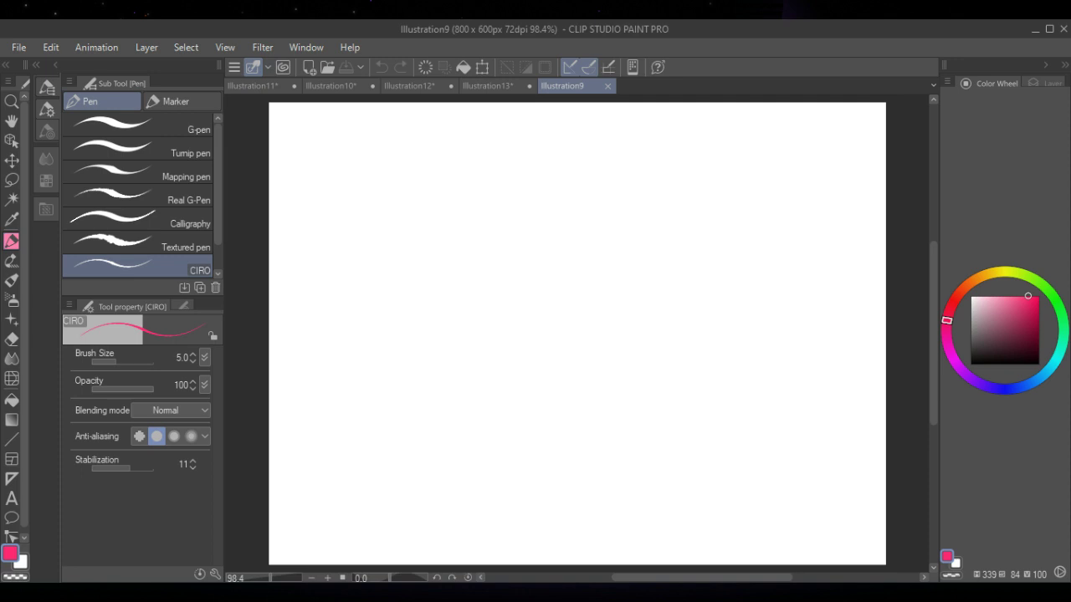
- Set the drawing colour to black
{"action": "left_click", "coordinate": [970, 364]}
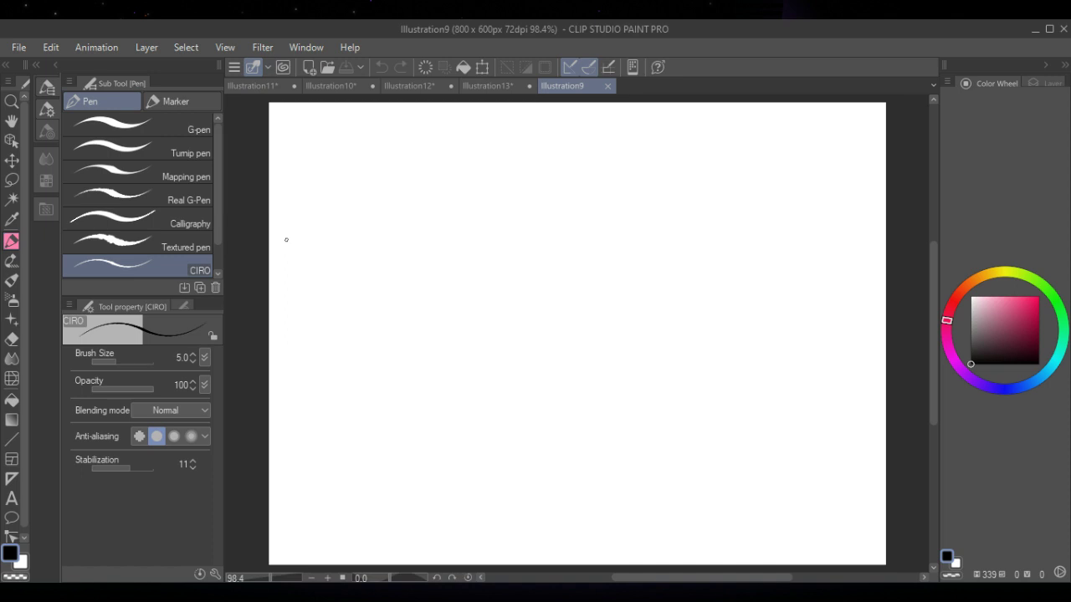
- Look through the sketches in Illustration11, Illustration10, Illustration12 and Illustration13, and return to the blank Illustration9 canvas
{"action": "left_click", "coordinate": [275, 85]}
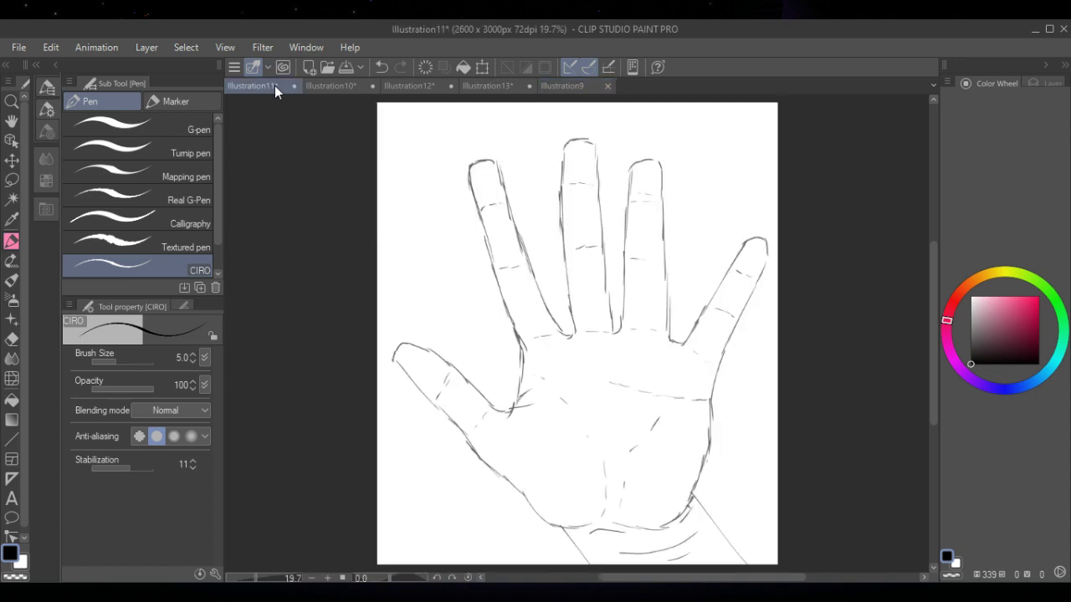
{"action": "left_click", "coordinate": [342, 91]}
{"action": "left_click", "coordinate": [423, 87]}
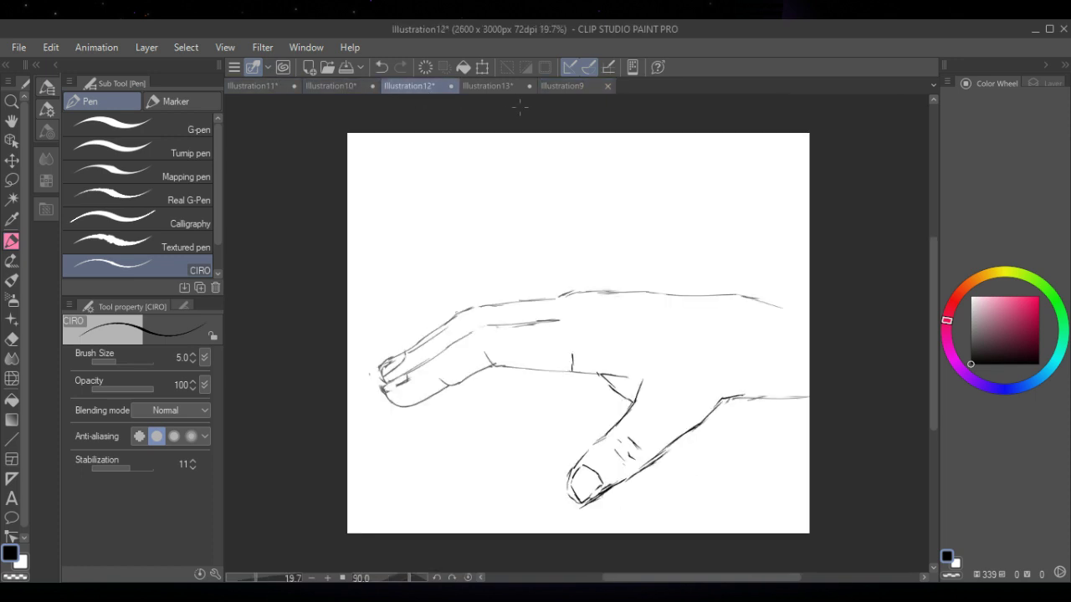
{"action": "left_click", "coordinate": [489, 86]}
{"action": "left_click", "coordinate": [580, 87]}
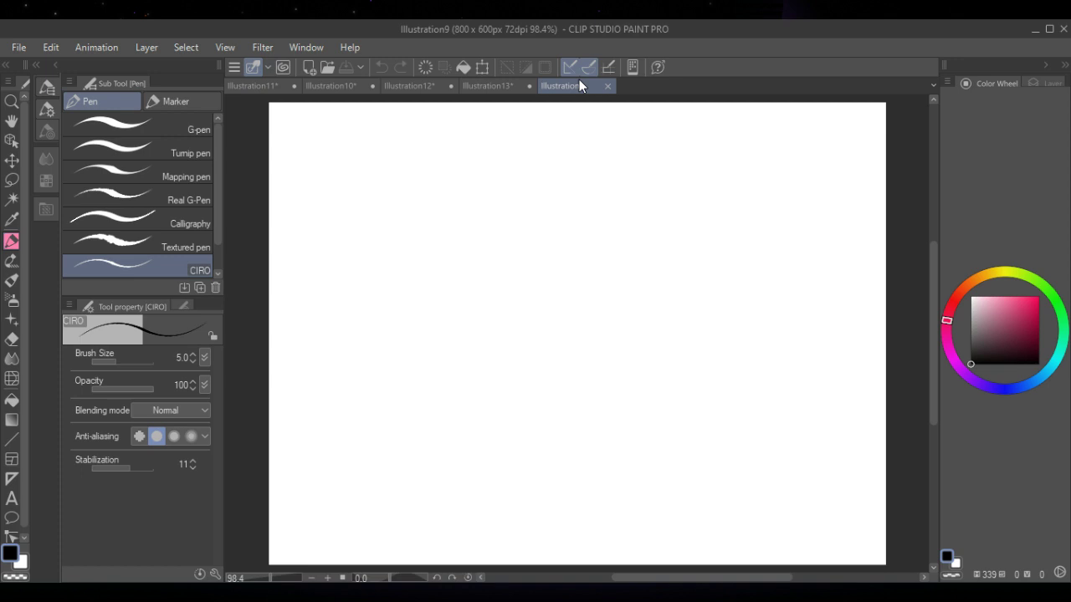
- Draw a wide horizontal oval across the middle of the canvas as the character's head, using the CIRO pen at size 5
{"action": "mouse_move", "coordinate": [546, 248]}
{"action": "left_mouse_down"}
{"action": "mouse_move", "coordinate": [465, 262]}
{"action": "mouse_move", "coordinate": [374, 310]}
{"action": "mouse_move", "coordinate": [368, 359]}
{"action": "mouse_move", "coordinate": [428, 420]}
{"action": "mouse_move", "coordinate": [501, 436]}
{"action": "mouse_move", "coordinate": [617, 427]}
{"action": "mouse_move", "coordinate": [725, 389]}
{"action": "mouse_move", "coordinate": [761, 294]}
{"action": "mouse_move", "coordinate": [684, 242]}
{"action": "mouse_move", "coordinate": [581, 245]}
{"action": "mouse_move", "coordinate": [520, 254]}
{"action": "left_mouse_up"}
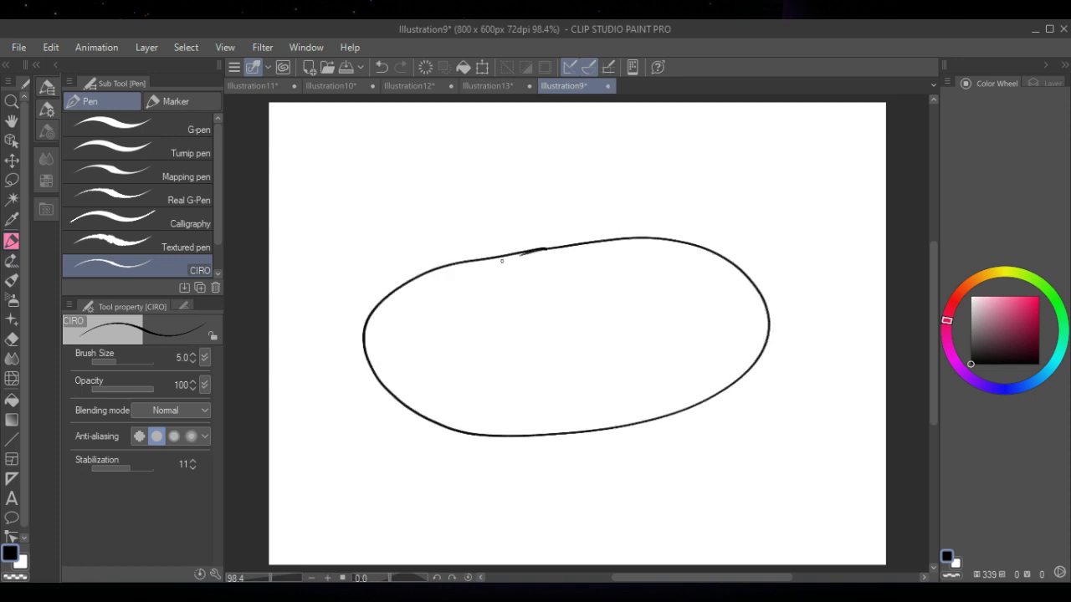
{"action": "left_click", "coordinate": [482, 69]}
{"action": "left_click_drag", "start_coordinate": [832, 276], "coordinate": [831, 296]}
{"action": "left_click", "coordinate": [530, 478]}
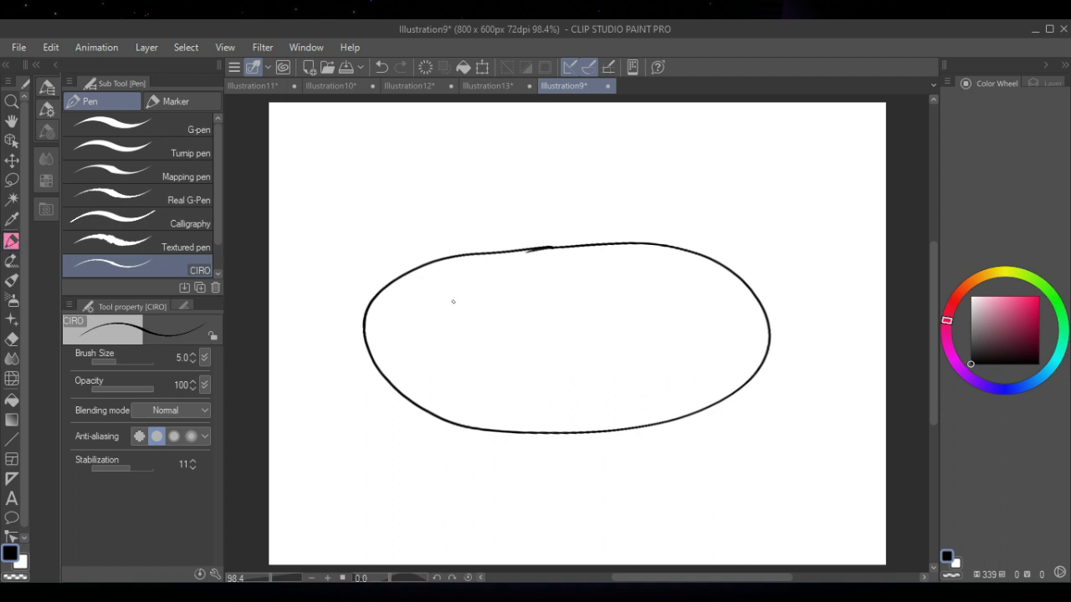
{"action": "mouse_move", "coordinate": [451, 296]}
{"action": "left_mouse_down"}
{"action": "mouse_move", "coordinate": [389, 340]}
{"action": "mouse_move", "coordinate": [429, 366]}
{"action": "mouse_move", "coordinate": [488, 350]}
{"action": "mouse_move", "coordinate": [485, 318]}
{"action": "mouse_move", "coordinate": [443, 295]}
{"action": "left_mouse_up"}
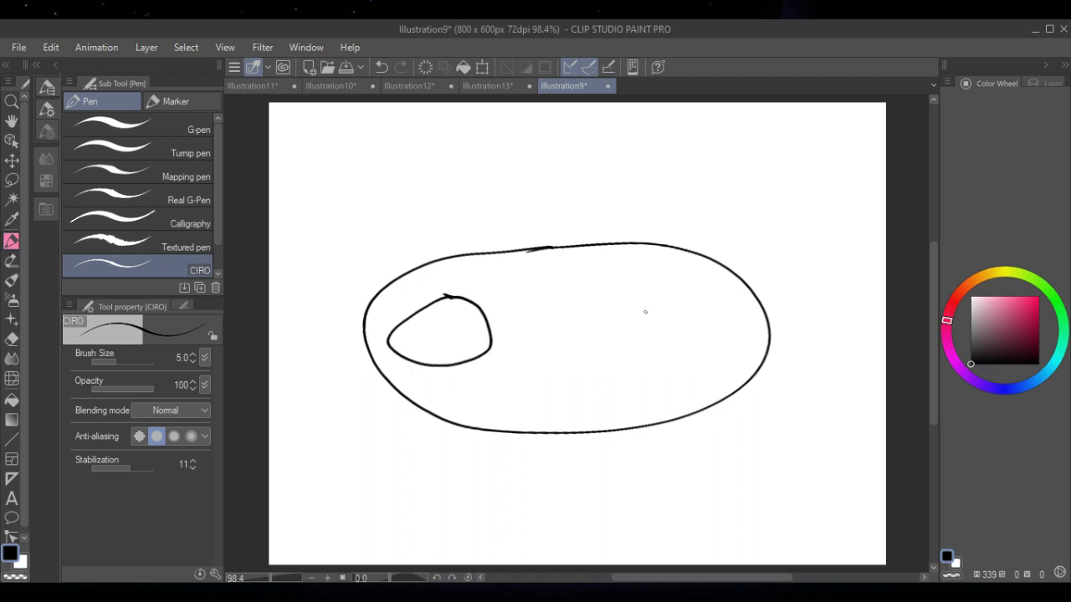
{"action": "mouse_move", "coordinate": [693, 300]}
{"action": "left_mouse_down"}
{"action": "mouse_move", "coordinate": [633, 327]}
{"action": "mouse_move", "coordinate": [664, 348]}
{"action": "mouse_move", "coordinate": [714, 347]}
{"action": "mouse_move", "coordinate": [706, 307]}
{"action": "mouse_move", "coordinate": [683, 295]}
{"action": "left_mouse_up"}
{"action": "left_click", "coordinate": [381, 67]}
{"action": "left_click", "coordinate": [381, 67]}
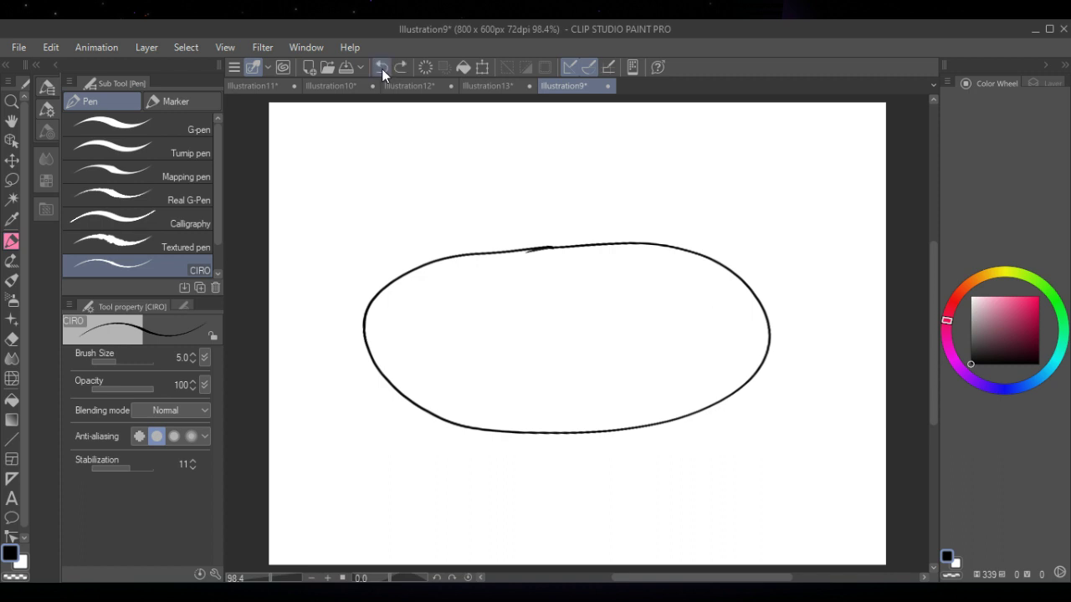
- Draw two oval eyes inside the head, one near each side of its upper half
{"action": "mouse_move", "coordinate": [454, 298]}
{"action": "left_mouse_down"}
{"action": "mouse_move", "coordinate": [393, 333]}
{"action": "mouse_move", "coordinate": [450, 356]}
{"action": "mouse_move", "coordinate": [492, 322]}
{"action": "mouse_move", "coordinate": [456, 298]}
{"action": "left_mouse_up"}
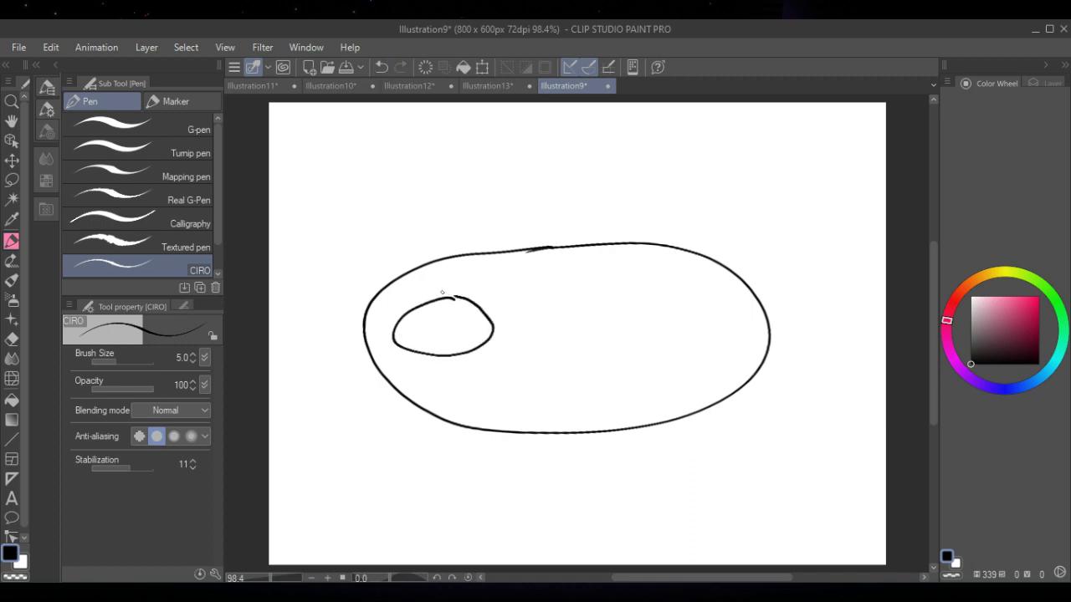
{"action": "mouse_move", "coordinate": [686, 298]}
{"action": "left_mouse_down"}
{"action": "mouse_move", "coordinate": [644, 311]}
{"action": "mouse_move", "coordinate": [672, 338]}
{"action": "mouse_move", "coordinate": [738, 333]}
{"action": "mouse_move", "coordinate": [715, 301]}
{"action": "mouse_move", "coordinate": [674, 288]}
{"action": "mouse_move", "coordinate": [708, 295]}
{"action": "left_mouse_up"}
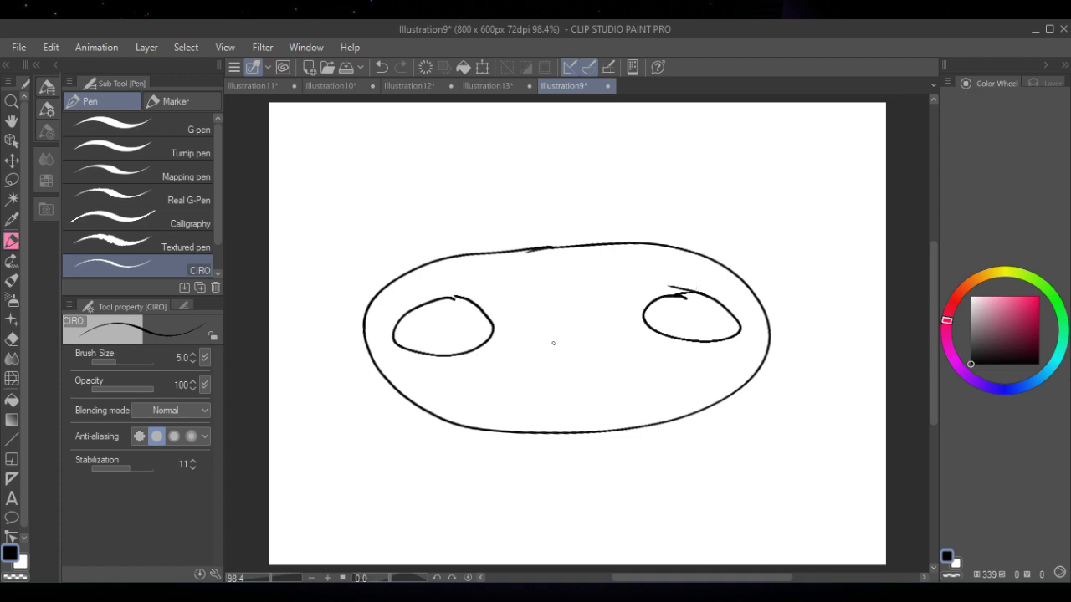
- Draw a nose between the eyes with curved nostrils, short bridge lines, a broken lower edge and small crease marks beside it
{"action": "left_click_drag", "start_coordinate": [533, 333], "coordinate": [536, 361]}
{"action": "left_click_drag", "start_coordinate": [625, 327], "coordinate": [634, 356]}
{"action": "left_click_drag", "start_coordinate": [533, 334], "coordinate": [539, 309]}
{"action": "left_click_drag", "start_coordinate": [619, 323], "coordinate": [615, 314]}
{"action": "left_click_drag", "start_coordinate": [632, 363], "coordinate": [639, 371]}
{"action": "left_click_drag", "start_coordinate": [526, 372], "coordinate": [520, 383]}
{"action": "left_click_drag", "start_coordinate": [566, 365], "coordinate": [598, 362]}
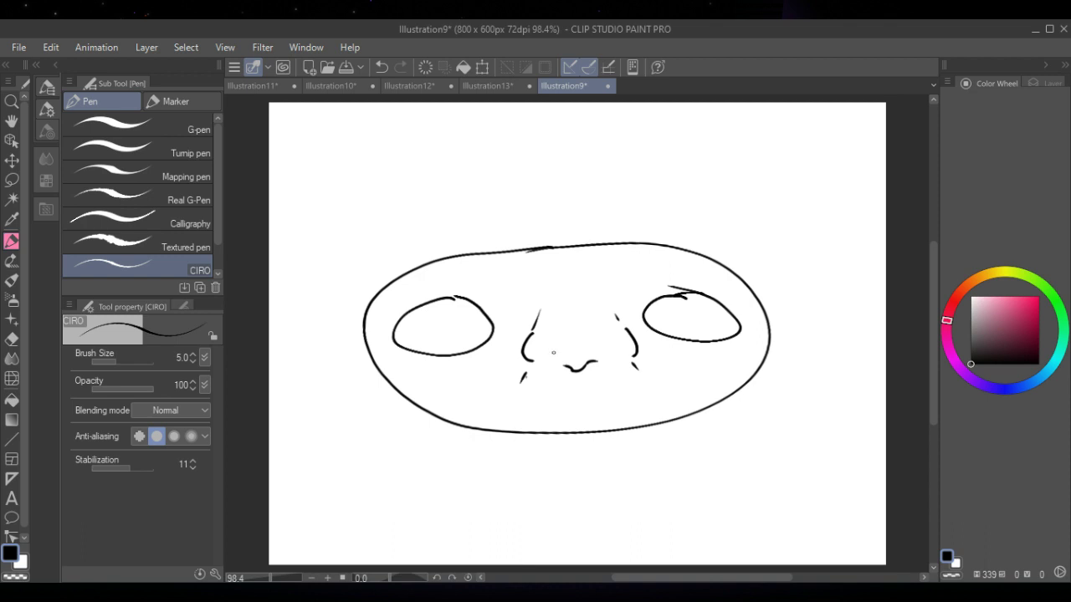
{"action": "left_click_drag", "start_coordinate": [540, 361], "coordinate": [628, 353]}
- Set the brush size to 1 and draw small closed lips beneath the nose
{"action": "scroll", "coordinate": [662, 505], "scroll_direction": "up", "scroll_amount": 2}
{"action": "scroll", "coordinate": [661, 504], "scroll_direction": "up", "scroll_amount": 1}
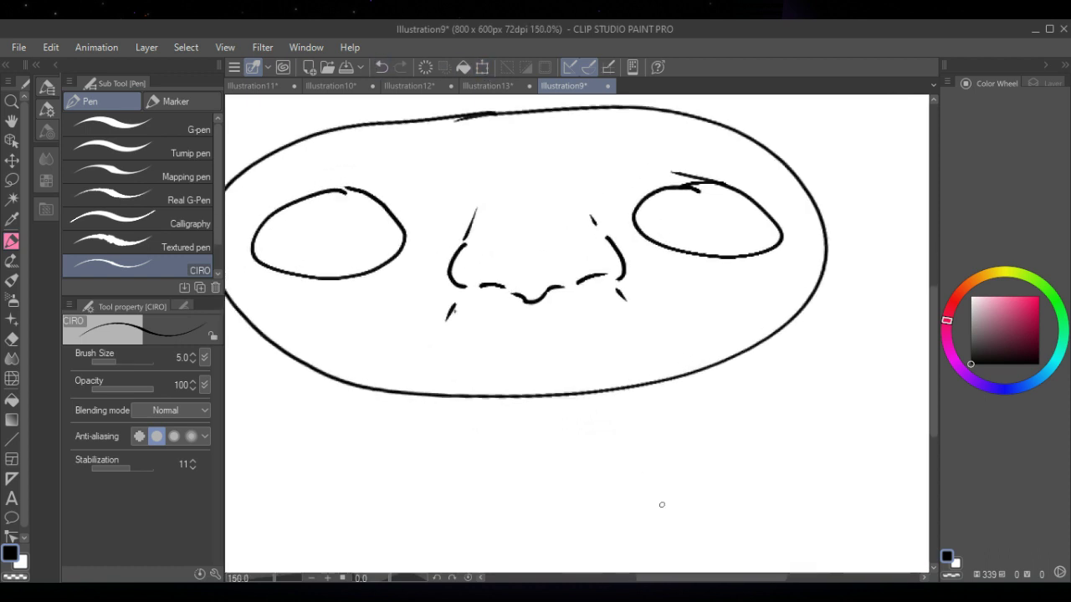
{"action": "scroll", "coordinate": [568, 387], "scroll_direction": "up", "scroll_amount": 1}
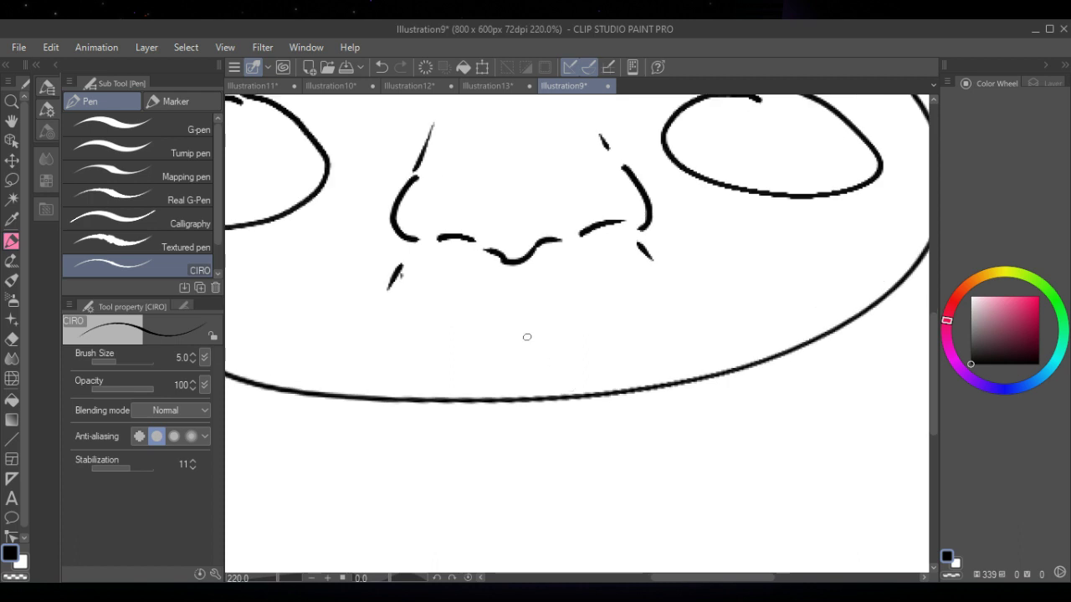
{"action": "left_click", "coordinate": [191, 361]}
{"action": "left_click", "coordinate": [191, 361]}
{"action": "left_click", "coordinate": [191, 361]}
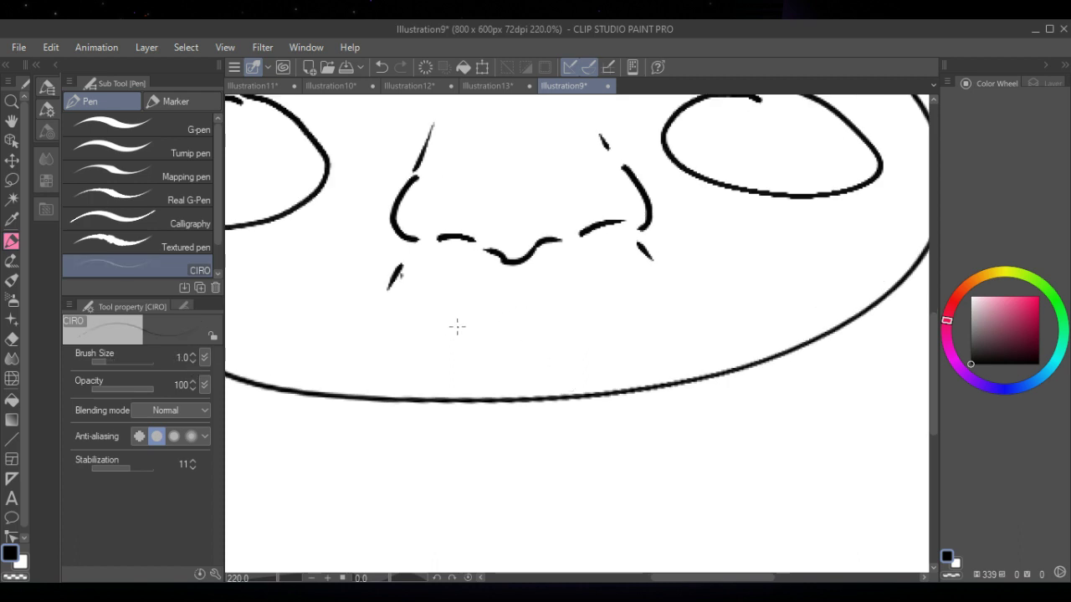
{"action": "mouse_move", "coordinate": [459, 325]}
{"action": "left_mouse_down"}
{"action": "mouse_move", "coordinate": [490, 316]}
{"action": "mouse_move", "coordinate": [544, 326]}
{"action": "left_mouse_up"}
{"action": "mouse_move", "coordinate": [460, 325]}
{"action": "left_mouse_down"}
{"action": "mouse_move", "coordinate": [502, 343]}
{"action": "mouse_move", "coordinate": [537, 335]}
{"action": "mouse_move", "coordinate": [542, 322]}
{"action": "left_mouse_up"}
{"action": "left_click_drag", "start_coordinate": [460, 327], "coordinate": [544, 331]}
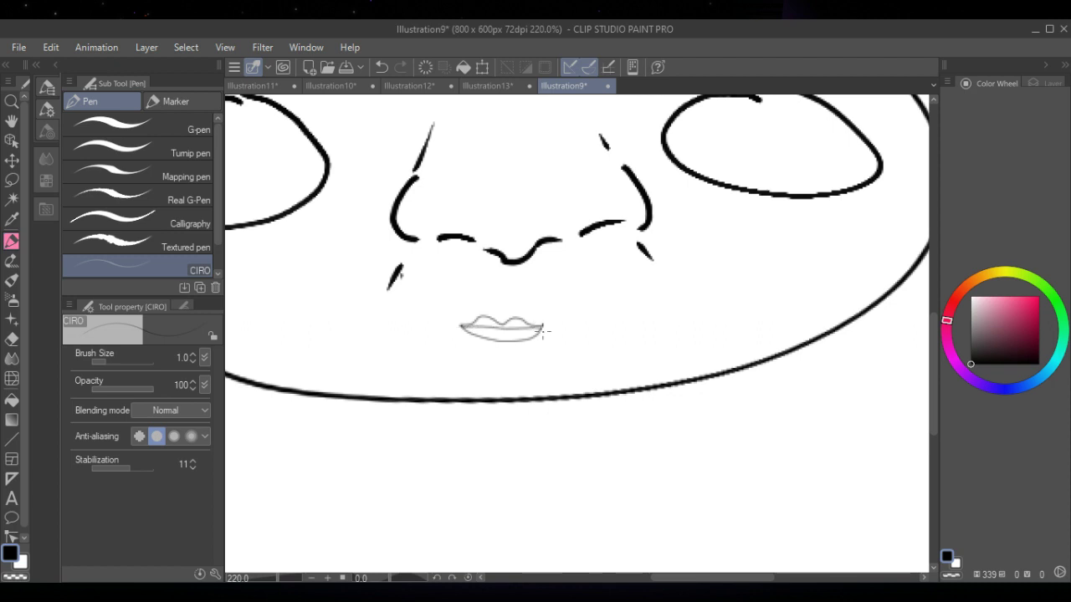
- Set the brush size to 5 and draw a short leg with an outward-pointing foot and toes beneath the right half of the head
{"action": "scroll", "coordinate": [542, 332], "scroll_direction": "down", "scroll_amount": 5}
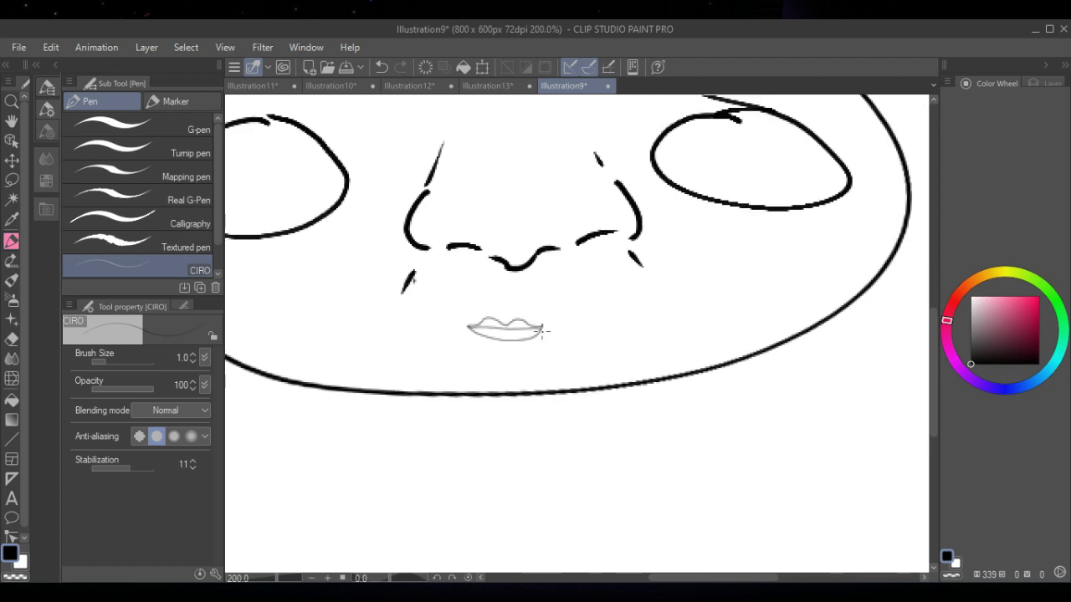
{"action": "scroll", "coordinate": [542, 334], "scroll_direction": "down", "scroll_amount": 1}
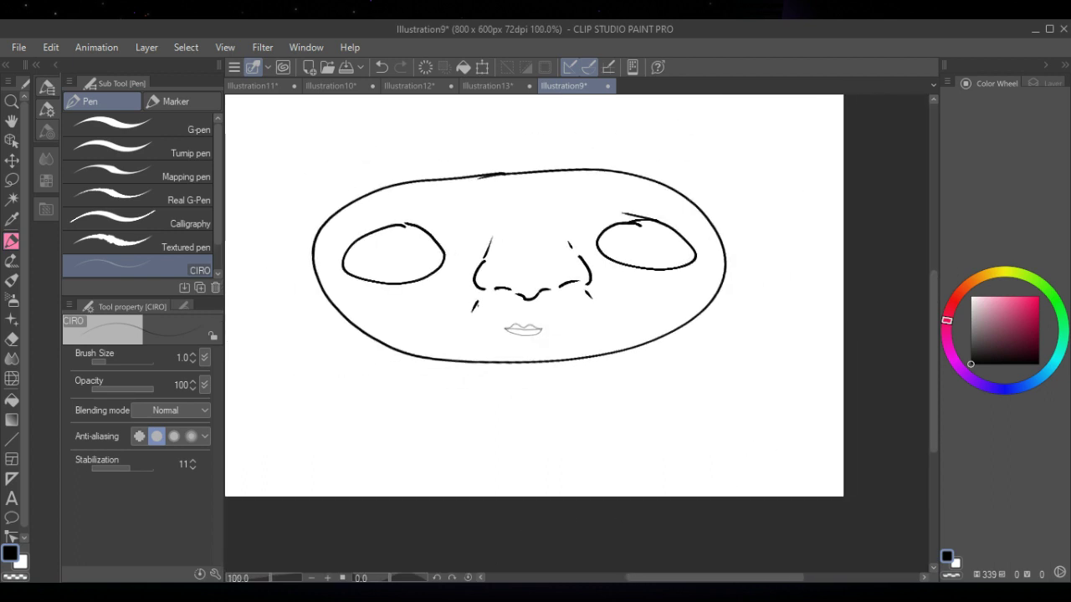
{"action": "mouse_move", "coordinate": [652, 580]}
{"action": "left_mouse_down"}
{"action": "mouse_move", "coordinate": [597, 580]}
{"action": "mouse_move", "coordinate": [768, 580]}
{"action": "left_mouse_up"}
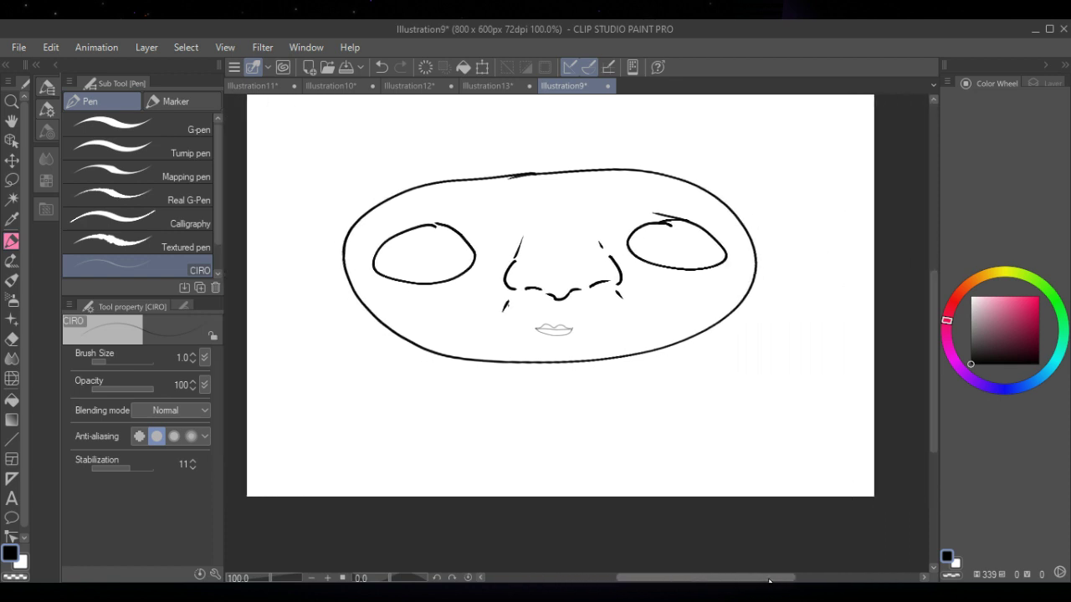
{"action": "left_click_drag", "start_coordinate": [932, 383], "coordinate": [941, 352]}
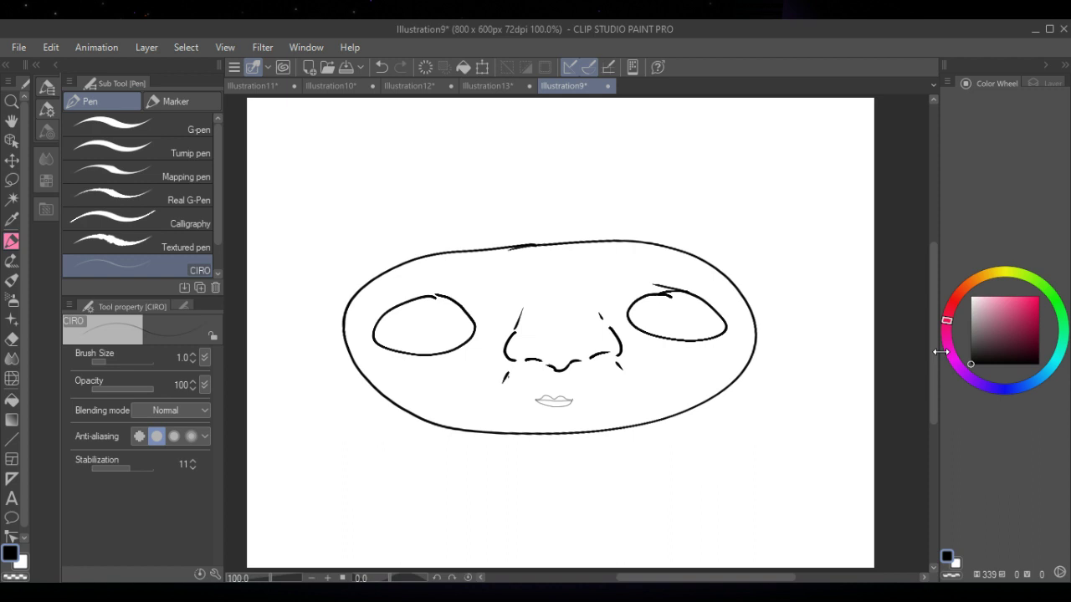
{"action": "left_click", "coordinate": [192, 355]}
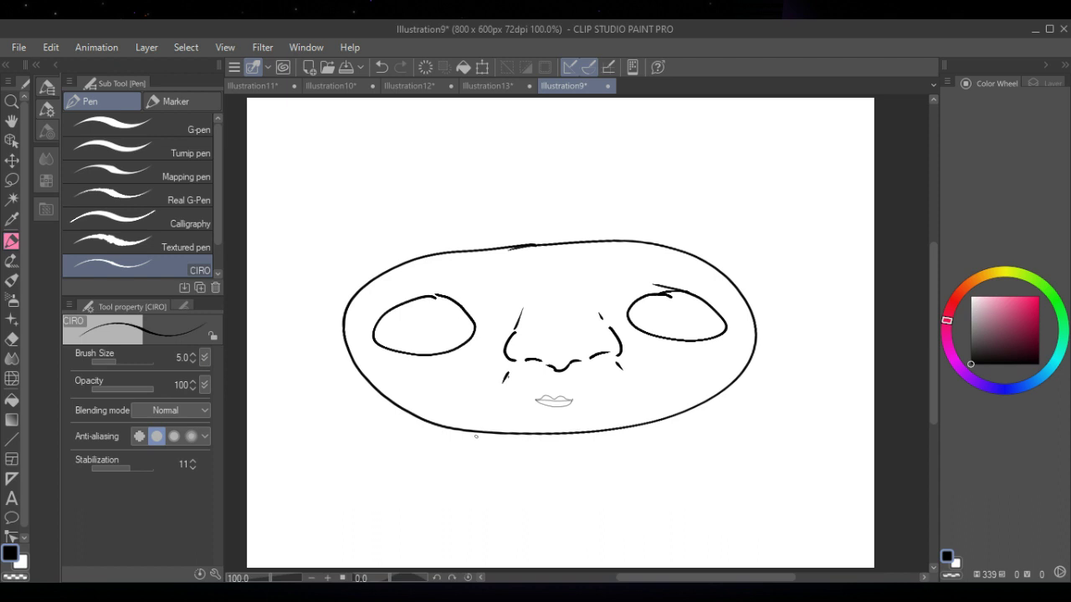
{"action": "mouse_move", "coordinate": [646, 425]}
{"action": "left_mouse_down"}
{"action": "mouse_move", "coordinate": [648, 461]}
{"action": "mouse_move", "coordinate": [664, 474]}
{"action": "mouse_move", "coordinate": [732, 464]}
{"action": "left_mouse_up"}
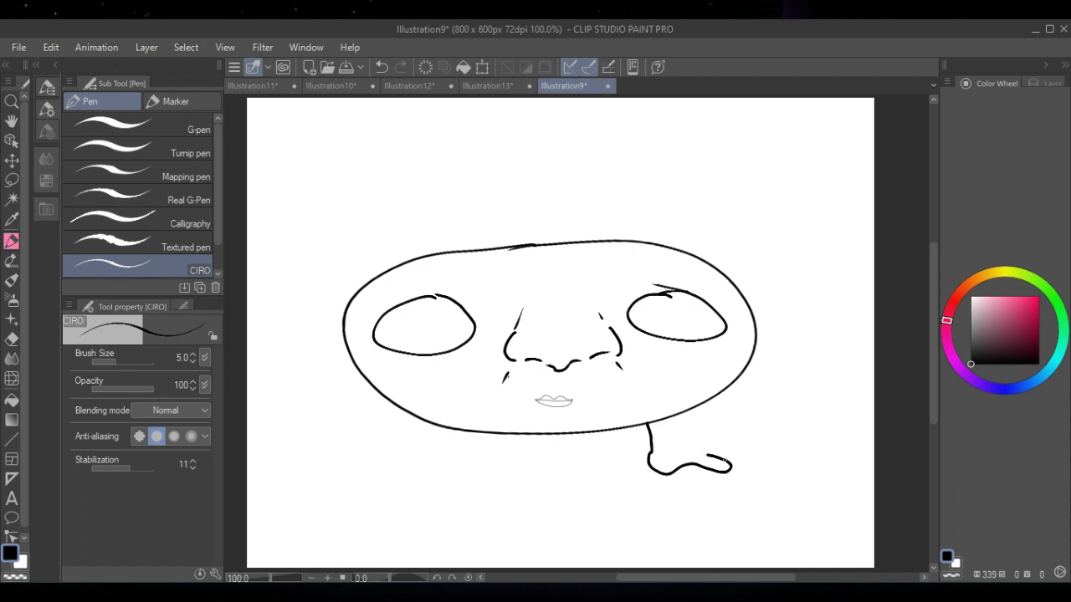
{"action": "mouse_move", "coordinate": [728, 462]}
{"action": "left_mouse_down"}
{"action": "mouse_move", "coordinate": [721, 448]}
{"action": "mouse_move", "coordinate": [665, 451]}
{"action": "left_mouse_up"}
{"action": "left_click", "coordinate": [379, 71]}
{"action": "left_click", "coordinate": [380, 70]}
{"action": "left_click", "coordinate": [381, 72]}
{"action": "left_click", "coordinate": [382, 73]}
{"action": "left_click", "coordinate": [382, 74]}
{"action": "mouse_move", "coordinate": [723, 460]}
{"action": "left_mouse_down"}
{"action": "mouse_move", "coordinate": [675, 445]}
{"action": "mouse_move", "coordinate": [671, 425]}
{"action": "left_mouse_up"}
- Clean up the stray line at the foot's toes with the Hard eraser
{"action": "key", "text": "e"}
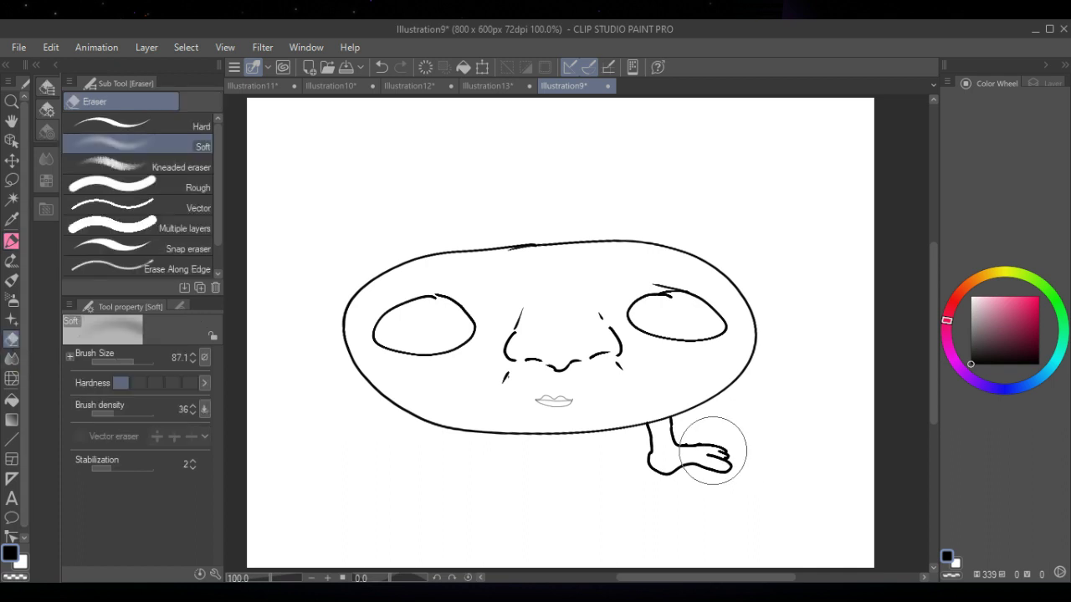
{"action": "left_click", "coordinate": [168, 128]}
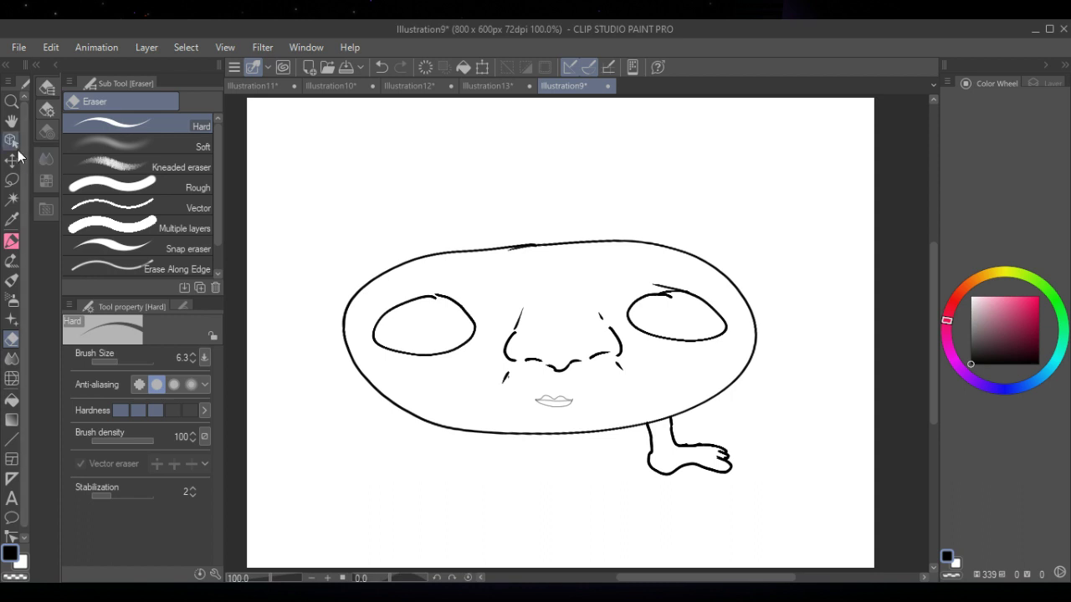
- Select the leg and foot with the Lasso and place a copy beneath the middle of the head
{"action": "left_click", "coordinate": [12, 179]}
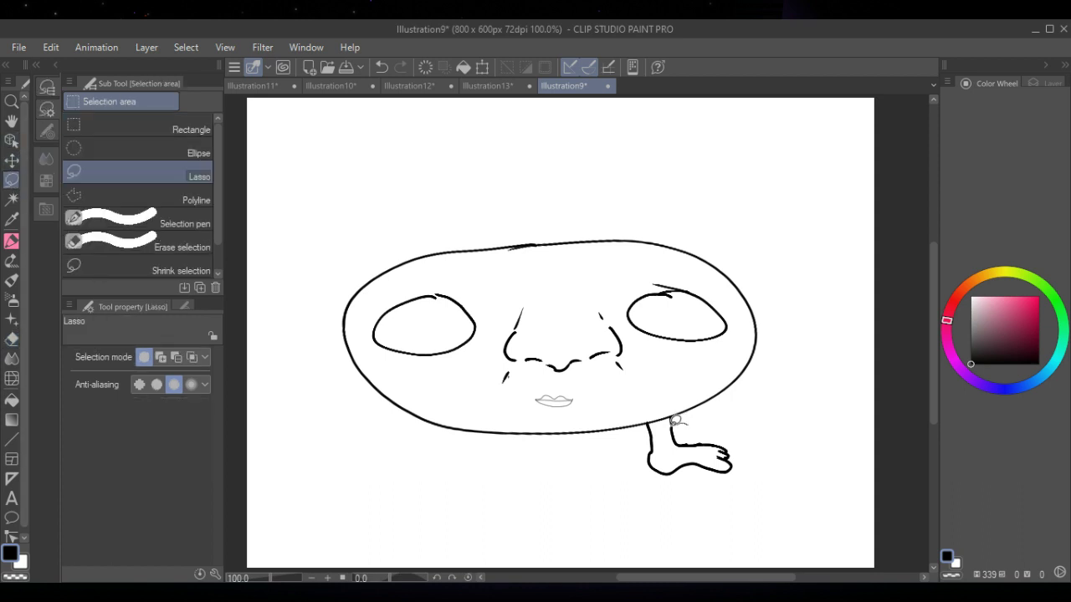
{"action": "mouse_move", "coordinate": [681, 421]}
{"action": "left_mouse_down"}
{"action": "mouse_move", "coordinate": [648, 468]}
{"action": "mouse_move", "coordinate": [699, 484]}
{"action": "mouse_move", "coordinate": [742, 462]}
{"action": "mouse_move", "coordinate": [733, 439]}
{"action": "mouse_move", "coordinate": [684, 422]}
{"action": "left_mouse_up"}
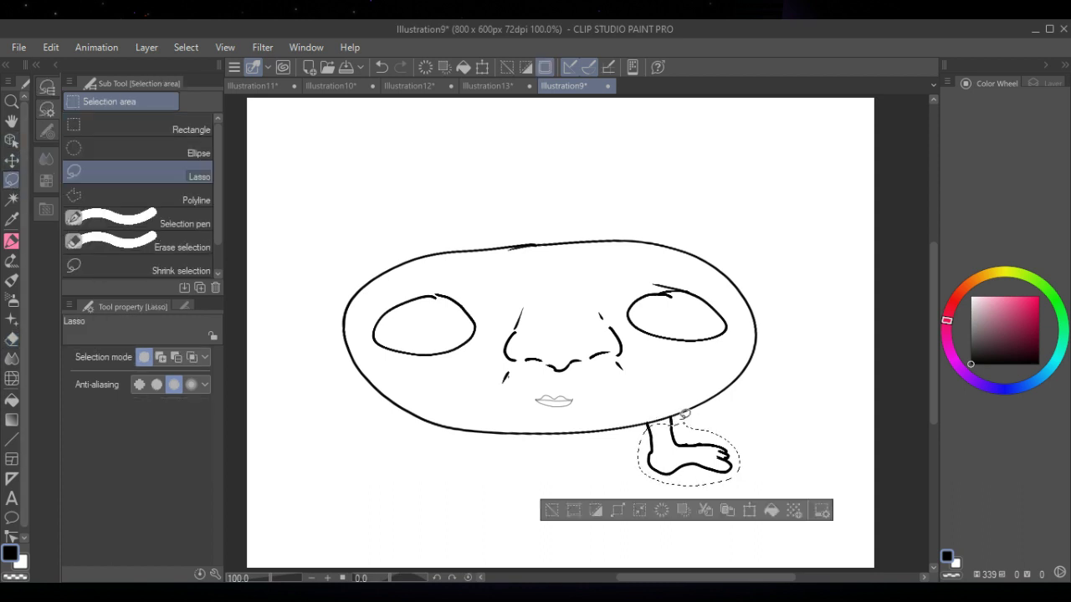
{"action": "left_click", "coordinate": [747, 512]}
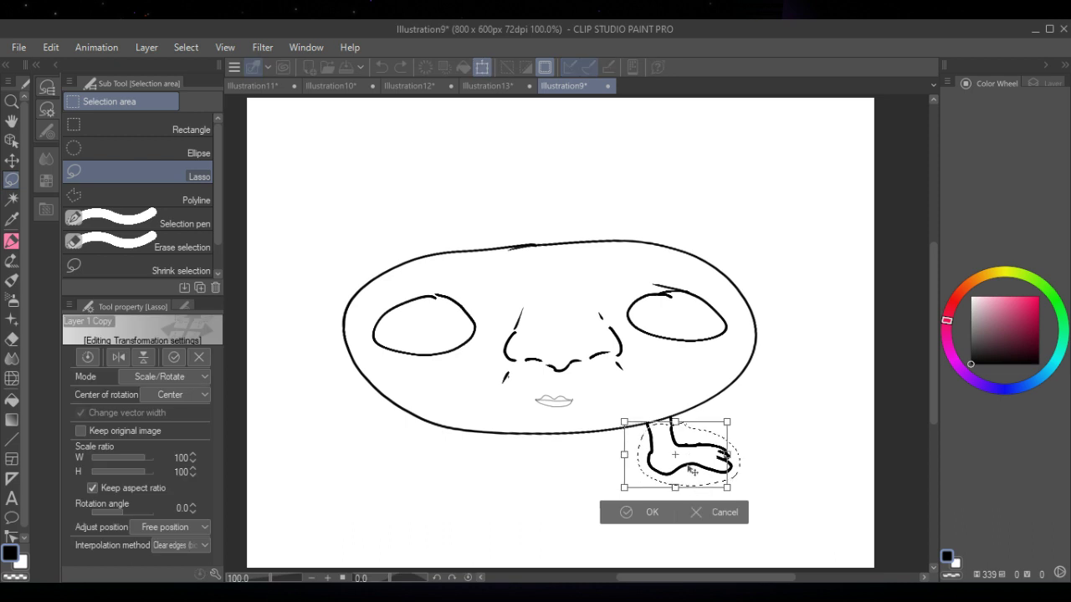
{"action": "left_click_drag", "start_coordinate": [705, 471], "coordinate": [551, 485]}
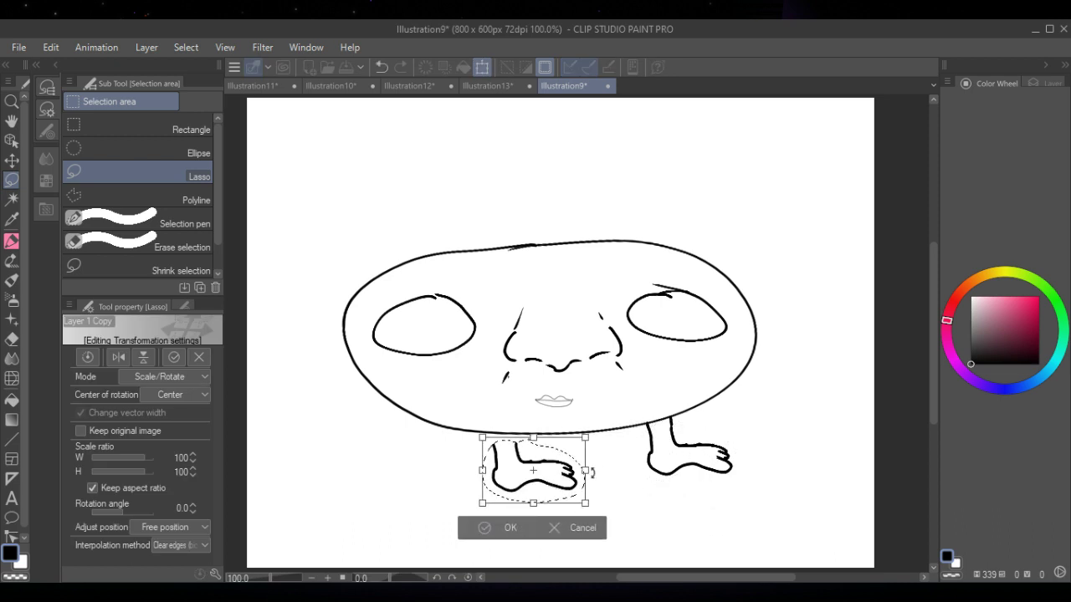
{"action": "left_click", "coordinate": [510, 527]}
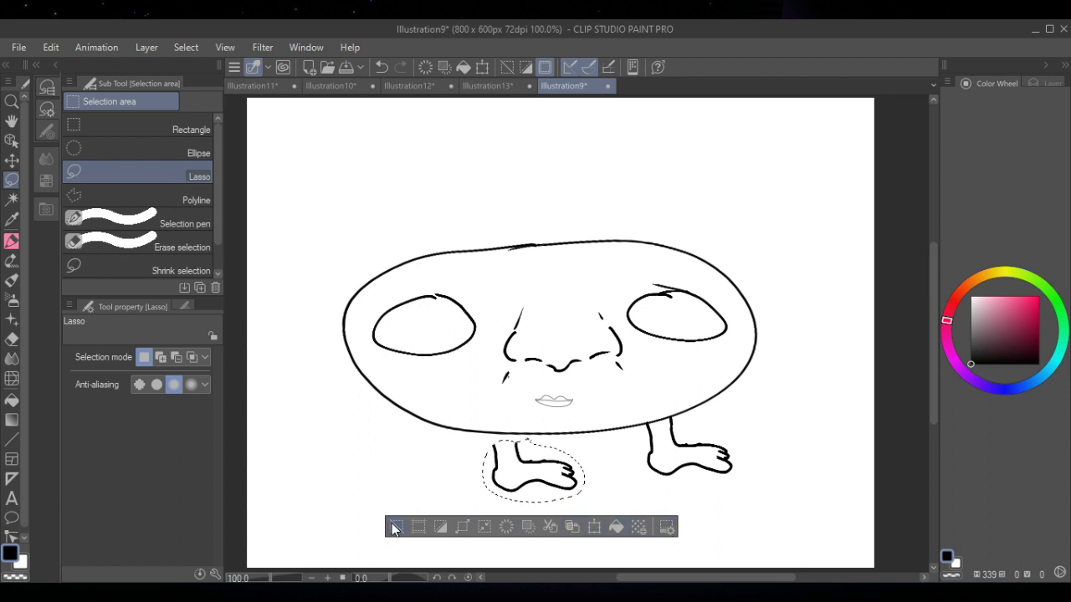
- Flip the copied foot horizontally, move it beneath the left half of the head, and clear the selection
{"action": "left_click", "coordinate": [592, 527]}
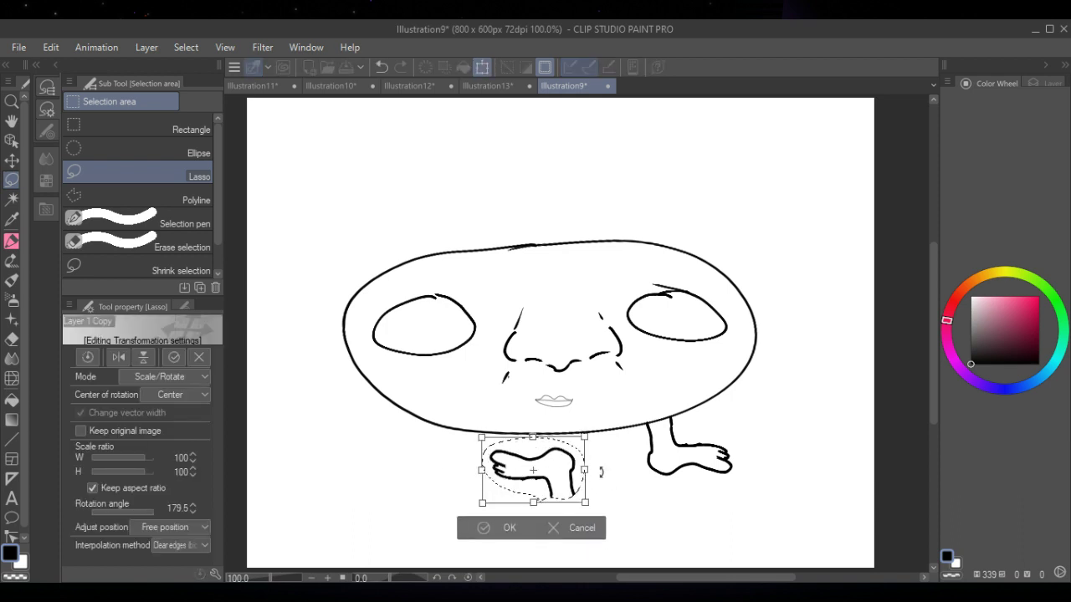
{"action": "mouse_move", "coordinate": [602, 472]}
{"action": "left_mouse_down"}
{"action": "mouse_move", "coordinate": [502, 418]}
{"action": "mouse_move", "coordinate": [474, 465]}
{"action": "left_mouse_up"}
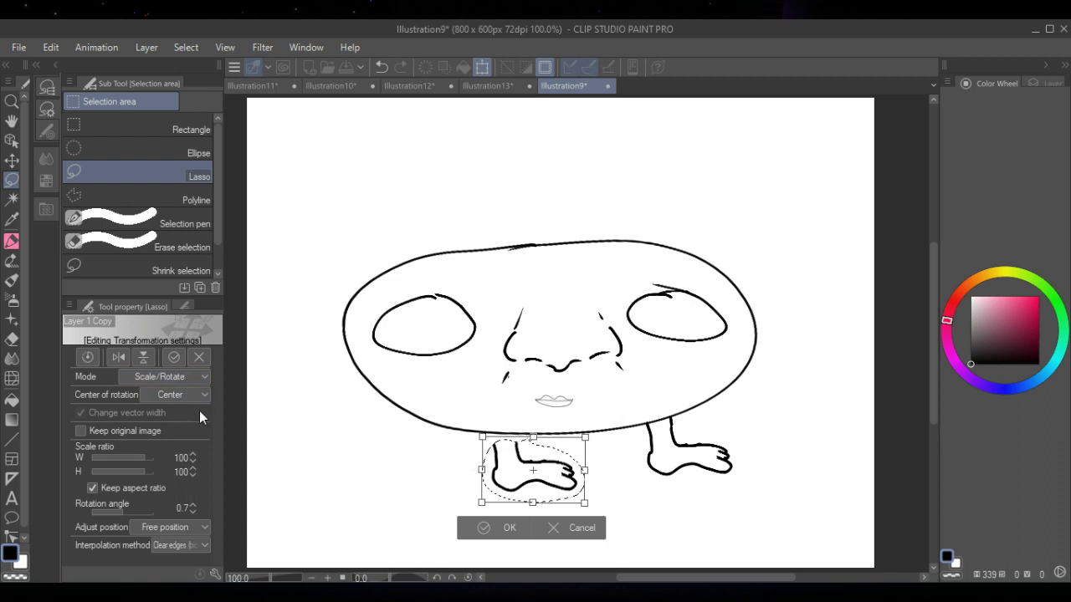
{"action": "left_click", "coordinate": [119, 357]}
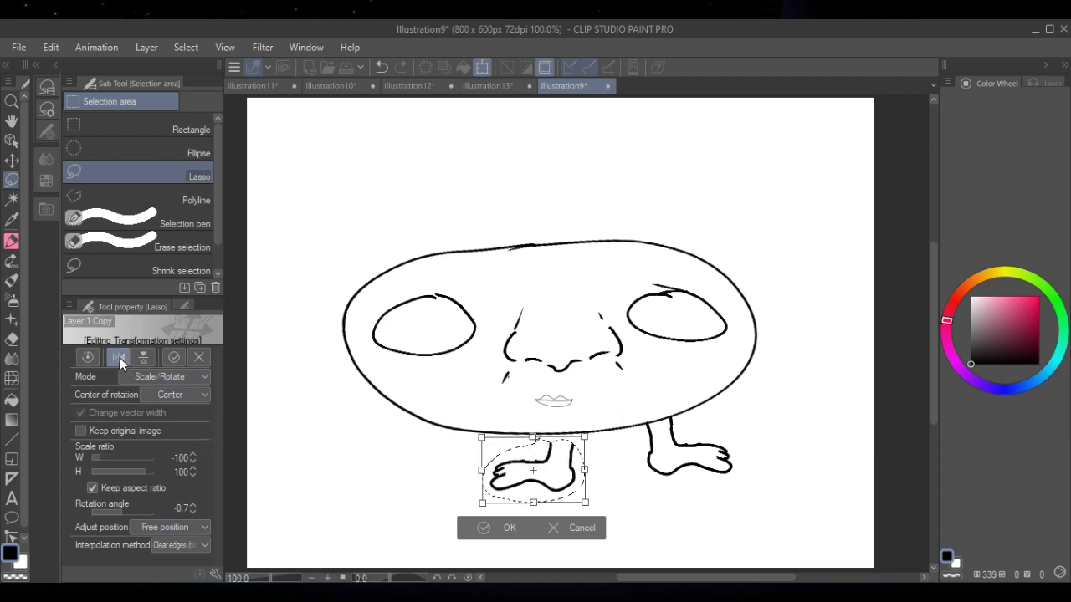
{"action": "left_click_drag", "start_coordinate": [526, 471], "coordinate": [479, 471]}
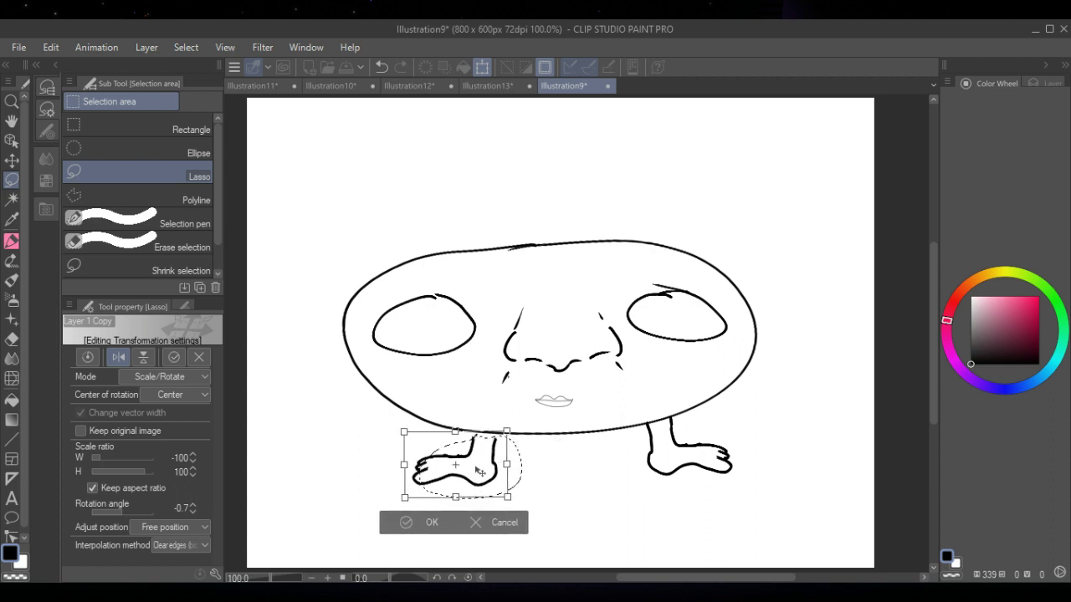
{"action": "left_click", "coordinate": [430, 521]}
{"action": "left_click", "coordinate": [321, 523]}
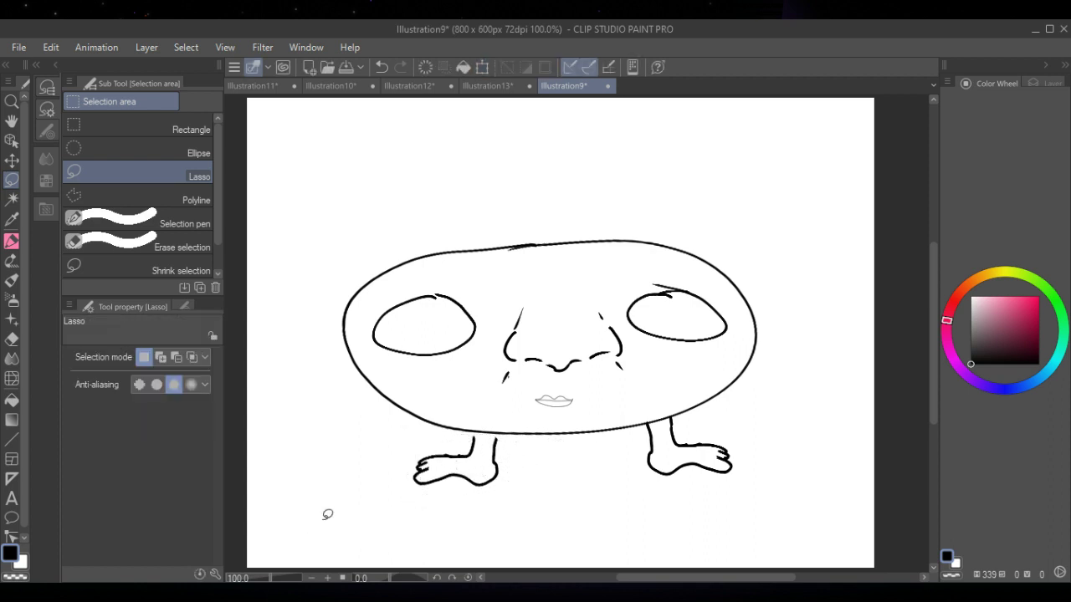
- Extend the copied leg's lines up to the head outline with the CIRO pen
{"action": "key", "text": "p"}
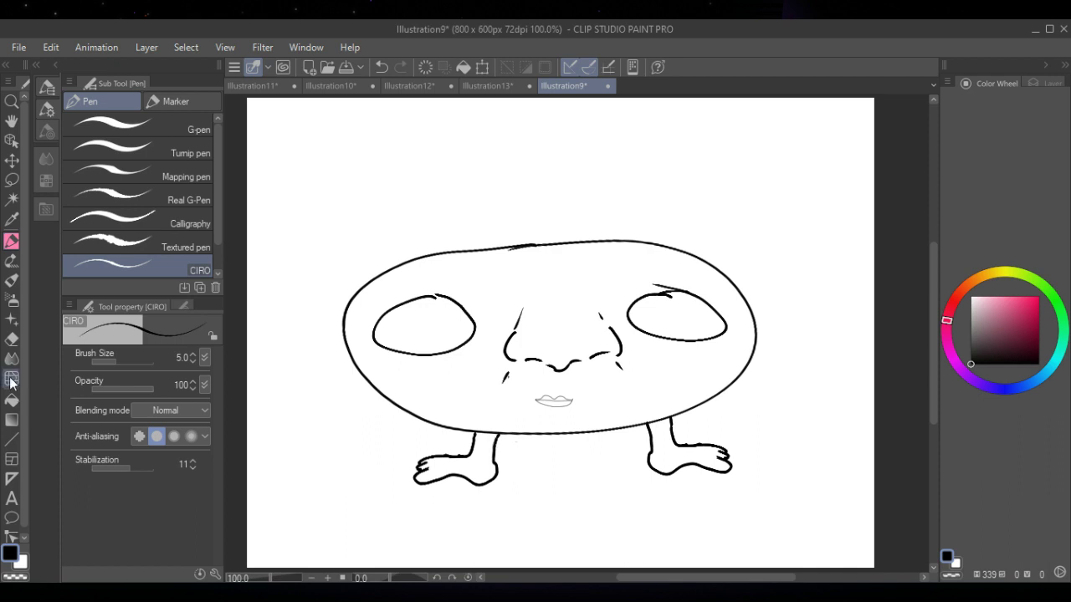
- Merge the copied layer down into Layer 1 and erase the stray line above the right eye with the Hard eraser
{"action": "left_click", "coordinate": [11, 339]}
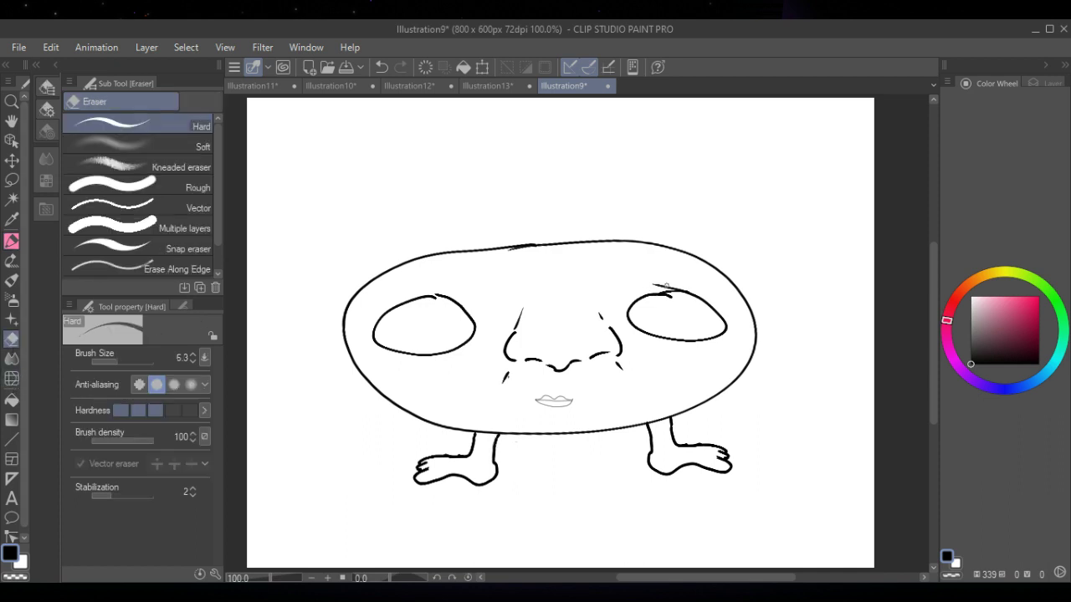
{"action": "left_click", "coordinate": [1048, 83]}
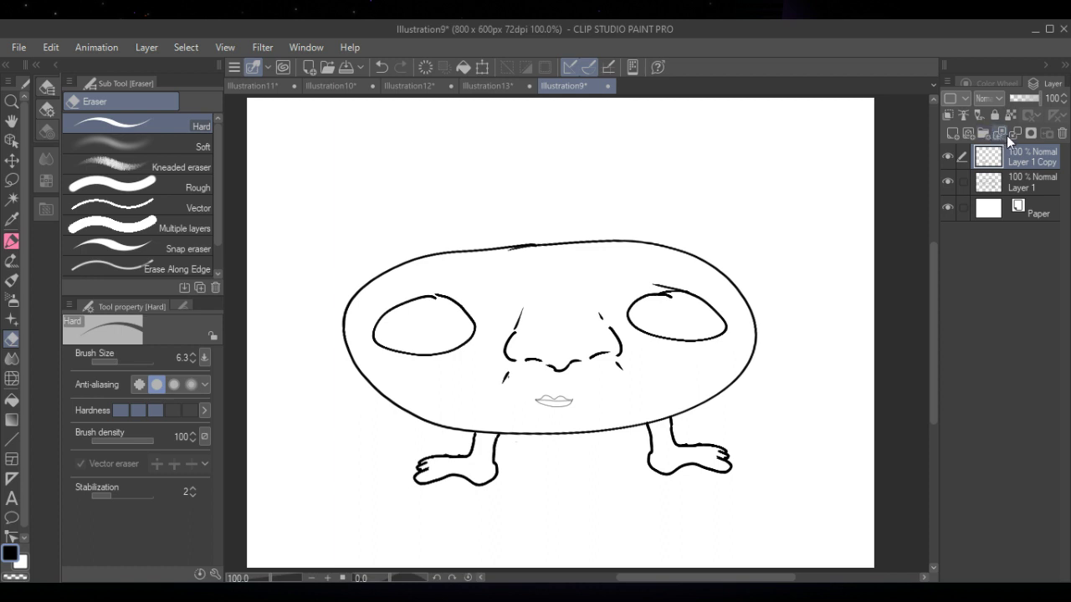
{"action": "left_click", "coordinate": [1010, 135]}
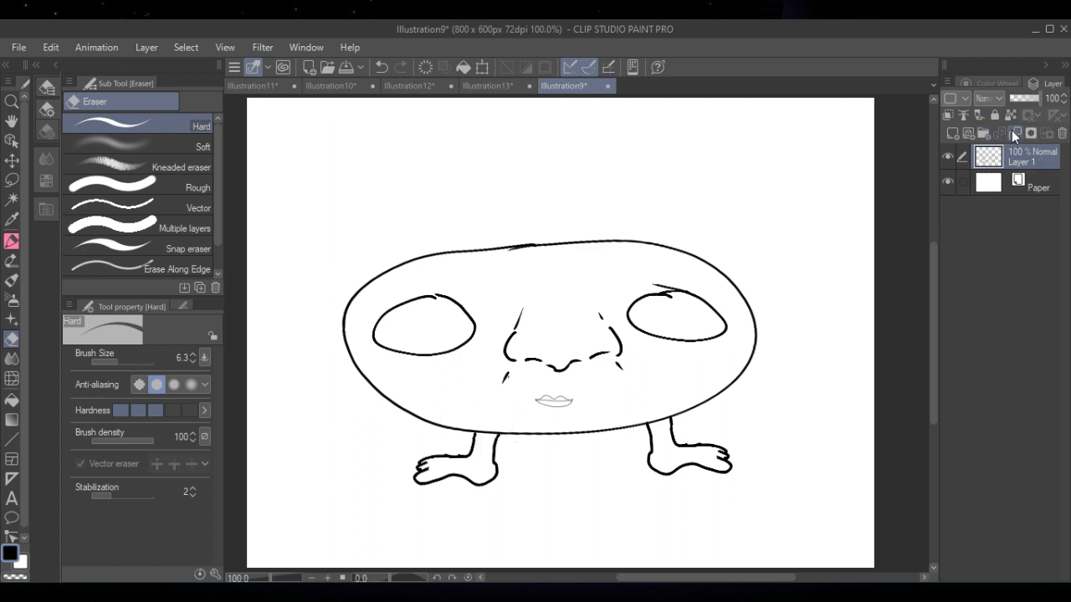
{"action": "mouse_move", "coordinate": [653, 285]}
{"action": "left_mouse_down"}
{"action": "mouse_move", "coordinate": [673, 287]}
{"action": "mouse_move", "coordinate": [664, 297]}
{"action": "left_mouse_up"}
- Fill both eye ovals with black
{"action": "left_click", "coordinate": [12, 400]}
{"action": "left_click", "coordinate": [445, 327]}
{"action": "left_click", "coordinate": [677, 315]}
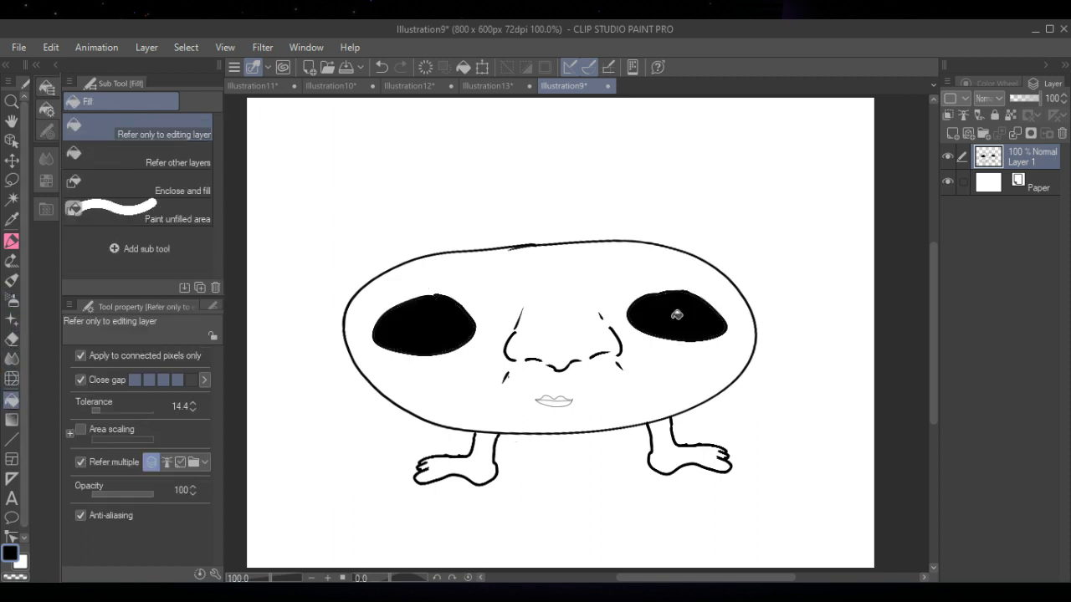
- Erase round highlights at the upper left and lower right of both black eyes with the Hard eraser at size 21.9
{"action": "left_click", "coordinate": [15, 341]}
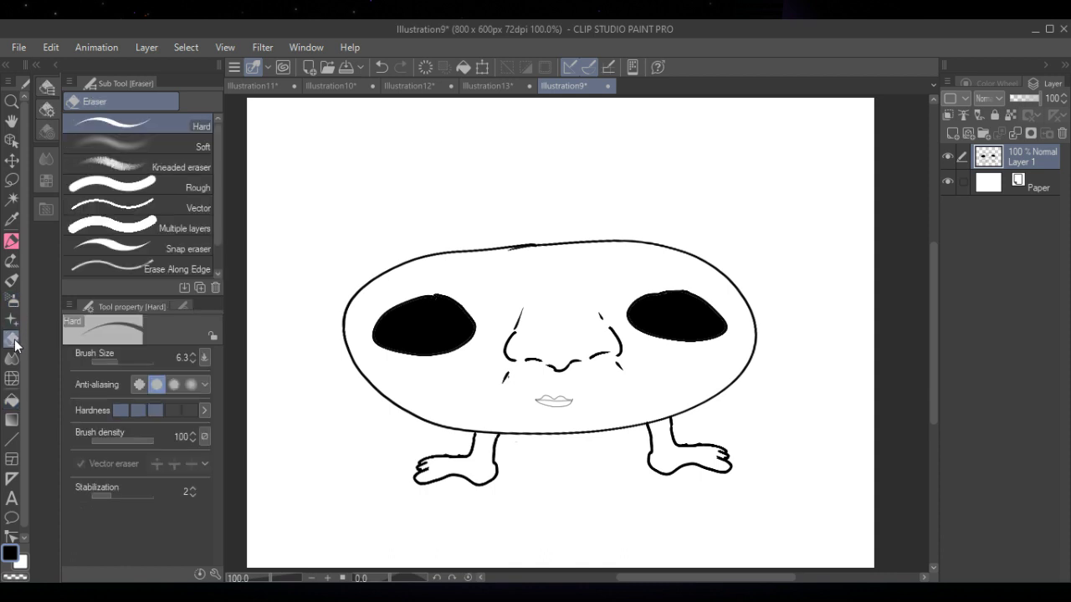
{"action": "left_click", "coordinate": [123, 358]}
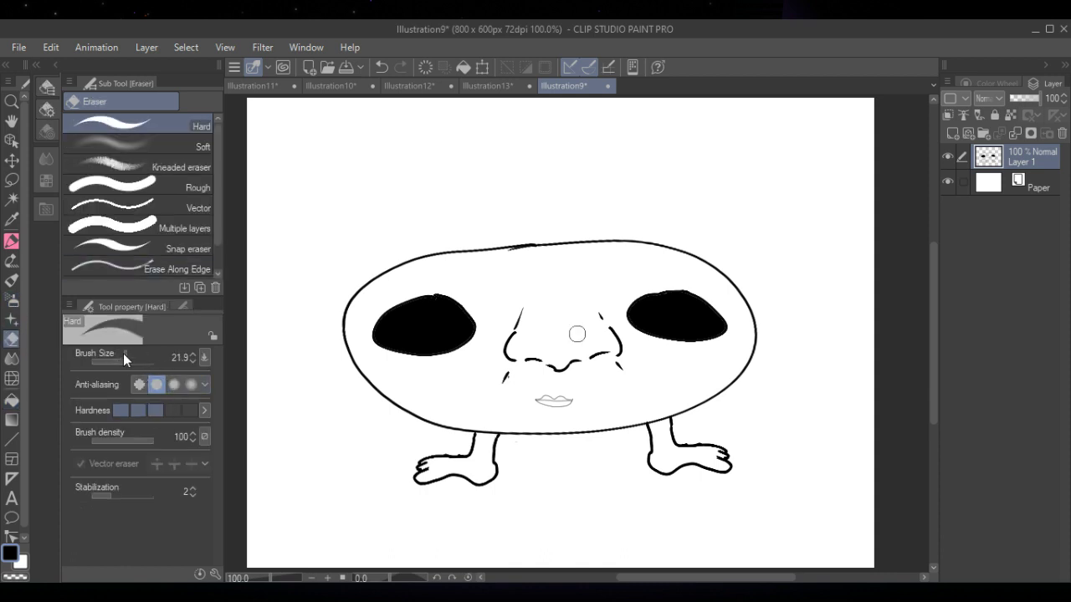
{"action": "left_click", "coordinate": [400, 302]}
{"action": "left_click", "coordinate": [445, 350]}
{"action": "left_click", "coordinate": [659, 294]}
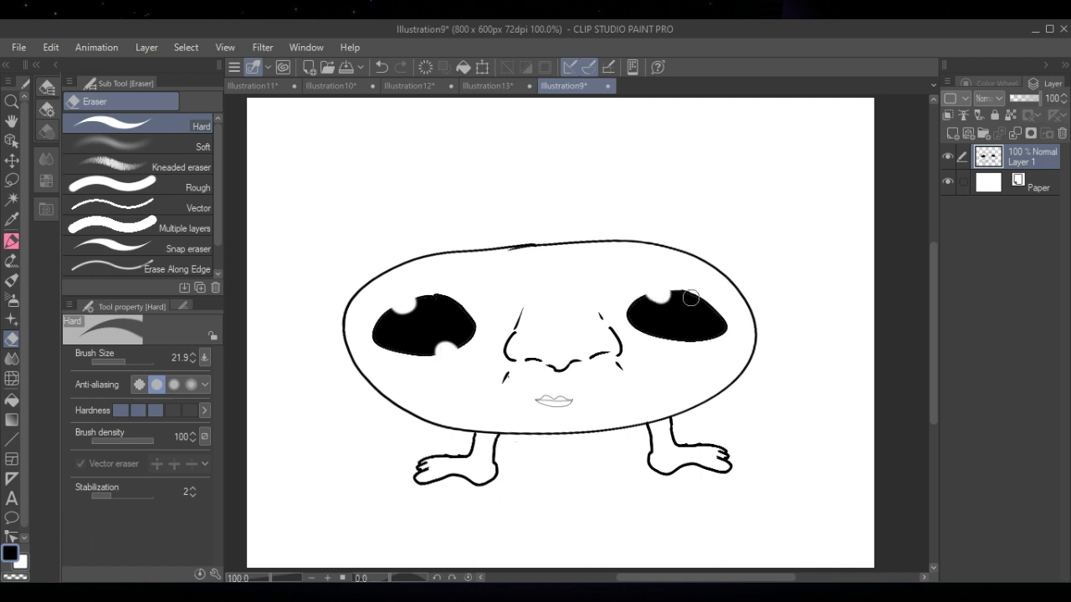
{"action": "left_click", "coordinate": [700, 339]}
- Trim the left and right edges of both black eyes with the Hard eraser
{"action": "mouse_move", "coordinate": [723, 311]}
{"action": "left_mouse_down"}
{"action": "mouse_move", "coordinate": [726, 341]}
{"action": "mouse_move", "coordinate": [712, 294]}
{"action": "left_mouse_up"}
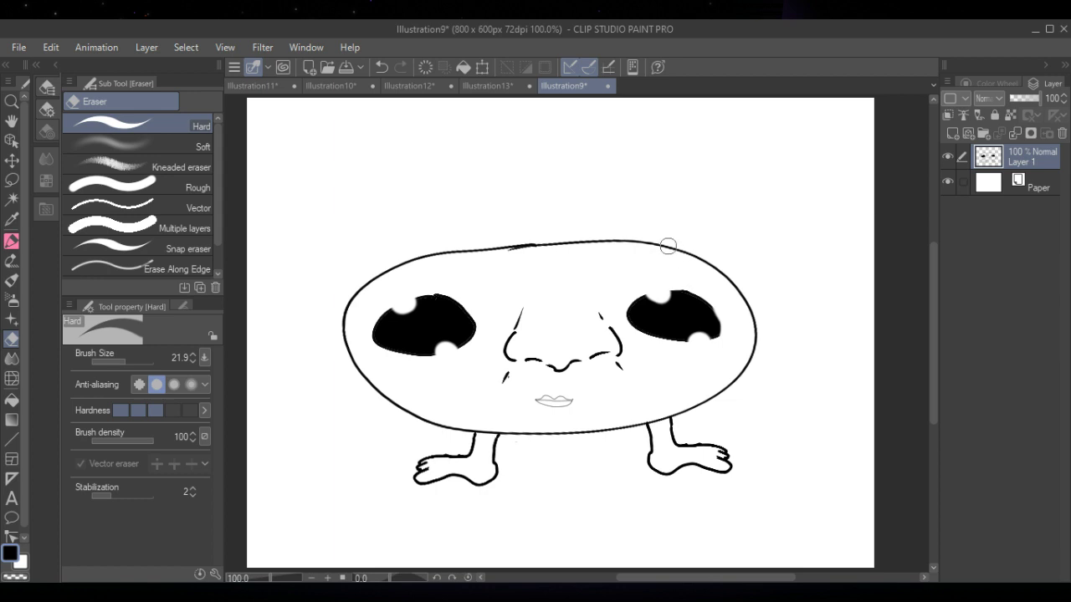
{"action": "left_click_drag", "start_coordinate": [371, 311], "coordinate": [387, 360]}
{"action": "mouse_move", "coordinate": [484, 336]}
{"action": "left_mouse_down"}
{"action": "mouse_move", "coordinate": [481, 321]}
{"action": "mouse_move", "coordinate": [479, 343]}
{"action": "left_mouse_up"}
{"action": "mouse_move", "coordinate": [718, 298]}
{"action": "left_mouse_down"}
{"action": "mouse_move", "coordinate": [722, 342]}
{"action": "mouse_move", "coordinate": [716, 332]}
{"action": "left_mouse_up"}
{"action": "left_click_drag", "start_coordinate": [623, 301], "coordinate": [644, 340]}
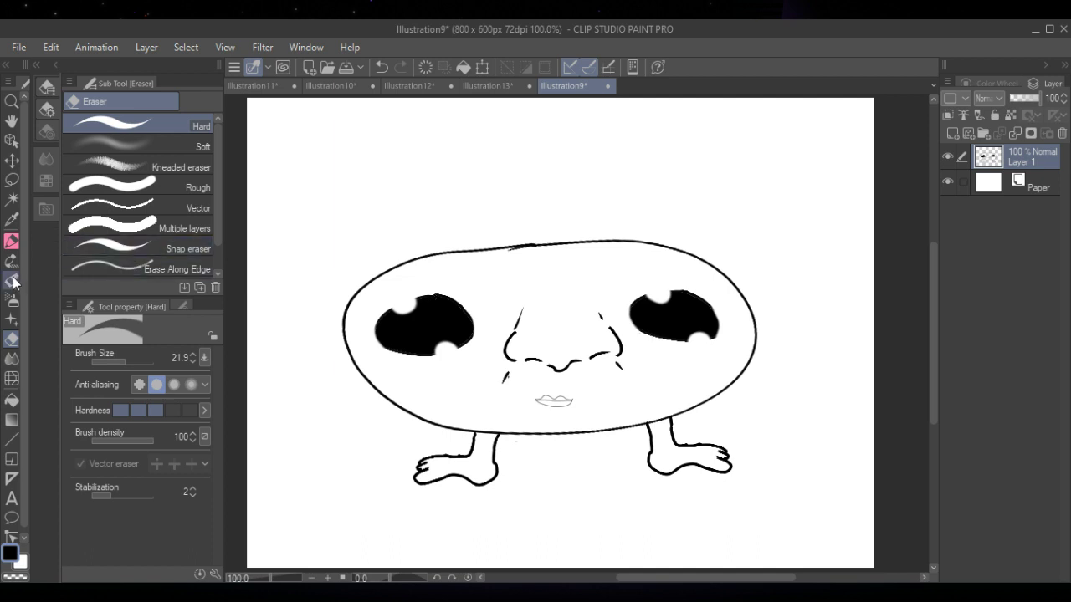
- Draw short black eyelashes at the outer corners of both eyes with the CIRO pen
{"action": "left_click", "coordinate": [11, 243]}
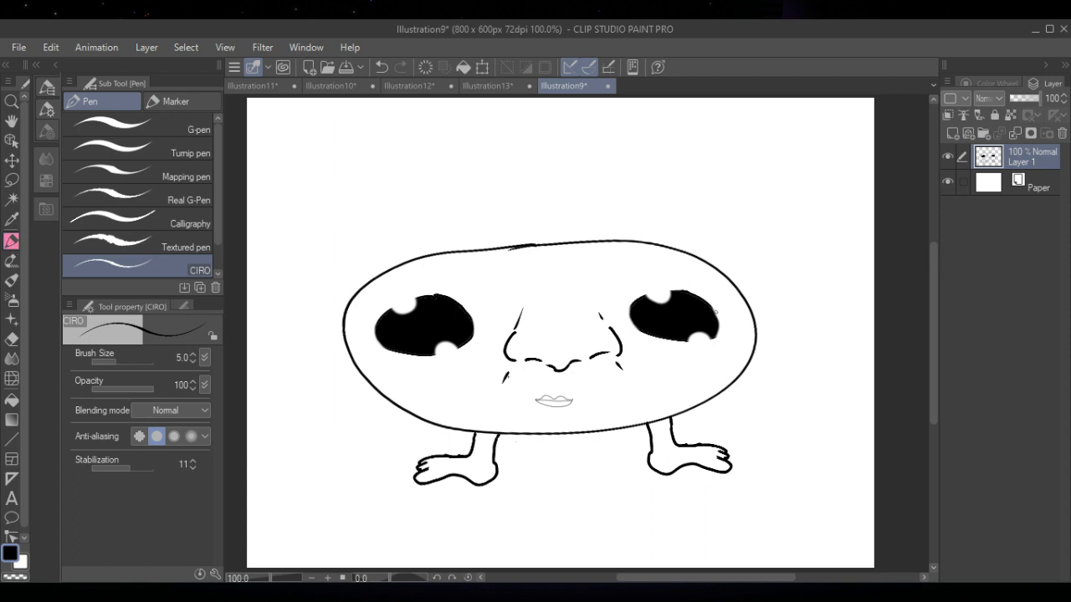
{"action": "key", "text": "x"}
{"action": "key", "text": "x"}
{"action": "key", "text": "x"}
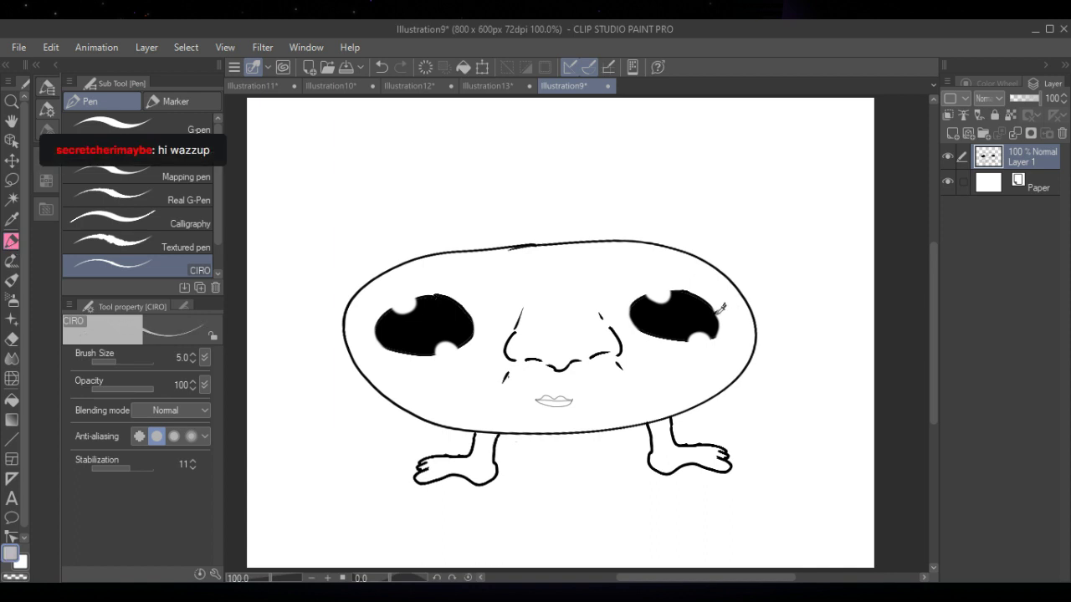
{"action": "key", "text": "x"}
{"action": "key", "text": "x"}
{"action": "key", "text": "x"}
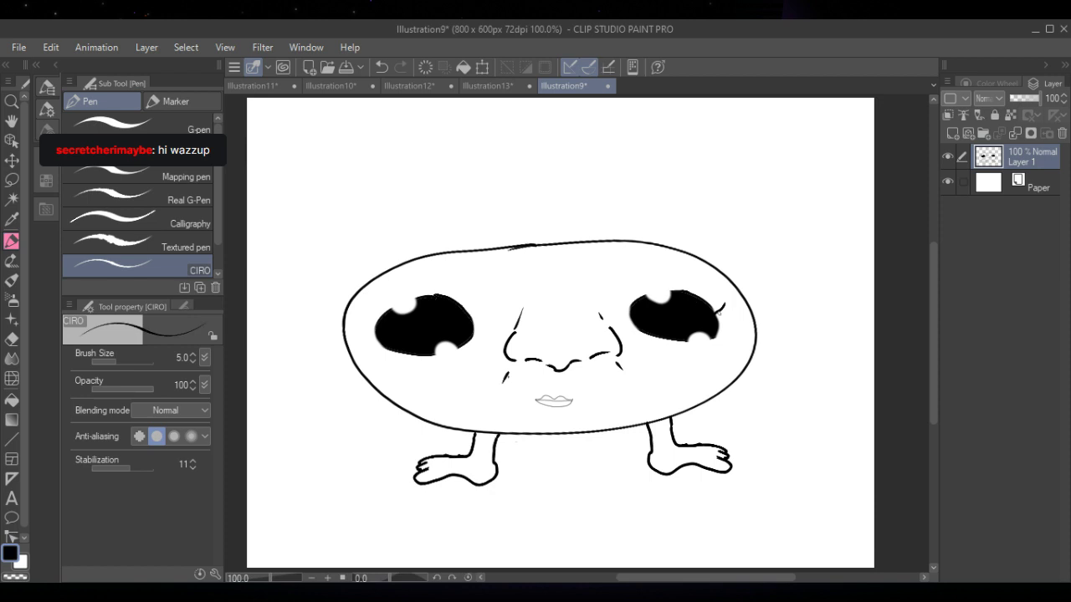
{"action": "mouse_move", "coordinate": [713, 315]}
{"action": "left_mouse_down"}
{"action": "mouse_move", "coordinate": [730, 315]}
{"action": "mouse_move", "coordinate": [725, 323]}
{"action": "left_mouse_up"}
{"action": "left_click_drag", "start_coordinate": [377, 329], "coordinate": [359, 328]}
- Airbrush a round pinkish-red blush on each cheek with the Soft airbrush
{"action": "left_click", "coordinate": [11, 299]}
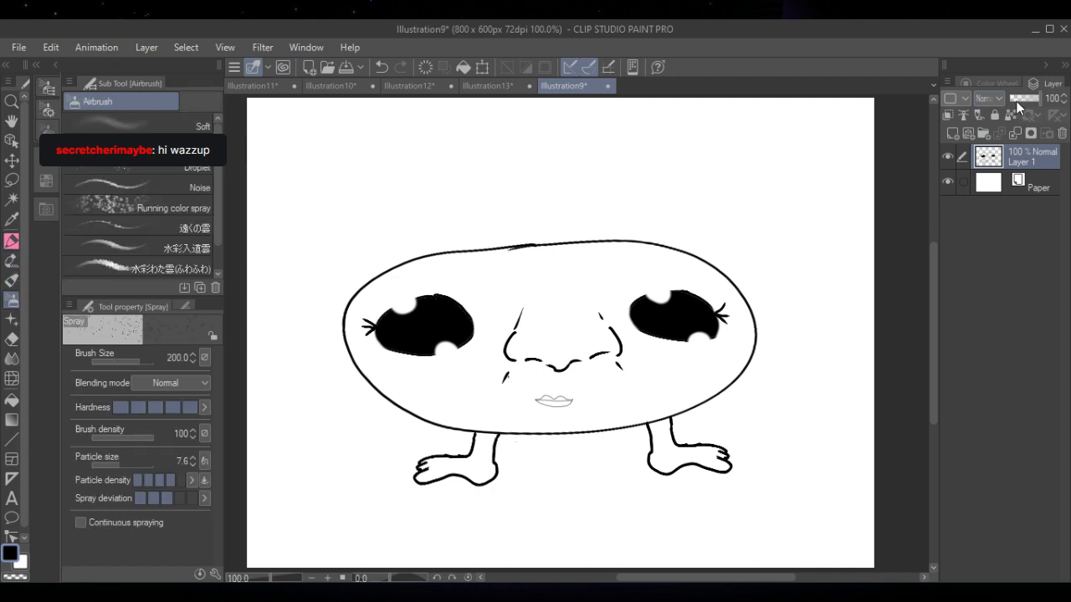
{"action": "left_click", "coordinate": [992, 83]}
{"action": "left_click", "coordinate": [945, 327]}
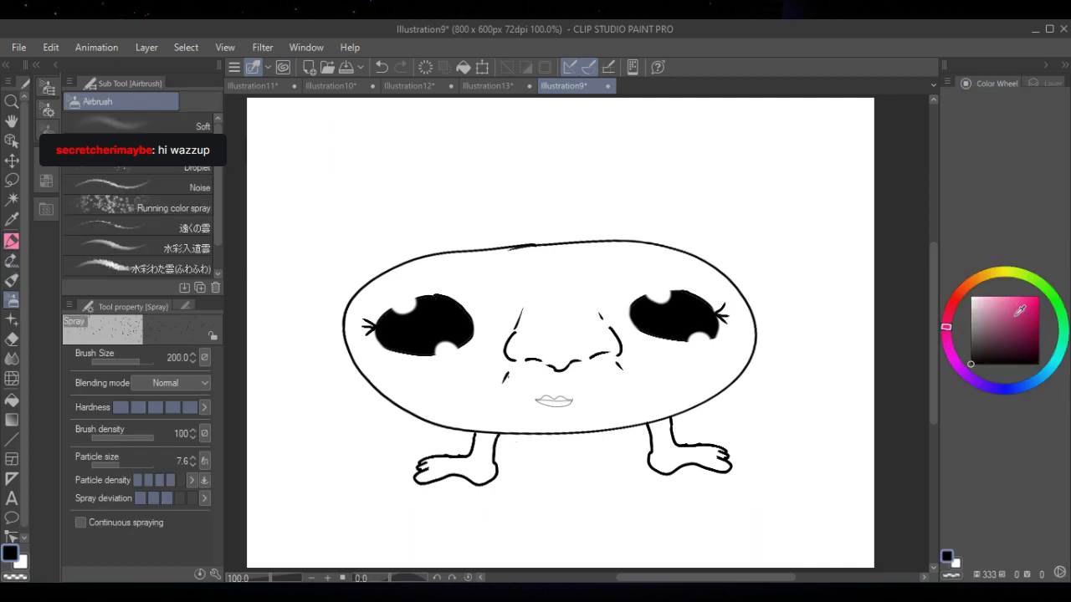
{"action": "left_click", "coordinate": [948, 314]}
{"action": "left_click", "coordinate": [1032, 297]}
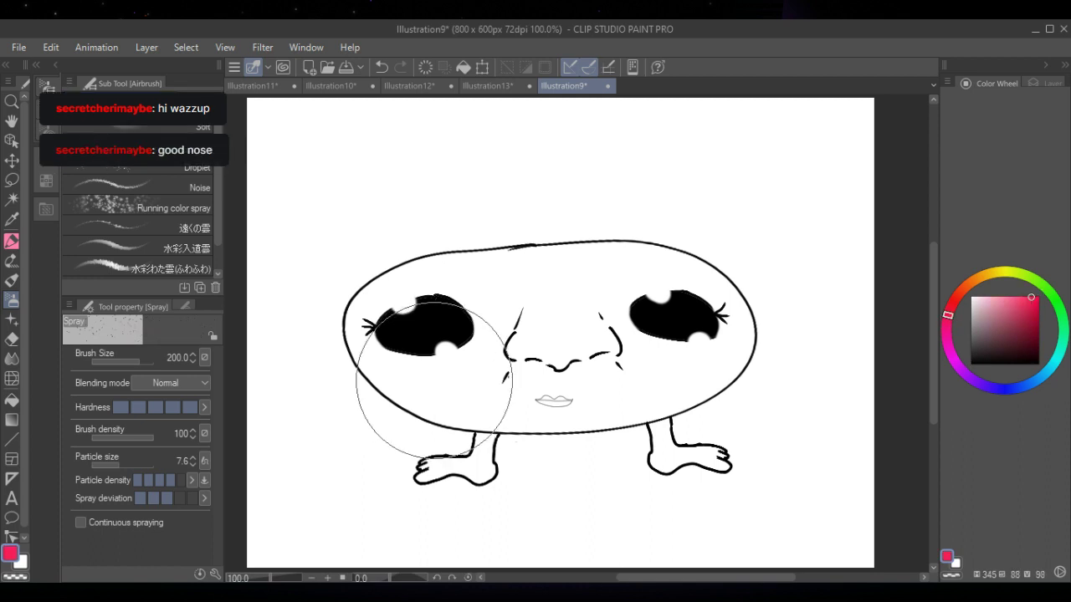
{"action": "left_click", "coordinate": [167, 128]}
{"action": "left_click", "coordinate": [426, 385]}
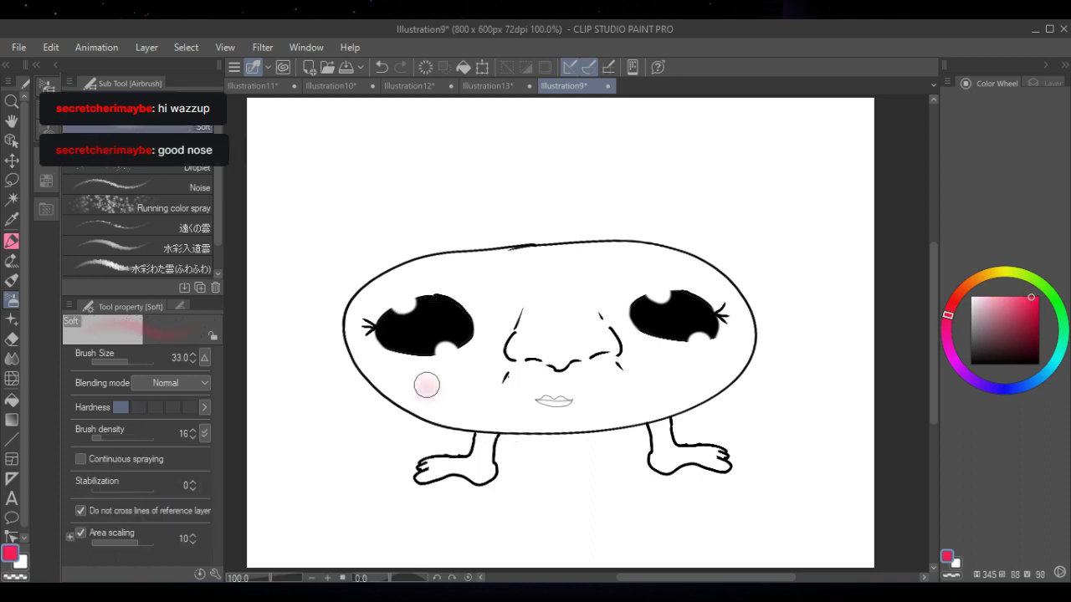
{"action": "left_click_drag", "start_coordinate": [427, 385], "coordinate": [429, 383]}
{"action": "left_click_drag", "start_coordinate": [689, 377], "coordinate": [674, 365]}
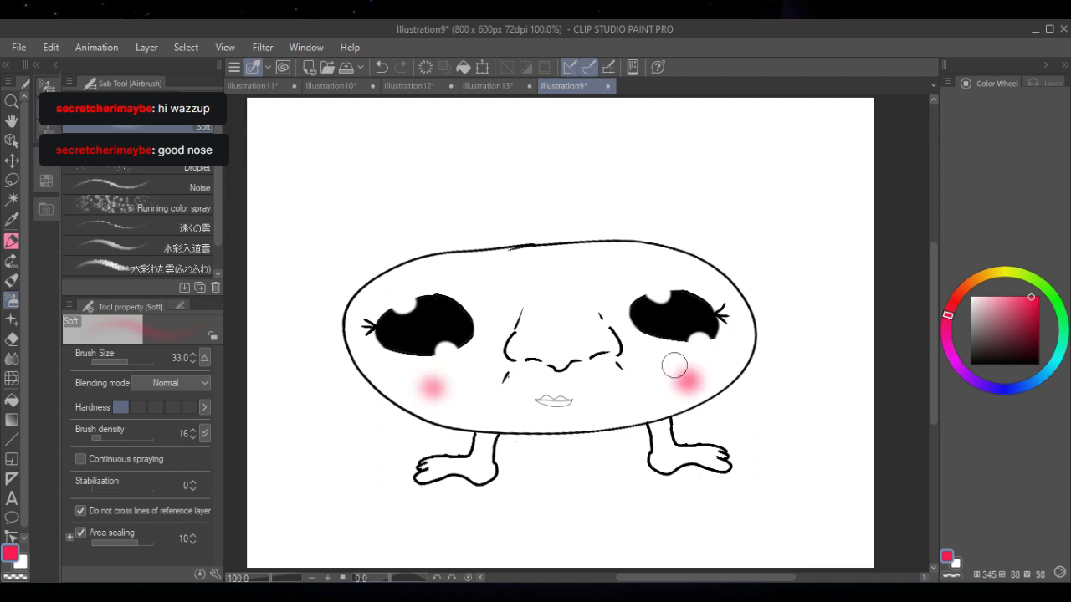
{"action": "left_click_drag", "start_coordinate": [430, 385], "coordinate": [423, 388]}
{"action": "left_click_drag", "start_coordinate": [691, 377], "coordinate": [681, 384]}
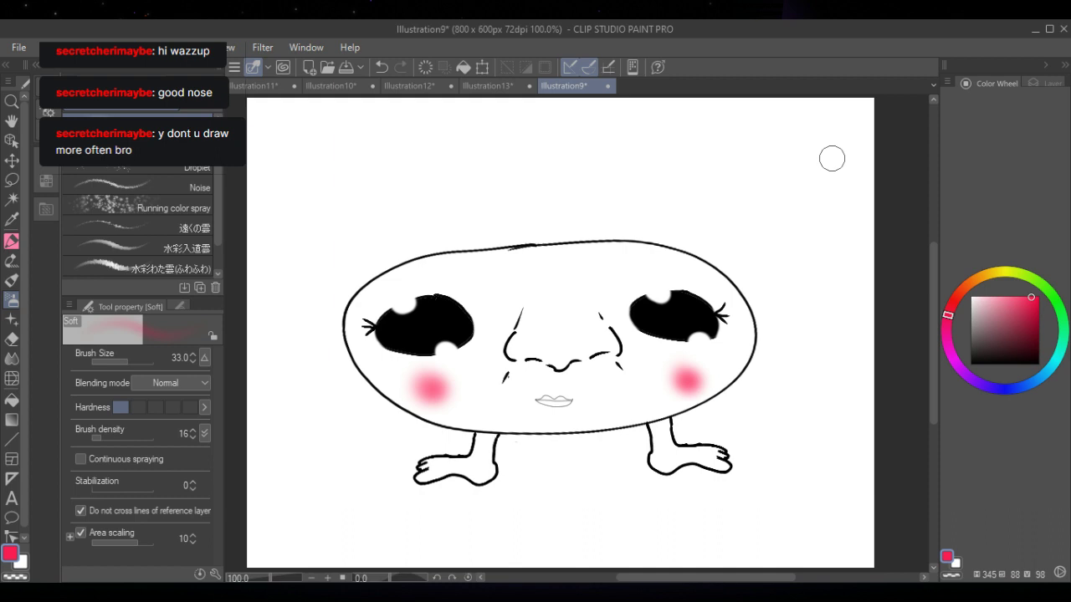
- Outline a parted fringe of hair over the top of the head in black with the CIRO pen
{"action": "key", "text": "p"}
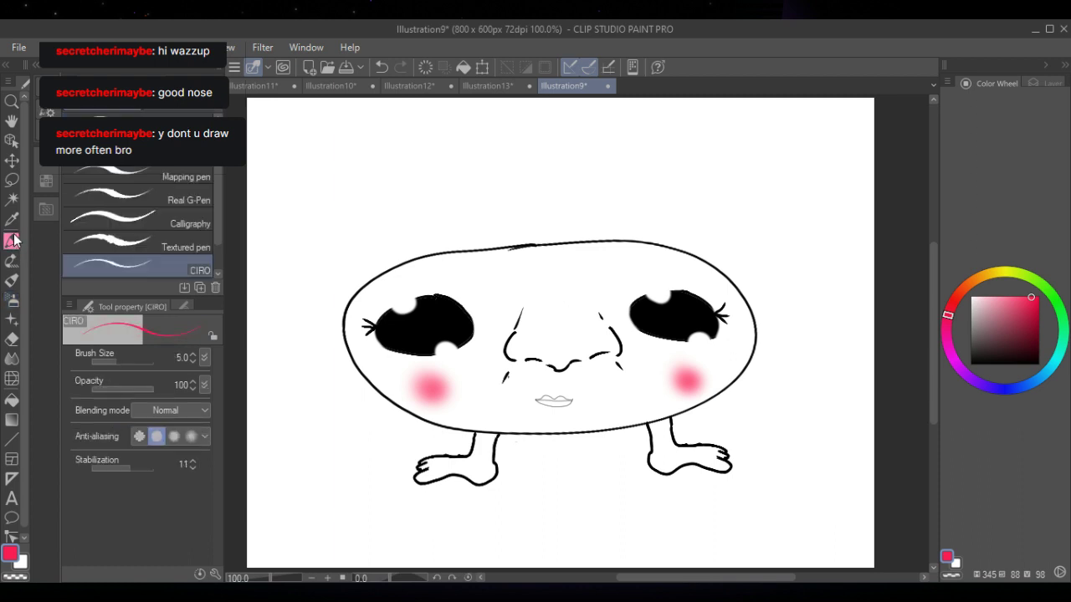
{"action": "left_click_drag", "start_coordinate": [980, 336], "coordinate": [950, 386]}
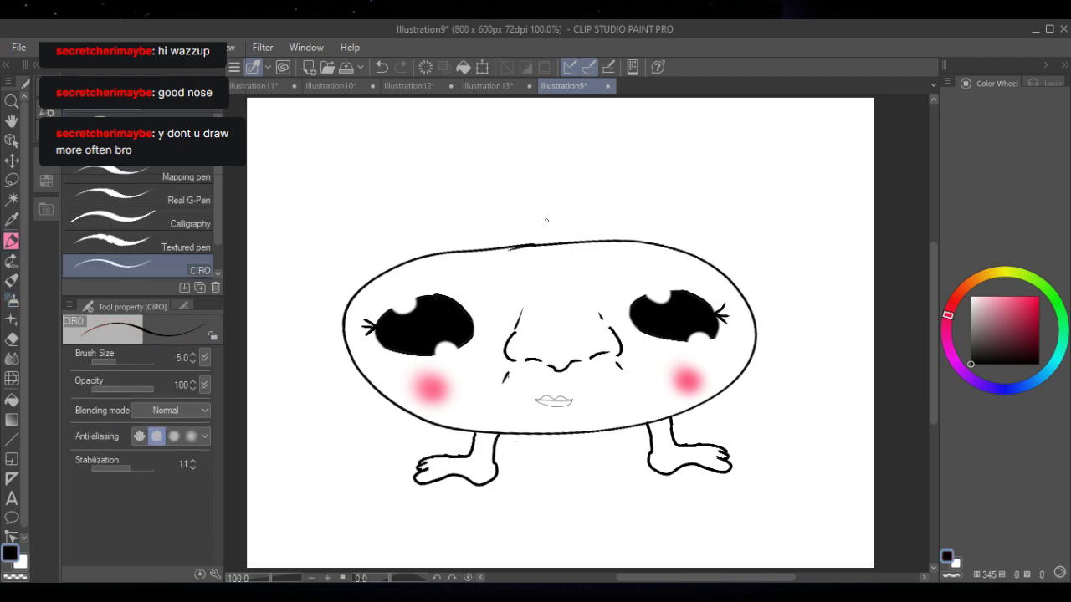
{"action": "mouse_move", "coordinate": [542, 244]}
{"action": "left_mouse_down"}
{"action": "mouse_move", "coordinate": [623, 273]}
{"action": "mouse_move", "coordinate": [672, 269]}
{"action": "mouse_move", "coordinate": [746, 314]}
{"action": "mouse_move", "coordinate": [743, 304]}
{"action": "mouse_move", "coordinate": [763, 334]}
{"action": "mouse_move", "coordinate": [747, 286]}
{"action": "mouse_move", "coordinate": [693, 239]}
{"action": "mouse_move", "coordinate": [552, 220]}
{"action": "mouse_move", "coordinate": [449, 230]}
{"action": "mouse_move", "coordinate": [400, 248]}
{"action": "mouse_move", "coordinate": [346, 290]}
{"action": "mouse_move", "coordinate": [325, 355]}
{"action": "mouse_move", "coordinate": [383, 295]}
{"action": "mouse_move", "coordinate": [429, 277]}
{"action": "mouse_move", "coordinate": [512, 271]}
{"action": "mouse_move", "coordinate": [541, 242]}
{"action": "left_mouse_up"}
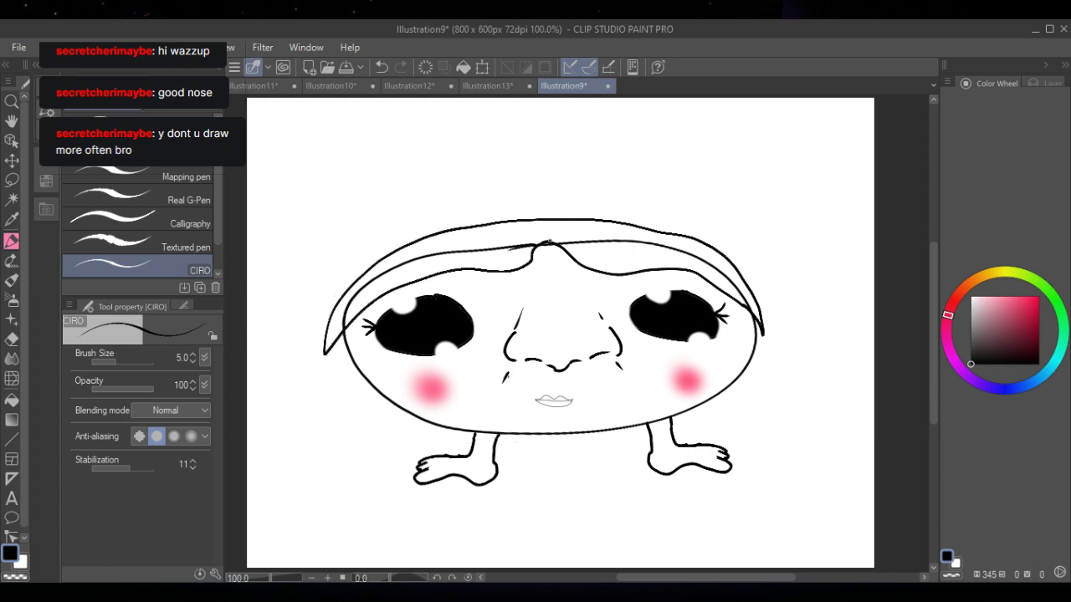
- Fill all sections of the outlined hair with black
{"action": "left_click", "coordinate": [12, 400]}
{"action": "left_click", "coordinate": [599, 224]}
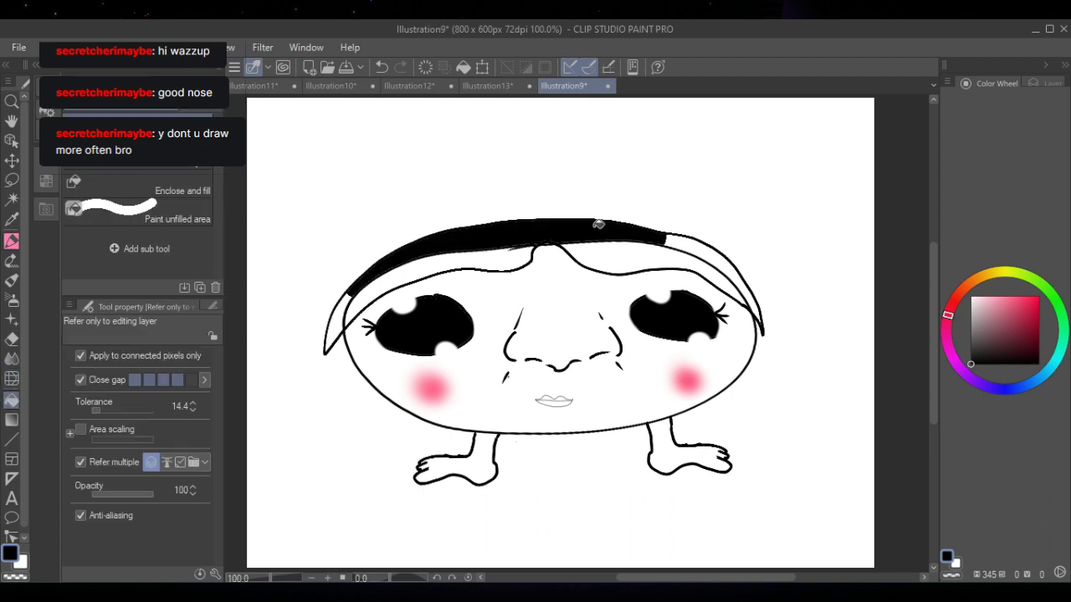
{"action": "left_click", "coordinate": [604, 246]}
{"action": "left_click", "coordinate": [521, 253]}
{"action": "left_click", "coordinate": [673, 241]}
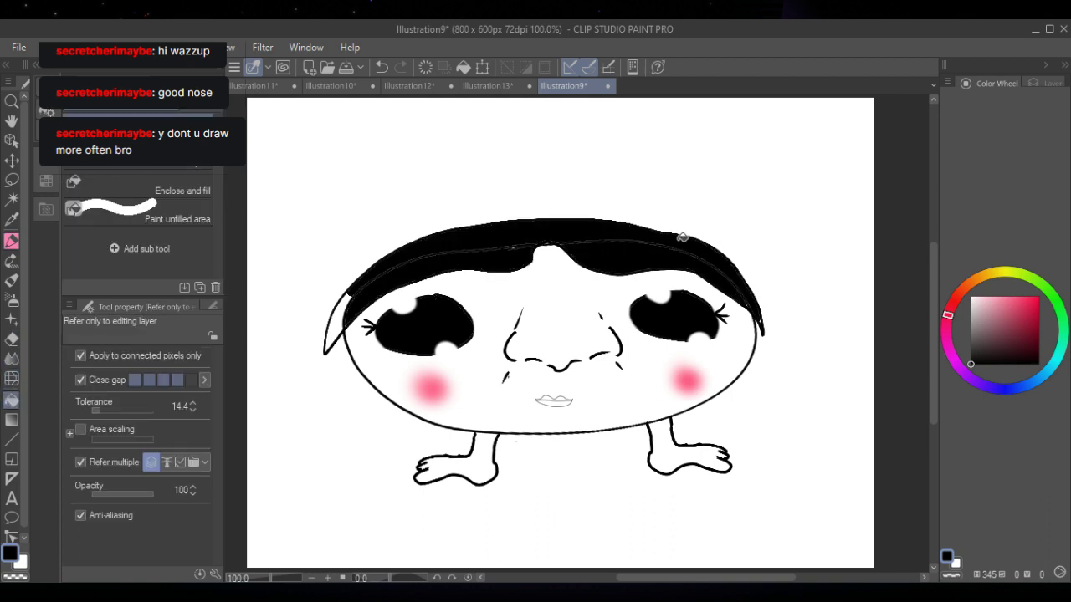
{"action": "left_click", "coordinate": [341, 308]}
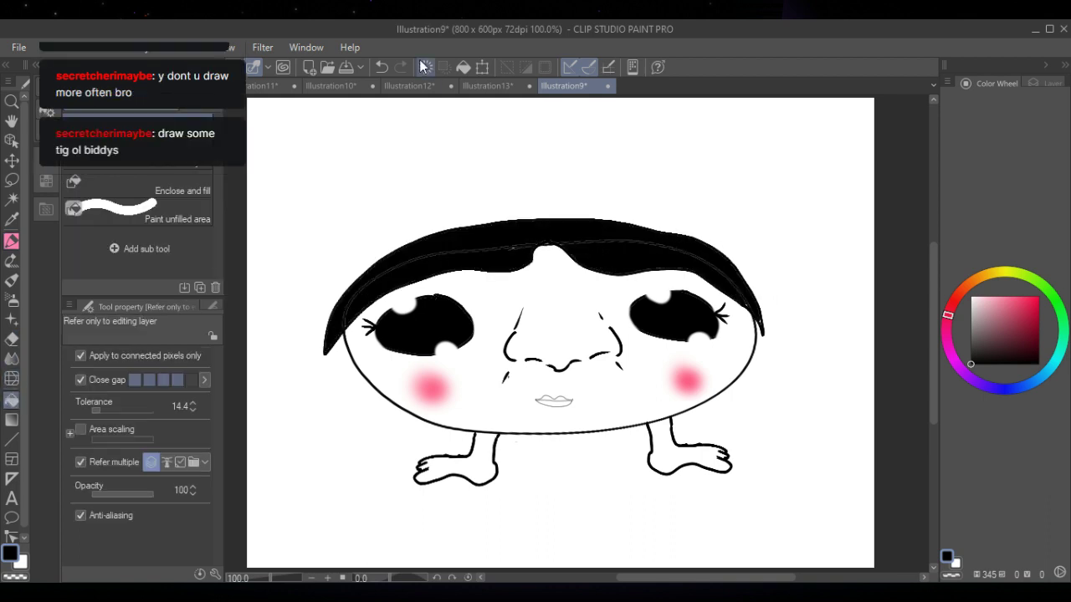
- Undo the black hair fills and the hair outline
{"action": "left_click", "coordinate": [381, 67]}
{"action": "left_click", "coordinate": [382, 67]}
{"action": "left_click", "coordinate": [381, 67]}
{"action": "left_click", "coordinate": [382, 67]}
{"action": "left_click", "coordinate": [381, 67]}
{"action": "left_click", "coordinate": [381, 67]}
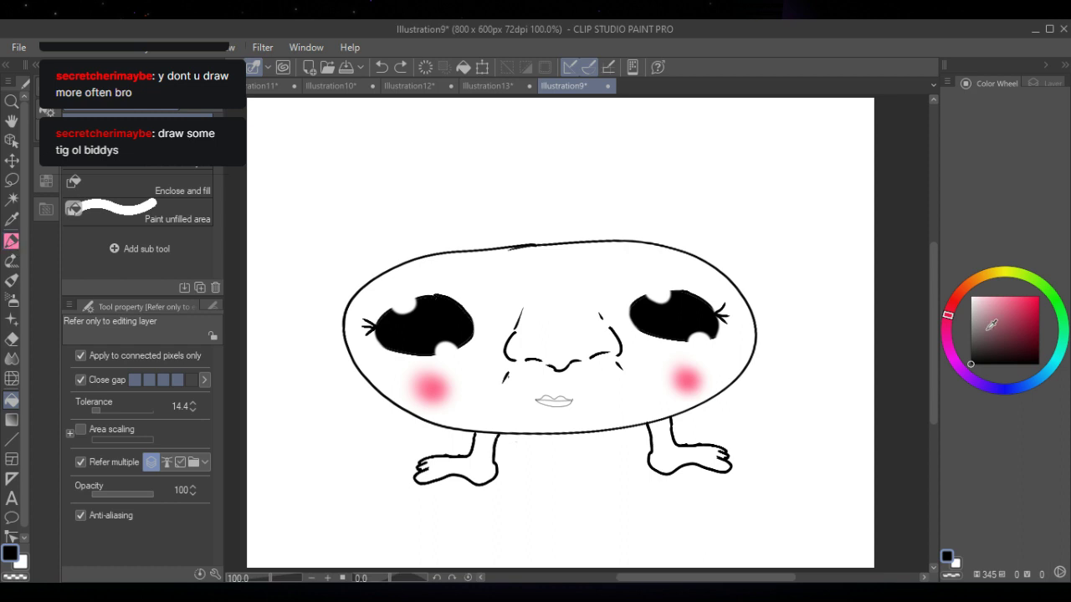
- Paint a wavy orange band of hair across the top of the head with the CIRO pen at size 87.1
{"action": "left_click", "coordinate": [987, 277]}
{"action": "left_click_drag", "start_coordinate": [1012, 319], "coordinate": [1041, 295]}
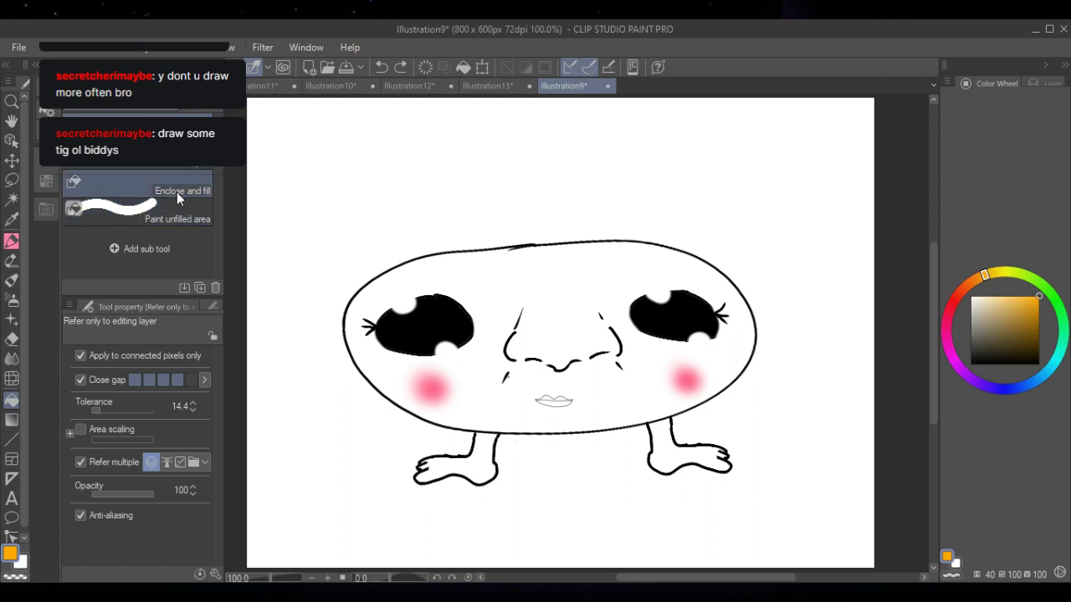
{"action": "left_click", "coordinate": [12, 240]}
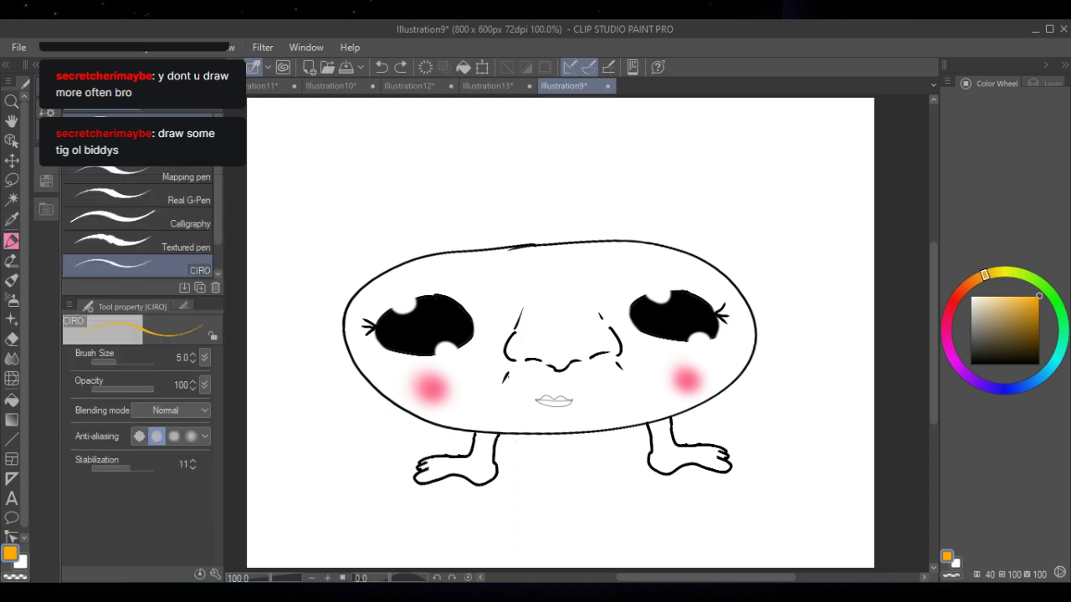
{"action": "left_click", "coordinate": [139, 360]}
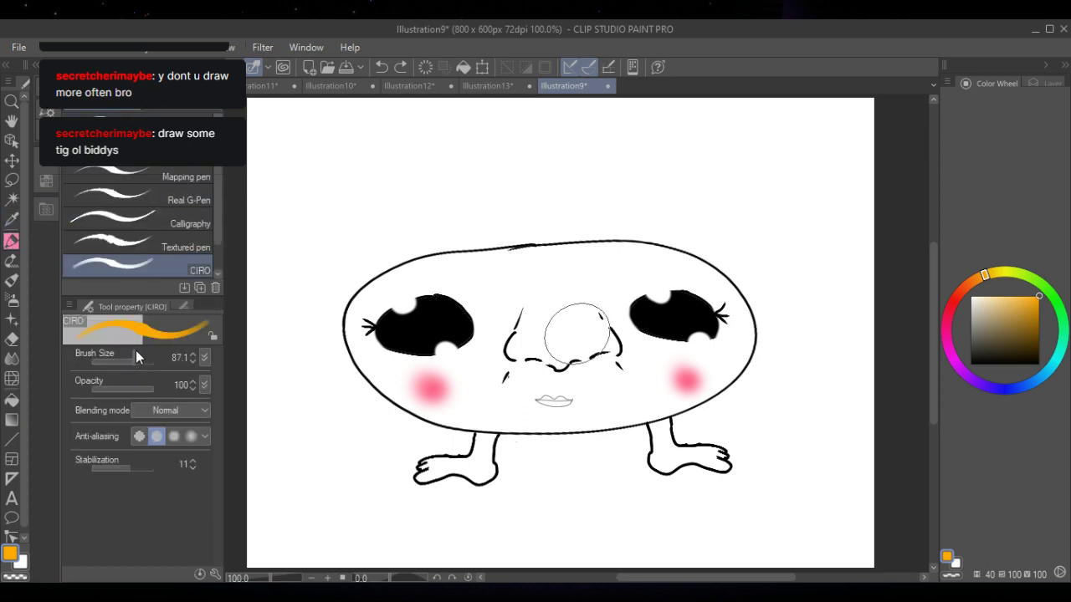
{"action": "left_click", "coordinate": [562, 242]}
{"action": "mouse_move", "coordinate": [569, 240]}
{"action": "left_mouse_down"}
{"action": "mouse_move", "coordinate": [647, 232]}
{"action": "mouse_move", "coordinate": [736, 284]}
{"action": "mouse_move", "coordinate": [802, 262]}
{"action": "mouse_move", "coordinate": [799, 289]}
{"action": "left_mouse_up"}
{"action": "mouse_move", "coordinate": [547, 239]}
{"action": "left_mouse_down"}
{"action": "mouse_move", "coordinate": [497, 259]}
{"action": "mouse_move", "coordinate": [416, 243]}
{"action": "mouse_move", "coordinate": [293, 291]}
{"action": "left_mouse_up"}
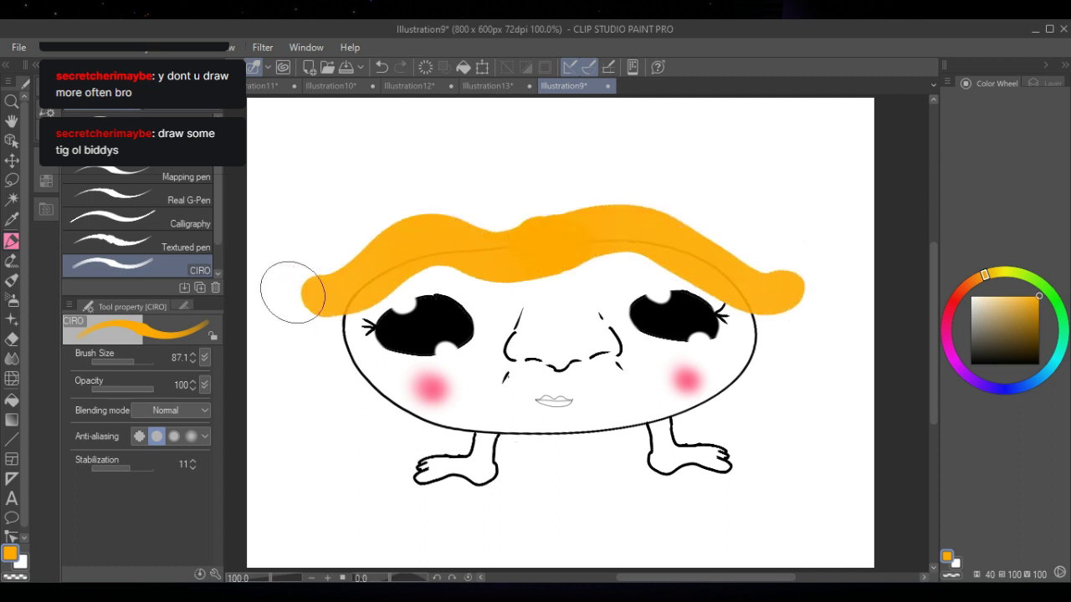
- Build up the orange hair into a thicker, solid shape above the head with more CIRO pen strokes
{"action": "mouse_move", "coordinate": [478, 243]}
{"action": "left_mouse_down"}
{"action": "mouse_move", "coordinate": [436, 248]}
{"action": "mouse_move", "coordinate": [370, 282]}
{"action": "mouse_move", "coordinate": [315, 282]}
{"action": "left_mouse_up"}
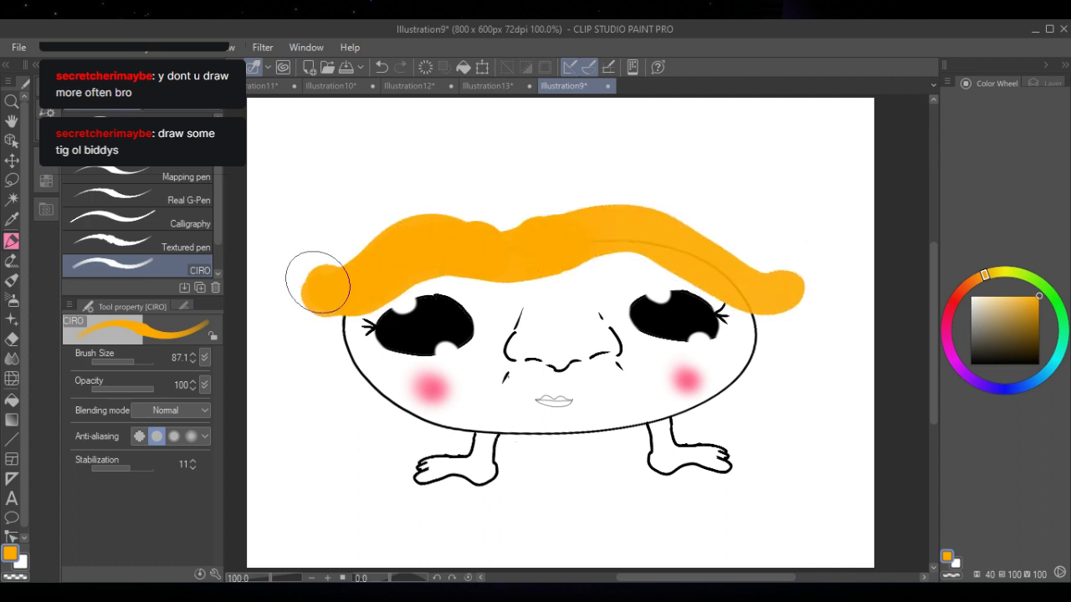
{"action": "left_click_drag", "start_coordinate": [421, 237], "coordinate": [602, 232]}
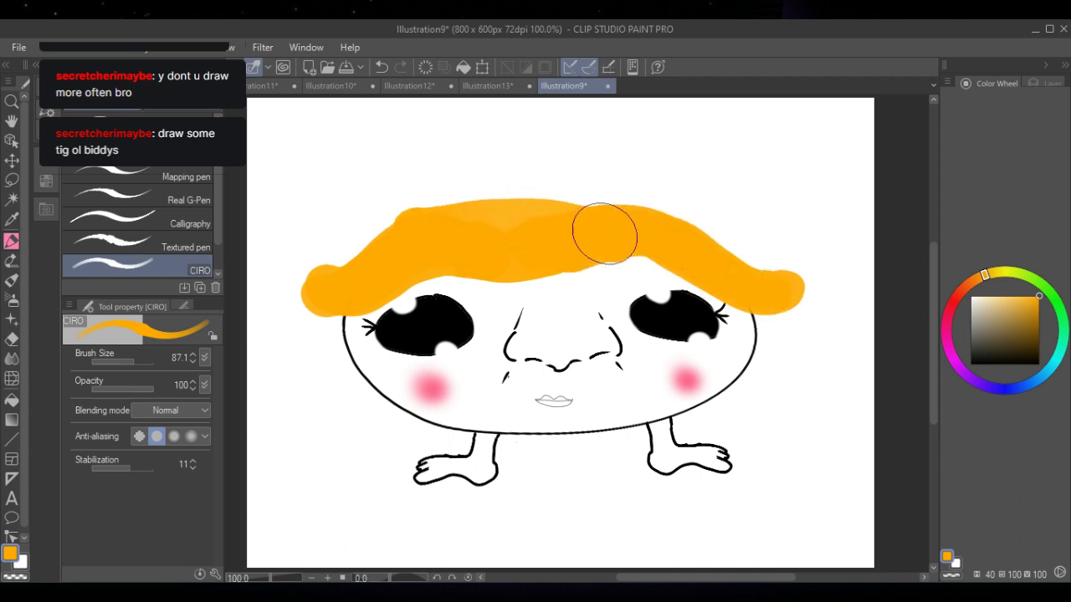
{"action": "mouse_move", "coordinate": [392, 256]}
{"action": "left_mouse_down"}
{"action": "mouse_move", "coordinate": [496, 215]}
{"action": "mouse_move", "coordinate": [645, 210]}
{"action": "left_mouse_up"}
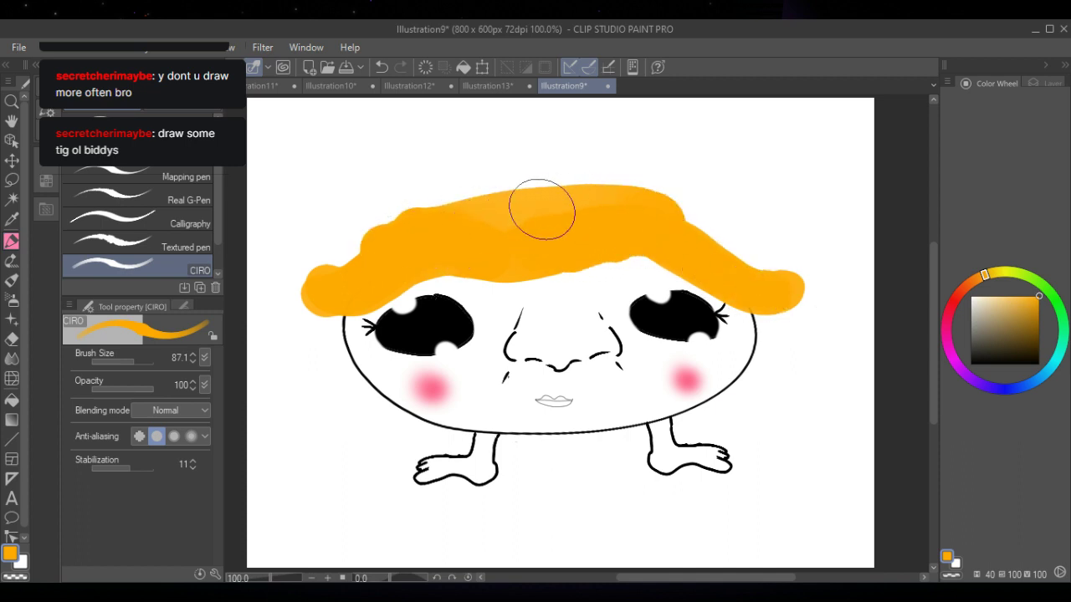
{"action": "mouse_move", "coordinate": [541, 205]}
{"action": "left_mouse_down"}
{"action": "mouse_move", "coordinate": [456, 229]}
{"action": "mouse_move", "coordinate": [534, 235]}
{"action": "mouse_move", "coordinate": [644, 201]}
{"action": "mouse_move", "coordinate": [592, 214]}
{"action": "mouse_move", "coordinate": [664, 237]}
{"action": "mouse_move", "coordinate": [607, 208]}
{"action": "mouse_move", "coordinate": [728, 269]}
{"action": "mouse_move", "coordinate": [674, 224]}
{"action": "mouse_move", "coordinate": [837, 288]}
{"action": "mouse_move", "coordinate": [564, 241]}
{"action": "mouse_move", "coordinate": [482, 242]}
{"action": "mouse_move", "coordinate": [259, 297]}
{"action": "mouse_move", "coordinate": [408, 251]}
{"action": "mouse_move", "coordinate": [361, 255]}
{"action": "mouse_move", "coordinate": [574, 206]}
{"action": "left_mouse_up"}
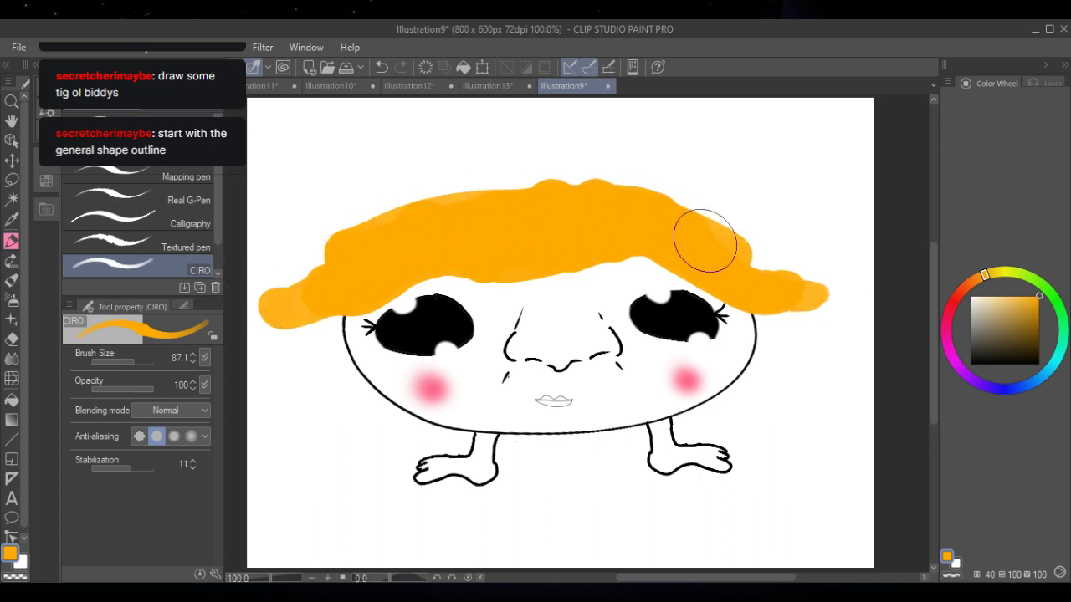
- Try to smooth and widen the orange hair's upper edge on both sides, and undo the last strokes
{"action": "mouse_move", "coordinate": [371, 258]}
{"action": "left_mouse_down"}
{"action": "mouse_move", "coordinate": [267, 284]}
{"action": "mouse_move", "coordinate": [678, 218]}
{"action": "mouse_move", "coordinate": [789, 249]}
{"action": "left_mouse_up"}
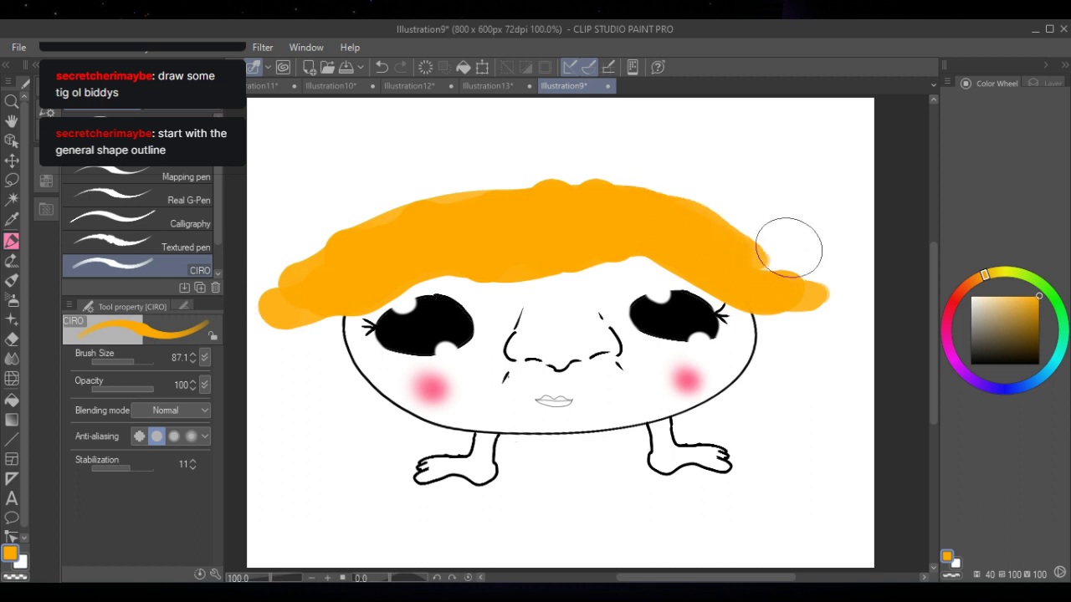
{"action": "left_click", "coordinate": [380, 68]}
{"action": "left_click", "coordinate": [380, 69]}
{"action": "left_click", "coordinate": [380, 68]}
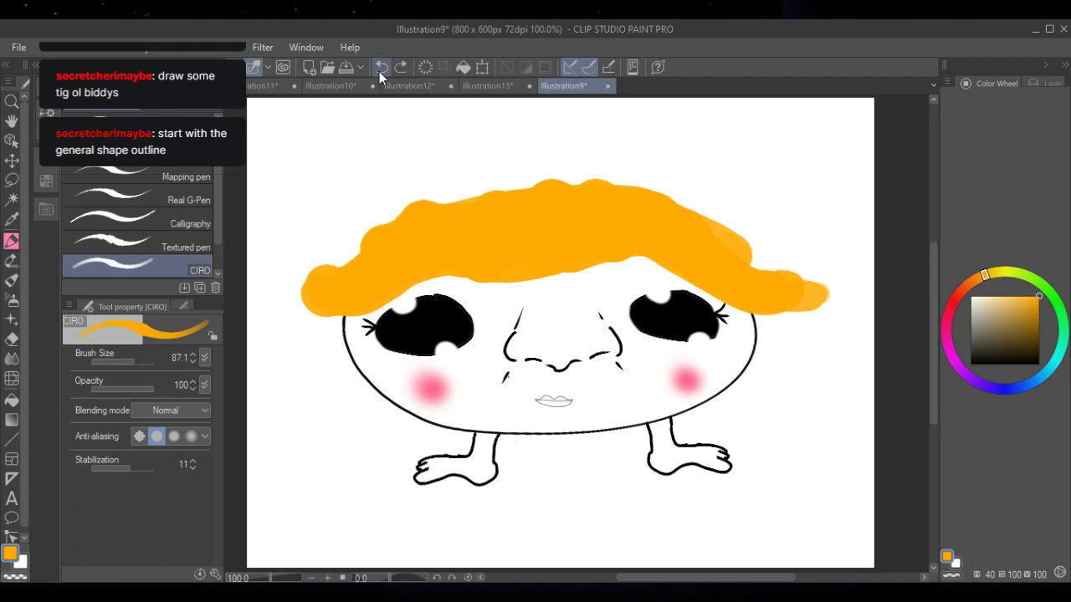
- Undo the last hair strokes and repaint the orange hair as one smooth band that extends past both sides of the head
{"action": "left_click", "coordinate": [379, 69]}
{"action": "left_click", "coordinate": [381, 70]}
{"action": "left_click", "coordinate": [381, 70]}
{"action": "left_click", "coordinate": [381, 70]}
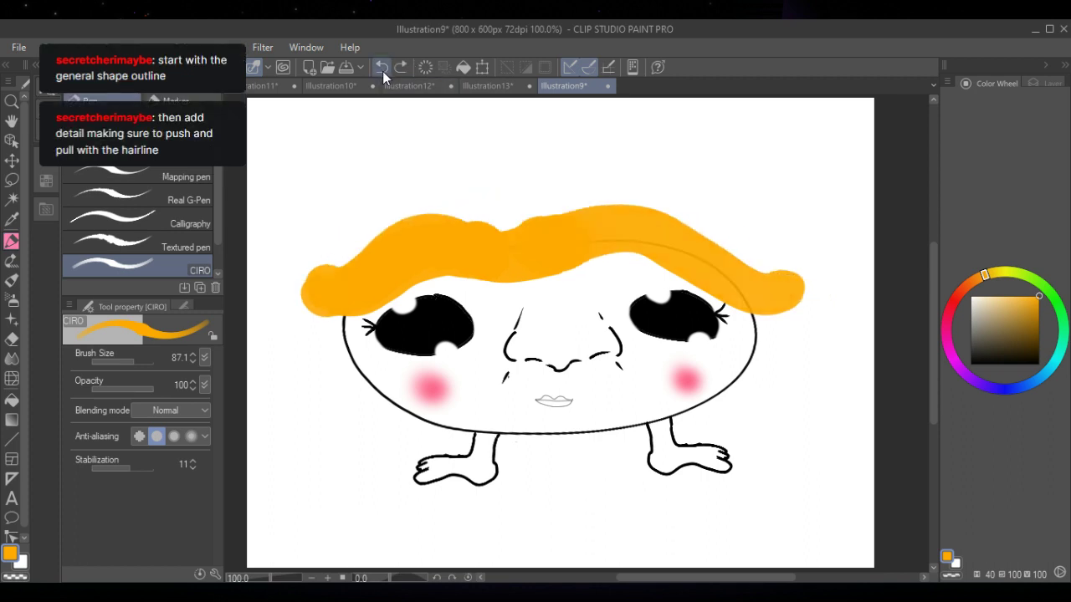
{"action": "mouse_move", "coordinate": [632, 238]}
{"action": "left_mouse_down"}
{"action": "mouse_move", "coordinate": [702, 269]}
{"action": "mouse_move", "coordinate": [786, 287]}
{"action": "left_mouse_up"}
{"action": "mouse_move", "coordinate": [567, 232]}
{"action": "left_mouse_down"}
{"action": "mouse_move", "coordinate": [436, 244]}
{"action": "mouse_move", "coordinate": [342, 289]}
{"action": "mouse_move", "coordinate": [275, 284]}
{"action": "left_mouse_up"}
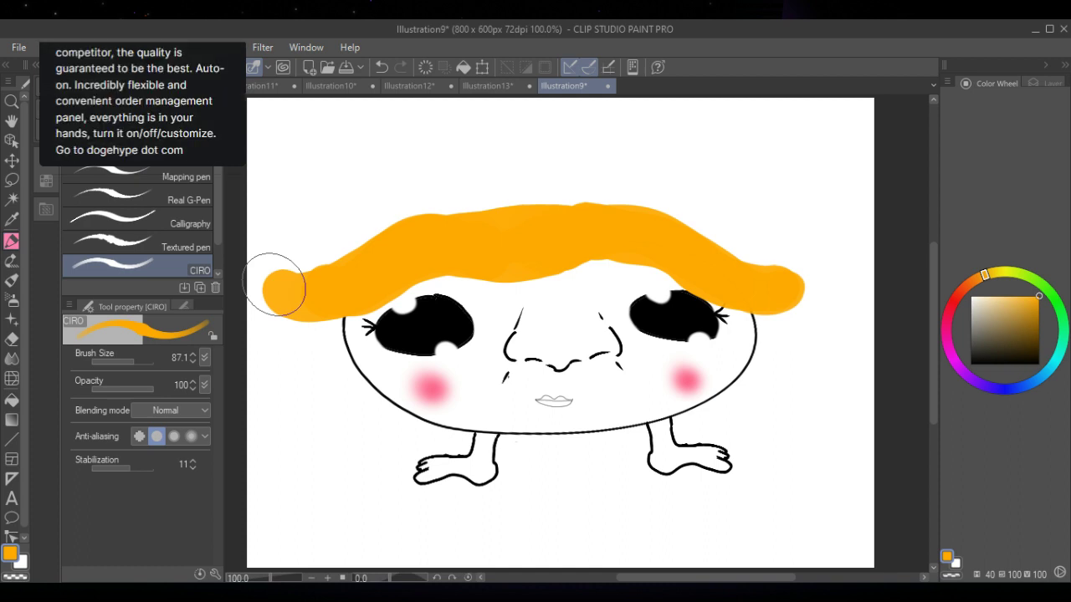
- Fray the left tip of the orange hair with the Hard eraser at size 6.3
{"action": "left_click", "coordinate": [12, 341]}
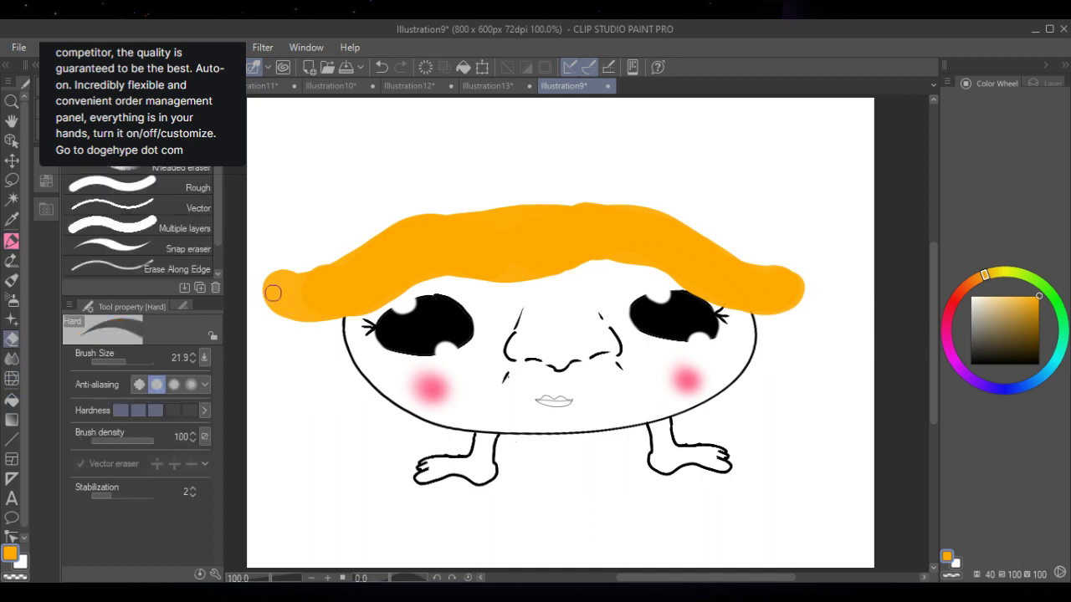
{"action": "left_click_drag", "start_coordinate": [118, 360], "coordinate": [109, 357]}
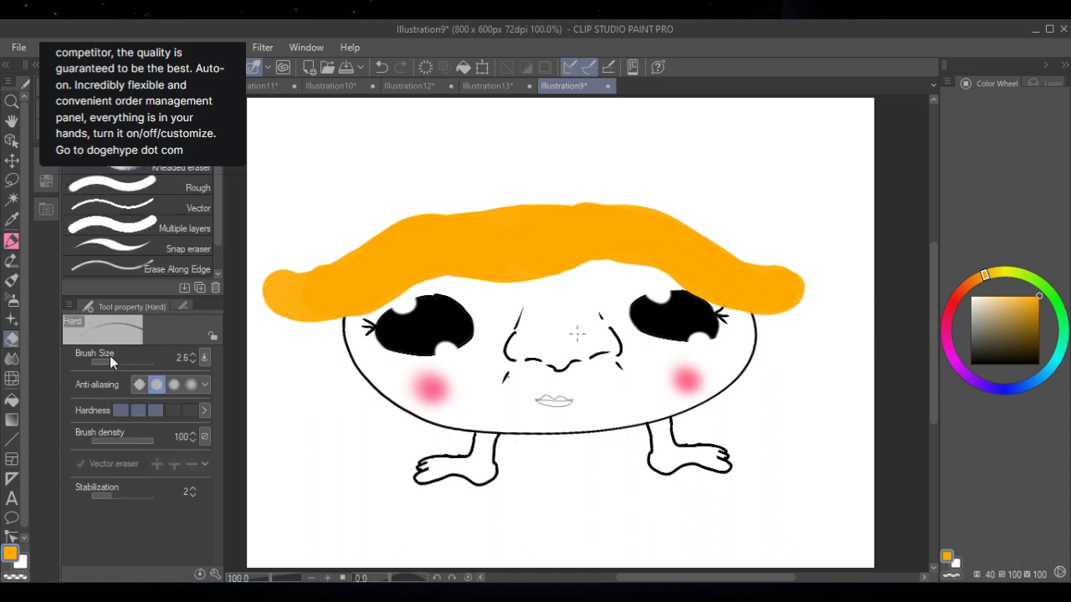
{"action": "left_click", "coordinate": [117, 359]}
{"action": "mouse_move", "coordinate": [255, 278]}
{"action": "left_mouse_down"}
{"action": "mouse_move", "coordinate": [265, 302]}
{"action": "mouse_move", "coordinate": [276, 307]}
{"action": "mouse_move", "coordinate": [264, 284]}
{"action": "mouse_move", "coordinate": [296, 264]}
{"action": "mouse_move", "coordinate": [261, 287]}
{"action": "mouse_move", "coordinate": [294, 274]}
{"action": "left_mouse_up"}
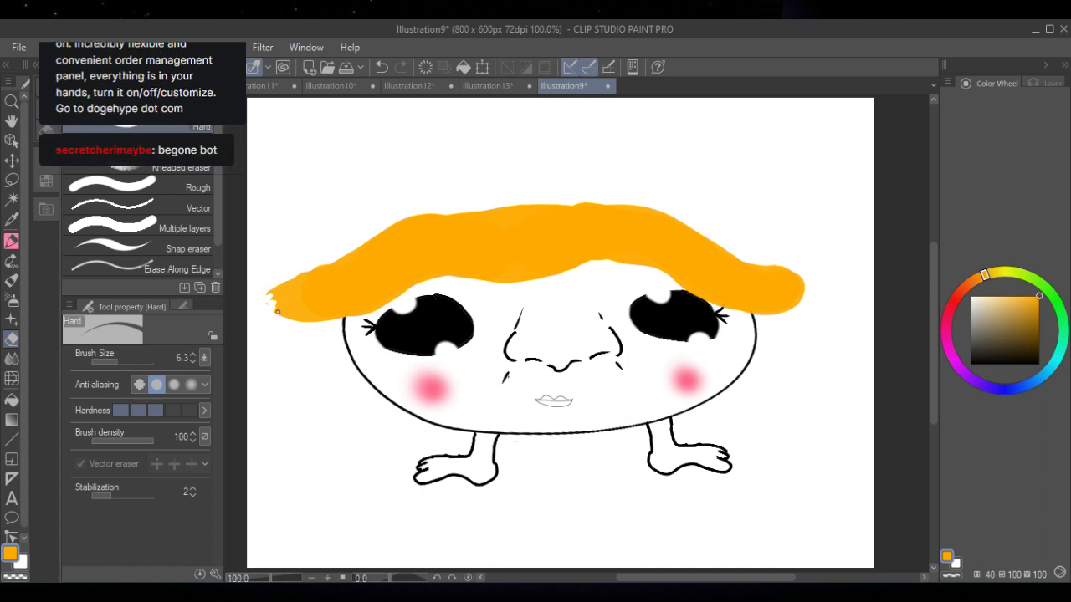
- Erase thin strand-like streaks along the whole orange hair and fray its right tip
{"action": "mouse_move", "coordinate": [278, 311]}
{"action": "left_mouse_down"}
{"action": "mouse_move", "coordinate": [313, 297]}
{"action": "mouse_move", "coordinate": [370, 273]}
{"action": "mouse_move", "coordinate": [348, 295]}
{"action": "mouse_move", "coordinate": [395, 263]}
{"action": "mouse_move", "coordinate": [373, 261]}
{"action": "mouse_move", "coordinate": [387, 275]}
{"action": "mouse_move", "coordinate": [409, 258]}
{"action": "mouse_move", "coordinate": [378, 270]}
{"action": "mouse_move", "coordinate": [424, 267]}
{"action": "mouse_move", "coordinate": [448, 250]}
{"action": "left_mouse_up"}
{"action": "mouse_move", "coordinate": [787, 269]}
{"action": "left_mouse_down"}
{"action": "mouse_move", "coordinate": [774, 266]}
{"action": "mouse_move", "coordinate": [799, 280]}
{"action": "mouse_move", "coordinate": [783, 309]}
{"action": "mouse_move", "coordinate": [810, 293]}
{"action": "mouse_move", "coordinate": [743, 276]}
{"action": "mouse_move", "coordinate": [710, 293]}
{"action": "mouse_move", "coordinate": [686, 256]}
{"action": "mouse_move", "coordinate": [698, 250]}
{"action": "mouse_move", "coordinate": [586, 235]}
{"action": "mouse_move", "coordinate": [609, 219]}
{"action": "mouse_move", "coordinate": [596, 250]}
{"action": "left_mouse_up"}
{"action": "mouse_move", "coordinate": [519, 239]}
{"action": "left_mouse_down"}
{"action": "mouse_move", "coordinate": [428, 249]}
{"action": "mouse_move", "coordinate": [472, 243]}
{"action": "mouse_move", "coordinate": [481, 267]}
{"action": "mouse_move", "coordinate": [432, 271]}
{"action": "mouse_move", "coordinate": [546, 244]}
{"action": "mouse_move", "coordinate": [591, 217]}
{"action": "mouse_move", "coordinate": [536, 253]}
{"action": "mouse_move", "coordinate": [591, 244]}
{"action": "mouse_move", "coordinate": [543, 262]}
{"action": "mouse_move", "coordinate": [501, 242]}
{"action": "mouse_move", "coordinate": [453, 253]}
{"action": "left_mouse_up"}
{"action": "mouse_move", "coordinate": [539, 228]}
{"action": "left_mouse_down"}
{"action": "mouse_move", "coordinate": [587, 221]}
{"action": "mouse_move", "coordinate": [561, 236]}
{"action": "mouse_move", "coordinate": [627, 224]}
{"action": "mouse_move", "coordinate": [675, 230]}
{"action": "left_mouse_up"}
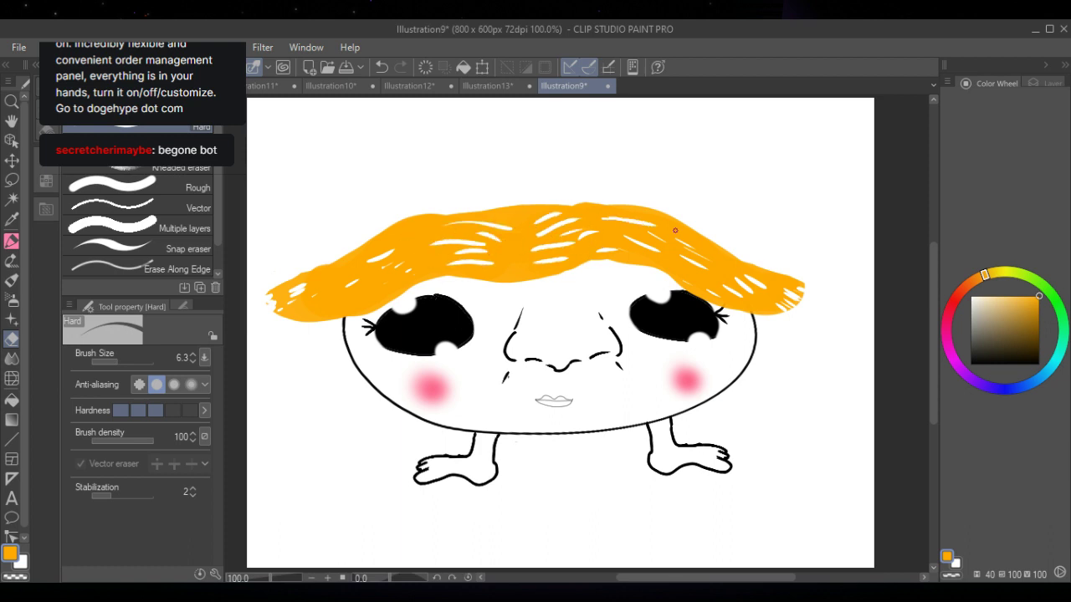
{"action": "mouse_move", "coordinate": [718, 281]}
{"action": "left_mouse_down"}
{"action": "mouse_move", "coordinate": [751, 272]}
{"action": "mouse_move", "coordinate": [688, 277]}
{"action": "mouse_move", "coordinate": [785, 306]}
{"action": "left_mouse_up"}
{"action": "mouse_move", "coordinate": [284, 312]}
{"action": "left_mouse_down"}
{"action": "mouse_move", "coordinate": [368, 289]}
{"action": "mouse_move", "coordinate": [372, 259]}
{"action": "mouse_move", "coordinate": [542, 244]}
{"action": "left_mouse_up"}
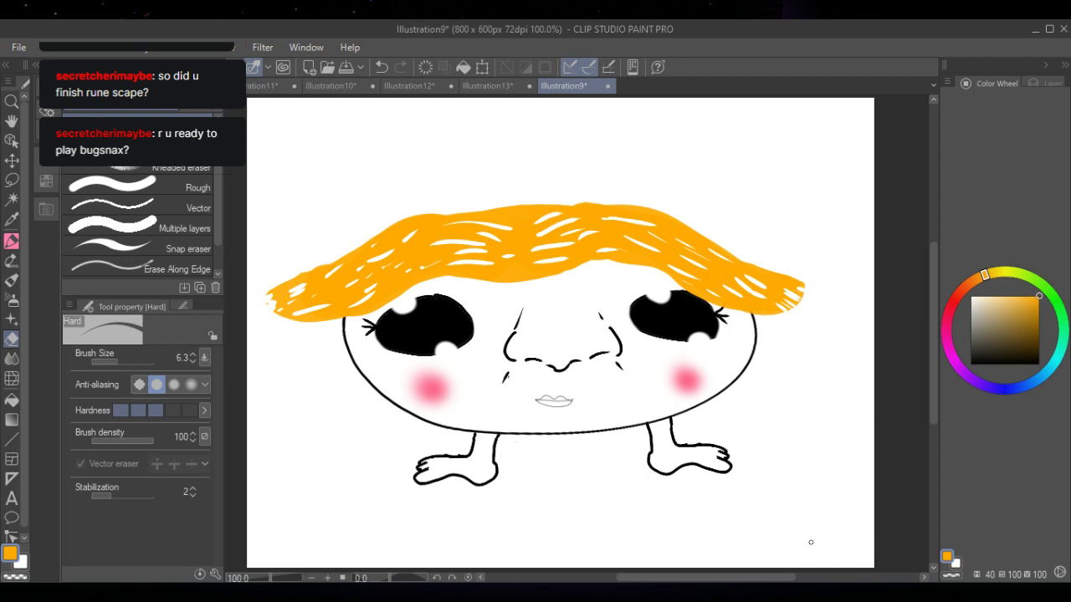
- Create a new 800 x 600 px canvas and set the black CIRO pen to size 5 for it
{"action": "key", "text": "p"}
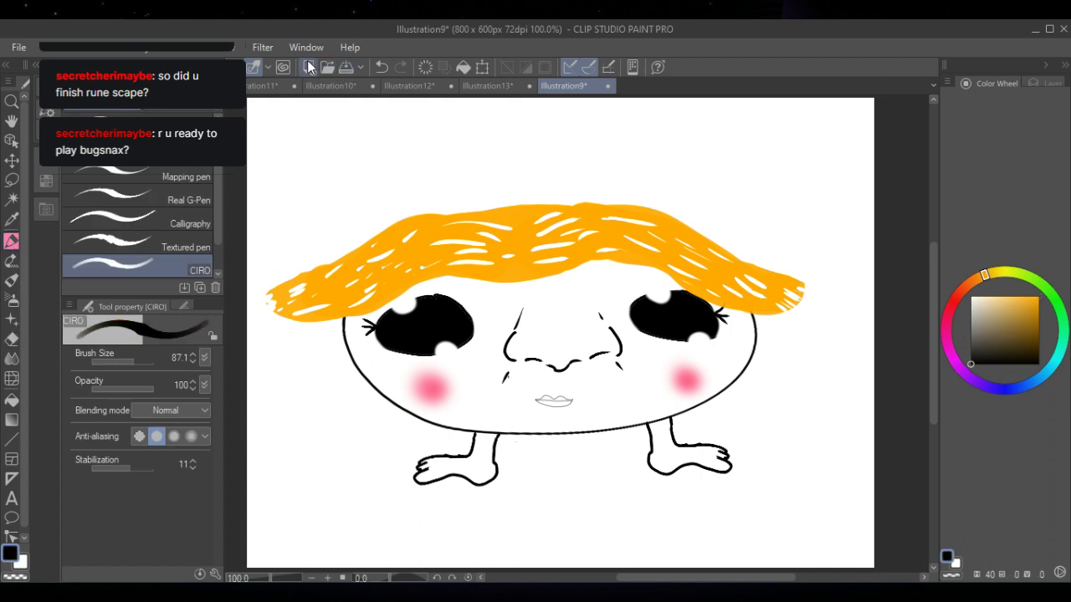
{"action": "key", "text": "Return"}
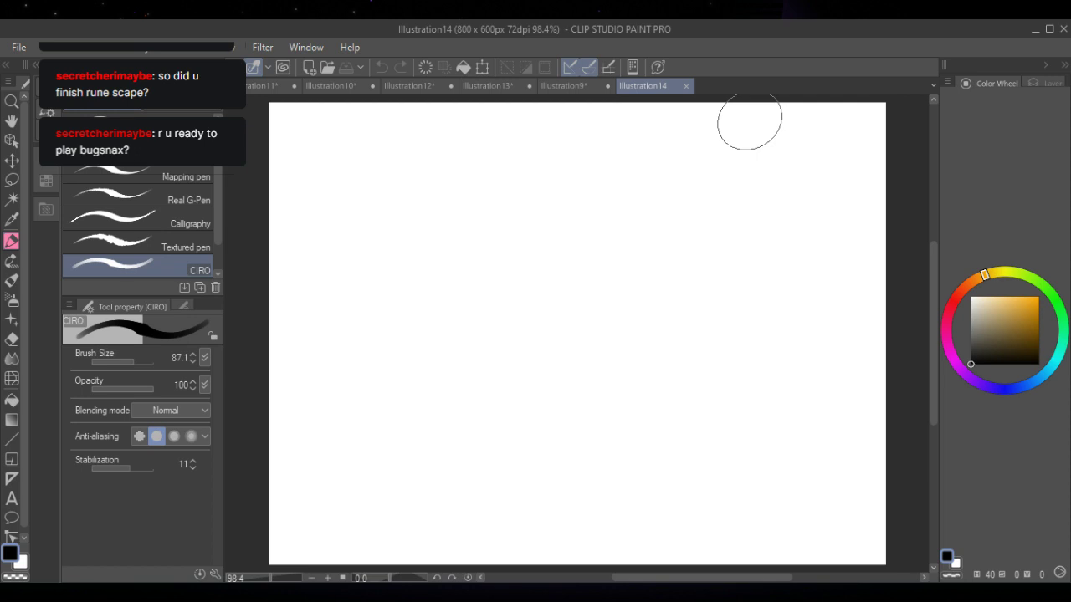
{"action": "left_click", "coordinate": [107, 362]}
{"action": "scroll", "coordinate": [193, 354], "scroll_direction": "up", "scroll_amount": 7}
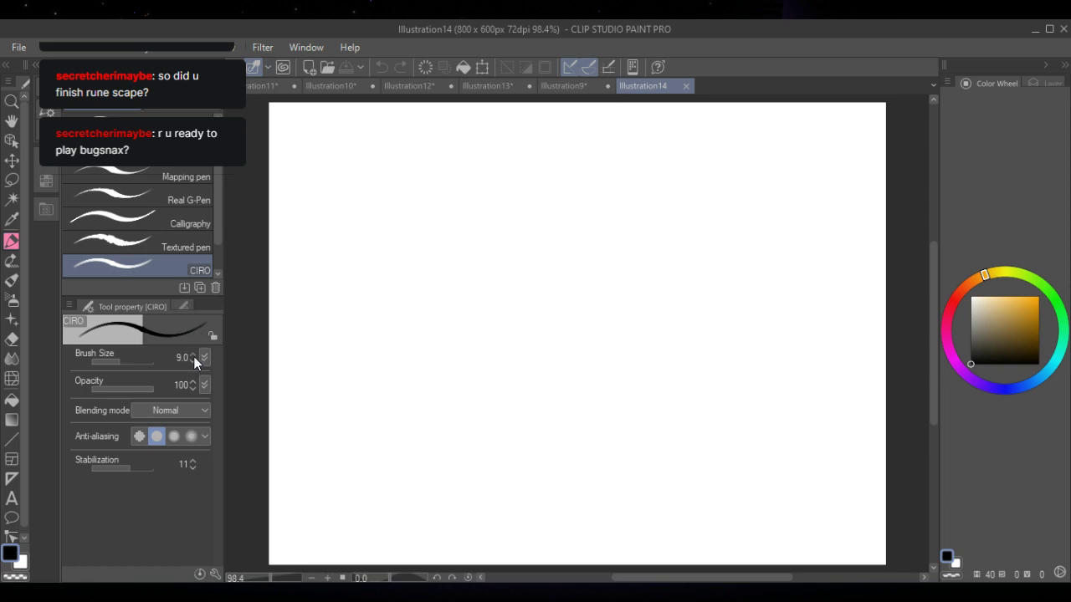
{"action": "scroll", "coordinate": [193, 363], "scroll_direction": "down", "scroll_amount": 3}
{"action": "left_click", "coordinate": [185, 307]}
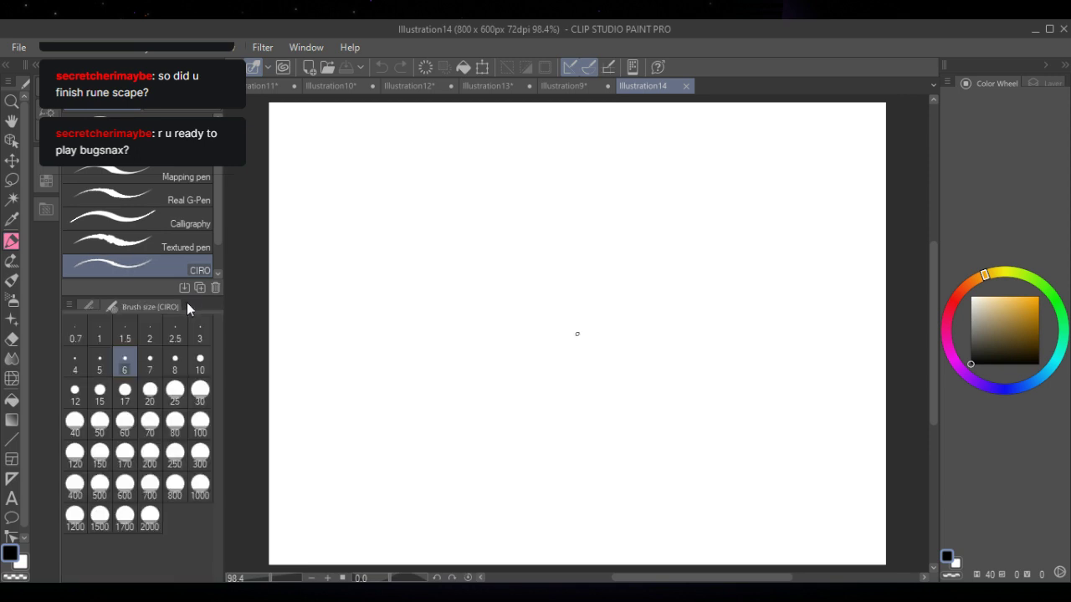
{"action": "left_click", "coordinate": [99, 361]}
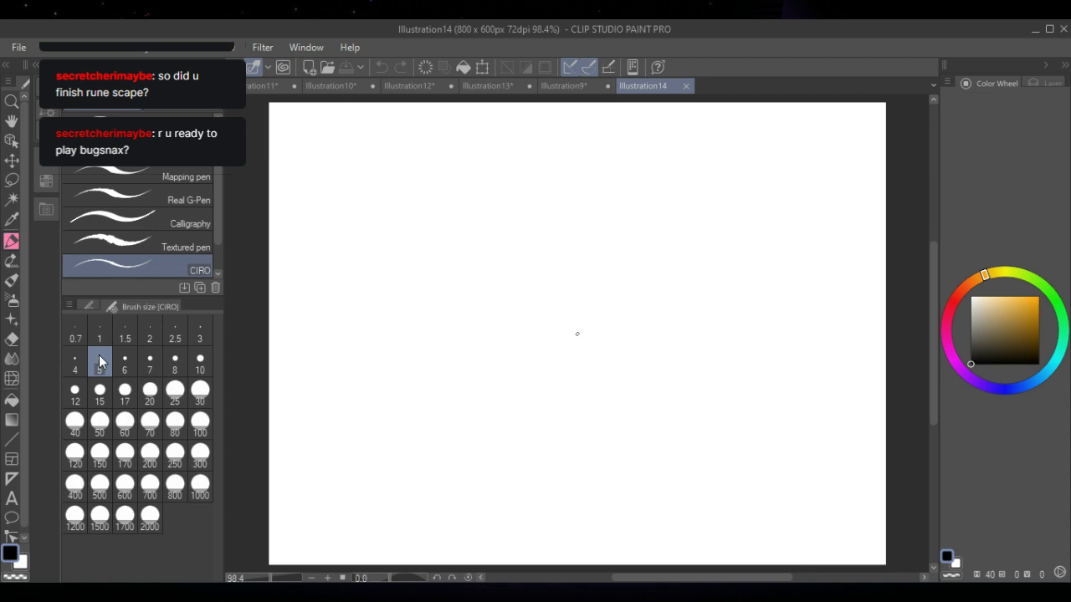
{"action": "left_click", "coordinate": [563, 85]}
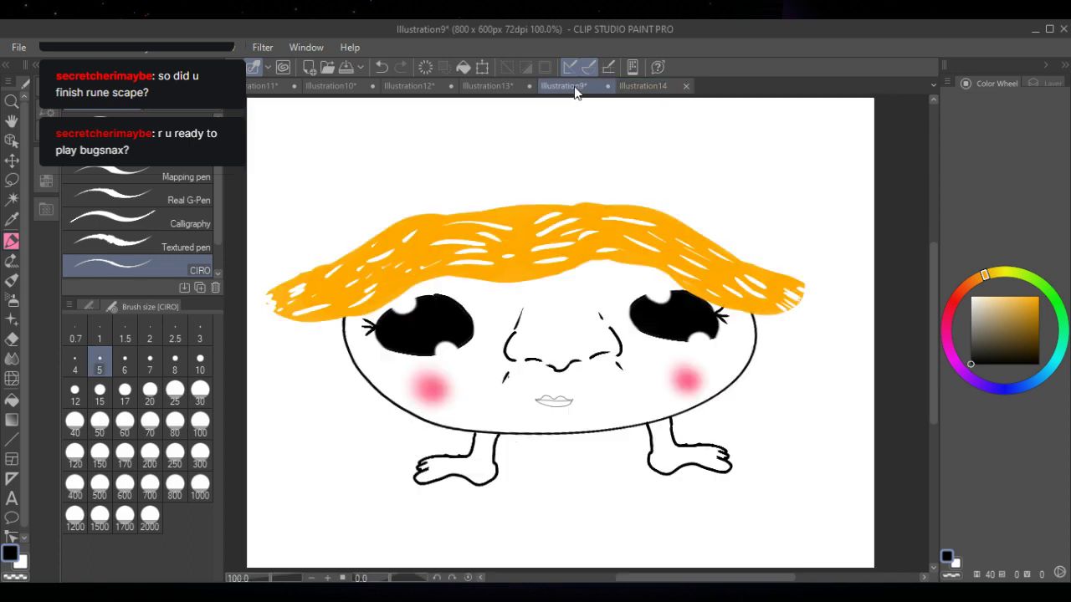
{"action": "left_click", "coordinate": [657, 88]}
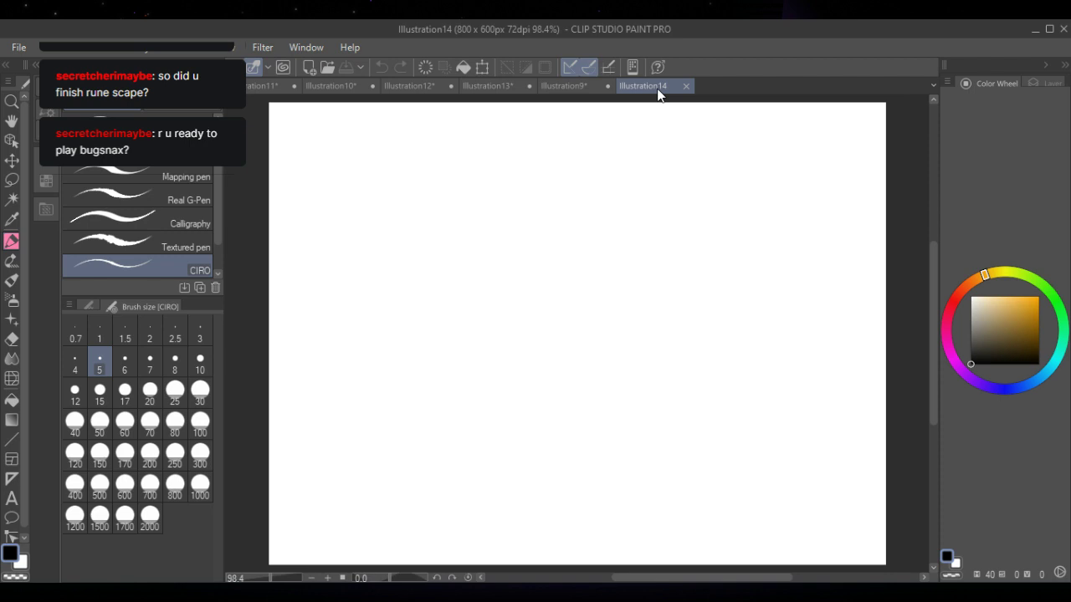
- Draw a tall ghost body with a rounded head and flat base, and add two scribbled-in black oval eyes
{"action": "mouse_move", "coordinate": [520, 522]}
{"action": "left_mouse_down"}
{"action": "mouse_move", "coordinate": [720, 522]}
{"action": "mouse_move", "coordinate": [730, 423]}
{"action": "mouse_move", "coordinate": [687, 259]}
{"action": "mouse_move", "coordinate": [598, 205]}
{"action": "mouse_move", "coordinate": [537, 292]}
{"action": "mouse_move", "coordinate": [512, 402]}
{"action": "mouse_move", "coordinate": [529, 519]}
{"action": "left_mouse_up"}
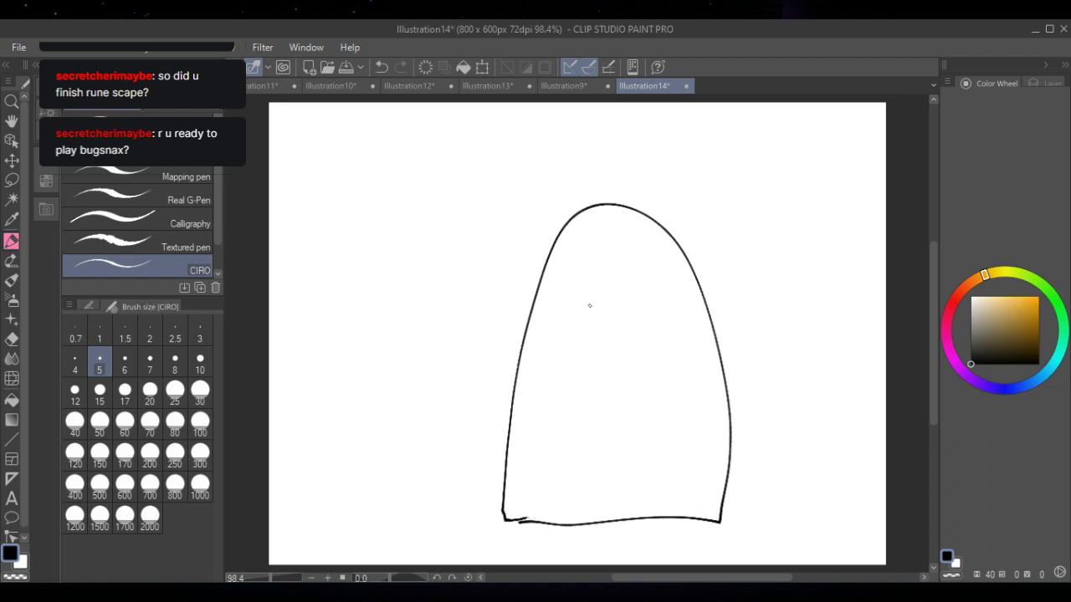
{"action": "mouse_move", "coordinate": [570, 297]}
{"action": "left_mouse_down"}
{"action": "mouse_move", "coordinate": [570, 311]}
{"action": "mouse_move", "coordinate": [579, 294]}
{"action": "mouse_move", "coordinate": [554, 290]}
{"action": "mouse_move", "coordinate": [586, 308]}
{"action": "mouse_move", "coordinate": [558, 294]}
{"action": "left_mouse_up"}
{"action": "mouse_move", "coordinate": [656, 285]}
{"action": "left_mouse_down"}
{"action": "mouse_move", "coordinate": [647, 308]}
{"action": "mouse_move", "coordinate": [657, 316]}
{"action": "mouse_move", "coordinate": [670, 293]}
{"action": "mouse_move", "coordinate": [661, 306]}
{"action": "mouse_move", "coordinate": [657, 291]}
{"action": "mouse_move", "coordinate": [669, 303]}
{"action": "mouse_move", "coordinate": [661, 309]}
{"action": "mouse_move", "coordinate": [649, 289]}
{"action": "mouse_move", "coordinate": [645, 301]}
{"action": "left_mouse_up"}
- Draw a downturned mouth filled with black below the ghost's eyes and add a short slanted worried eyebrow above each eye
{"action": "mouse_move", "coordinate": [581, 352]}
{"action": "left_mouse_down"}
{"action": "mouse_move", "coordinate": [620, 322]}
{"action": "mouse_move", "coordinate": [652, 335]}
{"action": "mouse_move", "coordinate": [663, 358]}
{"action": "mouse_move", "coordinate": [618, 348]}
{"action": "mouse_move", "coordinate": [582, 341]}
{"action": "left_mouse_up"}
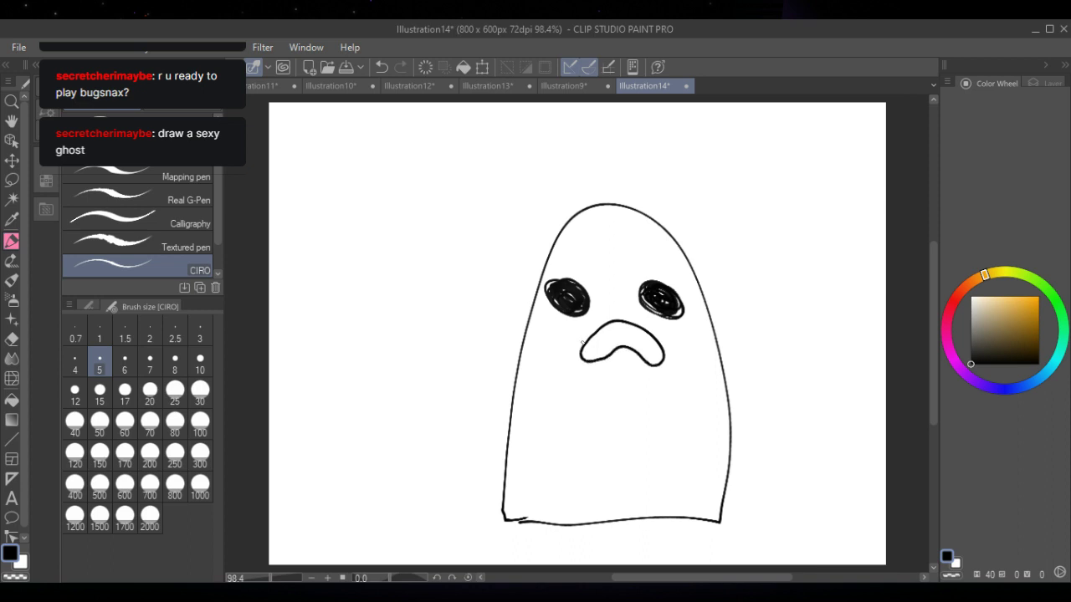
{"action": "mouse_move", "coordinate": [660, 358]}
{"action": "left_mouse_down"}
{"action": "mouse_move", "coordinate": [658, 341]}
{"action": "mouse_move", "coordinate": [641, 338]}
{"action": "mouse_move", "coordinate": [651, 358]}
{"action": "mouse_move", "coordinate": [643, 331]}
{"action": "mouse_move", "coordinate": [627, 328]}
{"action": "mouse_move", "coordinate": [587, 358]}
{"action": "mouse_move", "coordinate": [623, 326]}
{"action": "mouse_move", "coordinate": [634, 333]}
{"action": "mouse_move", "coordinate": [625, 320]}
{"action": "left_mouse_up"}
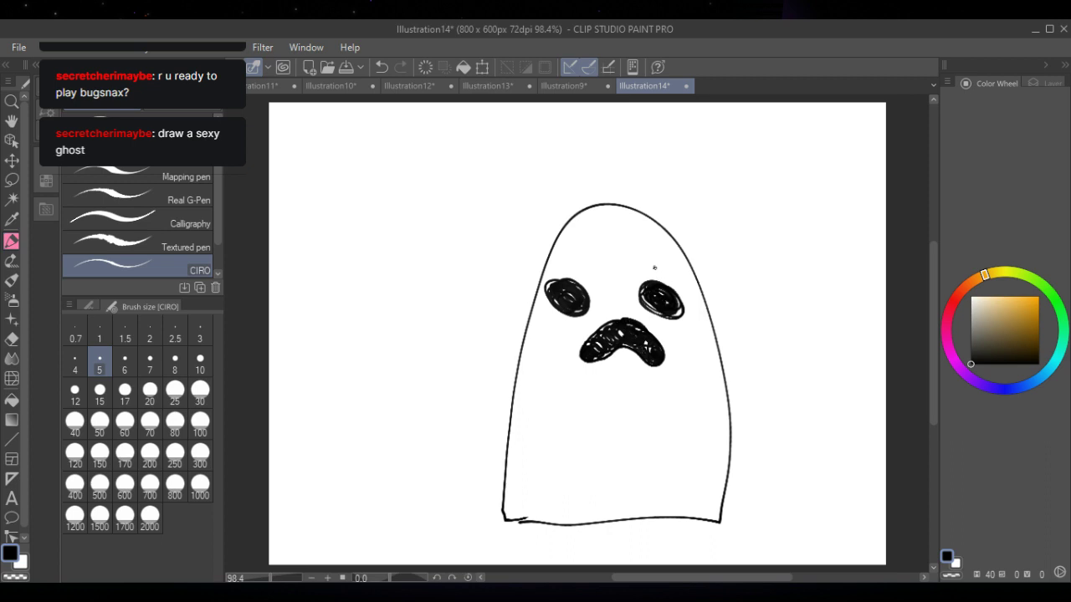
{"action": "left_click_drag", "start_coordinate": [654, 268], "coordinate": [673, 278]}
{"action": "left_click_drag", "start_coordinate": [548, 276], "coordinate": [569, 256]}
- Erase small notches from the edges of both ghost eyes, and undo the cuts on the left eye
{"action": "left_click", "coordinate": [12, 339]}
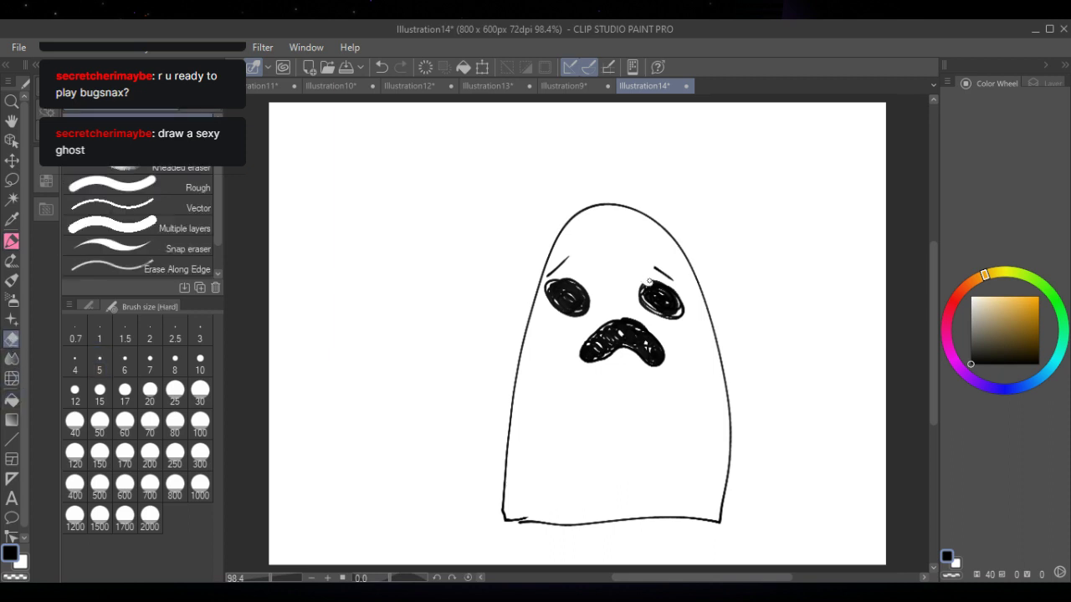
{"action": "left_click_drag", "start_coordinate": [684, 316], "coordinate": [671, 315]}
{"action": "mouse_move", "coordinate": [572, 276]}
{"action": "left_mouse_down"}
{"action": "mouse_move", "coordinate": [583, 285]}
{"action": "mouse_move", "coordinate": [563, 316]}
{"action": "mouse_move", "coordinate": [556, 307]}
{"action": "mouse_move", "coordinate": [566, 316]}
{"action": "left_mouse_up"}
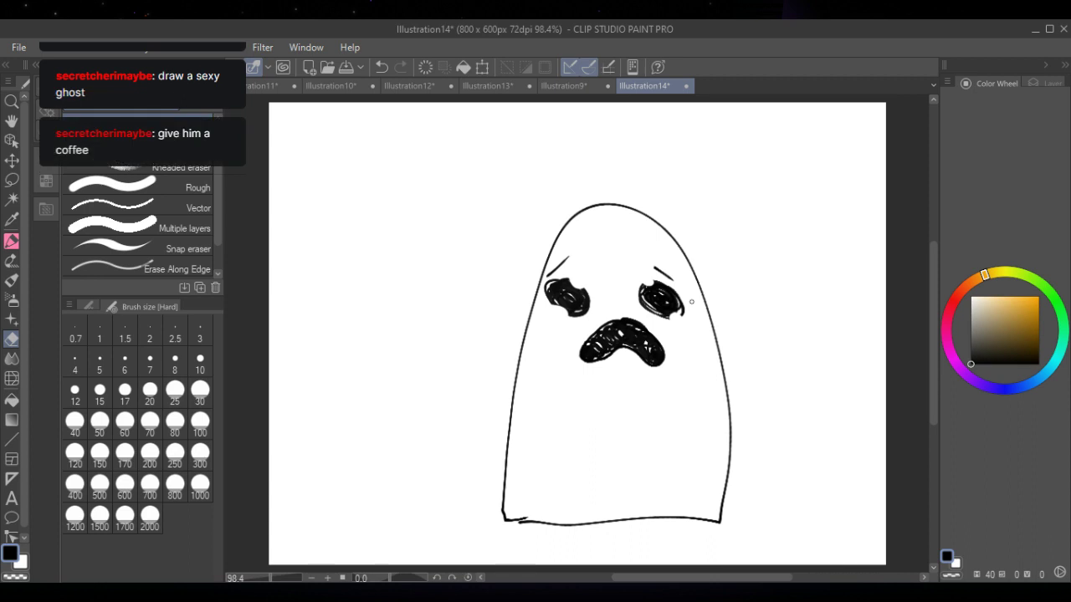
{"action": "left_click", "coordinate": [379, 67]}
{"action": "left_click", "coordinate": [379, 67]}
- Erase a highlight notch in the upper left of the ghost's left eye and trim the undersides of both eyes
{"action": "left_click_drag", "start_coordinate": [561, 279], "coordinate": [586, 314]}
{"action": "mouse_move", "coordinate": [561, 319]}
{"action": "left_mouse_down"}
{"action": "mouse_move", "coordinate": [590, 316]}
{"action": "mouse_move", "coordinate": [555, 315]}
{"action": "mouse_move", "coordinate": [594, 317]}
{"action": "mouse_move", "coordinate": [556, 311]}
{"action": "left_mouse_up"}
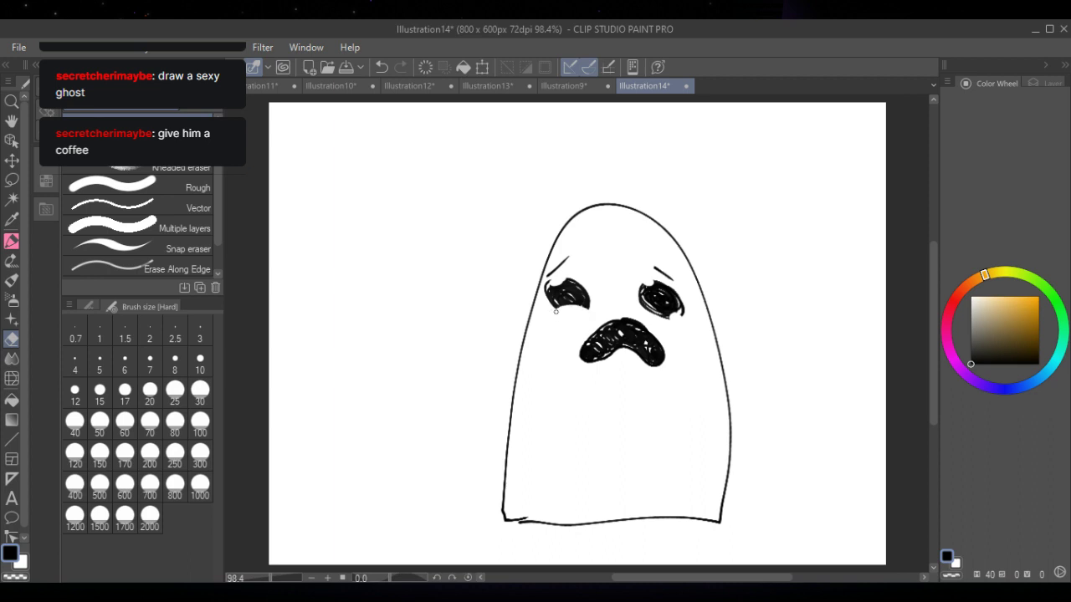
{"action": "mouse_move", "coordinate": [664, 312]}
{"action": "left_mouse_down"}
{"action": "mouse_move", "coordinate": [654, 318]}
{"action": "mouse_move", "coordinate": [674, 313]}
{"action": "mouse_move", "coordinate": [654, 321]}
{"action": "mouse_move", "coordinate": [680, 314]}
{"action": "left_mouse_up"}
- Draw a curved lower-lid line under each ghost eye with the CIRO pen and touch up the mouth's black fill
{"action": "left_click", "coordinate": [13, 243]}
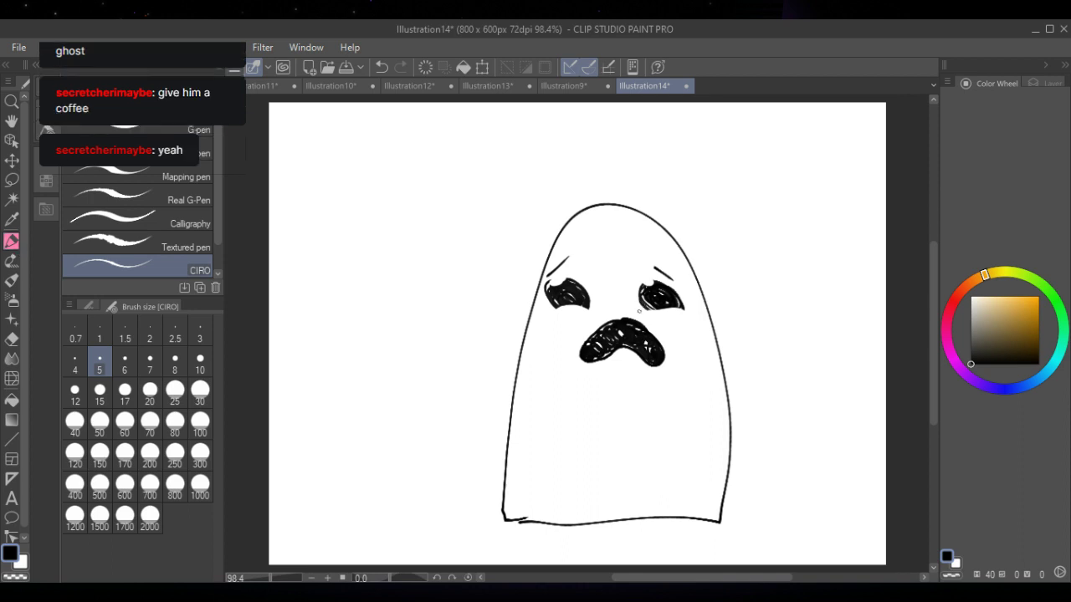
{"action": "left_click_drag", "start_coordinate": [674, 308], "coordinate": [689, 312]}
{"action": "left_click_drag", "start_coordinate": [548, 312], "coordinate": [594, 315]}
{"action": "mouse_move", "coordinate": [626, 339]}
{"action": "left_mouse_down"}
{"action": "mouse_move", "coordinate": [614, 331]}
{"action": "mouse_move", "coordinate": [594, 343]}
{"action": "left_mouse_up"}
- Draw a coffee mug with a rounded handle to the left of the ghost and outline the coffee surface inside it
{"action": "mouse_move", "coordinate": [452, 336]}
{"action": "left_mouse_down"}
{"action": "mouse_move", "coordinate": [411, 340]}
{"action": "mouse_move", "coordinate": [466, 351]}
{"action": "mouse_move", "coordinate": [474, 341]}
{"action": "mouse_move", "coordinate": [407, 389]}
{"action": "mouse_move", "coordinate": [477, 390]}
{"action": "left_mouse_up"}
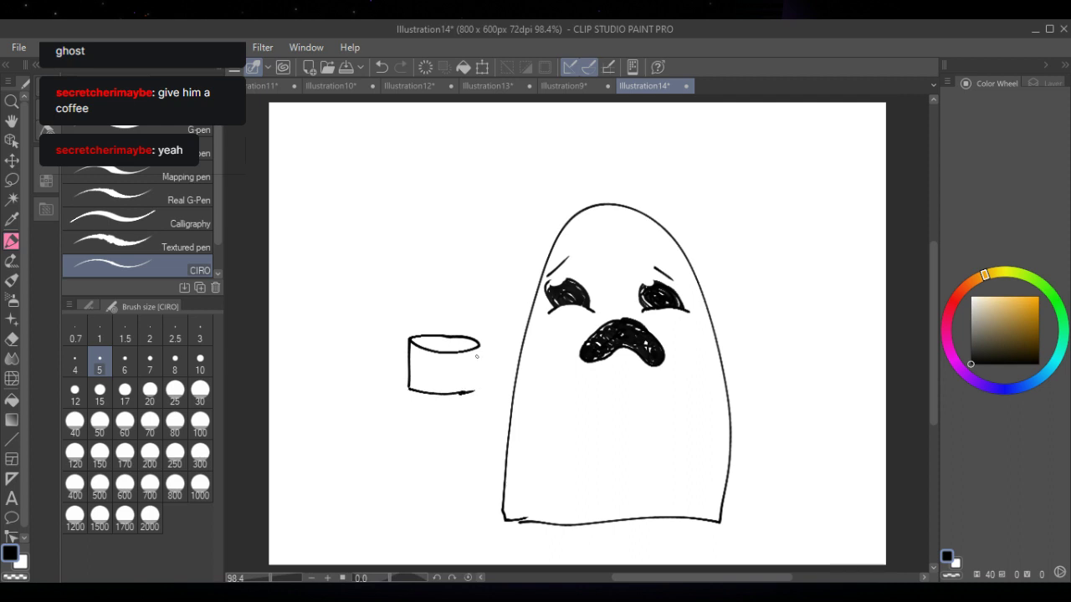
{"action": "left_click_drag", "start_coordinate": [480, 343], "coordinate": [476, 393]}
{"action": "mouse_move", "coordinate": [480, 354]}
{"action": "left_mouse_down"}
{"action": "mouse_move", "coordinate": [496, 357]}
{"action": "mouse_move", "coordinate": [494, 383]}
{"action": "mouse_move", "coordinate": [477, 382]}
{"action": "mouse_move", "coordinate": [493, 369]}
{"action": "mouse_move", "coordinate": [479, 378]}
{"action": "left_mouse_up"}
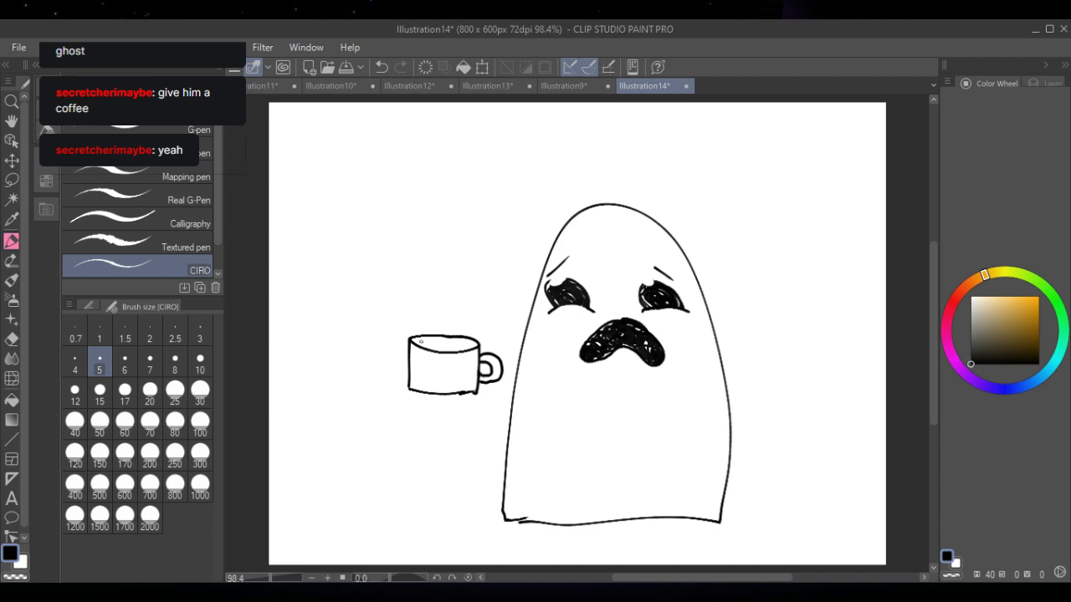
{"action": "mouse_move", "coordinate": [415, 342]}
{"action": "left_mouse_down"}
{"action": "mouse_move", "coordinate": [462, 347]}
{"action": "mouse_move", "coordinate": [437, 346]}
{"action": "left_mouse_up"}
- Mix an orange-brown with the CIRO pen and fill in the coffee surface inside the mug
{"action": "left_click_drag", "start_coordinate": [1022, 321], "coordinate": [1026, 311]}
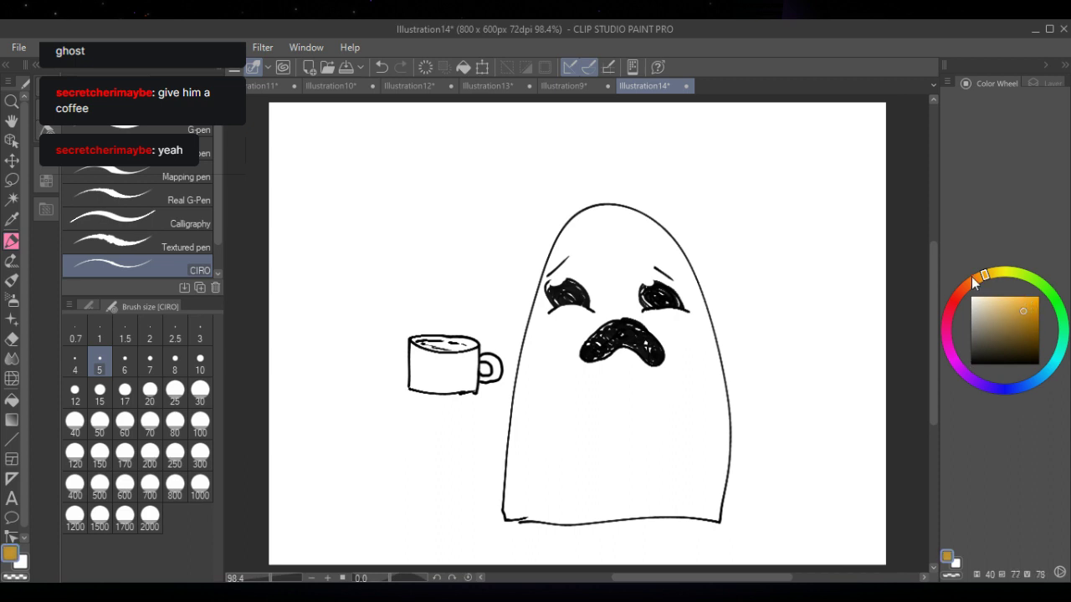
{"action": "left_click_drag", "start_coordinate": [983, 277], "coordinate": [979, 278]}
{"action": "left_click_drag", "start_coordinate": [1027, 307], "coordinate": [1027, 317]}
{"action": "mouse_move", "coordinate": [423, 347]}
{"action": "left_mouse_down"}
{"action": "mouse_move", "coordinate": [458, 348]}
{"action": "mouse_move", "coordinate": [416, 345]}
{"action": "left_mouse_up"}
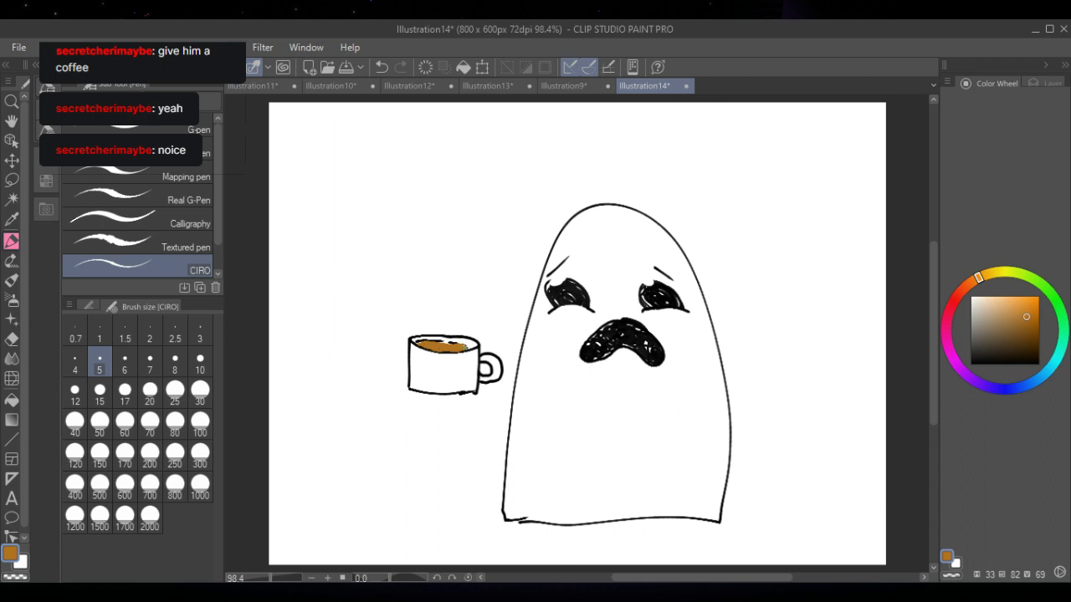
{"action": "key", "text": "x"}
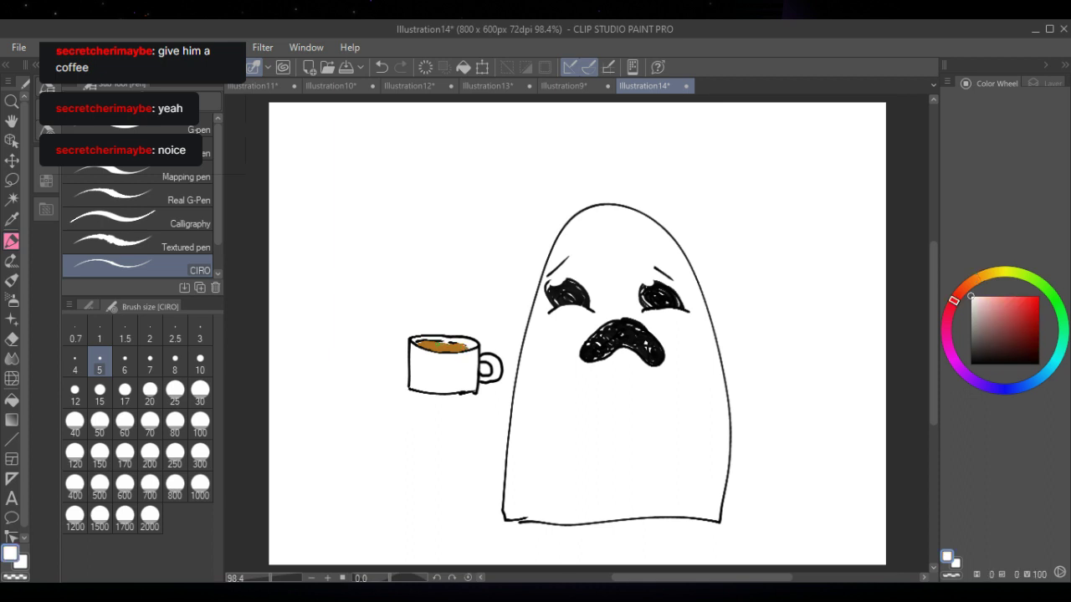
{"action": "key", "text": "x"}
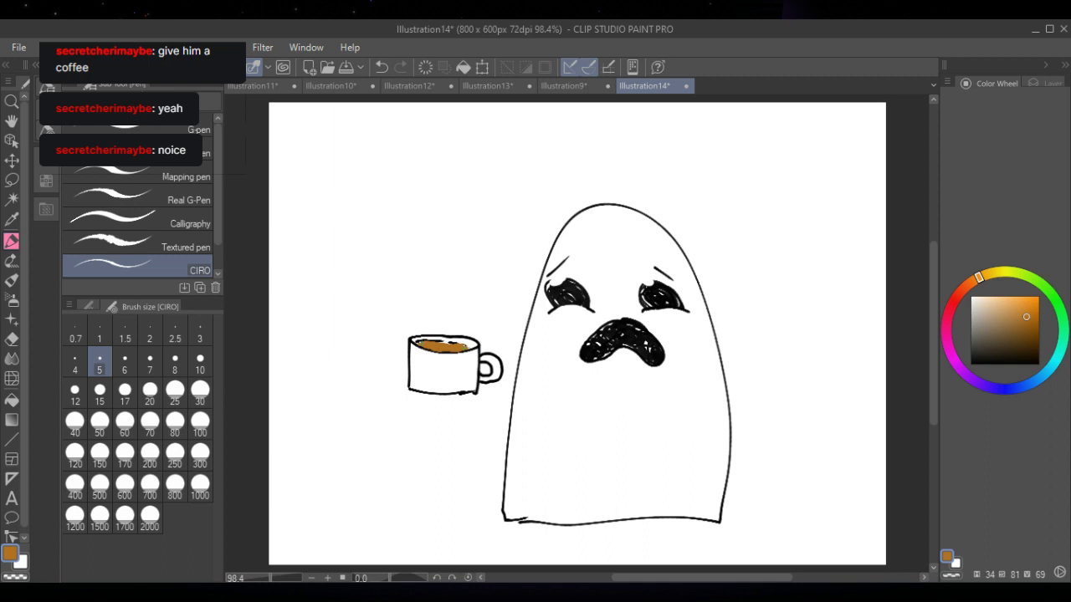
{"action": "left_click_drag", "start_coordinate": [419, 342], "coordinate": [435, 343]}
- Draw thin wavy grey steam lines rising above the coffee mug
{"action": "mouse_move", "coordinate": [1002, 317]}
{"action": "left_mouse_down"}
{"action": "mouse_move", "coordinate": [956, 315]}
{"action": "mouse_move", "coordinate": [956, 326]}
{"action": "left_mouse_up"}
{"action": "mouse_move", "coordinate": [430, 331]}
{"action": "left_mouse_down"}
{"action": "mouse_move", "coordinate": [433, 305]}
{"action": "mouse_move", "coordinate": [453, 311]}
{"action": "mouse_move", "coordinate": [449, 288]}
{"action": "left_mouse_up"}
{"action": "mouse_move", "coordinate": [465, 331]}
{"action": "left_mouse_down"}
{"action": "mouse_move", "coordinate": [463, 285]}
{"action": "mouse_move", "coordinate": [420, 247]}
{"action": "left_mouse_up"}
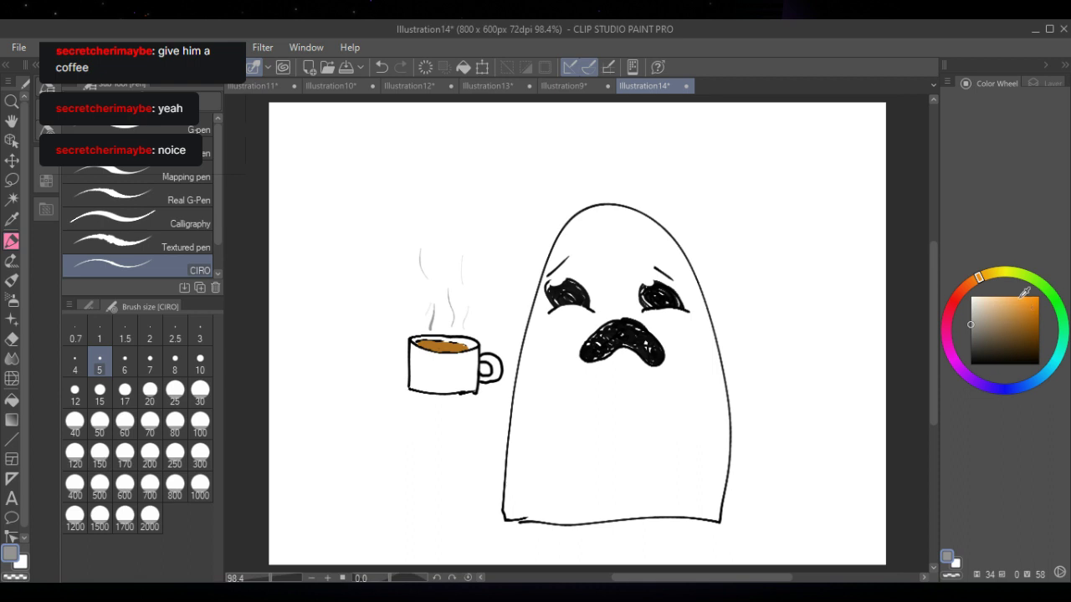
- Draw light grey scalloped glow lines along both sides of the coffee mug
{"action": "left_click", "coordinate": [989, 316]}
{"action": "mouse_move", "coordinate": [390, 318]}
{"action": "left_mouse_down"}
{"action": "mouse_move", "coordinate": [389, 387]}
{"action": "mouse_move", "coordinate": [380, 400]}
{"action": "mouse_move", "coordinate": [413, 420]}
{"action": "left_mouse_up"}
{"action": "mouse_move", "coordinate": [487, 316]}
{"action": "left_mouse_down"}
{"action": "mouse_move", "coordinate": [507, 335]}
{"action": "mouse_move", "coordinate": [511, 375]}
{"action": "mouse_move", "coordinate": [493, 398]}
{"action": "mouse_move", "coordinate": [497, 426]}
{"action": "left_mouse_up"}
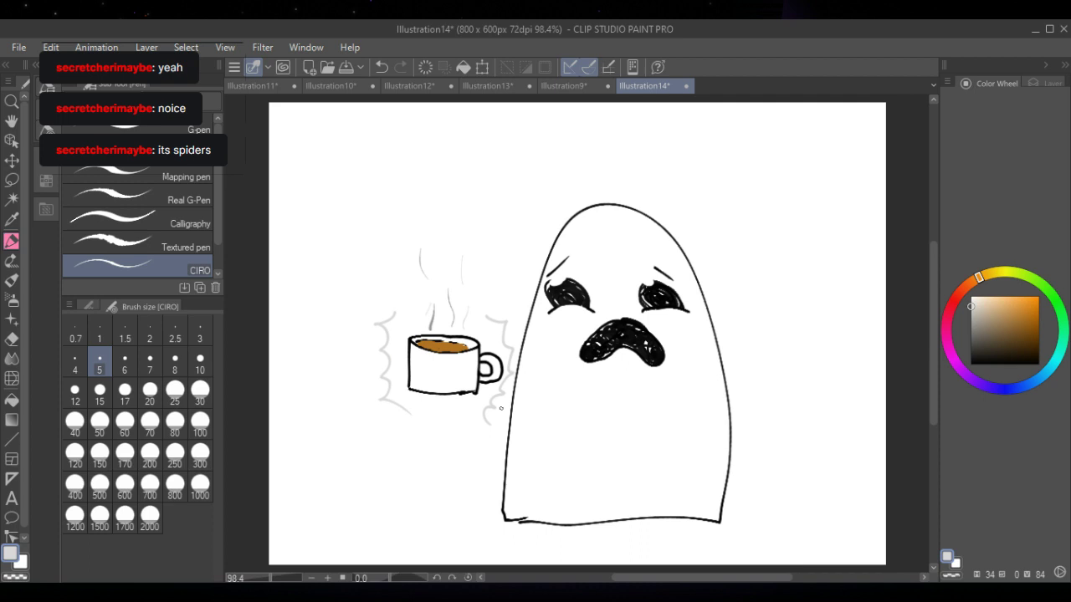
- Draw two small black spiders with splayed legs, one in the coffee and one on the front of the mug
{"action": "left_click", "coordinate": [971, 364]}
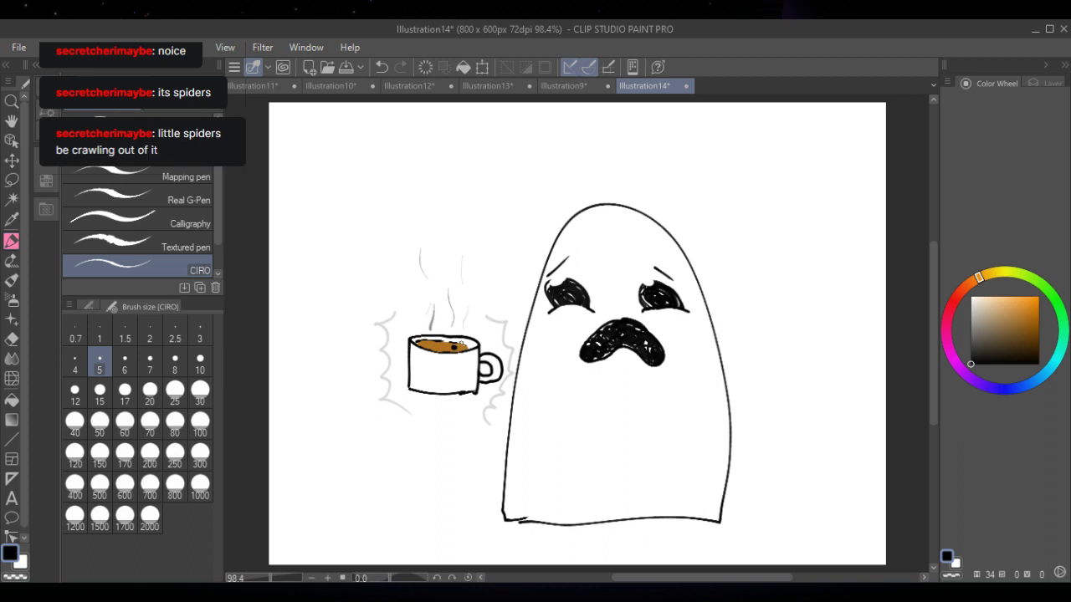
{"action": "mouse_move", "coordinate": [454, 340]}
{"action": "left_mouse_down"}
{"action": "mouse_move", "coordinate": [467, 353]}
{"action": "mouse_move", "coordinate": [454, 347]}
{"action": "left_mouse_up"}
{"action": "left_click", "coordinate": [429, 366]}
{"action": "left_click_drag", "start_coordinate": [429, 365], "coordinate": [419, 359]}
{"action": "left_click_drag", "start_coordinate": [423, 363], "coordinate": [430, 370]}
{"action": "mouse_move", "coordinate": [428, 366]}
{"action": "left_mouse_down"}
{"action": "mouse_move", "coordinate": [418, 371]}
{"action": "mouse_move", "coordinate": [442, 374]}
{"action": "mouse_move", "coordinate": [434, 355]}
{"action": "left_mouse_up"}
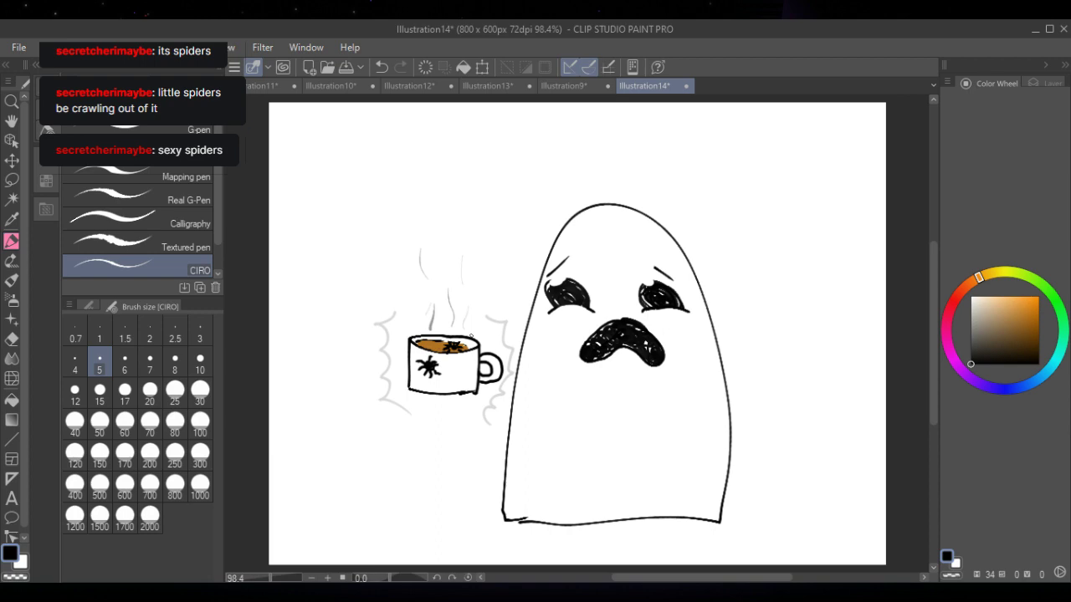
- Draw a pure red marking on the front spider's body with the CIRO pen at brush size 1
{"action": "left_click", "coordinate": [327, 578]}
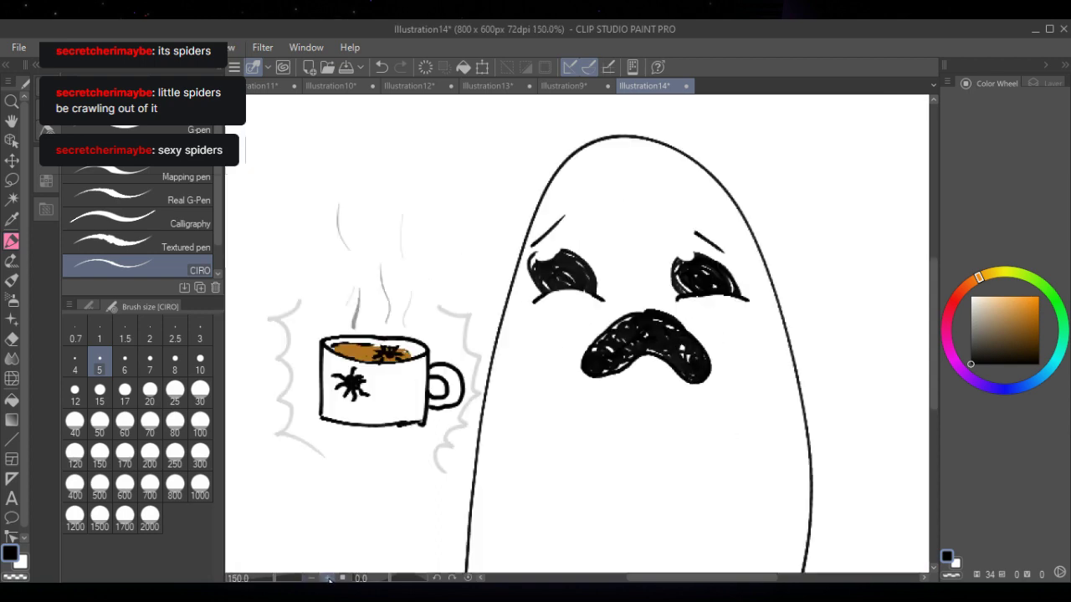
{"action": "left_click", "coordinate": [327, 578]}
{"action": "left_click", "coordinate": [327, 578]}
{"action": "left_click_drag", "start_coordinate": [702, 577], "coordinate": [632, 577]}
{"action": "left_click_drag", "start_coordinate": [934, 332], "coordinate": [934, 353]}
{"action": "left_click", "coordinate": [955, 297]}
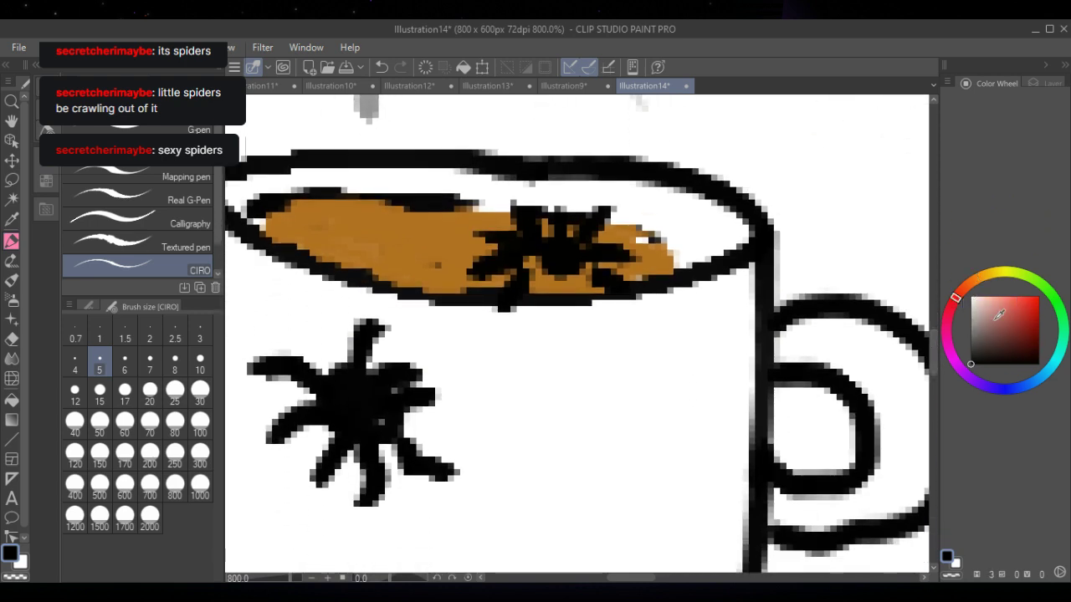
{"action": "left_click", "coordinate": [1038, 296]}
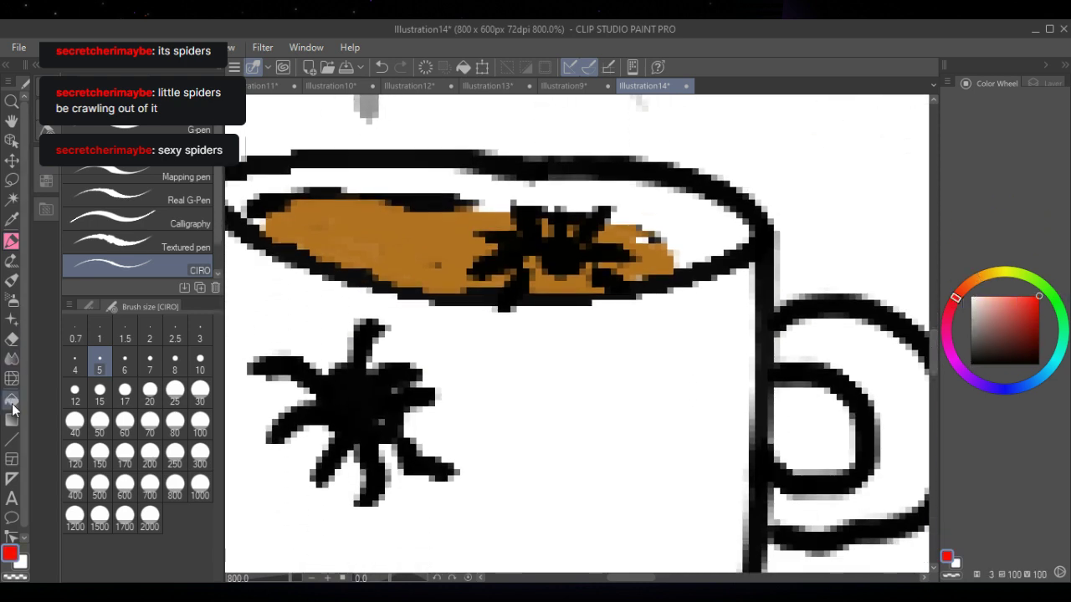
{"action": "left_click", "coordinate": [100, 332]}
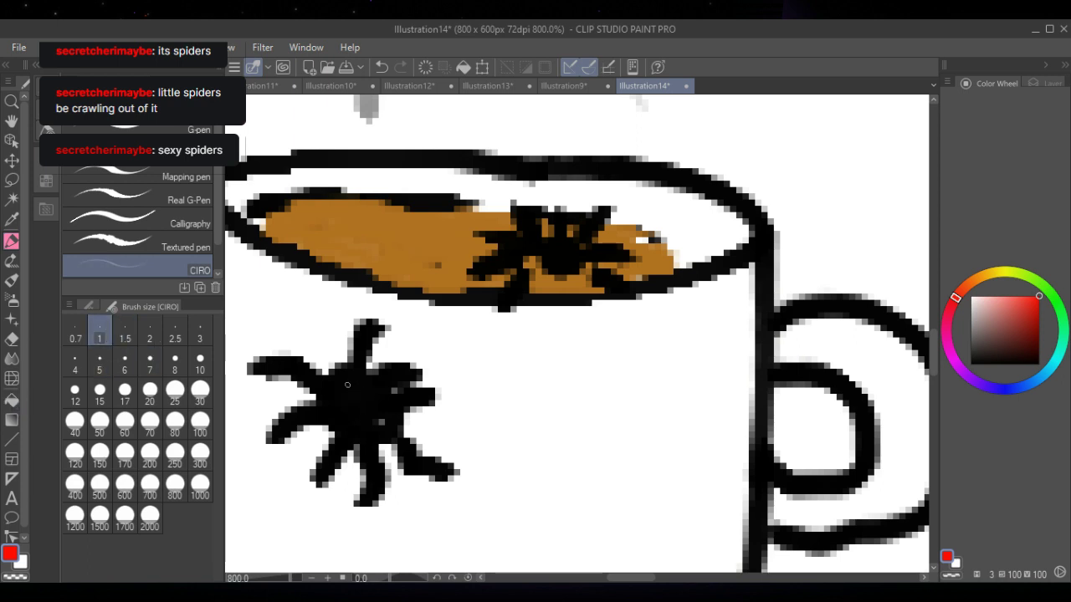
{"action": "mouse_move", "coordinate": [331, 426]}
{"action": "left_mouse_down"}
{"action": "mouse_move", "coordinate": [390, 415]}
{"action": "mouse_move", "coordinate": [334, 427]}
{"action": "mouse_move", "coordinate": [389, 413]}
{"action": "mouse_move", "coordinate": [365, 421]}
{"action": "mouse_move", "coordinate": [378, 437]}
{"action": "mouse_move", "coordinate": [365, 422]}
{"action": "mouse_move", "coordinate": [372, 431]}
{"action": "mouse_move", "coordinate": [339, 423]}
{"action": "mouse_move", "coordinate": [393, 413]}
{"action": "mouse_move", "coordinate": [369, 429]}
{"action": "left_mouse_up"}
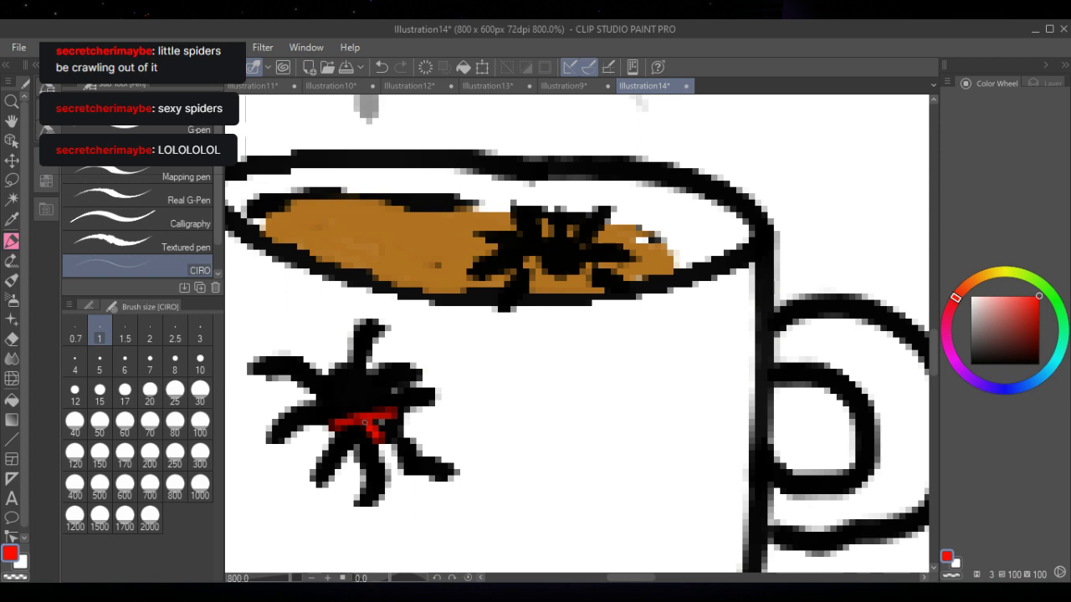
{"action": "mouse_move", "coordinate": [337, 425]}
{"action": "left_mouse_down"}
{"action": "mouse_move", "coordinate": [391, 414]}
{"action": "mouse_move", "coordinate": [371, 428]}
{"action": "mouse_move", "coordinate": [391, 411]}
{"action": "left_mouse_up"}
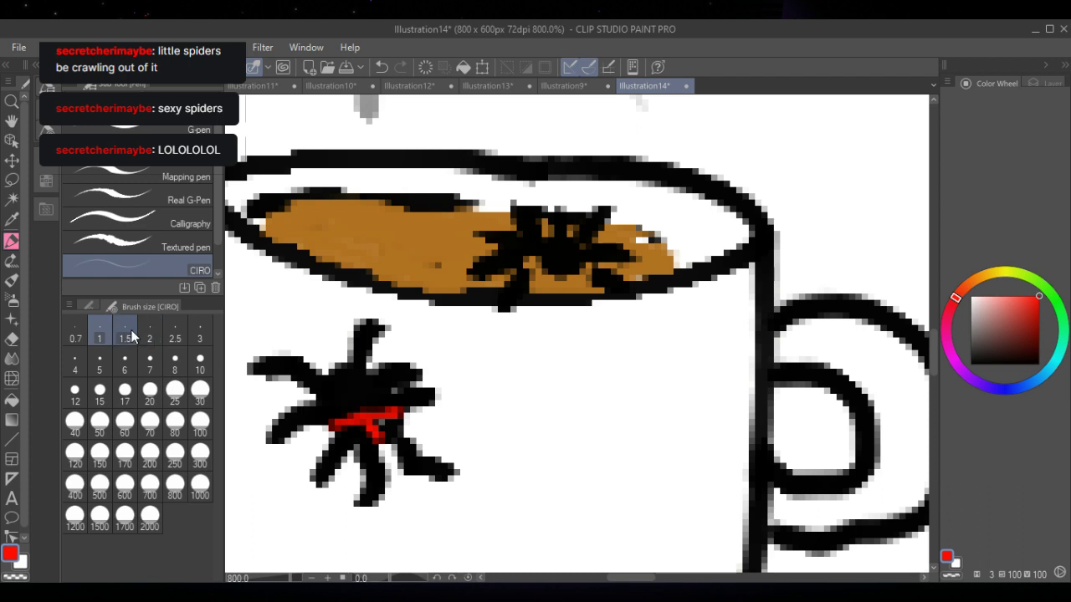
- Draw another black spider on the mug's front near the handle at brush size 5 and colour its body and legs over in grey
{"action": "left_click", "coordinate": [98, 364]}
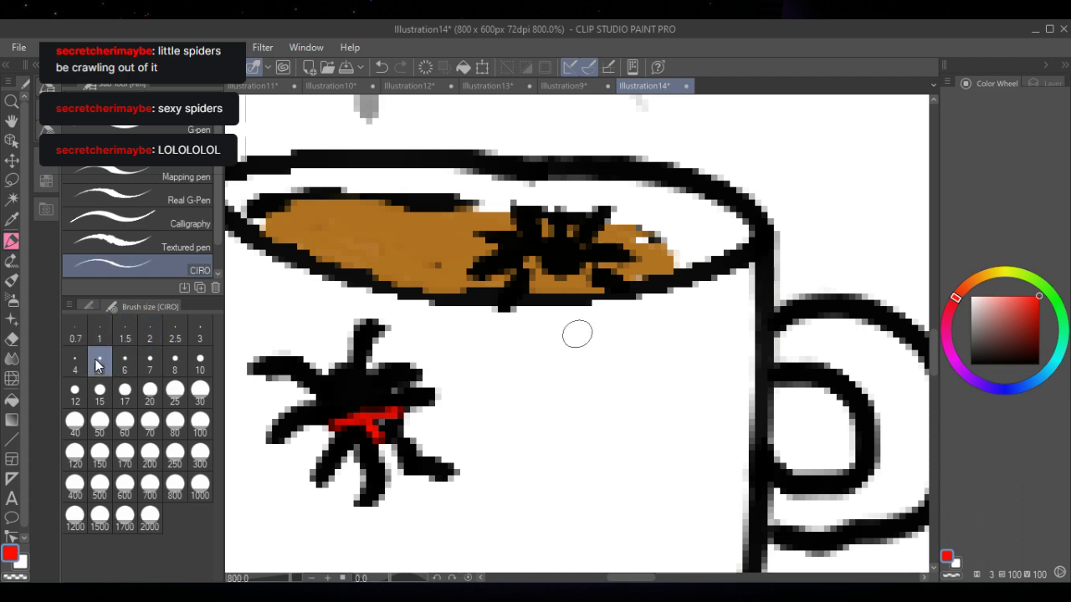
{"action": "left_click", "coordinate": [970, 364]}
{"action": "mouse_move", "coordinate": [635, 446]}
{"action": "left_mouse_down"}
{"action": "mouse_move", "coordinate": [653, 467]}
{"action": "mouse_move", "coordinate": [644, 432]}
{"action": "mouse_move", "coordinate": [630, 457]}
{"action": "mouse_move", "coordinate": [663, 444]}
{"action": "mouse_move", "coordinate": [631, 433]}
{"action": "mouse_move", "coordinate": [637, 513]}
{"action": "mouse_move", "coordinate": [673, 493]}
{"action": "mouse_move", "coordinate": [668, 469]}
{"action": "mouse_move", "coordinate": [677, 491]}
{"action": "mouse_move", "coordinate": [712, 500]}
{"action": "mouse_move", "coordinate": [628, 442]}
{"action": "mouse_move", "coordinate": [570, 425]}
{"action": "mouse_move", "coordinate": [649, 417]}
{"action": "mouse_move", "coordinate": [703, 380]}
{"action": "mouse_move", "coordinate": [603, 461]}
{"action": "mouse_move", "coordinate": [640, 459]}
{"action": "mouse_move", "coordinate": [590, 513]}
{"action": "mouse_move", "coordinate": [727, 402]}
{"action": "mouse_move", "coordinate": [668, 455]}
{"action": "mouse_move", "coordinate": [727, 452]}
{"action": "left_mouse_up"}
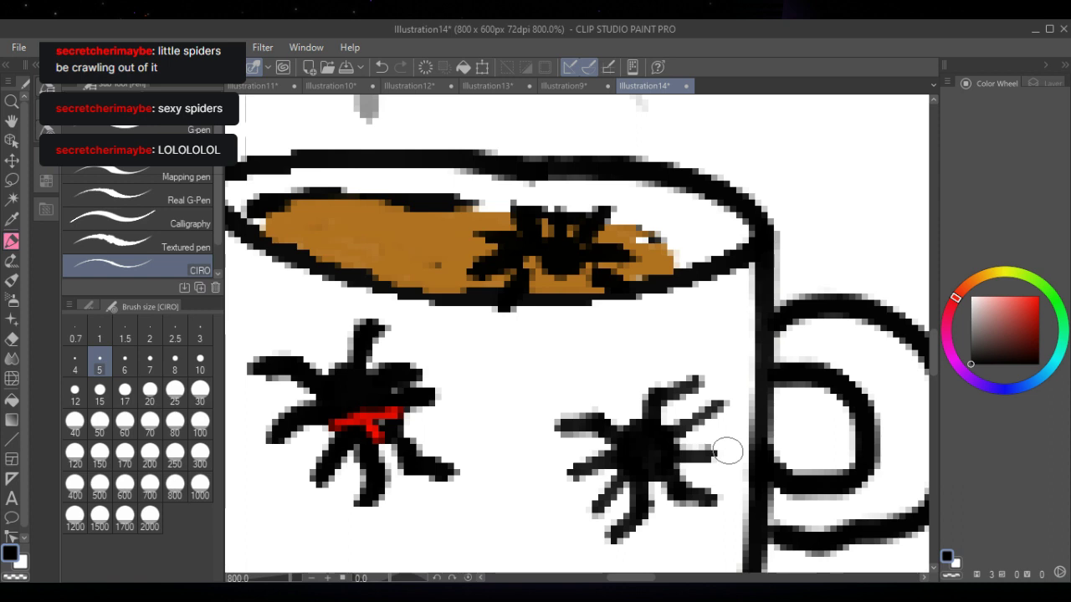
{"action": "left_click_drag", "start_coordinate": [992, 320], "coordinate": [976, 318]}
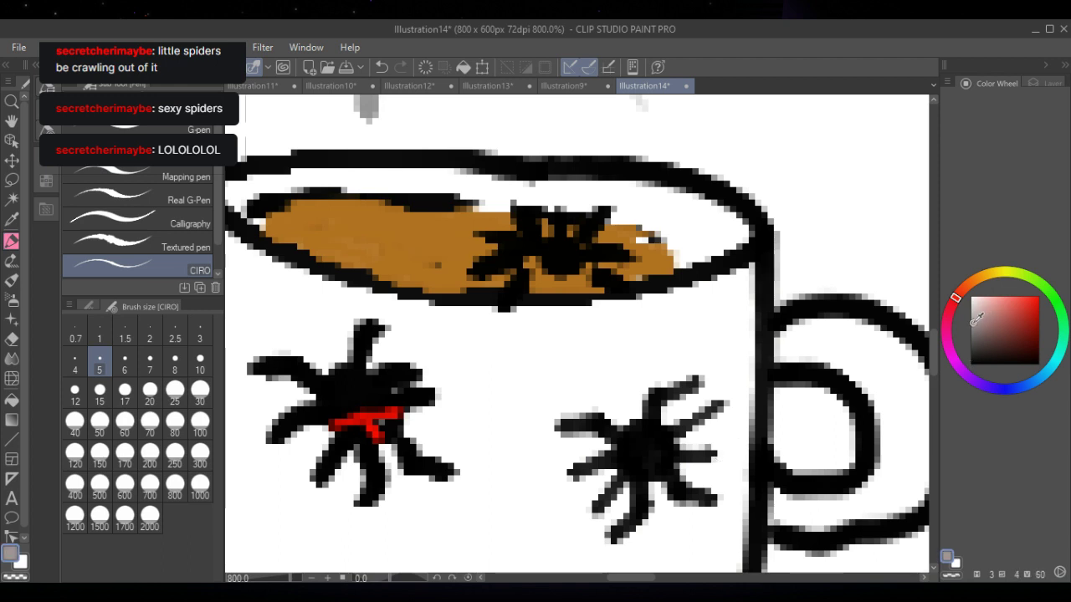
{"action": "mouse_move", "coordinate": [648, 443]}
{"action": "left_mouse_down"}
{"action": "mouse_move", "coordinate": [626, 438]}
{"action": "mouse_move", "coordinate": [640, 469]}
{"action": "mouse_move", "coordinate": [651, 435]}
{"action": "mouse_move", "coordinate": [643, 456]}
{"action": "mouse_move", "coordinate": [598, 427]}
{"action": "mouse_move", "coordinate": [653, 431]}
{"action": "mouse_move", "coordinate": [673, 402]}
{"action": "mouse_move", "coordinate": [701, 421]}
{"action": "mouse_move", "coordinate": [576, 469]}
{"action": "mouse_move", "coordinate": [627, 489]}
{"action": "mouse_move", "coordinate": [619, 511]}
{"action": "mouse_move", "coordinate": [671, 477]}
{"action": "mouse_move", "coordinate": [707, 498]}
{"action": "left_mouse_up"}
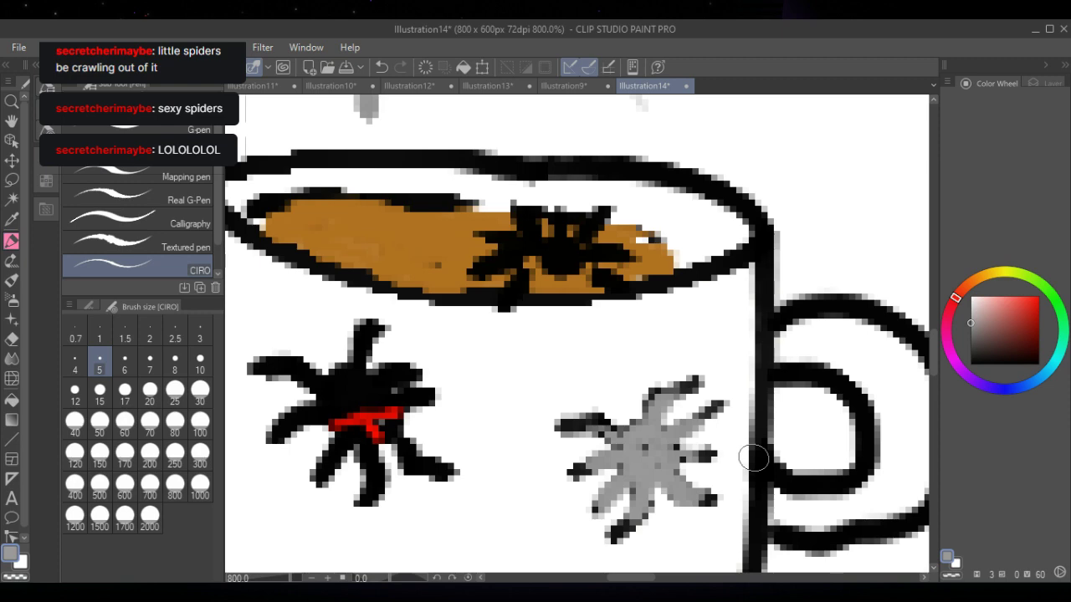
- Set the drawing colour to a light red with hue 3, saturation 79 and value 100
{"action": "left_click", "coordinate": [310, 578]}
{"action": "left_click", "coordinate": [310, 579]}
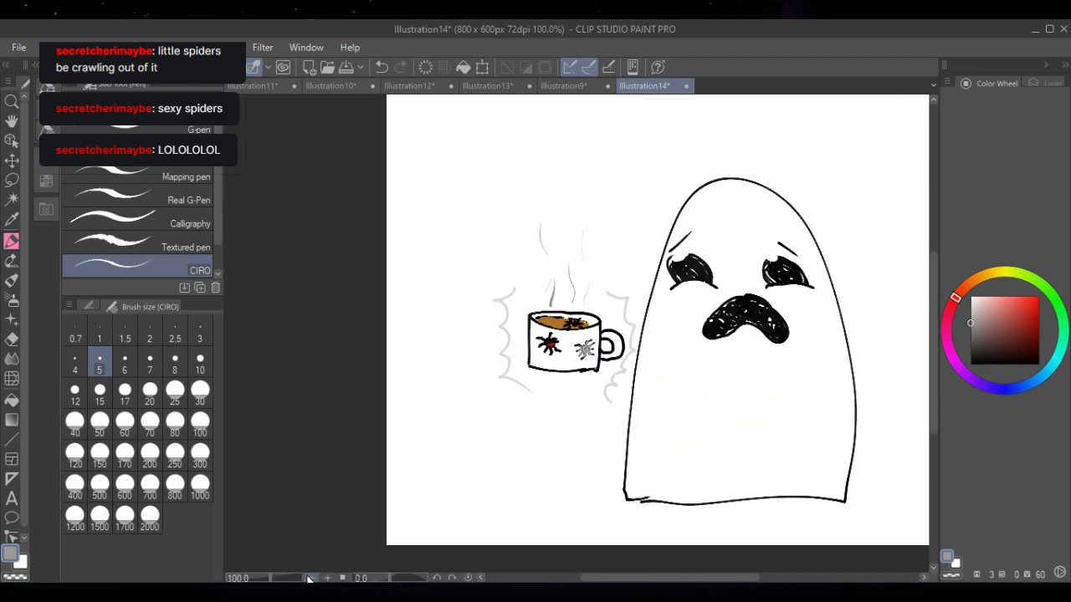
{"action": "left_click_drag", "start_coordinate": [678, 578], "coordinate": [713, 580]}
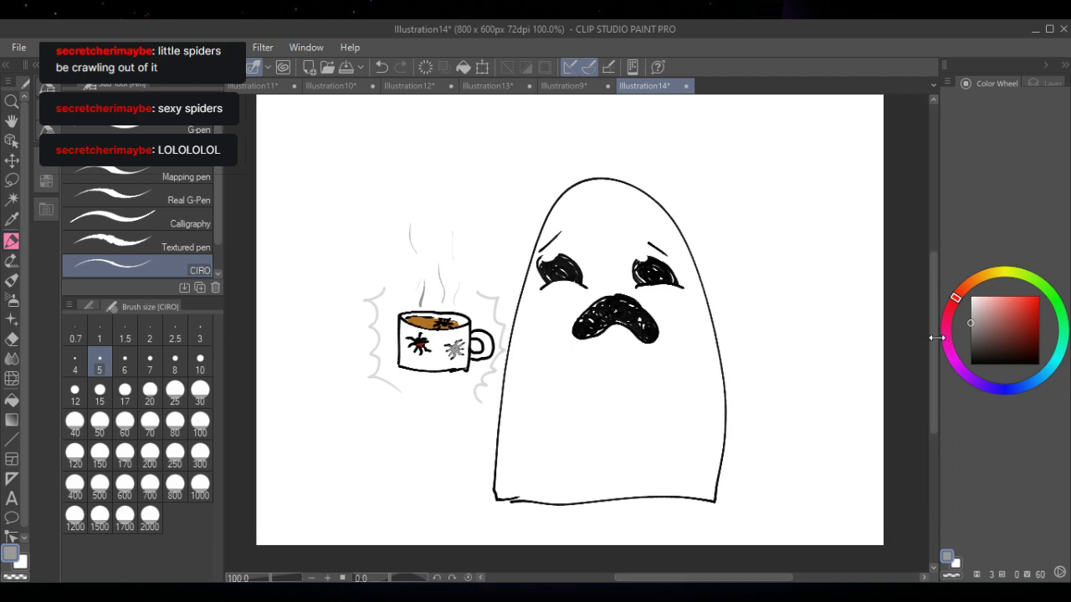
{"action": "scroll", "coordinate": [936, 332], "scroll_direction": "up", "scroll_amount": 2}
{"action": "scroll", "coordinate": [936, 332], "scroll_direction": "up", "scroll_amount": 1}
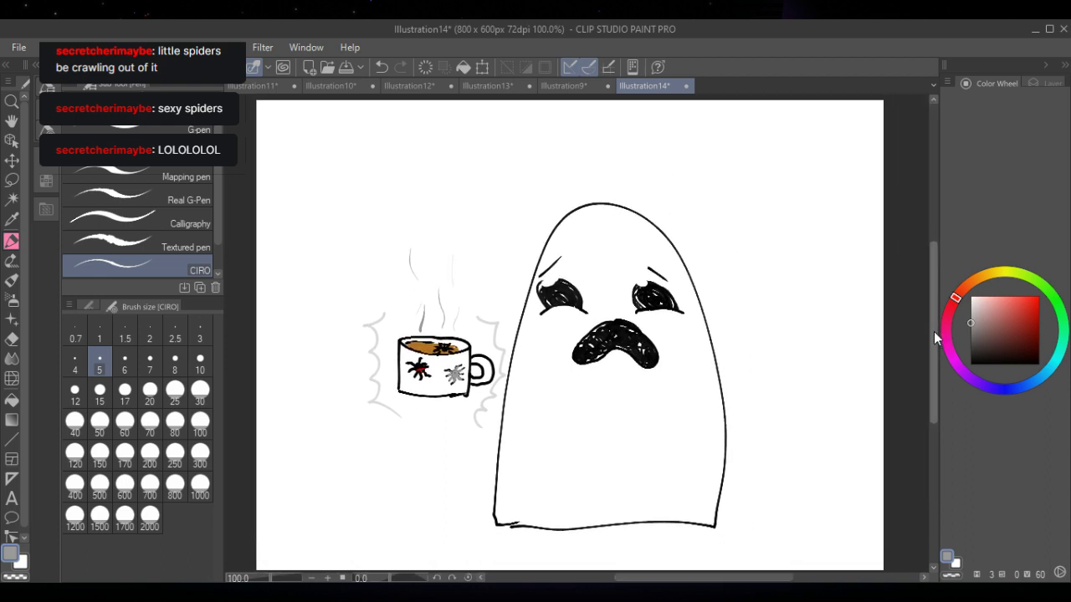
{"action": "scroll", "coordinate": [932, 333], "scroll_direction": "down", "scroll_amount": 1}
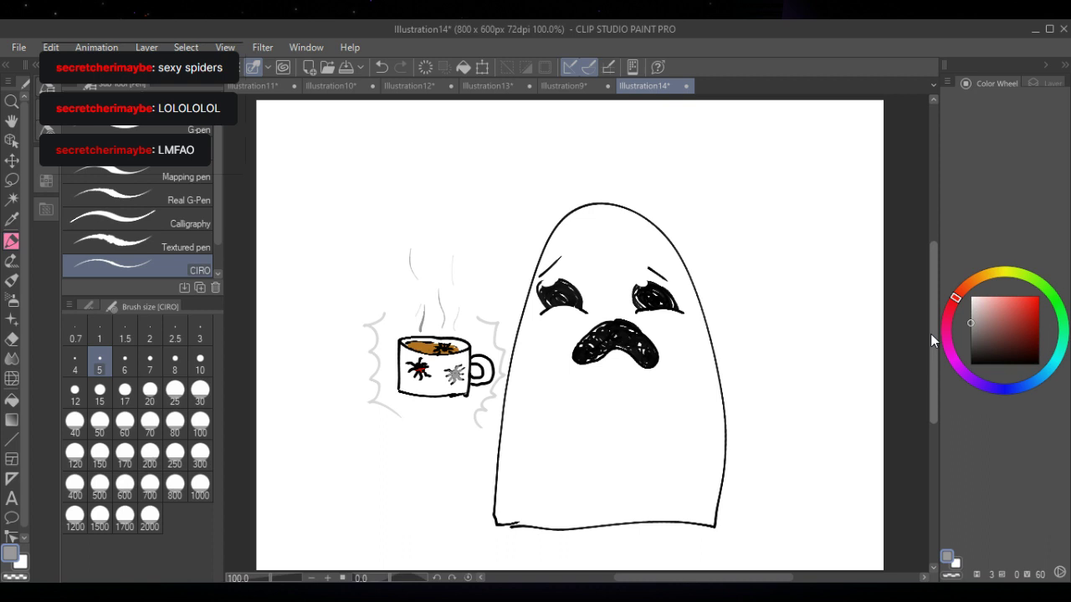
{"action": "left_click", "coordinate": [1025, 296]}
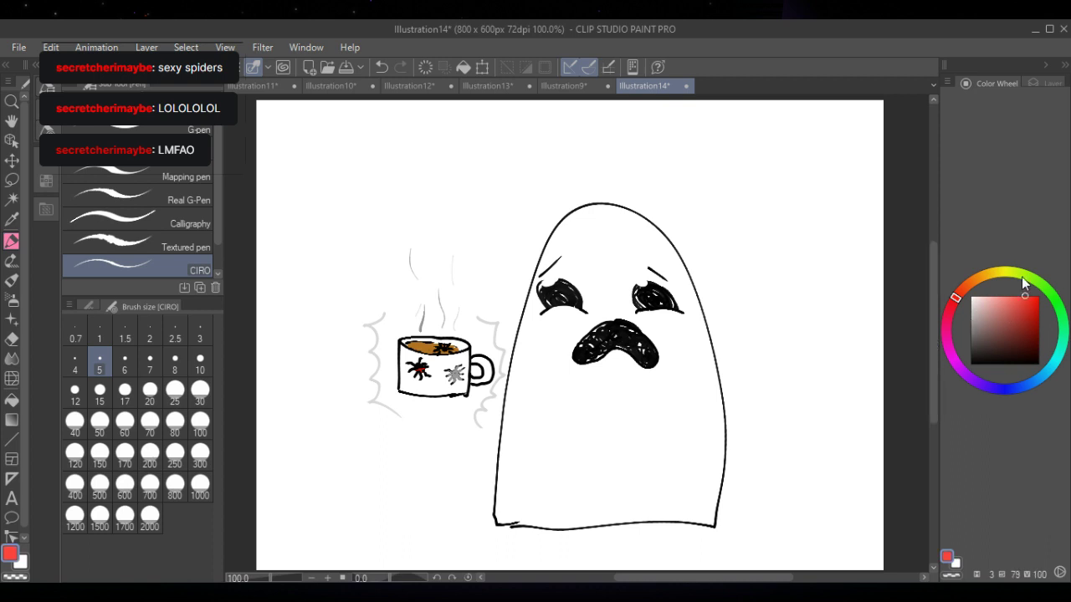
{"action": "mouse_move", "coordinate": [672, 337]}
{"action": "left_mouse_down"}
{"action": "mouse_move", "coordinate": [669, 354]}
{"action": "mouse_move", "coordinate": [680, 353]}
{"action": "left_mouse_up"}
{"action": "left_click", "coordinate": [383, 67]}
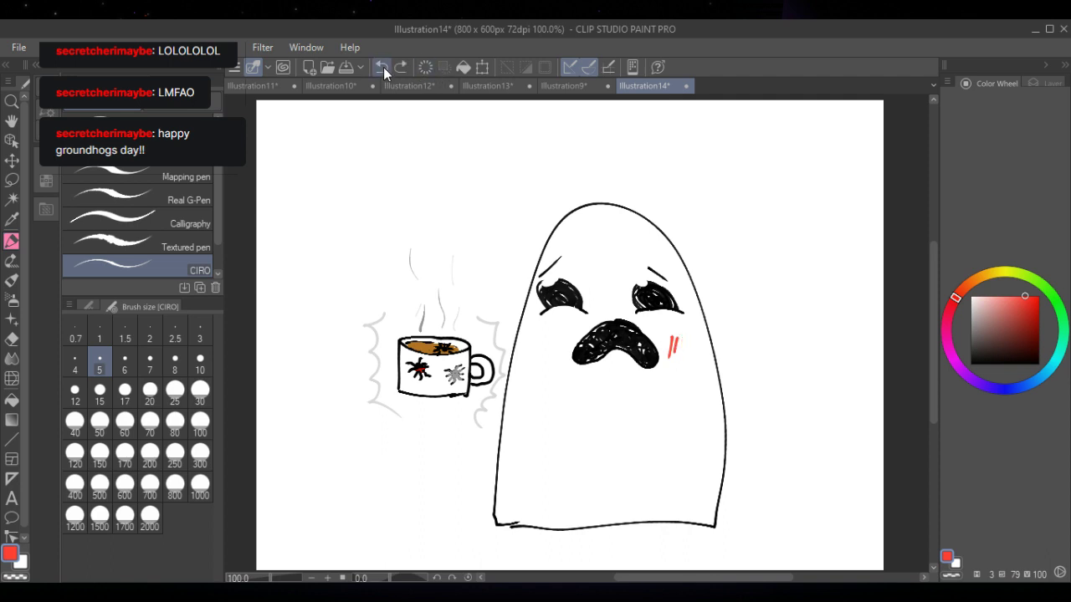
{"action": "left_click", "coordinate": [382, 66]}
{"action": "left_click", "coordinate": [381, 67]}
- Draw short light red blush strokes beneath each of the ghost's eyes
{"action": "left_click_drag", "start_coordinate": [664, 324], "coordinate": [668, 331]}
{"action": "left_click_drag", "start_coordinate": [543, 323], "coordinate": [541, 330]}
{"action": "left_click_drag", "start_coordinate": [547, 323], "coordinate": [546, 329]}
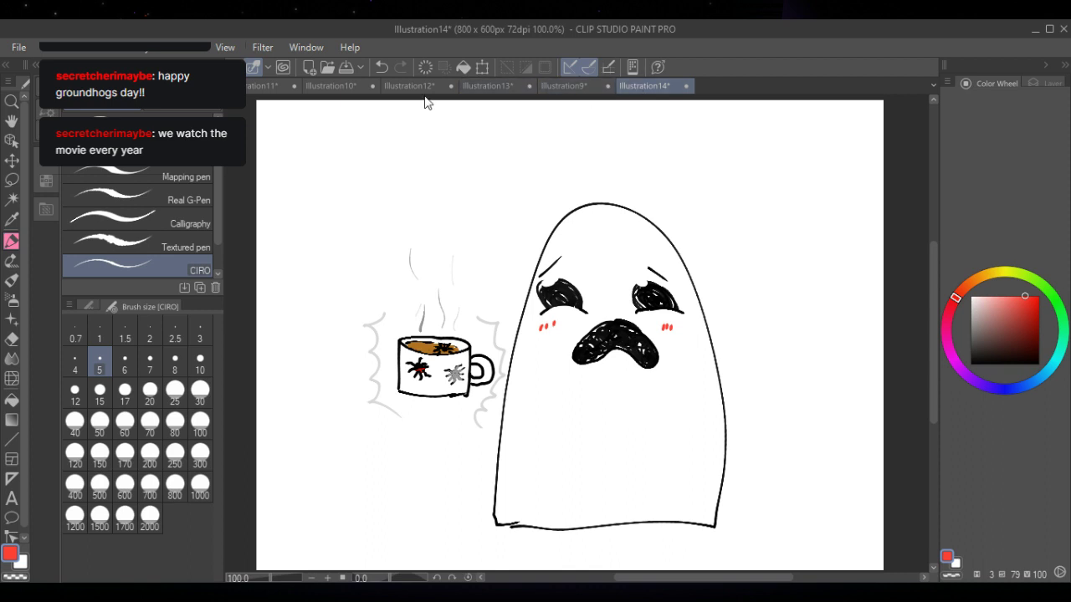
- Create a new 800 x 600 px canvas and set the CIRO pen to black at brush size 7
{"action": "left_click", "coordinate": [309, 68]}
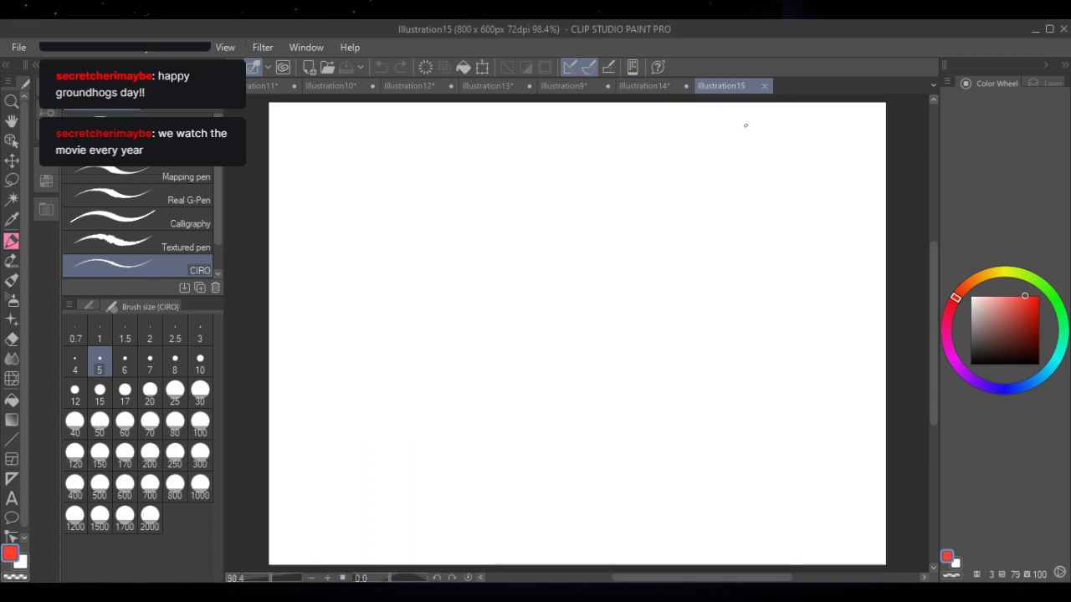
{"action": "left_click_drag", "start_coordinate": [999, 318], "coordinate": [934, 421]}
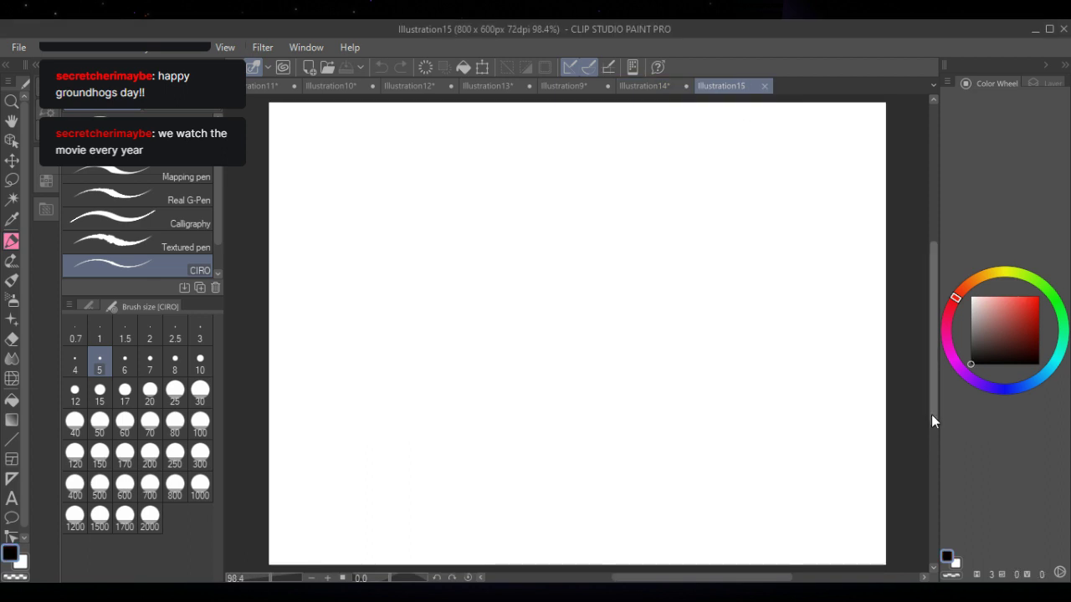
{"action": "left_click", "coordinate": [148, 360]}
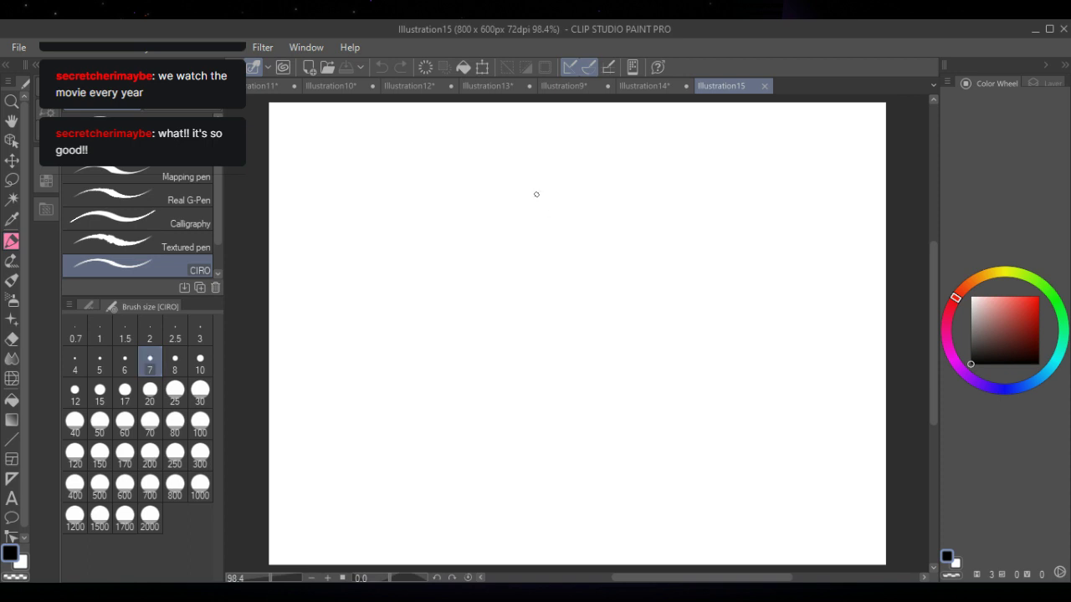
- Sketch a face outline with a pointed jaw, narrow eyes, angled eyebrows, a nose and a crooked mouth in the upper middle of the canvas
{"action": "left_click_drag", "start_coordinate": [530, 188], "coordinate": [528, 242]}
{"action": "left_click_drag", "start_coordinate": [617, 185], "coordinate": [627, 231]}
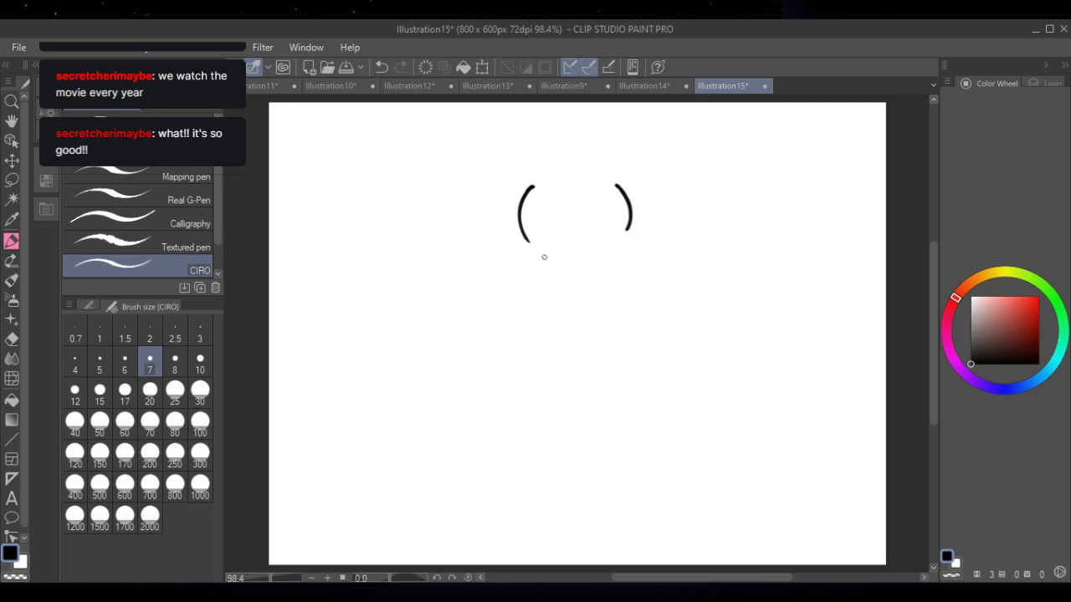
{"action": "left_click_drag", "start_coordinate": [536, 247], "coordinate": [586, 278]}
{"action": "mouse_move", "coordinate": [590, 278]}
{"action": "left_mouse_down"}
{"action": "mouse_move", "coordinate": [619, 267]}
{"action": "mouse_move", "coordinate": [610, 278]}
{"action": "mouse_move", "coordinate": [628, 229]}
{"action": "left_mouse_up"}
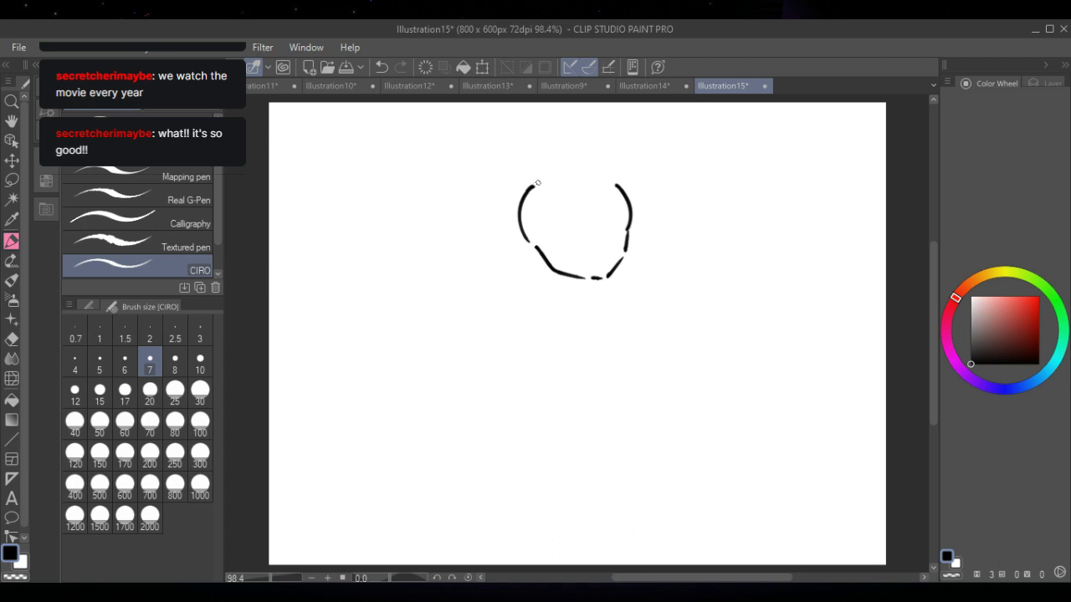
{"action": "mouse_move", "coordinate": [551, 207]}
{"action": "left_mouse_down"}
{"action": "mouse_move", "coordinate": [613, 198]}
{"action": "mouse_move", "coordinate": [561, 194]}
{"action": "mouse_move", "coordinate": [606, 184]}
{"action": "mouse_move", "coordinate": [542, 191]}
{"action": "mouse_move", "coordinate": [591, 234]}
{"action": "left_mouse_up"}
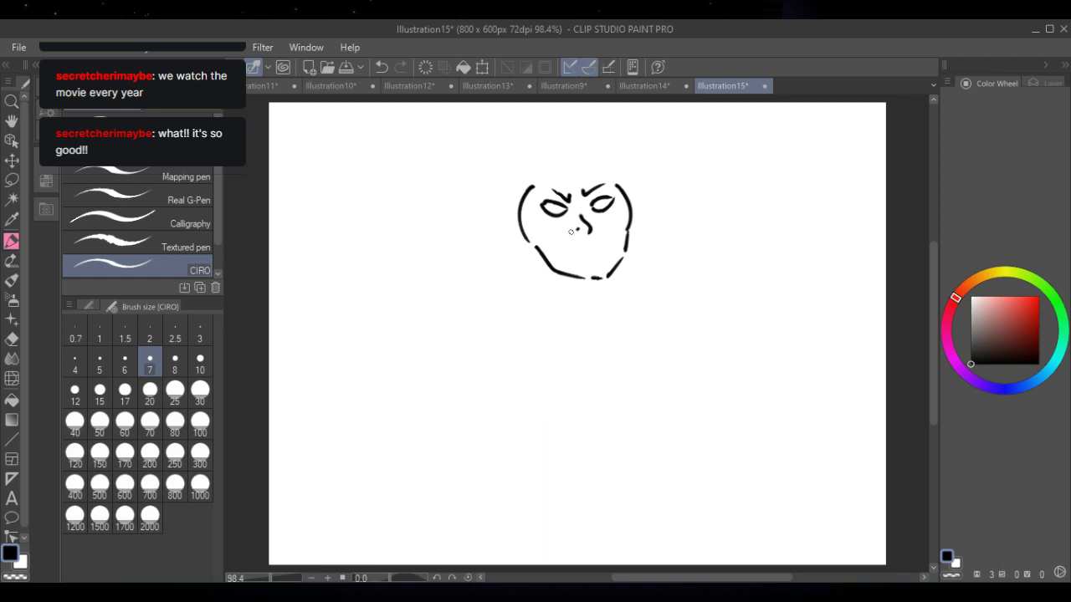
{"action": "left_click_drag", "start_coordinate": [577, 250], "coordinate": [604, 243]}
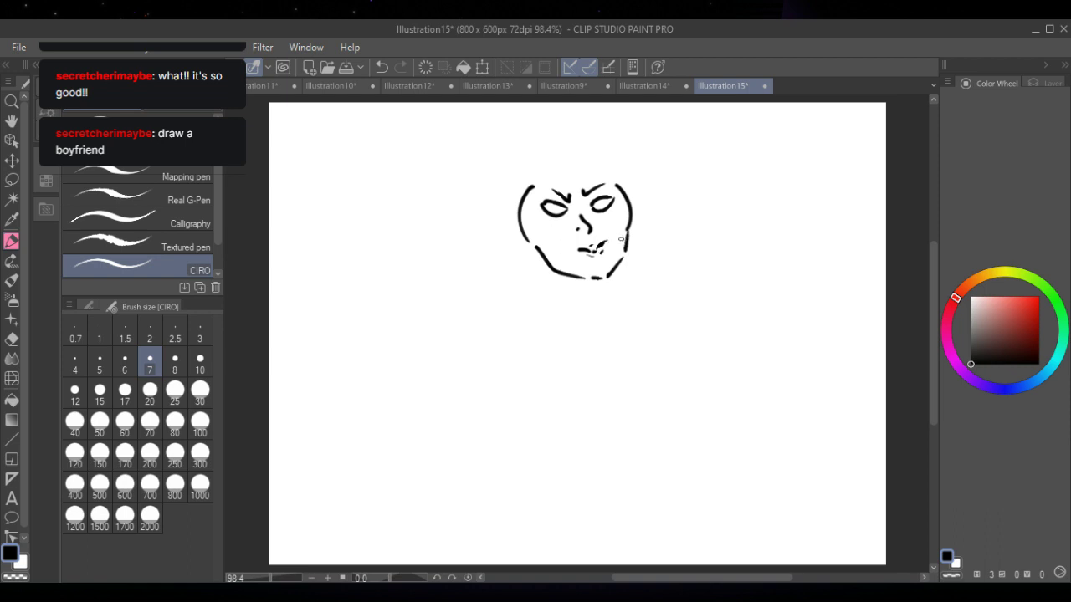
- Draw an ear on each side of the head and erase the face outline running through the larger ear
{"action": "mouse_move", "coordinate": [518, 216]}
{"action": "left_mouse_down"}
{"action": "mouse_move", "coordinate": [502, 208]}
{"action": "mouse_move", "coordinate": [509, 242]}
{"action": "mouse_move", "coordinate": [526, 224]}
{"action": "left_mouse_up"}
{"action": "left_click_drag", "start_coordinate": [626, 193], "coordinate": [631, 219]}
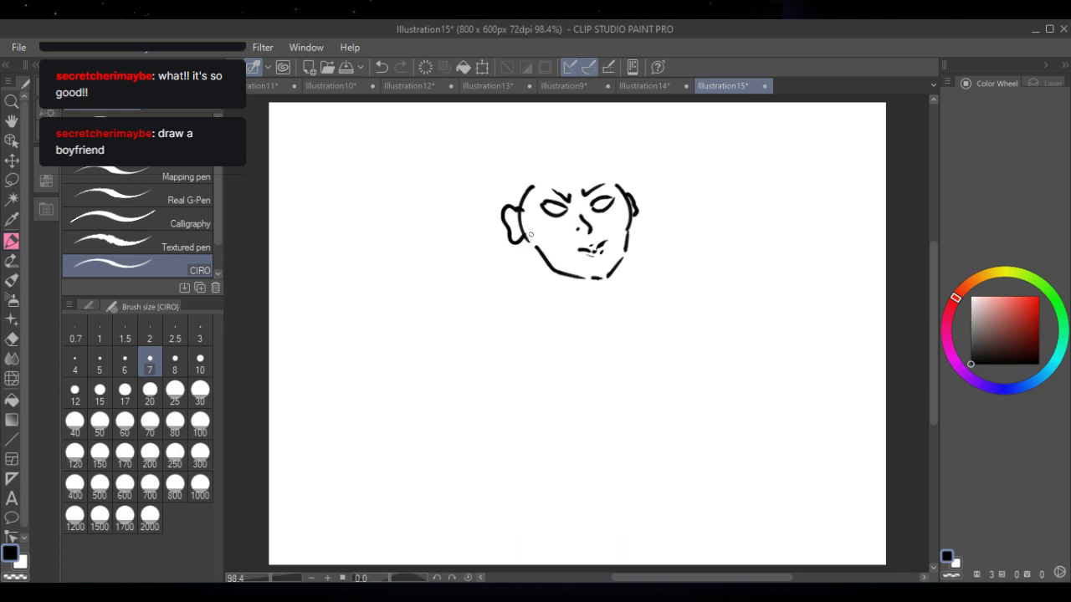
{"action": "left_click_drag", "start_coordinate": [529, 229], "coordinate": [517, 238]}
{"action": "key", "text": "e"}
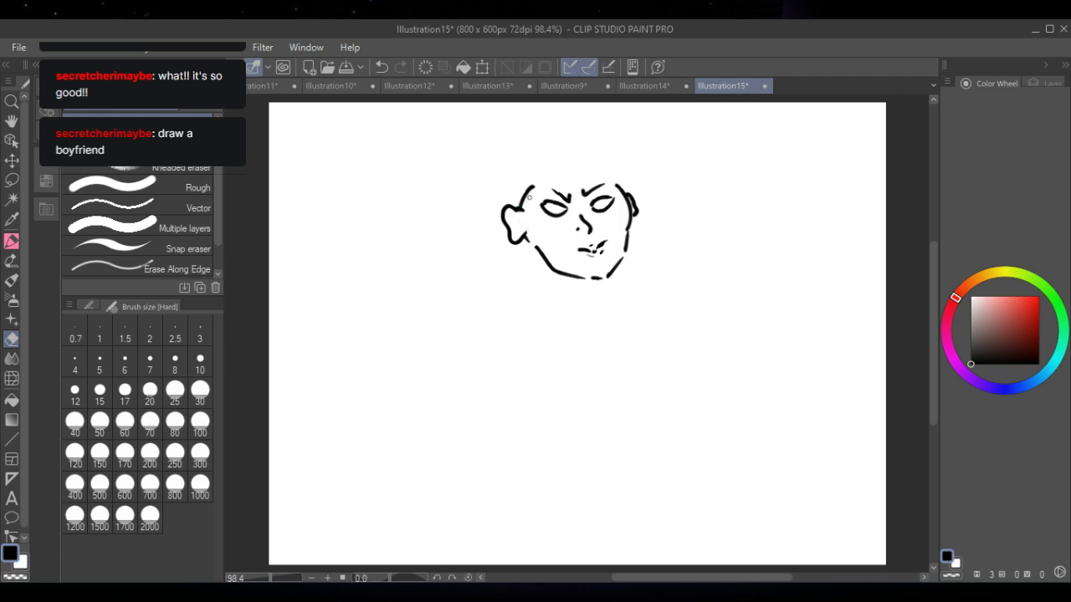
- Draw short starting lines for the neck beneath the jaw and erase the surplus ones
{"action": "left_click", "coordinate": [12, 243]}
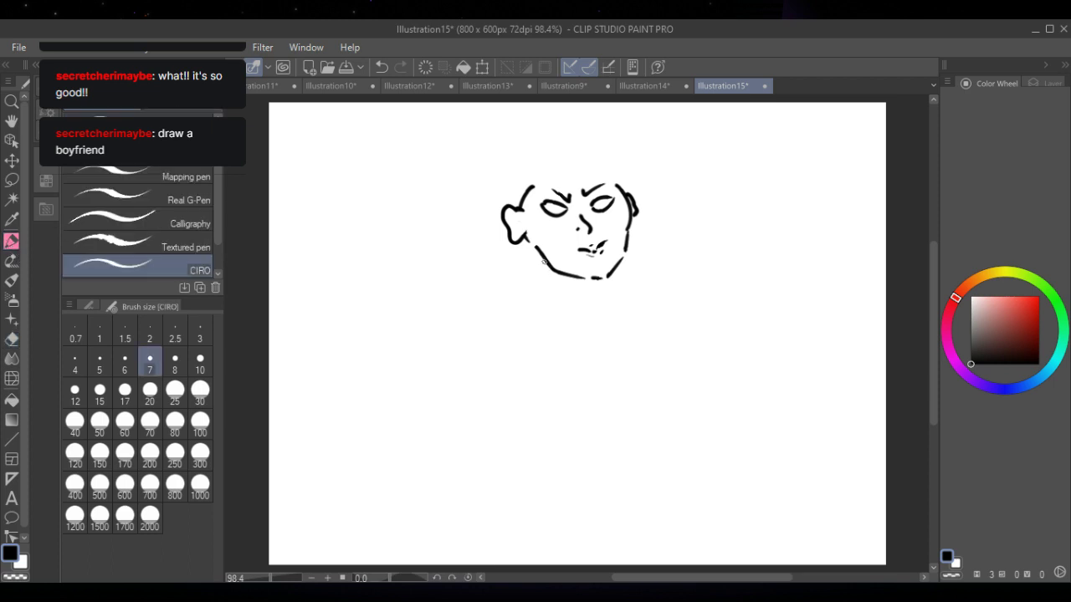
{"action": "mouse_move", "coordinate": [540, 254]}
{"action": "left_mouse_down"}
{"action": "mouse_move", "coordinate": [544, 285]}
{"action": "mouse_move", "coordinate": [604, 289]}
{"action": "left_mouse_up"}
{"action": "left_click_drag", "start_coordinate": [533, 248], "coordinate": [530, 279]}
{"action": "key", "text": "e"}
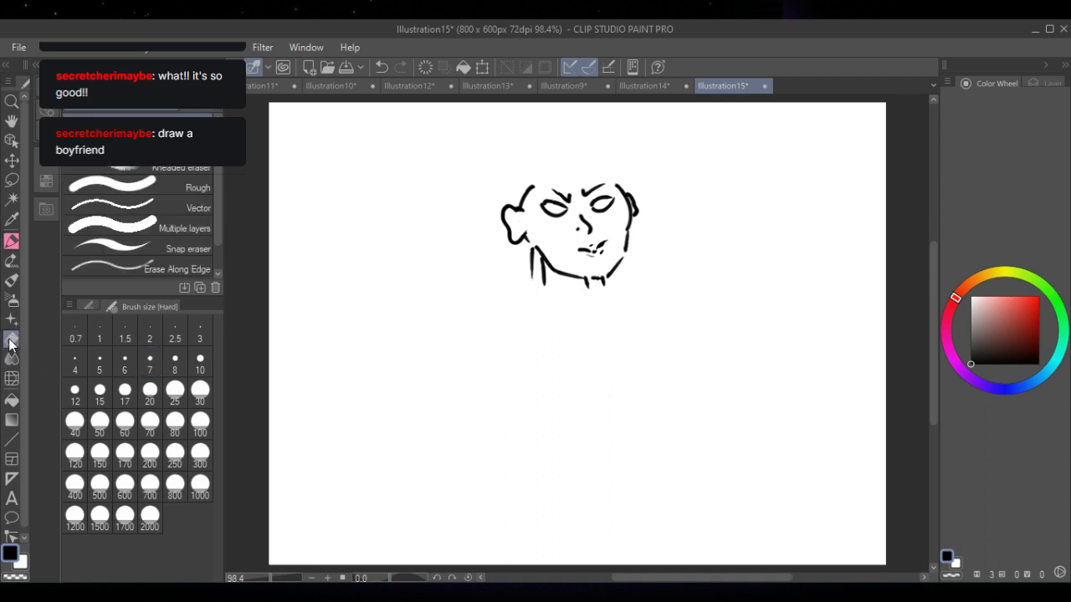
{"action": "left_click_drag", "start_coordinate": [539, 268], "coordinate": [544, 259]}
{"action": "mouse_move", "coordinate": [589, 286]}
{"action": "left_mouse_down"}
{"action": "mouse_move", "coordinate": [604, 279]}
{"action": "mouse_move", "coordinate": [592, 288]}
{"action": "left_mouse_up"}
- Extend both sides of the neck downward with the CIRO pen and thin the thickened line under the chin with the Hard eraser
{"action": "left_click", "coordinate": [12, 241]}
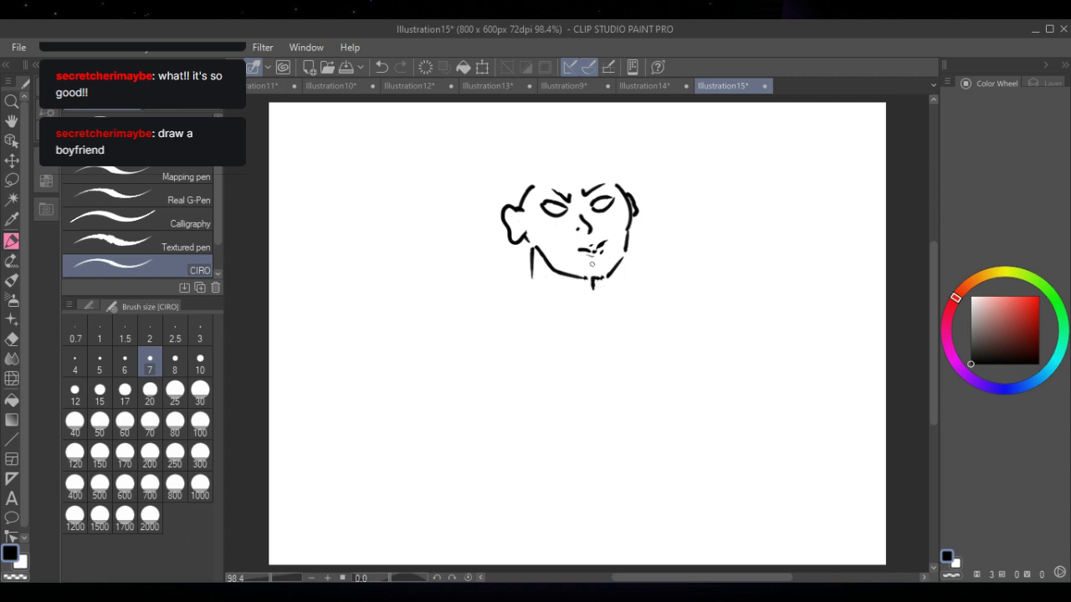
{"action": "left_click_drag", "start_coordinate": [592, 285], "coordinate": [592, 303]}
{"action": "left_click_drag", "start_coordinate": [532, 273], "coordinate": [529, 336]}
{"action": "mouse_move", "coordinate": [593, 286]}
{"action": "left_mouse_down"}
{"action": "mouse_move", "coordinate": [582, 355]}
{"action": "mouse_move", "coordinate": [530, 347]}
{"action": "mouse_move", "coordinate": [532, 293]}
{"action": "left_mouse_up"}
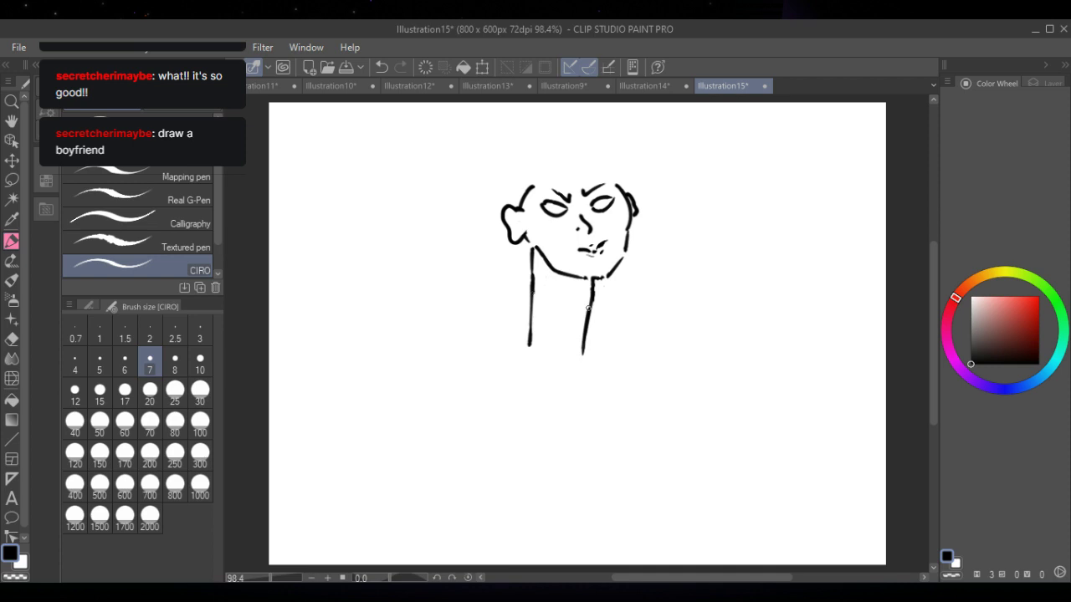
{"action": "left_click_drag", "start_coordinate": [584, 306], "coordinate": [576, 354]}
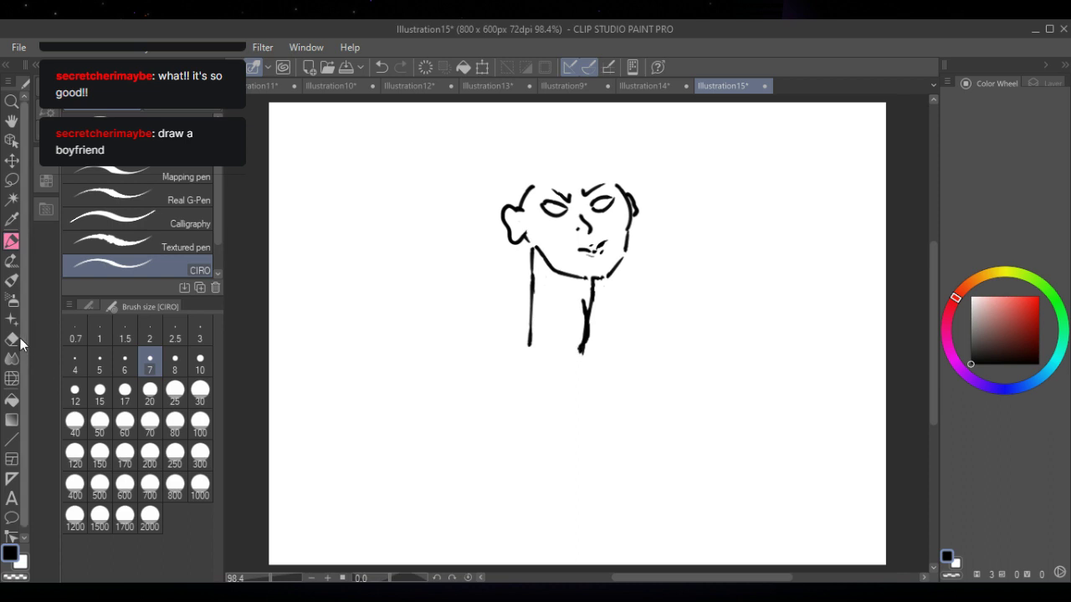
{"action": "key", "text": "e"}
{"action": "mouse_move", "coordinate": [583, 335]}
{"action": "left_mouse_down"}
{"action": "mouse_move", "coordinate": [582, 305]}
{"action": "mouse_move", "coordinate": [577, 331]}
{"action": "left_mouse_up"}
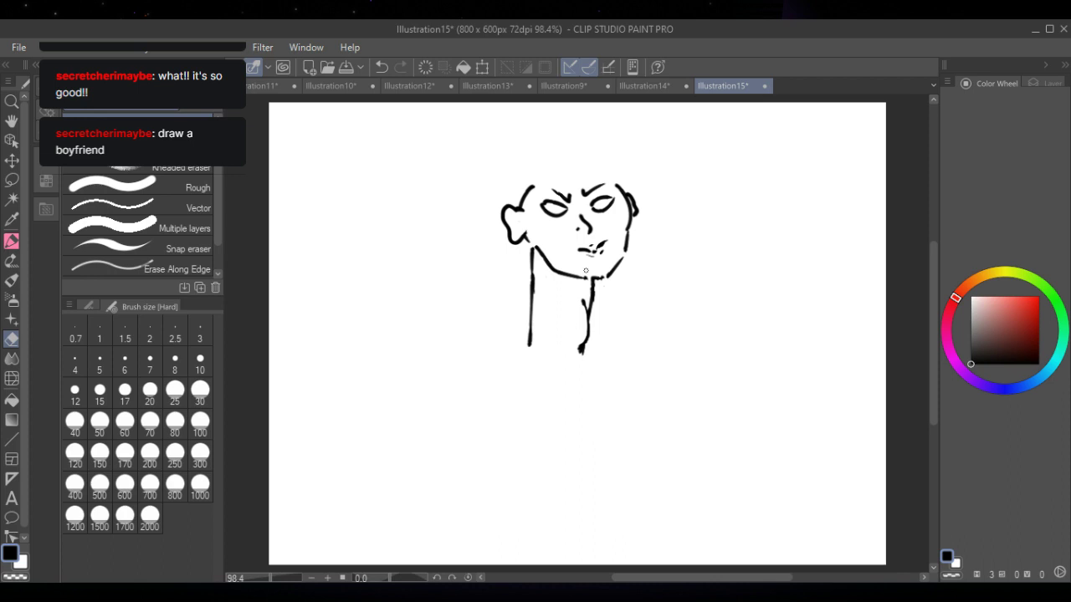
- Draw thin broken contour lines inside the neck with the CIRO pen
{"action": "key", "text": "p"}
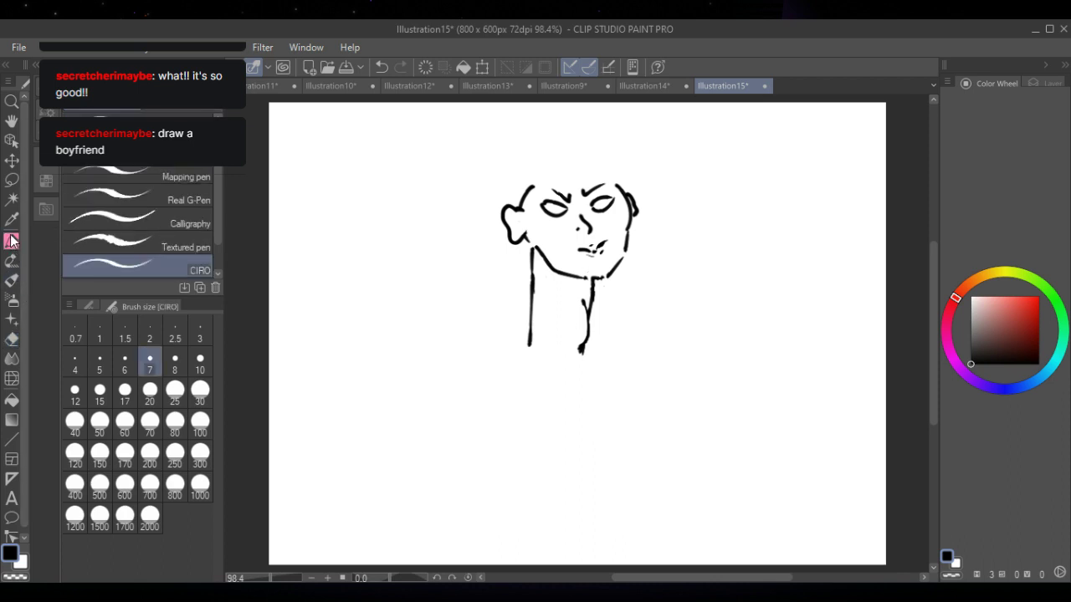
{"action": "left_click_drag", "start_coordinate": [573, 316], "coordinate": [574, 340]}
{"action": "mouse_move", "coordinate": [548, 278]}
{"action": "left_mouse_down"}
{"action": "mouse_move", "coordinate": [543, 359]}
{"action": "mouse_move", "coordinate": [545, 333]}
{"action": "left_mouse_up"}
- Transform the head and neck sketch to move it up near the canvas's upper edge
{"action": "left_click", "coordinate": [483, 67]}
{"action": "left_click_drag", "start_coordinate": [601, 278], "coordinate": [601, 216]}
{"action": "left_click", "coordinate": [542, 324]}
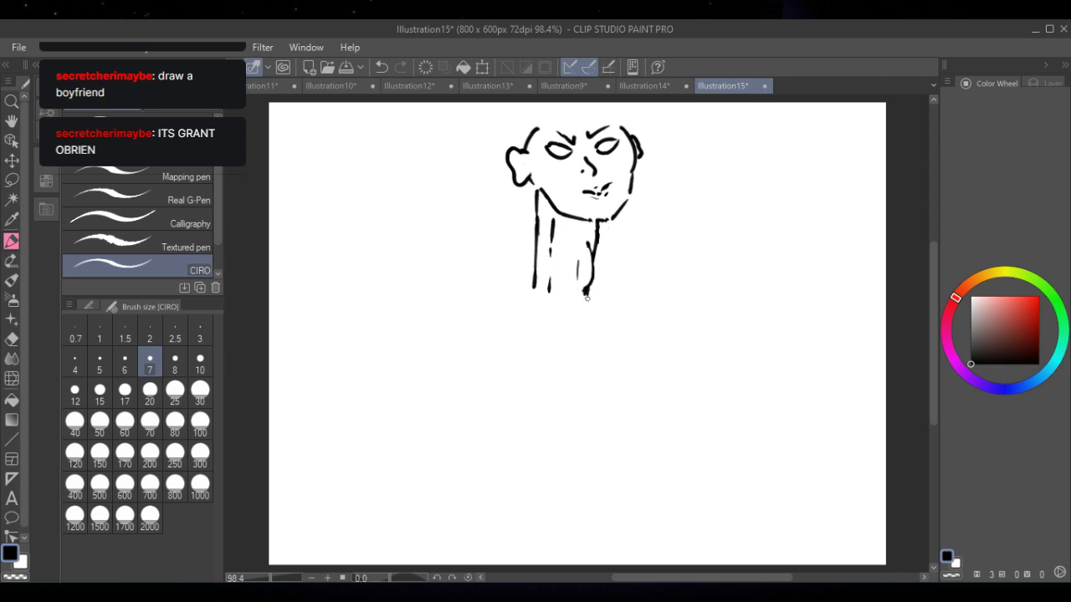
- Draw sloping shoulder lines outward from both sides of the neck's base
{"action": "left_click_drag", "start_coordinate": [587, 295], "coordinate": [641, 306]}
{"action": "left_click_drag", "start_coordinate": [535, 290], "coordinate": [483, 294]}
{"action": "mouse_move", "coordinate": [587, 295]}
{"action": "left_mouse_down"}
{"action": "mouse_move", "coordinate": [641, 292]}
{"action": "mouse_move", "coordinate": [714, 321]}
{"action": "left_mouse_up"}
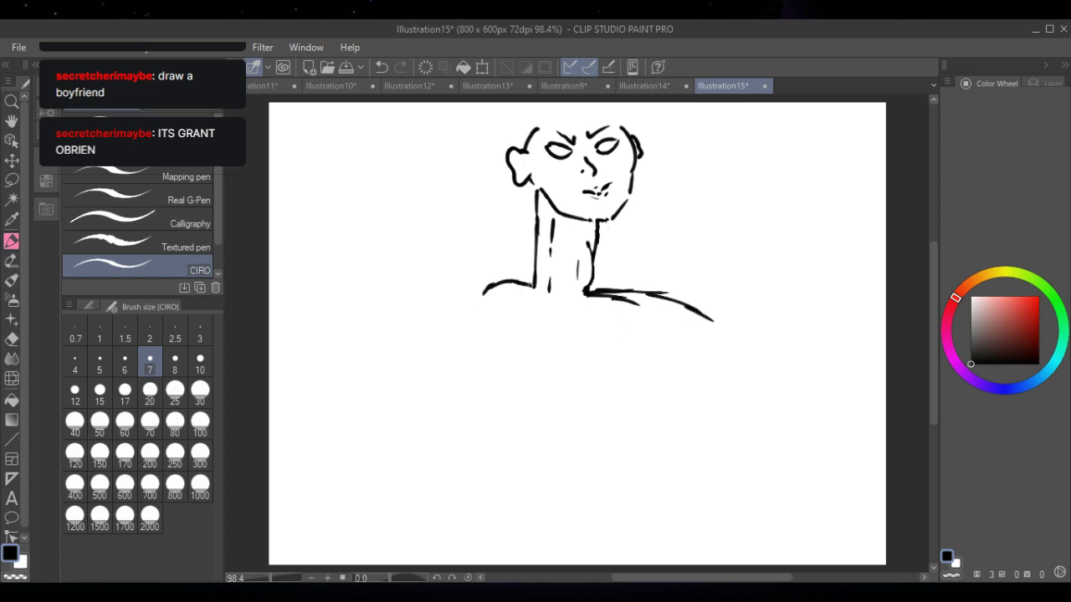
- Extend the left shoulder line outward with the CIRO pen and clean the stray lines under both shoulders with the Hard eraser
{"action": "mouse_move", "coordinate": [533, 283]}
{"action": "left_mouse_down"}
{"action": "mouse_move", "coordinate": [479, 274]}
{"action": "mouse_move", "coordinate": [437, 290]}
{"action": "left_mouse_up"}
{"action": "left_click", "coordinate": [12, 339]}
{"action": "mouse_move", "coordinate": [519, 292]}
{"action": "left_mouse_down"}
{"action": "mouse_move", "coordinate": [492, 288]}
{"action": "mouse_move", "coordinate": [522, 286]}
{"action": "left_mouse_up"}
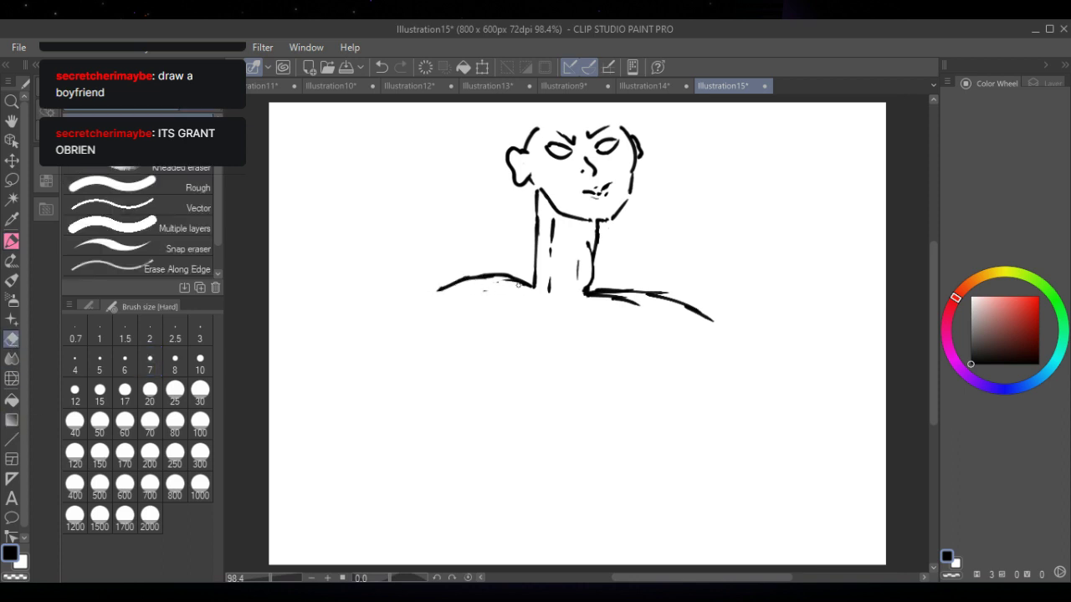
{"action": "mouse_move", "coordinate": [638, 302]}
{"action": "left_mouse_down"}
{"action": "mouse_move", "coordinate": [610, 296]}
{"action": "mouse_move", "coordinate": [669, 293]}
{"action": "left_mouse_up"}
{"action": "left_click_drag", "start_coordinate": [511, 291], "coordinate": [479, 291]}
{"action": "key", "text": "p"}
{"action": "left_click_drag", "start_coordinate": [418, 298], "coordinate": [453, 286]}
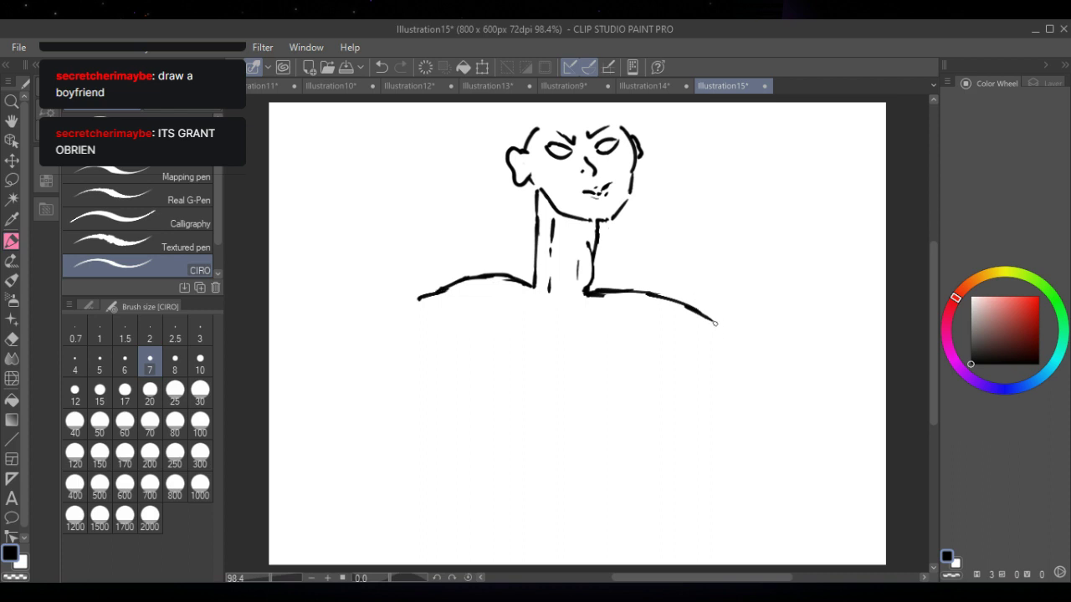
- Draw the muscular outline of the right arm, with bulging upper and lower edges running outward from the shoulder
{"action": "mouse_move", "coordinate": [711, 317]}
{"action": "left_mouse_down"}
{"action": "mouse_move", "coordinate": [750, 327]}
{"action": "mouse_move", "coordinate": [782, 360]}
{"action": "left_mouse_up"}
{"action": "mouse_move", "coordinate": [671, 360]}
{"action": "left_mouse_down"}
{"action": "mouse_move", "coordinate": [693, 388]}
{"action": "mouse_move", "coordinate": [760, 402]}
{"action": "left_mouse_up"}
{"action": "left_click_drag", "start_coordinate": [775, 349], "coordinate": [808, 382]}
{"action": "left_click_drag", "start_coordinate": [742, 403], "coordinate": [808, 417]}
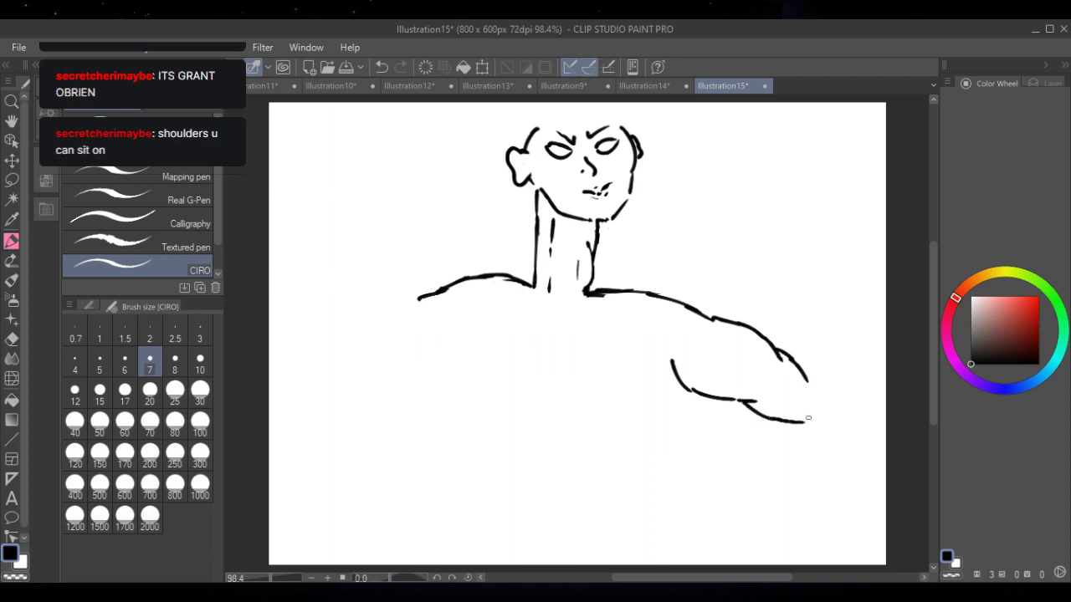
{"action": "left_click_drag", "start_coordinate": [807, 380], "coordinate": [814, 394]}
- Draw the matching muscular outline of the left arm, extending its upper and lower edges away from the shoulder
{"action": "left_click_drag", "start_coordinate": [435, 292], "coordinate": [369, 333]}
{"action": "mouse_move", "coordinate": [462, 337]}
{"action": "left_mouse_down"}
{"action": "mouse_move", "coordinate": [452, 366]}
{"action": "mouse_move", "coordinate": [408, 383]}
{"action": "left_mouse_up"}
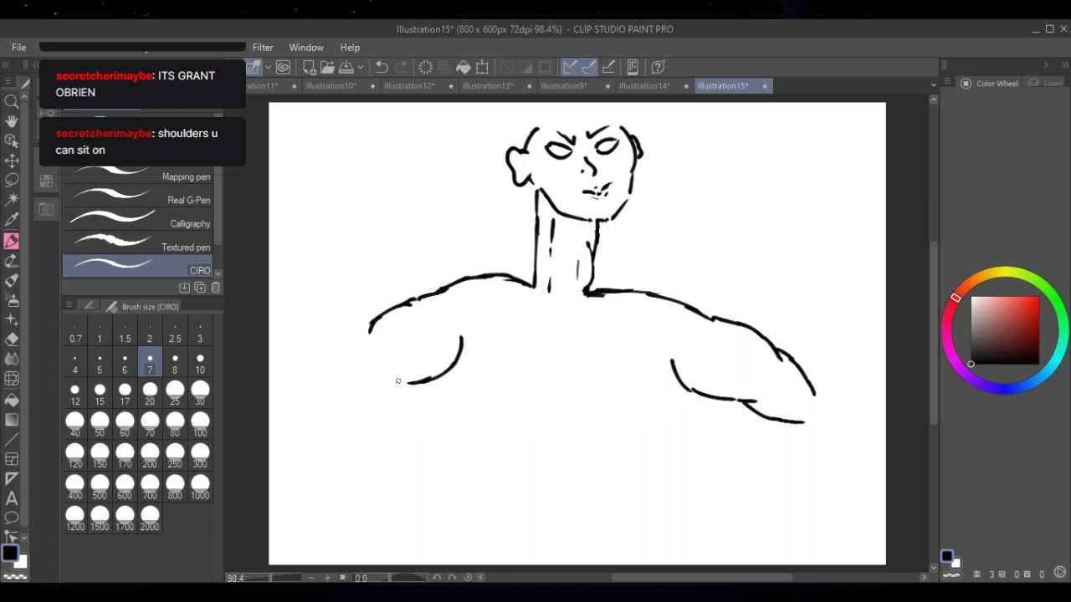
{"action": "mouse_move", "coordinate": [373, 324]}
{"action": "left_mouse_down"}
{"action": "mouse_move", "coordinate": [342, 343]}
{"action": "mouse_move", "coordinate": [333, 369]}
{"action": "left_mouse_up"}
{"action": "mouse_move", "coordinate": [416, 385]}
{"action": "left_mouse_down"}
{"action": "mouse_move", "coordinate": [391, 404]}
{"action": "mouse_move", "coordinate": [361, 405]}
{"action": "left_mouse_up"}
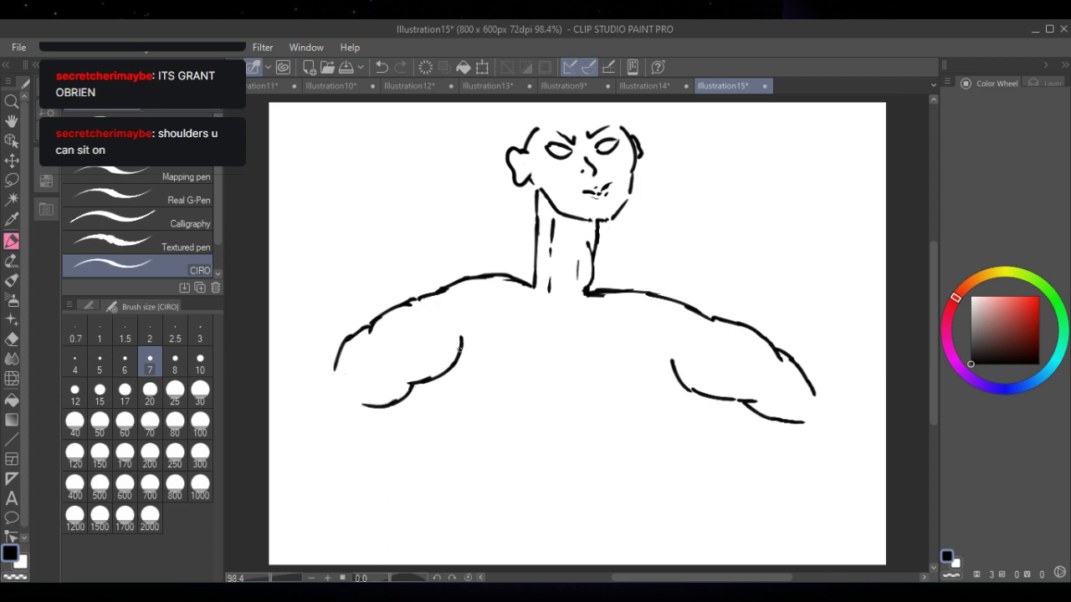
- Draw both sides of the torso from the armpits inward to a narrow waist
{"action": "left_click_drag", "start_coordinate": [459, 356], "coordinate": [456, 400]}
{"action": "left_click_drag", "start_coordinate": [671, 361], "coordinate": [679, 415]}
{"action": "mouse_move", "coordinate": [457, 361]}
{"action": "left_mouse_down"}
{"action": "mouse_move", "coordinate": [465, 417]}
{"action": "mouse_move", "coordinate": [526, 521]}
{"action": "left_mouse_up"}
{"action": "left_click_drag", "start_coordinate": [672, 378], "coordinate": [617, 529]}
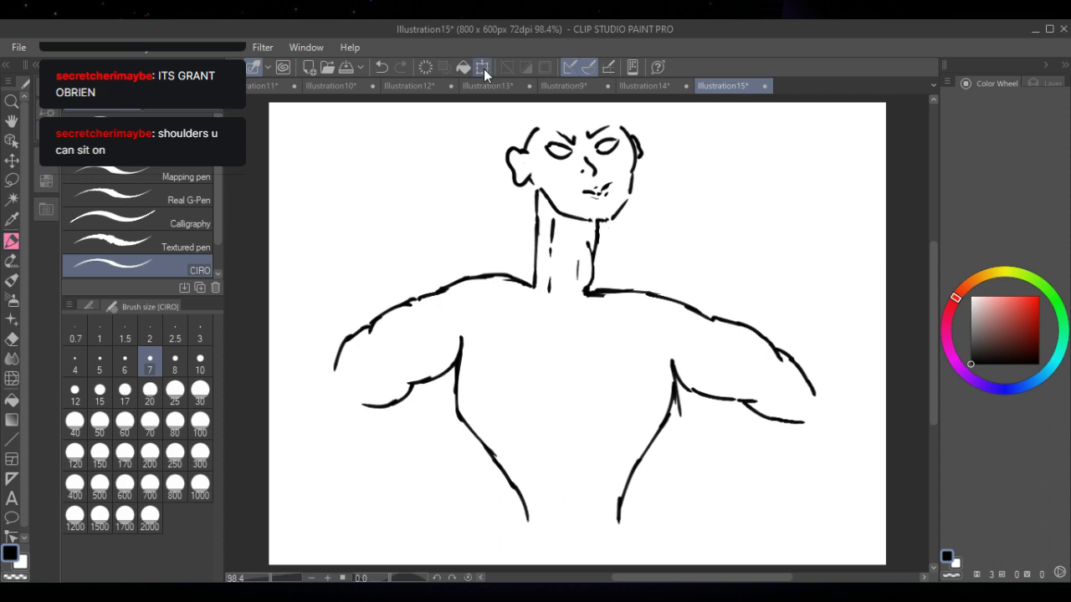
- Rotate the canvas view to 90 degrees so the page stands in portrait orientation
{"action": "left_click", "coordinate": [452, 578]}
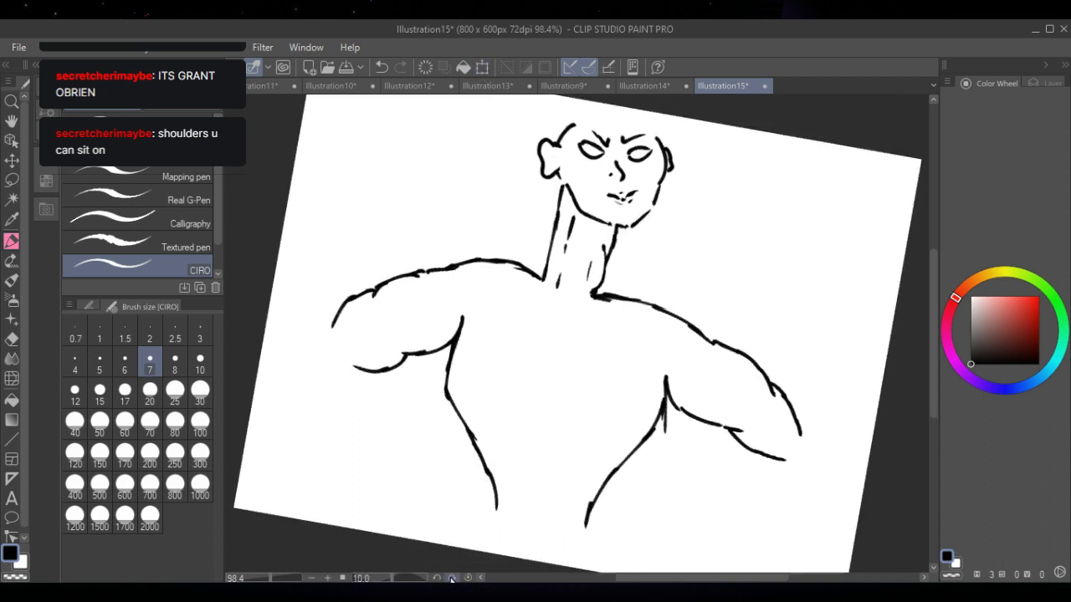
{"action": "left_click", "coordinate": [451, 577]}
{"action": "left_click", "coordinate": [451, 577]}
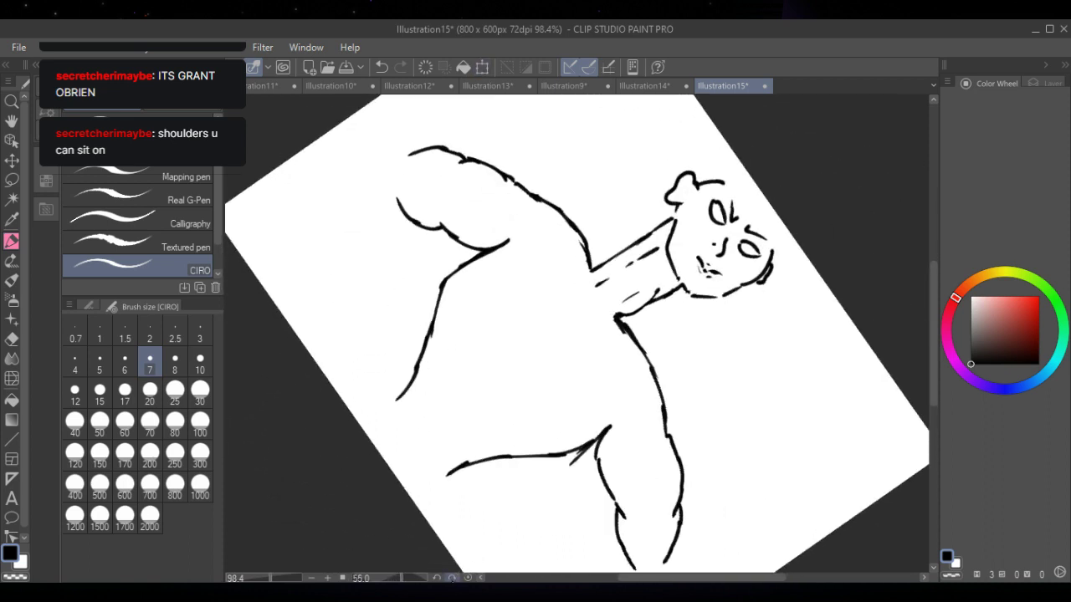
{"action": "left_click", "coordinate": [452, 577]}
{"action": "left_click", "coordinate": [452, 578]}
{"action": "left_click", "coordinate": [452, 577]}
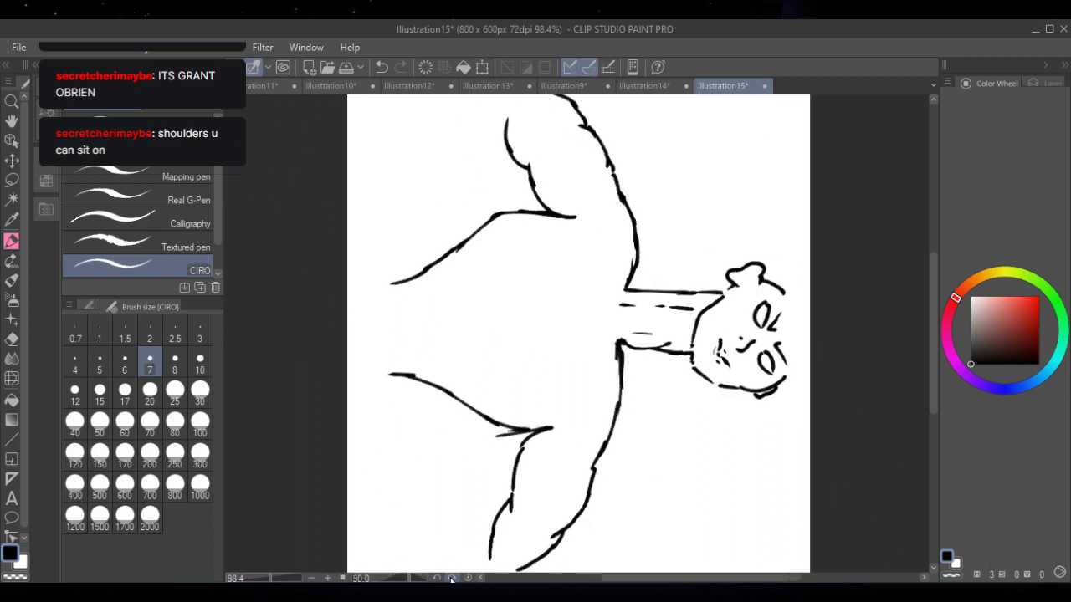
- Transform the figure sketch: turn it upright on the portrait page, scale it down to the page width and move it near the upper edge
{"action": "left_click", "coordinate": [482, 67]}
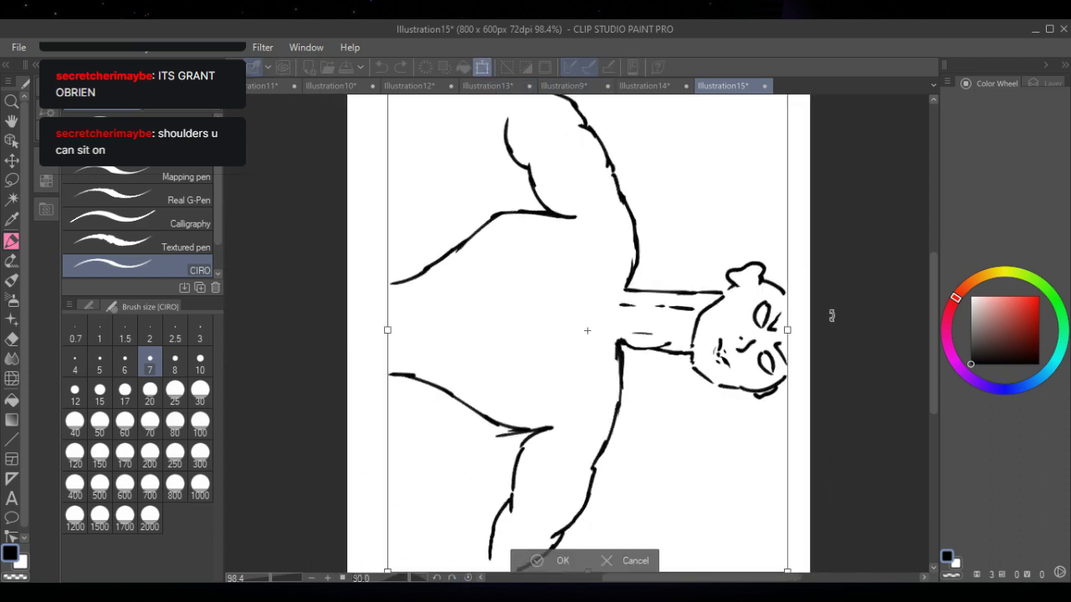
{"action": "left_click_drag", "start_coordinate": [595, 123], "coordinate": [641, 129]}
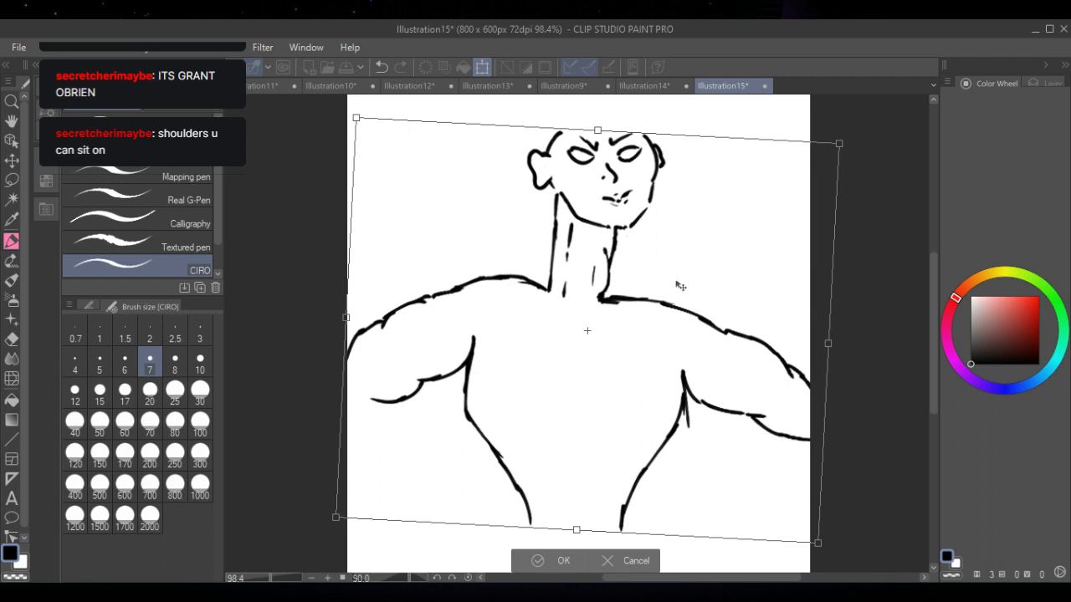
{"action": "left_click_drag", "start_coordinate": [679, 282], "coordinate": [669, 270]}
{"action": "mouse_move", "coordinate": [823, 246]}
{"action": "left_mouse_down"}
{"action": "mouse_move", "coordinate": [717, 270]}
{"action": "mouse_move", "coordinate": [717, 241]}
{"action": "left_mouse_up"}
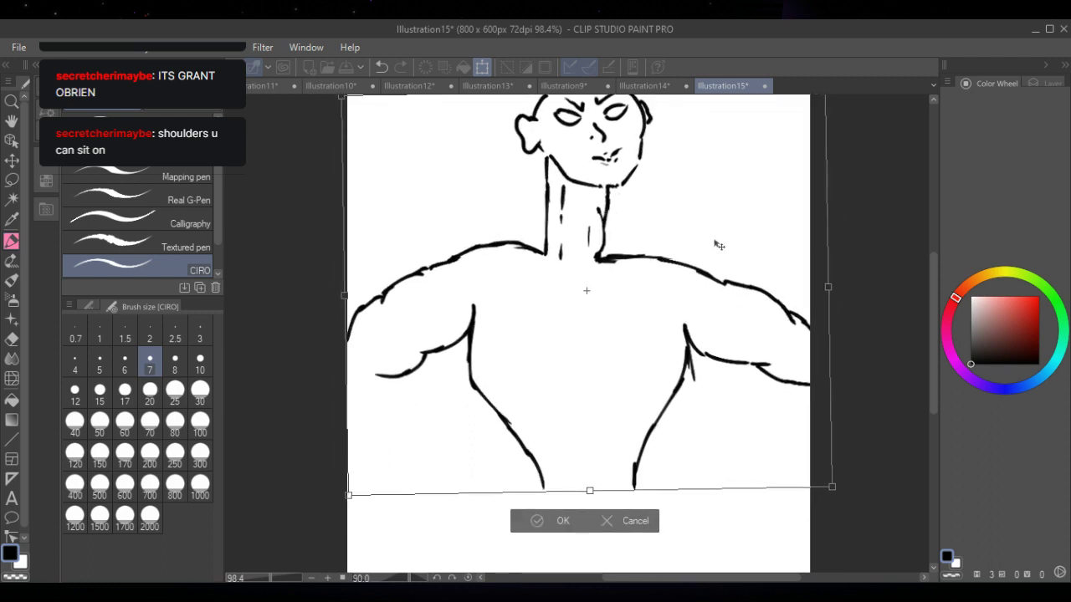
{"action": "left_click_drag", "start_coordinate": [829, 486], "coordinate": [763, 437]}
{"action": "mouse_move", "coordinate": [733, 305]}
{"action": "left_mouse_down"}
{"action": "mouse_move", "coordinate": [700, 306]}
{"action": "mouse_move", "coordinate": [717, 318]}
{"action": "mouse_move", "coordinate": [714, 304]}
{"action": "left_mouse_up"}
{"action": "left_click_drag", "start_coordinate": [792, 459], "coordinate": [763, 428]}
{"action": "left_click_drag", "start_coordinate": [686, 326], "coordinate": [695, 323]}
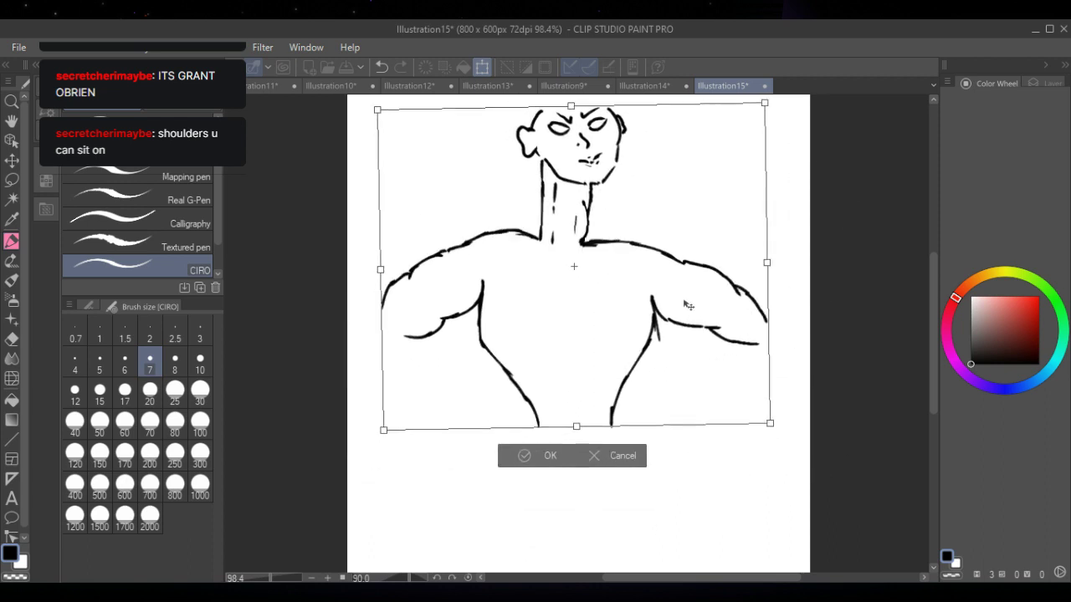
{"action": "mouse_move", "coordinate": [703, 469]}
{"action": "left_mouse_down"}
{"action": "mouse_move", "coordinate": [677, 340]}
{"action": "mouse_move", "coordinate": [679, 367]}
{"action": "left_mouse_up"}
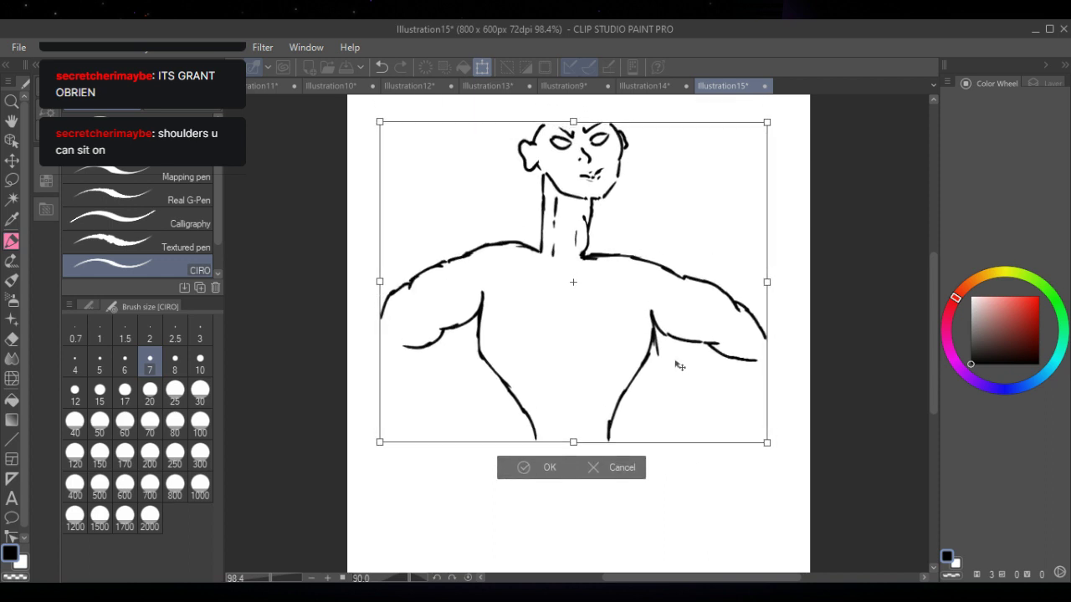
{"action": "left_click", "coordinate": [536, 471]}
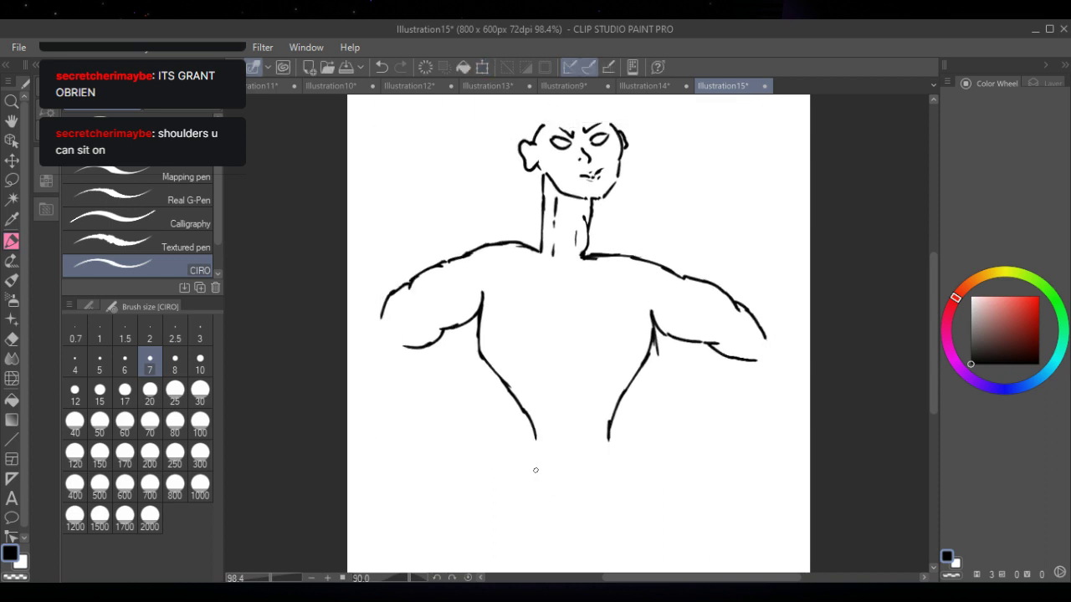
- Draw hands with downward-hanging fingers at the ends of both arms using the CIRO pen
{"action": "left_click", "coordinate": [11, 242]}
{"action": "mouse_move", "coordinate": [402, 346]}
{"action": "left_mouse_down"}
{"action": "mouse_move", "coordinate": [404, 371]}
{"action": "mouse_move", "coordinate": [393, 378]}
{"action": "mouse_move", "coordinate": [387, 345]}
{"action": "mouse_move", "coordinate": [378, 397]}
{"action": "mouse_move", "coordinate": [368, 370]}
{"action": "mouse_move", "coordinate": [376, 343]}
{"action": "mouse_move", "coordinate": [367, 394]}
{"action": "mouse_move", "coordinate": [368, 343]}
{"action": "mouse_move", "coordinate": [364, 378]}
{"action": "mouse_move", "coordinate": [361, 346]}
{"action": "mouse_move", "coordinate": [356, 371]}
{"action": "mouse_move", "coordinate": [383, 298]}
{"action": "left_mouse_up"}
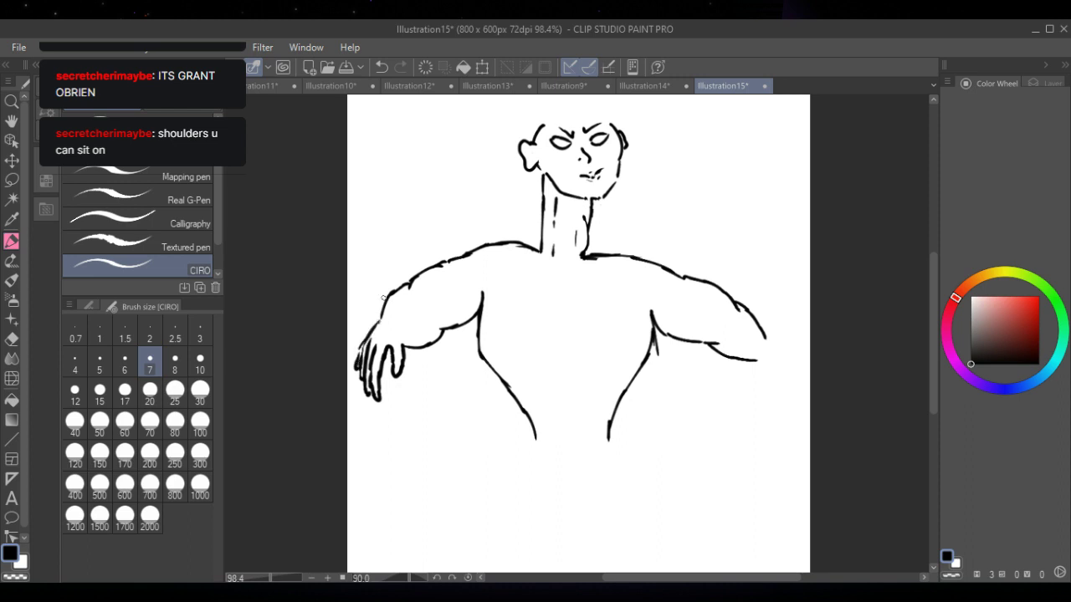
{"action": "mouse_move", "coordinate": [755, 361]}
{"action": "left_mouse_down"}
{"action": "mouse_move", "coordinate": [762, 393]}
{"action": "mouse_move", "coordinate": [765, 370]}
{"action": "mouse_move", "coordinate": [782, 410]}
{"action": "mouse_move", "coordinate": [772, 358]}
{"action": "left_mouse_up"}
{"action": "mouse_move", "coordinate": [787, 408]}
{"action": "left_mouse_down"}
{"action": "mouse_move", "coordinate": [778, 357]}
{"action": "mouse_move", "coordinate": [792, 402]}
{"action": "mouse_move", "coordinate": [786, 362]}
{"action": "mouse_move", "coordinate": [796, 387]}
{"action": "mouse_move", "coordinate": [794, 366]}
{"action": "mouse_move", "coordinate": [764, 336]}
{"action": "left_mouse_up"}
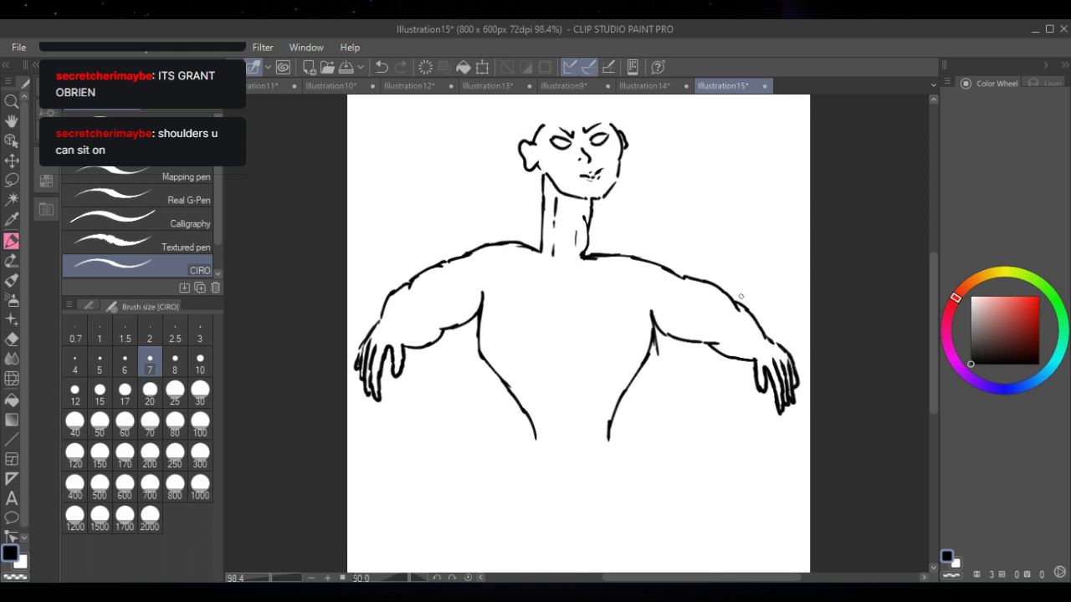
- Draw the lower chest muscle lines and a small oval nipple on each side of the torso
{"action": "left_click_drag", "start_coordinate": [484, 356], "coordinate": [519, 368]}
{"action": "left_click_drag", "start_coordinate": [652, 351], "coordinate": [629, 368]}
{"action": "mouse_move", "coordinate": [494, 351]}
{"action": "left_mouse_down"}
{"action": "mouse_move", "coordinate": [505, 351]}
{"action": "mouse_move", "coordinate": [490, 351]}
{"action": "left_mouse_up"}
{"action": "mouse_move", "coordinate": [643, 350]}
{"action": "left_mouse_down"}
{"action": "mouse_move", "coordinate": [626, 354]}
{"action": "mouse_move", "coordinate": [638, 361]}
{"action": "left_mouse_up"}
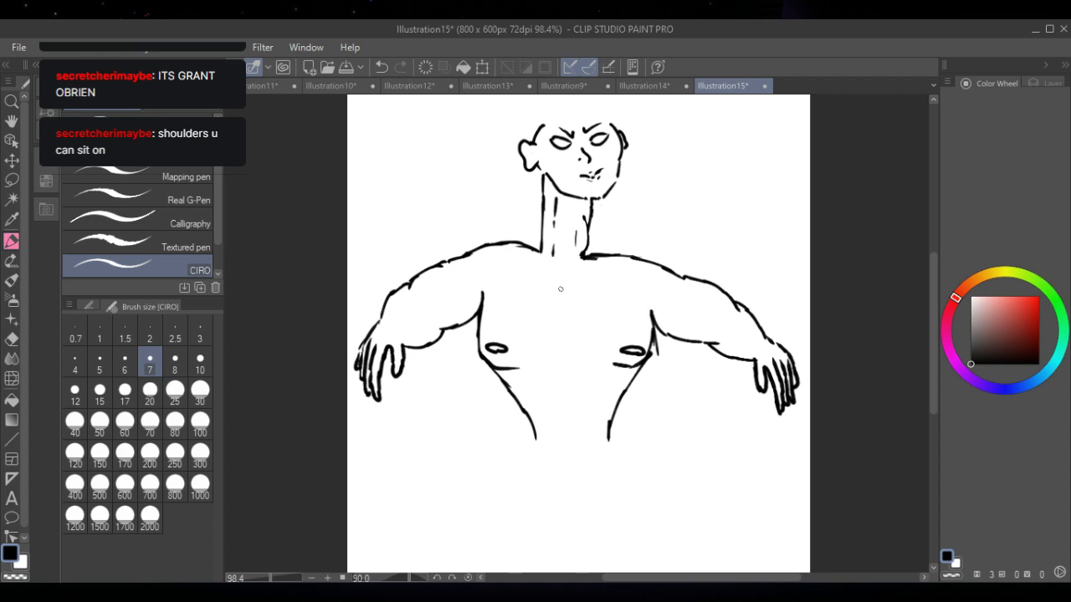
{"action": "mouse_move", "coordinate": [564, 284]}
{"action": "left_mouse_down"}
{"action": "mouse_move", "coordinate": [565, 334]}
{"action": "mouse_move", "coordinate": [568, 292]}
{"action": "mouse_move", "coordinate": [566, 316]}
{"action": "mouse_move", "coordinate": [550, 322]}
{"action": "mouse_move", "coordinate": [586, 315]}
{"action": "mouse_move", "coordinate": [580, 329]}
{"action": "mouse_move", "coordinate": [556, 284]}
{"action": "mouse_move", "coordinate": [582, 289]}
{"action": "left_mouse_up"}
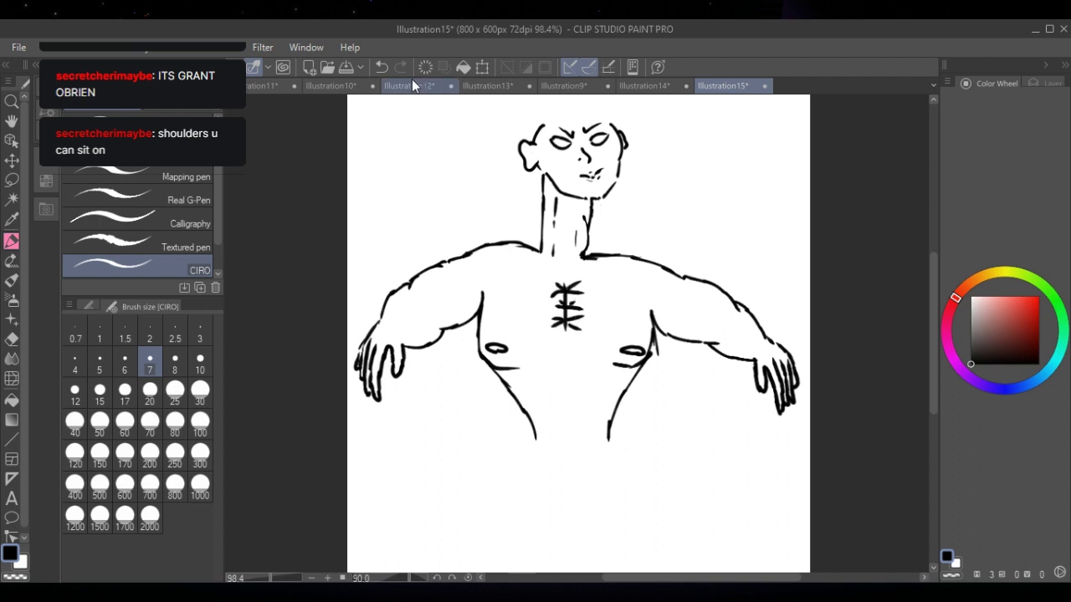
{"action": "left_click", "coordinate": [380, 66]}
{"action": "left_click", "coordinate": [382, 66]}
{"action": "left_click", "coordinate": [383, 66]}
{"action": "left_click", "coordinate": [383, 67]}
{"action": "left_click", "coordinate": [384, 69]}
{"action": "left_click", "coordinate": [384, 70]}
{"action": "left_click", "coordinate": [385, 69]}
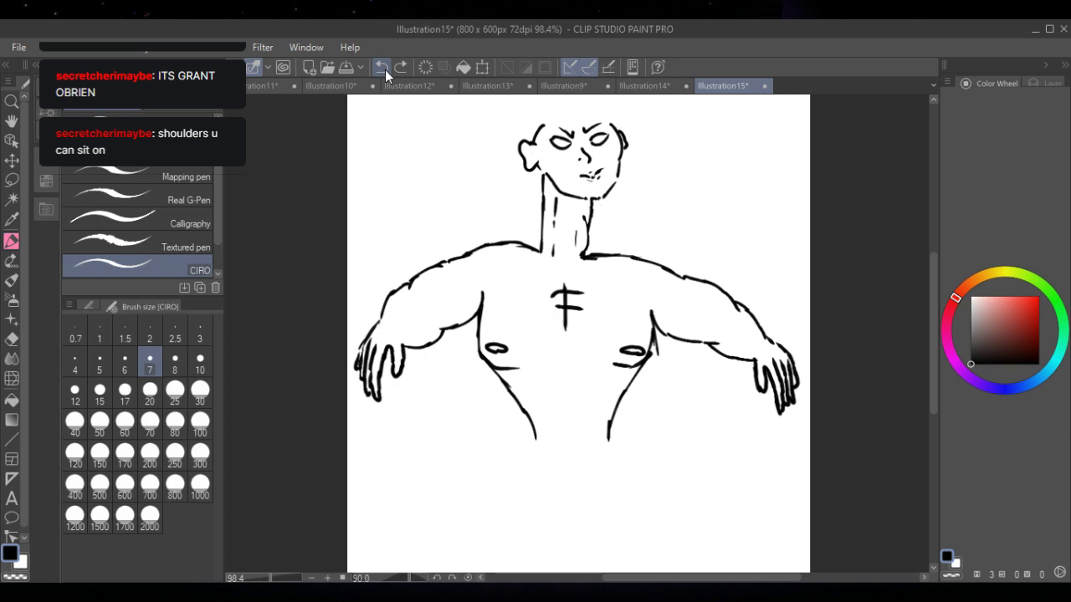
{"action": "left_click", "coordinate": [385, 70]}
{"action": "left_click", "coordinate": [386, 71]}
{"action": "left_click", "coordinate": [386, 70]}
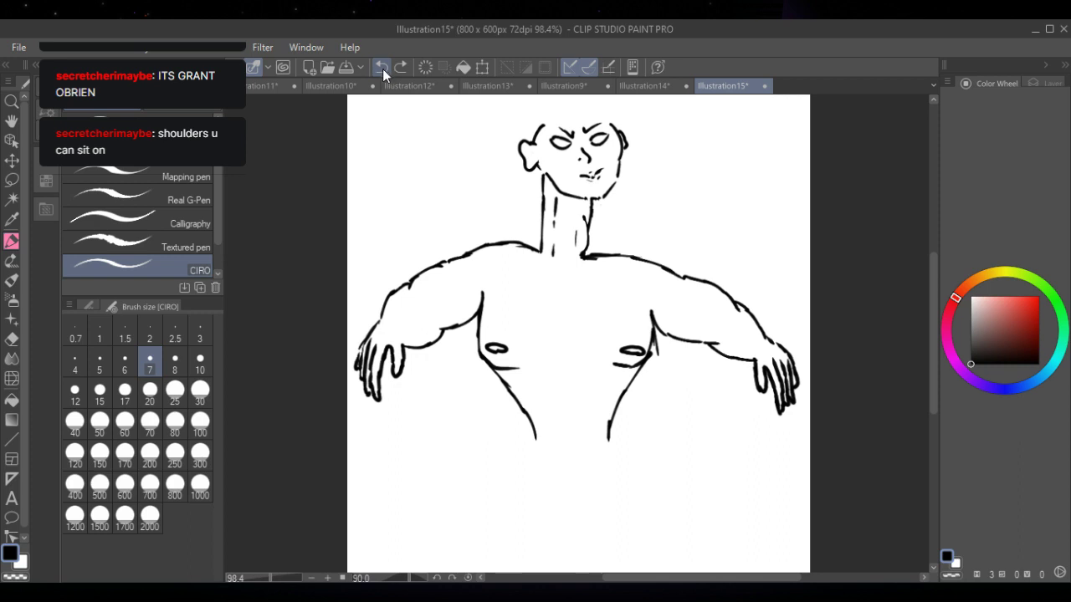
- Draw two columns of short strokes at the chest's centre and extend both waist lines downward
{"action": "mouse_move", "coordinate": [564, 294]}
{"action": "left_mouse_down"}
{"action": "mouse_move", "coordinate": [535, 311]}
{"action": "mouse_move", "coordinate": [542, 340]}
{"action": "mouse_move", "coordinate": [613, 302]}
{"action": "mouse_move", "coordinate": [569, 321]}
{"action": "left_mouse_up"}
{"action": "mouse_move", "coordinate": [575, 329]}
{"action": "left_mouse_down"}
{"action": "mouse_move", "coordinate": [593, 333]}
{"action": "mouse_move", "coordinate": [588, 347]}
{"action": "left_mouse_up"}
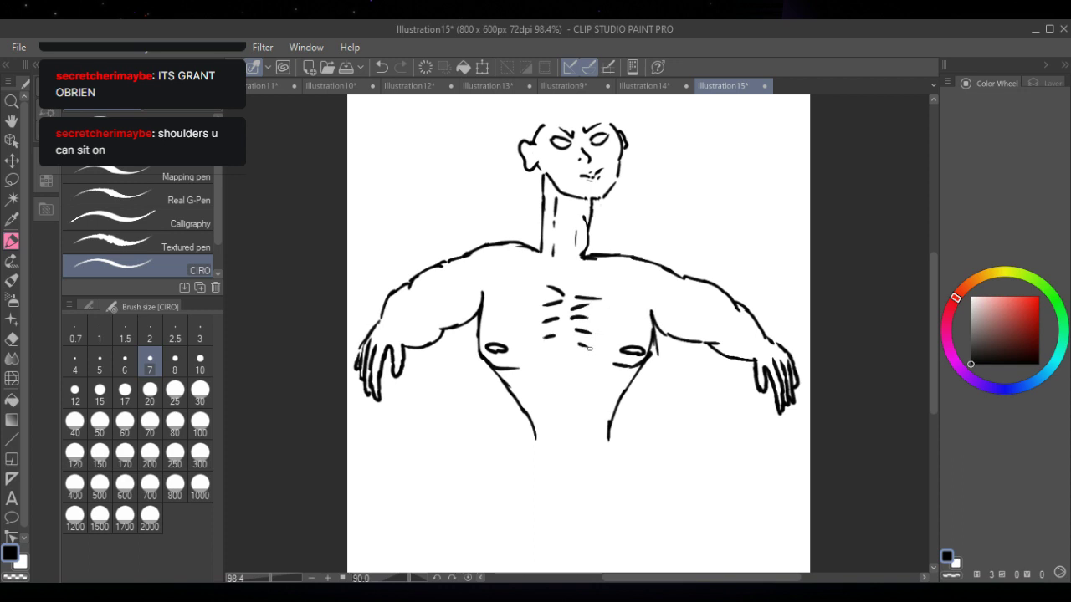
{"action": "left_click_drag", "start_coordinate": [535, 433], "coordinate": [542, 471]}
{"action": "mouse_move", "coordinate": [612, 423]}
{"action": "left_mouse_down"}
{"action": "mouse_move", "coordinate": [597, 483]}
{"action": "mouse_move", "coordinate": [541, 485]}
{"action": "left_mouse_up"}
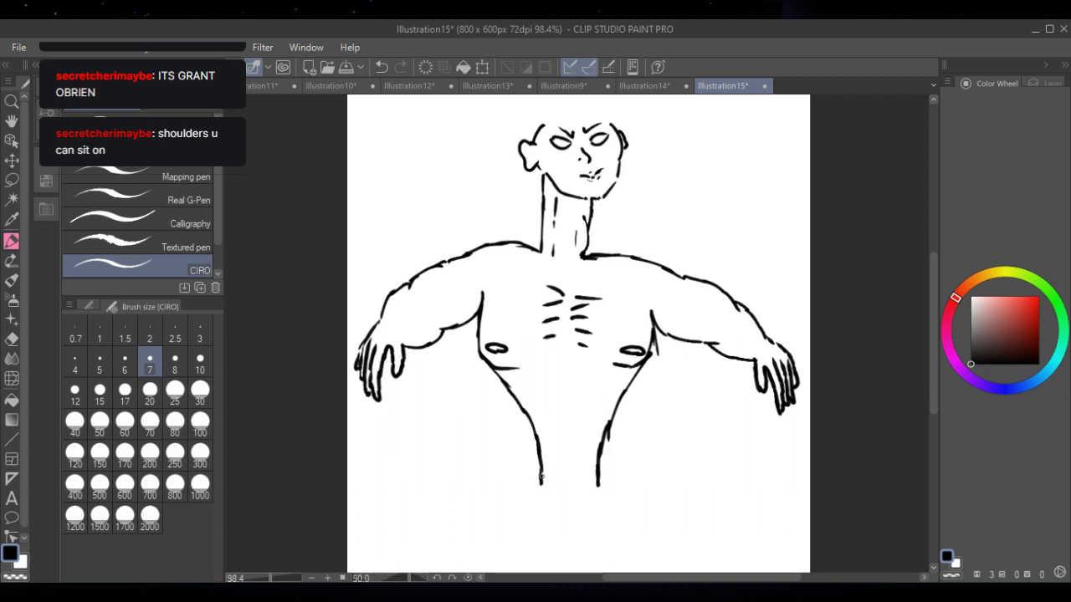
- Draw a long snake tail that curves below the waist, loops up beside the torso and ends in a pointed tip at the lower left
{"action": "mouse_move", "coordinate": [541, 475]}
{"action": "left_mouse_down"}
{"action": "mouse_move", "coordinate": [545, 512]}
{"action": "mouse_move", "coordinate": [582, 558]}
{"action": "mouse_move", "coordinate": [617, 570]}
{"action": "mouse_move", "coordinate": [665, 561]}
{"action": "mouse_move", "coordinate": [701, 528]}
{"action": "mouse_move", "coordinate": [741, 445]}
{"action": "mouse_move", "coordinate": [768, 443]}
{"action": "mouse_move", "coordinate": [789, 488]}
{"action": "mouse_move", "coordinate": [796, 464]}
{"action": "mouse_move", "coordinate": [782, 435]}
{"action": "mouse_move", "coordinate": [749, 415]}
{"action": "mouse_move", "coordinate": [739, 391]}
{"action": "mouse_move", "coordinate": [740, 420]}
{"action": "left_mouse_up"}
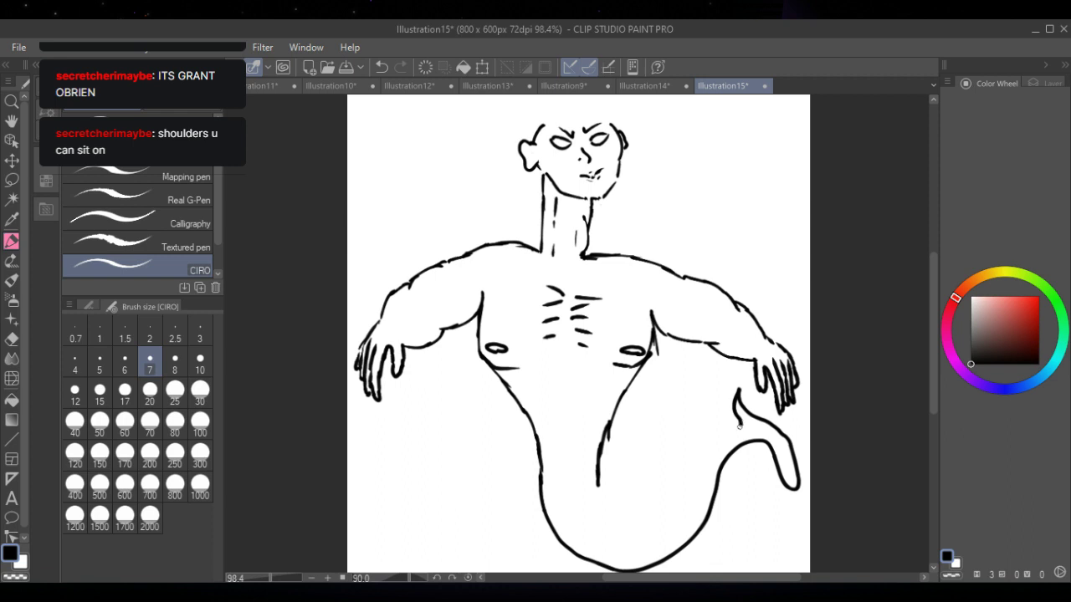
{"action": "left_click", "coordinate": [382, 68]}
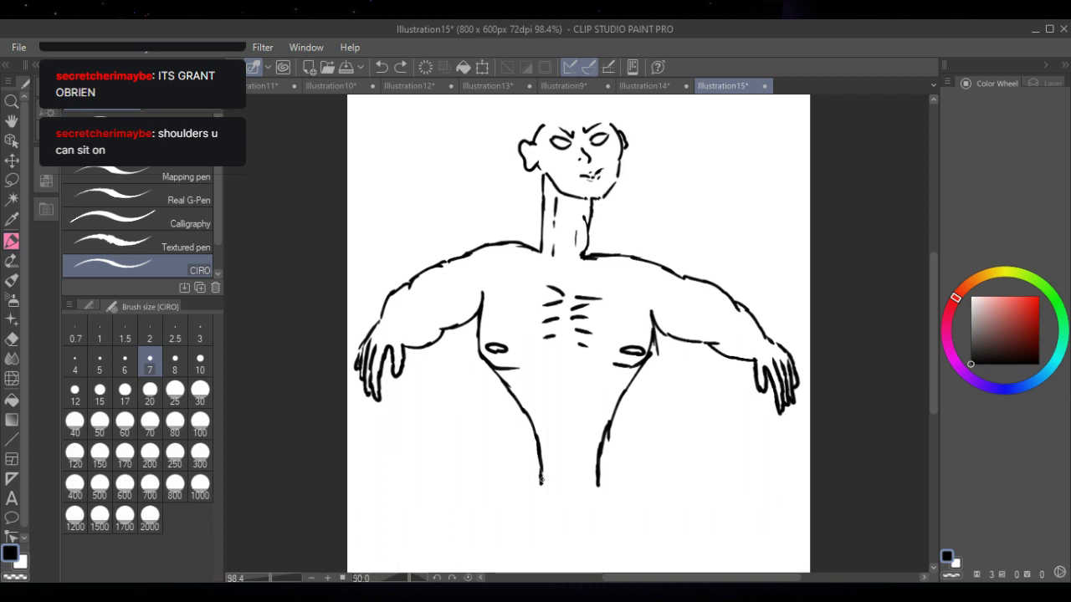
{"action": "mouse_move", "coordinate": [598, 483]}
{"action": "left_mouse_down"}
{"action": "mouse_move", "coordinate": [604, 547]}
{"action": "mouse_move", "coordinate": [581, 563]}
{"action": "mouse_move", "coordinate": [504, 541]}
{"action": "mouse_move", "coordinate": [488, 516]}
{"action": "mouse_move", "coordinate": [475, 390]}
{"action": "mouse_move", "coordinate": [451, 383]}
{"action": "mouse_move", "coordinate": [438, 462]}
{"action": "mouse_move", "coordinate": [399, 534]}
{"action": "mouse_move", "coordinate": [359, 540]}
{"action": "left_mouse_up"}
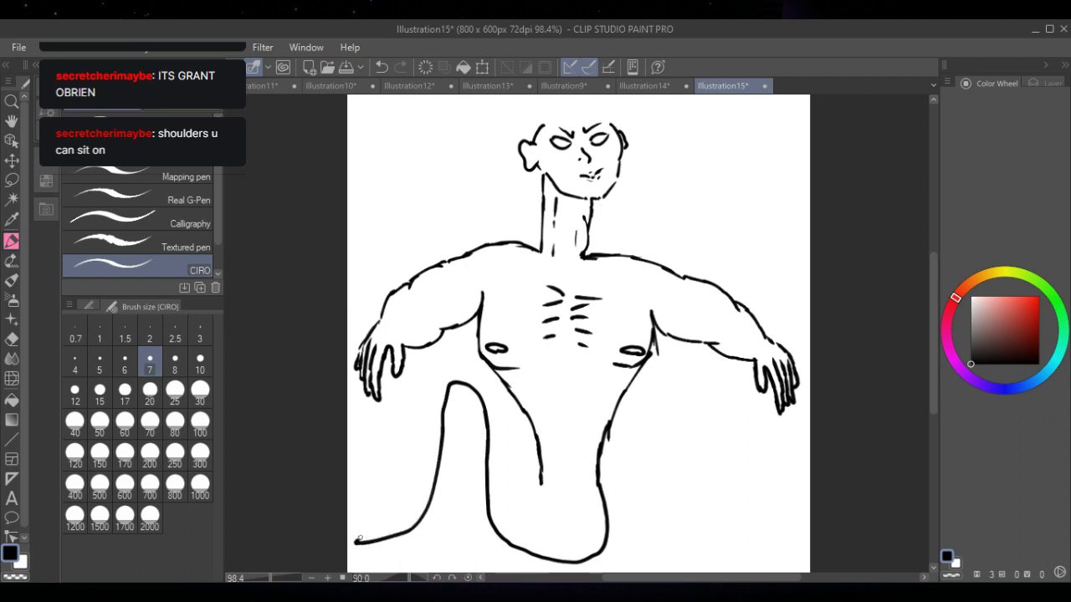
{"action": "mouse_move", "coordinate": [481, 327]}
{"action": "left_mouse_down"}
{"action": "mouse_move", "coordinate": [433, 349]}
{"action": "mouse_move", "coordinate": [464, 345]}
{"action": "mouse_move", "coordinate": [432, 344]}
{"action": "mouse_move", "coordinate": [408, 381]}
{"action": "mouse_move", "coordinate": [373, 501]}
{"action": "mouse_move", "coordinate": [353, 479]}
{"action": "mouse_move", "coordinate": [375, 540]}
{"action": "left_mouse_up"}
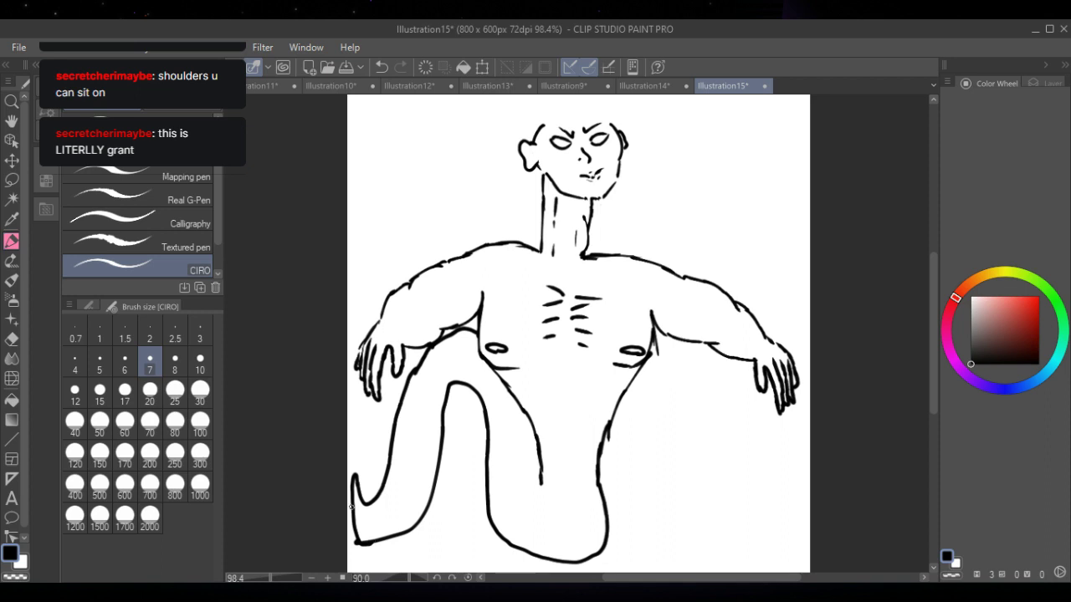
{"action": "left_click_drag", "start_coordinate": [353, 526], "coordinate": [380, 540]}
- Erase the thick tail-tip line and the overlapping left waist line, then redraw the waist edge with a broken line across the waist
{"action": "key", "text": "e"}
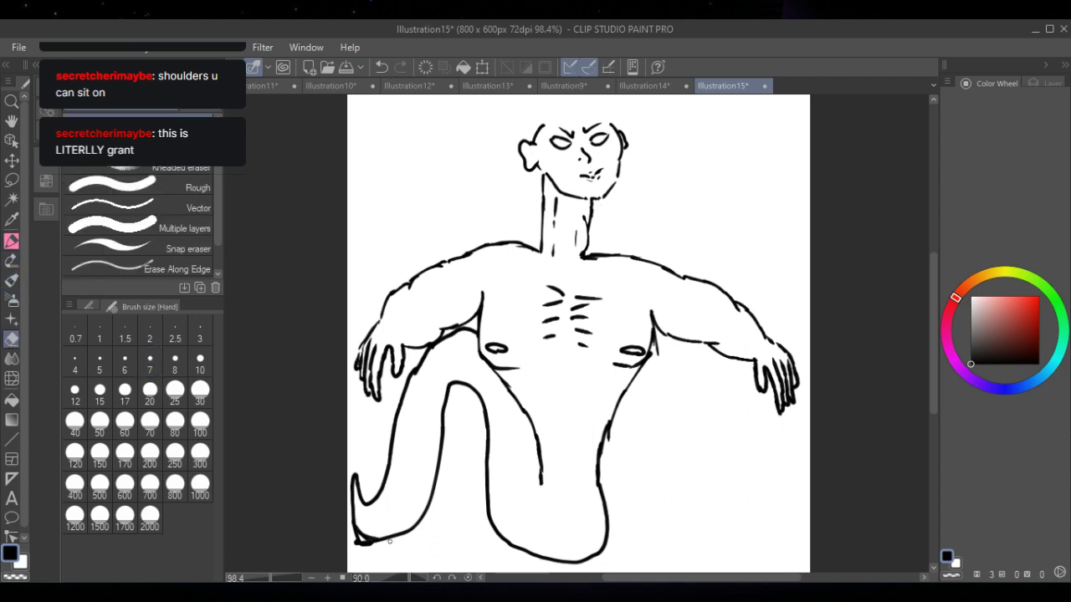
{"action": "mouse_move", "coordinate": [389, 542]}
{"action": "left_mouse_down"}
{"action": "mouse_move", "coordinate": [373, 556]}
{"action": "mouse_move", "coordinate": [350, 532]}
{"action": "left_mouse_up"}
{"action": "left_click_drag", "start_coordinate": [548, 490], "coordinate": [543, 426]}
{"action": "key", "text": "p"}
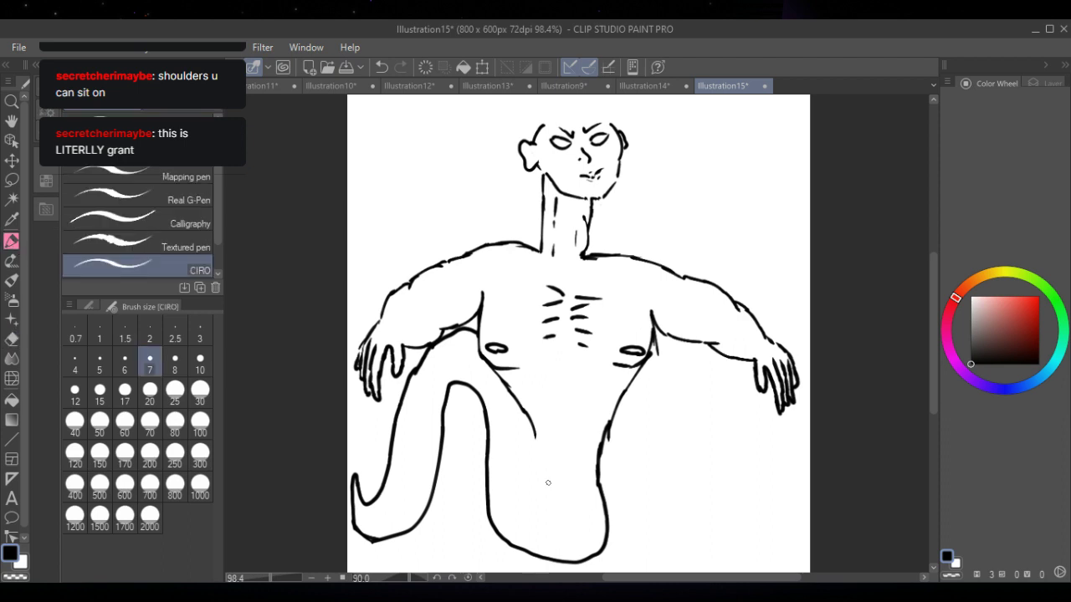
{"action": "mouse_move", "coordinate": [533, 492]}
{"action": "left_mouse_down"}
{"action": "mouse_move", "coordinate": [522, 502]}
{"action": "mouse_move", "coordinate": [532, 491]}
{"action": "mouse_move", "coordinate": [531, 430]}
{"action": "mouse_move", "coordinate": [540, 449]}
{"action": "mouse_move", "coordinate": [602, 450]}
{"action": "left_mouse_up"}
- Draw the top of the head with short dark hair, a jagged fringe and sideburn strokes beside the ears
{"action": "mouse_move", "coordinate": [574, 124]}
{"action": "left_mouse_down"}
{"action": "mouse_move", "coordinate": [547, 120]}
{"action": "mouse_move", "coordinate": [610, 131]}
{"action": "mouse_move", "coordinate": [581, 120]}
{"action": "mouse_move", "coordinate": [555, 132]}
{"action": "mouse_move", "coordinate": [546, 118]}
{"action": "mouse_move", "coordinate": [559, 113]}
{"action": "mouse_move", "coordinate": [573, 115]}
{"action": "mouse_move", "coordinate": [534, 139]}
{"action": "left_mouse_up"}
{"action": "left_click_drag", "start_coordinate": [620, 123], "coordinate": [619, 163]}
{"action": "left_click_drag", "start_coordinate": [539, 164], "coordinate": [535, 174]}
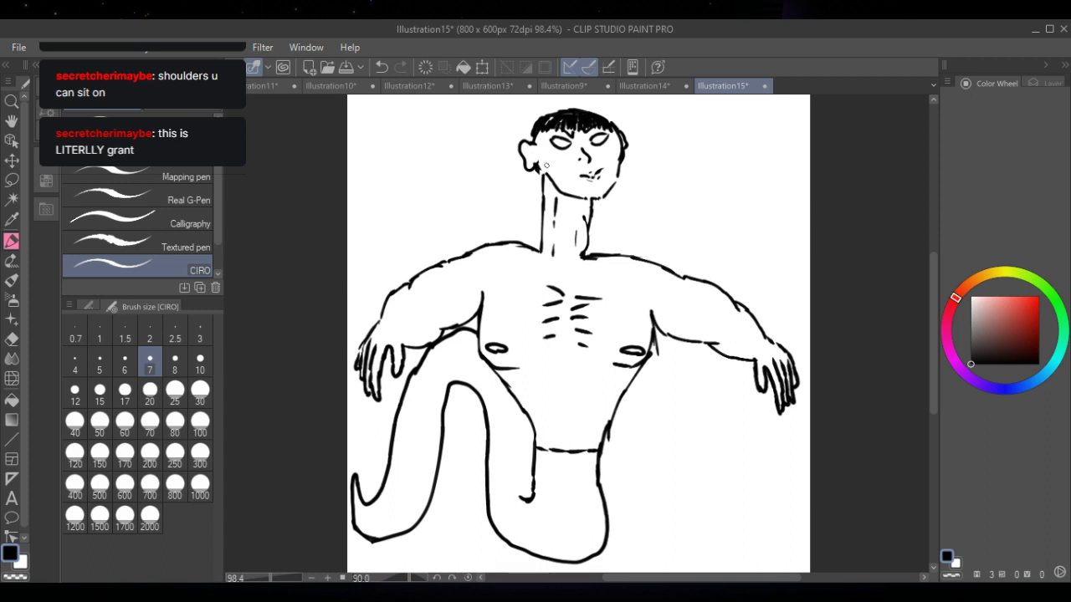
- Draw the two collarbones and a broken vertical centre line down the abdomen
{"action": "mouse_move", "coordinate": [515, 267]}
{"action": "left_mouse_down"}
{"action": "mouse_move", "coordinate": [558, 281]}
{"action": "mouse_move", "coordinate": [605, 262]}
{"action": "mouse_move", "coordinate": [580, 281]}
{"action": "mouse_move", "coordinate": [610, 272]}
{"action": "left_mouse_up"}
{"action": "left_click_drag", "start_coordinate": [568, 379], "coordinate": [570, 435]}
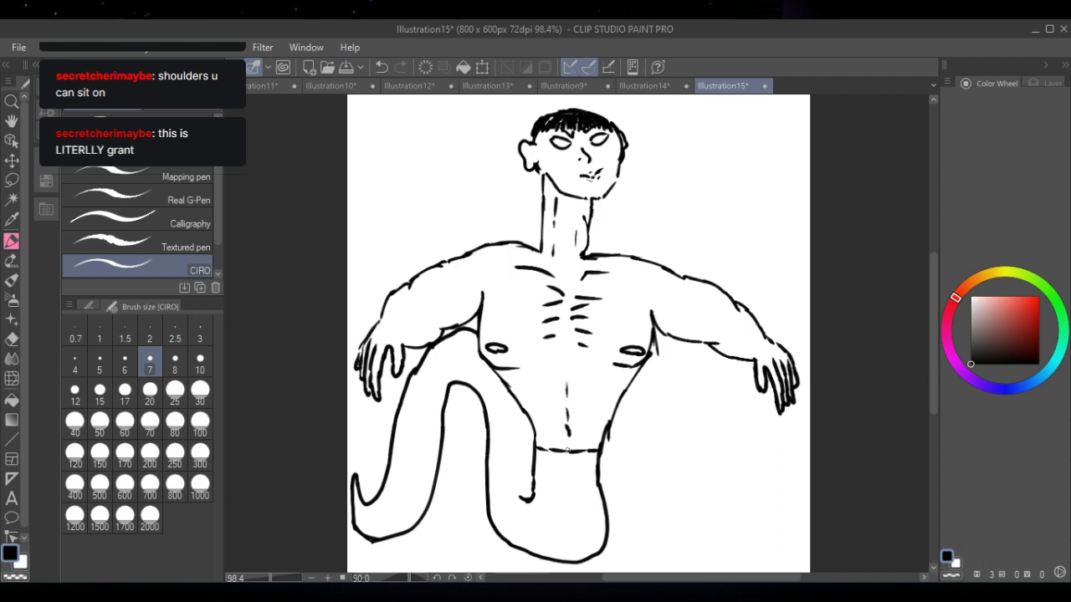
{"action": "left_click", "coordinate": [383, 71]}
{"action": "left_click_drag", "start_coordinate": [567, 421], "coordinate": [568, 437]}
- Add short rib strokes along both sides of the lower torso
{"action": "left_click_drag", "start_coordinate": [509, 384], "coordinate": [523, 399]}
{"action": "left_click_drag", "start_coordinate": [616, 383], "coordinate": [622, 389]}
{"action": "left_click_drag", "start_coordinate": [611, 396], "coordinate": [618, 401]}
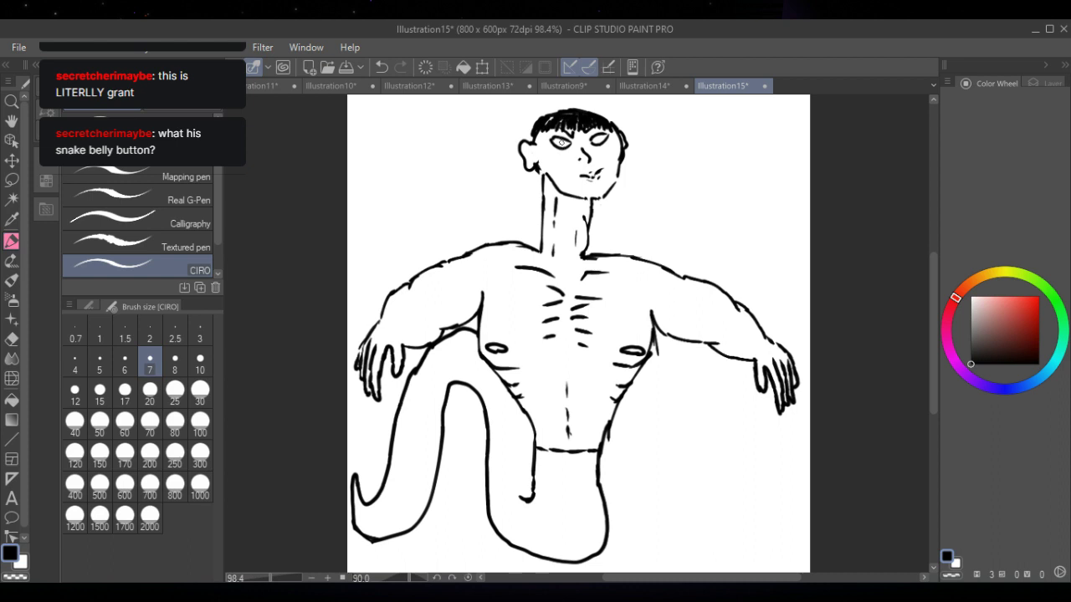
- Draw narrow pupils in both eyes and detail the inside of the left ear with the CIRO pen at size 5
{"action": "left_click_drag", "start_coordinate": [560, 141], "coordinate": [562, 145]}
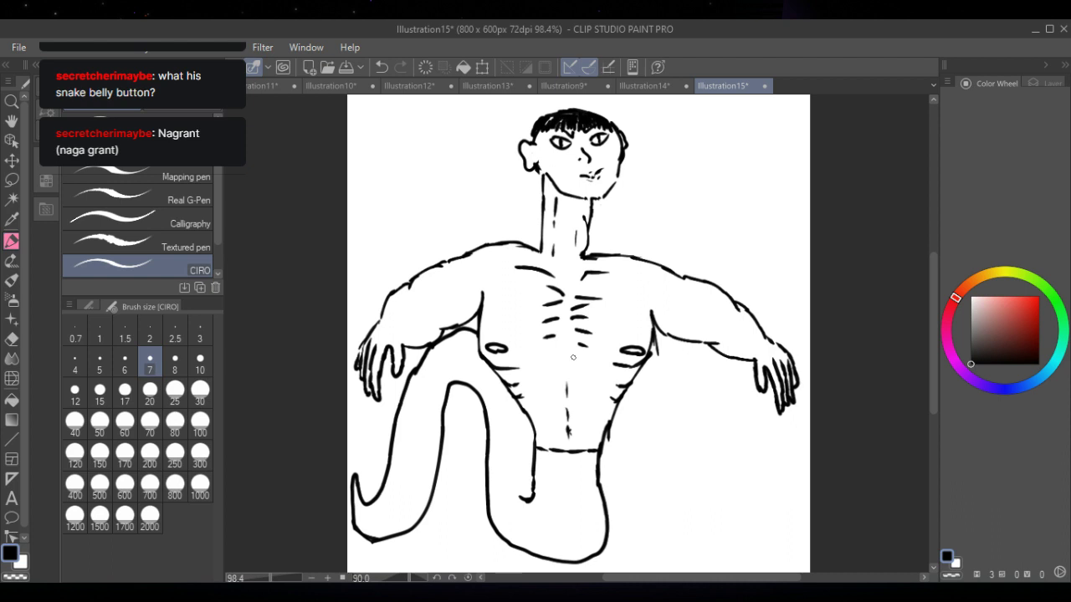
{"action": "left_click_drag", "start_coordinate": [528, 137], "coordinate": [524, 144]}
{"action": "left_click", "coordinate": [100, 359]}
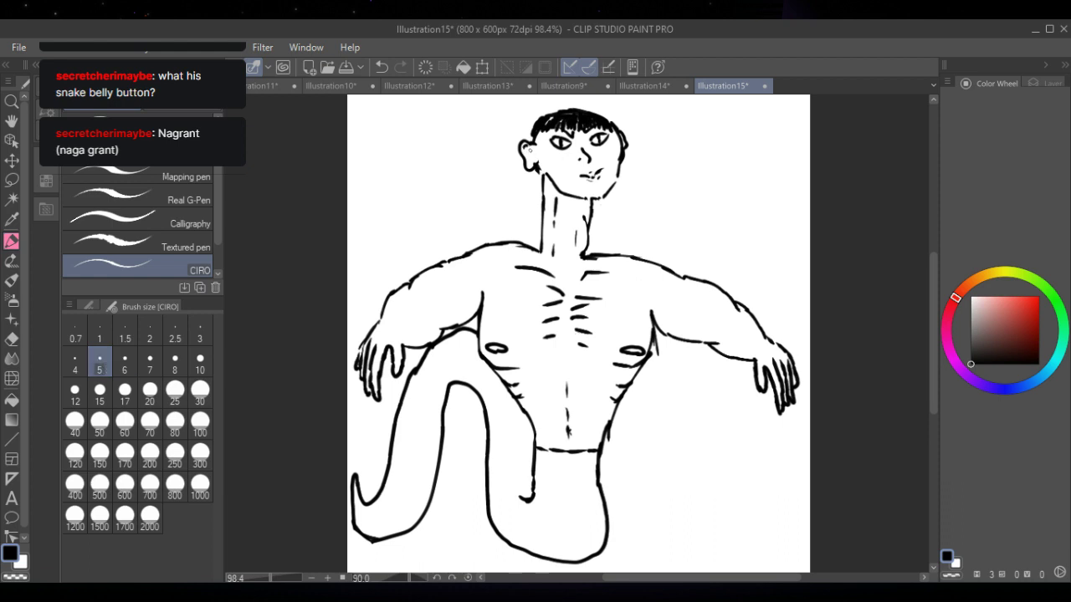
{"action": "left_click_drag", "start_coordinate": [529, 151], "coordinate": [532, 159]}
- Draw a long fringe of dark hair sweeping down over the right side of the face, and fill in the hair on top
{"action": "mouse_move", "coordinate": [611, 125]}
{"action": "left_mouse_down"}
{"action": "mouse_move", "coordinate": [583, 111]}
{"action": "mouse_move", "coordinate": [541, 125]}
{"action": "mouse_move", "coordinate": [567, 110]}
{"action": "mouse_move", "coordinate": [556, 110]}
{"action": "mouse_move", "coordinate": [604, 115]}
{"action": "mouse_move", "coordinate": [543, 127]}
{"action": "mouse_move", "coordinate": [574, 125]}
{"action": "mouse_move", "coordinate": [548, 132]}
{"action": "mouse_move", "coordinate": [545, 112]}
{"action": "mouse_move", "coordinate": [620, 181]}
{"action": "left_mouse_up"}
{"action": "mouse_move", "coordinate": [611, 129]}
{"action": "left_mouse_down"}
{"action": "mouse_move", "coordinate": [622, 188]}
{"action": "mouse_move", "coordinate": [617, 176]}
{"action": "left_mouse_up"}
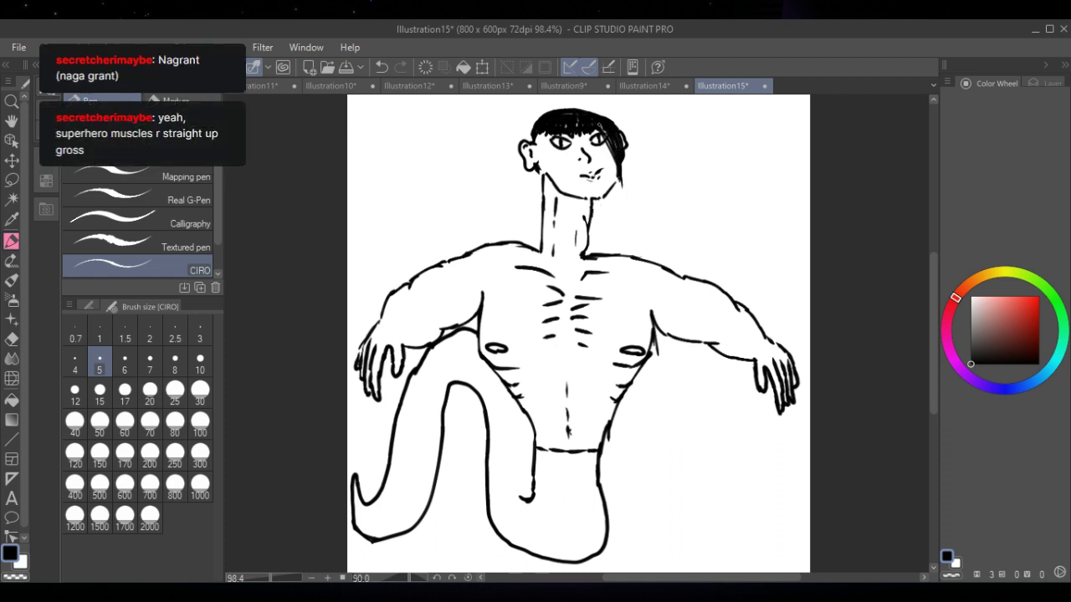
- Fill in the dark fringe over the right eye, and add a sideburn by the left ear and a short line under the left eye
{"action": "left_click_drag", "start_coordinate": [599, 125], "coordinate": [617, 174]}
{"action": "mouse_move", "coordinate": [592, 127]}
{"action": "left_mouse_down"}
{"action": "mouse_move", "coordinate": [614, 174]}
{"action": "mouse_move", "coordinate": [607, 160]}
{"action": "left_mouse_up"}
{"action": "mouse_move", "coordinate": [596, 147]}
{"action": "left_mouse_down"}
{"action": "mouse_move", "coordinate": [617, 182]}
{"action": "mouse_move", "coordinate": [614, 173]}
{"action": "left_mouse_up"}
{"action": "mouse_move", "coordinate": [606, 162]}
{"action": "left_mouse_down"}
{"action": "mouse_move", "coordinate": [619, 195]}
{"action": "mouse_move", "coordinate": [625, 172]}
{"action": "mouse_move", "coordinate": [616, 181]}
{"action": "left_mouse_up"}
{"action": "left_click_drag", "start_coordinate": [619, 174], "coordinate": [620, 188]}
{"action": "left_click_drag", "start_coordinate": [619, 128], "coordinate": [617, 145]}
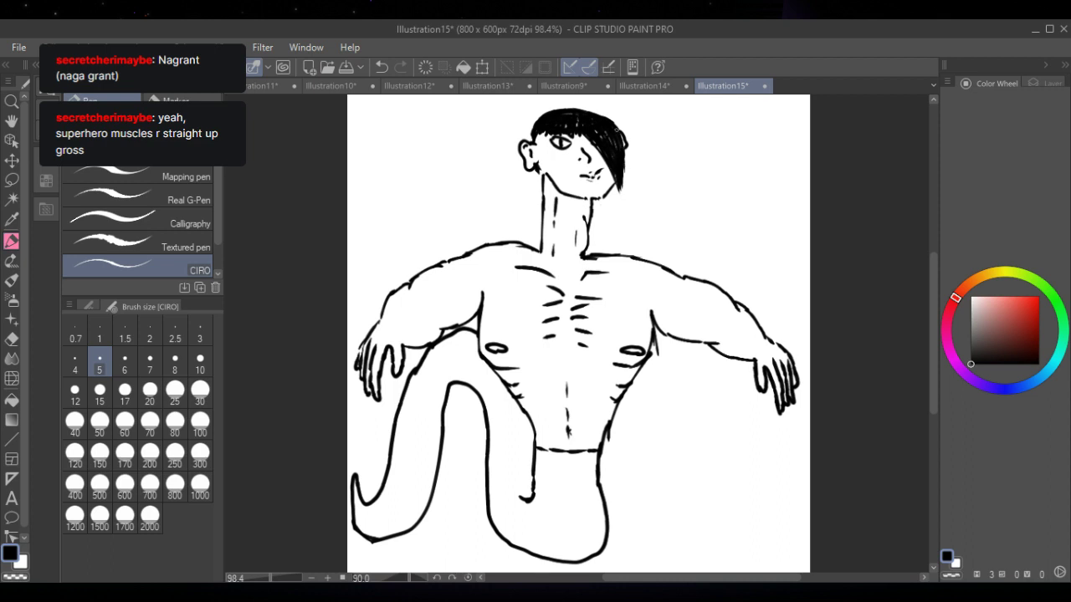
{"action": "mouse_move", "coordinate": [533, 128]}
{"action": "left_mouse_down"}
{"action": "mouse_move", "coordinate": [543, 184]}
{"action": "mouse_move", "coordinate": [536, 178]}
{"action": "left_mouse_up"}
{"action": "left_click_drag", "start_coordinate": [555, 160], "coordinate": [576, 182]}
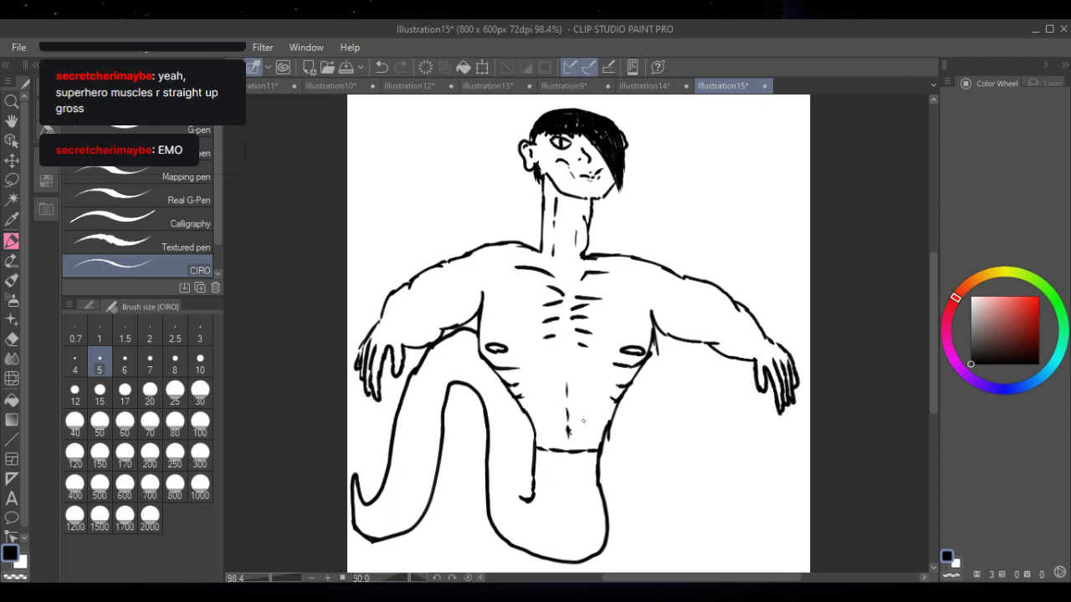
- Cover the whole snake tail with irregular curved scale lines, from the waist down to the tip
{"action": "mouse_move", "coordinate": [571, 450]}
{"action": "left_mouse_down"}
{"action": "mouse_move", "coordinate": [584, 497]}
{"action": "mouse_move", "coordinate": [605, 505]}
{"action": "mouse_move", "coordinate": [559, 499]}
{"action": "mouse_move", "coordinate": [521, 520]}
{"action": "mouse_move", "coordinate": [511, 548]}
{"action": "left_mouse_up"}
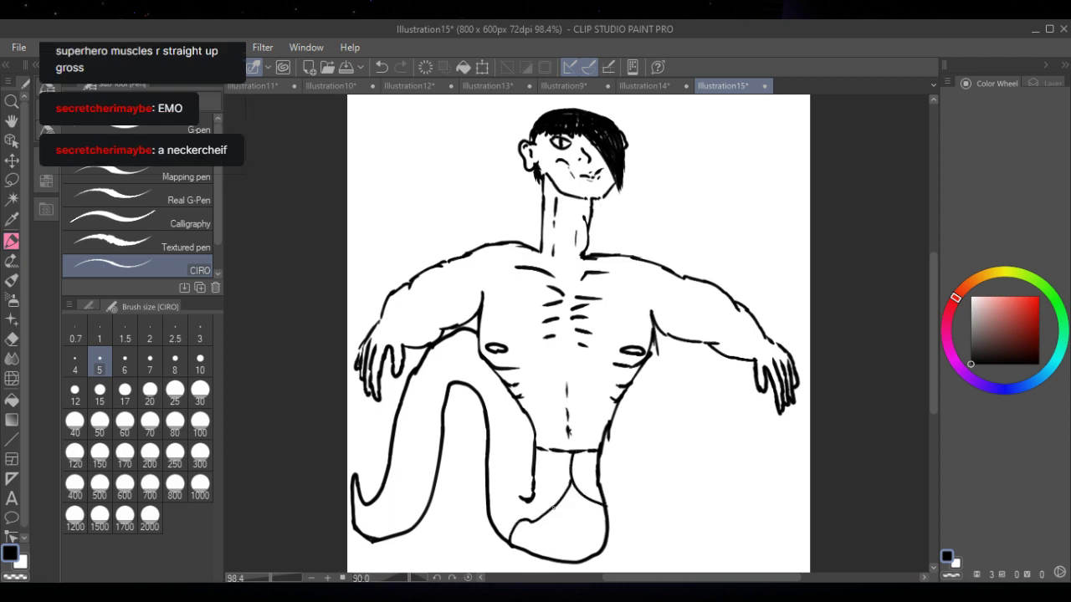
{"action": "left_click_drag", "start_coordinate": [556, 520], "coordinate": [577, 554]}
{"action": "mouse_move", "coordinate": [558, 496]}
{"action": "left_mouse_down"}
{"action": "mouse_move", "coordinate": [490, 483]}
{"action": "mouse_move", "coordinate": [521, 449]}
{"action": "mouse_move", "coordinate": [511, 456]}
{"action": "mouse_move", "coordinate": [524, 457]}
{"action": "mouse_move", "coordinate": [522, 517]}
{"action": "left_mouse_up"}
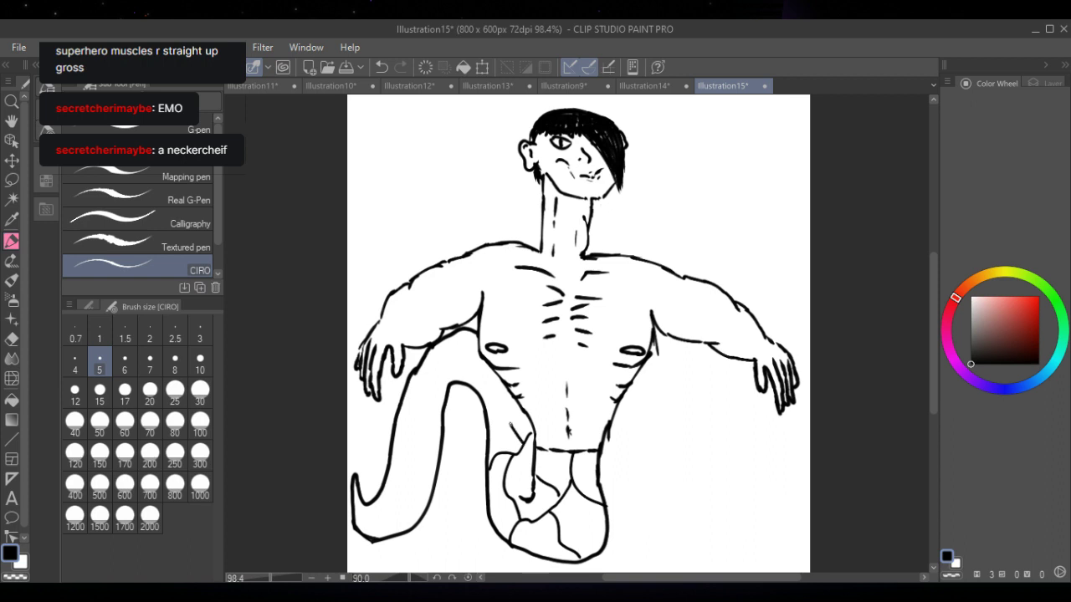
{"action": "mouse_move", "coordinate": [512, 425]}
{"action": "left_mouse_down"}
{"action": "mouse_move", "coordinate": [505, 385]}
{"action": "mouse_move", "coordinate": [474, 390]}
{"action": "left_mouse_up"}
{"action": "mouse_move", "coordinate": [454, 339]}
{"action": "left_mouse_down"}
{"action": "mouse_move", "coordinate": [460, 358]}
{"action": "mouse_move", "coordinate": [489, 367]}
{"action": "mouse_move", "coordinate": [450, 357]}
{"action": "mouse_move", "coordinate": [412, 374]}
{"action": "mouse_move", "coordinate": [438, 428]}
{"action": "mouse_move", "coordinate": [427, 374]}
{"action": "left_mouse_up"}
{"action": "mouse_move", "coordinate": [396, 421]}
{"action": "left_mouse_down"}
{"action": "mouse_move", "coordinate": [402, 475]}
{"action": "mouse_move", "coordinate": [376, 493]}
{"action": "mouse_move", "coordinate": [399, 500]}
{"action": "mouse_move", "coordinate": [408, 528]}
{"action": "mouse_move", "coordinate": [412, 494]}
{"action": "mouse_move", "coordinate": [435, 468]}
{"action": "mouse_move", "coordinate": [422, 443]}
{"action": "mouse_move", "coordinate": [428, 404]}
{"action": "left_mouse_up"}
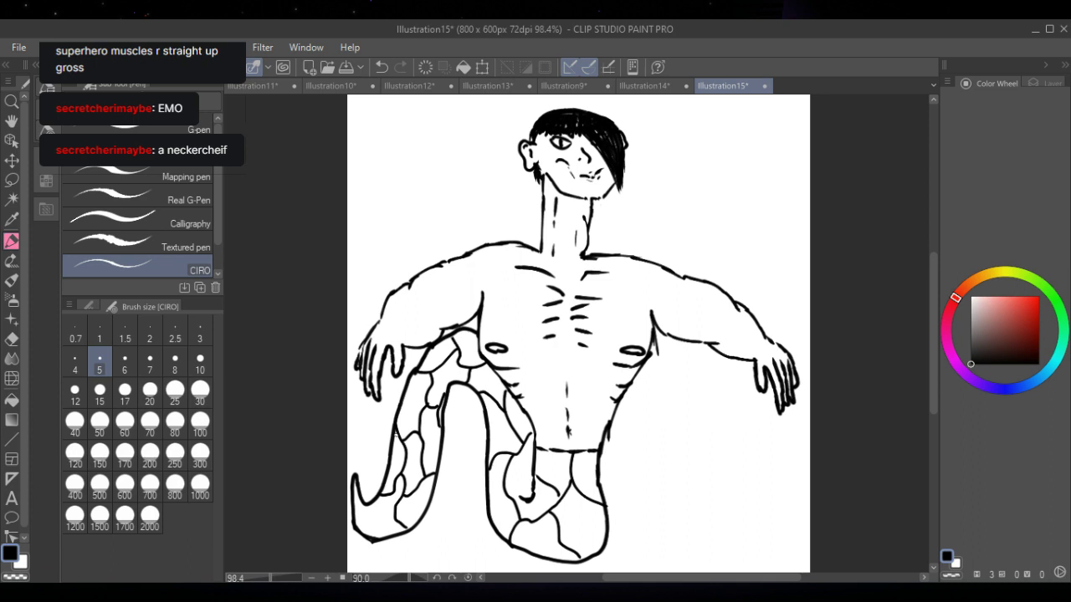
{"action": "mouse_move", "coordinate": [373, 499]}
{"action": "left_mouse_down"}
{"action": "mouse_move", "coordinate": [356, 527]}
{"action": "mouse_move", "coordinate": [379, 520]}
{"action": "mouse_move", "coordinate": [391, 537]}
{"action": "left_mouse_up"}
{"action": "mouse_move", "coordinate": [570, 491]}
{"action": "left_mouse_down"}
{"action": "mouse_move", "coordinate": [562, 540]}
{"action": "mouse_move", "coordinate": [584, 527]}
{"action": "mouse_move", "coordinate": [604, 537]}
{"action": "left_mouse_up"}
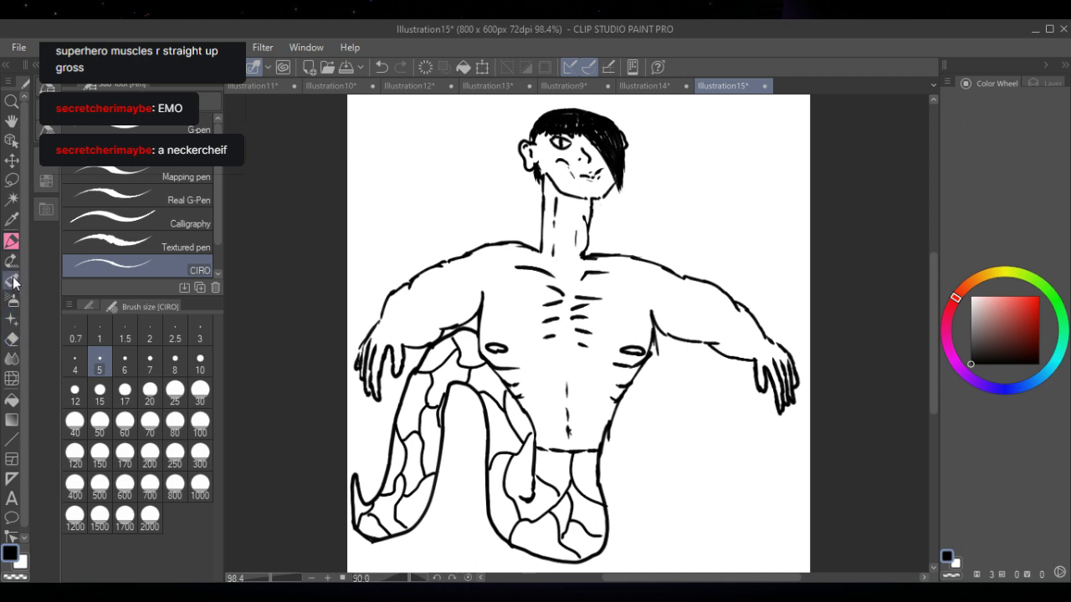
- Draw a V-shaped neckerchief with a knot at the left of the neck, and erase stray marks around it with the Hard eraser
{"action": "mouse_move", "coordinate": [540, 259]}
{"action": "left_mouse_down"}
{"action": "mouse_move", "coordinate": [570, 297]}
{"action": "mouse_move", "coordinate": [597, 256]}
{"action": "left_mouse_up"}
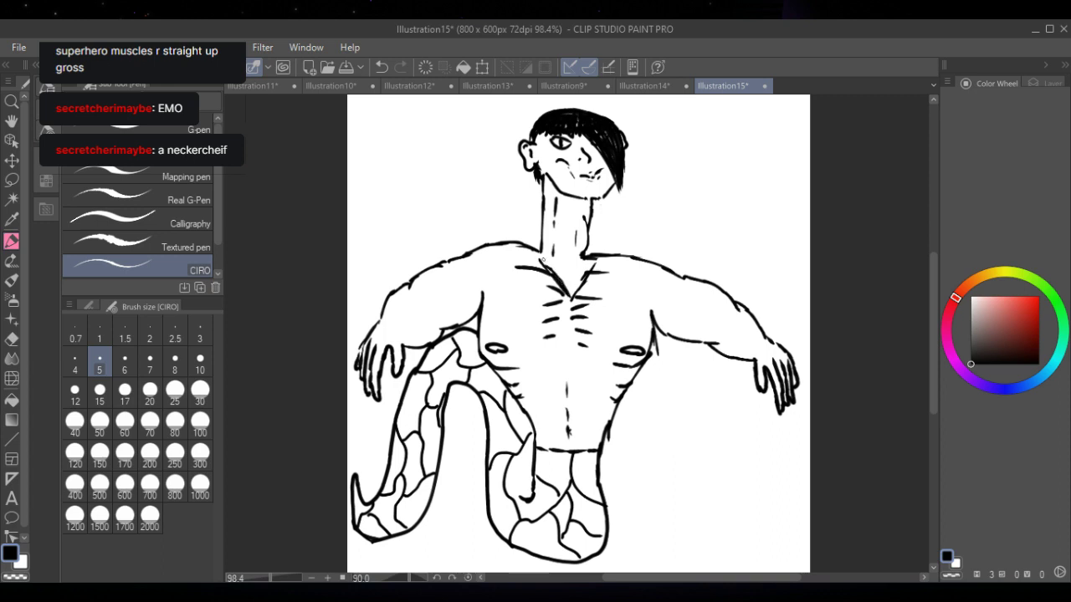
{"action": "mouse_move", "coordinate": [532, 242]}
{"action": "left_mouse_down"}
{"action": "mouse_move", "coordinate": [583, 251]}
{"action": "mouse_move", "coordinate": [533, 240]}
{"action": "mouse_move", "coordinate": [531, 204]}
{"action": "mouse_move", "coordinate": [530, 236]}
{"action": "mouse_move", "coordinate": [519, 233]}
{"action": "mouse_move", "coordinate": [527, 220]}
{"action": "mouse_move", "coordinate": [506, 236]}
{"action": "mouse_move", "coordinate": [518, 227]}
{"action": "left_mouse_up"}
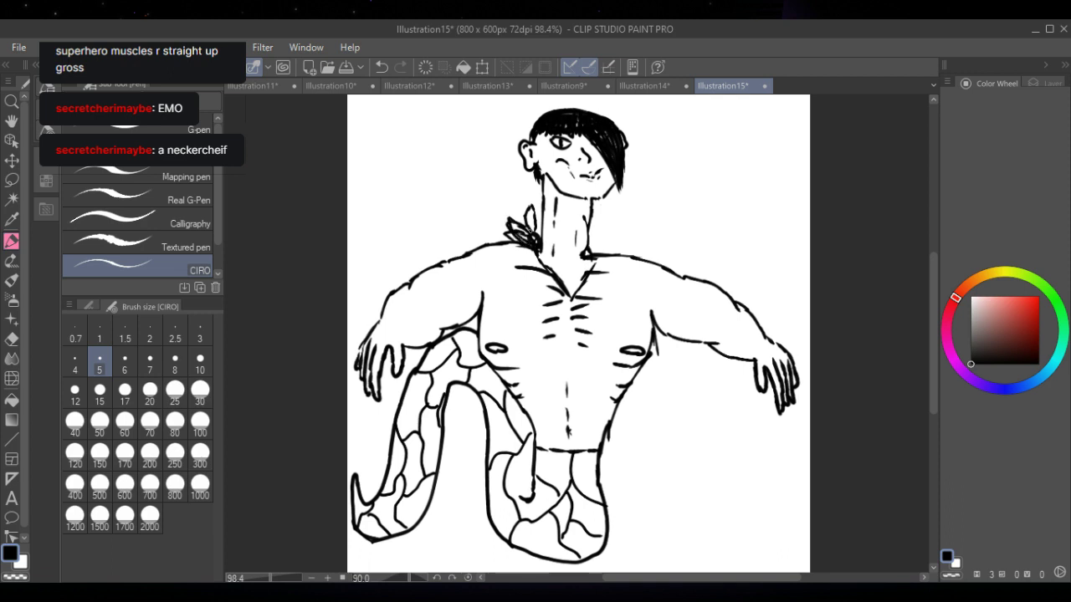
{"action": "key", "text": "e"}
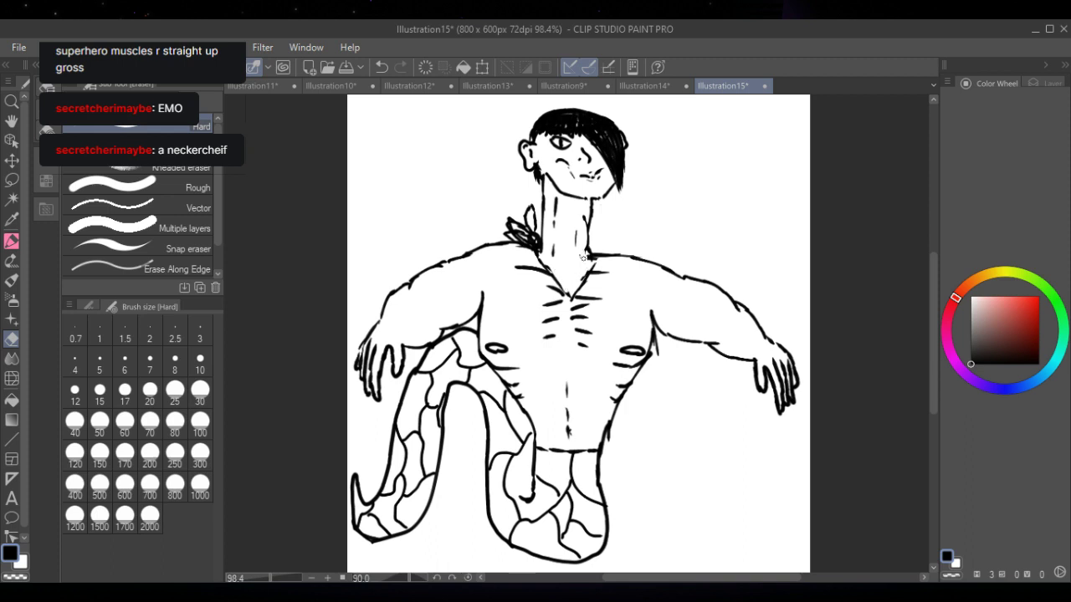
{"action": "left_click_drag", "start_coordinate": [584, 257], "coordinate": [582, 275]}
{"action": "left_click_drag", "start_coordinate": [506, 239], "coordinate": [514, 220]}
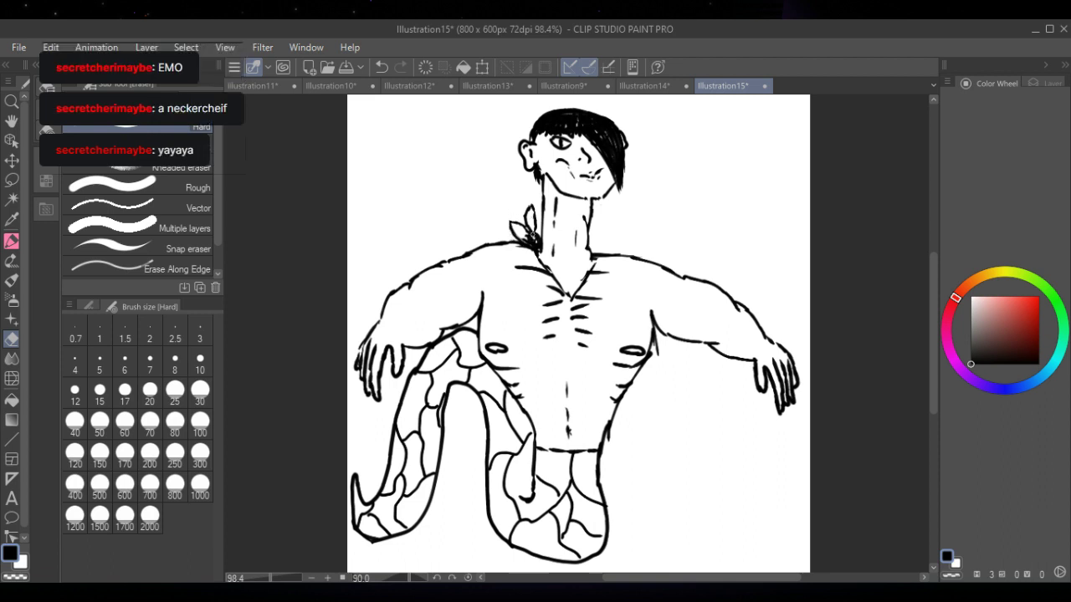
- Draw the neckerchief's upper edge and fold lines with the CIRO pen, and add the missing scale lines near the top of the tail
{"action": "left_click", "coordinate": [11, 241]}
{"action": "mouse_move", "coordinate": [555, 246]}
{"action": "left_mouse_down"}
{"action": "mouse_move", "coordinate": [597, 251]}
{"action": "mouse_move", "coordinate": [592, 265]}
{"action": "mouse_move", "coordinate": [597, 253]}
{"action": "left_mouse_up"}
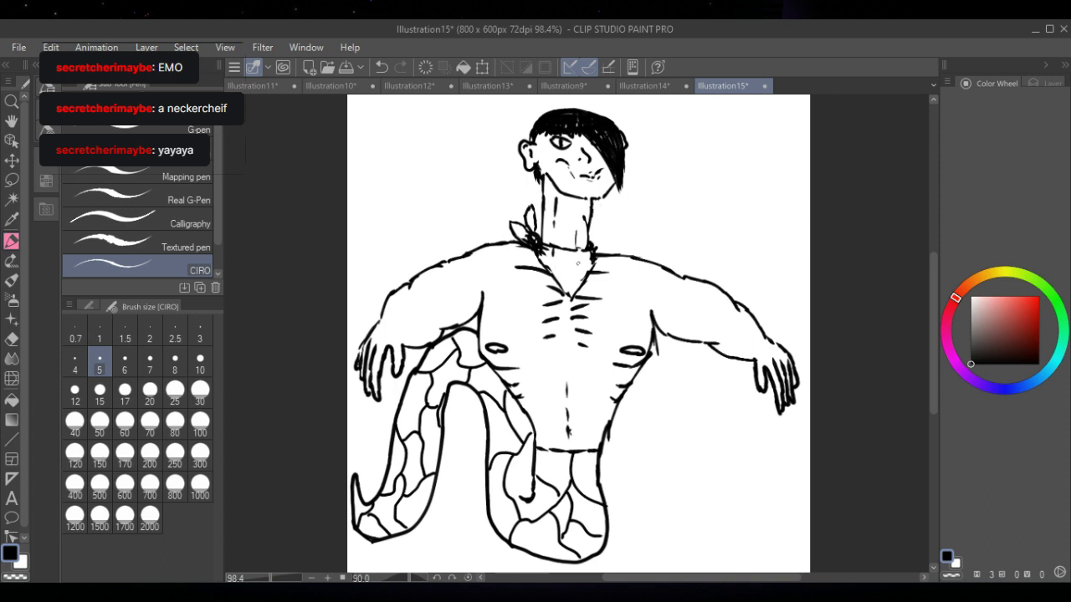
{"action": "left_click_drag", "start_coordinate": [572, 295], "coordinate": [550, 274]}
{"action": "mouse_move", "coordinate": [554, 265]}
{"action": "left_mouse_down"}
{"action": "mouse_move", "coordinate": [562, 279]}
{"action": "mouse_move", "coordinate": [572, 254]}
{"action": "mouse_move", "coordinate": [584, 263]}
{"action": "left_mouse_up"}
{"action": "mouse_move", "coordinate": [517, 227]}
{"action": "left_mouse_down"}
{"action": "mouse_move", "coordinate": [526, 240]}
{"action": "mouse_move", "coordinate": [535, 217]}
{"action": "left_mouse_up"}
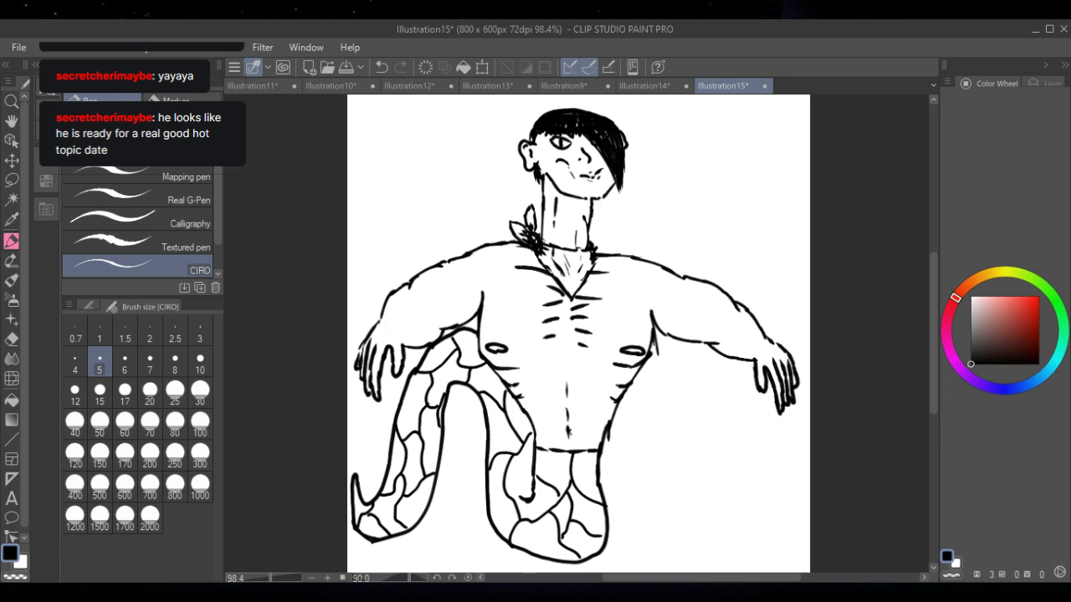
{"action": "mouse_move", "coordinate": [541, 241]}
{"action": "left_mouse_down"}
{"action": "mouse_move", "coordinate": [585, 248]}
{"action": "mouse_move", "coordinate": [588, 236]}
{"action": "mouse_move", "coordinate": [599, 256]}
{"action": "left_mouse_up"}
{"action": "left_click_drag", "start_coordinate": [530, 497], "coordinate": [536, 517]}
{"action": "left_click_drag", "start_coordinate": [530, 477], "coordinate": [502, 478]}
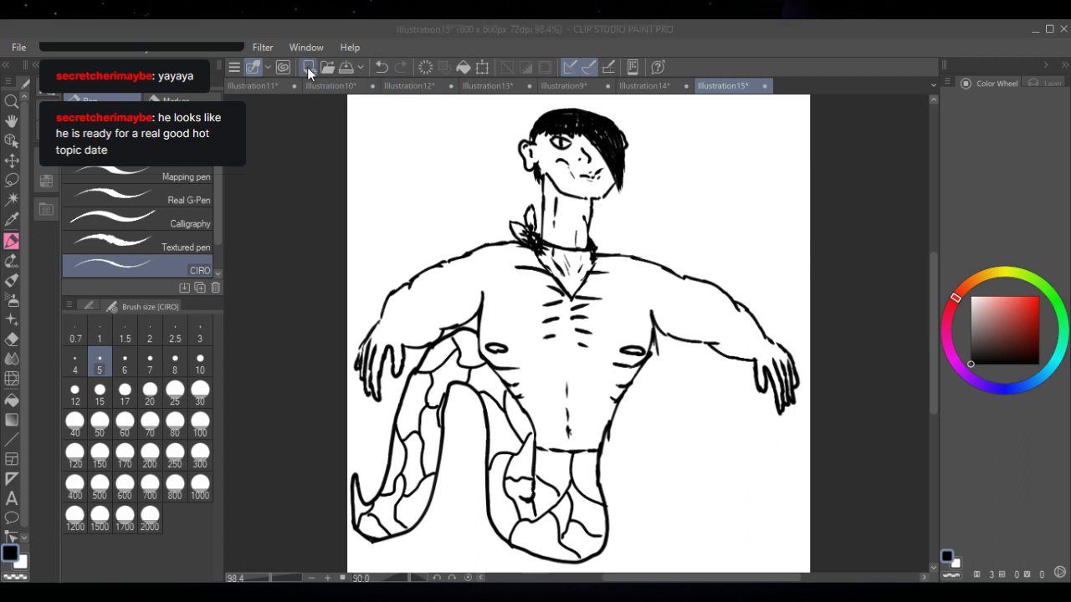
- Create a new 800 x 600 px, 72 dpi illustration and sketch a long, slightly rising action line with a head circle at its right end
{"action": "key", "text": "Return"}
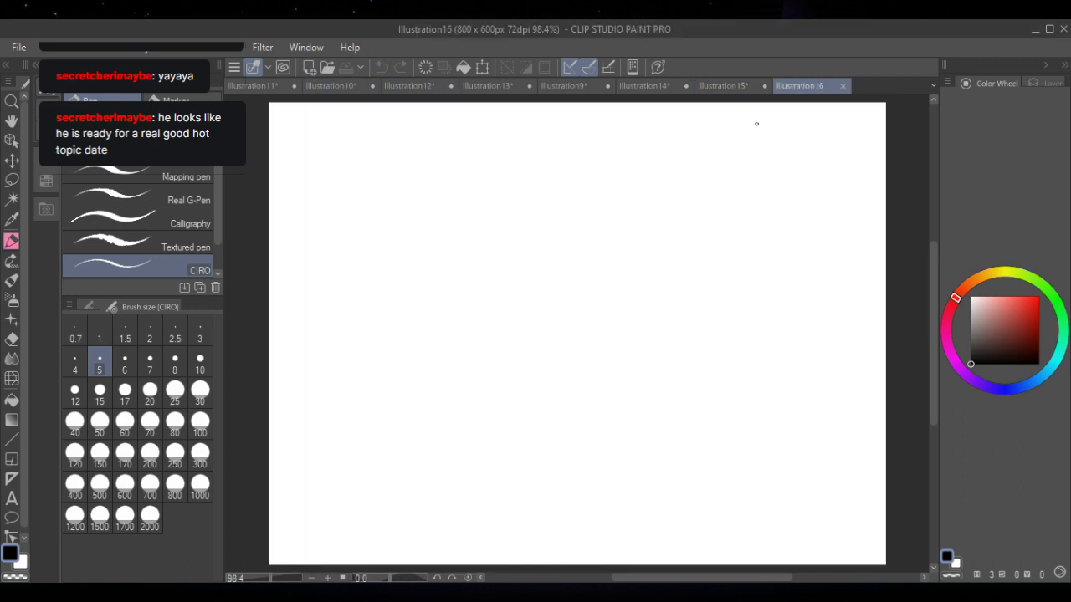
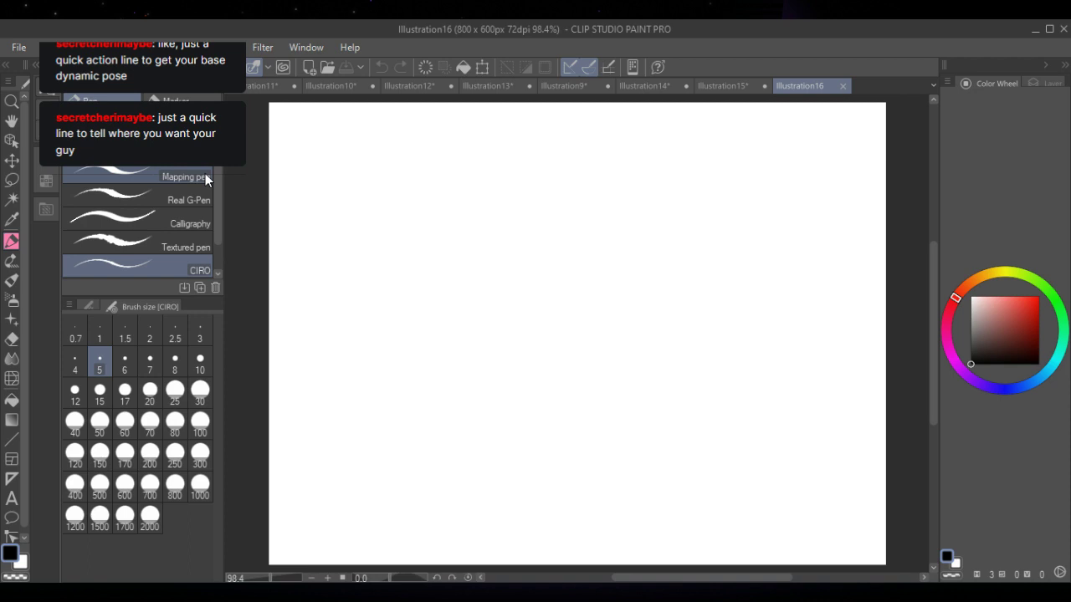
{"action": "left_click_drag", "start_coordinate": [348, 430], "coordinate": [716, 384]}
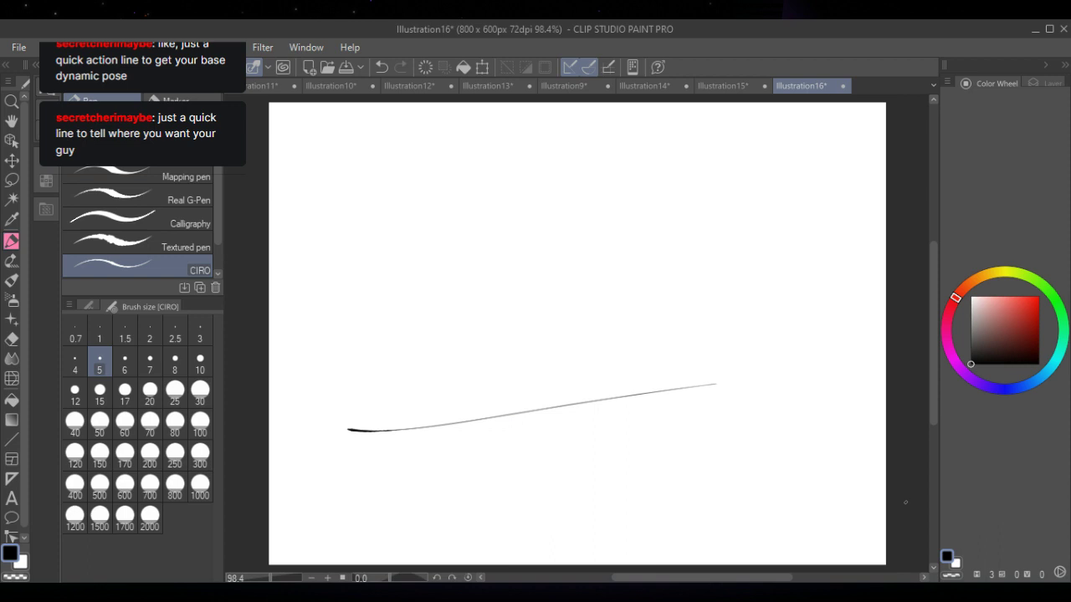
{"action": "mouse_move", "coordinate": [789, 370]}
{"action": "left_mouse_down"}
{"action": "mouse_move", "coordinate": [795, 433]}
{"action": "mouse_move", "coordinate": [794, 358]}
{"action": "left_mouse_up"}
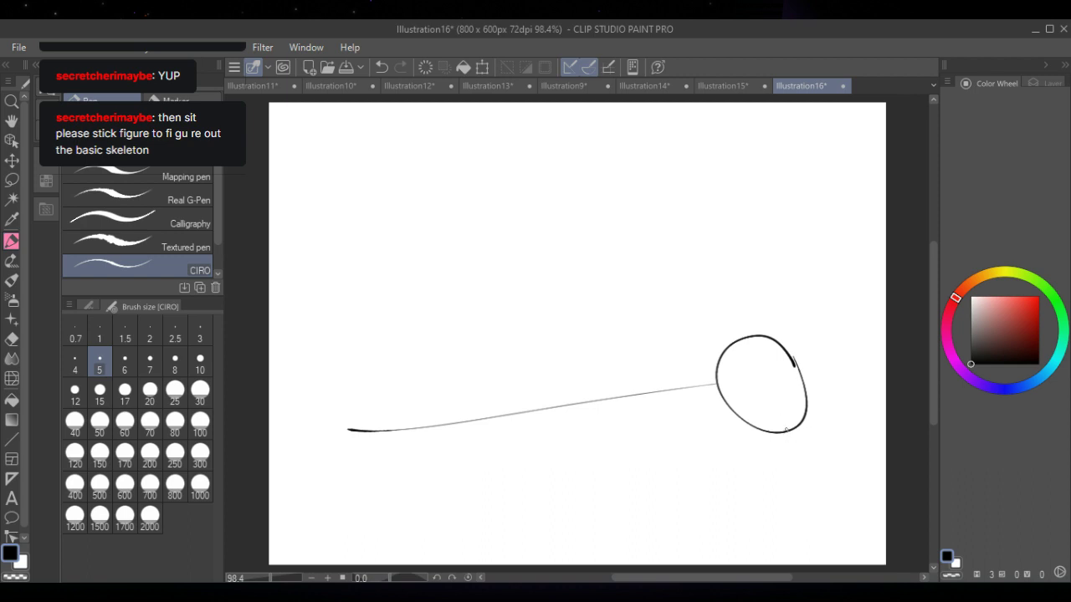
- Look through the hand studies and character drawings in the other open illustrations, and return to Illustration16
{"action": "left_click", "coordinate": [422, 80]}
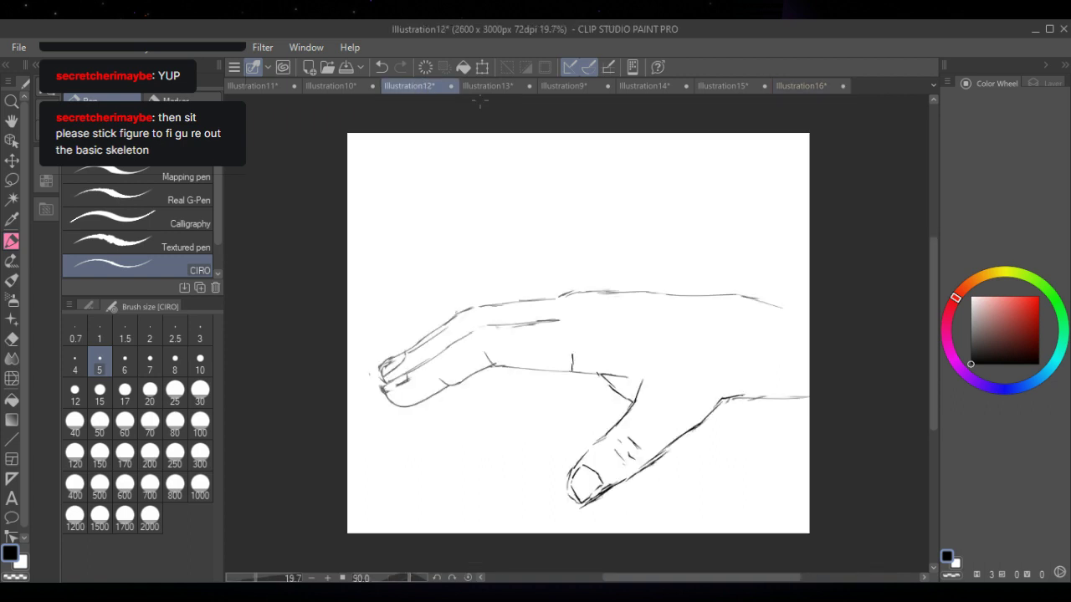
{"action": "left_click", "coordinate": [346, 89]}
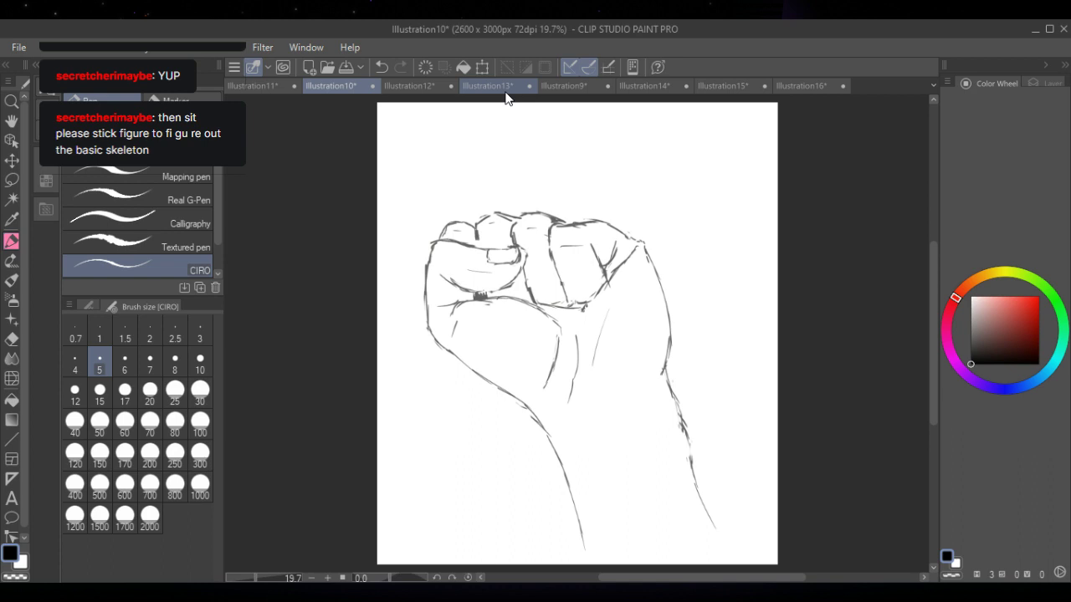
{"action": "left_click", "coordinate": [267, 88]}
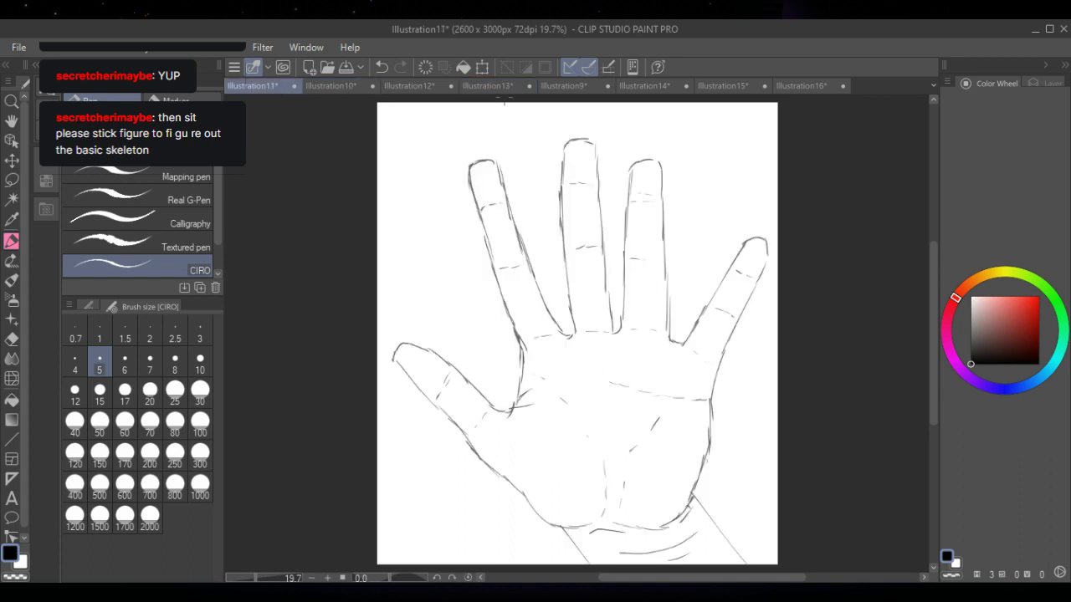
{"action": "left_click", "coordinate": [506, 87]}
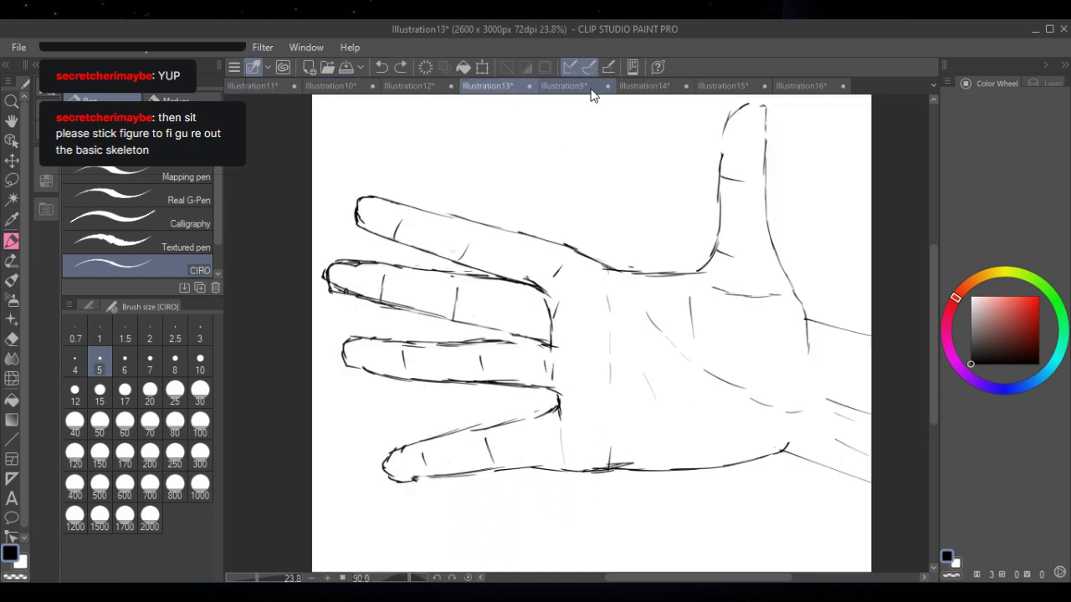
{"action": "left_click", "coordinate": [585, 88]}
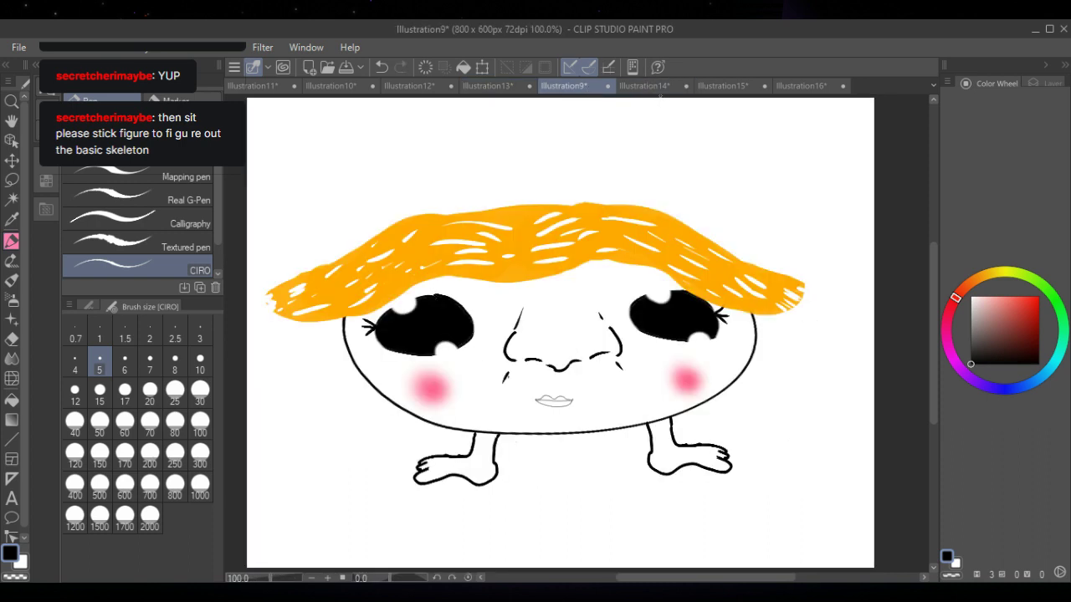
{"action": "left_click", "coordinate": [648, 87]}
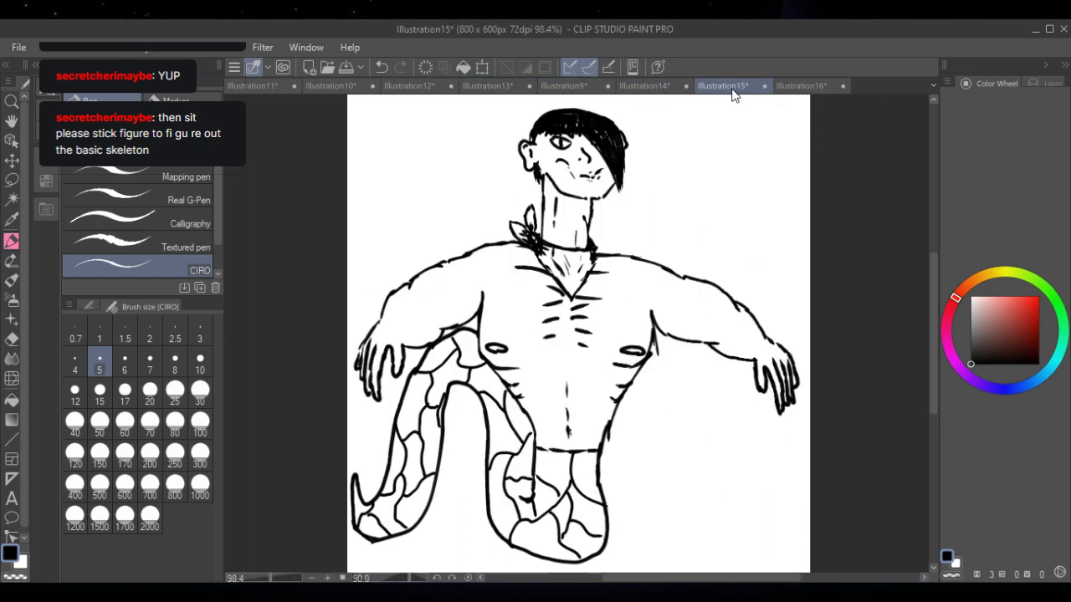
{"action": "left_click", "coordinate": [801, 86]}
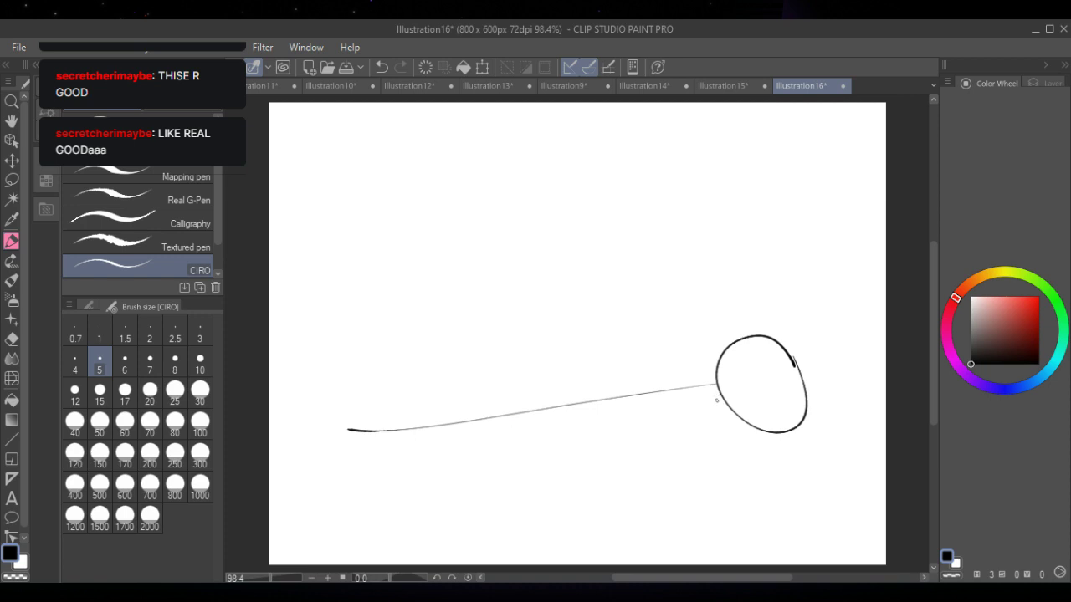
- Draw a dark neck stroke joining the head circle to the action line
{"action": "left_click_drag", "start_coordinate": [717, 384], "coordinate": [698, 386]}
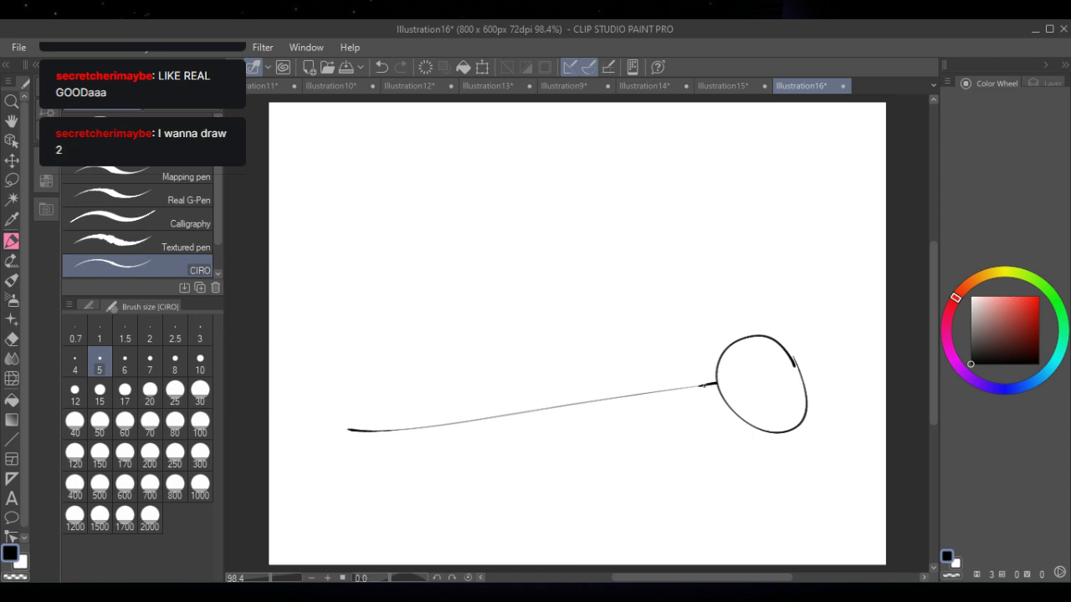
{"action": "left_click_drag", "start_coordinate": [705, 385], "coordinate": [671, 394]}
{"action": "left_click_drag", "start_coordinate": [686, 389], "coordinate": [696, 410]}
{"action": "mouse_move", "coordinate": [704, 425]}
{"action": "left_mouse_down"}
{"action": "mouse_move", "coordinate": [697, 450]}
{"action": "mouse_move", "coordinate": [728, 414]}
{"action": "mouse_move", "coordinate": [669, 351]}
{"action": "mouse_move", "coordinate": [657, 316]}
{"action": "mouse_move", "coordinate": [632, 312]}
{"action": "mouse_move", "coordinate": [661, 293]}
{"action": "mouse_move", "coordinate": [679, 299]}
{"action": "left_mouse_up"}
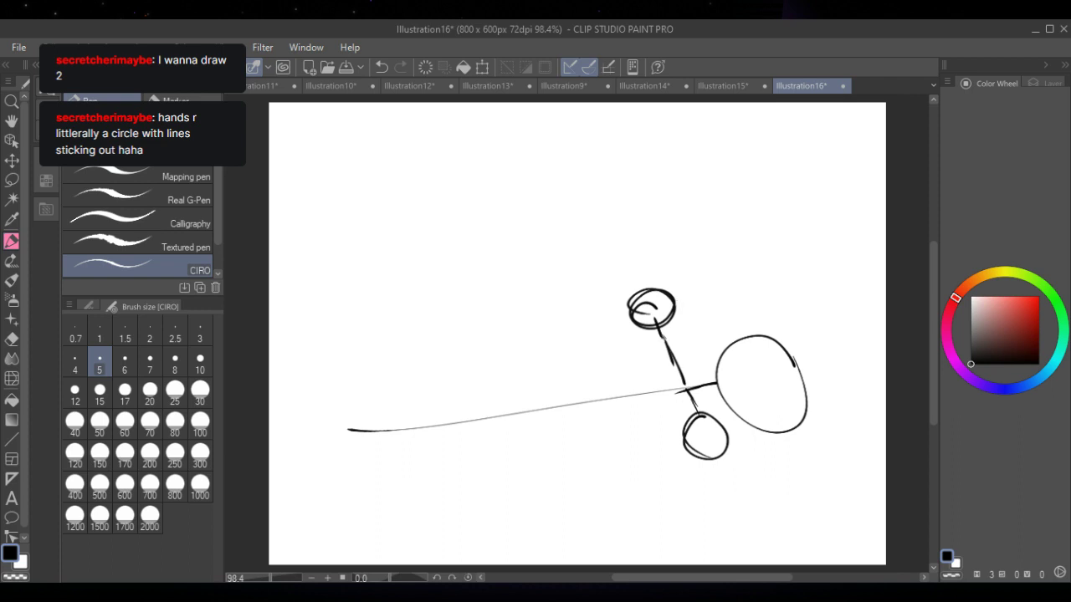
{"action": "left_click", "coordinate": [382, 67]}
{"action": "left_click", "coordinate": [378, 65]}
{"action": "left_click", "coordinate": [378, 65]}
{"action": "left_click", "coordinate": [380, 66]}
{"action": "left_click", "coordinate": [381, 66]}
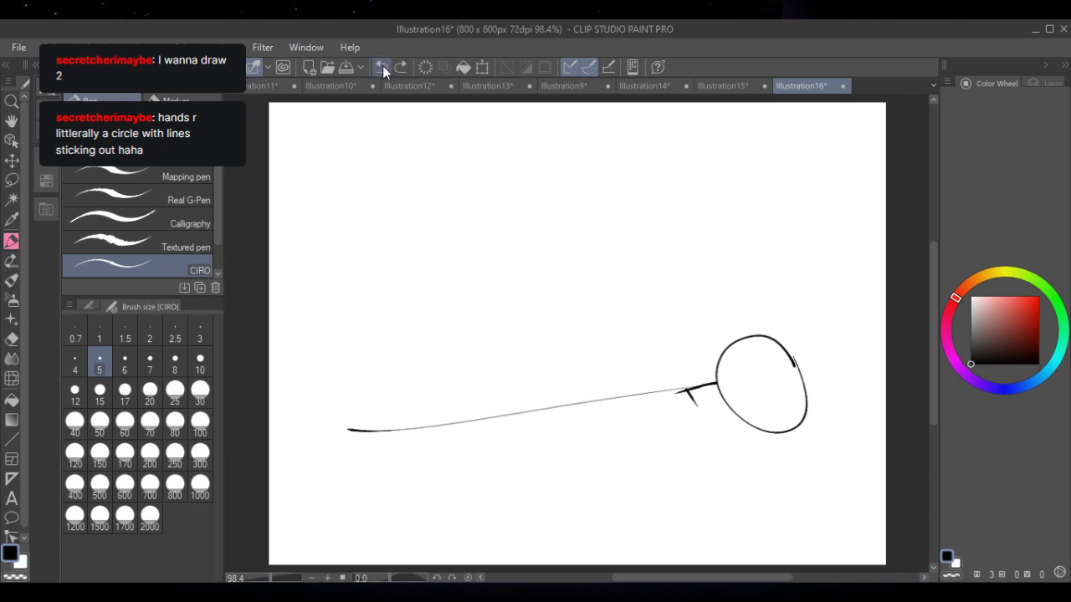
{"action": "left_click", "coordinate": [383, 65]}
- Draw a slanted shoulder line through the base of the neck with a circle at each end
{"action": "mouse_move", "coordinate": [685, 391]}
{"action": "left_mouse_down"}
{"action": "mouse_move", "coordinate": [696, 463]}
{"action": "mouse_move", "coordinate": [709, 432]}
{"action": "left_mouse_up"}
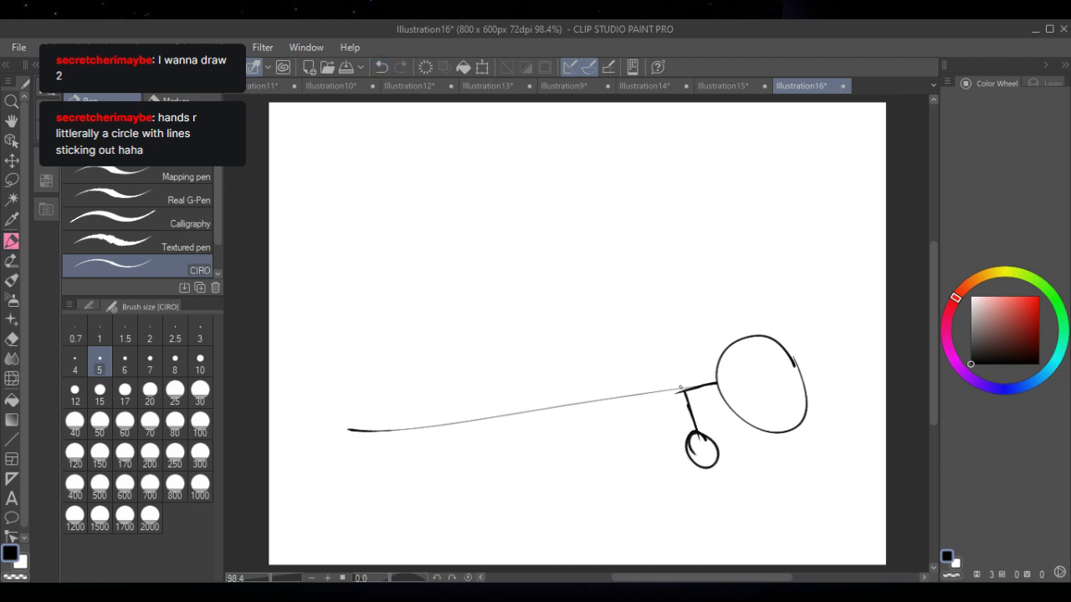
{"action": "mouse_move", "coordinate": [680, 389]}
{"action": "left_mouse_down"}
{"action": "mouse_move", "coordinate": [648, 314]}
{"action": "mouse_move", "coordinate": [642, 345]}
{"action": "left_mouse_up"}
{"action": "left_click_drag", "start_coordinate": [689, 456], "coordinate": [700, 442]}
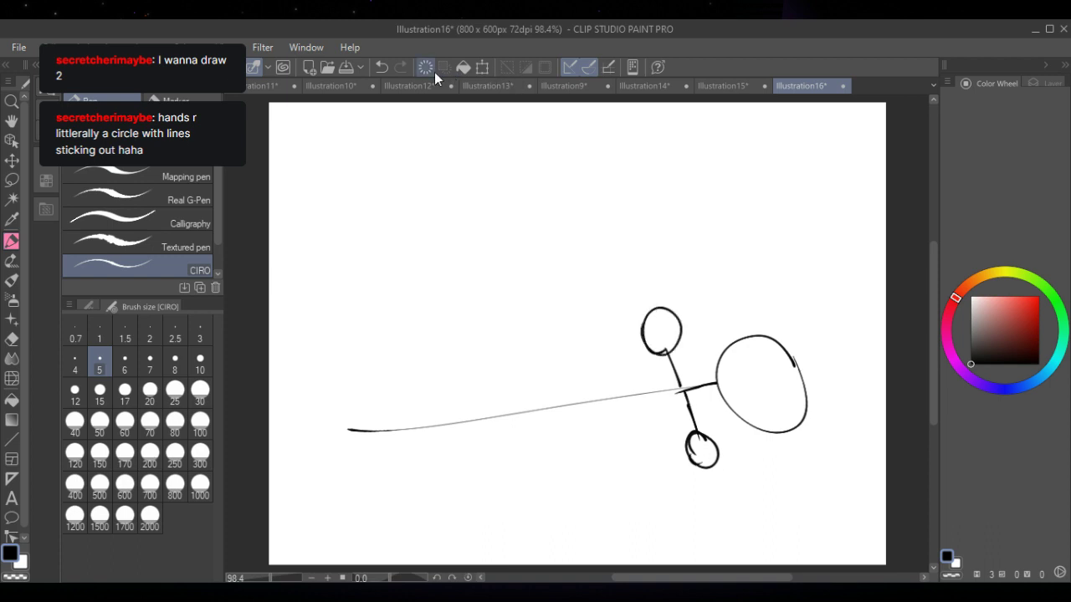
- Undo both shoulder circles and the upper half of the shoulder line, keeping the lower half
{"action": "left_click", "coordinate": [382, 69]}
{"action": "left_click", "coordinate": [382, 69]}
{"action": "left_click", "coordinate": [382, 69]}
{"action": "left_click", "coordinate": [383, 68]}
{"action": "left_click", "coordinate": [382, 69]}
{"action": "left_click", "coordinate": [382, 68]}
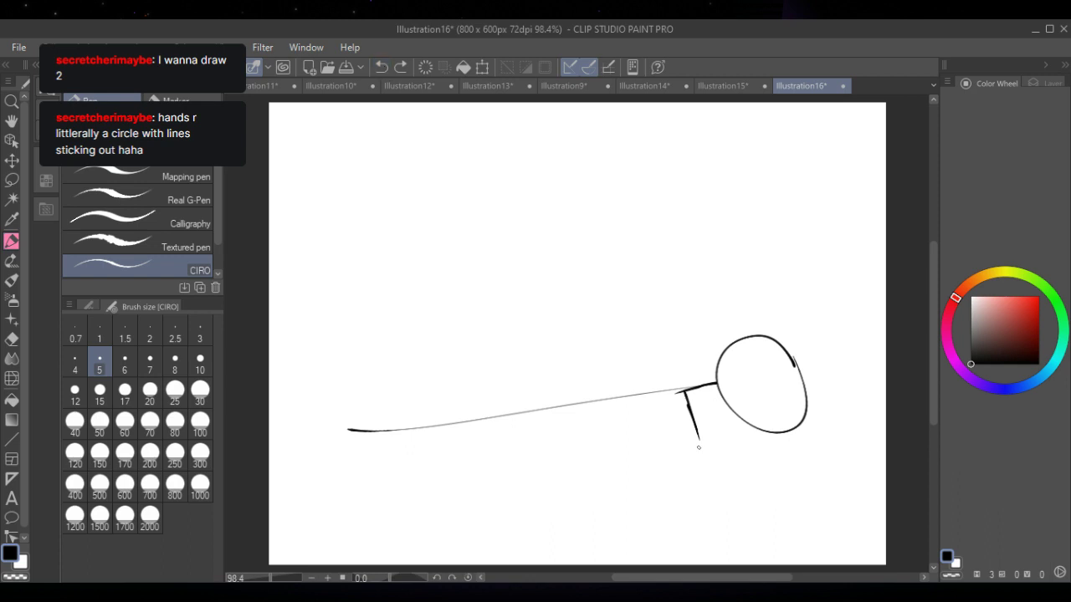
- Lengthen the lower shoulder line, redraw its upper half with a circle at each end, and sketch arm strokes from both shoulders to the head
{"action": "mouse_move", "coordinate": [695, 435]}
{"action": "left_mouse_down"}
{"action": "mouse_move", "coordinate": [701, 497]}
{"action": "mouse_move", "coordinate": [721, 484]}
{"action": "left_mouse_up"}
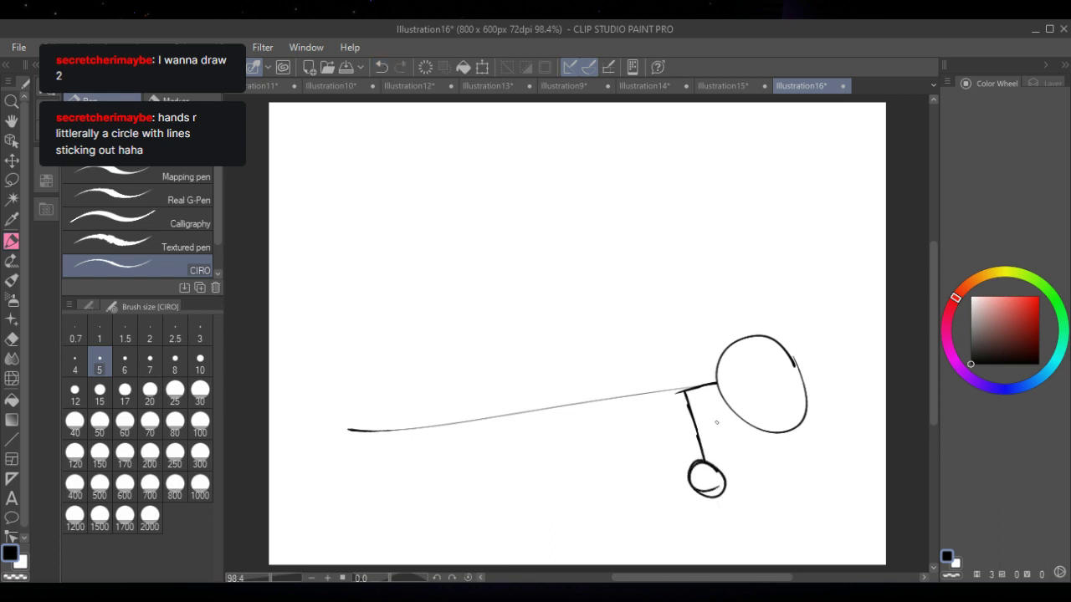
{"action": "mouse_move", "coordinate": [684, 393]}
{"action": "left_mouse_down"}
{"action": "mouse_move", "coordinate": [669, 347]}
{"action": "mouse_move", "coordinate": [676, 328]}
{"action": "mouse_move", "coordinate": [659, 332]}
{"action": "left_mouse_up"}
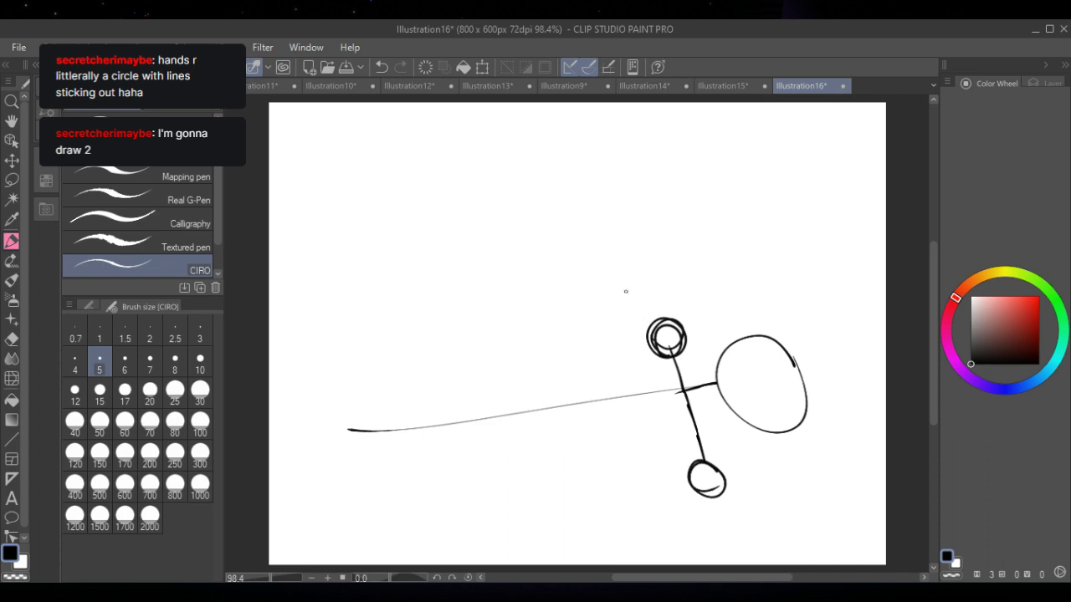
{"action": "mouse_move", "coordinate": [654, 317]}
{"action": "left_mouse_down"}
{"action": "mouse_move", "coordinate": [748, 333]}
{"action": "mouse_move", "coordinate": [717, 328]}
{"action": "left_mouse_up"}
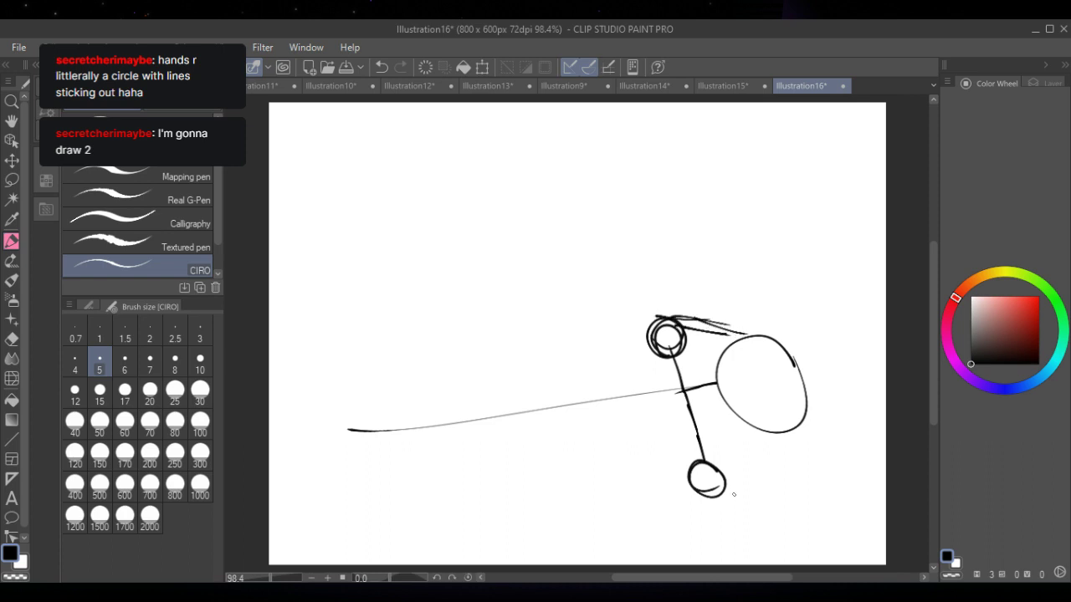
{"action": "left_click_drag", "start_coordinate": [720, 482], "coordinate": [758, 432]}
- Darken the spine from the neck to mid-body and draw a slanted hip line there with a circle at each end
{"action": "mouse_move", "coordinate": [675, 393]}
{"action": "left_mouse_down"}
{"action": "mouse_move", "coordinate": [594, 398]}
{"action": "mouse_move", "coordinate": [696, 378]}
{"action": "mouse_move", "coordinate": [545, 414]}
{"action": "left_mouse_up"}
{"action": "mouse_move", "coordinate": [634, 397]}
{"action": "left_mouse_down"}
{"action": "mouse_move", "coordinate": [546, 411]}
{"action": "mouse_move", "coordinate": [545, 456]}
{"action": "mouse_move", "coordinate": [569, 443]}
{"action": "mouse_move", "coordinate": [534, 371]}
{"action": "left_mouse_up"}
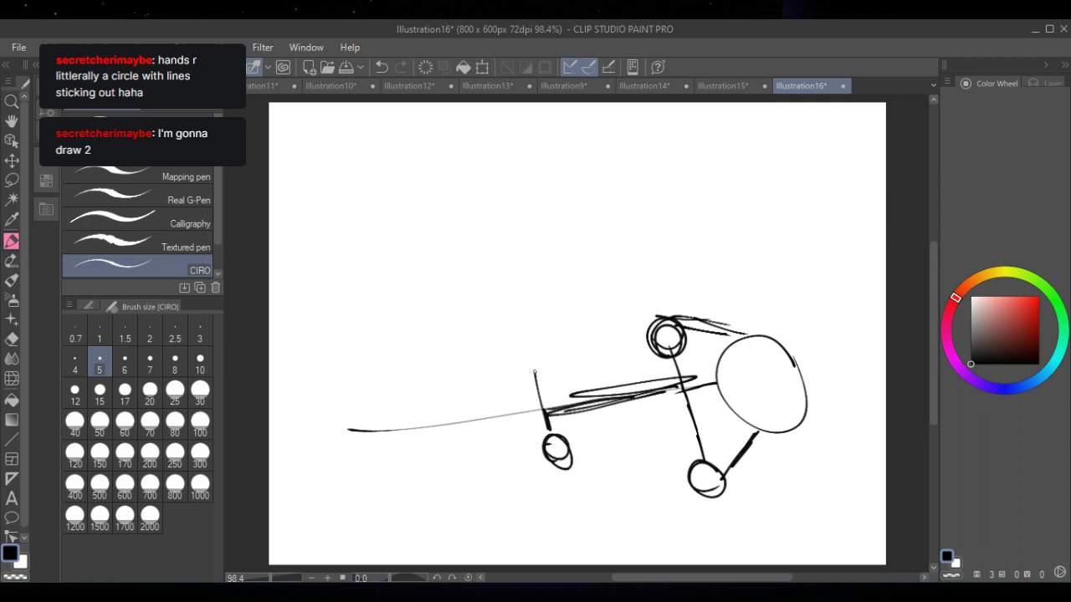
{"action": "left_click_drag", "start_coordinate": [544, 418], "coordinate": [517, 333]}
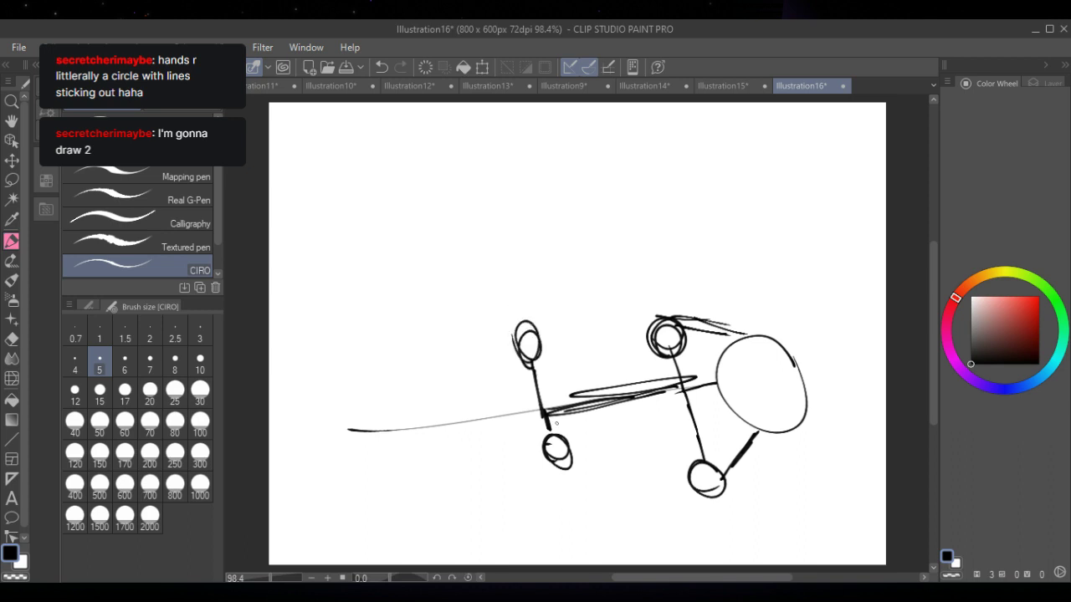
- Darken the lower hip circle and sketch torso side lines from both hips toward the shoulders
{"action": "mouse_move", "coordinate": [553, 444]}
{"action": "left_mouse_down"}
{"action": "mouse_move", "coordinate": [548, 454]}
{"action": "mouse_move", "coordinate": [562, 432]}
{"action": "mouse_move", "coordinate": [553, 451]}
{"action": "left_mouse_up"}
{"action": "mouse_move", "coordinate": [529, 355]}
{"action": "left_mouse_down"}
{"action": "mouse_move", "coordinate": [524, 325]}
{"action": "mouse_move", "coordinate": [589, 358]}
{"action": "mouse_move", "coordinate": [651, 339]}
{"action": "left_mouse_up"}
{"action": "left_click_drag", "start_coordinate": [582, 452], "coordinate": [676, 408]}
{"action": "left_click_drag", "start_coordinate": [564, 433], "coordinate": [673, 399]}
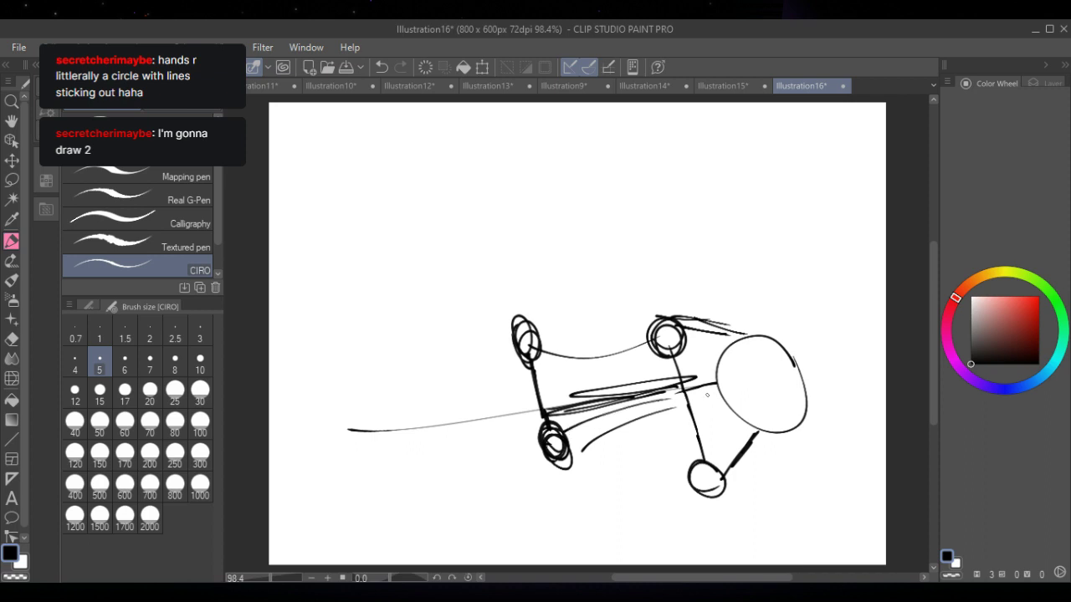
- Undo all the skeleton strokes, back to a blank canvas
{"action": "left_click", "coordinate": [380, 66]}
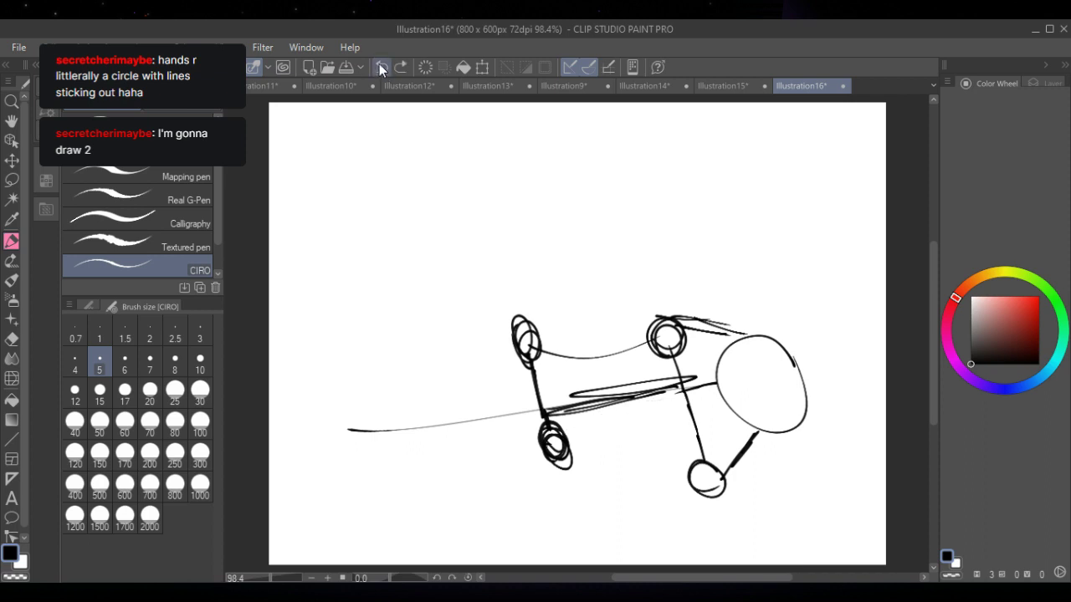
{"action": "left_click", "coordinate": [381, 66]}
{"action": "left_click", "coordinate": [381, 66]}
{"action": "left_click", "coordinate": [380, 66]}
{"action": "left_click", "coordinate": [381, 66]}
{"action": "left_click", "coordinate": [380, 66]}
{"action": "left_click", "coordinate": [381, 66]}
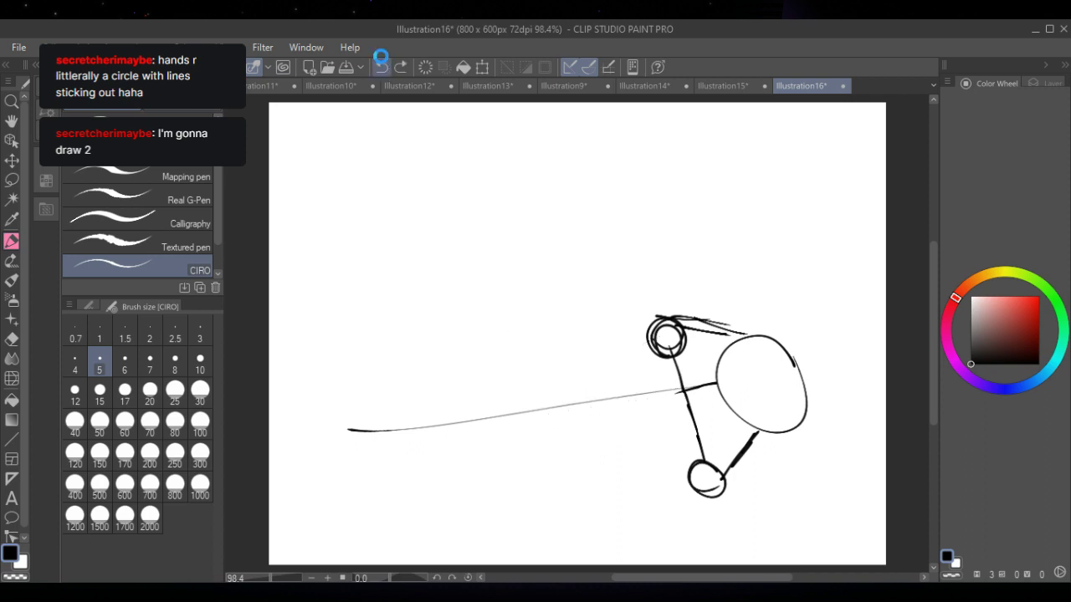
{"action": "left_click", "coordinate": [382, 63]}
{"action": "left_click", "coordinate": [382, 64]}
{"action": "left_click", "coordinate": [382, 66]}
{"action": "left_click", "coordinate": [382, 66]}
{"action": "left_click", "coordinate": [383, 66]}
{"action": "left_click", "coordinate": [382, 66]}
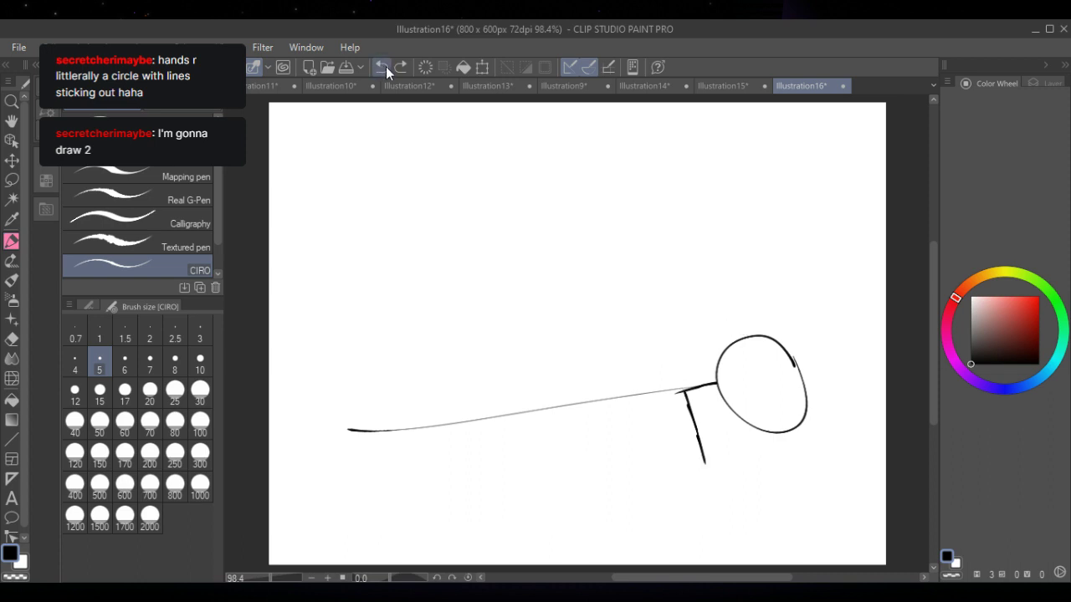
{"action": "left_click", "coordinate": [386, 66]}
{"action": "left_click", "coordinate": [385, 66]}
{"action": "left_click", "coordinate": [386, 66]}
{"action": "left_click", "coordinate": [387, 67]}
{"action": "left_click", "coordinate": [386, 66]}
{"action": "left_click", "coordinate": [387, 66]}
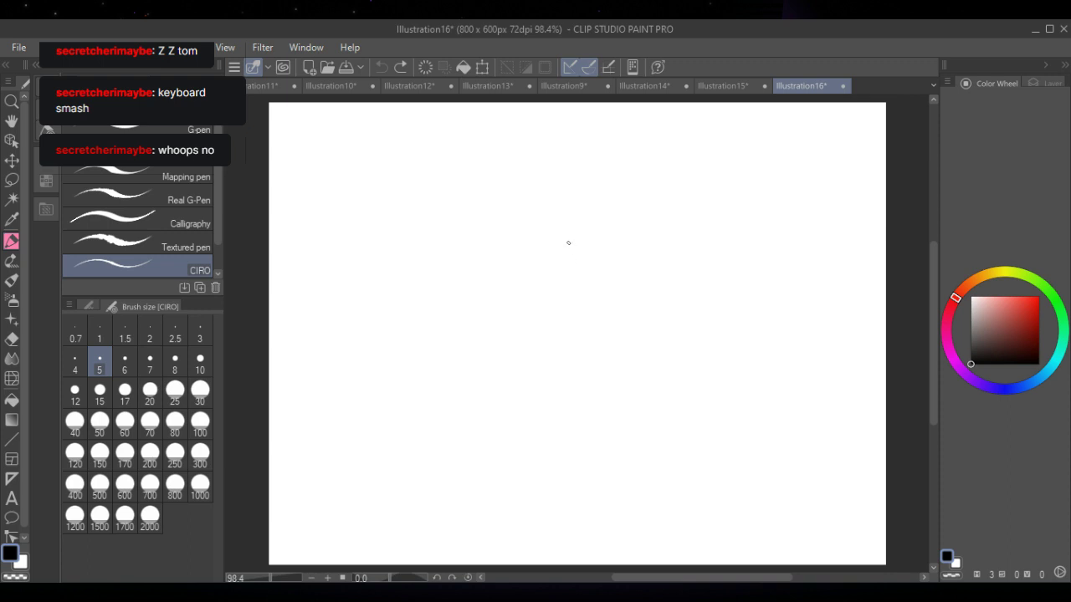
- Draw a tall, closed wavy shape and rotate it into a nearly horizontal upper gum across the middle of the canvas
{"action": "mouse_move", "coordinate": [568, 244]}
{"action": "left_mouse_down"}
{"action": "mouse_move", "coordinate": [596, 374]}
{"action": "mouse_move", "coordinate": [588, 495]}
{"action": "mouse_move", "coordinate": [597, 508]}
{"action": "left_mouse_up"}
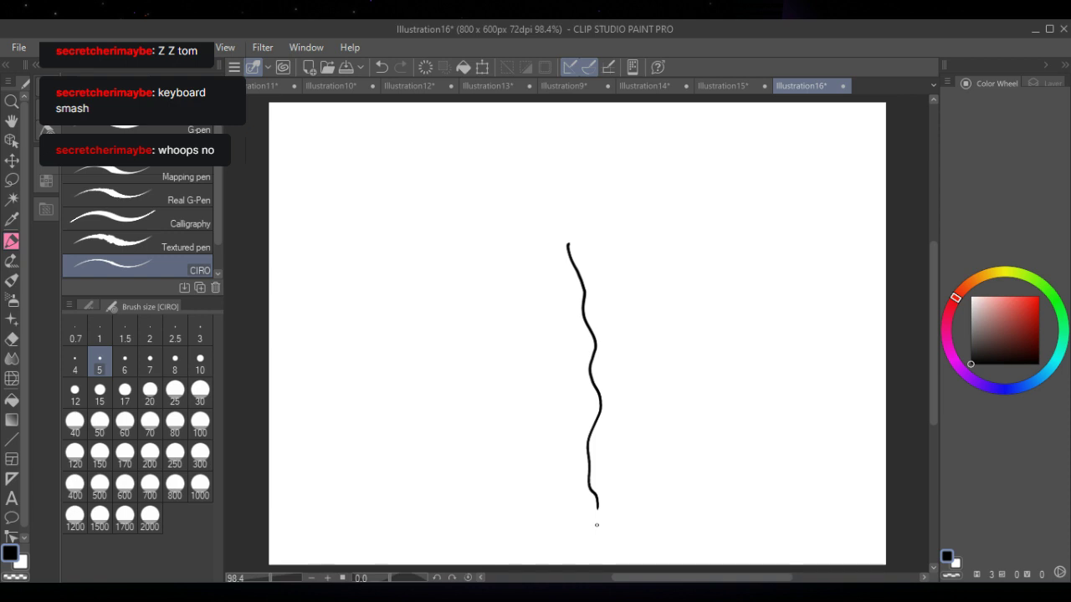
{"action": "mouse_move", "coordinate": [568, 245]}
{"action": "left_mouse_down"}
{"action": "mouse_move", "coordinate": [579, 238]}
{"action": "mouse_move", "coordinate": [642, 308]}
{"action": "mouse_move", "coordinate": [660, 411]}
{"action": "mouse_move", "coordinate": [648, 526]}
{"action": "mouse_move", "coordinate": [605, 524]}
{"action": "mouse_move", "coordinate": [596, 505]}
{"action": "left_mouse_up"}
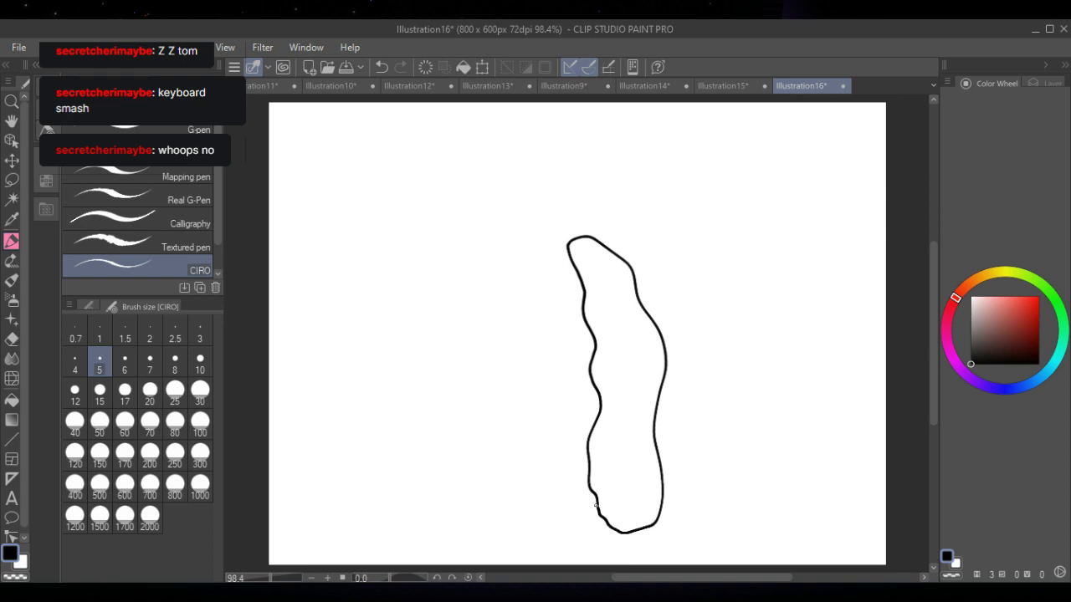
{"action": "left_click", "coordinate": [482, 67]}
{"action": "mouse_move", "coordinate": [705, 313]}
{"action": "left_mouse_down"}
{"action": "mouse_move", "coordinate": [609, 251]}
{"action": "mouse_move", "coordinate": [564, 246]}
{"action": "left_mouse_up"}
{"action": "left_click_drag", "start_coordinate": [661, 402], "coordinate": [623, 312]}
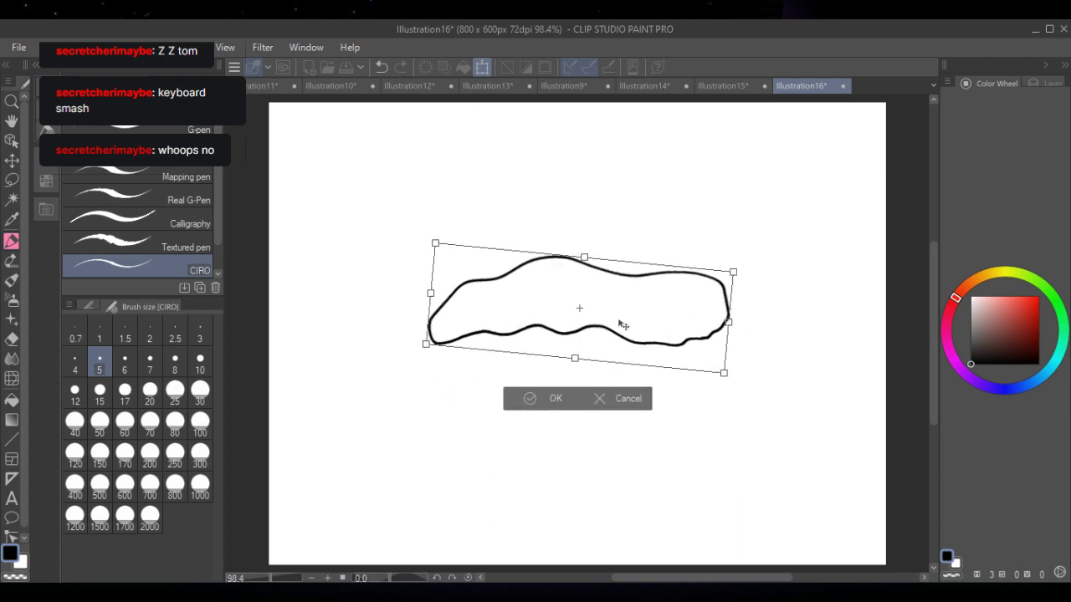
{"action": "left_click", "coordinate": [534, 404]}
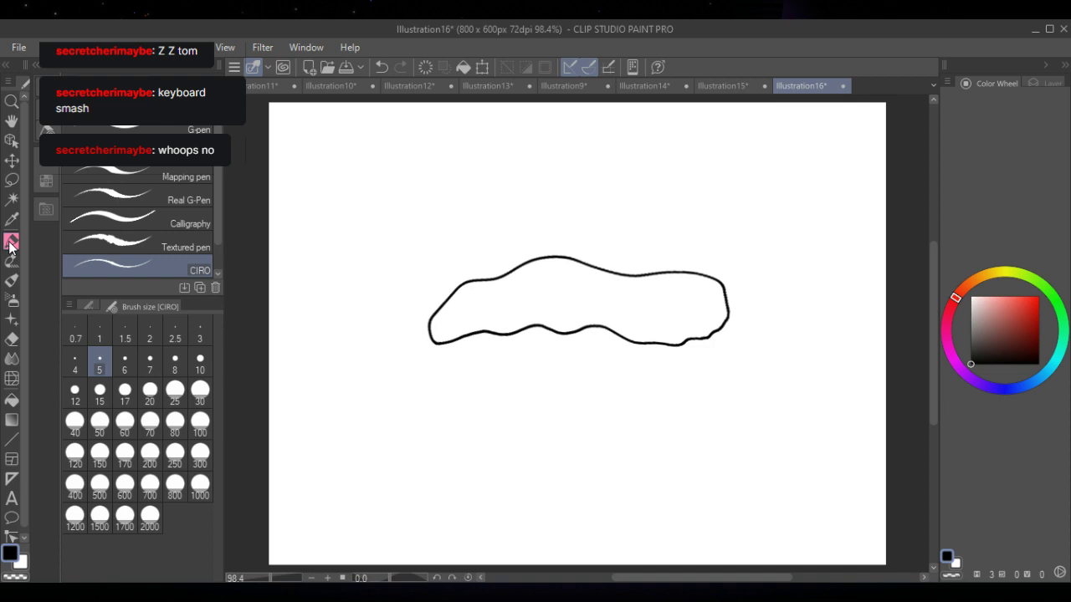
- Draw a closed wavy lower gum beneath the upper one and a row of pointed fangs hanging from the upper gum
{"action": "mouse_move", "coordinate": [440, 456]}
{"action": "left_mouse_down"}
{"action": "mouse_move", "coordinate": [483, 477]}
{"action": "mouse_move", "coordinate": [561, 464]}
{"action": "mouse_move", "coordinate": [594, 476]}
{"action": "mouse_move", "coordinate": [624, 458]}
{"action": "mouse_move", "coordinate": [711, 473]}
{"action": "mouse_move", "coordinate": [741, 448]}
{"action": "left_mouse_up"}
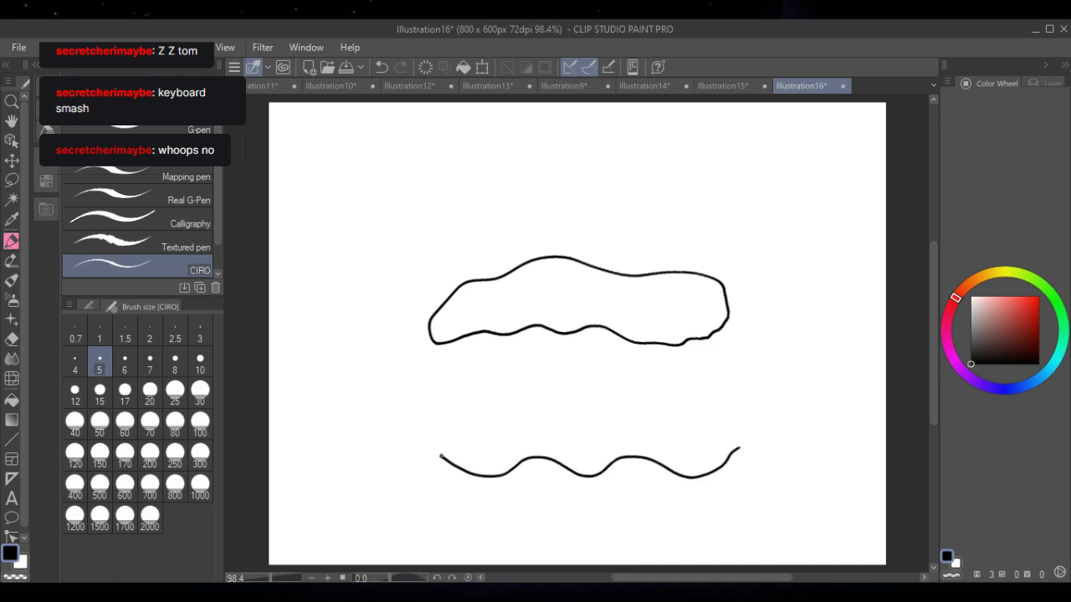
{"action": "mouse_move", "coordinate": [437, 457]}
{"action": "left_mouse_down"}
{"action": "mouse_move", "coordinate": [462, 515]}
{"action": "mouse_move", "coordinate": [510, 525]}
{"action": "mouse_move", "coordinate": [702, 522]}
{"action": "mouse_move", "coordinate": [738, 508]}
{"action": "mouse_move", "coordinate": [744, 450]}
{"action": "left_mouse_up"}
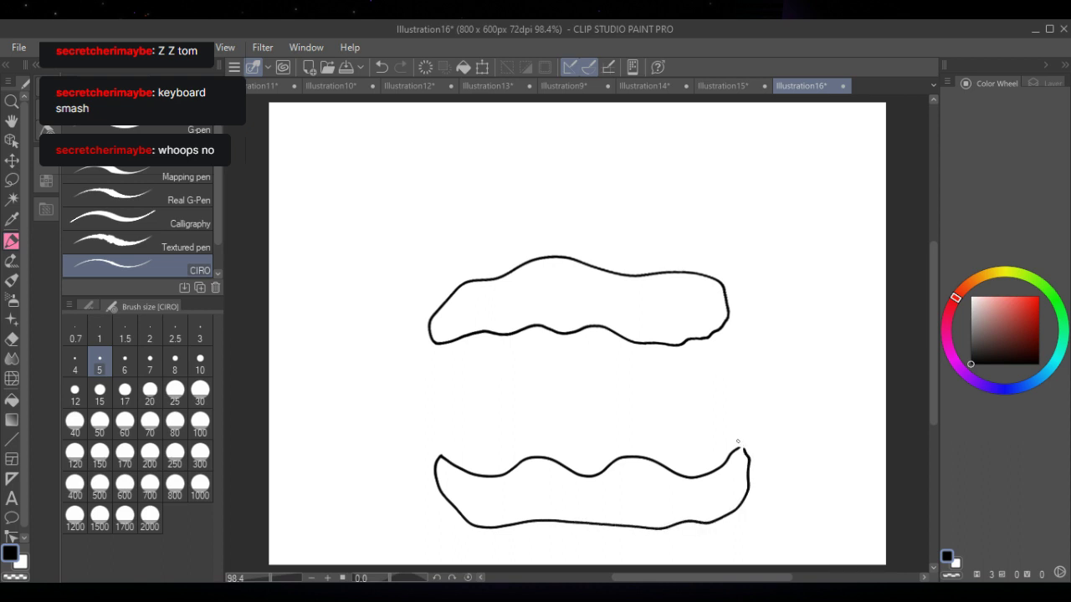
{"action": "mouse_move", "coordinate": [441, 342]}
{"action": "left_mouse_down"}
{"action": "mouse_move", "coordinate": [438, 374]}
{"action": "mouse_move", "coordinate": [494, 425]}
{"action": "mouse_move", "coordinate": [493, 332]}
{"action": "mouse_move", "coordinate": [540, 422]}
{"action": "mouse_move", "coordinate": [555, 328]}
{"action": "mouse_move", "coordinate": [592, 422]}
{"action": "mouse_move", "coordinate": [605, 412]}
{"action": "mouse_move", "coordinate": [620, 333]}
{"action": "mouse_move", "coordinate": [646, 362]}
{"action": "mouse_move", "coordinate": [648, 401]}
{"action": "mouse_move", "coordinate": [674, 341]}
{"action": "mouse_move", "coordinate": [693, 358]}
{"action": "mouse_move", "coordinate": [706, 424]}
{"action": "mouse_move", "coordinate": [715, 373]}
{"action": "mouse_move", "coordinate": [707, 337]}
{"action": "mouse_move", "coordinate": [725, 348]}
{"action": "mouse_move", "coordinate": [707, 337]}
{"action": "left_mouse_up"}
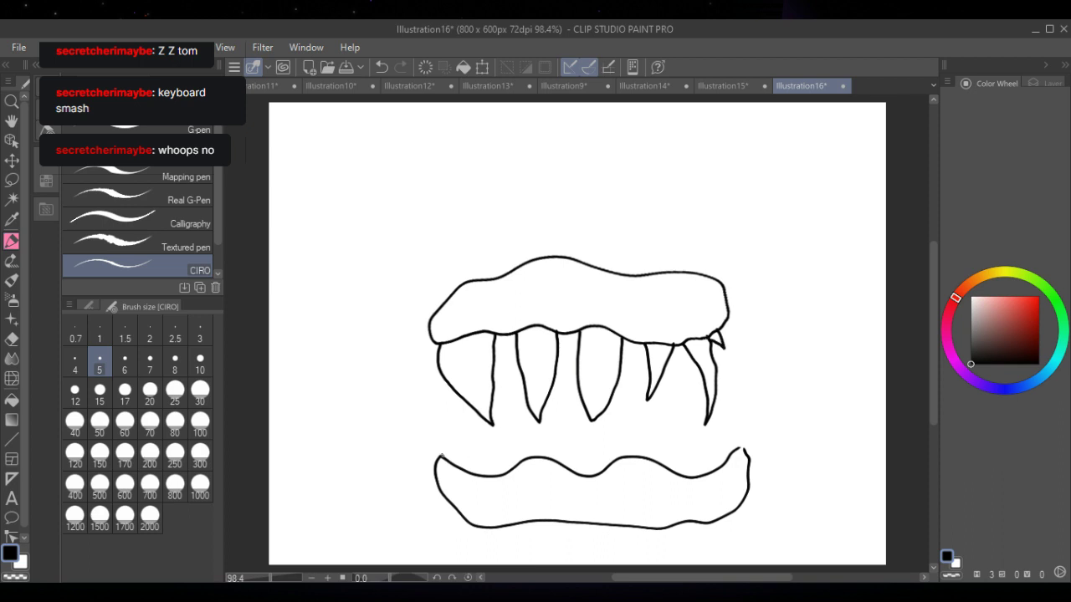
- Draw the leftmost lower fang and erase the stray overlap at its base
{"action": "mouse_move", "coordinate": [443, 457]}
{"action": "left_mouse_down"}
{"action": "mouse_move", "coordinate": [441, 400]}
{"action": "mouse_move", "coordinate": [465, 428]}
{"action": "mouse_move", "coordinate": [500, 445]}
{"action": "left_mouse_up"}
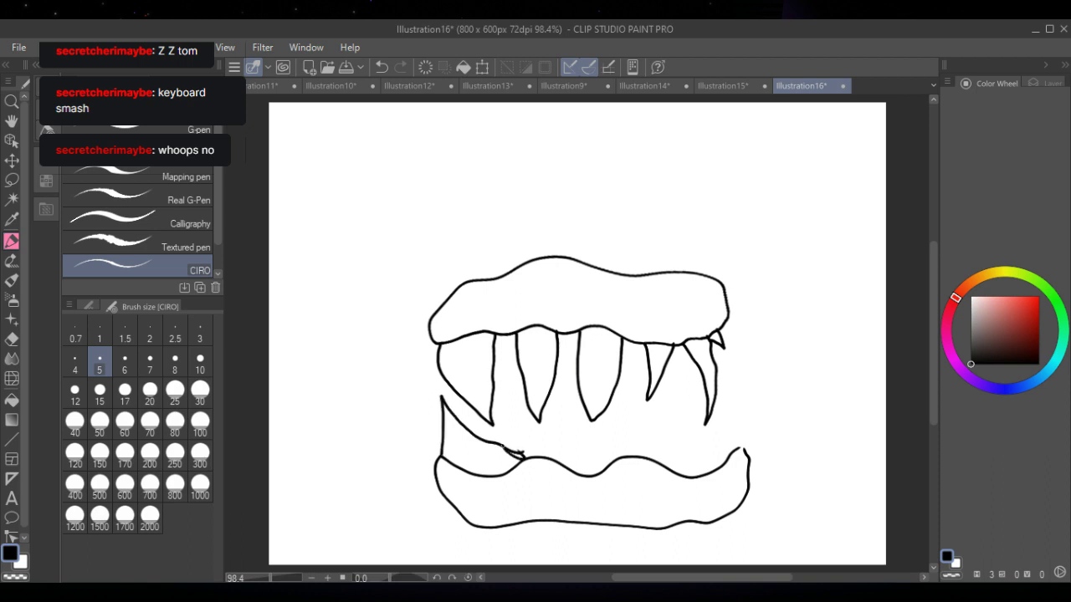
{"action": "left_click", "coordinate": [11, 339]}
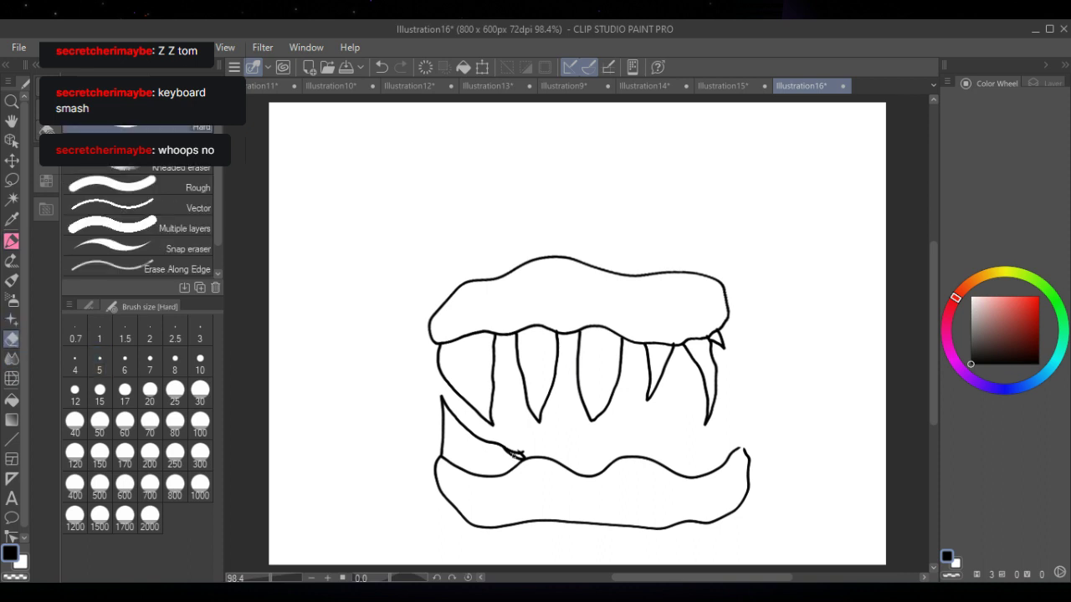
{"action": "left_click_drag", "start_coordinate": [515, 453], "coordinate": [508, 449]}
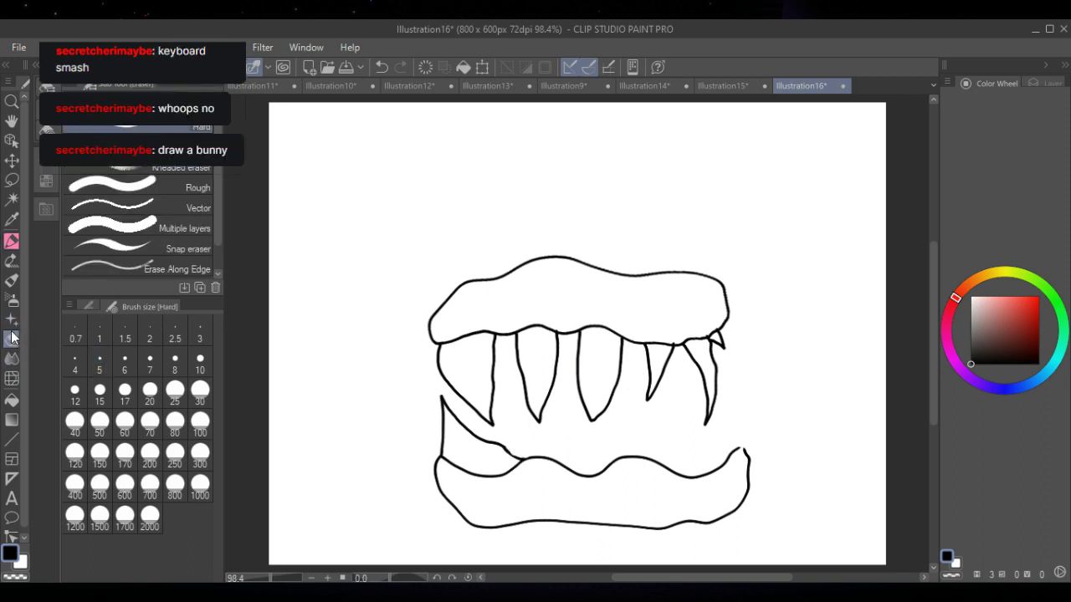
- Draw the remaining lower fangs with the CIRO pen and add short crease lines along the tooth edges of both gums
{"action": "key", "text": "p"}
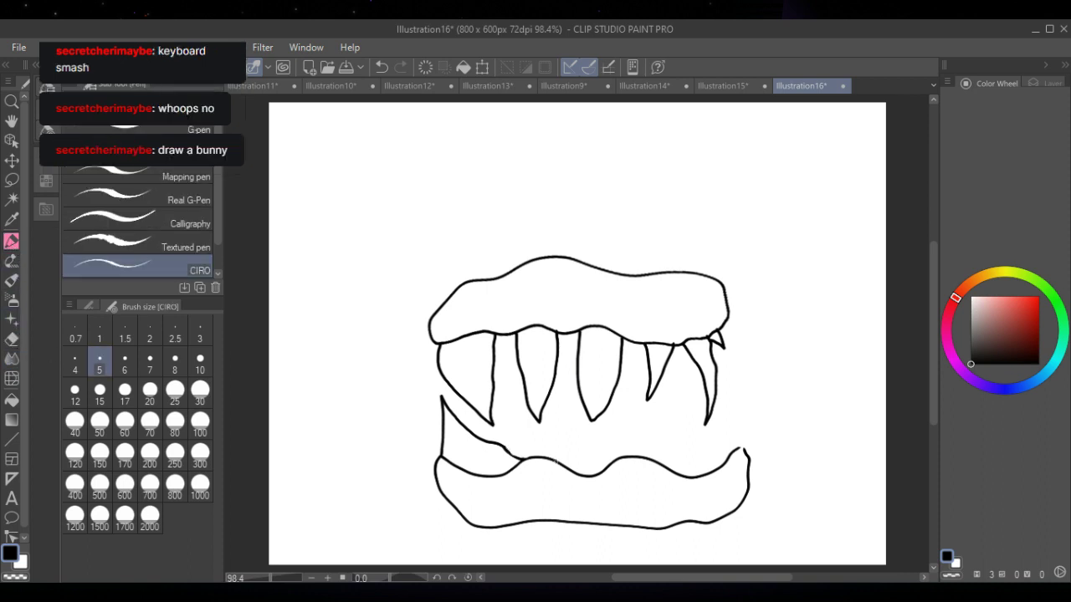
{"action": "mouse_move", "coordinate": [554, 461]}
{"action": "left_mouse_down"}
{"action": "mouse_move", "coordinate": [561, 392]}
{"action": "mouse_move", "coordinate": [575, 438]}
{"action": "mouse_move", "coordinate": [609, 456]}
{"action": "left_mouse_up"}
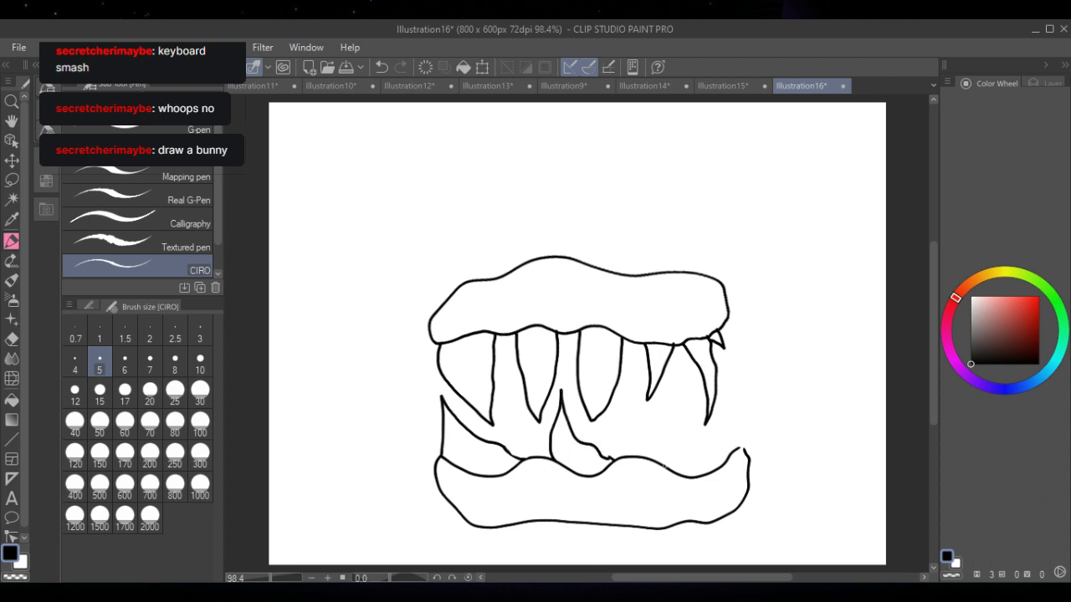
{"action": "mouse_move", "coordinate": [662, 458]}
{"action": "left_mouse_down"}
{"action": "mouse_move", "coordinate": [669, 395]}
{"action": "mouse_move", "coordinate": [693, 424]}
{"action": "mouse_move", "coordinate": [698, 458]}
{"action": "mouse_move", "coordinate": [731, 454]}
{"action": "left_mouse_up"}
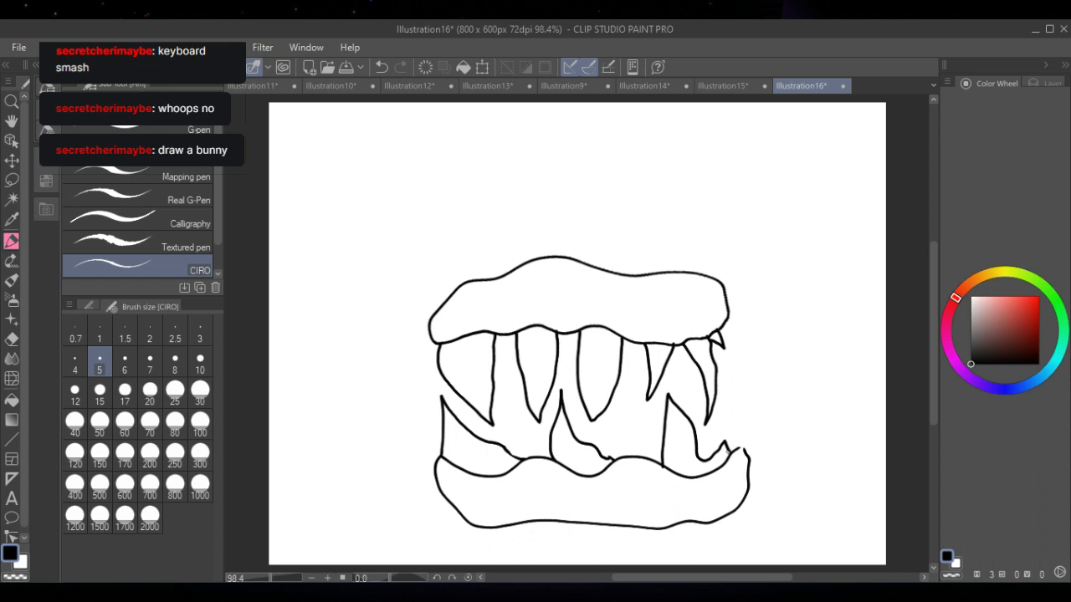
{"action": "mouse_move", "coordinate": [444, 327]}
{"action": "left_mouse_down"}
{"action": "mouse_move", "coordinate": [587, 318]}
{"action": "mouse_move", "coordinate": [696, 330]}
{"action": "left_mouse_up"}
{"action": "mouse_move", "coordinate": [445, 474]}
{"action": "left_mouse_down"}
{"action": "mouse_move", "coordinate": [498, 490]}
{"action": "mouse_move", "coordinate": [613, 476]}
{"action": "mouse_move", "coordinate": [713, 488]}
{"action": "mouse_move", "coordinate": [734, 474]}
{"action": "left_mouse_up"}
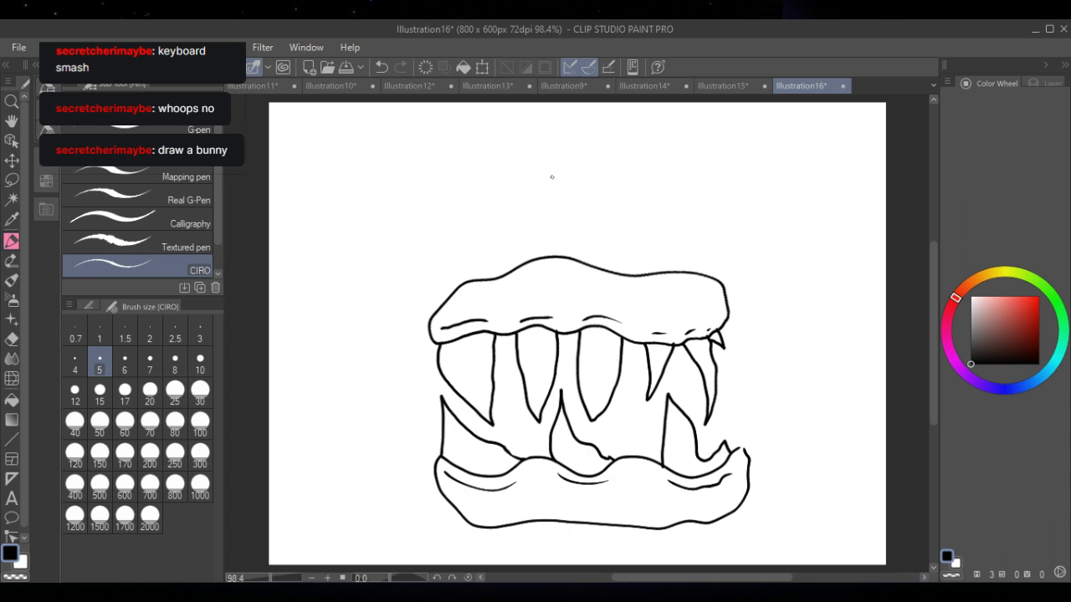
- Draw two round eyes with dark pupils and slanted brows above the mouth, and a small nose between them
{"action": "mouse_move", "coordinate": [490, 186]}
{"action": "left_mouse_down"}
{"action": "mouse_move", "coordinate": [462, 198]}
{"action": "mouse_move", "coordinate": [498, 218]}
{"action": "mouse_move", "coordinate": [484, 186]}
{"action": "left_mouse_up"}
{"action": "mouse_move", "coordinate": [667, 203]}
{"action": "left_mouse_down"}
{"action": "mouse_move", "coordinate": [648, 227]}
{"action": "mouse_move", "coordinate": [677, 230]}
{"action": "mouse_move", "coordinate": [667, 203]}
{"action": "left_mouse_up"}
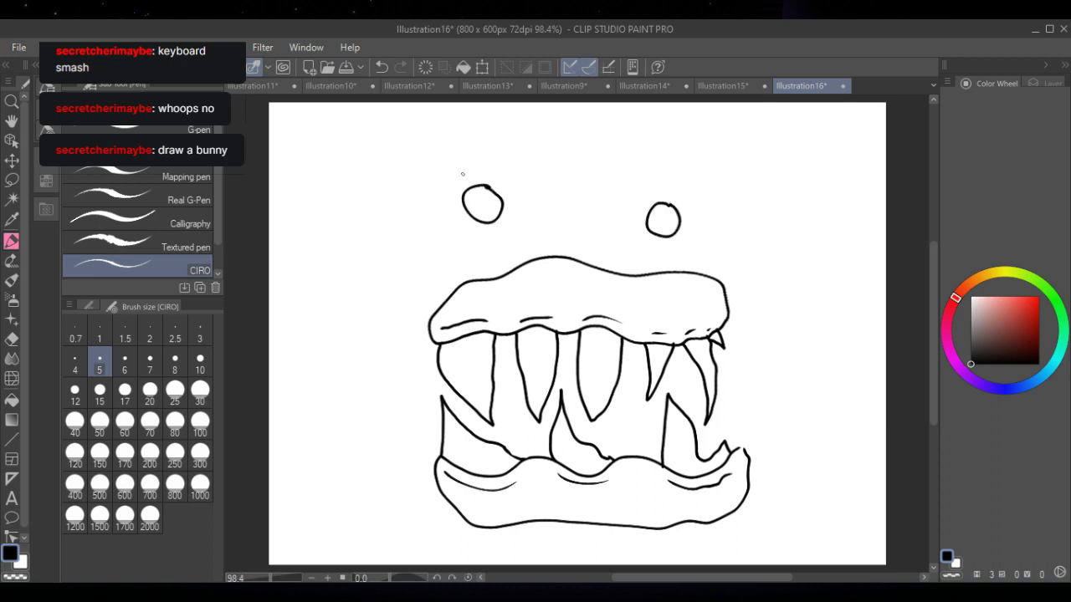
{"action": "left_click_drag", "start_coordinate": [453, 186], "coordinate": [478, 160]}
{"action": "left_click_drag", "start_coordinate": [687, 203], "coordinate": [660, 177]}
{"action": "left_click_drag", "start_coordinate": [477, 192], "coordinate": [480, 206]}
{"action": "left_click_drag", "start_coordinate": [657, 214], "coordinate": [662, 222]}
{"action": "mouse_move", "coordinate": [552, 236]}
{"action": "left_mouse_down"}
{"action": "mouse_move", "coordinate": [560, 226]}
{"action": "mouse_move", "coordinate": [584, 238]}
{"action": "mouse_move", "coordinate": [546, 236]}
{"action": "mouse_move", "coordinate": [571, 239]}
{"action": "mouse_move", "coordinate": [557, 217]}
{"action": "mouse_move", "coordinate": [577, 218]}
{"action": "mouse_move", "coordinate": [552, 188]}
{"action": "mouse_move", "coordinate": [601, 199]}
{"action": "mouse_move", "coordinate": [596, 216]}
{"action": "left_mouse_up"}
- Lasso the nose, shift it slightly right to centre it between the eyes, and clear the selection
{"action": "key", "text": "m"}
{"action": "left_click", "coordinate": [436, 289]}
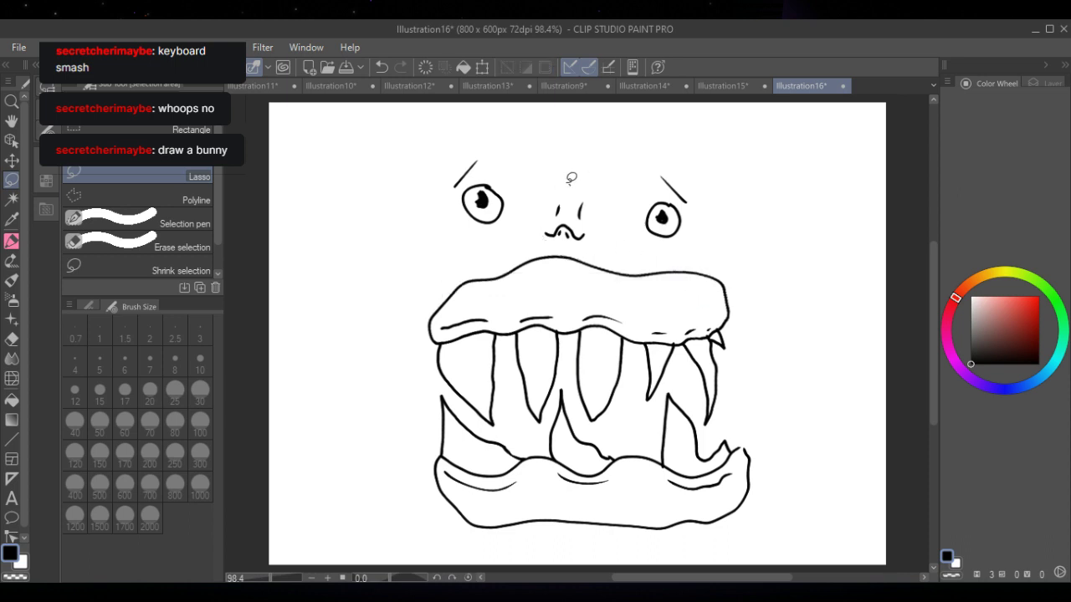
{"action": "mouse_move", "coordinate": [571, 178]}
{"action": "left_mouse_down"}
{"action": "mouse_move", "coordinate": [593, 232]}
{"action": "mouse_move", "coordinate": [587, 188]}
{"action": "mouse_move", "coordinate": [548, 187]}
{"action": "mouse_move", "coordinate": [534, 230]}
{"action": "mouse_move", "coordinate": [568, 247]}
{"action": "mouse_move", "coordinate": [598, 227]}
{"action": "mouse_move", "coordinate": [568, 174]}
{"action": "left_mouse_up"}
{"action": "left_click", "coordinate": [436, 289]}
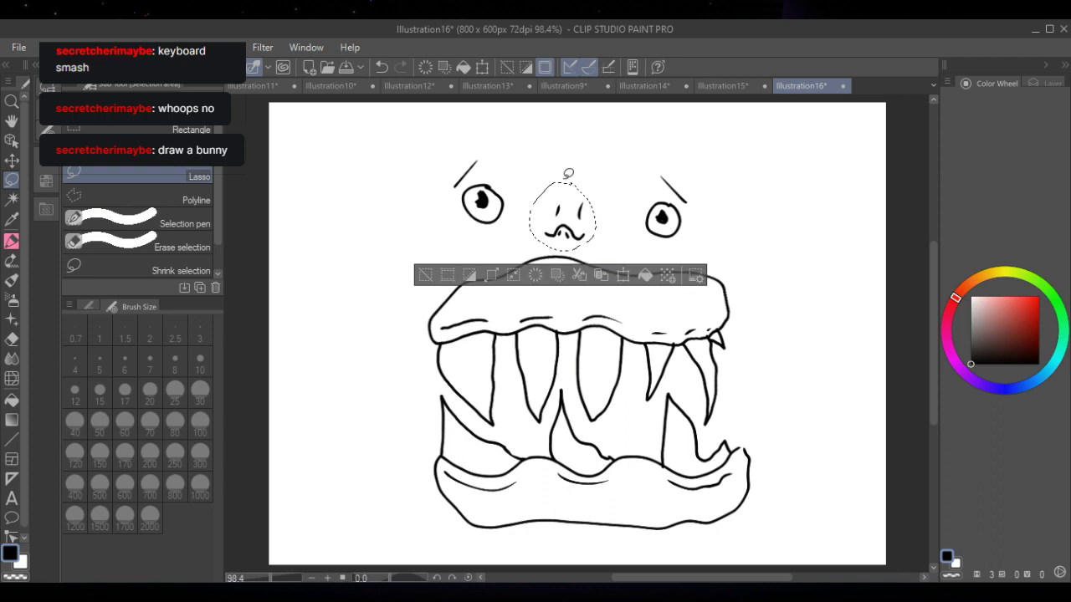
{"action": "left_click", "coordinate": [630, 277]}
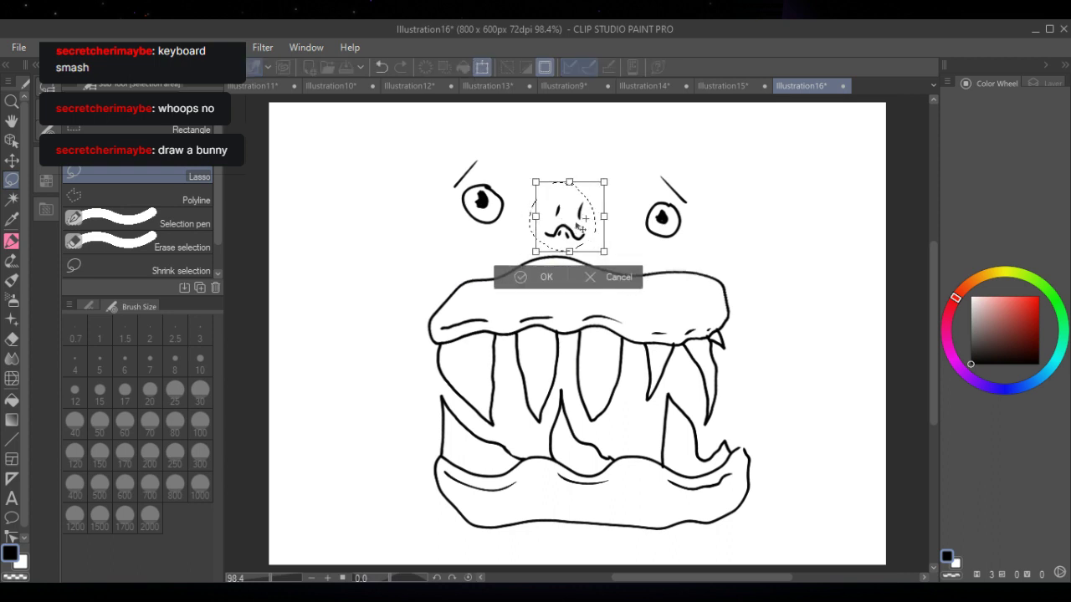
{"action": "left_click_drag", "start_coordinate": [577, 226], "coordinate": [583, 227]}
{"action": "left_click", "coordinate": [546, 277]}
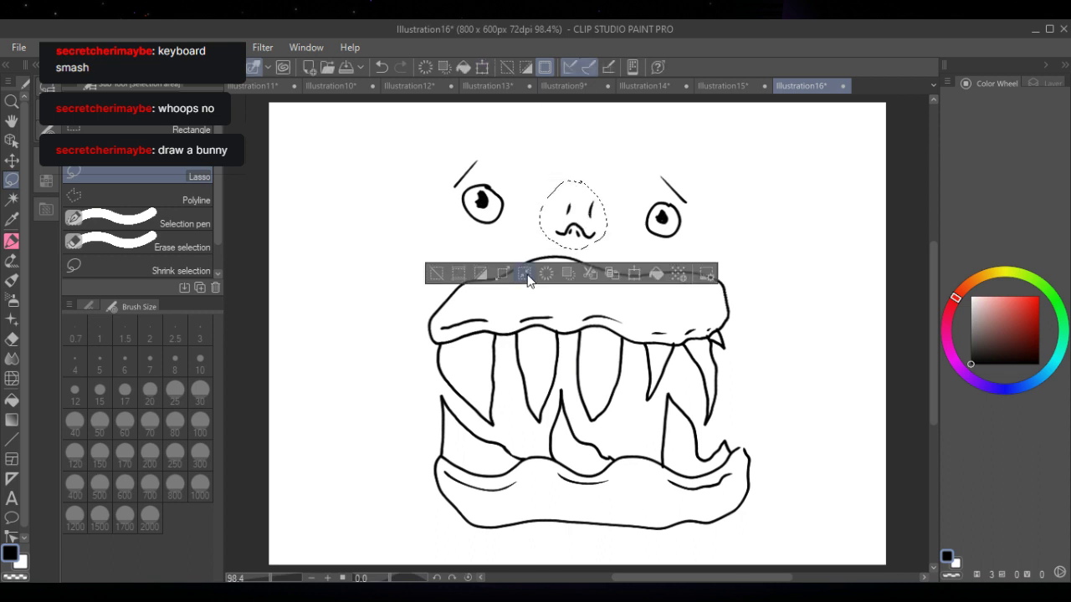
{"action": "left_click", "coordinate": [524, 274]}
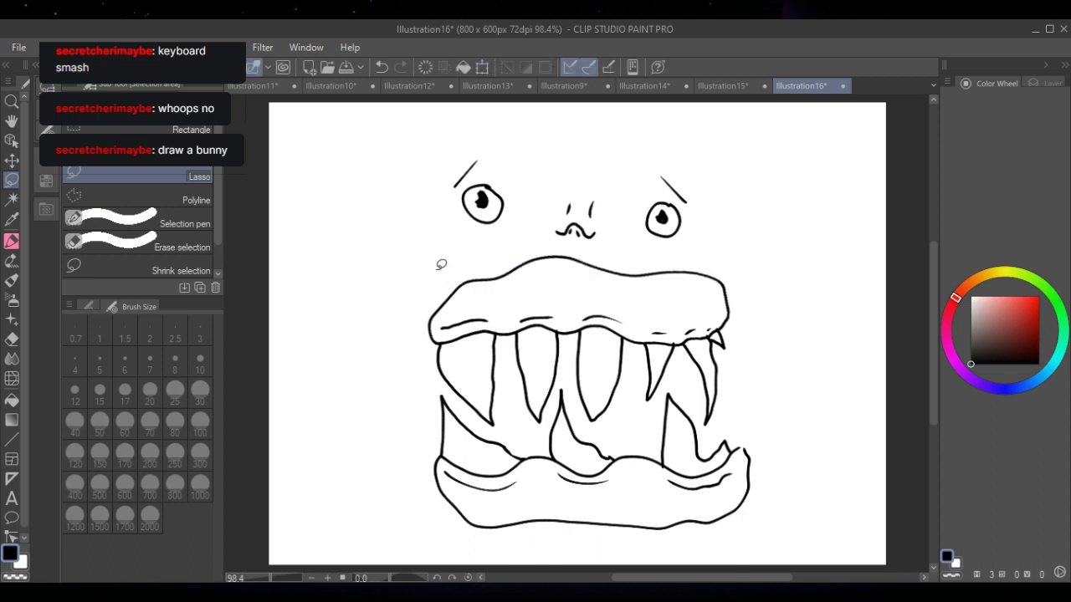
- Move the whole face up so the brows sit near the canvas's upper edge
{"action": "left_click", "coordinate": [482, 67]}
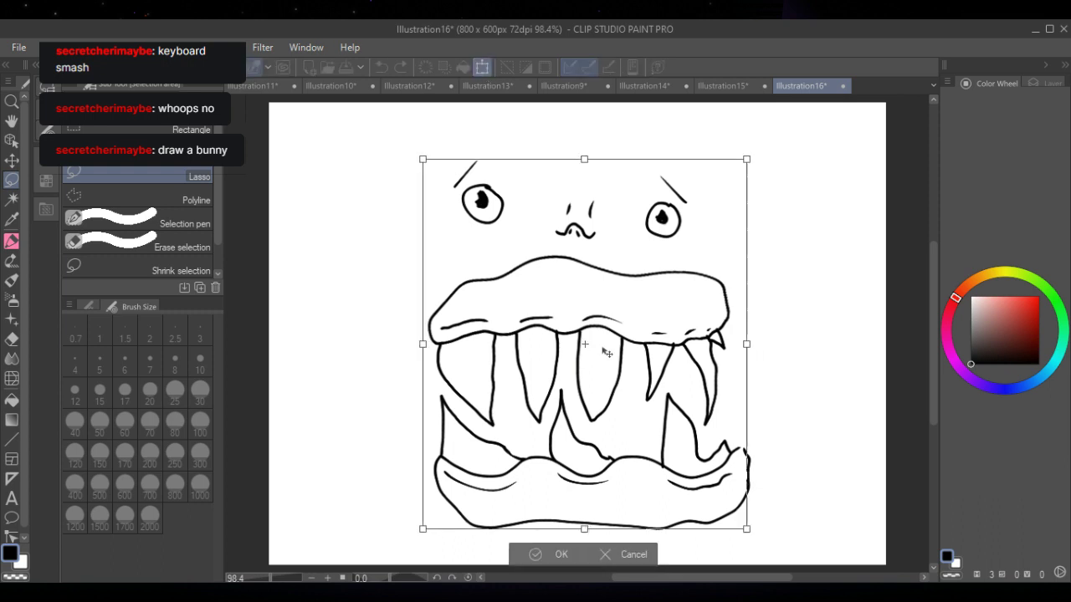
{"action": "left_click_drag", "start_coordinate": [607, 353], "coordinate": [602, 306]}
{"action": "left_click", "coordinate": [542, 505]}
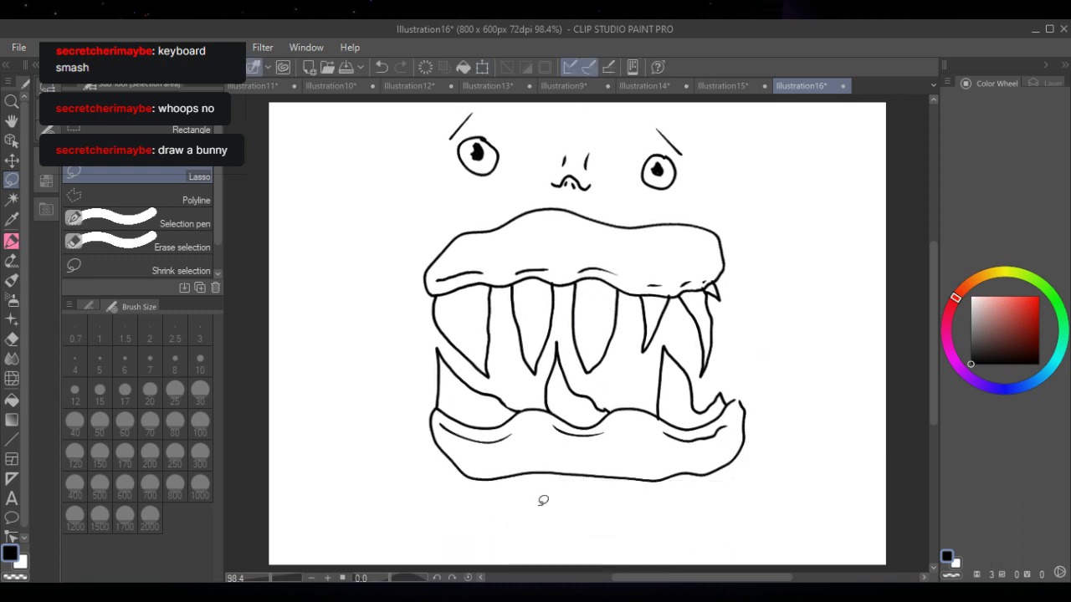
- Join the upper and lower gums with a line at each mouth corner and tidy the left join with the eraser
{"action": "left_click", "coordinate": [12, 241]}
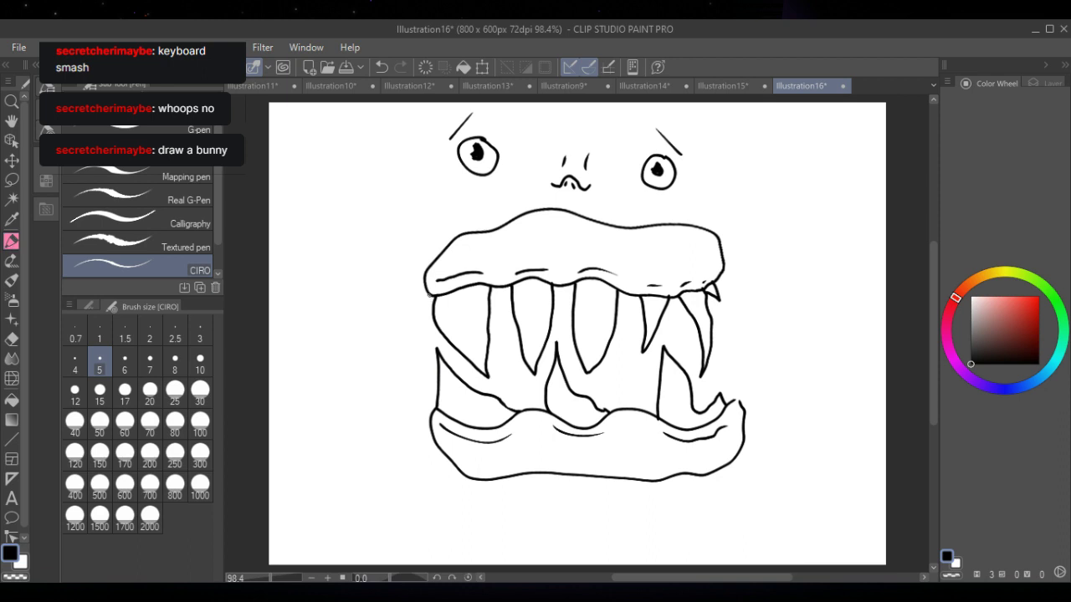
{"action": "left_click_drag", "start_coordinate": [428, 295], "coordinate": [433, 420]}
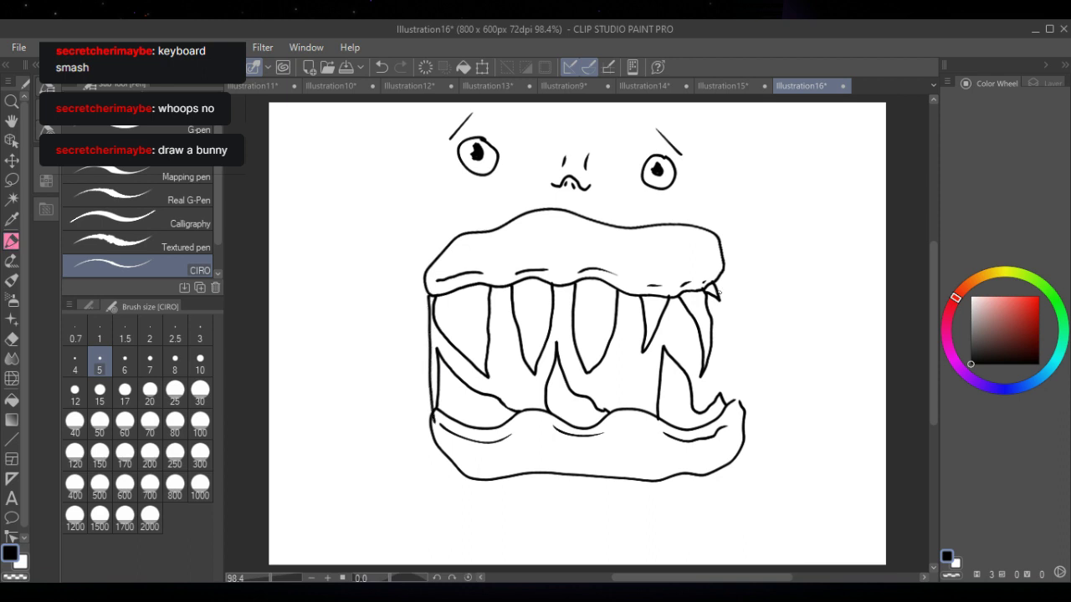
{"action": "left_click_drag", "start_coordinate": [723, 277], "coordinate": [735, 403]}
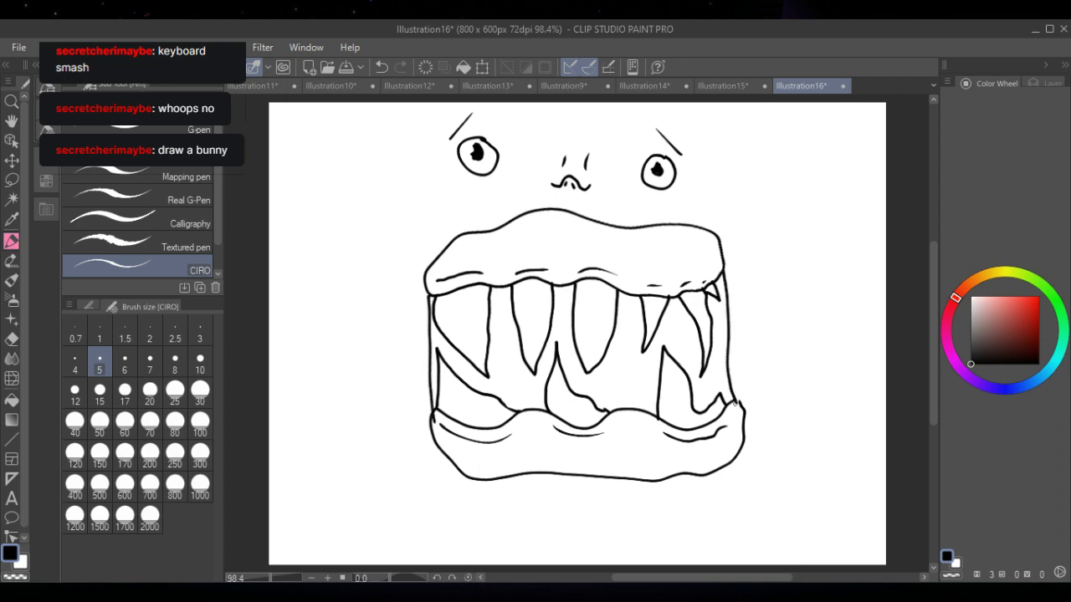
{"action": "left_click", "coordinate": [12, 339]}
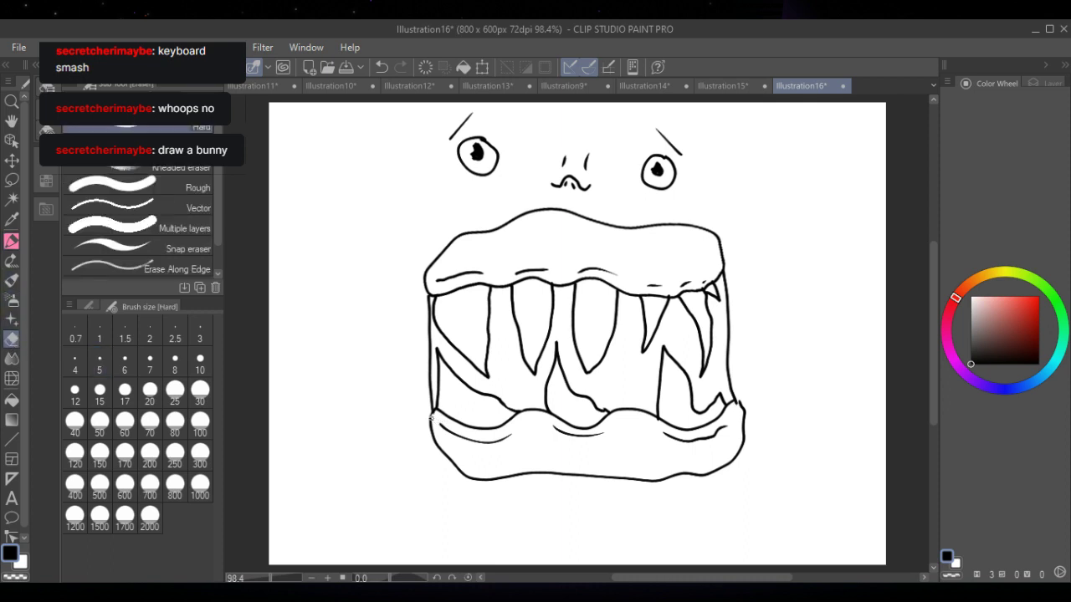
- Fill all the gaps between the teeth inside the mouth with black
{"action": "left_click", "coordinate": [11, 400]}
{"action": "left_click", "coordinate": [621, 390]}
{"action": "left_click", "coordinate": [676, 335]}
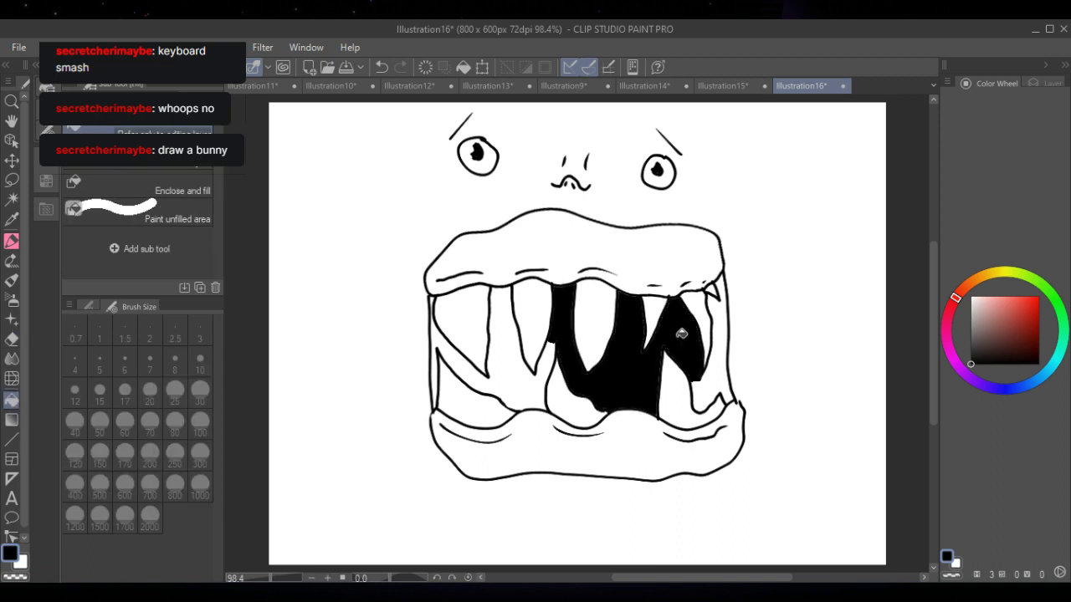
{"action": "left_click", "coordinate": [712, 306]}
{"action": "left_click", "coordinate": [721, 329]}
{"action": "left_click", "coordinate": [542, 364]}
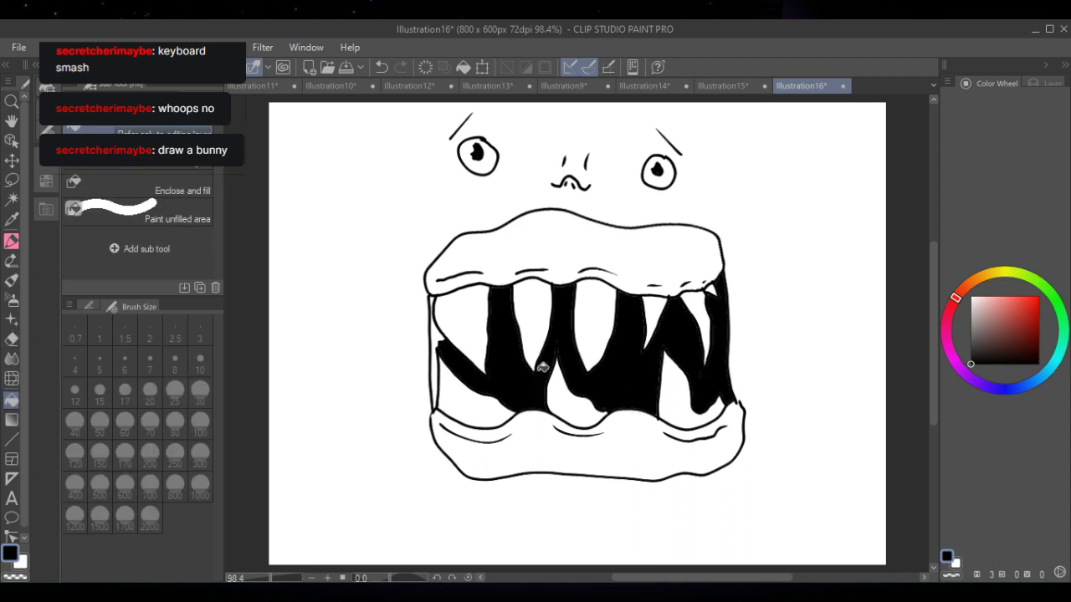
{"action": "left_click", "coordinate": [439, 332]}
- Outline the monster's whole head with the size 5 CIRO pen around the brows and mouth, and erase the stray outer line beside one eye
{"action": "left_click", "coordinate": [12, 241]}
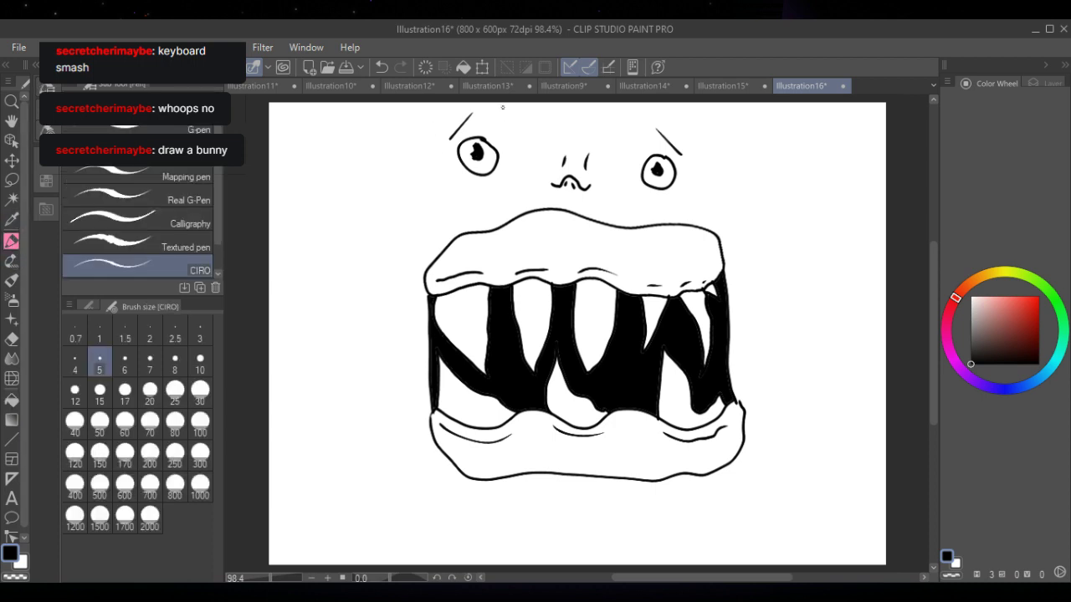
{"action": "mouse_move", "coordinate": [492, 108]}
{"action": "left_mouse_down"}
{"action": "mouse_move", "coordinate": [468, 105]}
{"action": "mouse_move", "coordinate": [428, 137]}
{"action": "mouse_move", "coordinate": [421, 189]}
{"action": "left_mouse_up"}
{"action": "mouse_move", "coordinate": [635, 125]}
{"action": "left_mouse_down"}
{"action": "mouse_move", "coordinate": [736, 182]}
{"action": "mouse_move", "coordinate": [764, 260]}
{"action": "left_mouse_up"}
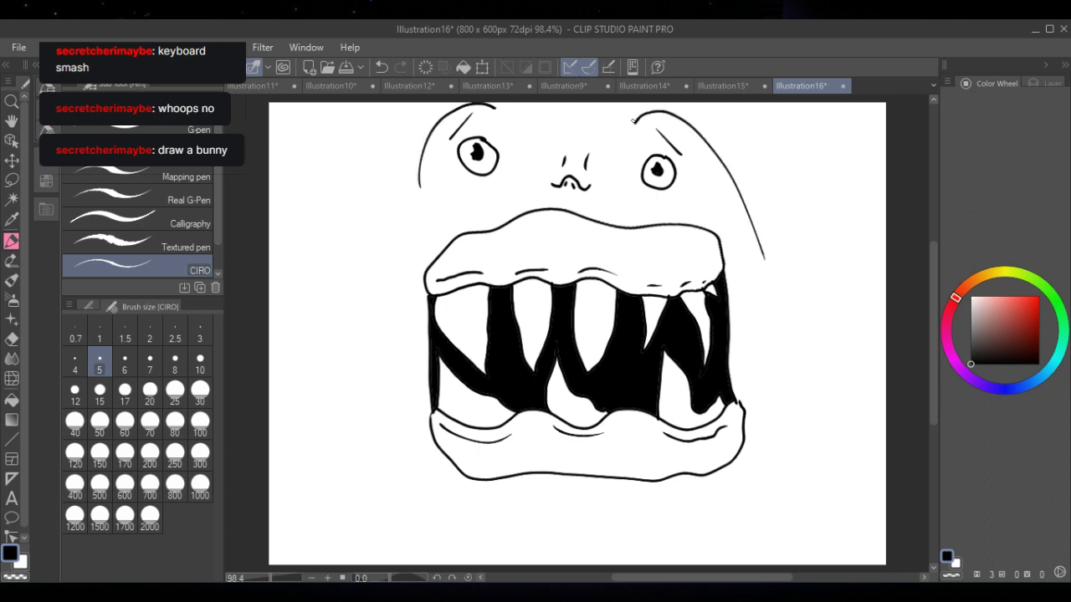
{"action": "mouse_move", "coordinate": [634, 122]}
{"action": "left_mouse_down"}
{"action": "mouse_move", "coordinate": [624, 134]}
{"action": "mouse_move", "coordinate": [529, 131]}
{"action": "mouse_move", "coordinate": [494, 105]}
{"action": "left_mouse_up"}
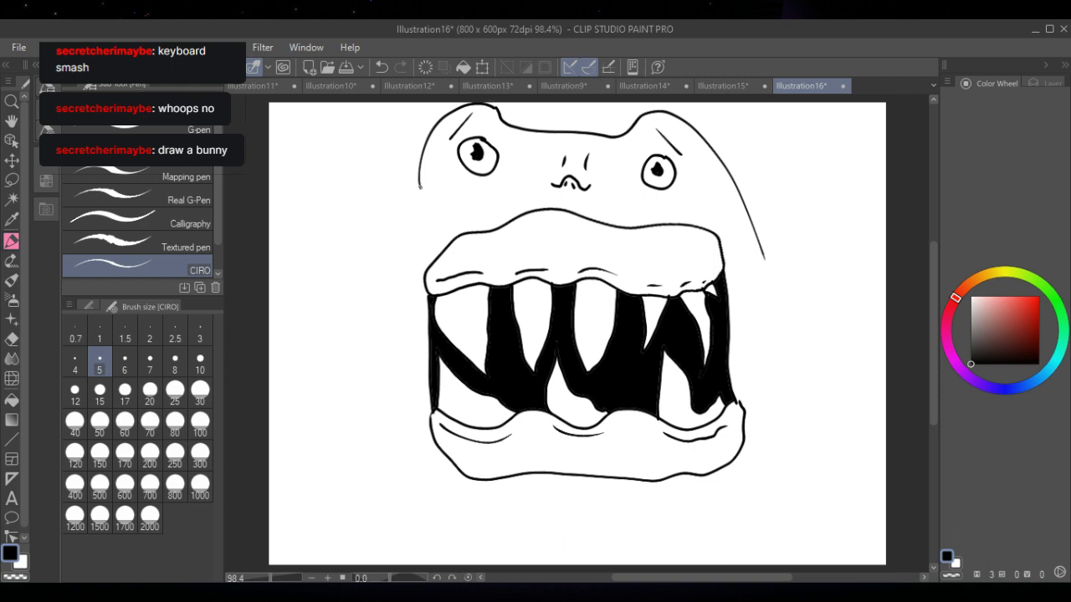
{"action": "left_click_drag", "start_coordinate": [421, 188], "coordinate": [421, 453]}
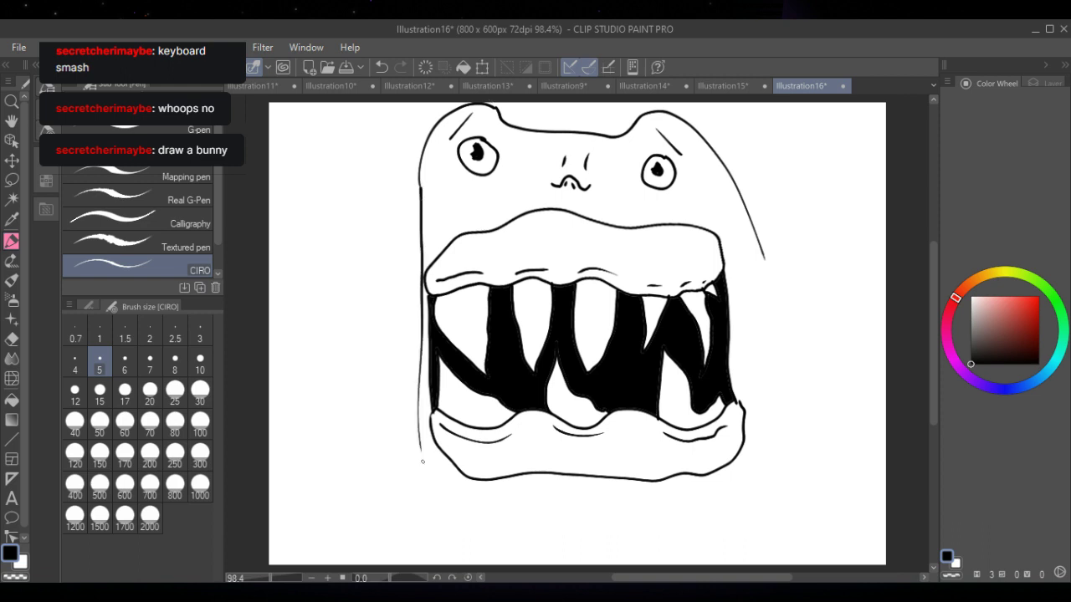
{"action": "left_click_drag", "start_coordinate": [728, 177], "coordinate": [761, 474]}
{"action": "mouse_move", "coordinate": [419, 447]}
{"action": "left_mouse_down"}
{"action": "mouse_move", "coordinate": [418, 499]}
{"action": "mouse_move", "coordinate": [452, 517]}
{"action": "mouse_move", "coordinate": [641, 498]}
{"action": "mouse_move", "coordinate": [741, 503]}
{"action": "mouse_move", "coordinate": [770, 484]}
{"action": "mouse_move", "coordinate": [757, 459]}
{"action": "left_mouse_up"}
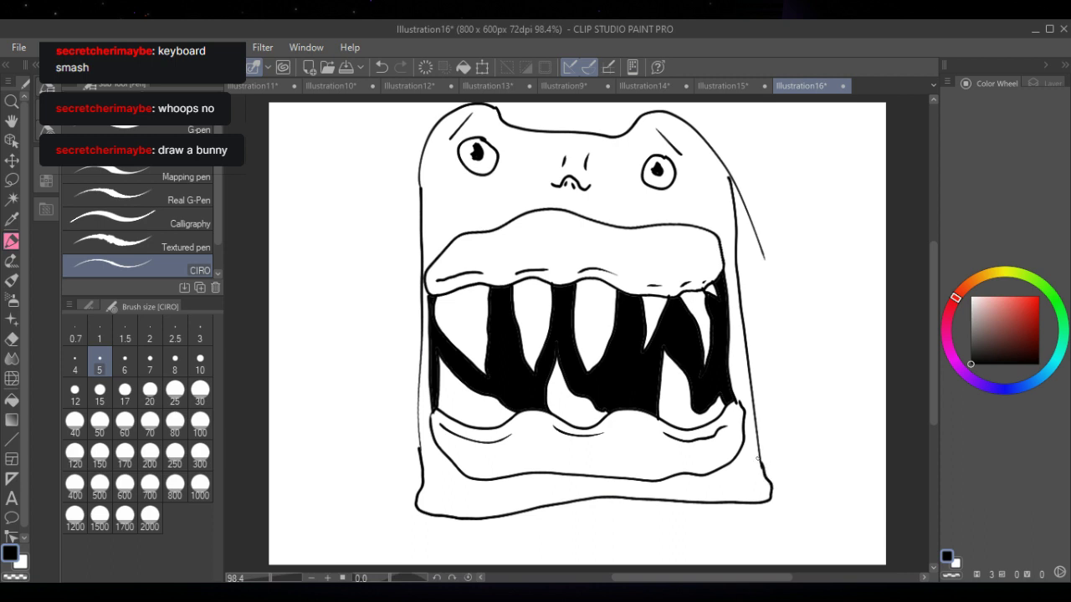
{"action": "left_click", "coordinate": [12, 338]}
{"action": "left_click_drag", "start_coordinate": [763, 261], "coordinate": [737, 179]}
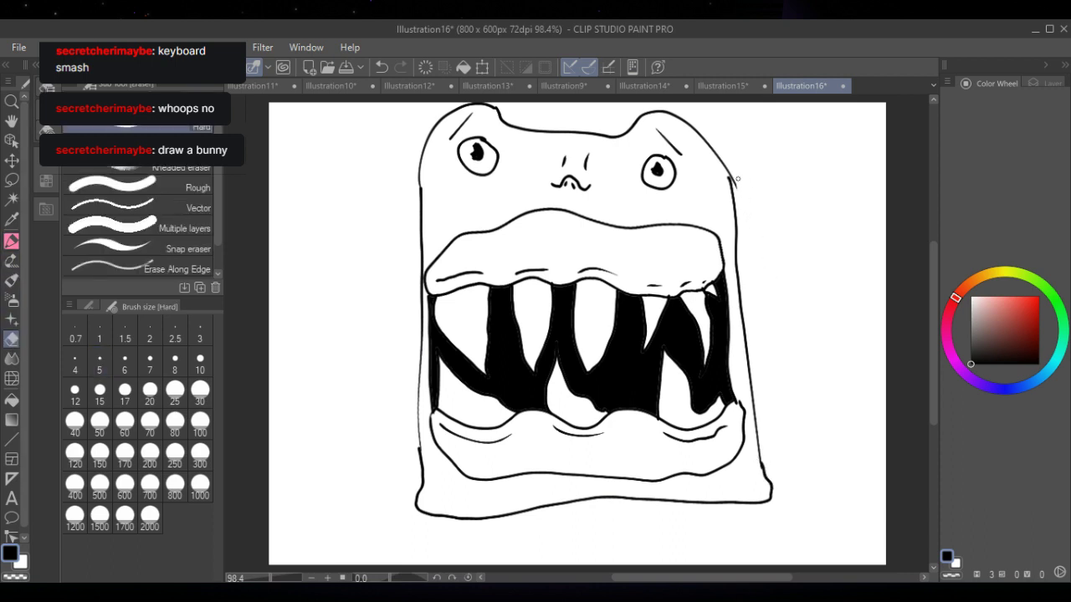
- Draw one long wavy crease line along the lower gum and another along the upper gum
{"action": "left_click", "coordinate": [11, 403]}
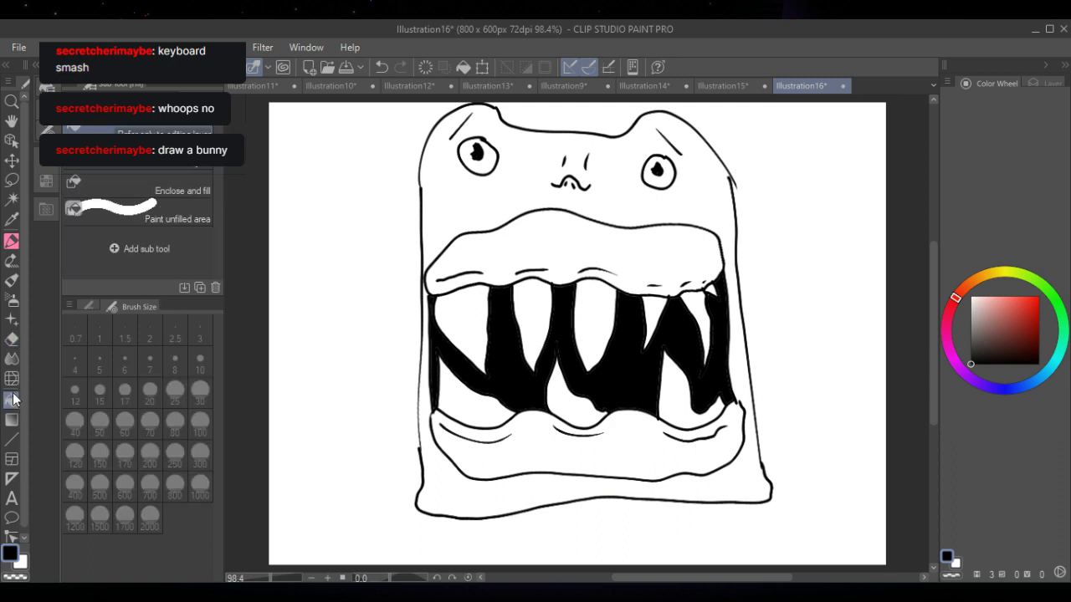
{"action": "left_click", "coordinate": [14, 241]}
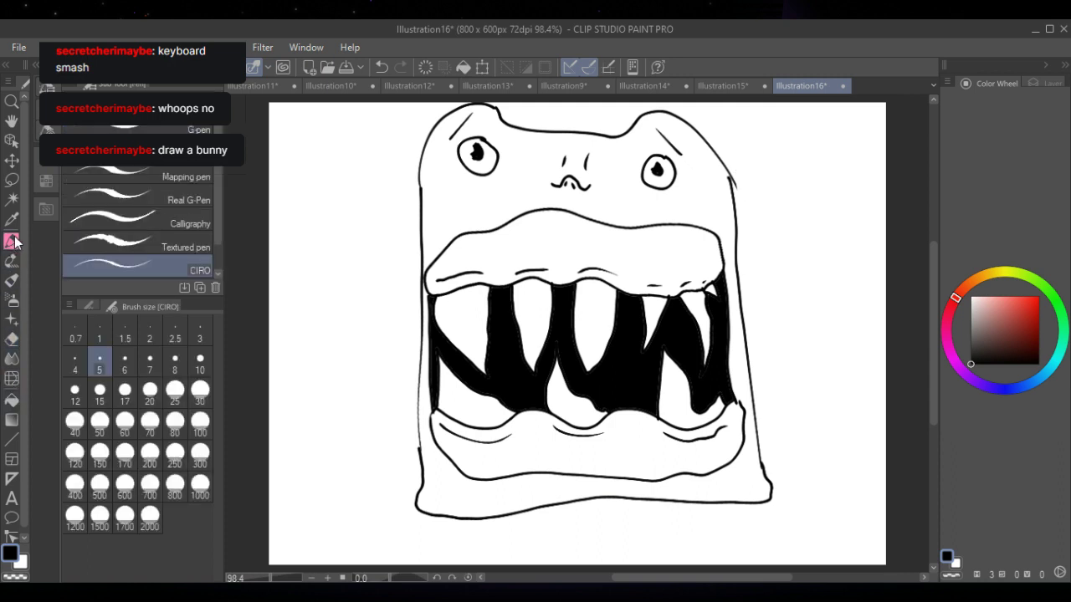
{"action": "left_click_drag", "start_coordinate": [486, 460], "coordinate": [683, 453]}
{"action": "mouse_move", "coordinate": [474, 251]}
{"action": "left_mouse_down"}
{"action": "mouse_move", "coordinate": [572, 238]}
{"action": "mouse_move", "coordinate": [697, 247]}
{"action": "left_mouse_up"}
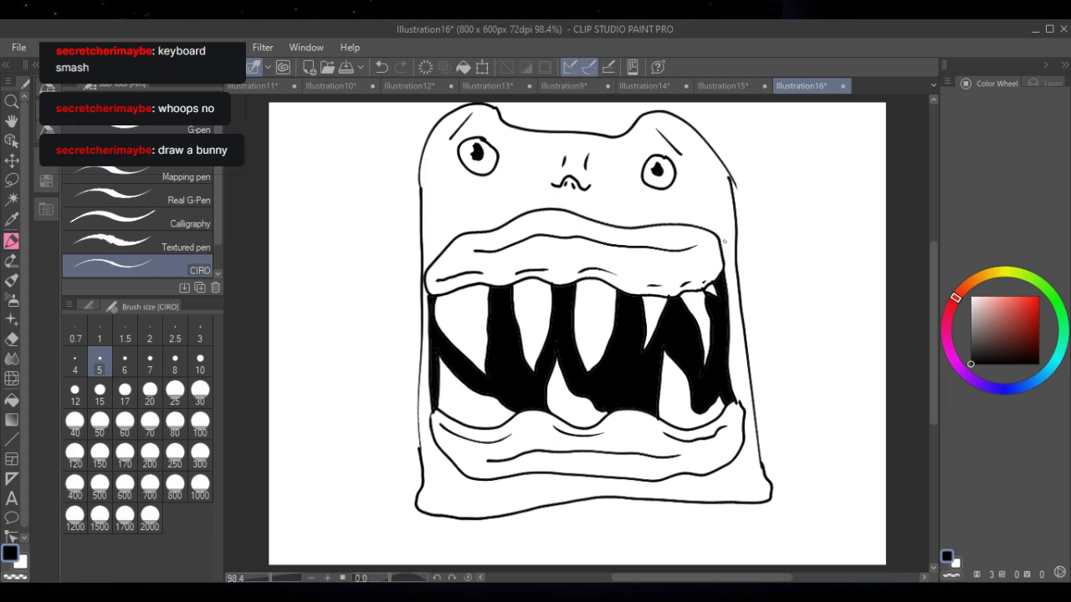
- Draw two tiny legs with laced shoes under the monster's body, one near each lower corner
{"action": "left_click_drag", "start_coordinate": [719, 503], "coordinate": [727, 518]}
{"action": "left_click_drag", "start_coordinate": [449, 515], "coordinate": [458, 529]}
{"action": "left_click_drag", "start_coordinate": [727, 512], "coordinate": [729, 523]}
{"action": "mouse_move", "coordinate": [721, 522]}
{"action": "left_mouse_down"}
{"action": "mouse_move", "coordinate": [718, 532]}
{"action": "mouse_move", "coordinate": [756, 533]}
{"action": "mouse_move", "coordinate": [751, 522]}
{"action": "mouse_move", "coordinate": [726, 520]}
{"action": "mouse_move", "coordinate": [739, 520]}
{"action": "left_mouse_up"}
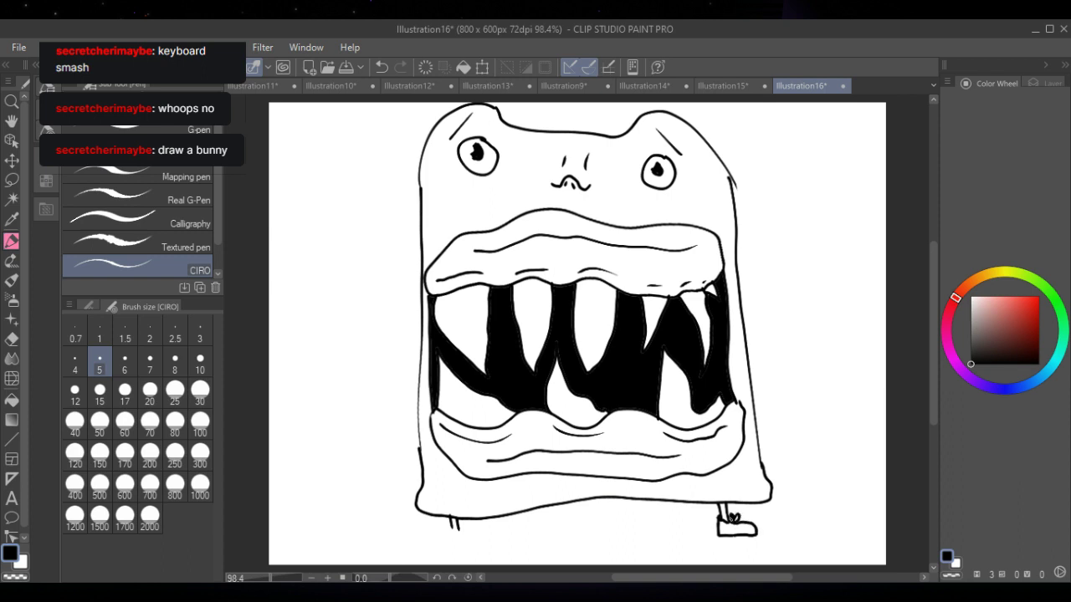
{"action": "mouse_move", "coordinate": [452, 522]}
{"action": "left_mouse_down"}
{"action": "mouse_move", "coordinate": [461, 538]}
{"action": "mouse_move", "coordinate": [419, 537]}
{"action": "mouse_move", "coordinate": [447, 526]}
{"action": "left_mouse_up"}
- Fill the upper and lower gums with bright red
{"action": "left_click_drag", "start_coordinate": [1004, 324], "coordinate": [1034, 308]}
{"action": "left_click", "coordinate": [12, 401]}
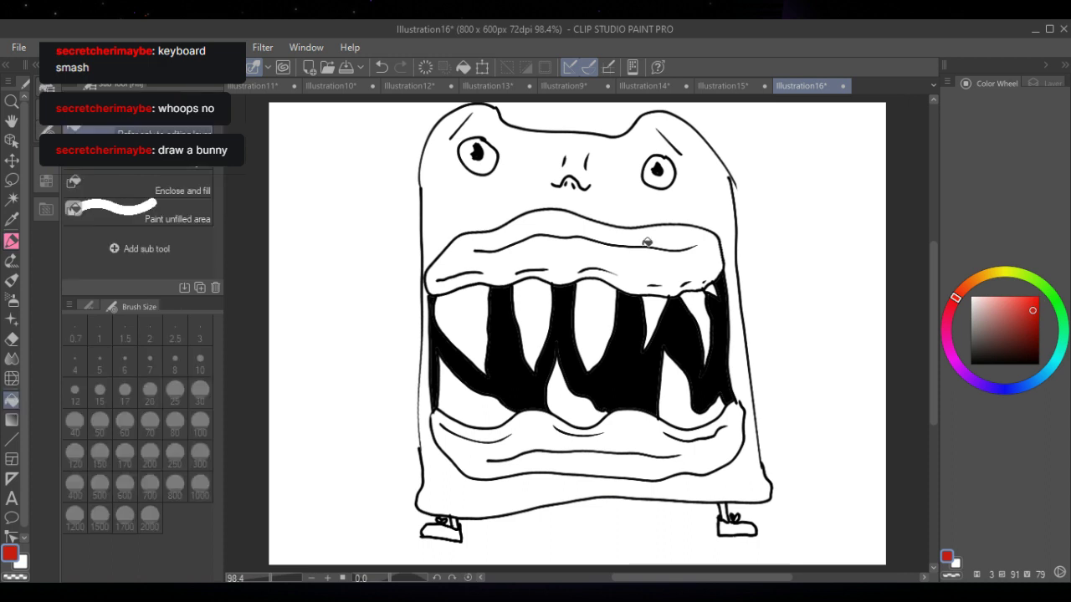
{"action": "left_click", "coordinate": [692, 229]}
{"action": "left_click", "coordinate": [452, 281]}
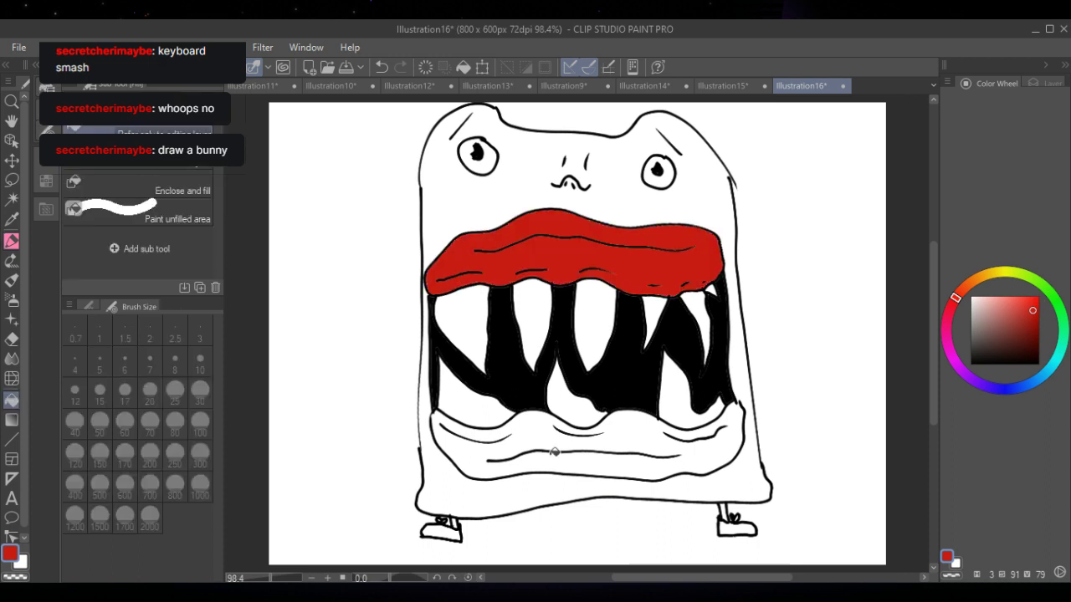
{"action": "left_click", "coordinate": [535, 433]}
{"action": "left_click", "coordinate": [491, 429]}
{"action": "left_click", "coordinate": [707, 428]}
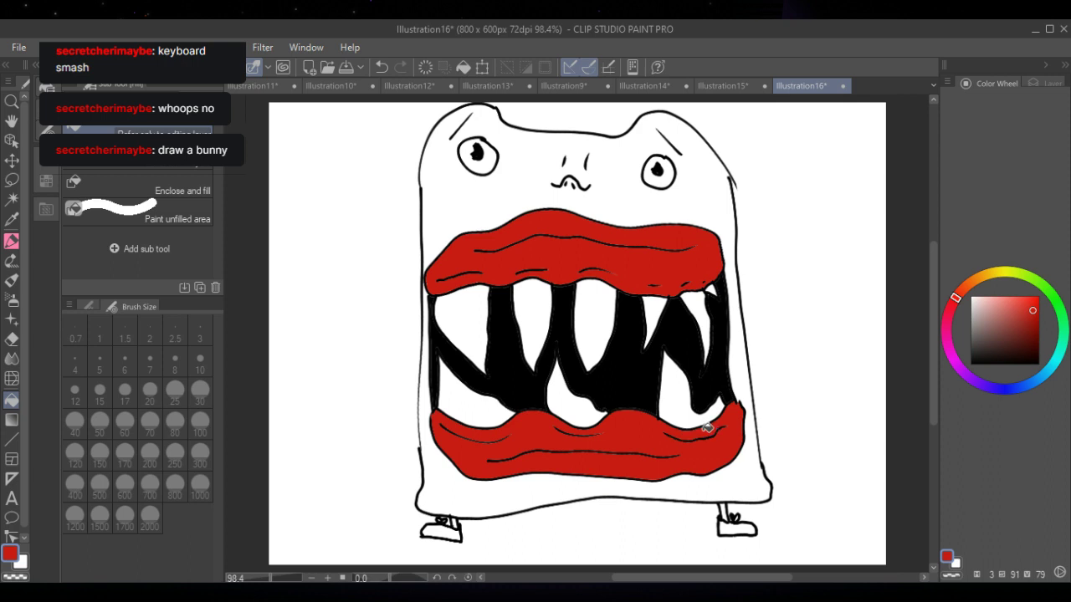
- Refill both gums and their leftover patches with a darker red, undoing the fill that lands on a lower tooth
{"action": "left_click", "coordinate": [1021, 333]}
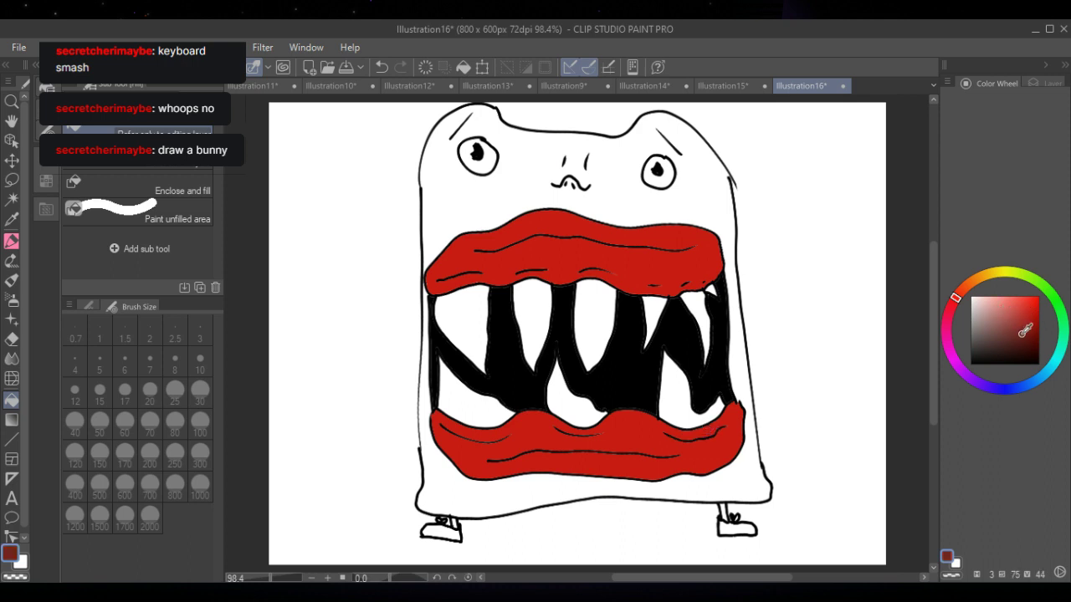
{"action": "left_click", "coordinate": [649, 268]}
{"action": "left_click", "coordinate": [540, 438]}
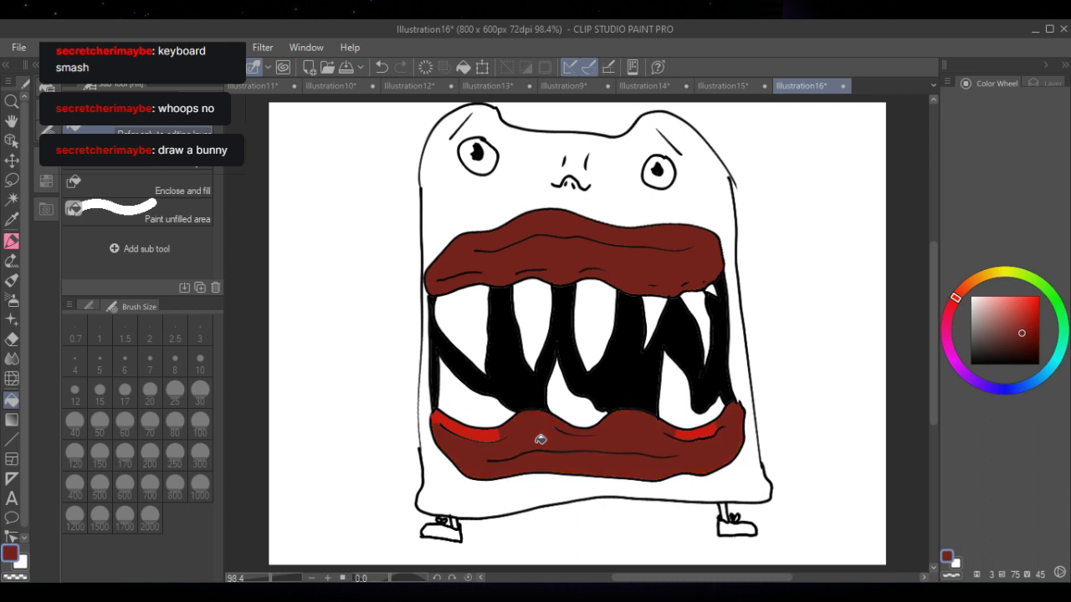
{"action": "left_click", "coordinate": [688, 423]}
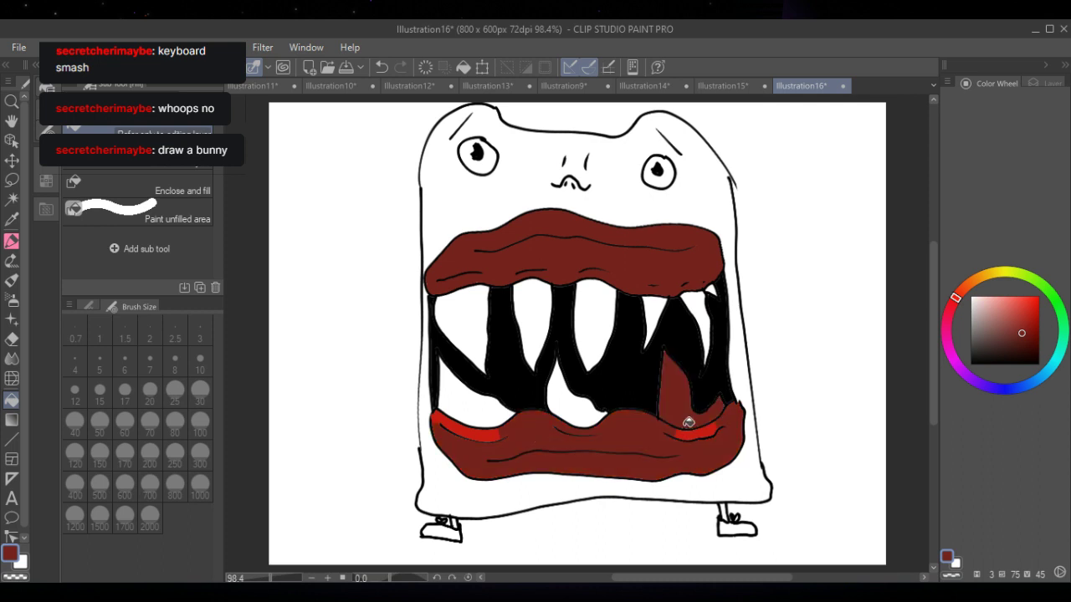
{"action": "left_click", "coordinate": [381, 67]}
{"action": "left_click", "coordinate": [478, 426]}
{"action": "left_click", "coordinate": [710, 426]}
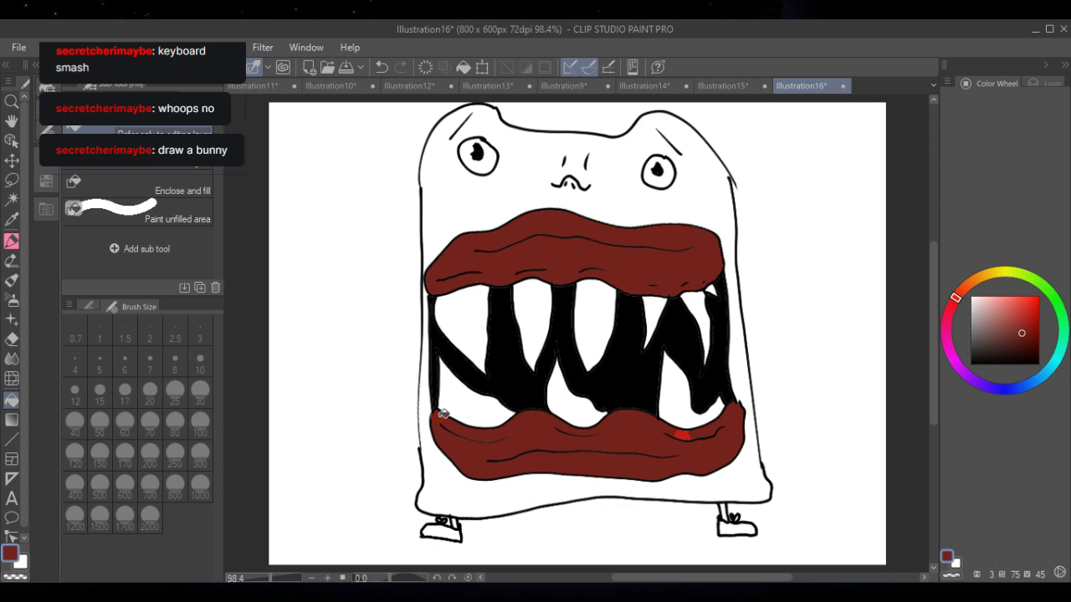
{"action": "left_click", "coordinate": [684, 434]}
- Choose a strong blue and fill both of the monster's pupils with it
{"action": "left_click", "coordinate": [998, 389]}
{"action": "left_click_drag", "start_coordinate": [997, 392], "coordinate": [1007, 390]}
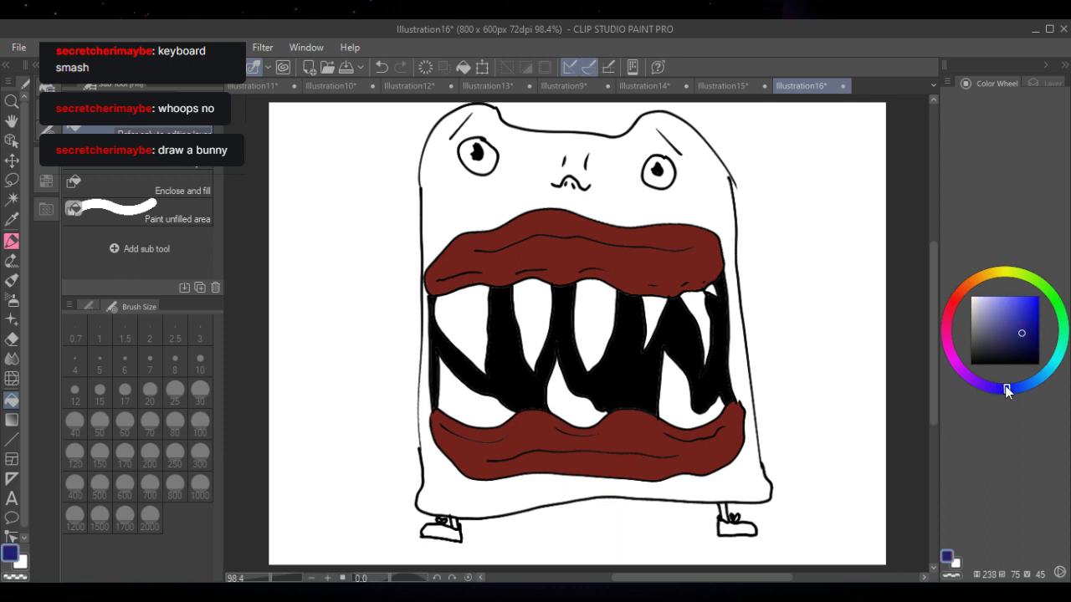
{"action": "left_click", "coordinate": [1029, 309]}
{"action": "left_click", "coordinate": [657, 170]}
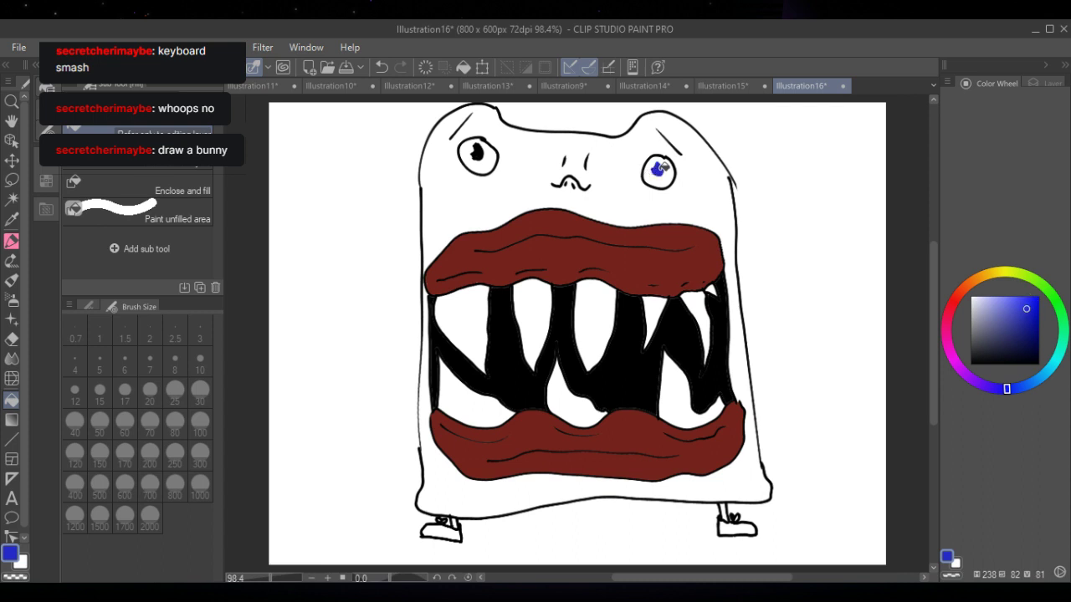
{"action": "left_click", "coordinate": [480, 153]}
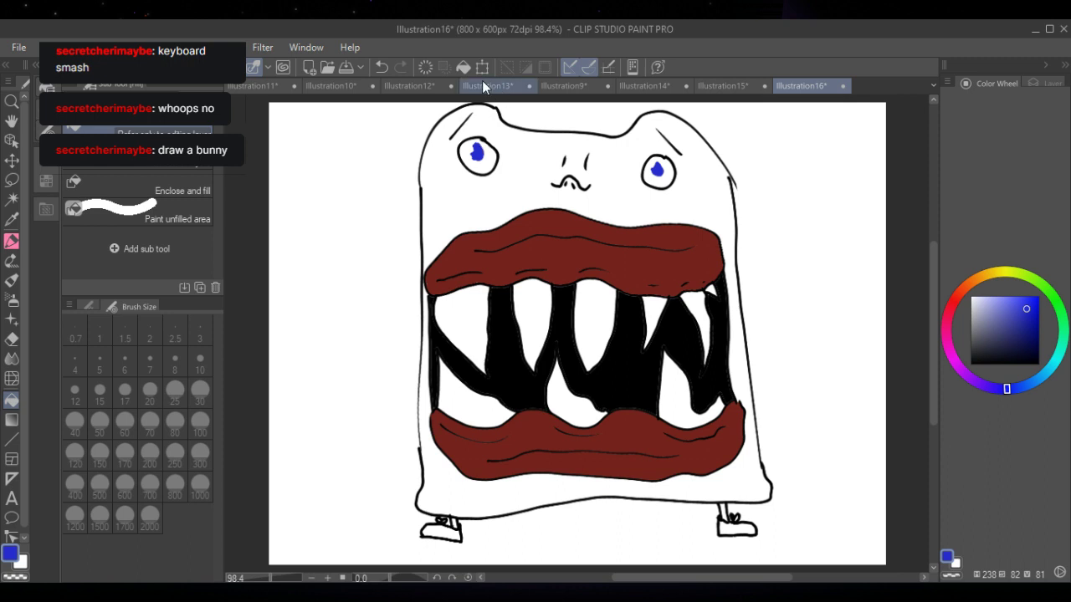
- Create a new 800 x 600 px, 72 dpi illustration, set the colour to black, select the CIRO pen and show the layer list
{"action": "left_click", "coordinate": [309, 69]}
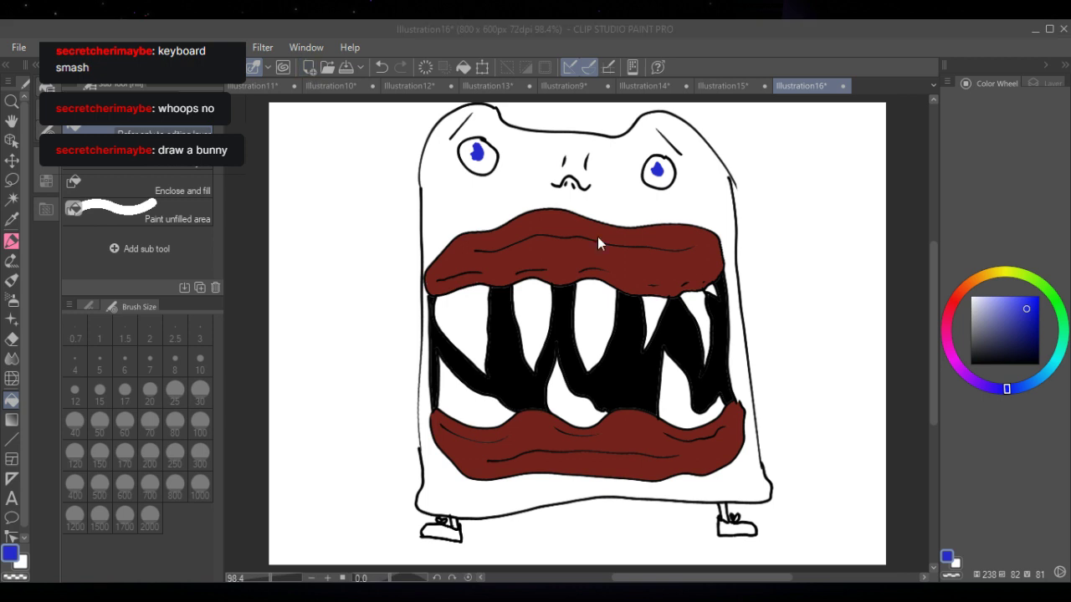
{"action": "key", "text": "Return"}
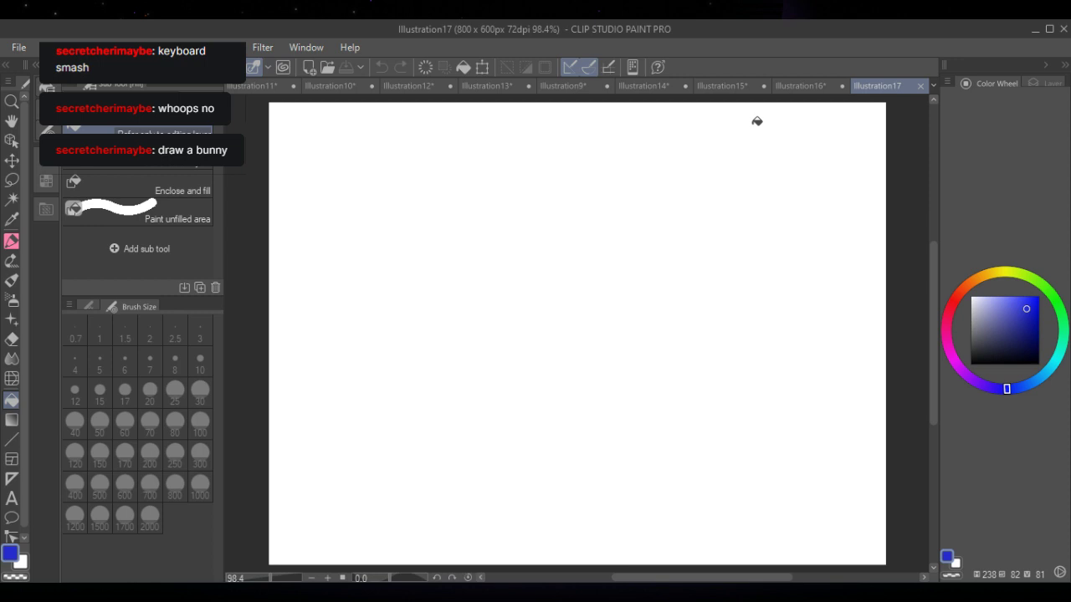
{"action": "left_click", "coordinate": [971, 363]}
{"action": "left_click", "coordinate": [12, 240]}
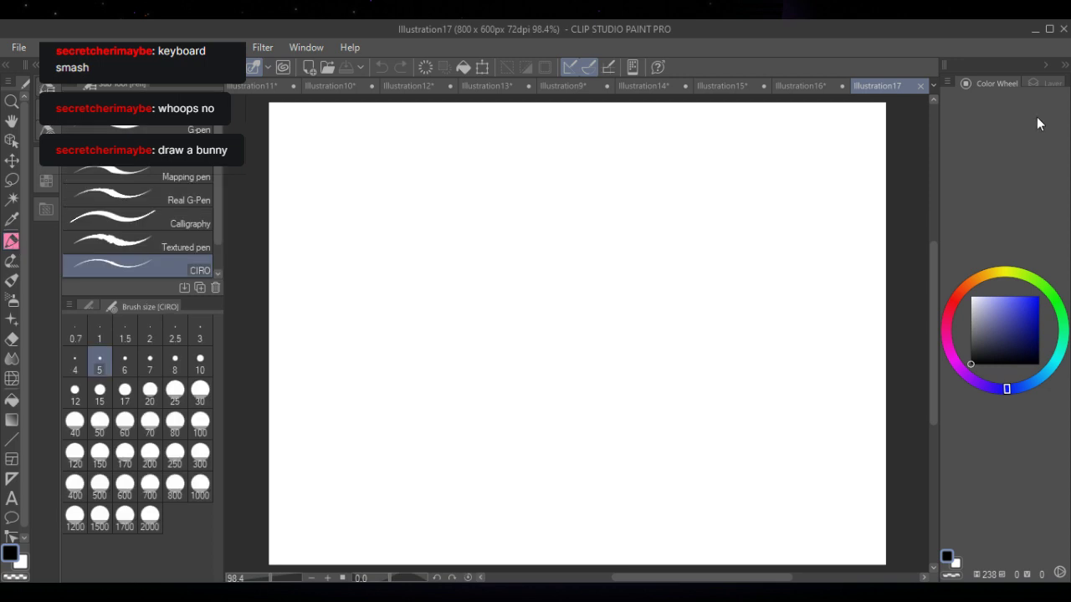
{"action": "left_click", "coordinate": [1050, 85]}
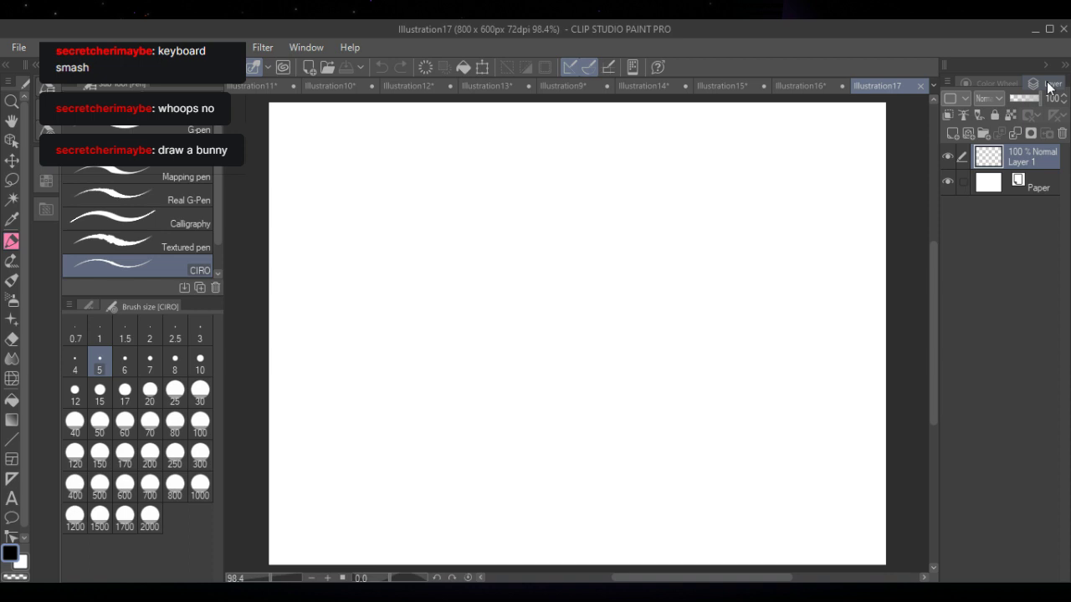
- Sketch a bunny's head with short strokes: a rounded crown, two long drooping ears, and full cheeks and chin
{"action": "mouse_move", "coordinate": [434, 265]}
{"action": "left_mouse_down"}
{"action": "mouse_move", "coordinate": [356, 361]}
{"action": "mouse_move", "coordinate": [370, 342]}
{"action": "mouse_move", "coordinate": [361, 377]}
{"action": "mouse_move", "coordinate": [469, 302]}
{"action": "left_mouse_up"}
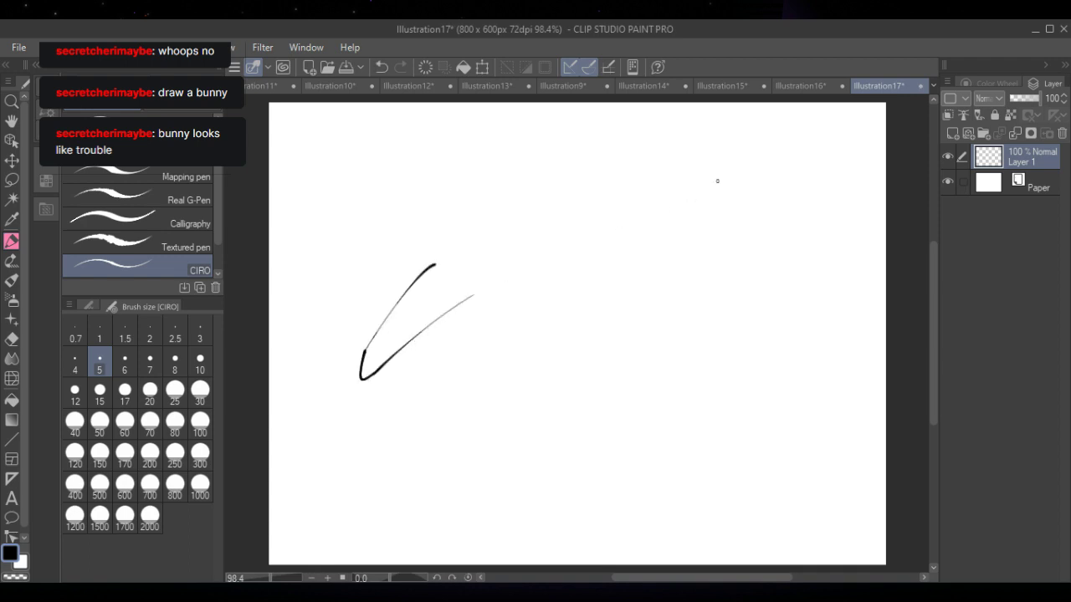
{"action": "mouse_move", "coordinate": [441, 261]}
{"action": "left_mouse_down"}
{"action": "mouse_move", "coordinate": [484, 227]}
{"action": "mouse_move", "coordinate": [542, 215]}
{"action": "mouse_move", "coordinate": [658, 324]}
{"action": "mouse_move", "coordinate": [670, 383]}
{"action": "mouse_move", "coordinate": [655, 387]}
{"action": "left_mouse_up"}
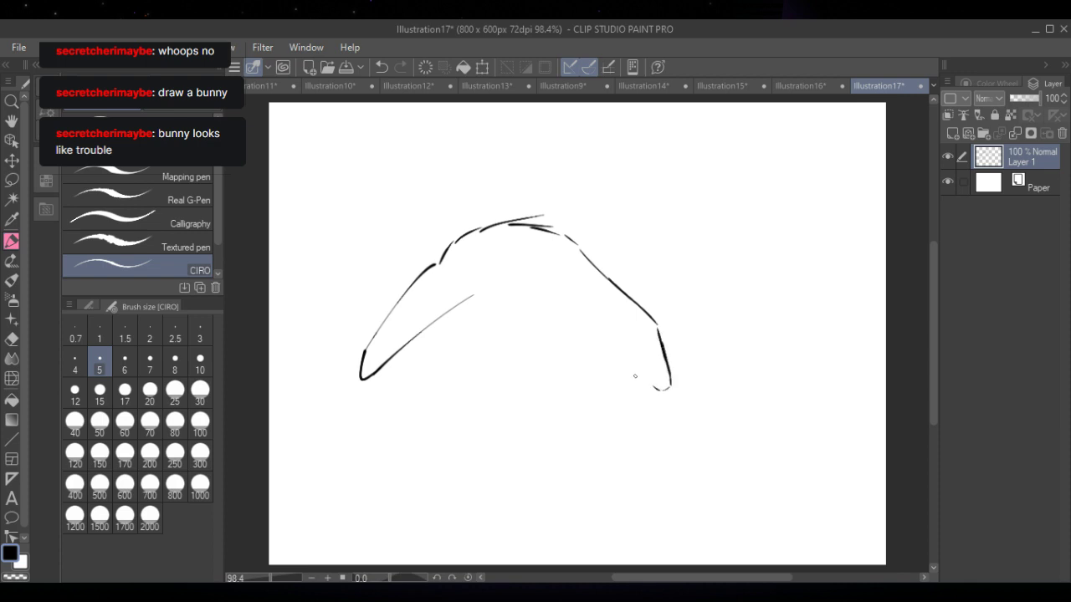
{"action": "left_click_drag", "start_coordinate": [576, 290], "coordinate": [653, 387]}
{"action": "left_click_drag", "start_coordinate": [472, 297], "coordinate": [438, 358]}
{"action": "left_click_drag", "start_coordinate": [577, 291], "coordinate": [602, 339]}
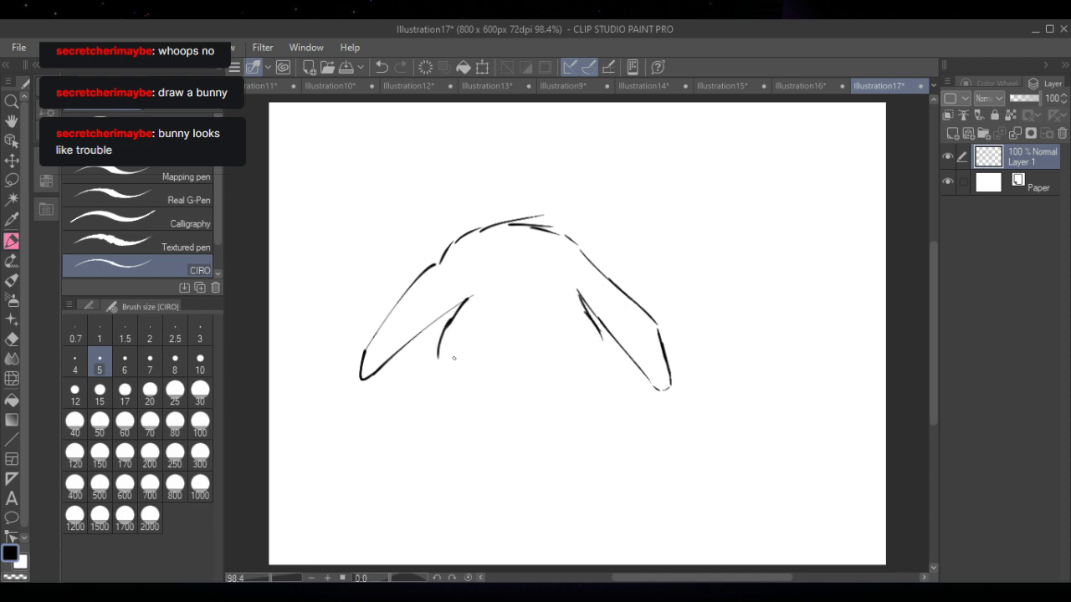
{"action": "mouse_move", "coordinate": [440, 358]}
{"action": "left_mouse_down"}
{"action": "mouse_move", "coordinate": [522, 396]}
{"action": "mouse_move", "coordinate": [555, 393]}
{"action": "mouse_move", "coordinate": [604, 370]}
{"action": "mouse_move", "coordinate": [601, 332]}
{"action": "left_mouse_up"}
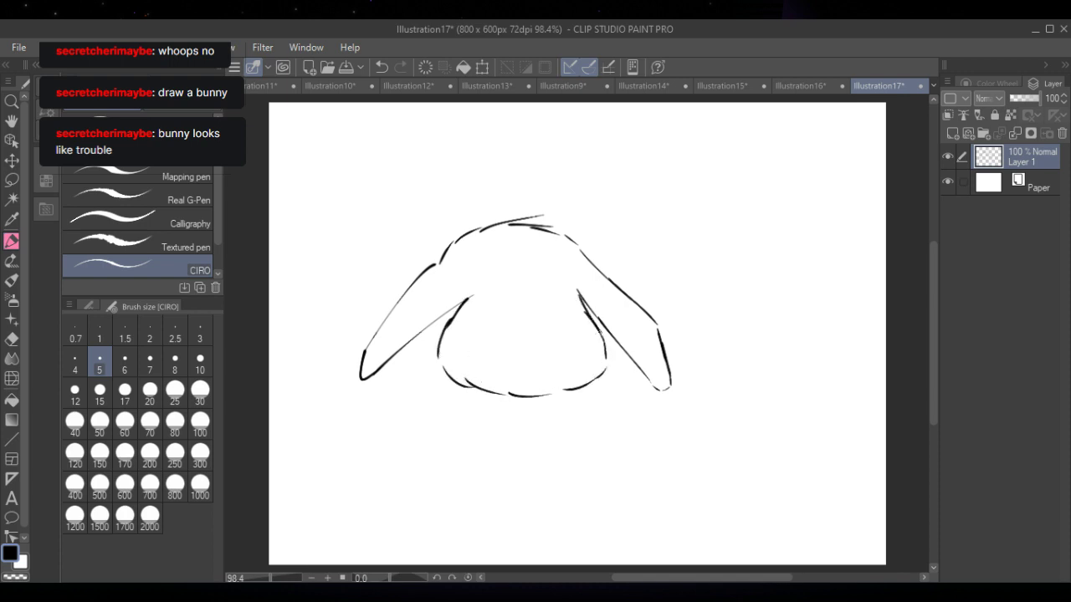
- Draw the bunny's round nose, the split mouth below it and two small oval eyes beside the ears
{"action": "mouse_move", "coordinate": [502, 346]}
{"action": "left_mouse_down"}
{"action": "mouse_move", "coordinate": [536, 349]}
{"action": "mouse_move", "coordinate": [530, 376]}
{"action": "mouse_move", "coordinate": [547, 391]}
{"action": "mouse_move", "coordinate": [525, 368]}
{"action": "mouse_move", "coordinate": [510, 394]}
{"action": "left_mouse_up"}
{"action": "left_click_drag", "start_coordinate": [525, 370], "coordinate": [546, 395]}
{"action": "mouse_move", "coordinate": [509, 328]}
{"action": "left_mouse_down"}
{"action": "mouse_move", "coordinate": [504, 339]}
{"action": "mouse_move", "coordinate": [529, 325]}
{"action": "left_mouse_up"}
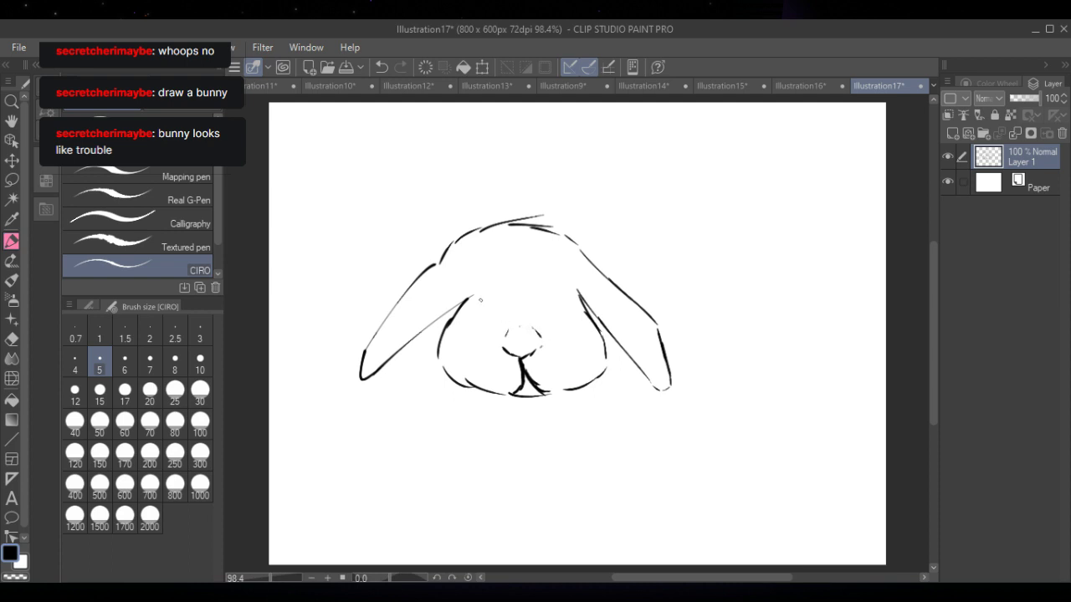
{"action": "mouse_move", "coordinate": [478, 293]}
{"action": "left_mouse_down"}
{"action": "mouse_move", "coordinate": [477, 309]}
{"action": "mouse_move", "coordinate": [481, 293]}
{"action": "left_mouse_up"}
{"action": "mouse_move", "coordinate": [570, 298]}
{"action": "left_mouse_down"}
{"action": "mouse_move", "coordinate": [572, 313]}
{"action": "mouse_move", "coordinate": [575, 295]}
{"action": "left_mouse_up"}
- Undo a first, too wide back line, and draw the bunny's curved back down to a flat hind foot with a rounded toe
{"action": "mouse_move", "coordinate": [566, 236]}
{"action": "left_mouse_down"}
{"action": "mouse_move", "coordinate": [615, 228]}
{"action": "mouse_move", "coordinate": [716, 280]}
{"action": "mouse_move", "coordinate": [758, 317]}
{"action": "left_mouse_up"}
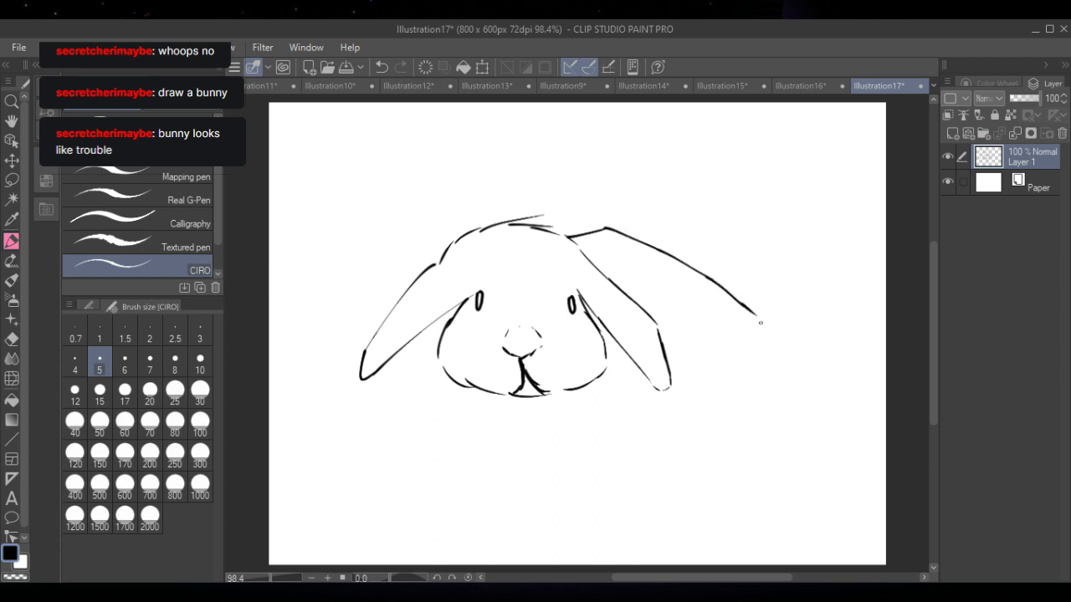
{"action": "left_click", "coordinate": [380, 66]}
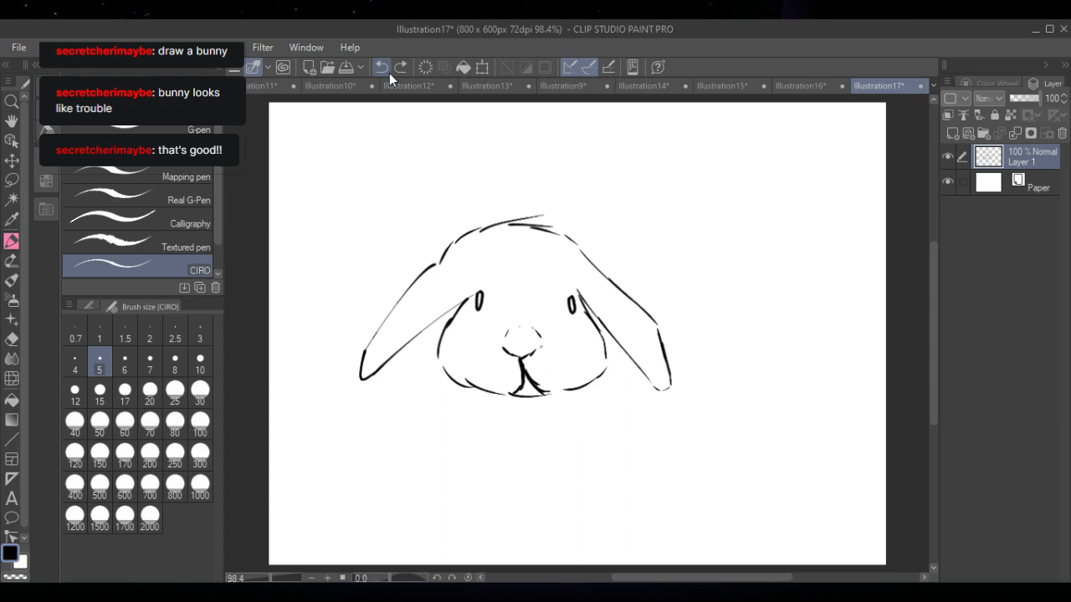
{"action": "mouse_move", "coordinate": [590, 260]}
{"action": "left_mouse_down"}
{"action": "mouse_move", "coordinate": [642, 276]}
{"action": "mouse_move", "coordinate": [686, 316]}
{"action": "mouse_move", "coordinate": [699, 351]}
{"action": "mouse_move", "coordinate": [702, 456]}
{"action": "left_mouse_up"}
{"action": "left_click_drag", "start_coordinate": [589, 474], "coordinate": [693, 458]}
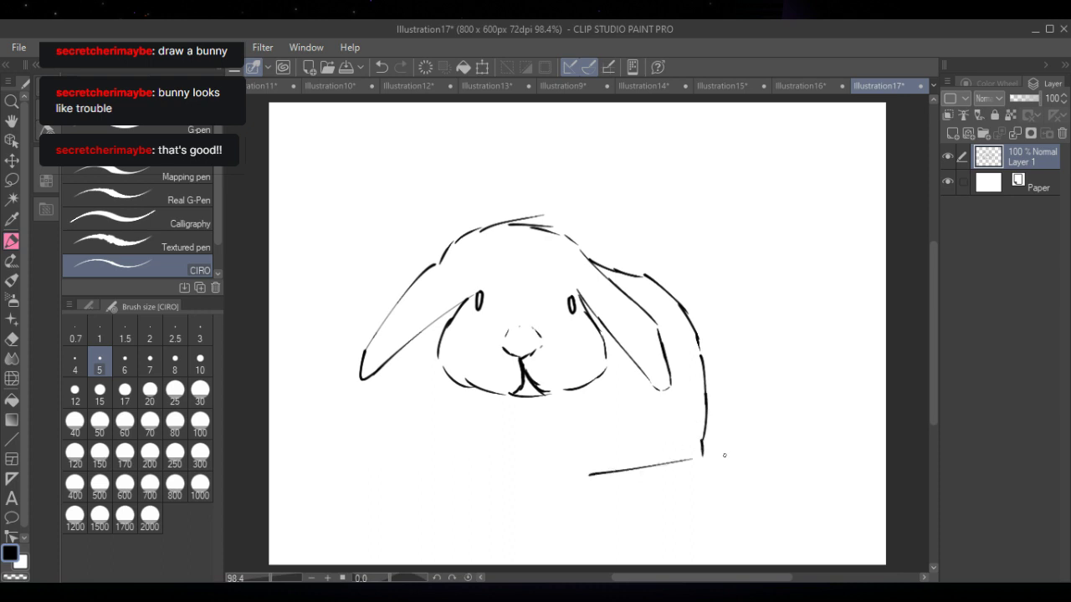
{"action": "left_click_drag", "start_coordinate": [611, 475], "coordinate": [693, 459]}
{"action": "mouse_move", "coordinate": [595, 474]}
{"action": "left_mouse_down"}
{"action": "mouse_move", "coordinate": [589, 456]}
{"action": "mouse_move", "coordinate": [619, 415]}
{"action": "left_mouse_up"}
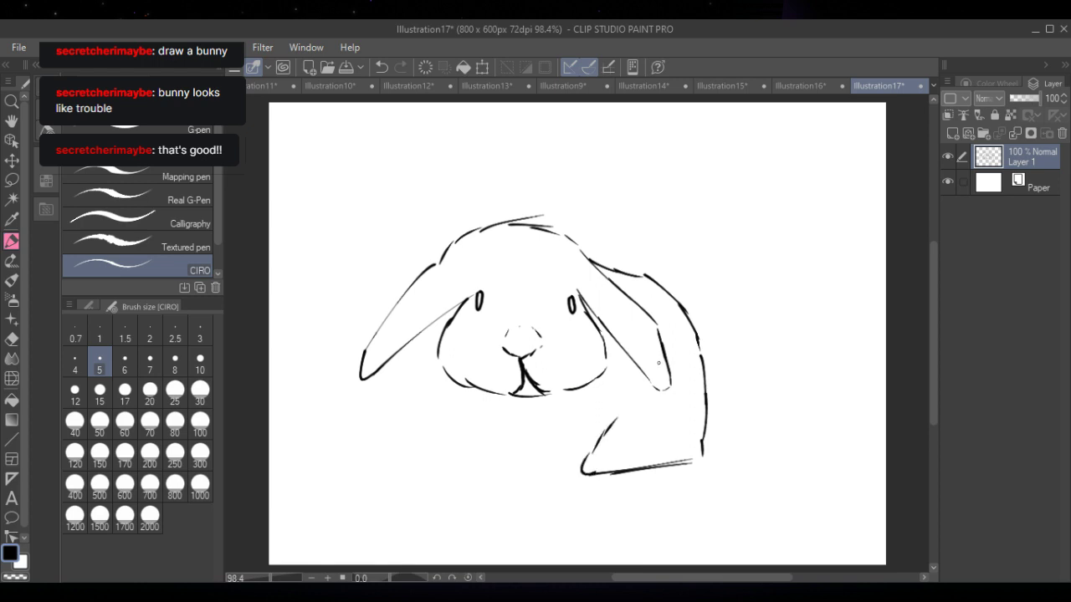
- Extend the hind leg line up to the drooping ear and draw the front leg and paw beside the hind foot
{"action": "left_click_drag", "start_coordinate": [636, 374], "coordinate": [616, 422]}
{"action": "left_click_drag", "start_coordinate": [664, 322], "coordinate": [660, 324]}
{"action": "mouse_move", "coordinate": [580, 475]}
{"action": "left_mouse_down"}
{"action": "mouse_move", "coordinate": [547, 477]}
{"action": "mouse_move", "coordinate": [568, 420]}
{"action": "left_mouse_up"}
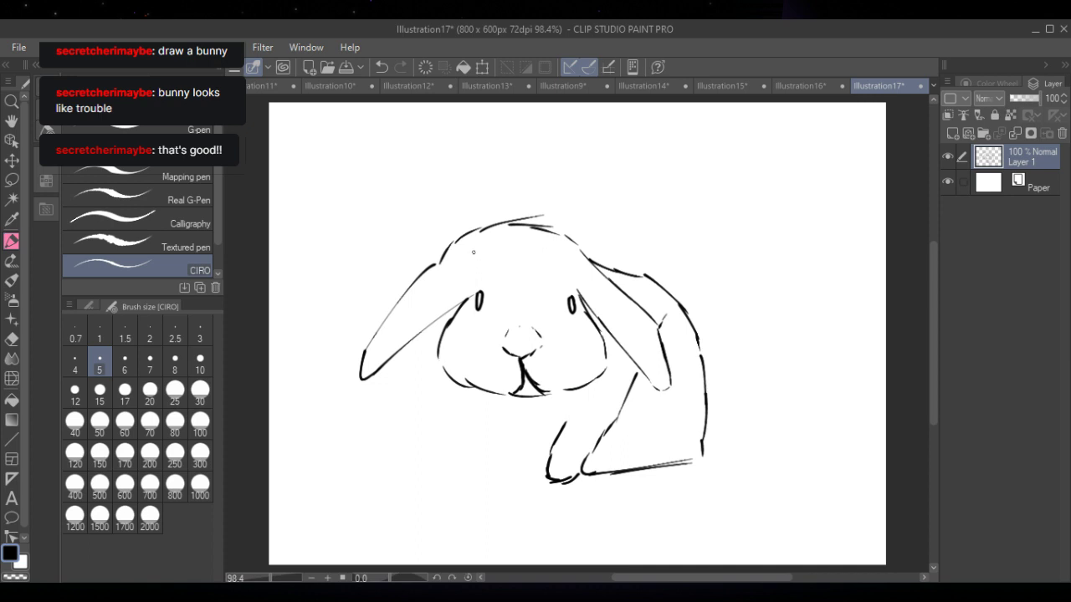
- Draw the bunny's curved chest and its other front leg with paw, and reshape the paw beside the hind foot
{"action": "mouse_move", "coordinate": [449, 382]}
{"action": "left_mouse_down"}
{"action": "mouse_move", "coordinate": [455, 413]}
{"action": "mouse_move", "coordinate": [491, 450]}
{"action": "mouse_move", "coordinate": [539, 457]}
{"action": "left_mouse_up"}
{"action": "mouse_move", "coordinate": [459, 427]}
{"action": "left_mouse_down"}
{"action": "mouse_move", "coordinate": [431, 479]}
{"action": "mouse_move", "coordinate": [474, 481]}
{"action": "left_mouse_up"}
{"action": "left_click_drag", "start_coordinate": [482, 443], "coordinate": [469, 482]}
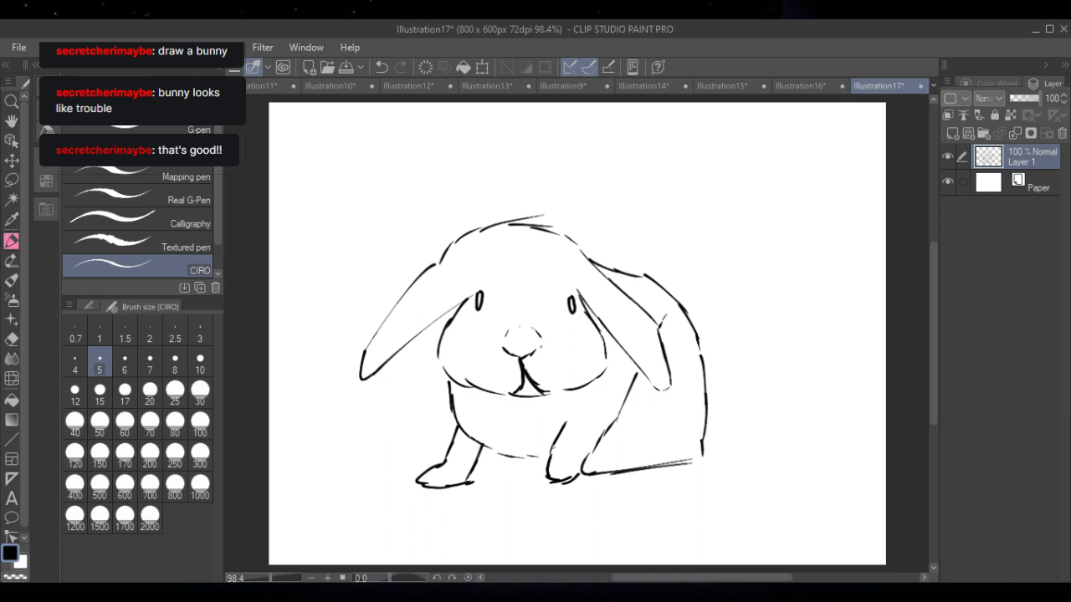
{"action": "mouse_move", "coordinate": [539, 471]}
{"action": "left_mouse_down"}
{"action": "mouse_move", "coordinate": [558, 484]}
{"action": "mouse_move", "coordinate": [583, 469]}
{"action": "mouse_move", "coordinate": [553, 477]}
{"action": "mouse_move", "coordinate": [572, 477]}
{"action": "left_mouse_up"}
{"action": "key", "text": "e"}
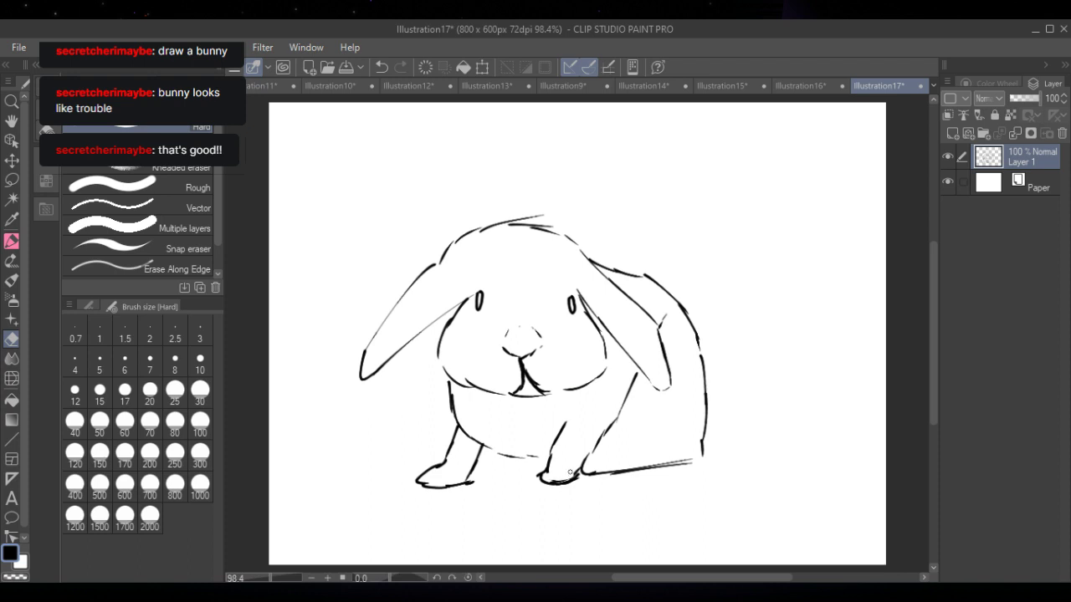
- Draw the bunny's second rear paw line under the belly and a round fluffy tail using the CIRO pen at size 5
{"action": "left_click", "coordinate": [13, 240]}
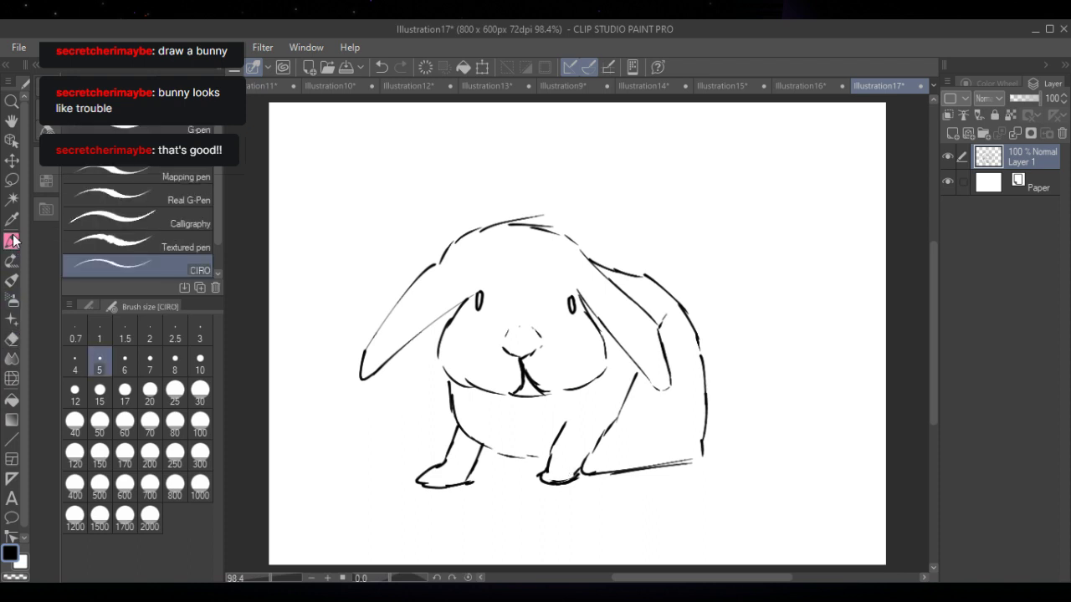
{"action": "mouse_move", "coordinate": [520, 457]}
{"action": "left_mouse_down"}
{"action": "mouse_move", "coordinate": [517, 465]}
{"action": "mouse_move", "coordinate": [547, 465]}
{"action": "left_mouse_up"}
{"action": "mouse_move", "coordinate": [713, 415]}
{"action": "left_mouse_down"}
{"action": "mouse_move", "coordinate": [728, 437]}
{"action": "mouse_move", "coordinate": [710, 421]}
{"action": "mouse_move", "coordinate": [741, 428]}
{"action": "mouse_move", "coordinate": [739, 450]}
{"action": "mouse_move", "coordinate": [707, 458]}
{"action": "mouse_move", "coordinate": [743, 458]}
{"action": "mouse_move", "coordinate": [746, 437]}
{"action": "mouse_move", "coordinate": [725, 465]}
{"action": "mouse_move", "coordinate": [697, 431]}
{"action": "mouse_move", "coordinate": [731, 453]}
{"action": "mouse_move", "coordinate": [710, 452]}
{"action": "mouse_move", "coordinate": [704, 438]}
{"action": "mouse_move", "coordinate": [726, 455]}
{"action": "mouse_move", "coordinate": [711, 453]}
{"action": "mouse_move", "coordinate": [735, 446]}
{"action": "left_mouse_up"}
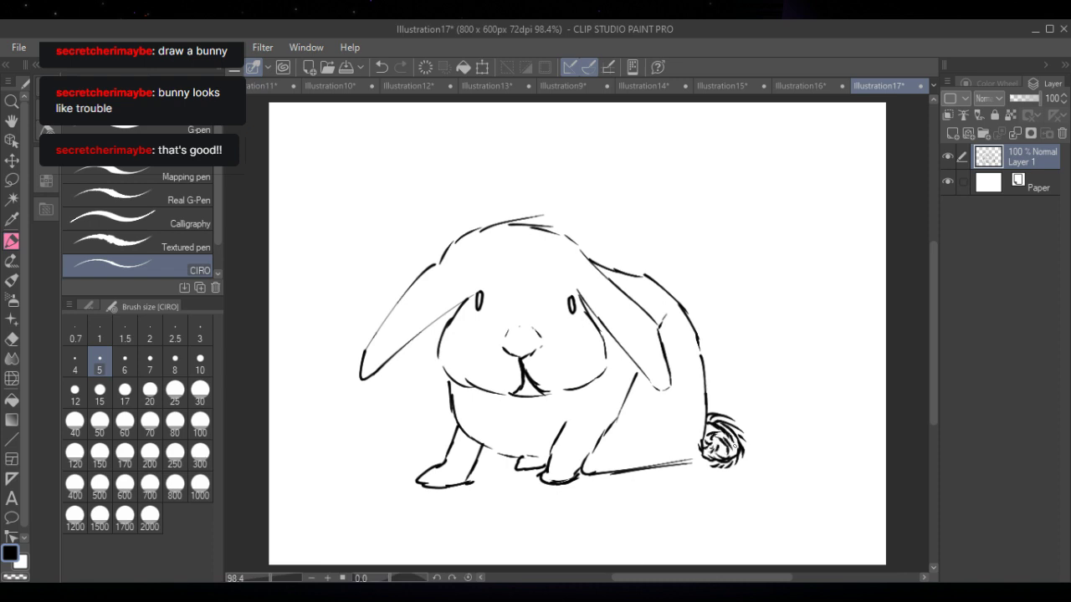
- Draw several thin whiskers fanning outward from both of the bunny's cheeks
{"action": "mouse_move", "coordinate": [559, 349]}
{"action": "left_mouse_down"}
{"action": "mouse_move", "coordinate": [615, 311]}
{"action": "mouse_move", "coordinate": [649, 333]}
{"action": "left_mouse_up"}
{"action": "mouse_move", "coordinate": [678, 366]}
{"action": "left_mouse_down"}
{"action": "mouse_move", "coordinate": [568, 364]}
{"action": "mouse_move", "coordinate": [626, 397]}
{"action": "left_mouse_up"}
{"action": "left_click_drag", "start_coordinate": [586, 351], "coordinate": [639, 350]}
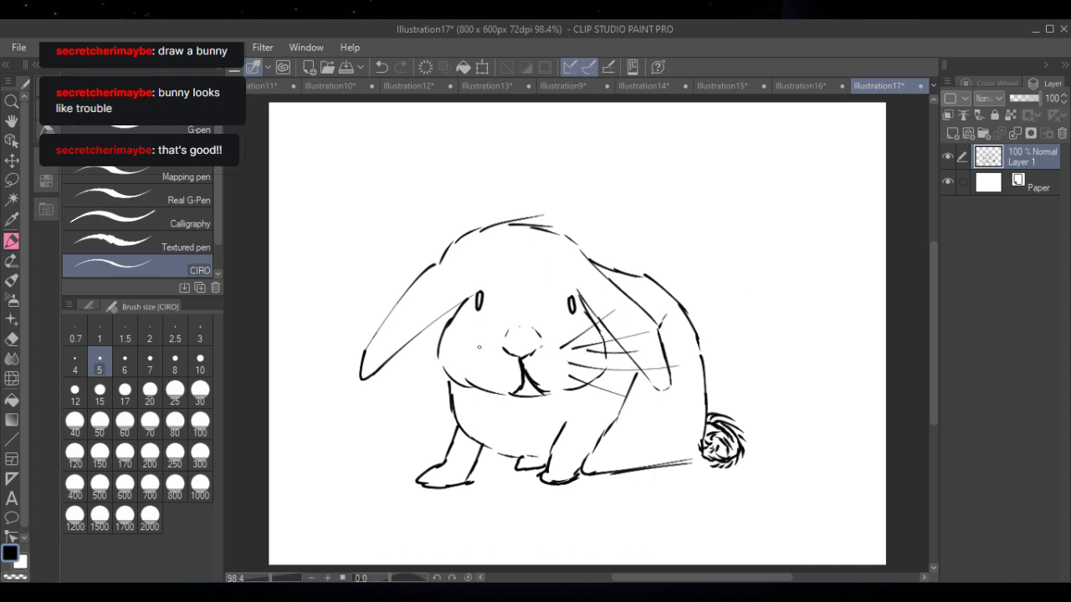
{"action": "left_click_drag", "start_coordinate": [479, 346], "coordinate": [440, 329]}
{"action": "mouse_move", "coordinate": [490, 363]}
{"action": "left_mouse_down"}
{"action": "mouse_move", "coordinate": [406, 348]}
{"action": "mouse_move", "coordinate": [399, 386]}
{"action": "left_mouse_up"}
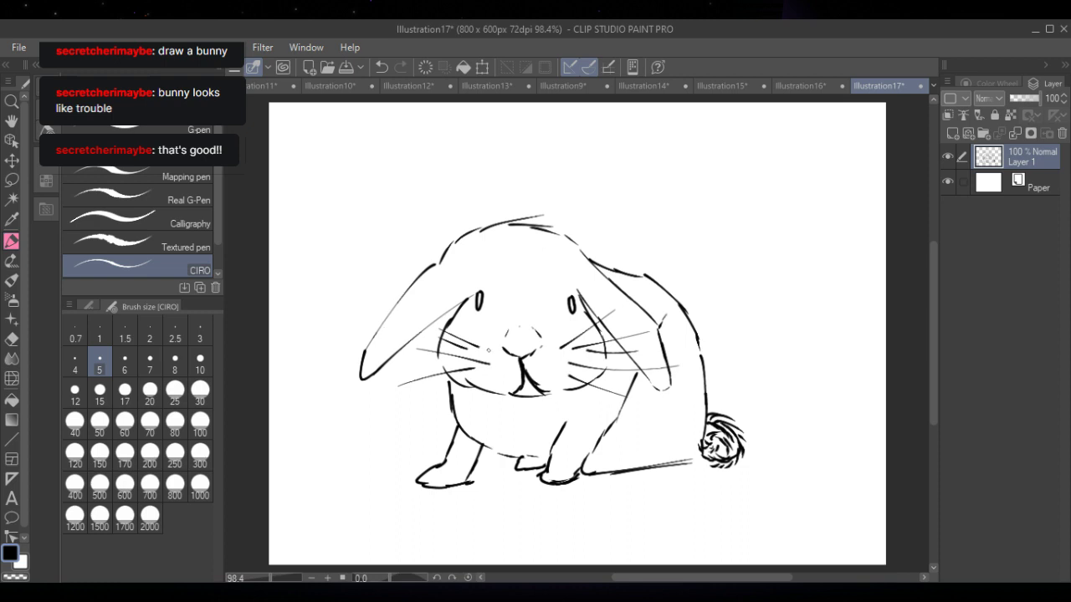
{"action": "left_click_drag", "start_coordinate": [492, 374], "coordinate": [430, 393]}
- Sketch fur strokes around the bunny's foreleg and haunch, and add short toe lines to all the paws
{"action": "left_click_drag", "start_coordinate": [604, 445], "coordinate": [645, 445]}
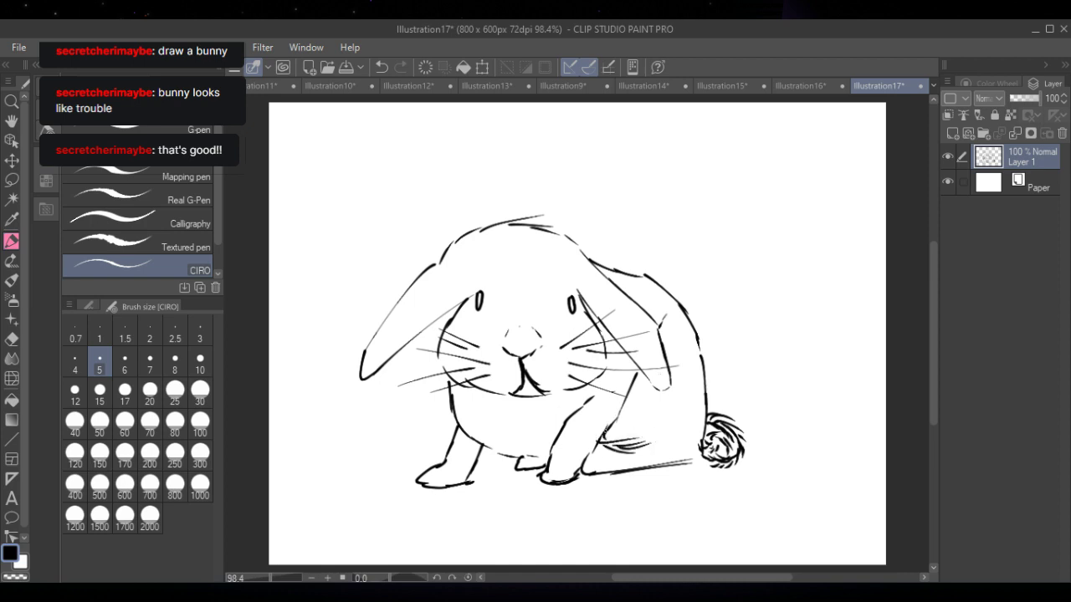
{"action": "left_click_drag", "start_coordinate": [624, 405], "coordinate": [601, 438]}
{"action": "mouse_move", "coordinate": [554, 467]}
{"action": "left_mouse_down"}
{"action": "mouse_move", "coordinate": [547, 485]}
{"action": "mouse_move", "coordinate": [561, 482]}
{"action": "left_mouse_up"}
{"action": "left_click_drag", "start_coordinate": [567, 471], "coordinate": [571, 478]}
{"action": "left_click_drag", "start_coordinate": [447, 477], "coordinate": [426, 486]}
{"action": "left_click_drag", "start_coordinate": [525, 461], "coordinate": [521, 470]}
{"action": "mouse_move", "coordinate": [603, 458]}
{"action": "left_mouse_down"}
{"action": "mouse_move", "coordinate": [586, 475]}
{"action": "mouse_move", "coordinate": [623, 464]}
{"action": "left_mouse_up"}
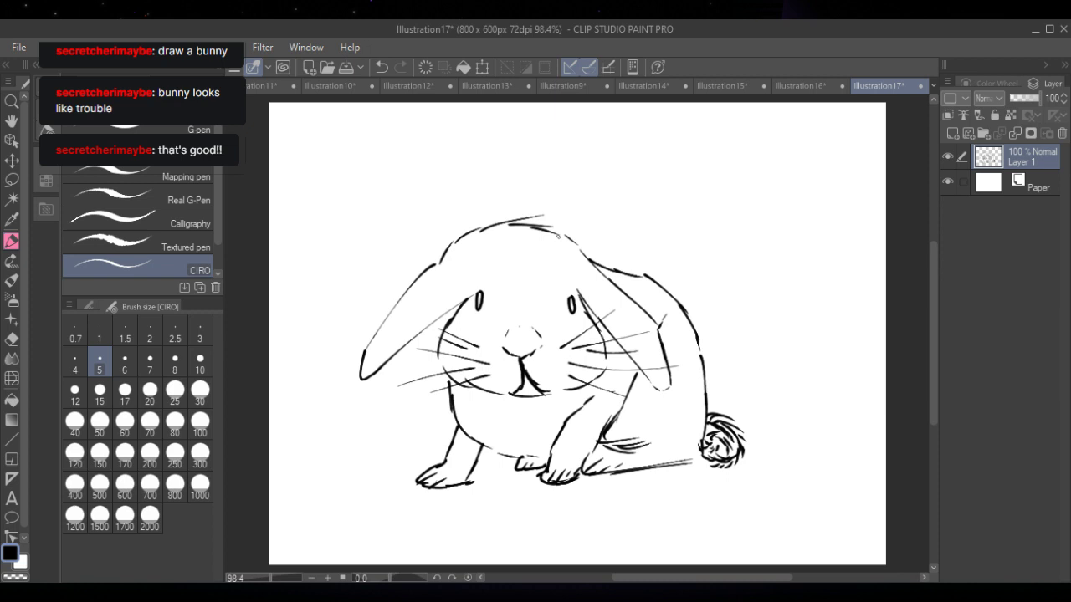
- Add short spiky fur strokes across the top of the bunny's head and along its left ear
{"action": "mouse_move", "coordinate": [561, 223]}
{"action": "left_mouse_down"}
{"action": "mouse_move", "coordinate": [531, 230]}
{"action": "mouse_move", "coordinate": [468, 226]}
{"action": "left_mouse_up"}
{"action": "mouse_move", "coordinate": [469, 224]}
{"action": "left_mouse_down"}
{"action": "mouse_move", "coordinate": [460, 230]}
{"action": "mouse_move", "coordinate": [521, 234]}
{"action": "left_mouse_up"}
{"action": "left_click_drag", "start_coordinate": [433, 265], "coordinate": [410, 279]}
{"action": "left_click_drag", "start_coordinate": [408, 289], "coordinate": [389, 307]}
{"action": "mouse_move", "coordinate": [386, 319]}
{"action": "left_mouse_down"}
{"action": "mouse_move", "coordinate": [369, 334]}
{"action": "mouse_move", "coordinate": [409, 348]}
{"action": "mouse_move", "coordinate": [421, 337]}
{"action": "left_mouse_up"}
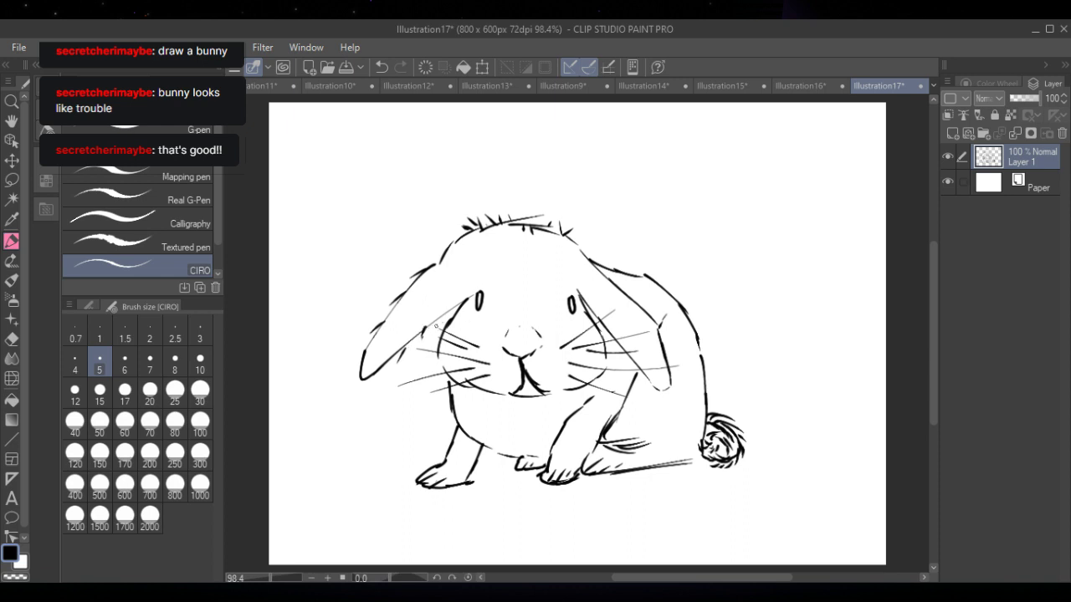
- Add short fur strokes along the bunny's right ear, right cheek and curved back
{"action": "left_click_drag", "start_coordinate": [600, 270], "coordinate": [629, 284]}
{"action": "left_click_drag", "start_coordinate": [628, 302], "coordinate": [665, 325]}
{"action": "left_click_drag", "start_coordinate": [602, 317], "coordinate": [620, 364]}
{"action": "left_click_drag", "start_coordinate": [625, 359], "coordinate": [634, 378]}
{"action": "left_click_drag", "start_coordinate": [641, 367], "coordinate": [645, 385]}
{"action": "mouse_move", "coordinate": [651, 272]}
{"action": "left_mouse_down"}
{"action": "mouse_move", "coordinate": [684, 262]}
{"action": "mouse_move", "coordinate": [704, 314]}
{"action": "left_mouse_up"}
{"action": "left_click_drag", "start_coordinate": [684, 322], "coordinate": [716, 368]}
{"action": "left_click_drag", "start_coordinate": [701, 358], "coordinate": [716, 378]}
{"action": "mouse_move", "coordinate": [594, 264]}
{"action": "left_mouse_down"}
{"action": "mouse_move", "coordinate": [668, 286]}
{"action": "mouse_move", "coordinate": [695, 325]}
{"action": "mouse_move", "coordinate": [711, 405]}
{"action": "left_mouse_up"}
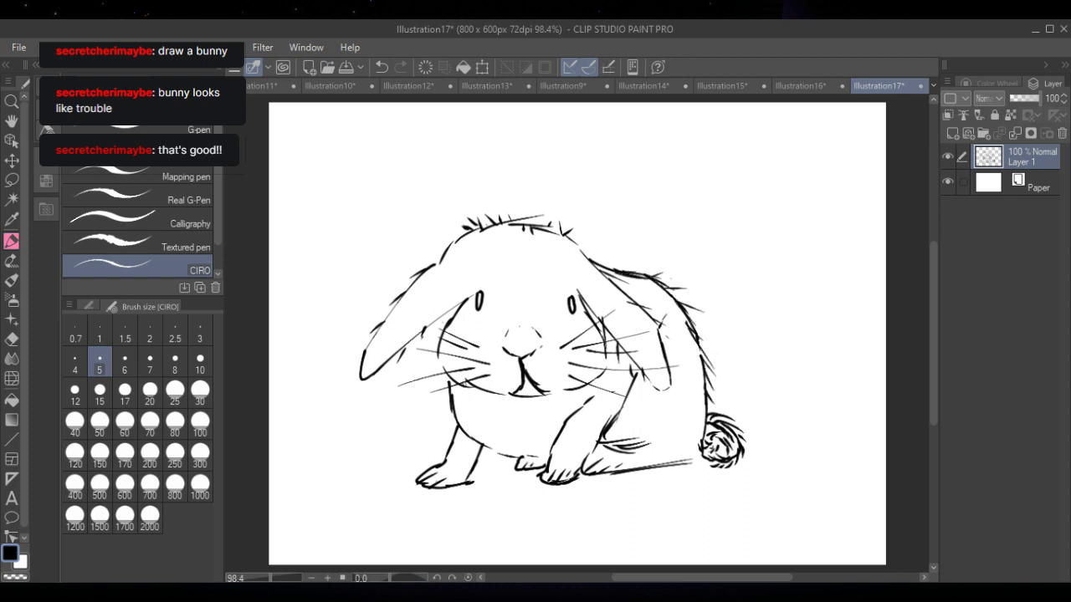
- Add fur strokes along the bunny's chest, draw a curved line above each eye, and fill both eyes black
{"action": "mouse_move", "coordinate": [448, 388]}
{"action": "left_mouse_down"}
{"action": "mouse_move", "coordinate": [492, 451]}
{"action": "mouse_move", "coordinate": [548, 459]}
{"action": "left_mouse_up"}
{"action": "left_click_drag", "start_coordinate": [557, 308], "coordinate": [564, 285]}
{"action": "left_click_drag", "start_coordinate": [490, 304], "coordinate": [486, 280]}
{"action": "left_click_drag", "start_coordinate": [572, 299], "coordinate": [573, 307]}
{"action": "left_click_drag", "start_coordinate": [479, 296], "coordinate": [479, 300]}
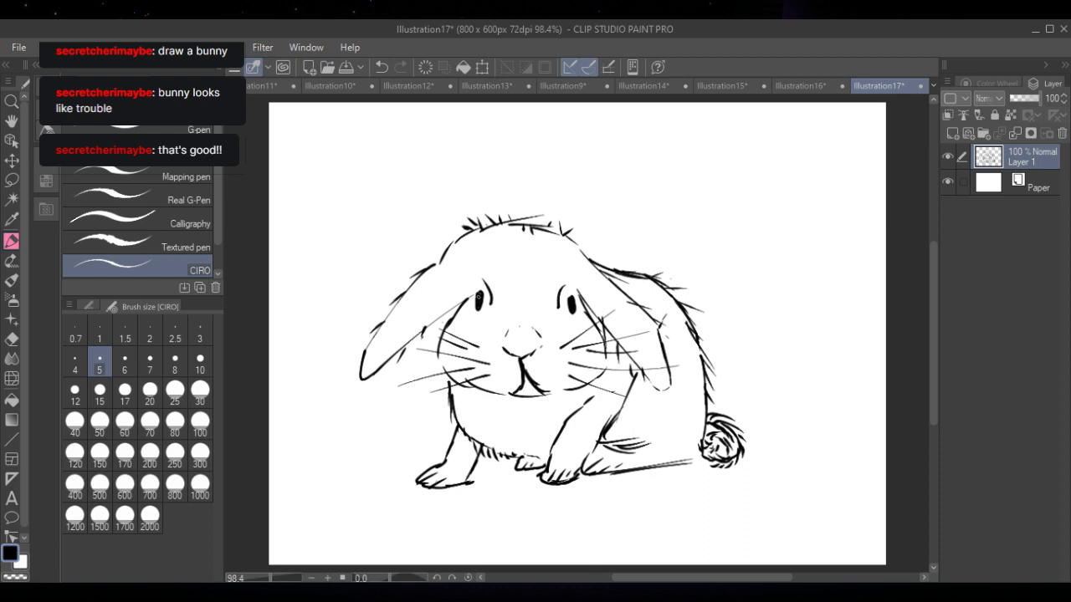
- Reshape the bunny's mouth into a smaller opening, and clean up and redraw the left ear line beside the eye
{"action": "left_click_drag", "start_coordinate": [524, 375], "coordinate": [533, 392]}
{"action": "key", "text": "e"}
{"action": "mouse_move", "coordinate": [530, 379]}
{"action": "left_mouse_down"}
{"action": "mouse_move", "coordinate": [537, 387]}
{"action": "mouse_move", "coordinate": [521, 361]}
{"action": "mouse_move", "coordinate": [519, 385]}
{"action": "mouse_move", "coordinate": [527, 377]}
{"action": "mouse_move", "coordinate": [542, 391]}
{"action": "mouse_move", "coordinate": [523, 393]}
{"action": "mouse_move", "coordinate": [545, 386]}
{"action": "left_mouse_up"}
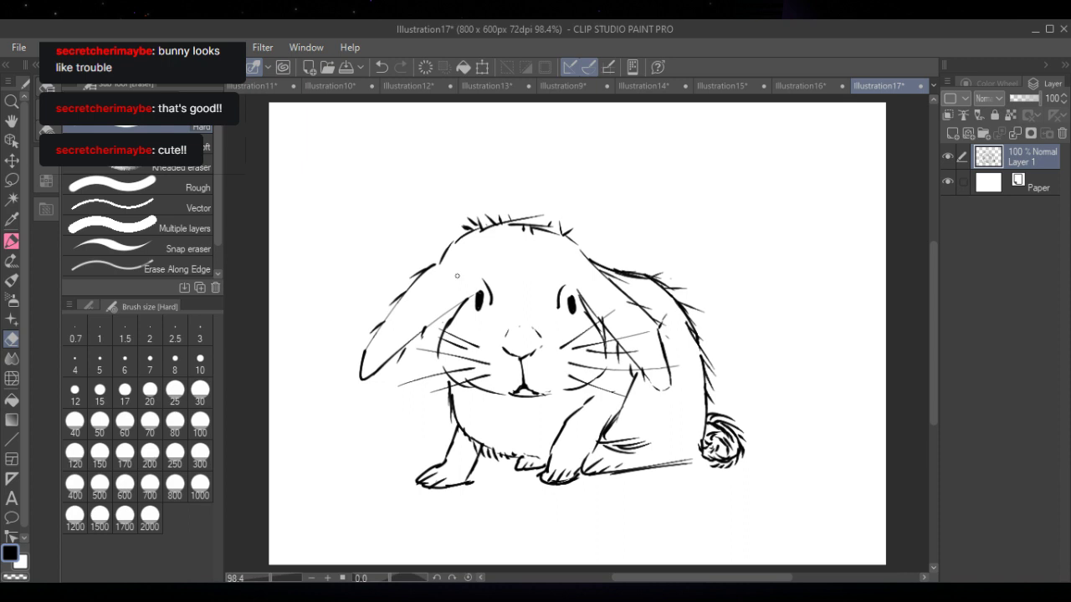
{"action": "left_click_drag", "start_coordinate": [470, 294], "coordinate": [443, 313]}
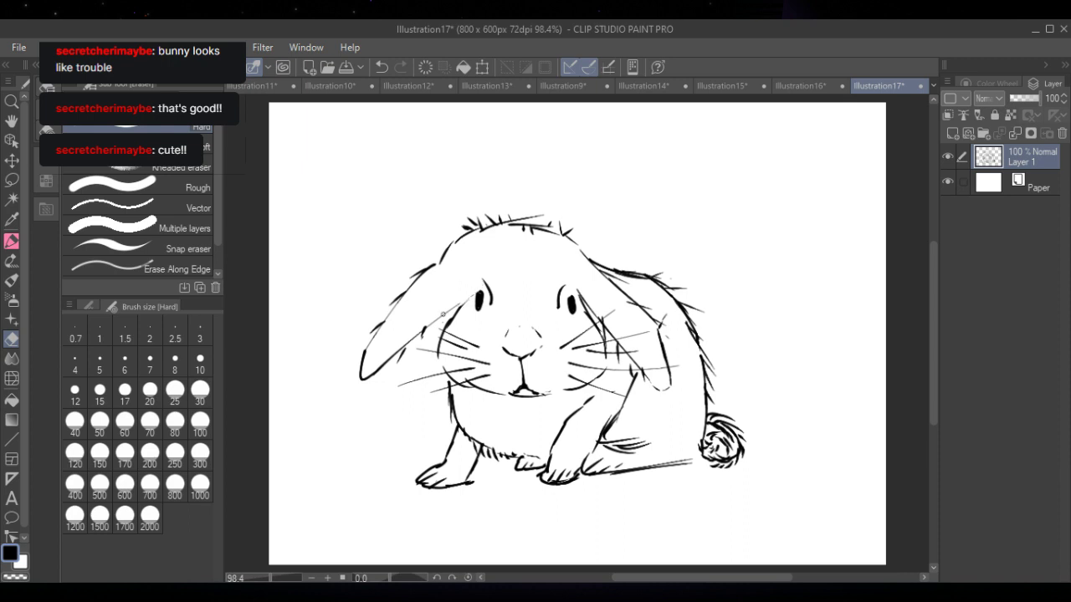
{"action": "left_click", "coordinate": [12, 241]}
{"action": "left_click_drag", "start_coordinate": [470, 297], "coordinate": [458, 307]}
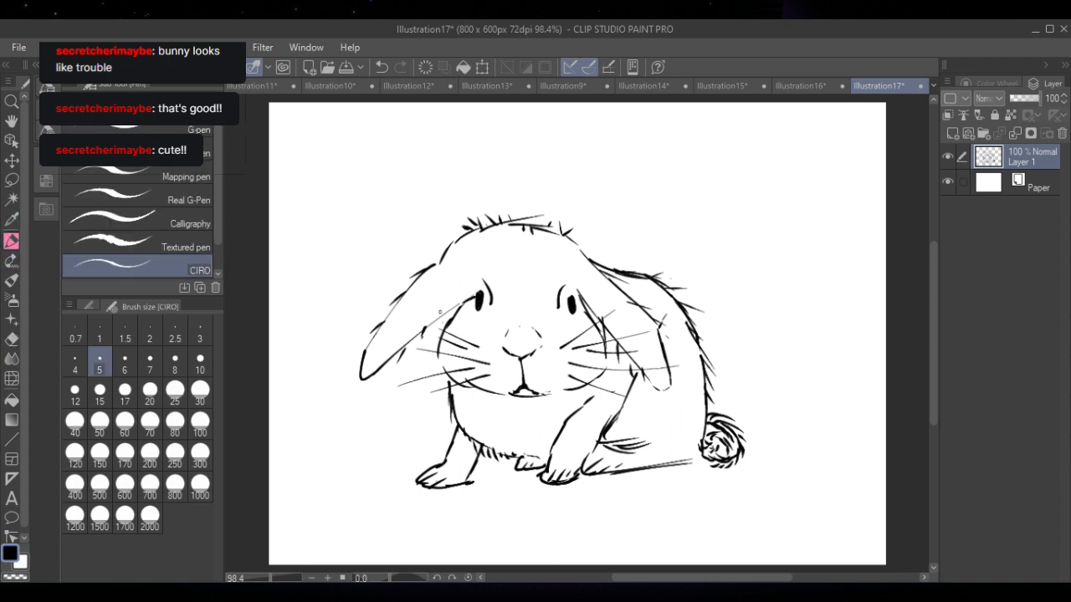
- Add a new layer above the line art, set Layer 1 as the reference layer, and make Layer 2 active
{"action": "left_click", "coordinate": [953, 134]}
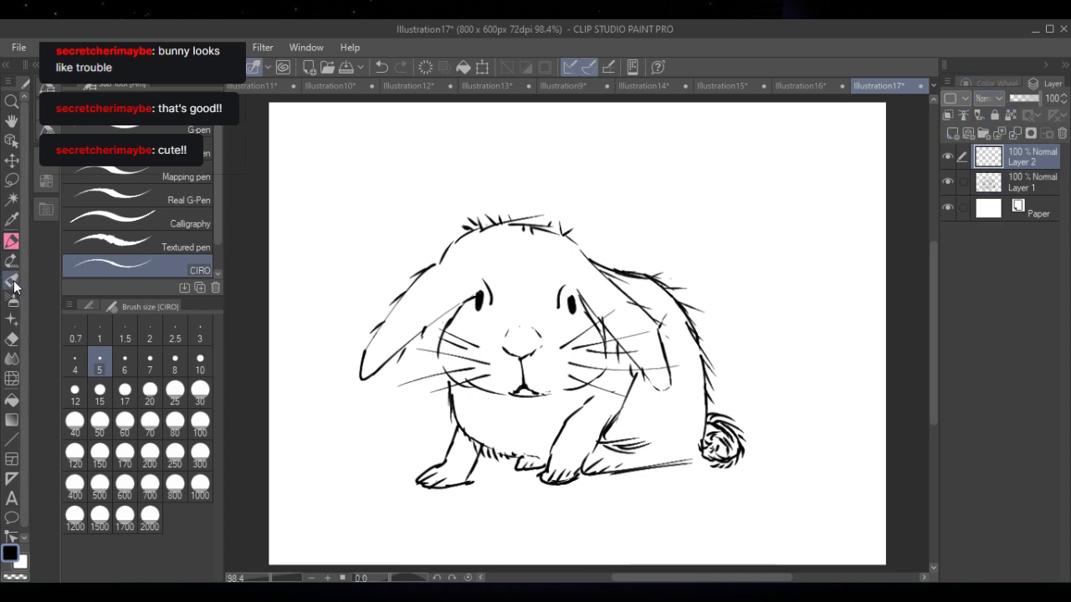
{"action": "left_click", "coordinate": [1038, 187]}
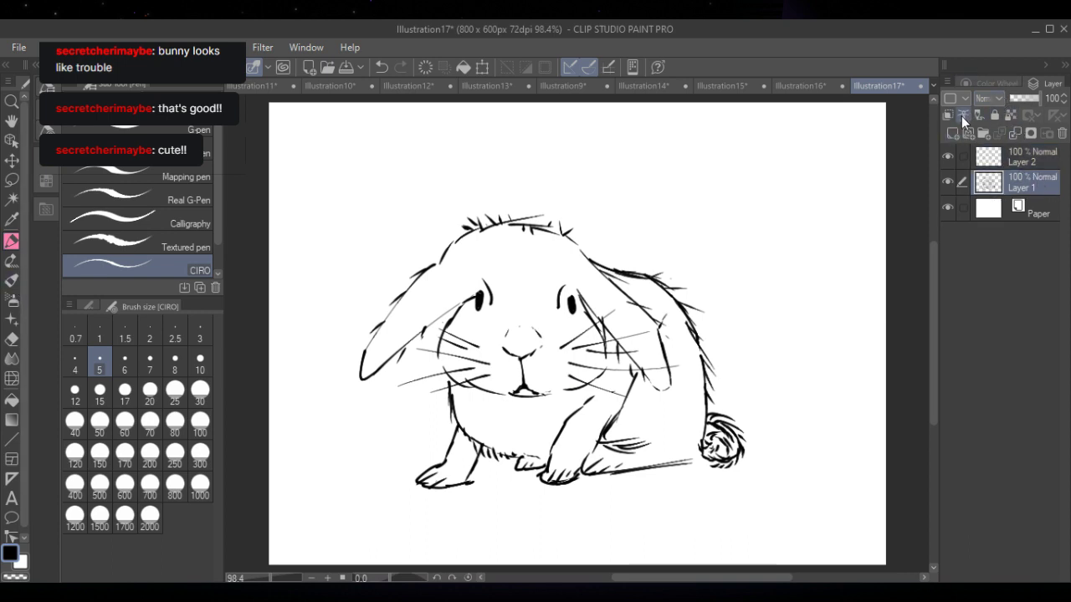
{"action": "left_click", "coordinate": [962, 116]}
{"action": "left_click", "coordinate": [1031, 159]}
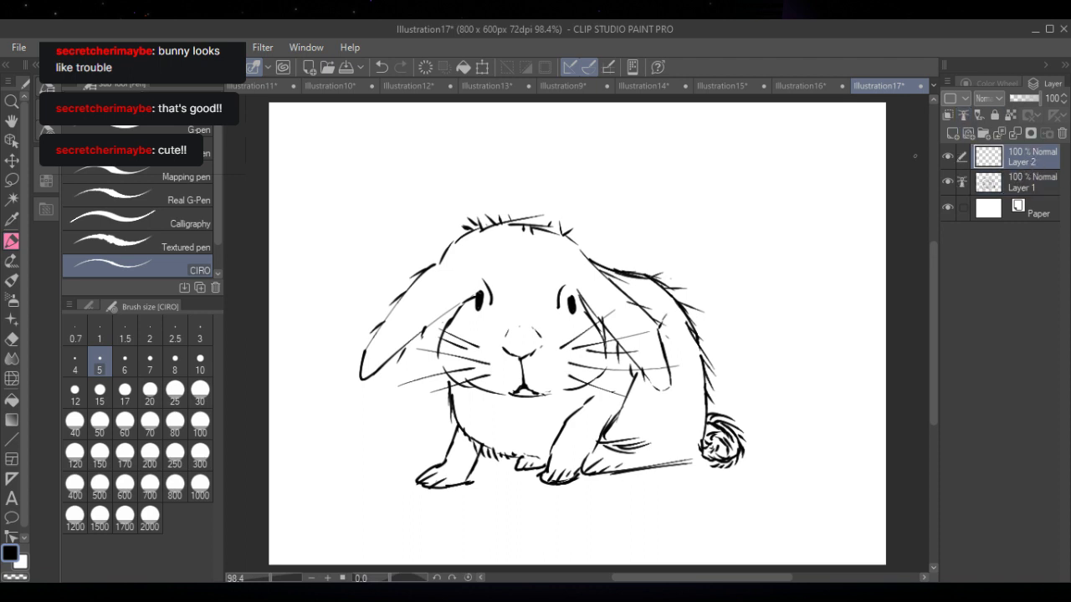
- Paint the bunny's whole body light orange (H 31, S 59, V 96) with the Soft airbrush
{"action": "left_click", "coordinate": [13, 300]}
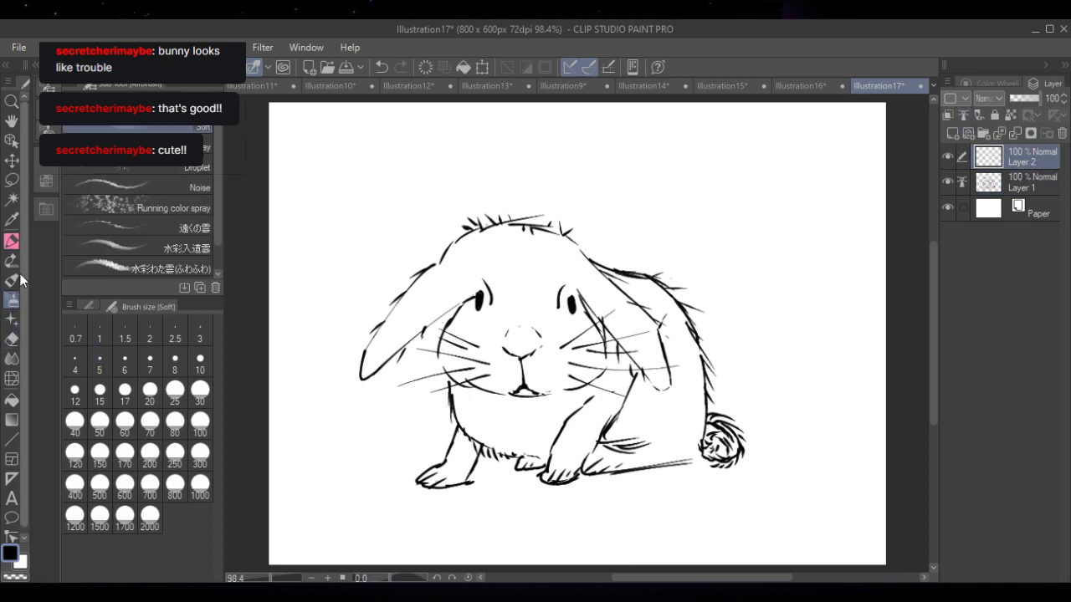
{"action": "left_click", "coordinate": [995, 82]}
{"action": "left_click", "coordinate": [974, 284]}
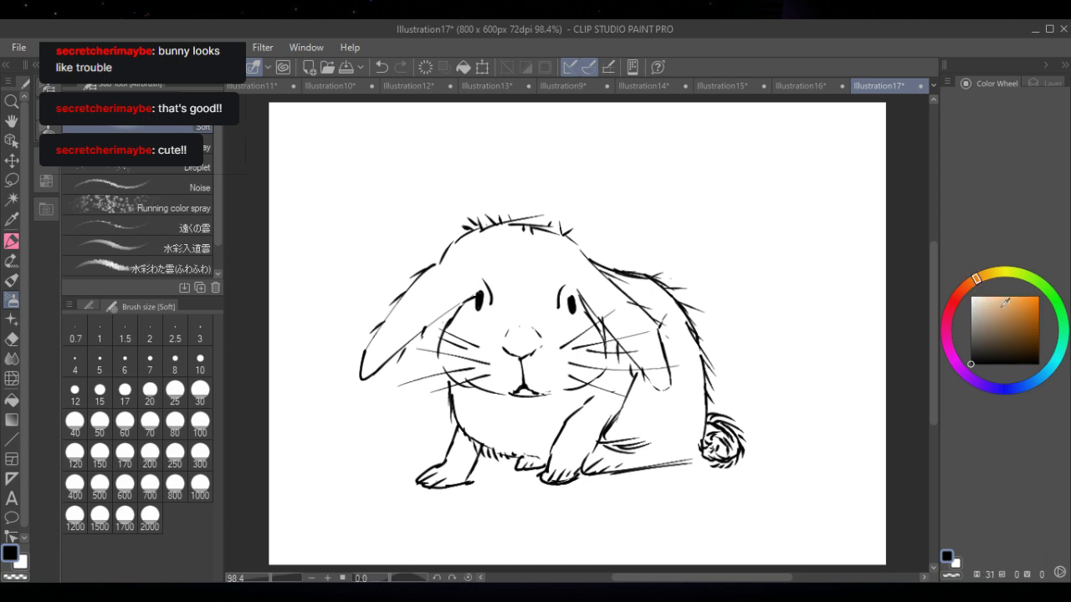
{"action": "left_click", "coordinate": [1036, 300]}
{"action": "left_click_drag", "start_coordinate": [1035, 299], "coordinate": [1010, 298]}
{"action": "mouse_move", "coordinate": [515, 312]}
{"action": "left_mouse_down"}
{"action": "mouse_move", "coordinate": [585, 389]}
{"action": "mouse_move", "coordinate": [623, 386]}
{"action": "mouse_move", "coordinate": [668, 345]}
{"action": "mouse_move", "coordinate": [688, 368]}
{"action": "mouse_move", "coordinate": [642, 285]}
{"action": "mouse_move", "coordinate": [638, 312]}
{"action": "mouse_move", "coordinate": [694, 396]}
{"action": "mouse_move", "coordinate": [694, 417]}
{"action": "mouse_move", "coordinate": [657, 458]}
{"action": "mouse_move", "coordinate": [594, 456]}
{"action": "mouse_move", "coordinate": [595, 442]}
{"action": "mouse_move", "coordinate": [642, 424]}
{"action": "mouse_move", "coordinate": [717, 446]}
{"action": "mouse_move", "coordinate": [677, 417]}
{"action": "mouse_move", "coordinate": [569, 441]}
{"action": "mouse_move", "coordinate": [547, 464]}
{"action": "mouse_move", "coordinate": [611, 417]}
{"action": "mouse_move", "coordinate": [629, 301]}
{"action": "mouse_move", "coordinate": [518, 245]}
{"action": "mouse_move", "coordinate": [554, 254]}
{"action": "mouse_move", "coordinate": [545, 244]}
{"action": "mouse_move", "coordinate": [474, 246]}
{"action": "mouse_move", "coordinate": [401, 310]}
{"action": "mouse_move", "coordinate": [377, 359]}
{"action": "mouse_move", "coordinate": [465, 283]}
{"action": "mouse_move", "coordinate": [499, 270]}
{"action": "mouse_move", "coordinate": [505, 280]}
{"action": "mouse_move", "coordinate": [511, 268]}
{"action": "mouse_move", "coordinate": [513, 332]}
{"action": "mouse_move", "coordinate": [476, 370]}
{"action": "mouse_move", "coordinate": [467, 357]}
{"action": "mouse_move", "coordinate": [474, 381]}
{"action": "mouse_move", "coordinate": [584, 386]}
{"action": "mouse_move", "coordinate": [590, 353]}
{"action": "mouse_move", "coordinate": [507, 379]}
{"action": "mouse_move", "coordinate": [485, 374]}
{"action": "mouse_move", "coordinate": [569, 414]}
{"action": "mouse_move", "coordinate": [473, 414]}
{"action": "mouse_move", "coordinate": [581, 438]}
{"action": "mouse_move", "coordinate": [580, 405]}
{"action": "mouse_move", "coordinate": [469, 444]}
{"action": "mouse_move", "coordinate": [451, 477]}
{"action": "mouse_move", "coordinate": [430, 477]}
{"action": "mouse_move", "coordinate": [475, 454]}
{"action": "mouse_move", "coordinate": [583, 312]}
{"action": "mouse_move", "coordinate": [617, 354]}
{"action": "mouse_move", "coordinate": [562, 276]}
{"action": "mouse_move", "coordinate": [672, 364]}
{"action": "mouse_move", "coordinate": [518, 268]}
{"action": "mouse_move", "coordinate": [528, 319]}
{"action": "mouse_move", "coordinate": [489, 324]}
{"action": "left_mouse_up"}
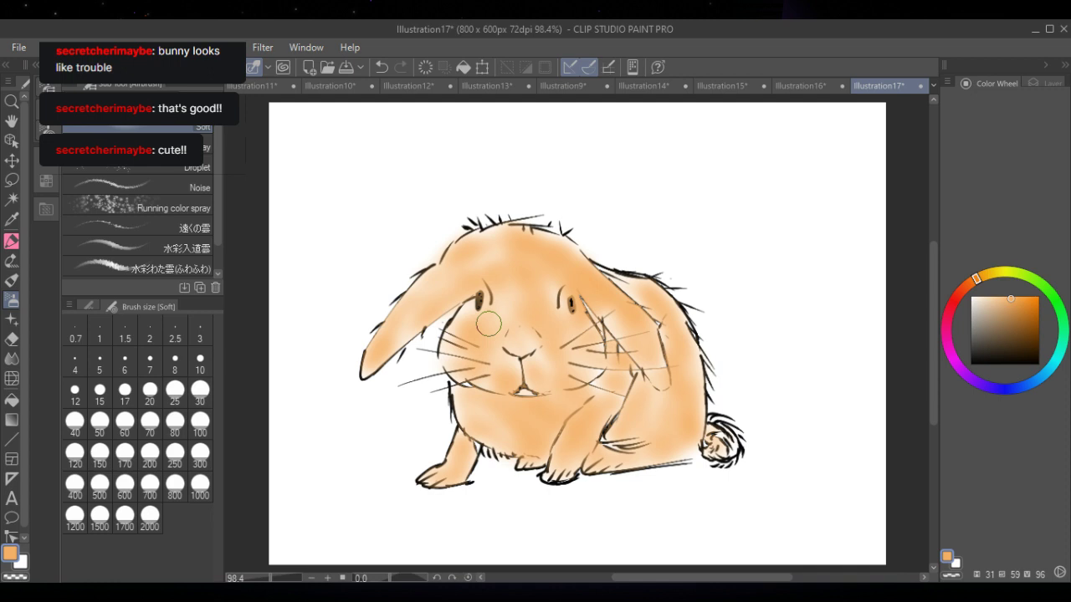
{"action": "left_click", "coordinate": [12, 241]}
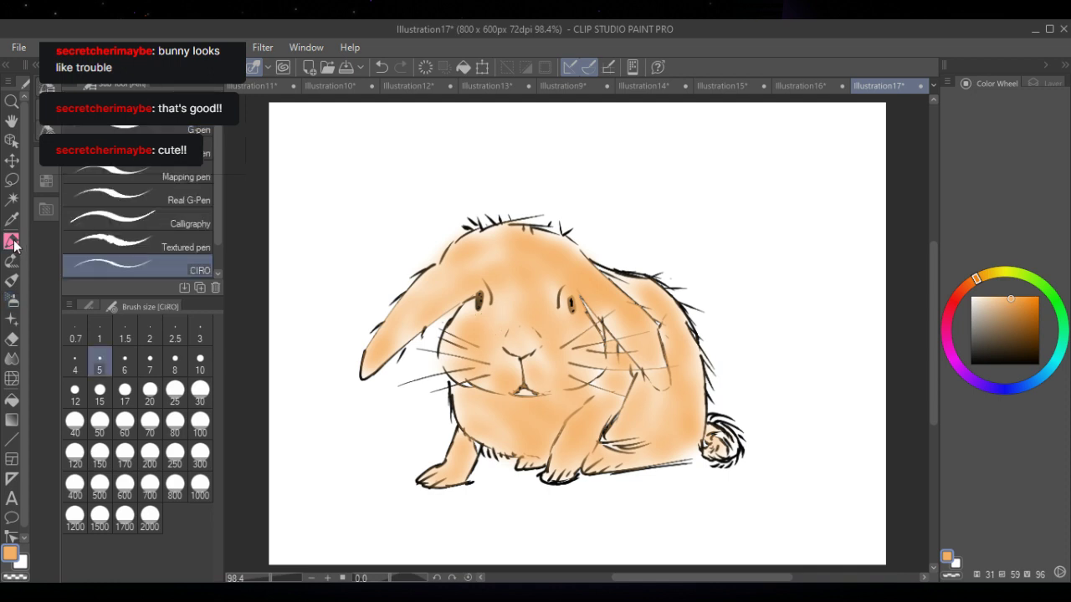
{"action": "left_click", "coordinate": [1047, 83]}
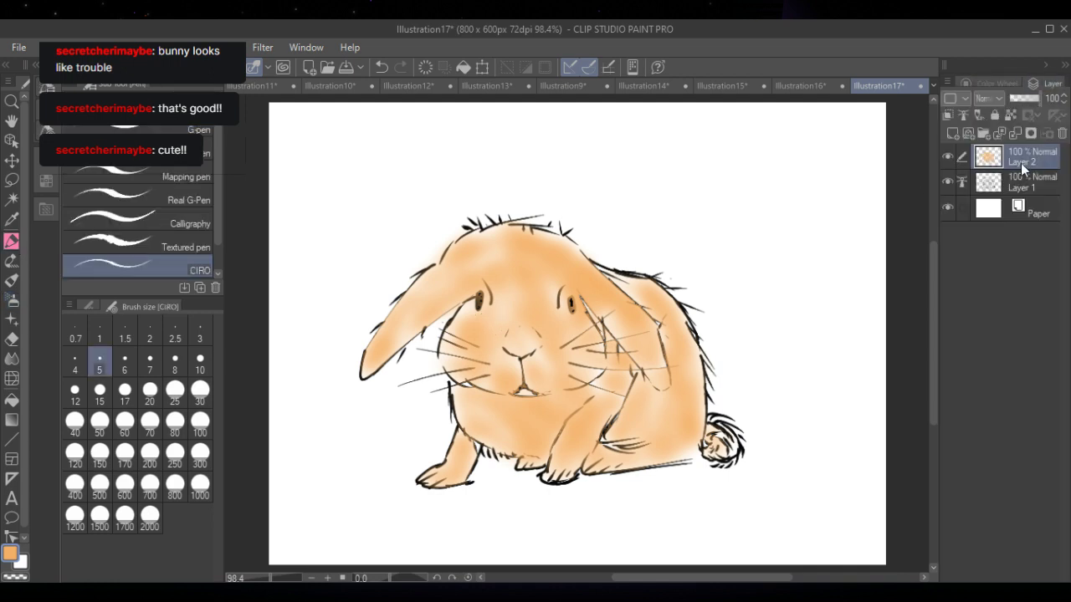
{"action": "left_click_drag", "start_coordinate": [1024, 186], "coordinate": [1022, 177]}
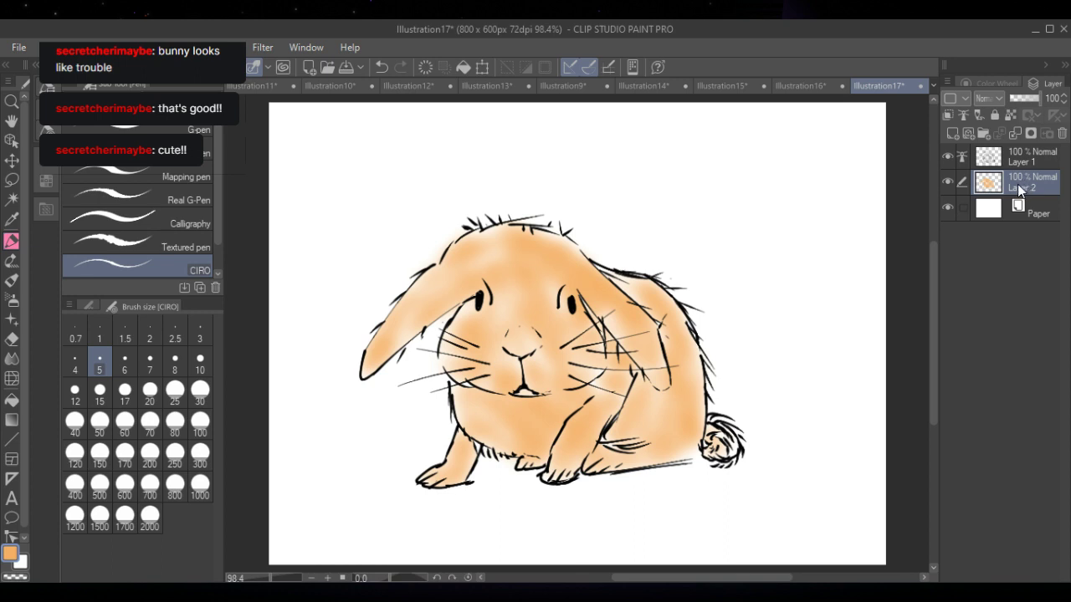
{"action": "left_click_drag", "start_coordinate": [1029, 159], "coordinate": [1024, 146]}
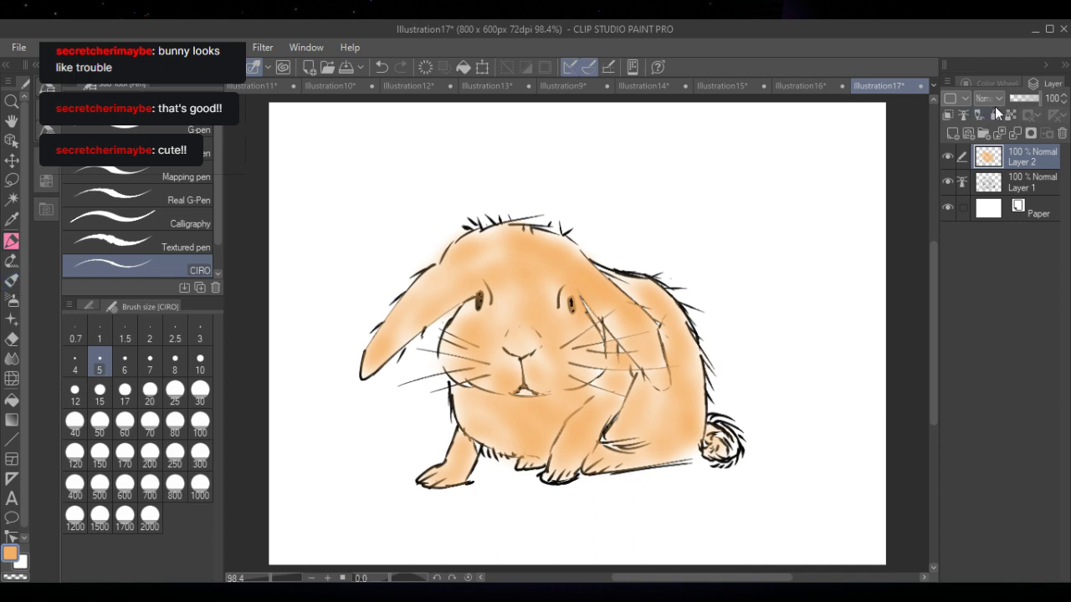
- Shade under the bunny's chin, beside the eyes and on the cheek with the Soft airbrush in darker orange (H 31, S 61, V 81)
{"action": "left_click", "coordinate": [1005, 82]}
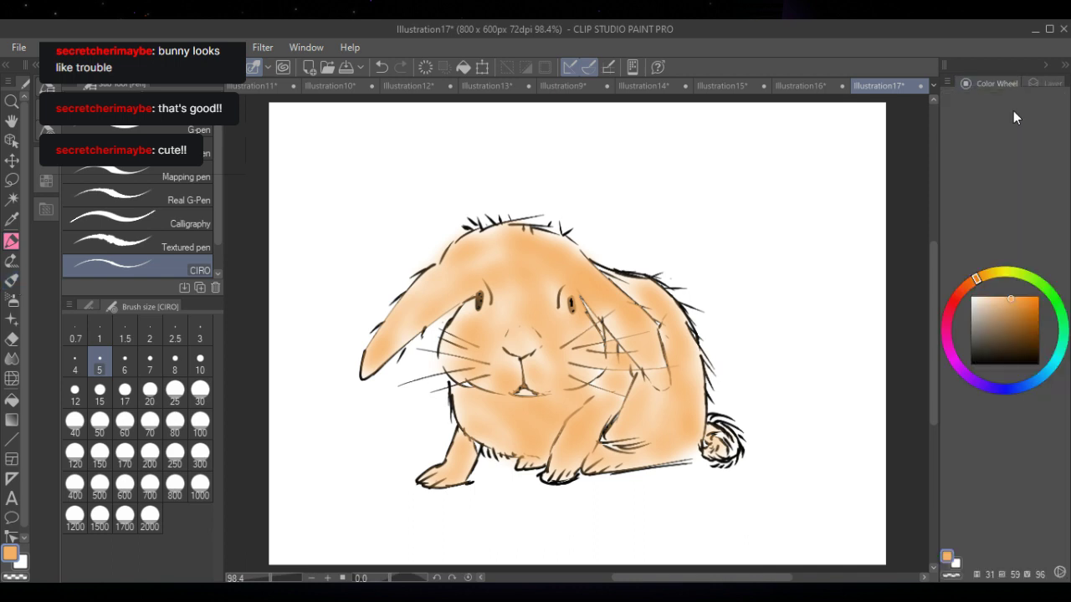
{"action": "left_click", "coordinate": [1012, 308]}
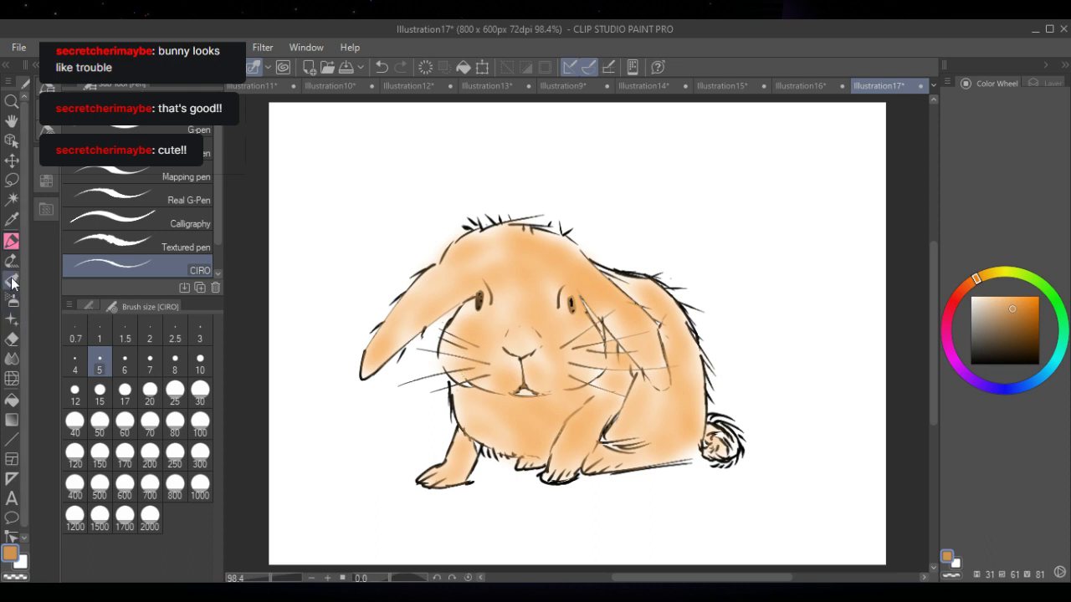
{"action": "left_click", "coordinate": [13, 303]}
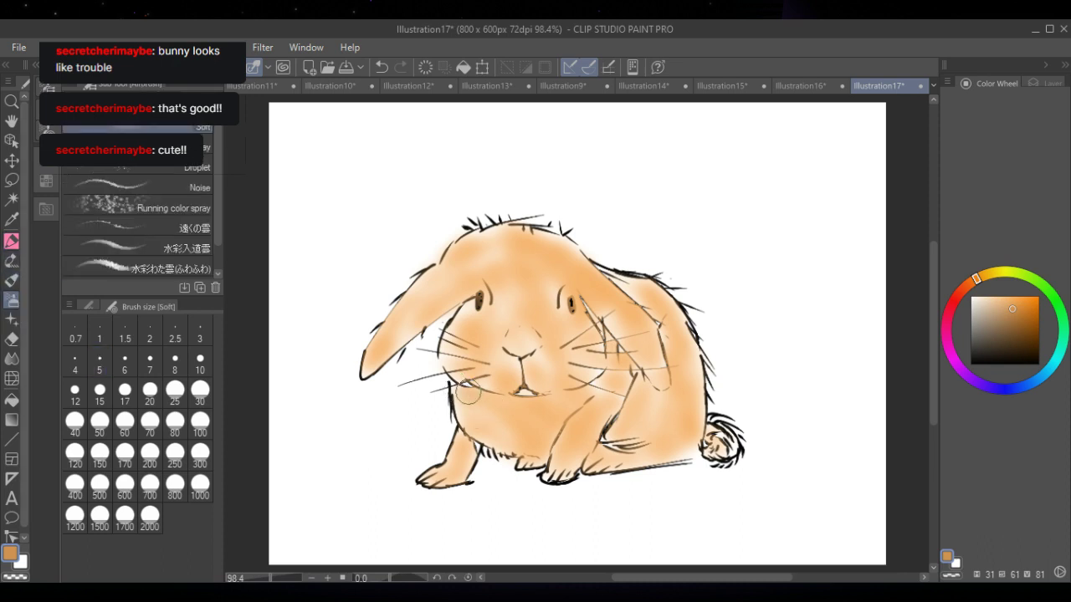
{"action": "mouse_move", "coordinate": [466, 392]}
{"action": "left_mouse_down"}
{"action": "mouse_move", "coordinate": [522, 404]}
{"action": "mouse_move", "coordinate": [508, 407]}
{"action": "mouse_move", "coordinate": [466, 396]}
{"action": "mouse_move", "coordinate": [531, 406]}
{"action": "mouse_move", "coordinate": [554, 397]}
{"action": "mouse_move", "coordinate": [531, 406]}
{"action": "mouse_move", "coordinate": [601, 387]}
{"action": "mouse_move", "coordinate": [577, 398]}
{"action": "left_mouse_up"}
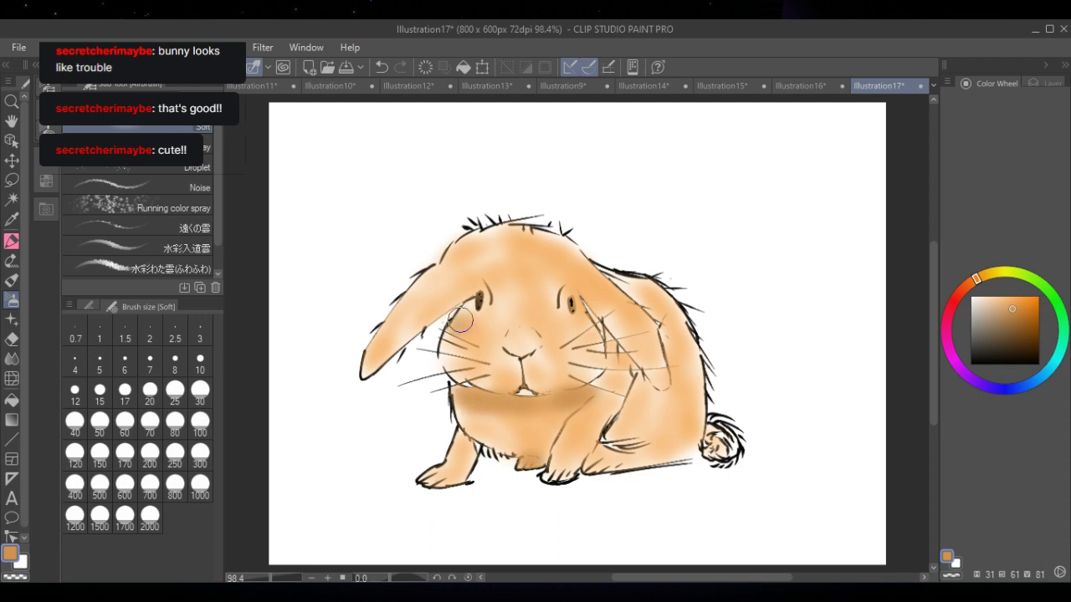
{"action": "left_click_drag", "start_coordinate": [578, 321], "coordinate": [574, 328]}
{"action": "left_click_drag", "start_coordinate": [463, 368], "coordinate": [477, 380]}
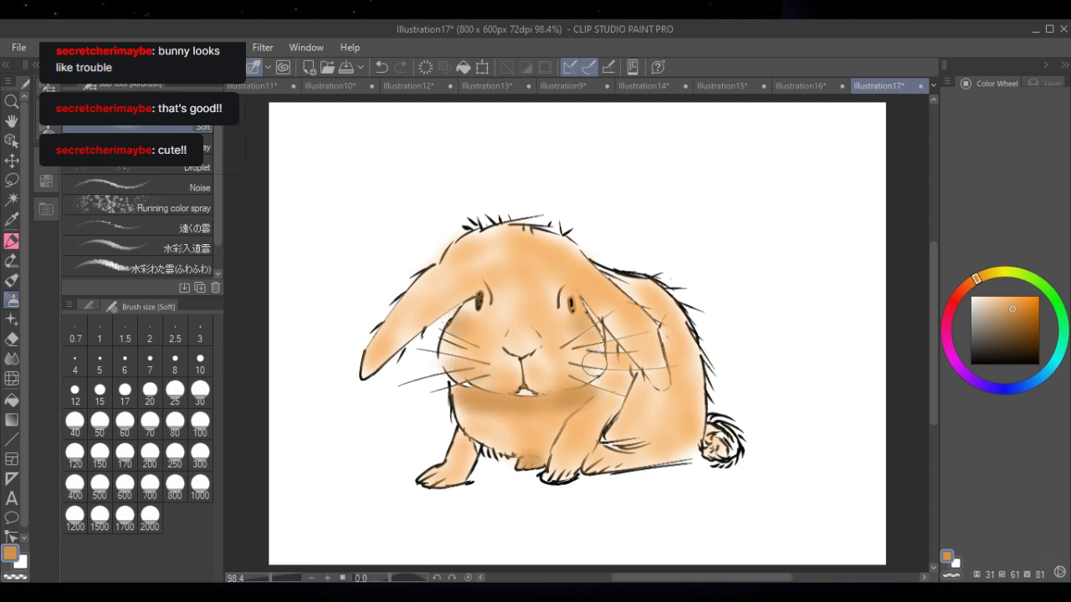
- Airbrush the darker orange shading onto the ear tips, lower haunch, belly, paws and tail
{"action": "mouse_move", "coordinate": [599, 375]}
{"action": "left_mouse_down"}
{"action": "mouse_move", "coordinate": [617, 293]}
{"action": "mouse_move", "coordinate": [656, 345]}
{"action": "mouse_move", "coordinate": [654, 371]}
{"action": "left_mouse_up"}
{"action": "mouse_move", "coordinate": [383, 346]}
{"action": "left_mouse_down"}
{"action": "mouse_move", "coordinate": [366, 342]}
{"action": "mouse_move", "coordinate": [372, 356]}
{"action": "left_mouse_up"}
{"action": "mouse_move", "coordinate": [640, 458]}
{"action": "left_mouse_down"}
{"action": "mouse_move", "coordinate": [674, 454]}
{"action": "mouse_move", "coordinate": [623, 461]}
{"action": "mouse_move", "coordinate": [678, 449]}
{"action": "mouse_move", "coordinate": [667, 452]}
{"action": "mouse_move", "coordinate": [693, 427]}
{"action": "left_mouse_up"}
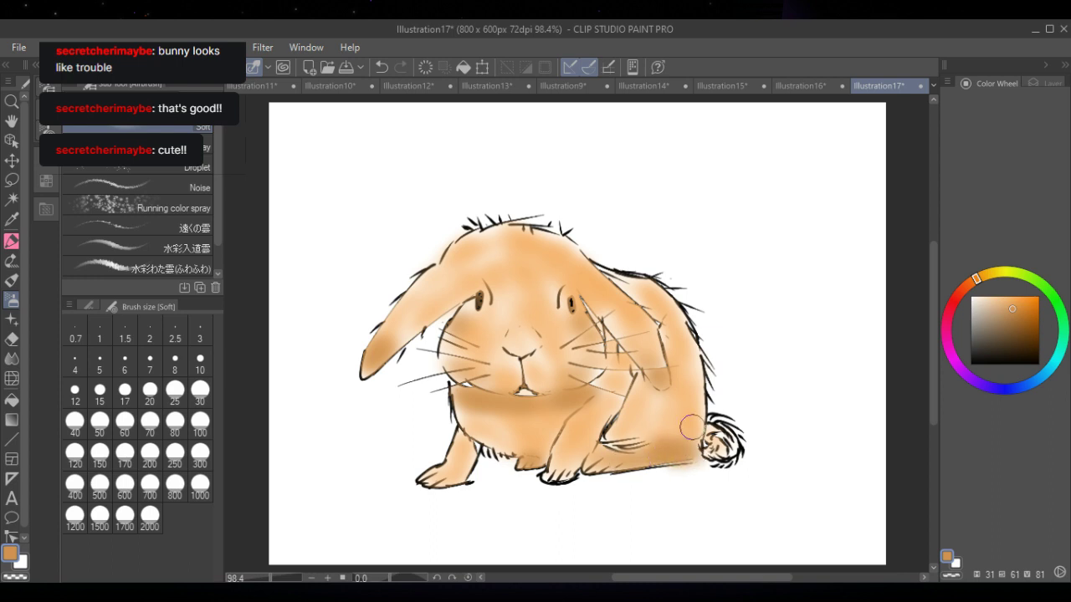
{"action": "mouse_move", "coordinate": [503, 454]}
{"action": "left_mouse_down"}
{"action": "mouse_move", "coordinate": [489, 438]}
{"action": "mouse_move", "coordinate": [549, 411]}
{"action": "left_mouse_up"}
{"action": "mouse_move", "coordinate": [459, 480]}
{"action": "left_mouse_down"}
{"action": "mouse_move", "coordinate": [428, 484]}
{"action": "mouse_move", "coordinate": [487, 485]}
{"action": "left_mouse_up"}
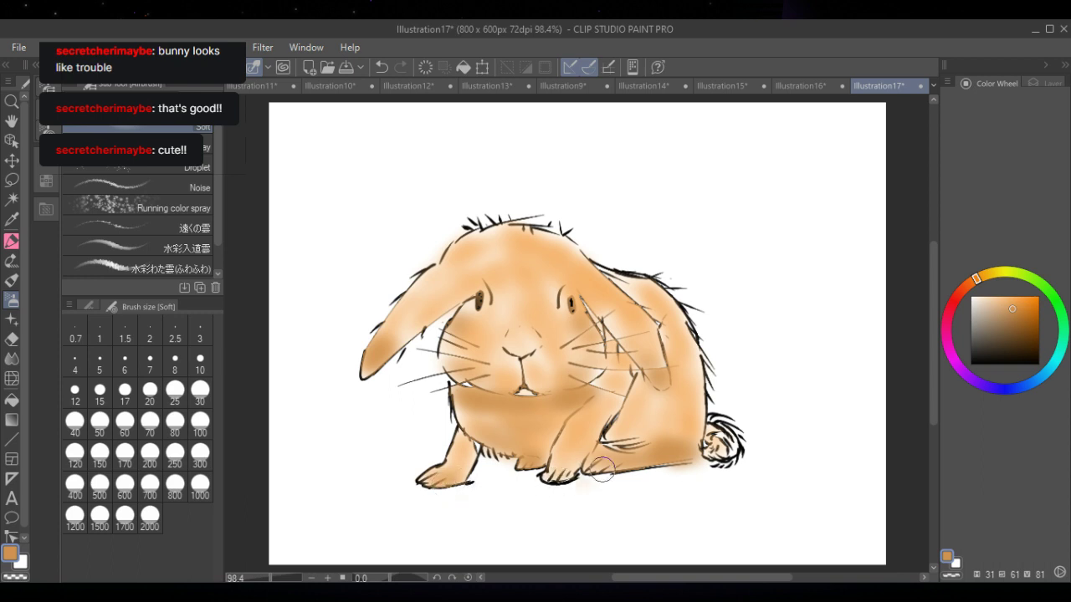
{"action": "mouse_move", "coordinate": [707, 452]}
{"action": "left_mouse_down"}
{"action": "mouse_move", "coordinate": [725, 452]}
{"action": "mouse_move", "coordinate": [718, 446]}
{"action": "left_mouse_up"}
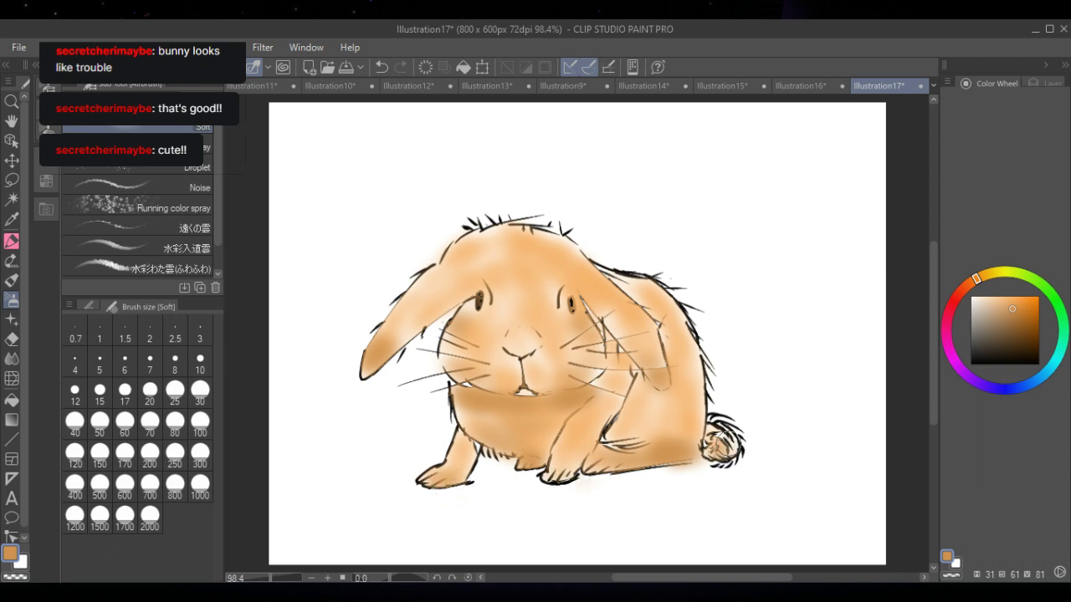
- Move the color layer, Layer 2, beneath the Layer 1 line art
{"action": "left_click", "coordinate": [1046, 83]}
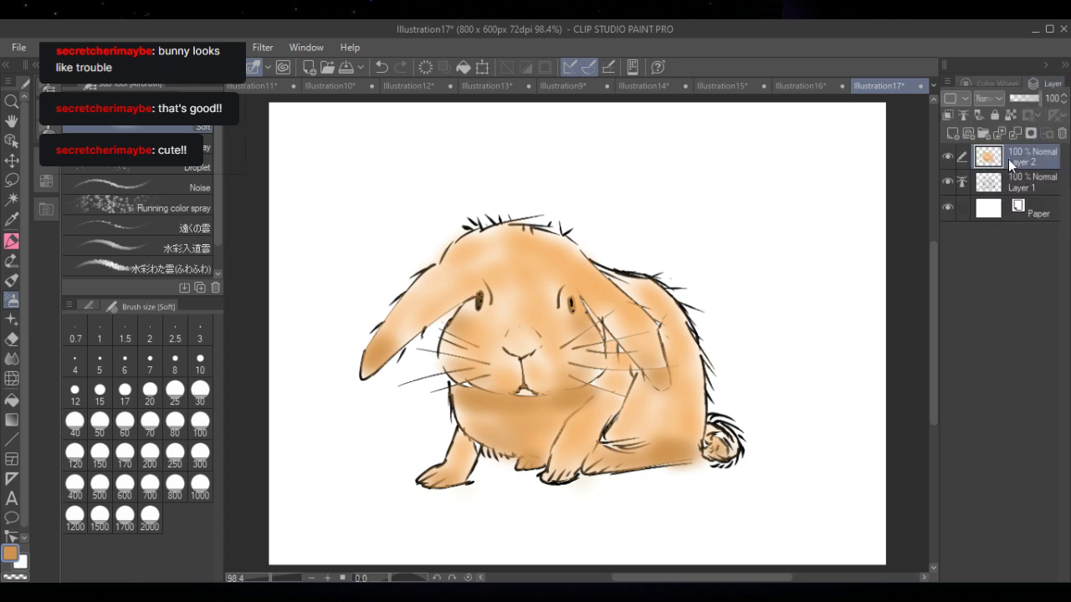
{"action": "left_click_drag", "start_coordinate": [1015, 191], "coordinate": [1007, 192]}
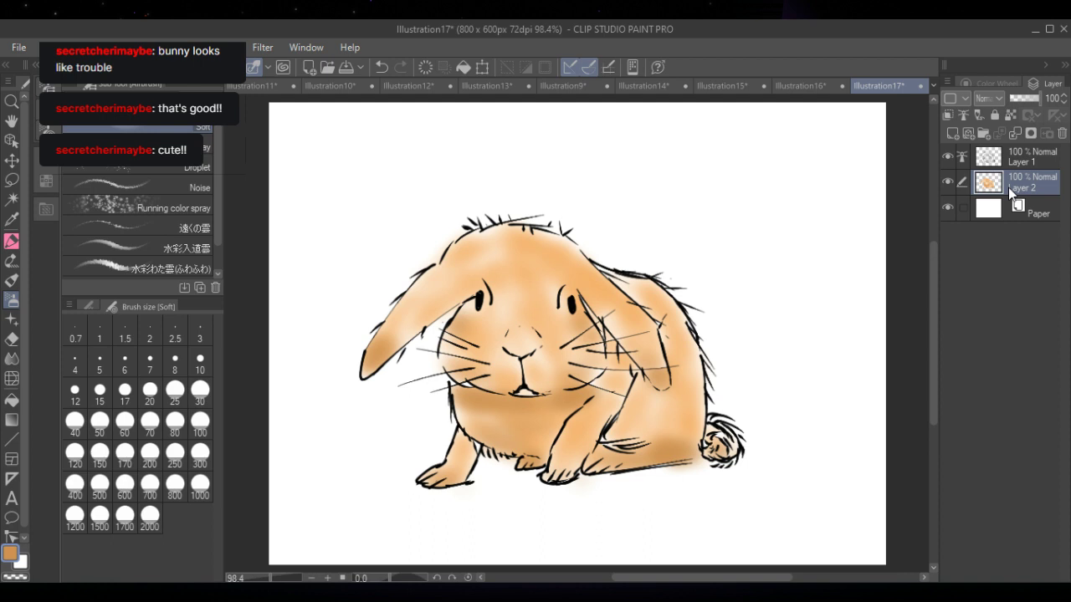
{"action": "left_click", "coordinate": [810, 87]}
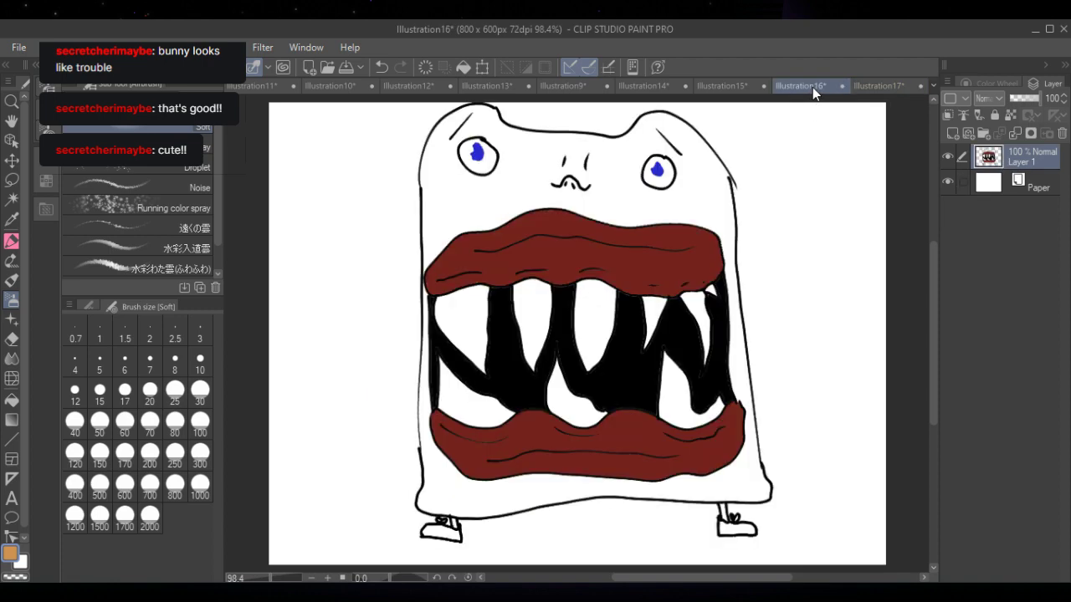
{"action": "left_click", "coordinate": [879, 87]}
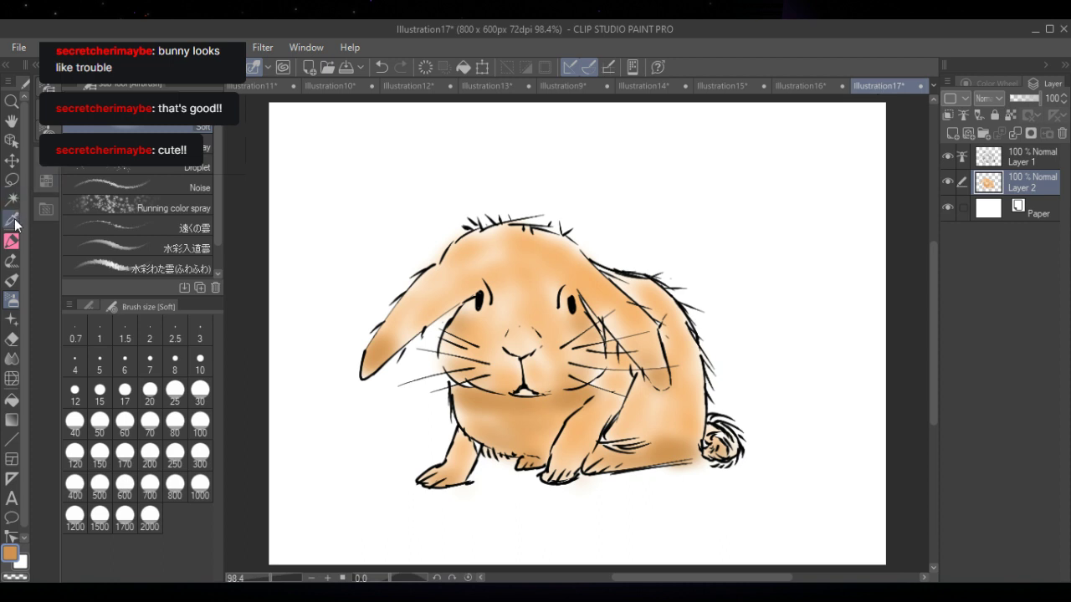
- Choose the Grass patch brush from the Decoration sub tools
{"action": "left_click", "coordinate": [11, 319]}
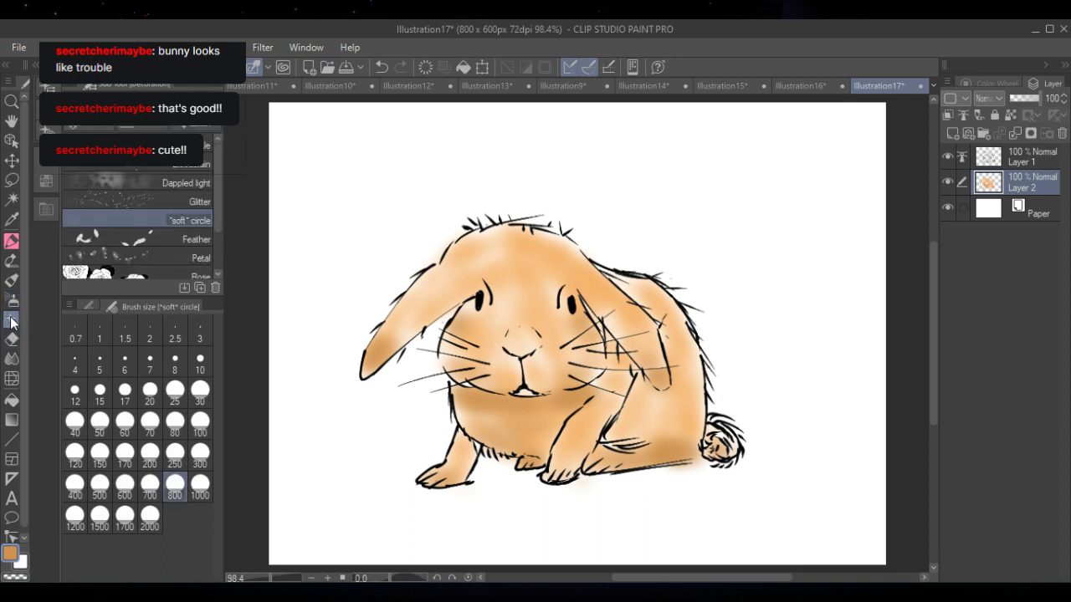
{"action": "mouse_move", "coordinate": [218, 165]}
{"action": "left_mouse_down"}
{"action": "mouse_move", "coordinate": [215, 197]}
{"action": "mouse_move", "coordinate": [216, 167]}
{"action": "mouse_move", "coordinate": [217, 181]}
{"action": "left_mouse_up"}
{"action": "left_click", "coordinate": [126, 125]}
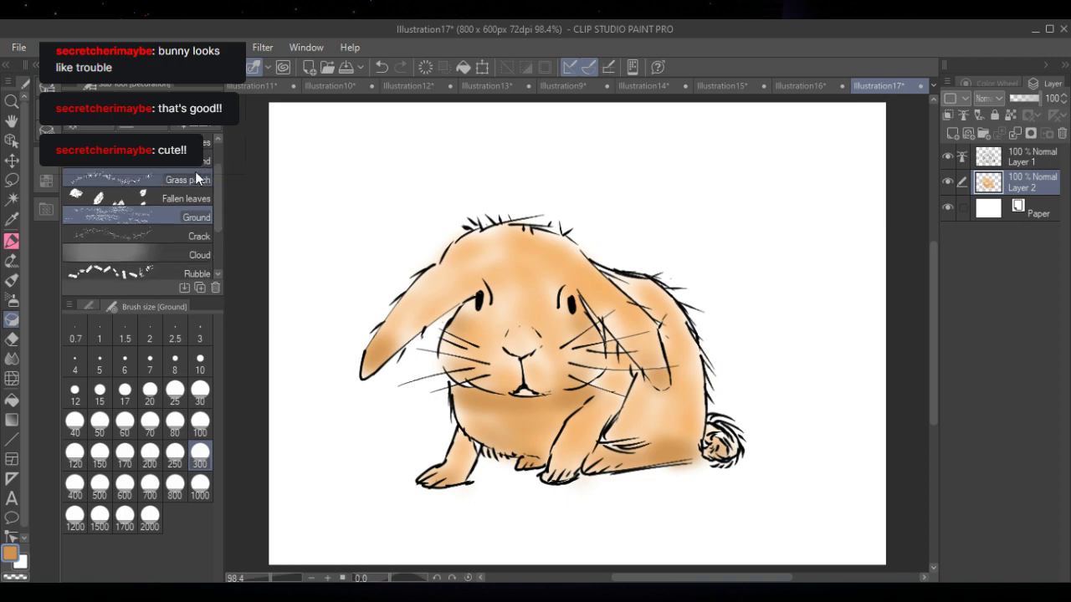
{"action": "left_click", "coordinate": [188, 180]}
- Try a Grass patch stroke across the lower edge of the canvas on Layer 2
{"action": "left_click_drag", "start_coordinate": [285, 552], "coordinate": [921, 552]}
{"action": "left_click", "coordinate": [382, 66]}
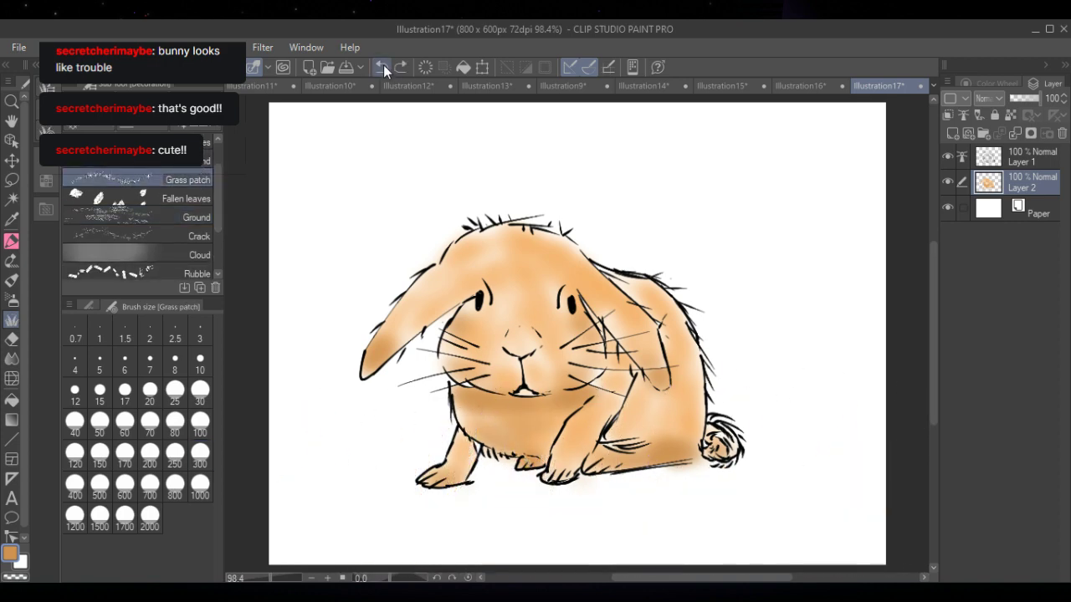
- Add a new layer above the Layer 1 line art
{"action": "left_click", "coordinate": [991, 154]}
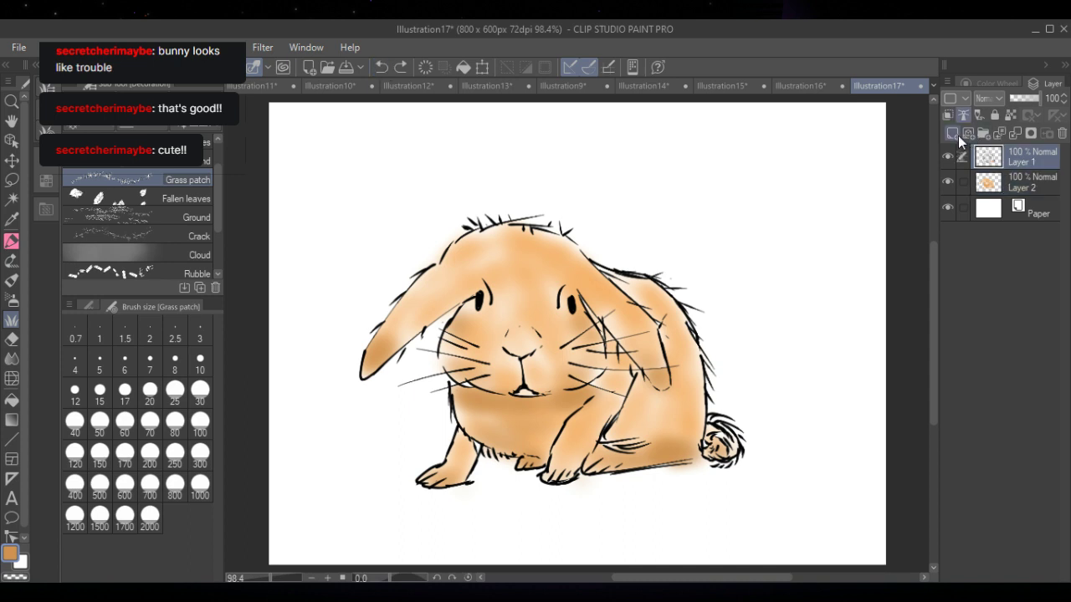
{"action": "left_click", "coordinate": [960, 134]}
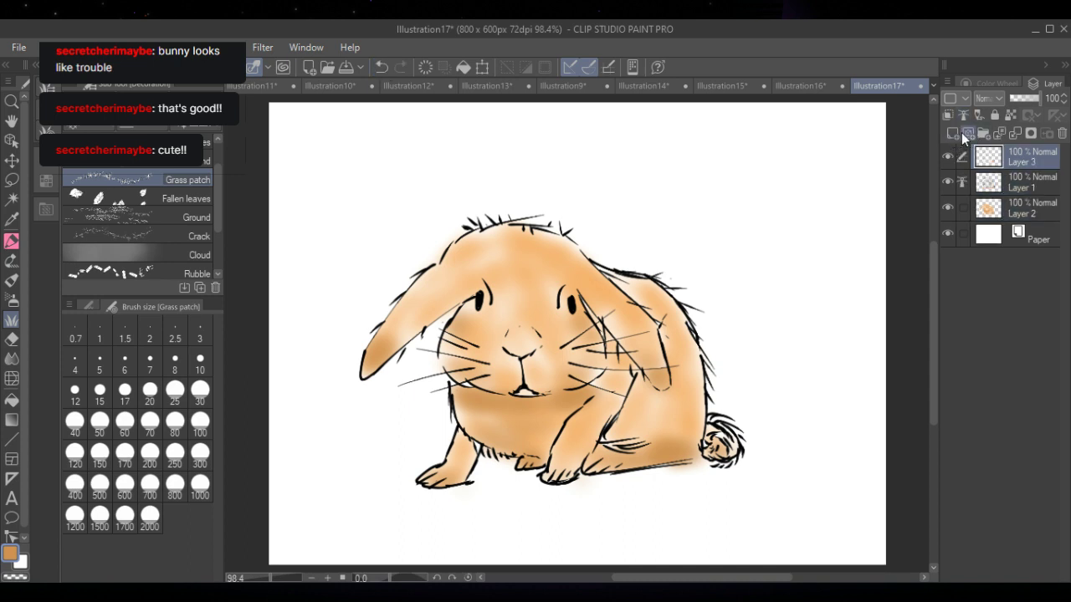
{"action": "left_click", "coordinate": [962, 183]}
{"action": "left_click", "coordinate": [1036, 159]}
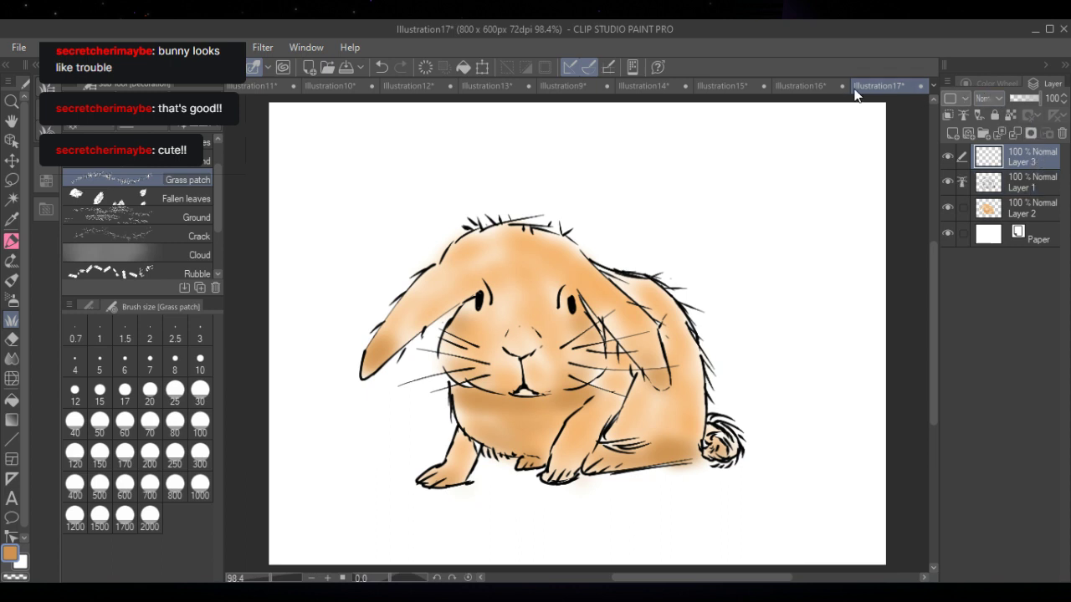
- Set the drawing color to grass green (H 97, S 67, V 57) for the Grass patch brush
{"action": "left_click_drag", "start_coordinate": [423, 321], "coordinate": [461, 278]}
{"action": "key", "text": "ctrl+z"}
{"action": "left_click", "coordinate": [89, 306]}
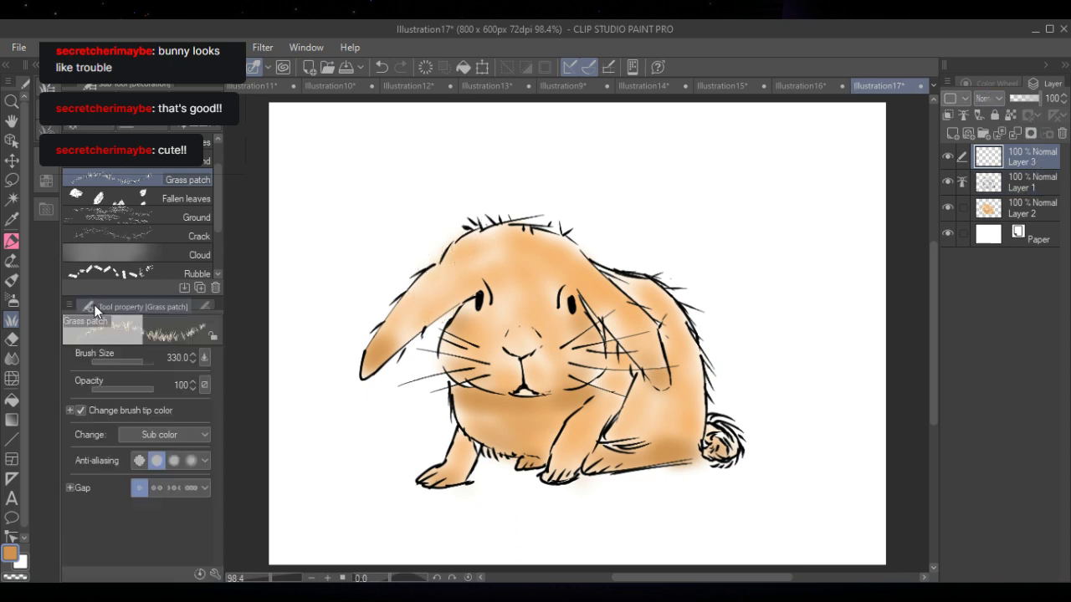
{"action": "left_click", "coordinate": [995, 87]}
{"action": "left_click", "coordinate": [1041, 287]}
{"action": "left_click_drag", "start_coordinate": [1030, 318], "coordinate": [1016, 325]}
- Paint overlapping green grass blades across the whole lower edge of the canvas on Layer 3 with the 330-size Grass patch brush
{"action": "left_click_drag", "start_coordinate": [276, 564], "coordinate": [393, 565]}
{"action": "left_click_drag", "start_coordinate": [360, 564], "coordinate": [866, 564]}
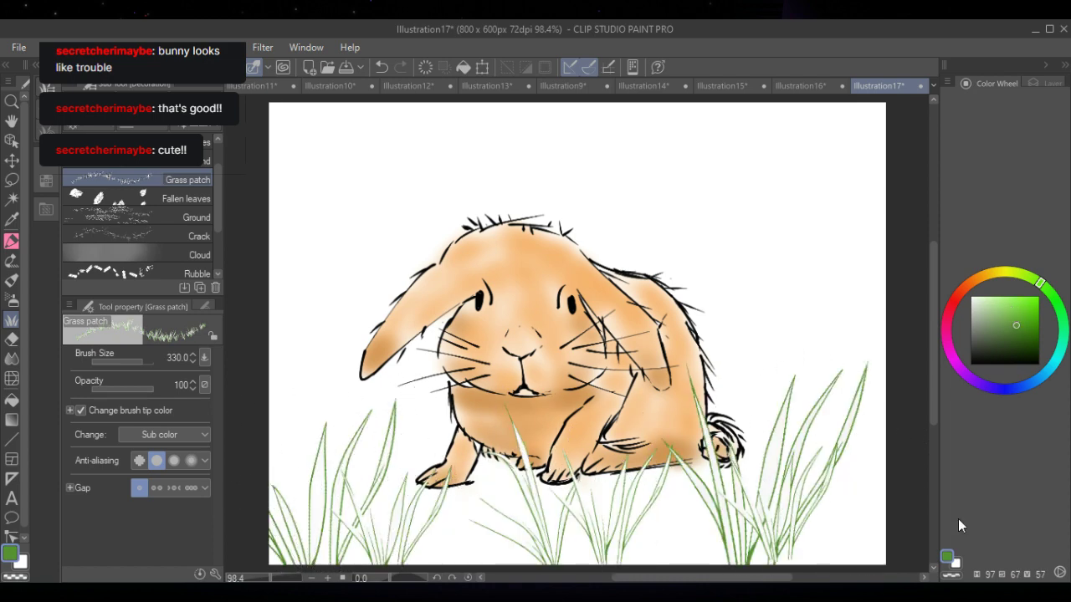
{"action": "left_click_drag", "start_coordinate": [242, 565], "coordinate": [882, 564]}
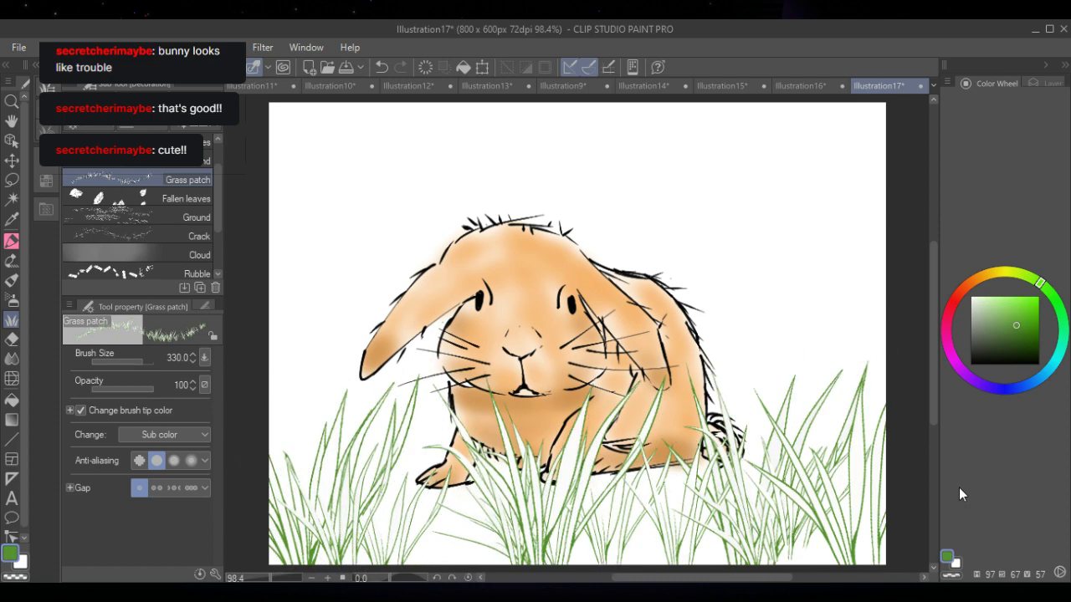
{"action": "left_click_drag", "start_coordinate": [870, 519], "coordinate": [841, 377]}
{"action": "left_click", "coordinate": [1046, 84]}
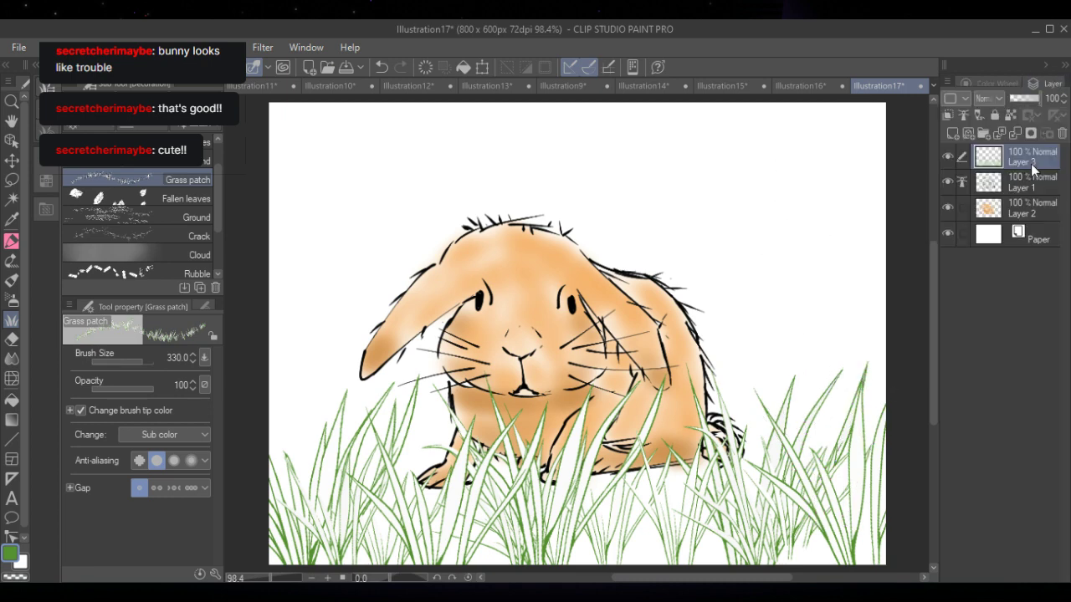
{"action": "mouse_move", "coordinate": [1030, 165]}
{"action": "left_mouse_down"}
{"action": "mouse_move", "coordinate": [1025, 220]}
{"action": "mouse_move", "coordinate": [1029, 159]}
{"action": "left_mouse_up"}
- Hide the grass layer, Layer 3, and spray green speckles over the ground on Layer 1 with the Spray airbrush at size 200
{"action": "left_click", "coordinate": [948, 156]}
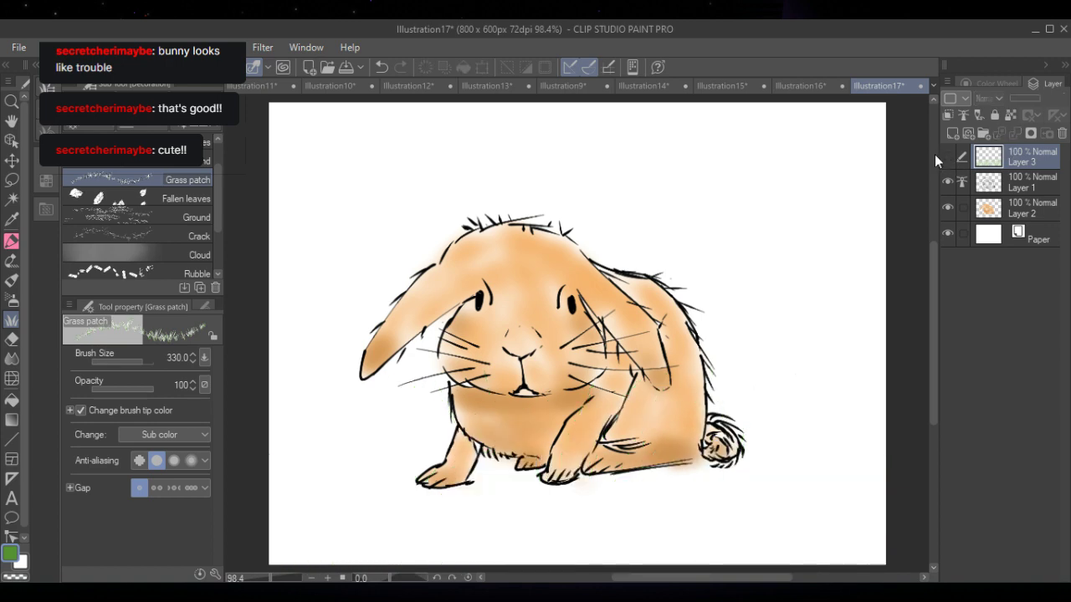
{"action": "left_click", "coordinate": [12, 301]}
{"action": "left_click", "coordinate": [203, 149]}
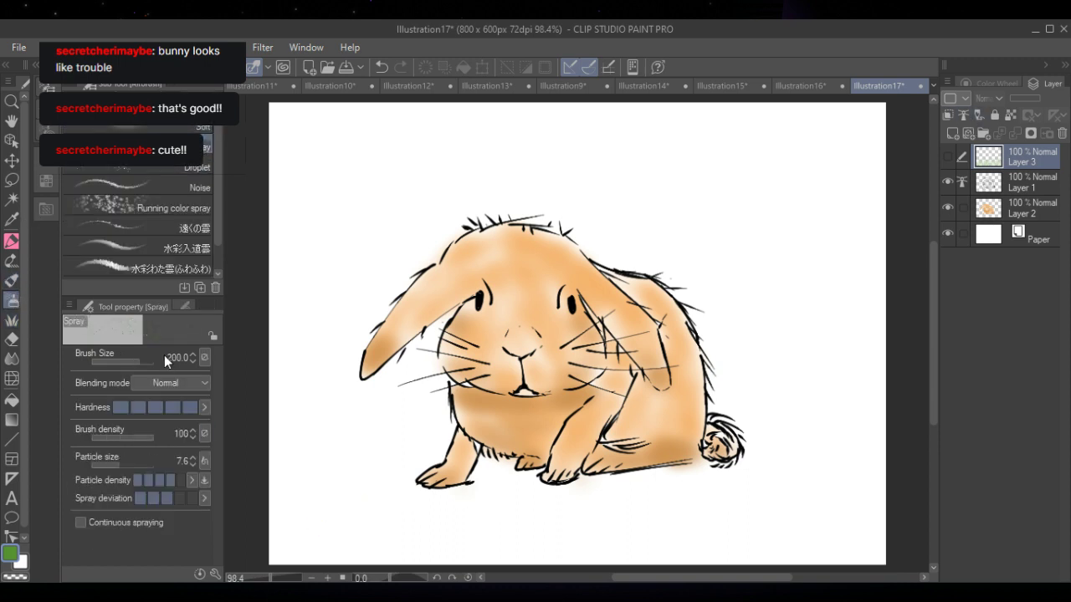
{"action": "left_click", "coordinate": [1028, 180]}
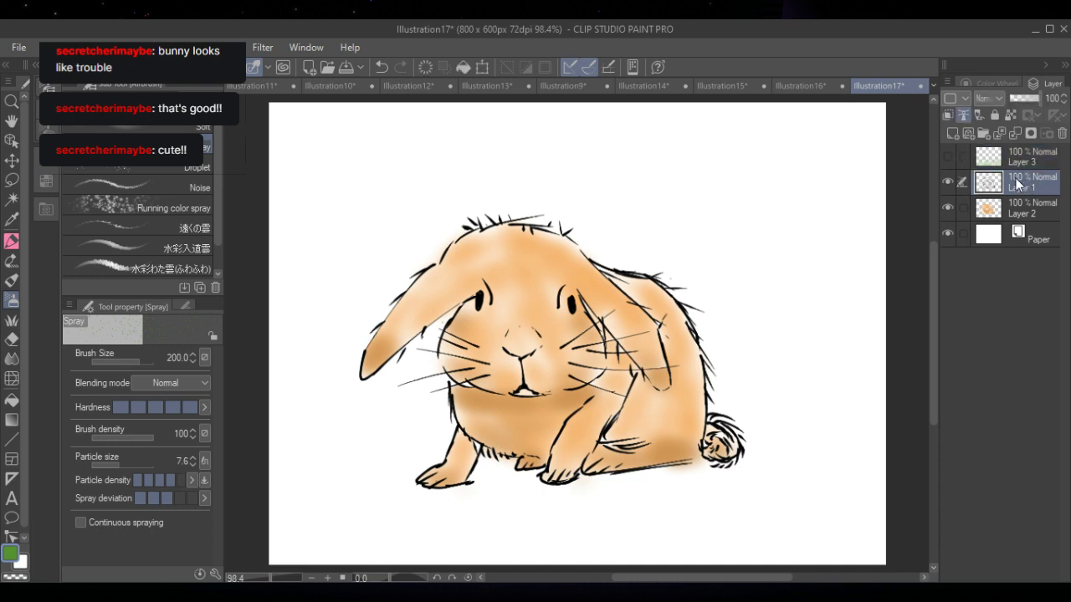
{"action": "mouse_move", "coordinate": [320, 529]}
{"action": "left_mouse_down"}
{"action": "mouse_move", "coordinate": [488, 503]}
{"action": "mouse_move", "coordinate": [871, 523]}
{"action": "mouse_move", "coordinate": [309, 517]}
{"action": "mouse_move", "coordinate": [477, 504]}
{"action": "mouse_move", "coordinate": [843, 540]}
{"action": "left_mouse_up"}
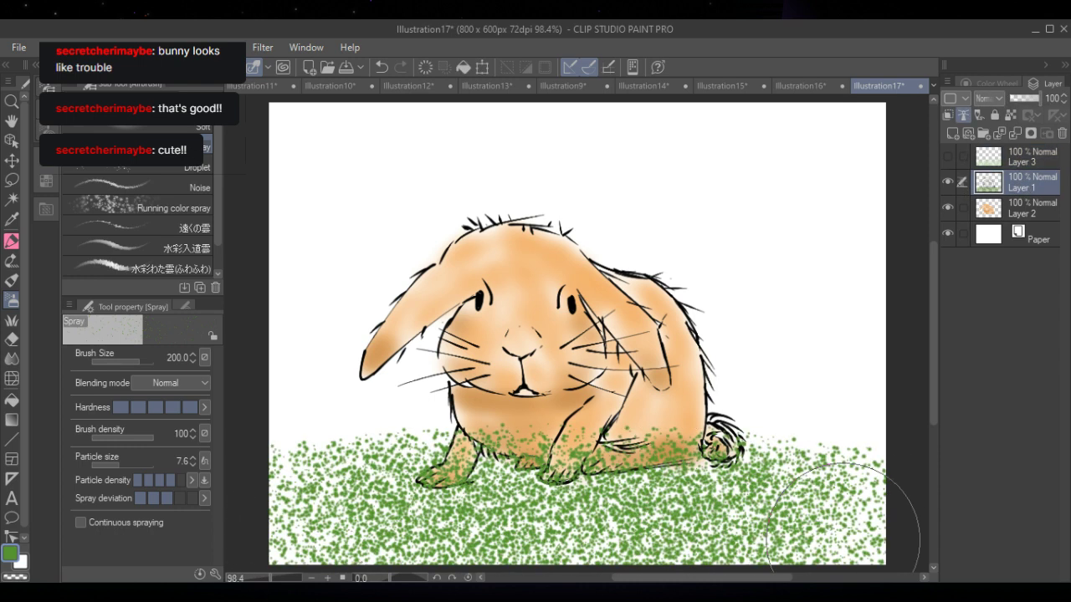
- Show Layer 3 again and try Layer 1 beneath Layer 2 before returning it above
{"action": "left_click", "coordinate": [1019, 159]}
{"action": "left_click", "coordinate": [951, 157]}
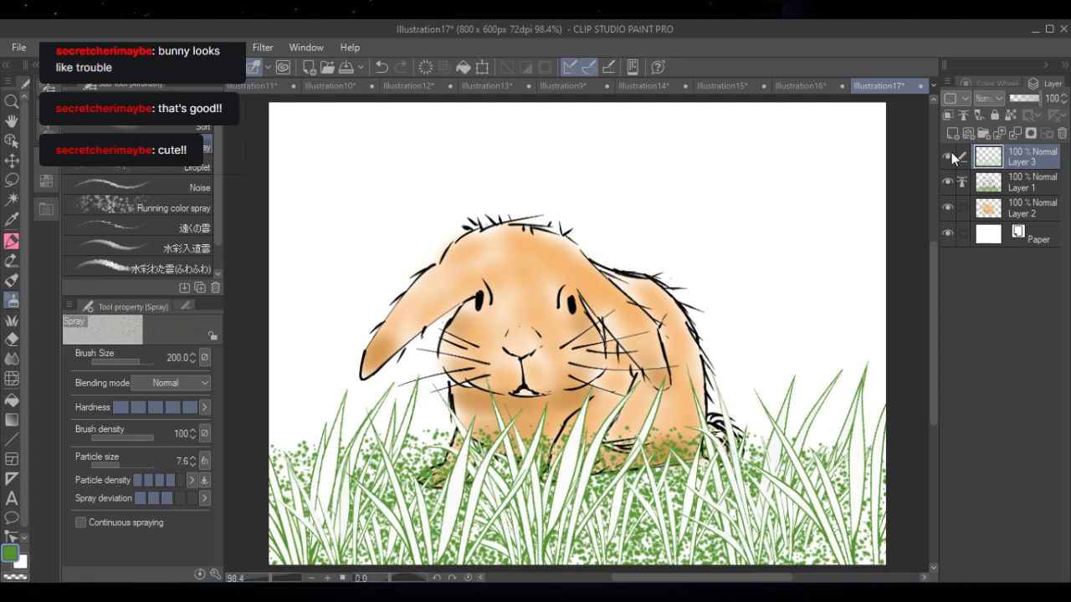
{"action": "left_click_drag", "start_coordinate": [1012, 182], "coordinate": [1022, 213]}
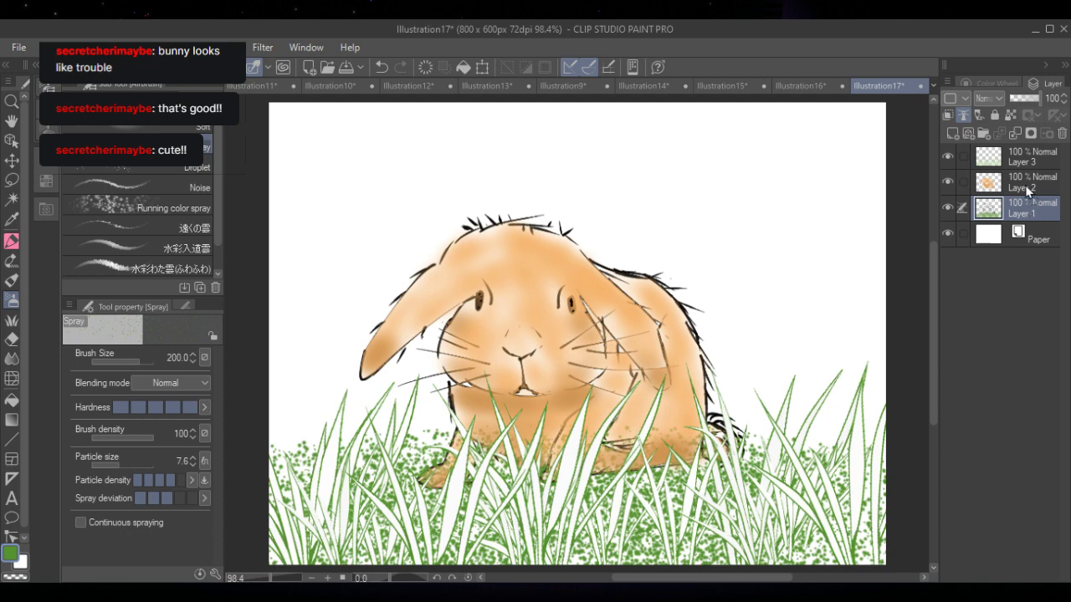
{"action": "left_click_drag", "start_coordinate": [1025, 209], "coordinate": [1024, 190]}
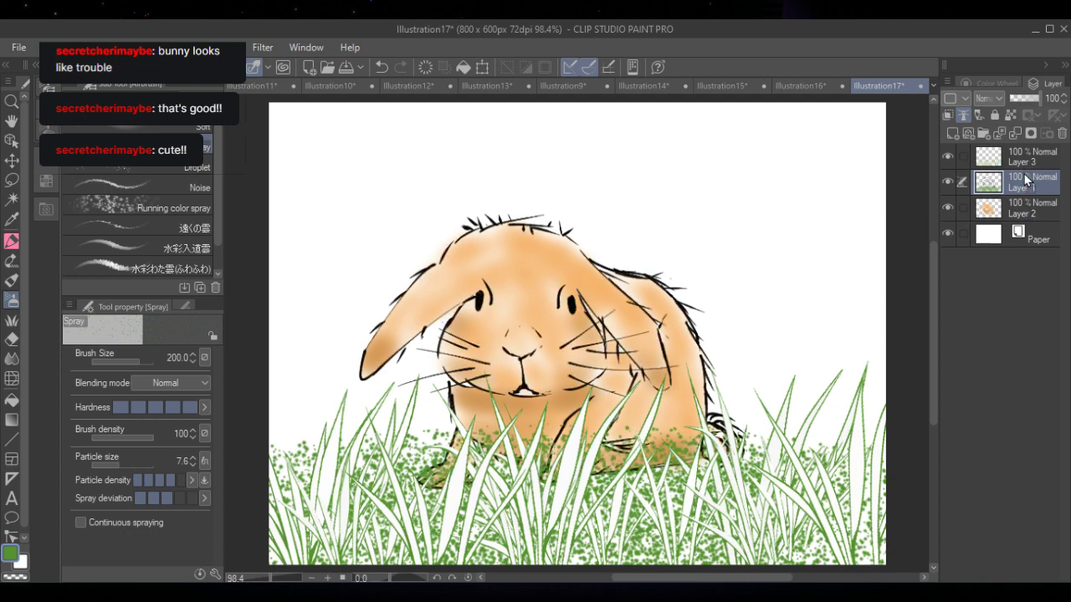
- Undo the layer reordering and the green spray on Layer 1
{"action": "left_click", "coordinate": [381, 67]}
{"action": "left_click", "coordinate": [382, 64]}
{"action": "left_click", "coordinate": [384, 64]}
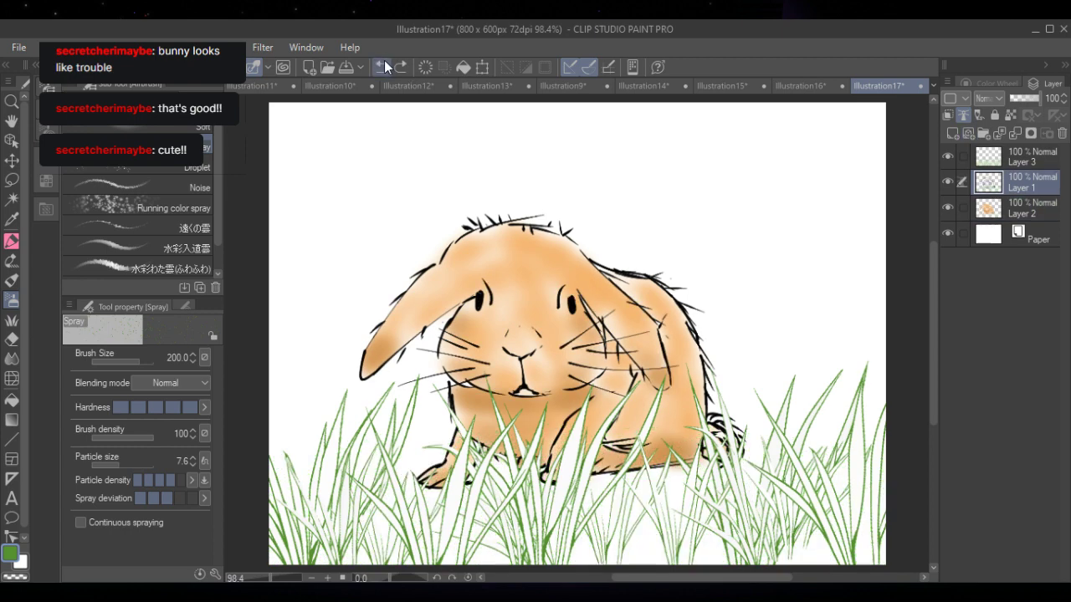
- Add a new layer above Layer 3, hide Layer 3, and spray green speckles over the bunny and ground
{"action": "left_click", "coordinate": [1029, 156]}
{"action": "left_click", "coordinate": [962, 133]}
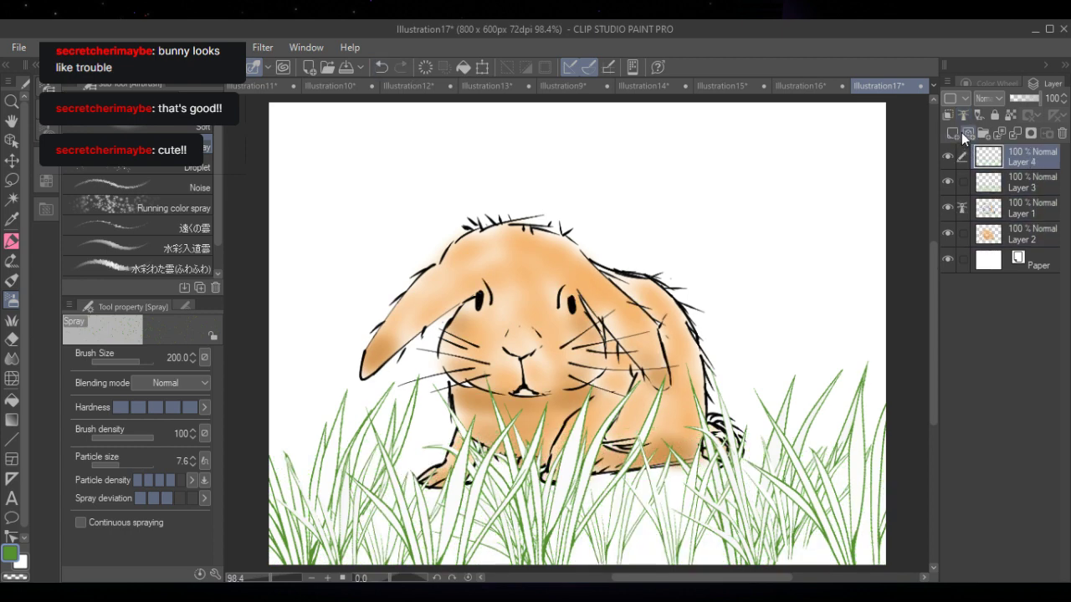
{"action": "left_click", "coordinate": [949, 181]}
{"action": "mouse_move", "coordinate": [287, 490]}
{"action": "left_mouse_down"}
{"action": "mouse_move", "coordinate": [753, 490]}
{"action": "mouse_move", "coordinate": [275, 502]}
{"action": "mouse_move", "coordinate": [791, 433]}
{"action": "mouse_move", "coordinate": [368, 318]}
{"action": "mouse_move", "coordinate": [753, 326]}
{"action": "mouse_move", "coordinate": [701, 559]}
{"action": "mouse_move", "coordinate": [544, 548]}
{"action": "left_mouse_up"}
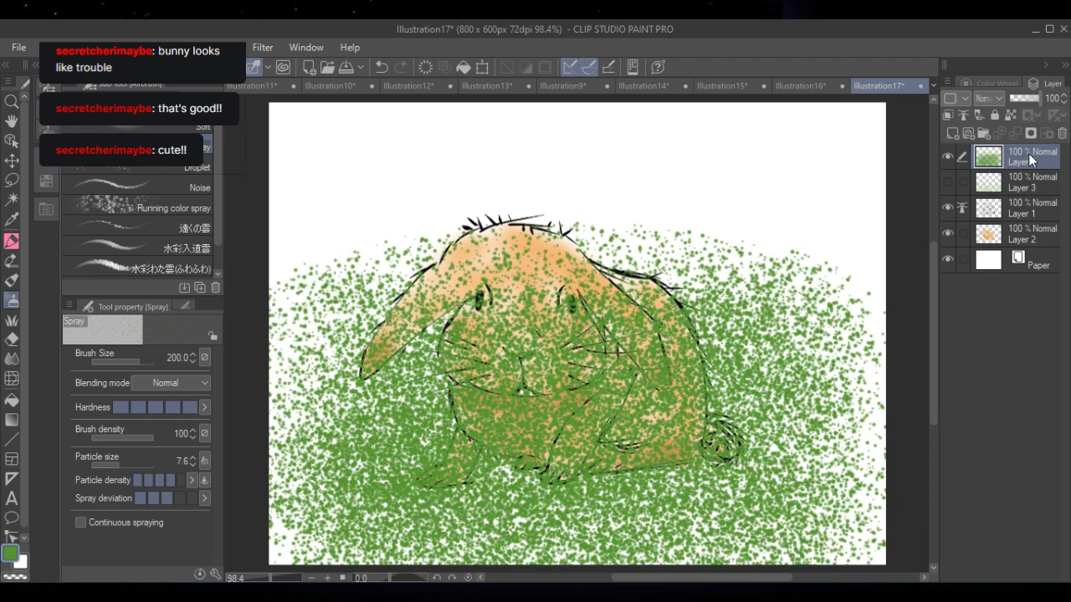
- Move the speckled Layer 4 beneath the bunny's color layer, Layer 2, and show the grass on Layer 3 again
{"action": "left_click_drag", "start_coordinate": [1028, 153], "coordinate": [1019, 238]}
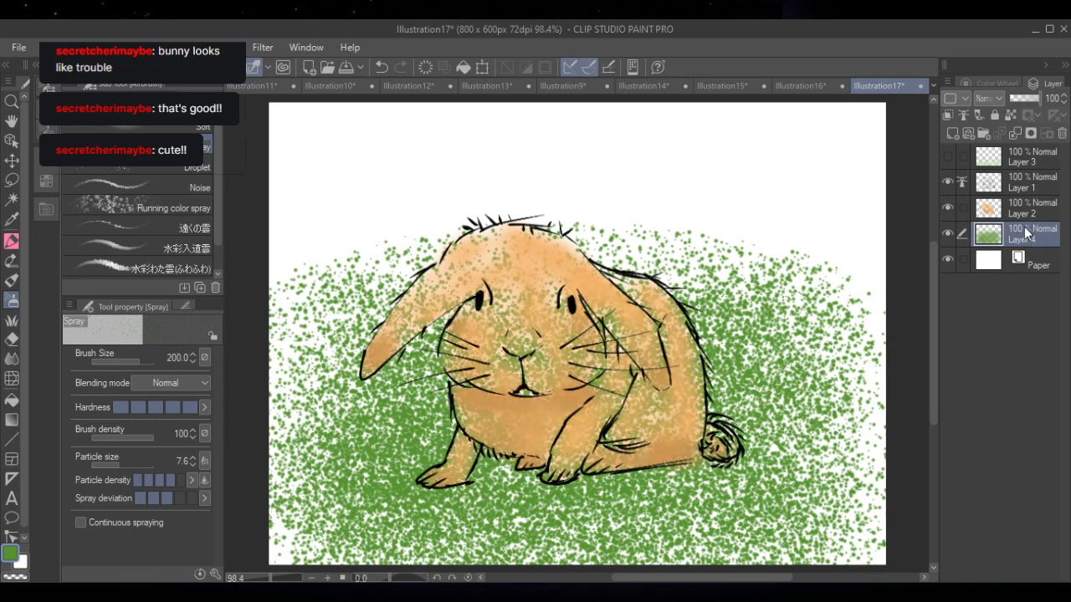
{"action": "left_click_drag", "start_coordinate": [1023, 228], "coordinate": [1027, 175]}
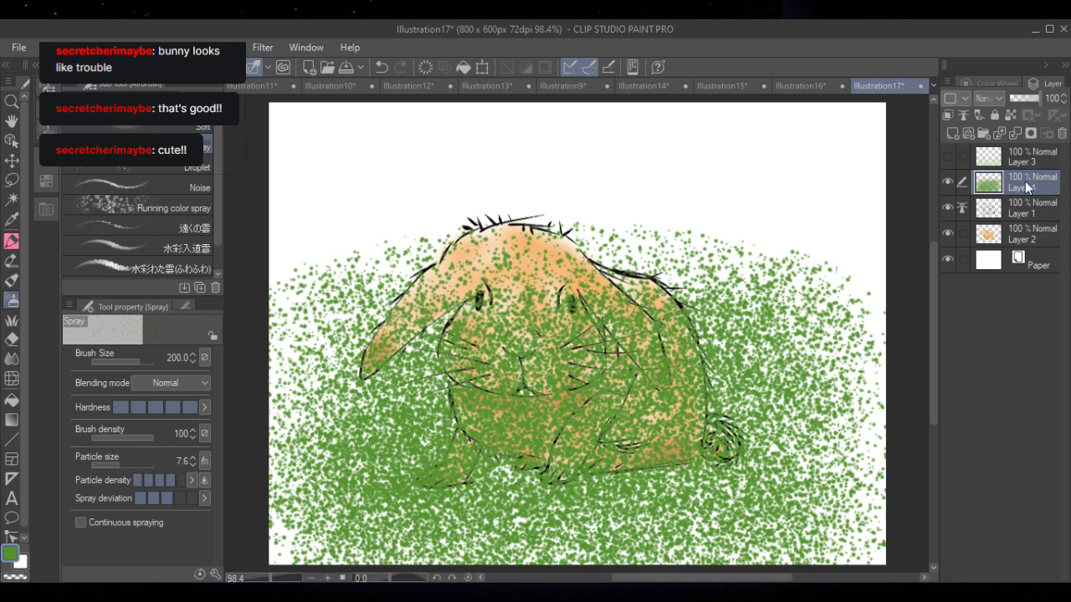
{"action": "left_click", "coordinate": [947, 156]}
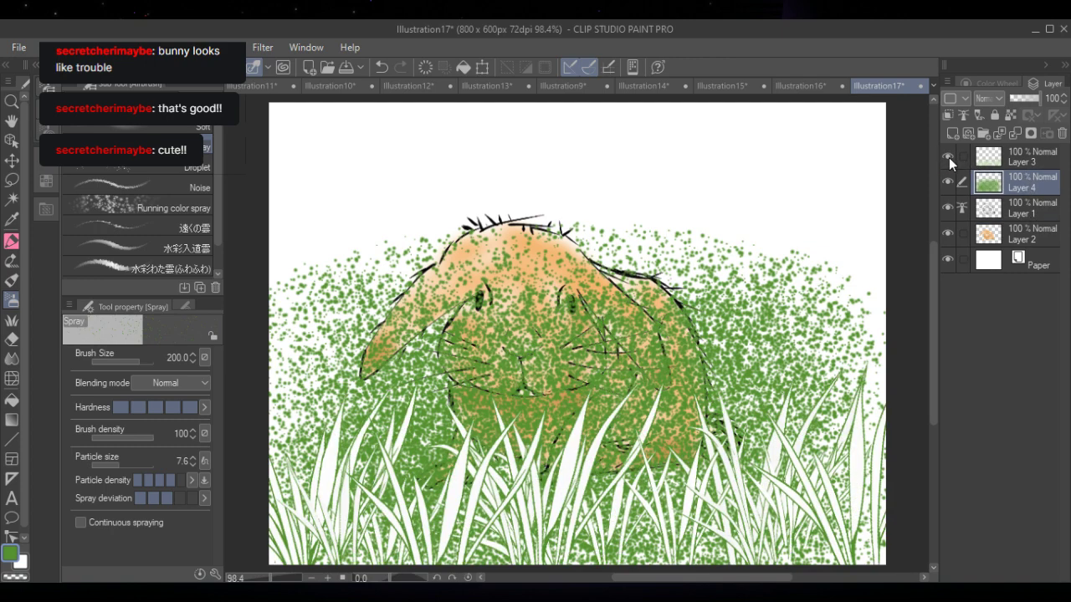
{"action": "left_click_drag", "start_coordinate": [1020, 189], "coordinate": [1020, 241]}
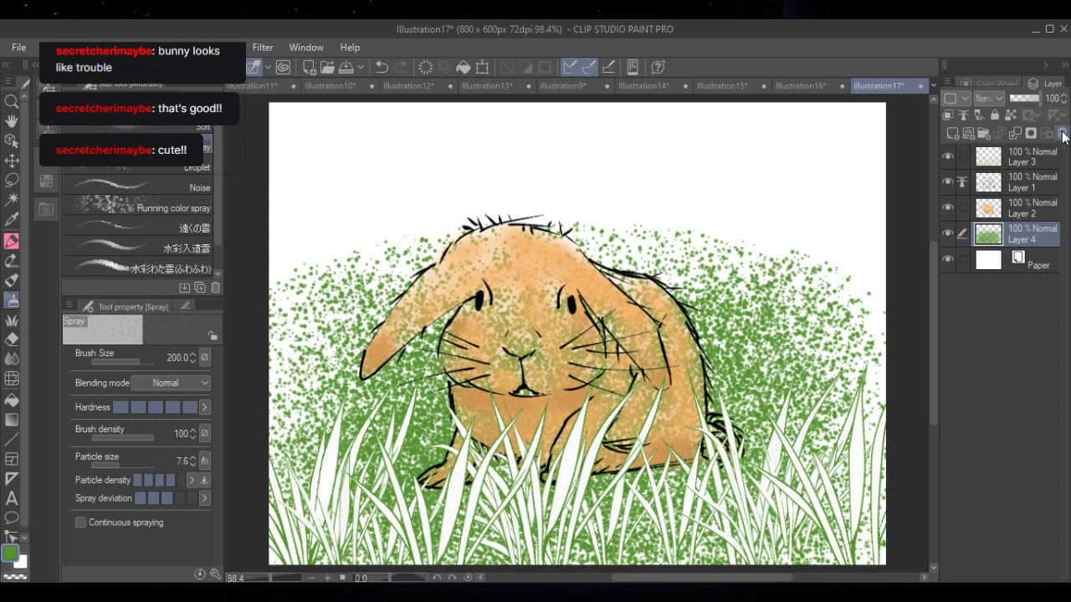
- Delete the green speckled layer, Layer 4
{"action": "key", "text": "ctrl+z"}
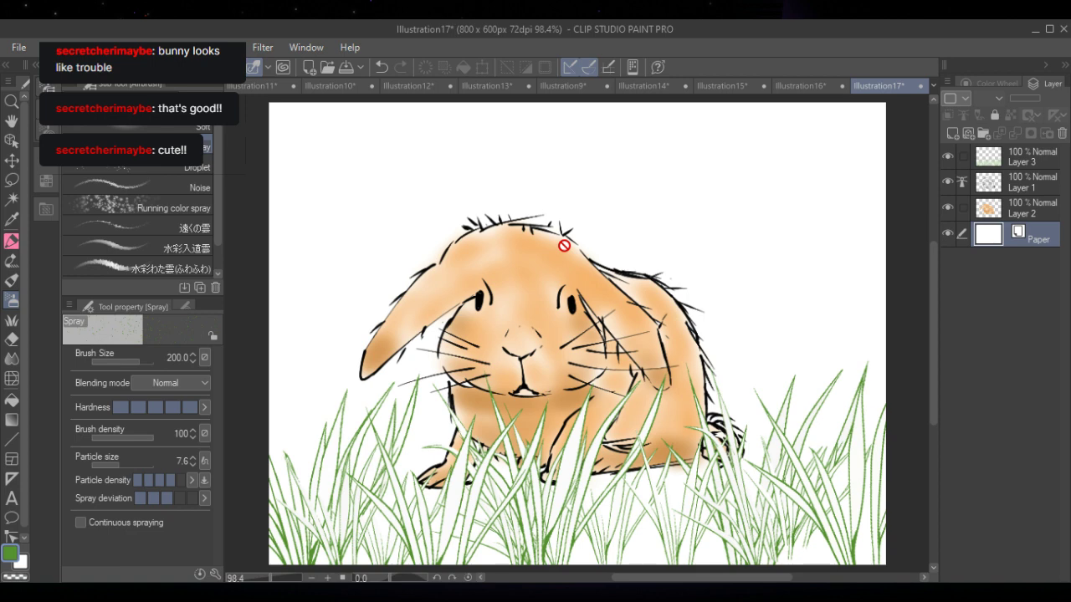
- Look through the available pen, marker, paint, watercolor and pencil brushes
{"action": "left_click", "coordinate": [12, 243]}
{"action": "key", "text": "p"}
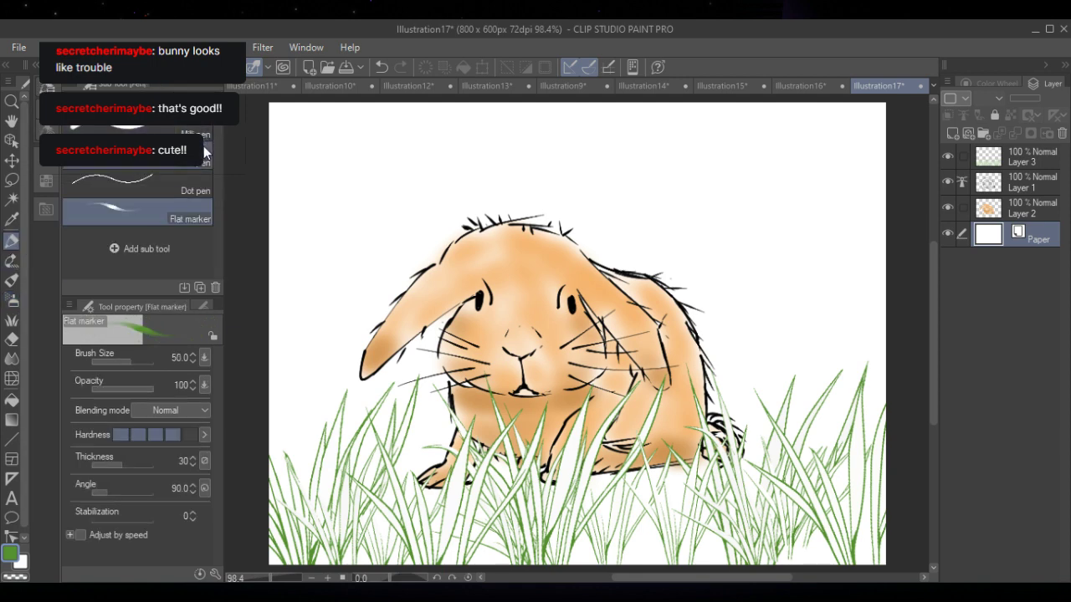
{"action": "key", "text": "p"}
{"action": "scroll", "coordinate": [212, 206], "scroll_direction": "down", "scroll_amount": 1}
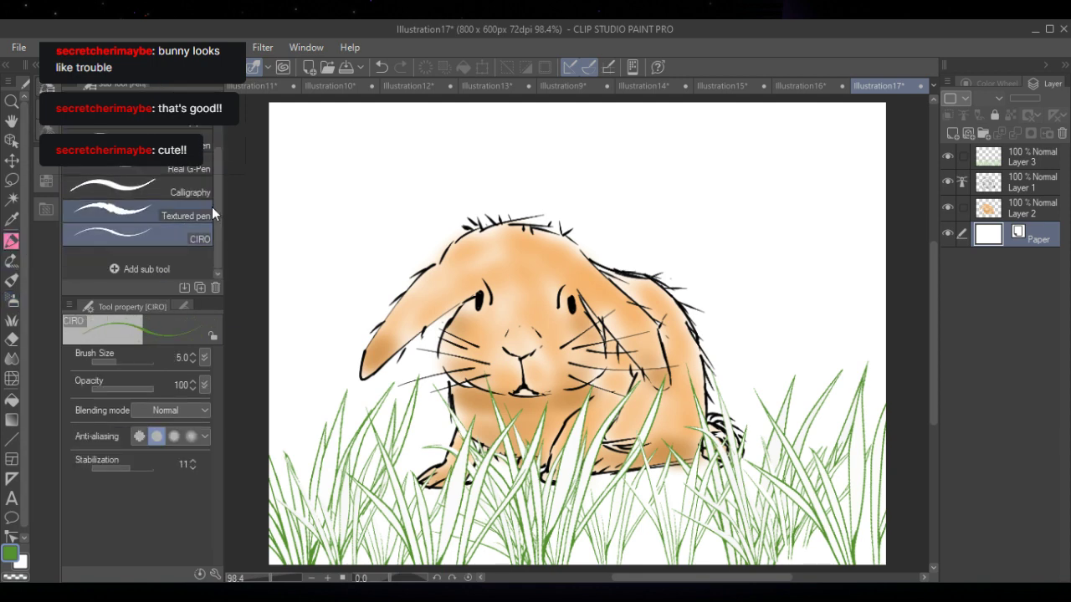
{"action": "left_click", "coordinate": [12, 261]}
{"action": "left_click", "coordinate": [12, 280]}
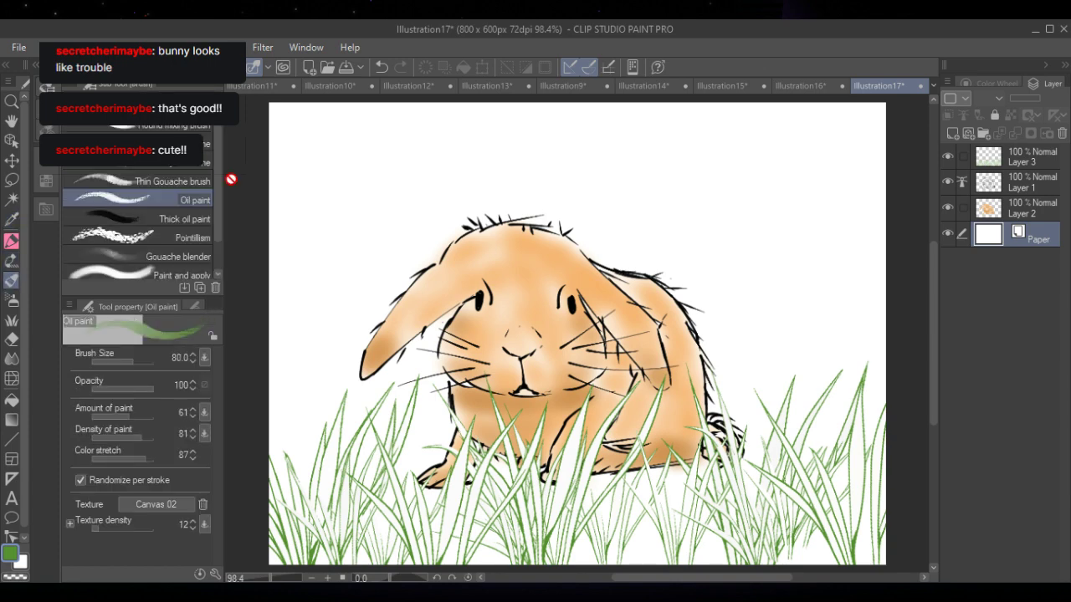
{"action": "left_click", "coordinate": [12, 300]}
{"action": "left_click", "coordinate": [11, 241]}
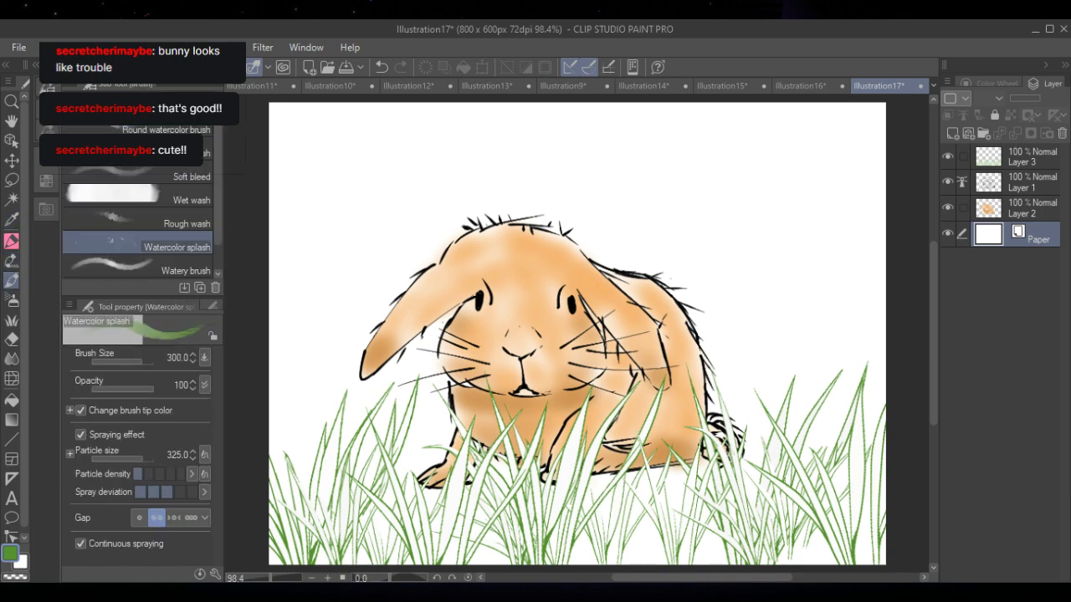
{"action": "left_click", "coordinate": [12, 261]}
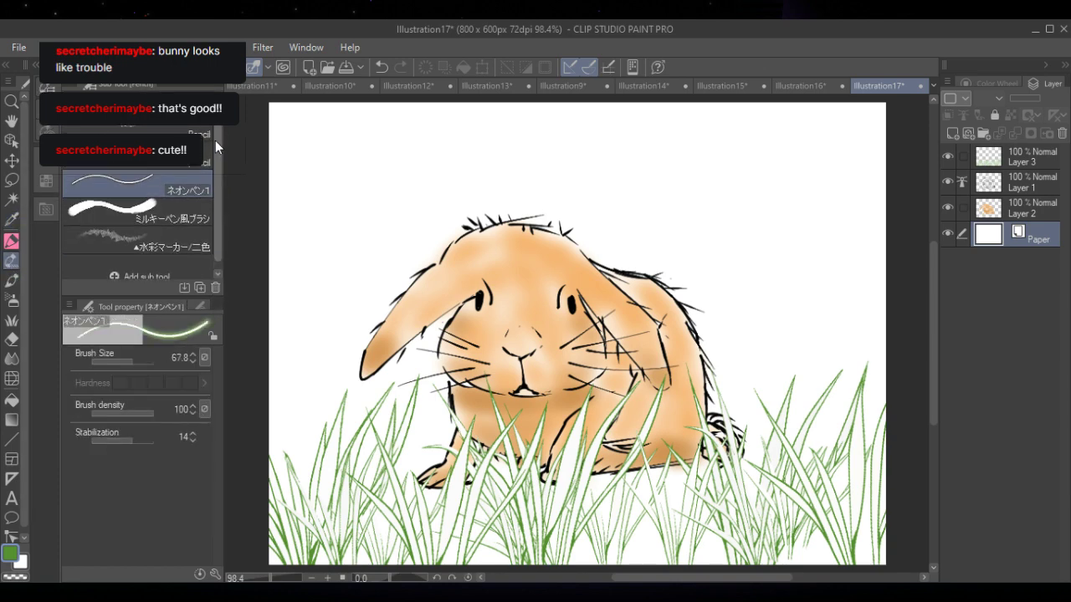
- Try a green cloud stroke above the bunny on Layer 3 with the 水彩わた雲(ふわふわ) airbrush, and undo it
{"action": "left_click", "coordinate": [12, 301]}
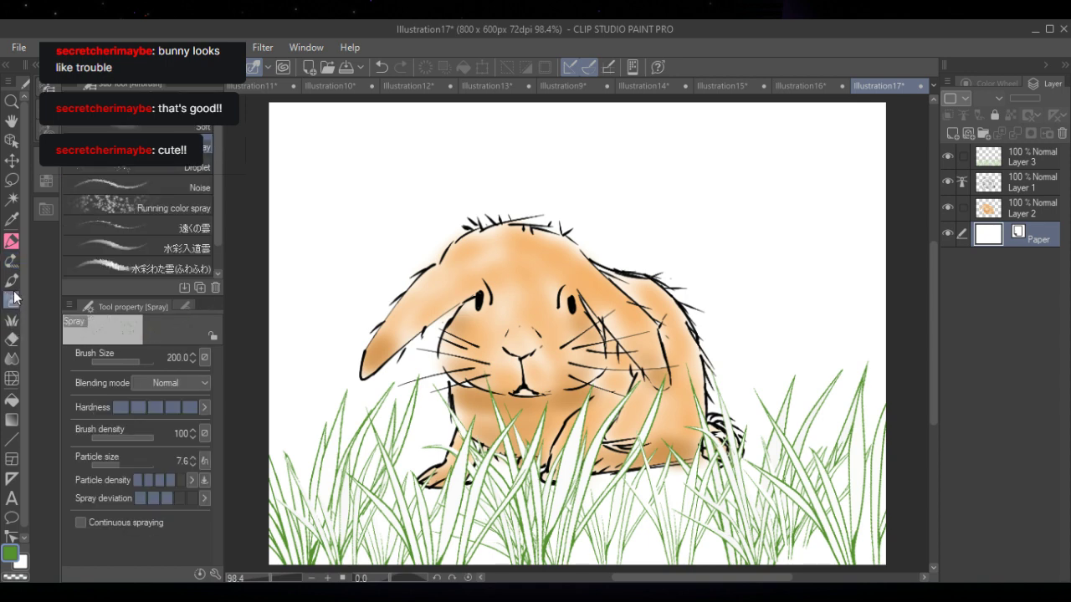
{"action": "left_click_drag", "start_coordinate": [216, 180], "coordinate": [216, 205]}
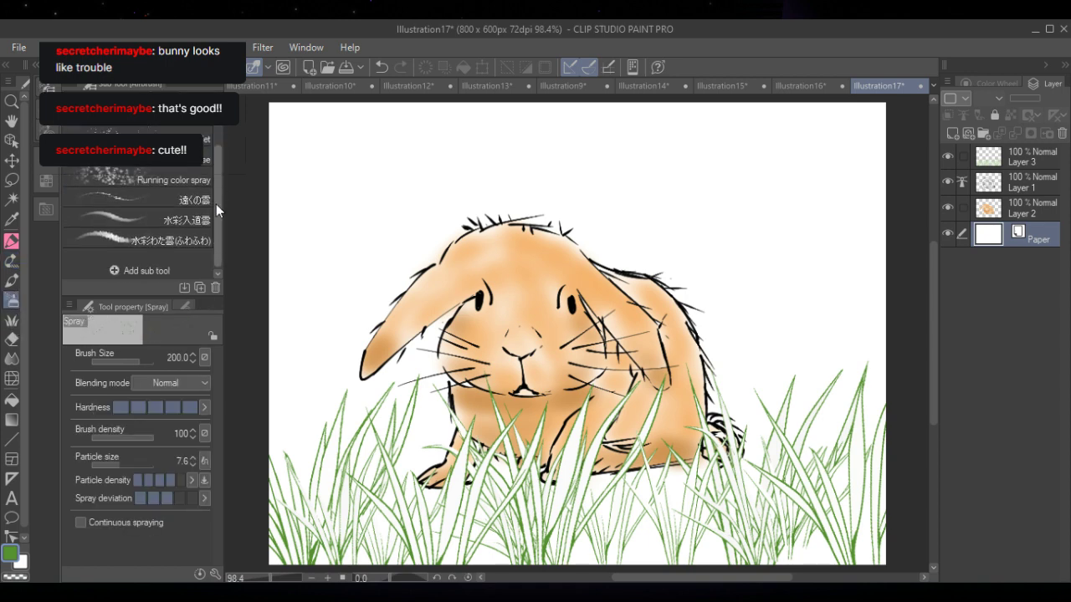
{"action": "left_click", "coordinate": [166, 238]}
{"action": "left_click", "coordinate": [994, 164]}
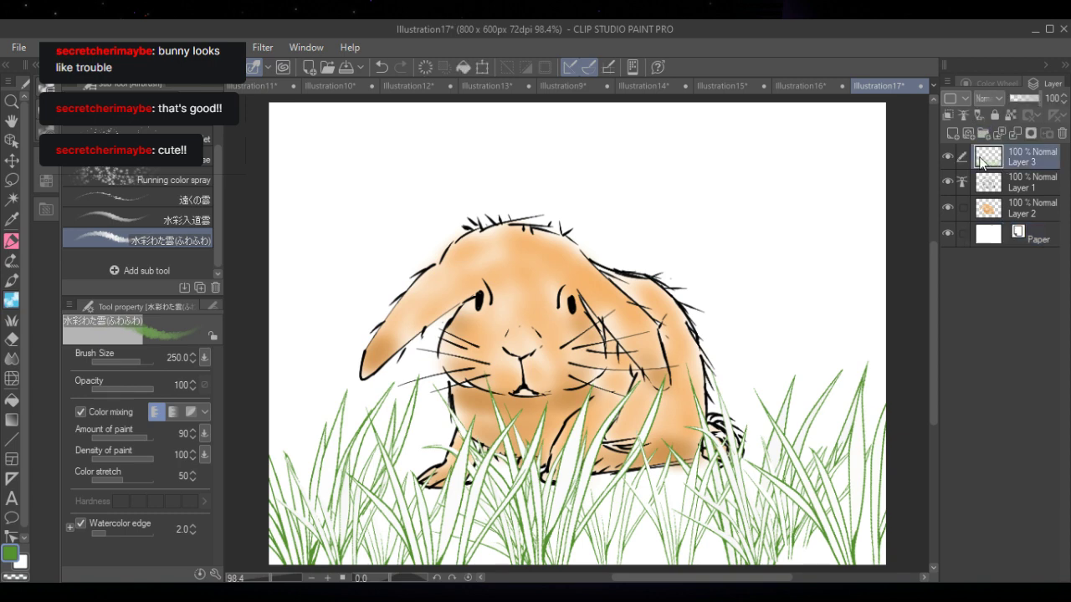
{"action": "left_click_drag", "start_coordinate": [456, 176], "coordinate": [615, 163]}
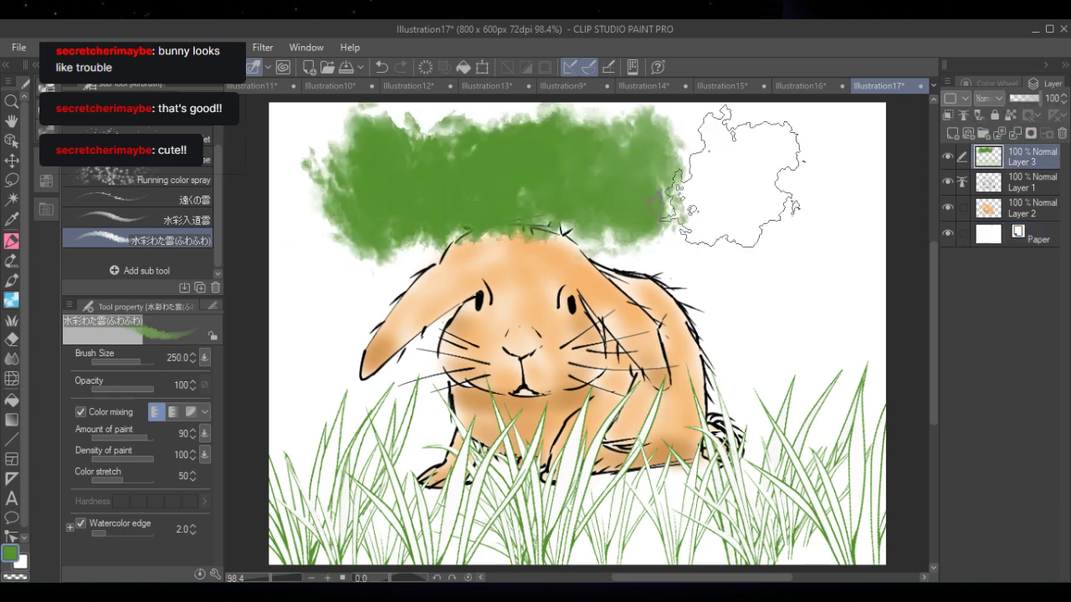
{"action": "left_click", "coordinate": [379, 72]}
- Paint gray clouds across the sky on Layer 3 with the 水彩入道雲 airbrush, undoing a green test stroke first
{"action": "left_click", "coordinate": [187, 220]}
{"action": "left_click_drag", "start_coordinate": [368, 172], "coordinate": [648, 177]}
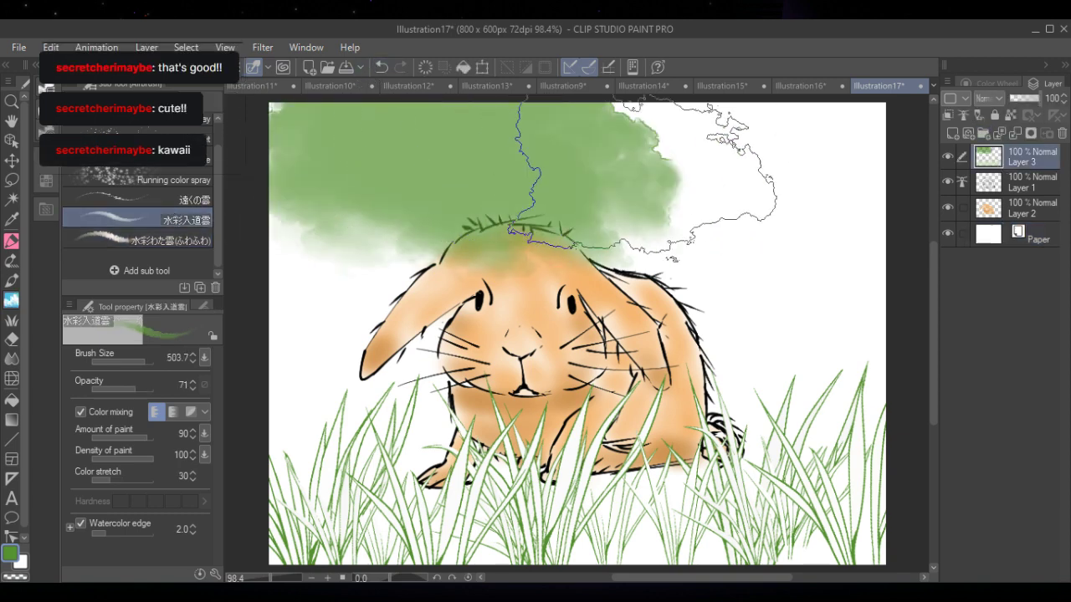
{"action": "left_click", "coordinate": [381, 67]}
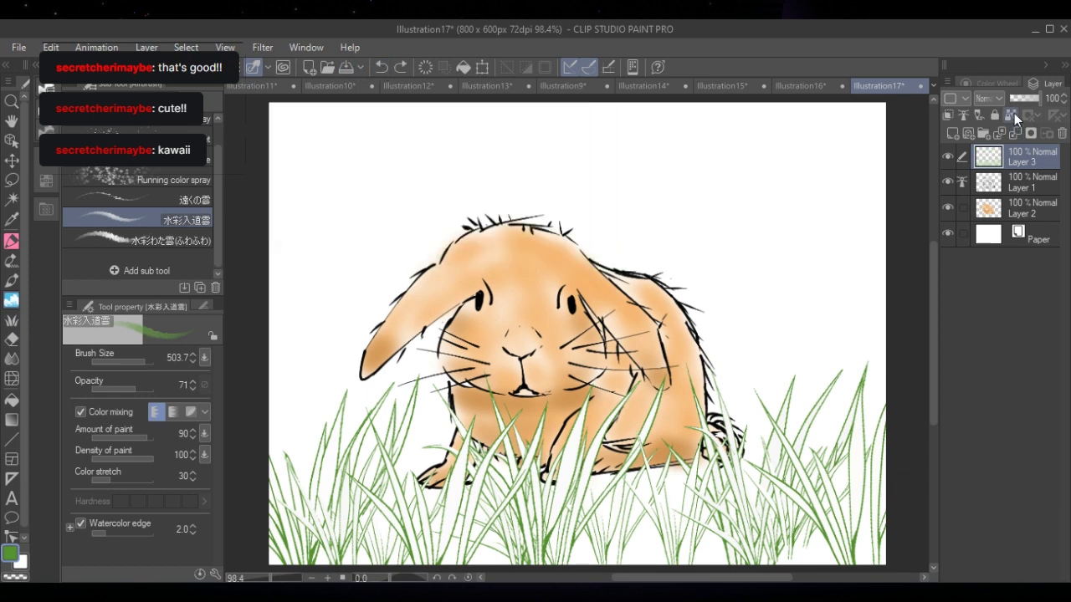
{"action": "left_click", "coordinate": [997, 84]}
{"action": "mouse_move", "coordinate": [1012, 330]}
{"action": "left_mouse_down"}
{"action": "mouse_move", "coordinate": [991, 334]}
{"action": "mouse_move", "coordinate": [972, 321]}
{"action": "left_mouse_up"}
{"action": "mouse_move", "coordinate": [354, 177]}
{"action": "left_mouse_down"}
{"action": "mouse_move", "coordinate": [811, 186]}
{"action": "mouse_move", "coordinate": [799, 209]}
{"action": "left_mouse_up"}
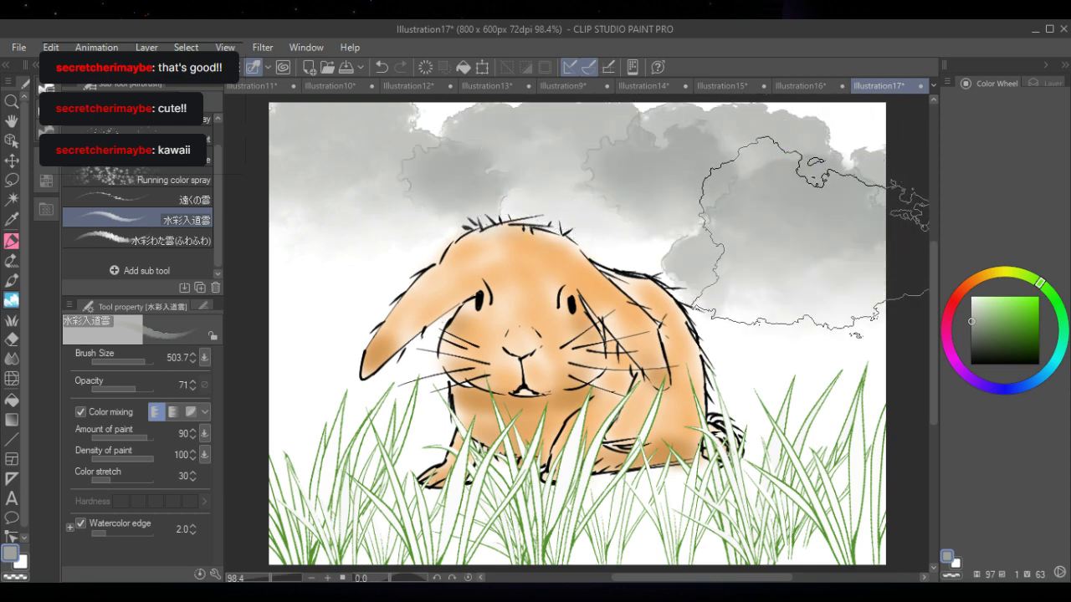
- Add more gray clouds at the sky's left side and to the right of the bunny, undoing the stroke that covers its head
{"action": "left_click_drag", "start_coordinate": [368, 201], "coordinate": [346, 201]}
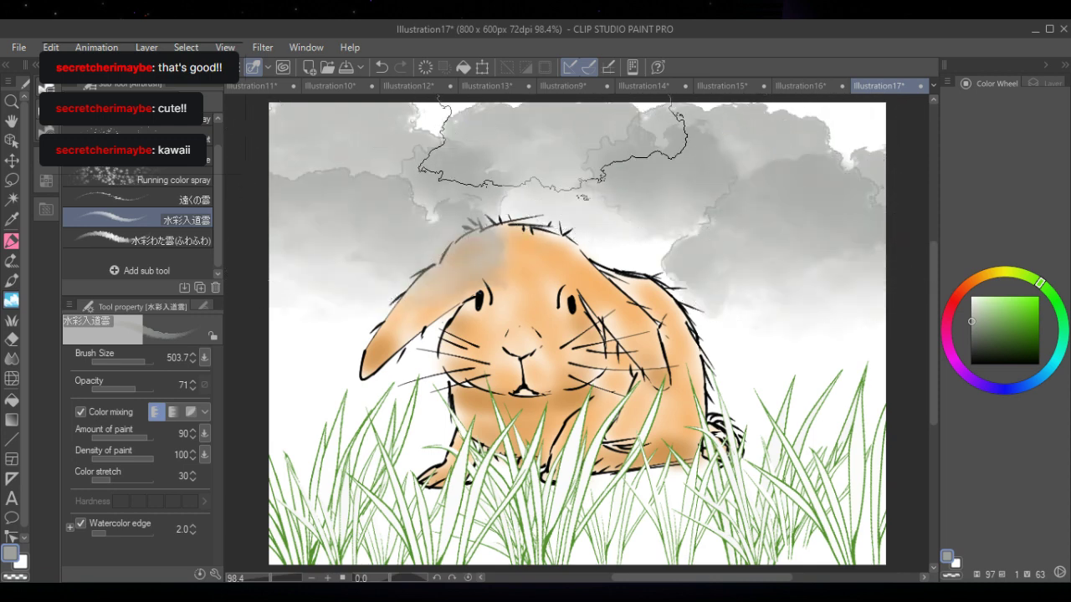
{"action": "left_click", "coordinate": [381, 67]}
{"action": "left_click", "coordinate": [355, 179]}
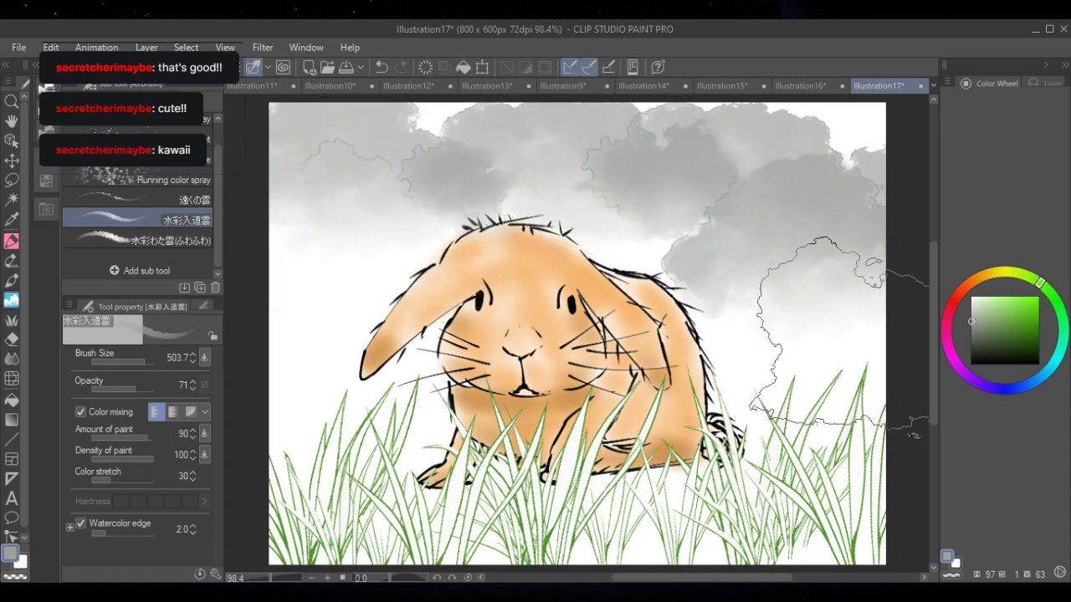
{"action": "left_click", "coordinate": [807, 289]}
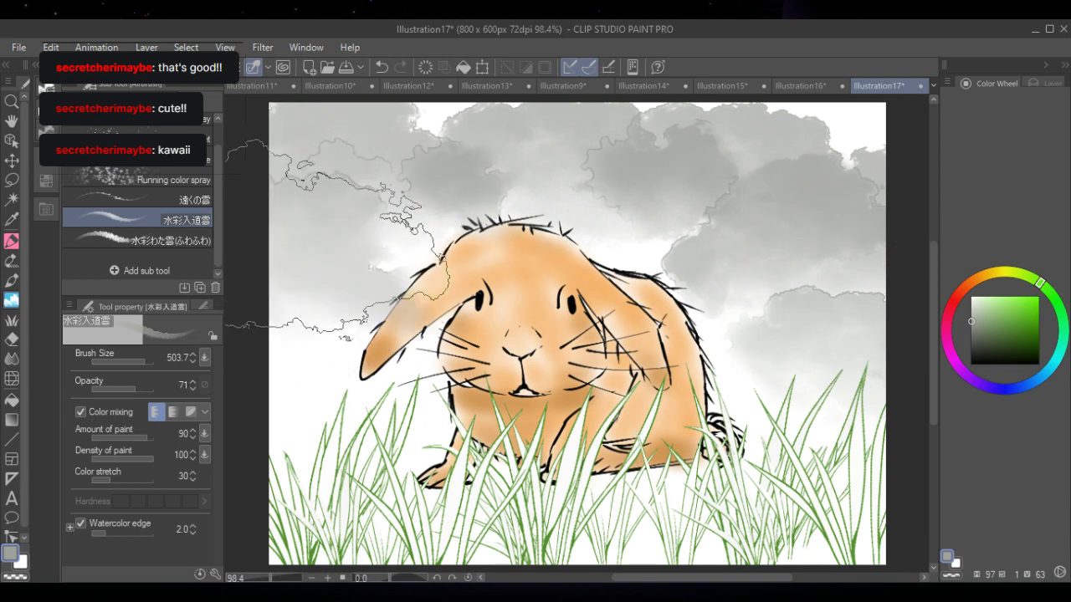
- Try Layer 3 beneath the bunny's color layer, Layer 2, and move it back above Layer 1
{"action": "left_click", "coordinate": [1033, 84]}
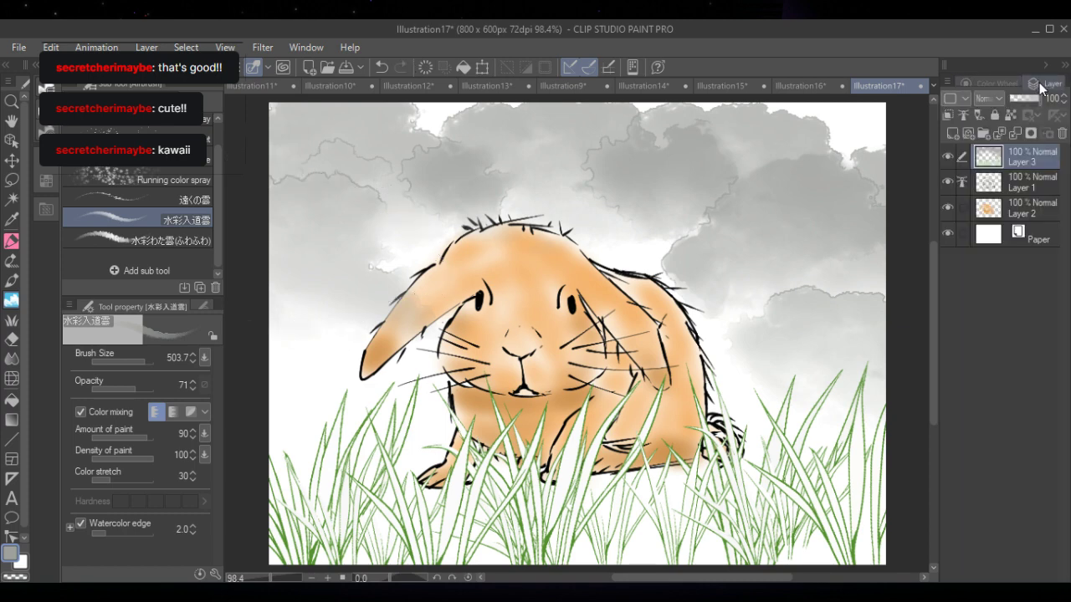
{"action": "left_click_drag", "start_coordinate": [1029, 161], "coordinate": [1021, 222]}
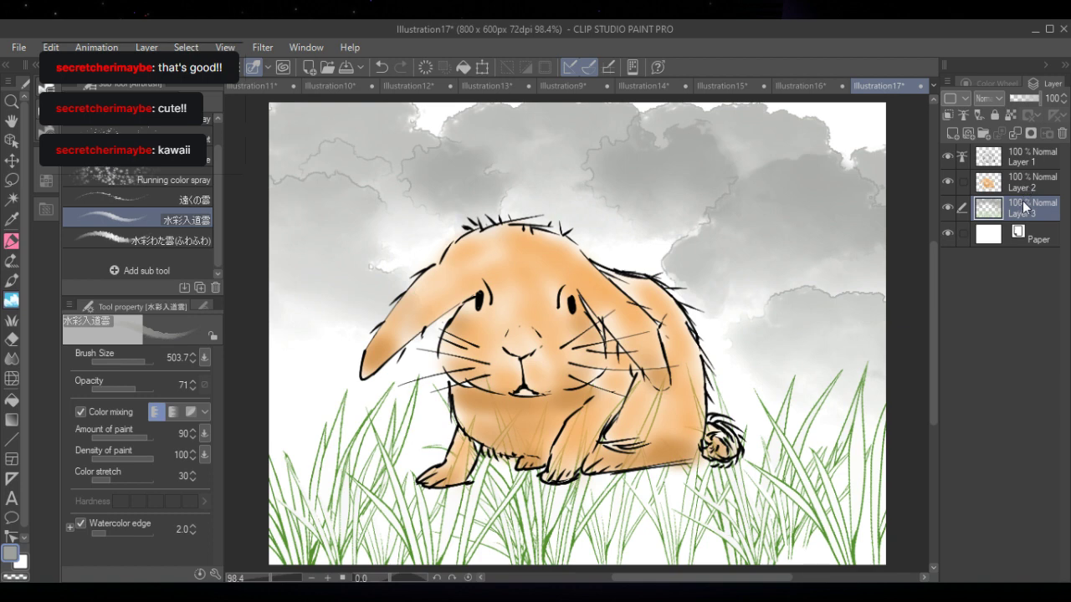
{"action": "mouse_move", "coordinate": [1025, 184]}
{"action": "left_mouse_down"}
{"action": "mouse_move", "coordinate": [1026, 215]}
{"action": "mouse_move", "coordinate": [1028, 160]}
{"action": "left_mouse_up"}
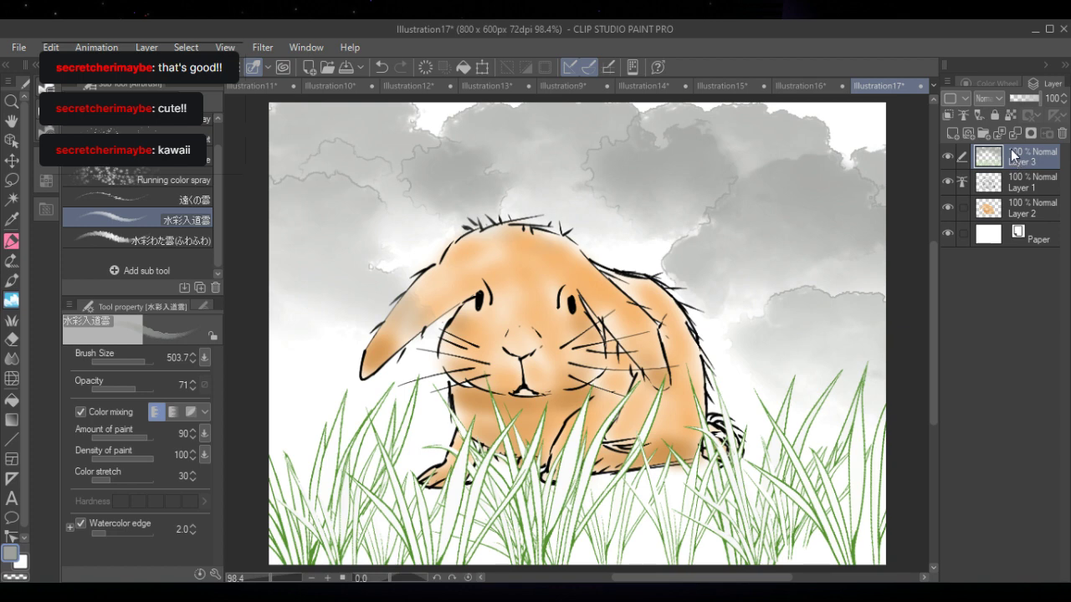
- On Layer 2, sample the bunny's orange and retouch the gray-tinted drooping ear with the Soft airbrush, and reselect Layer 3
{"action": "left_click", "coordinate": [1027, 204]}
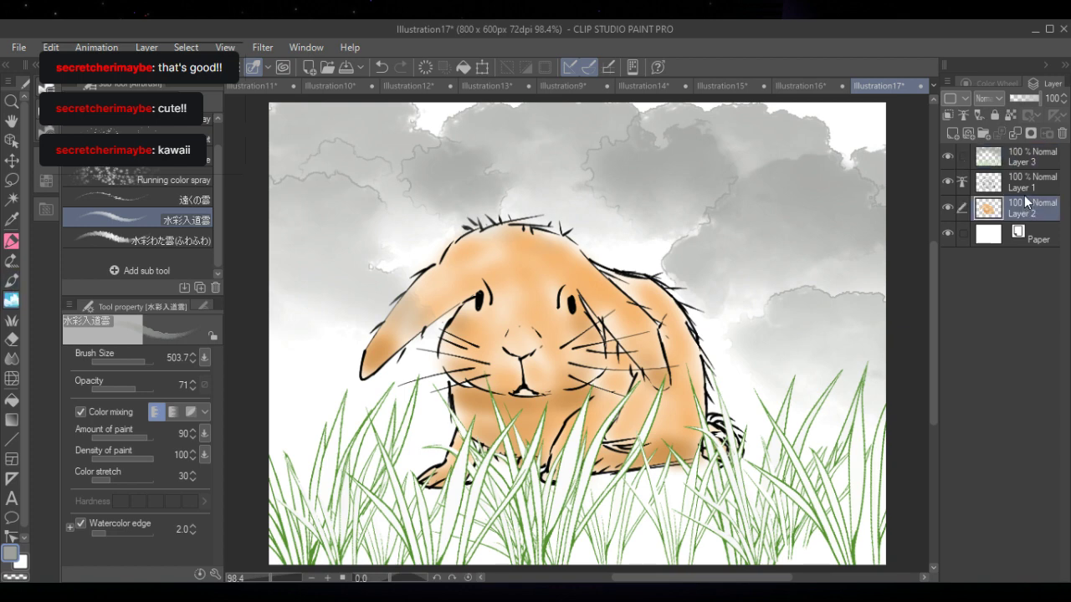
{"action": "left_click", "coordinate": [13, 275]}
{"action": "left_click", "coordinate": [430, 266], "text": "alt"}
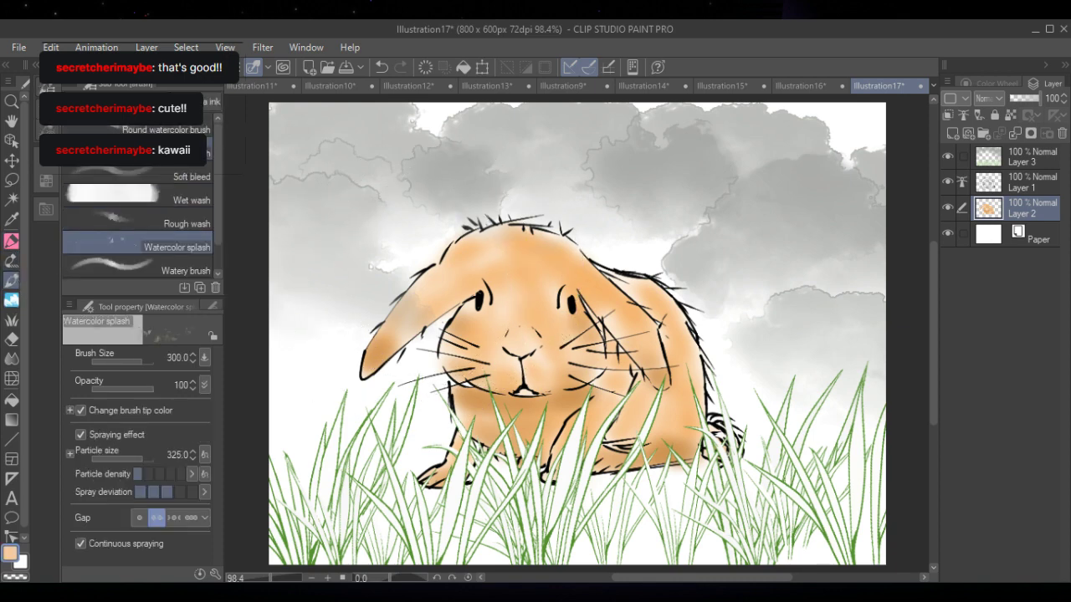
{"action": "left_click", "coordinate": [11, 300]}
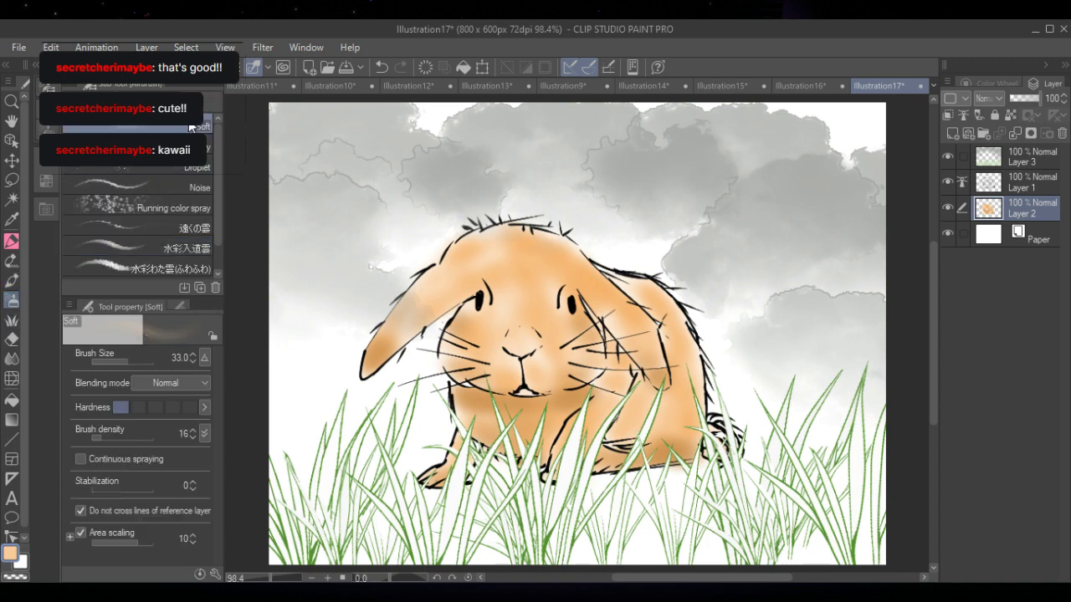
{"action": "mouse_move", "coordinate": [428, 306]}
{"action": "left_mouse_down"}
{"action": "mouse_move", "coordinate": [401, 316]}
{"action": "mouse_move", "coordinate": [413, 301]}
{"action": "mouse_move", "coordinate": [433, 299]}
{"action": "mouse_move", "coordinate": [394, 323]}
{"action": "mouse_move", "coordinate": [410, 299]}
{"action": "mouse_move", "coordinate": [396, 317]}
{"action": "mouse_move", "coordinate": [437, 298]}
{"action": "mouse_move", "coordinate": [383, 350]}
{"action": "mouse_move", "coordinate": [378, 330]}
{"action": "mouse_move", "coordinate": [414, 311]}
{"action": "mouse_move", "coordinate": [413, 292]}
{"action": "left_mouse_up"}
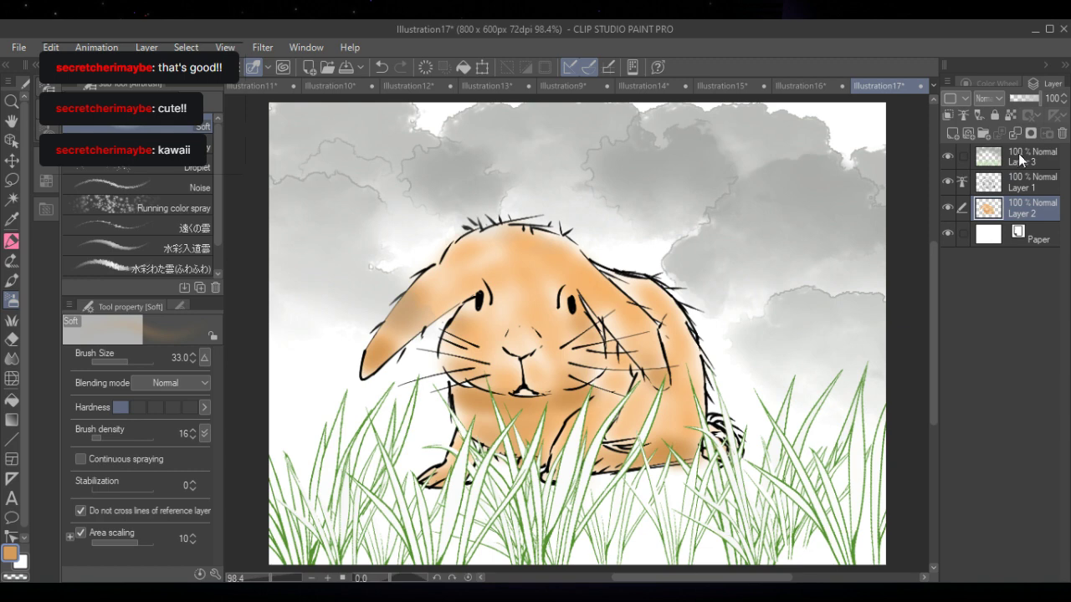
{"action": "mouse_move", "coordinate": [1021, 166]}
{"action": "left_mouse_down"}
{"action": "mouse_move", "coordinate": [1027, 203]}
{"action": "mouse_move", "coordinate": [1032, 155]}
{"action": "left_mouse_up"}
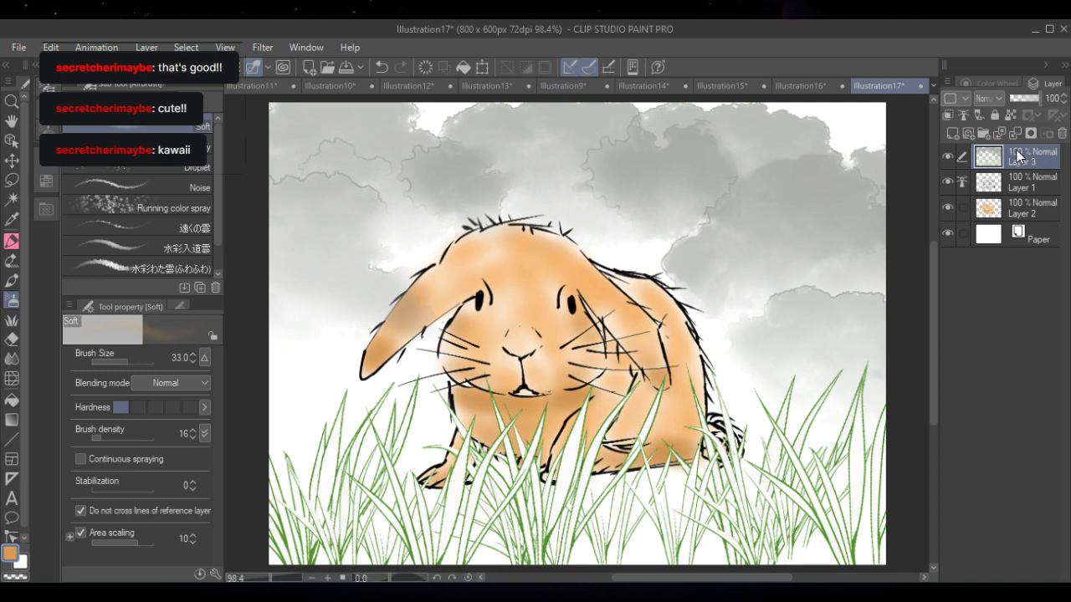
- Create a new blank illustration of 800 x 600 px at 72 dpi
{"action": "left_click", "coordinate": [306, 67]}
{"action": "key", "text": "Return"}
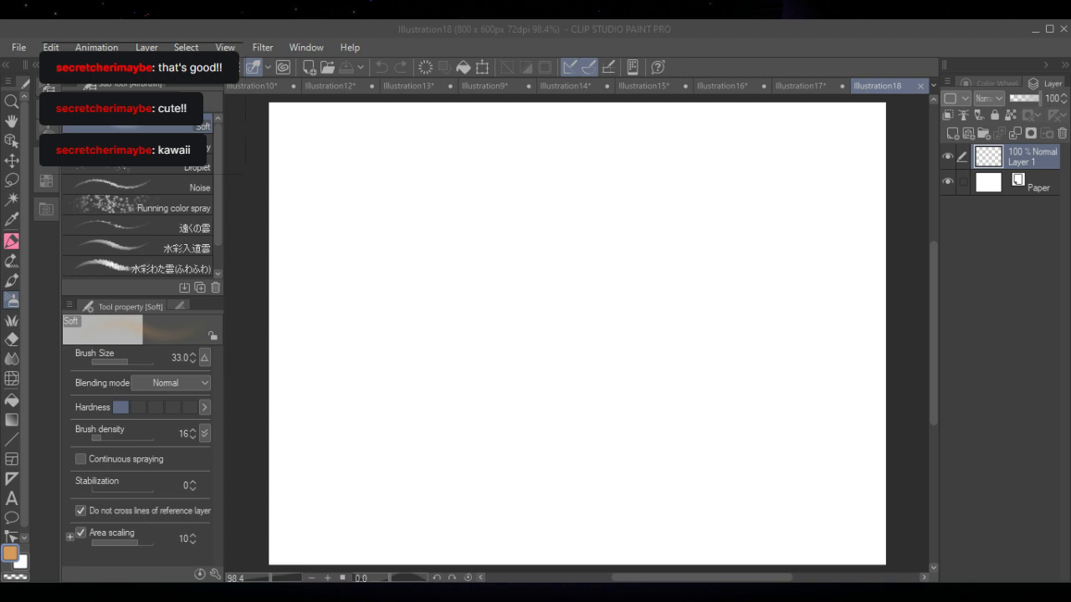
{"action": "key", "text": "alt+Tab"}
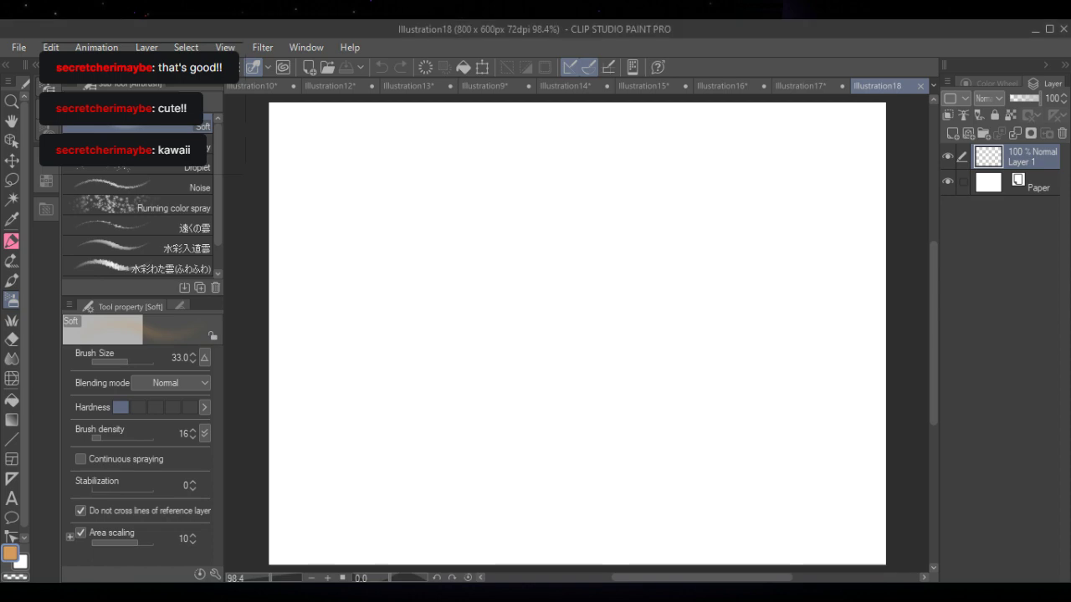
- Look through the earlier drawings in the other open illustrations, including Illustration9 and Illustration14 to Illustration17
{"action": "left_click", "coordinate": [578, 86]}
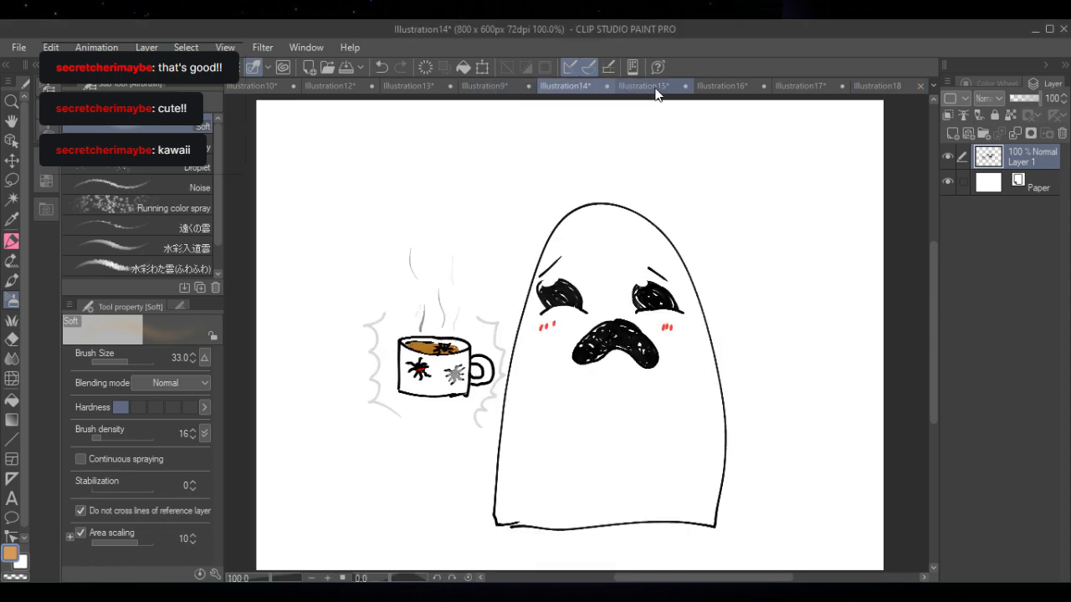
{"action": "left_click", "coordinate": [655, 89]}
{"action": "left_click", "coordinate": [796, 92]}
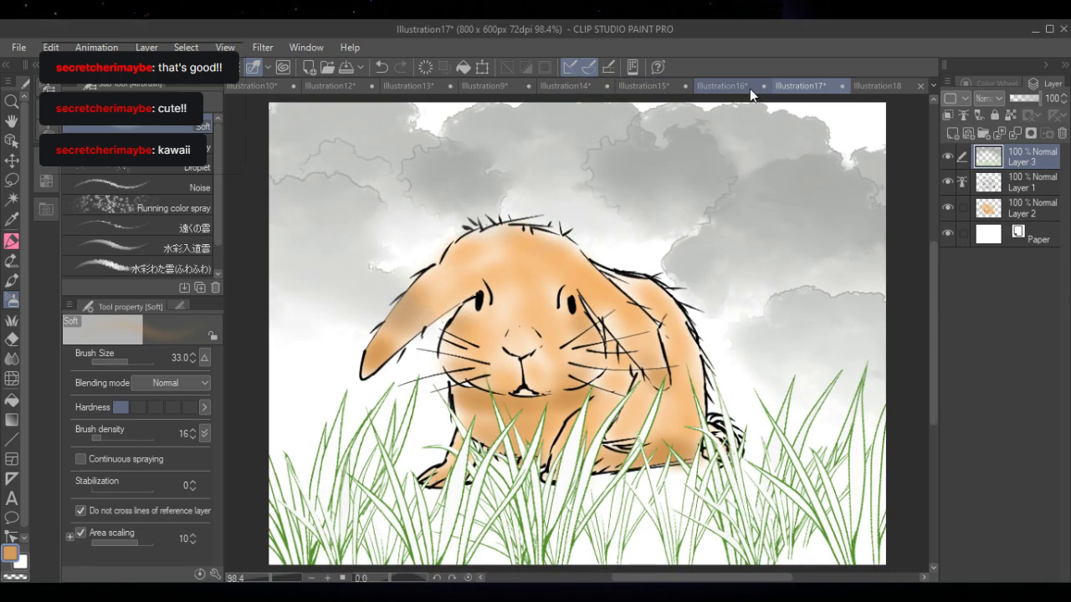
{"action": "left_click", "coordinate": [749, 88]}
{"action": "left_click", "coordinate": [508, 89]}
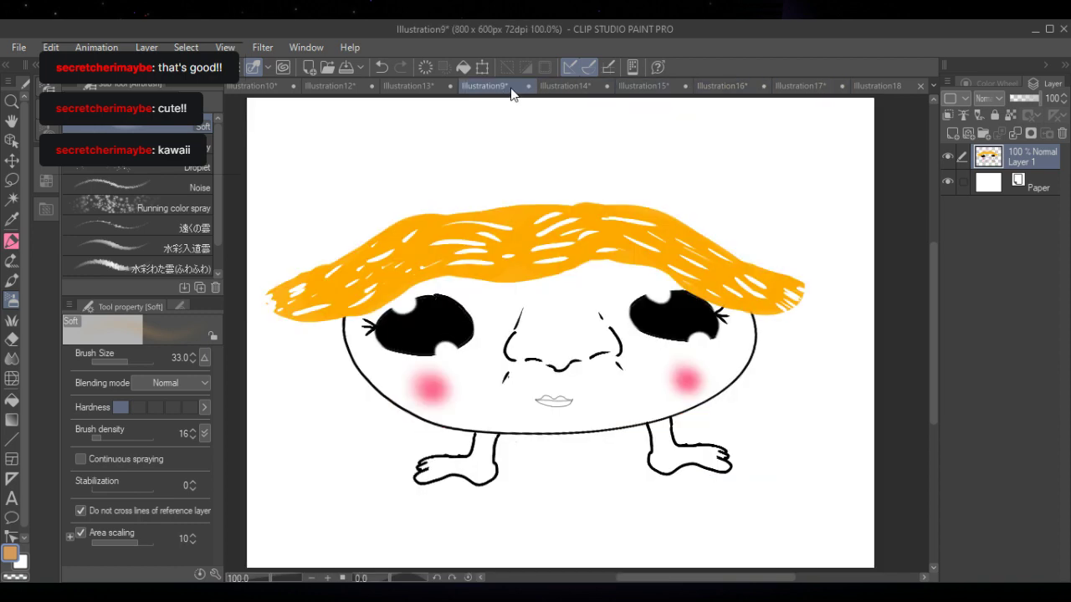
{"action": "left_click", "coordinate": [435, 96]}
{"action": "left_click", "coordinate": [599, 96]}
{"action": "left_click", "coordinate": [661, 96]}
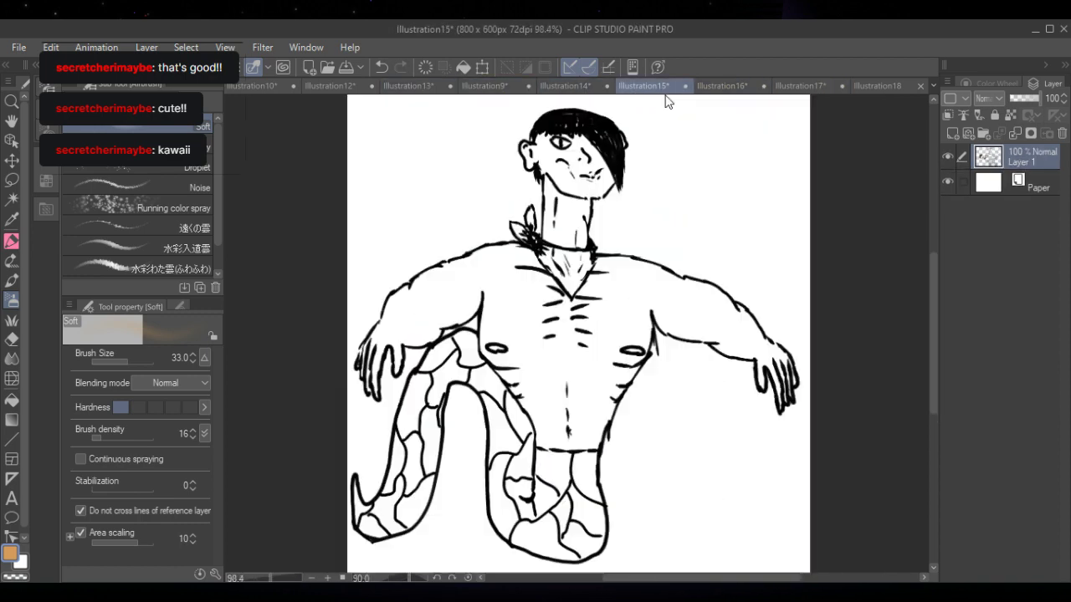
{"action": "left_click", "coordinate": [860, 87]}
{"action": "left_click", "coordinate": [803, 89]}
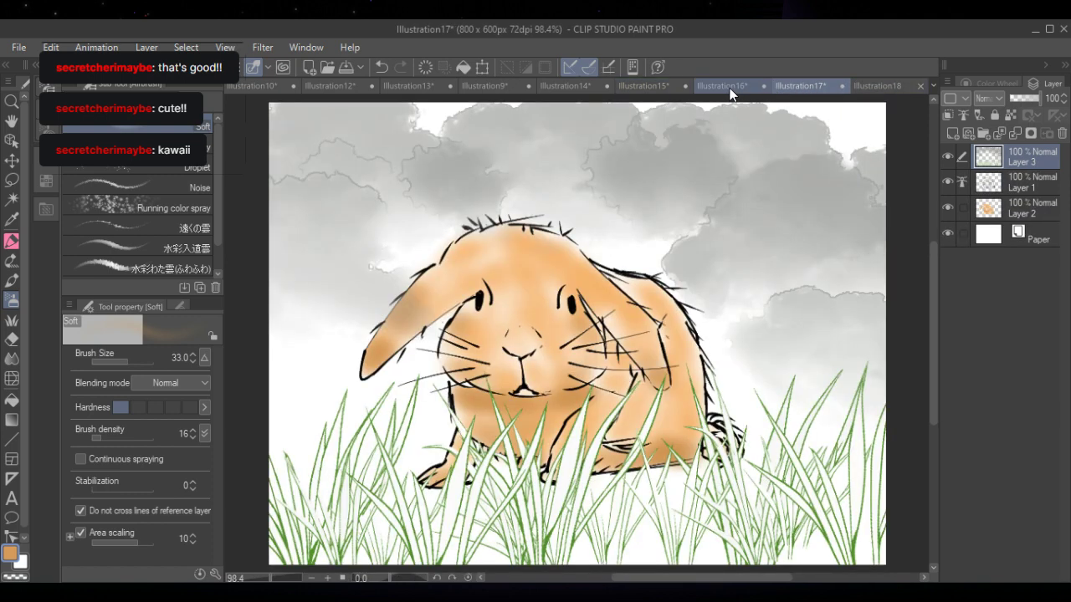
{"action": "left_click", "coordinate": [730, 87]}
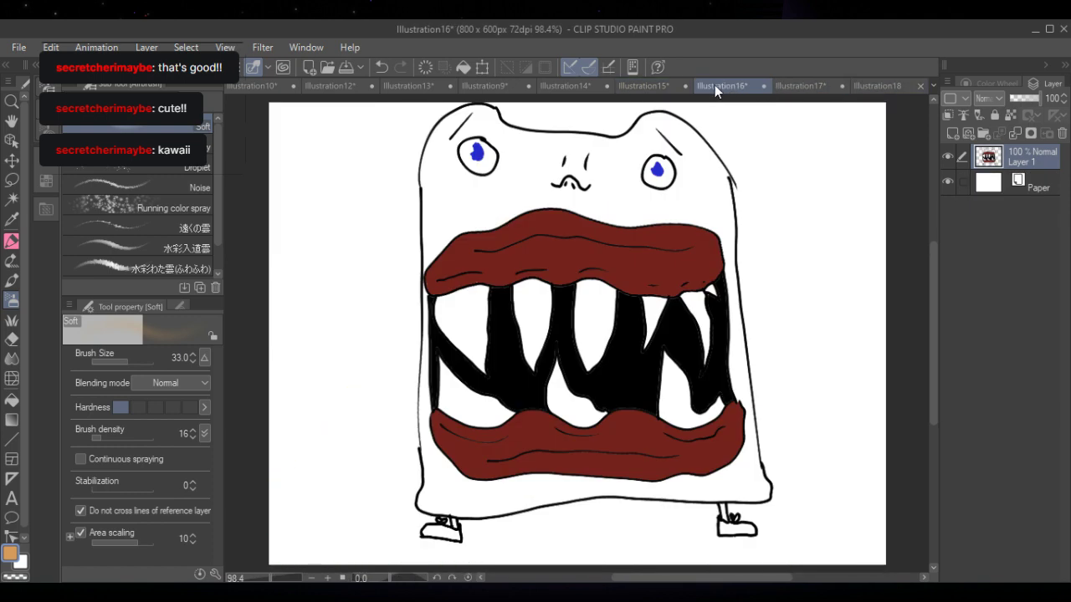
{"action": "left_click", "coordinate": [661, 85]}
{"action": "left_click", "coordinate": [586, 81]}
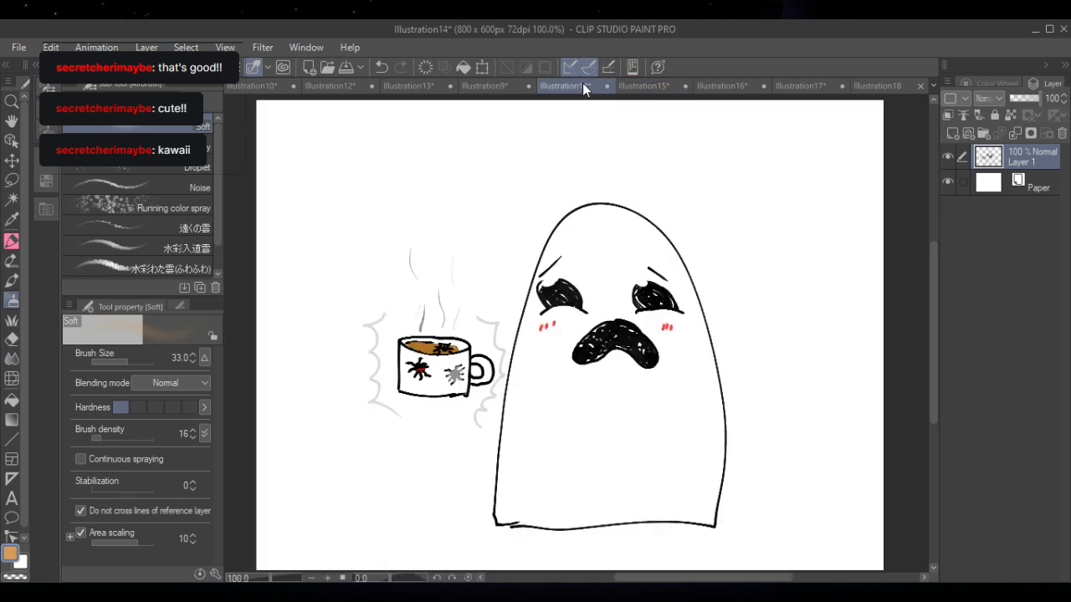
{"action": "left_click", "coordinate": [499, 85]}
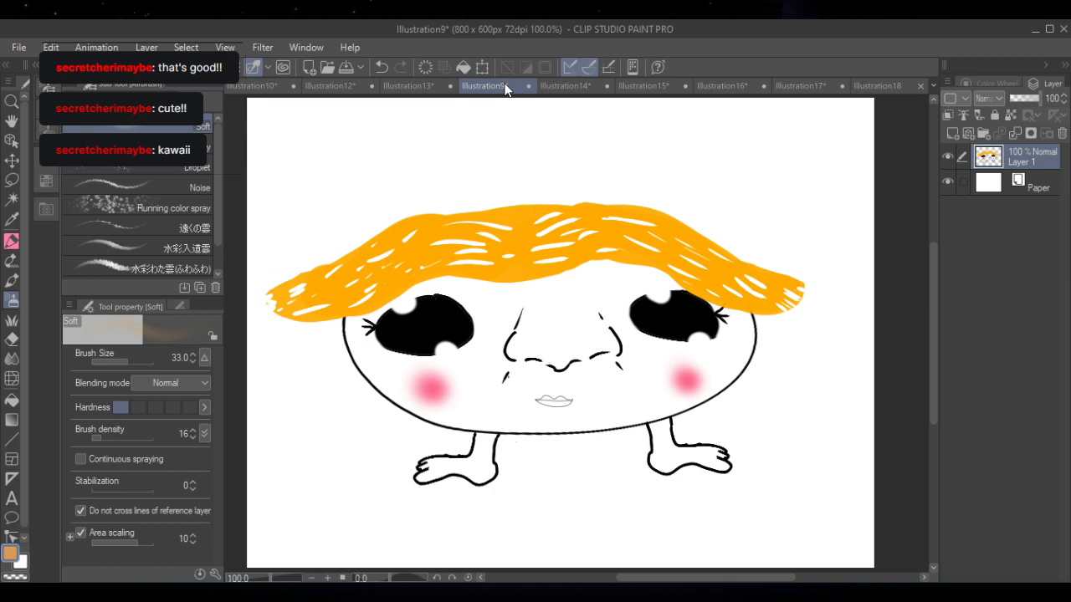
- Return to the blank Illustration18 canvas and choose black with the CIRO pen
{"action": "left_click", "coordinate": [883, 86]}
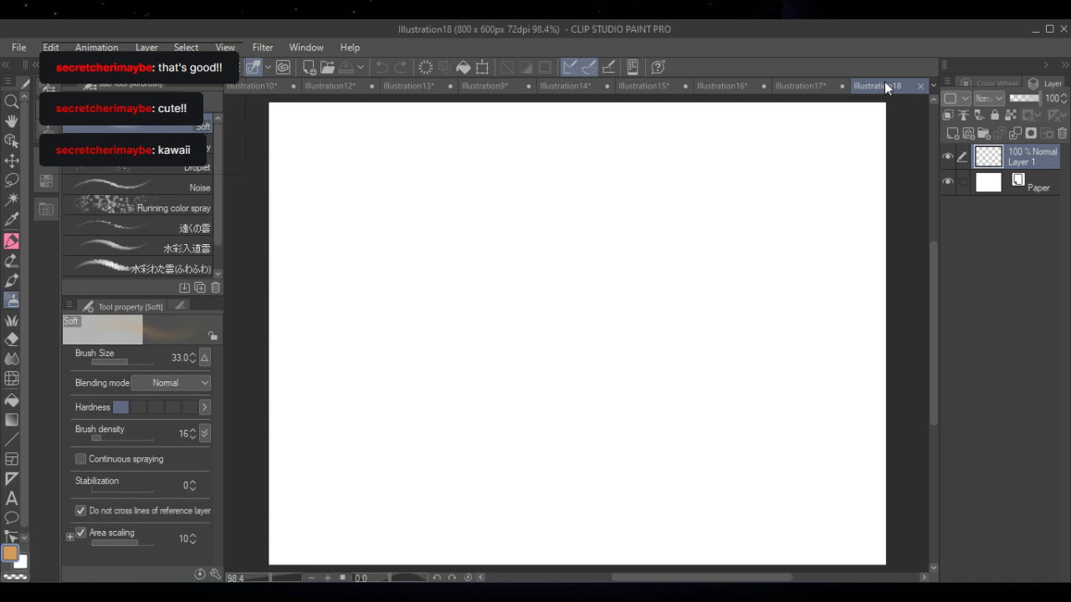
{"action": "left_click", "coordinate": [991, 84]}
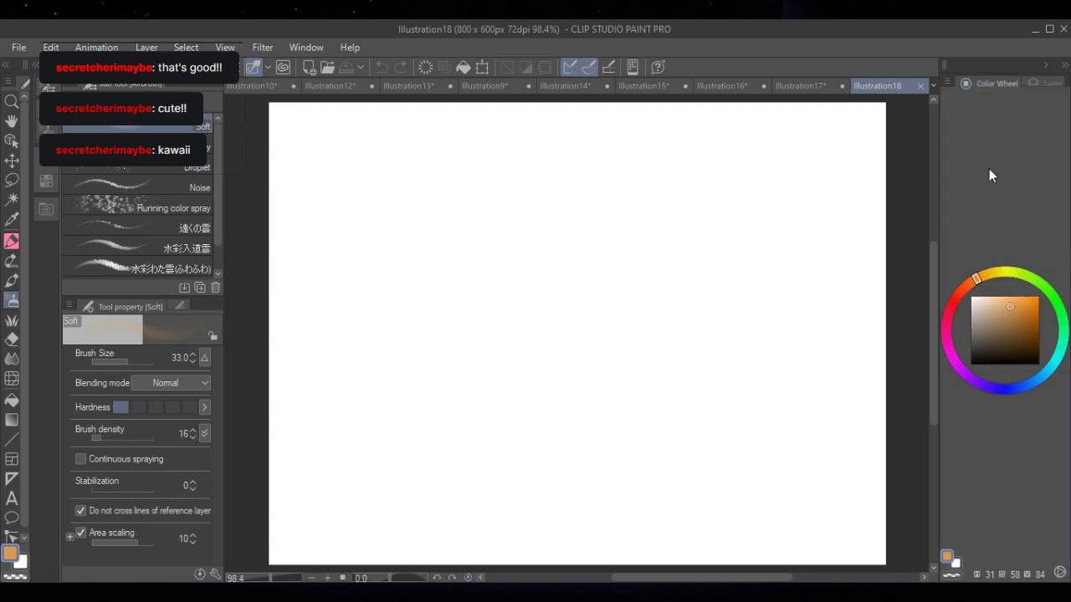
{"action": "left_click", "coordinate": [970, 364]}
{"action": "left_click", "coordinate": [12, 241]}
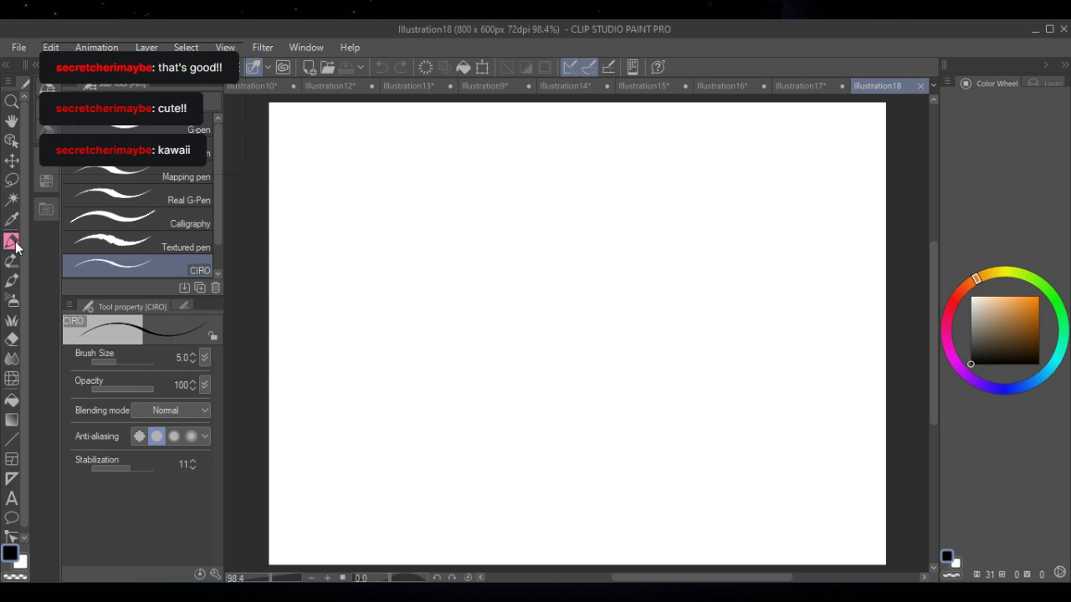
- Try freehand wavy strokes across the canvas with the CIRO pen and undo them all
{"action": "mouse_move", "coordinate": [400, 375]}
{"action": "left_mouse_down"}
{"action": "mouse_move", "coordinate": [479, 385]}
{"action": "mouse_move", "coordinate": [657, 236]}
{"action": "left_mouse_up"}
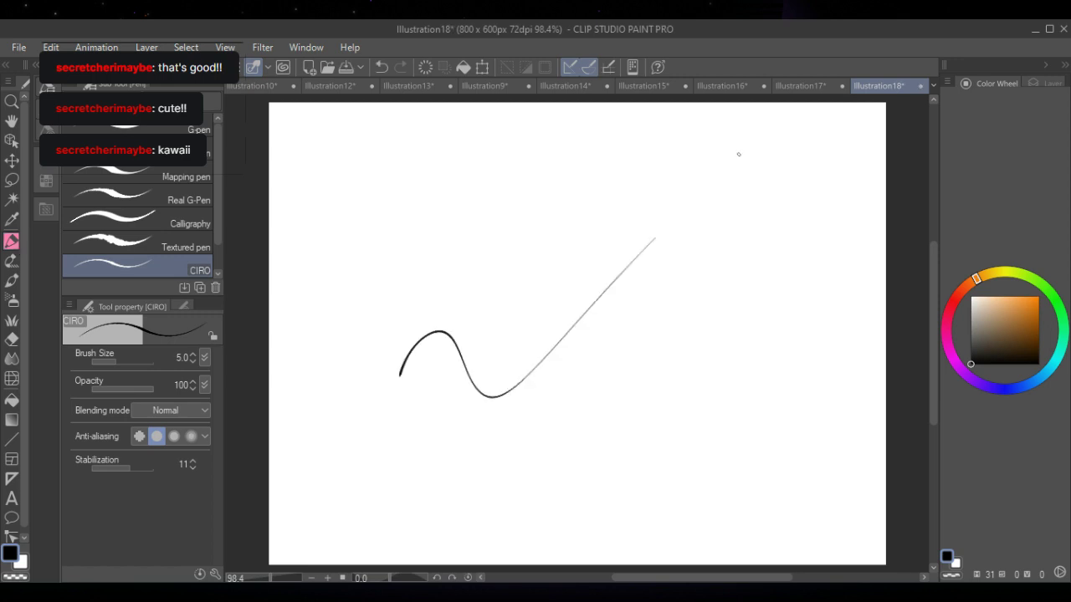
{"action": "mouse_move", "coordinate": [506, 316]}
{"action": "left_mouse_down"}
{"action": "mouse_move", "coordinate": [681, 186]}
{"action": "mouse_move", "coordinate": [777, 239]}
{"action": "left_mouse_up"}
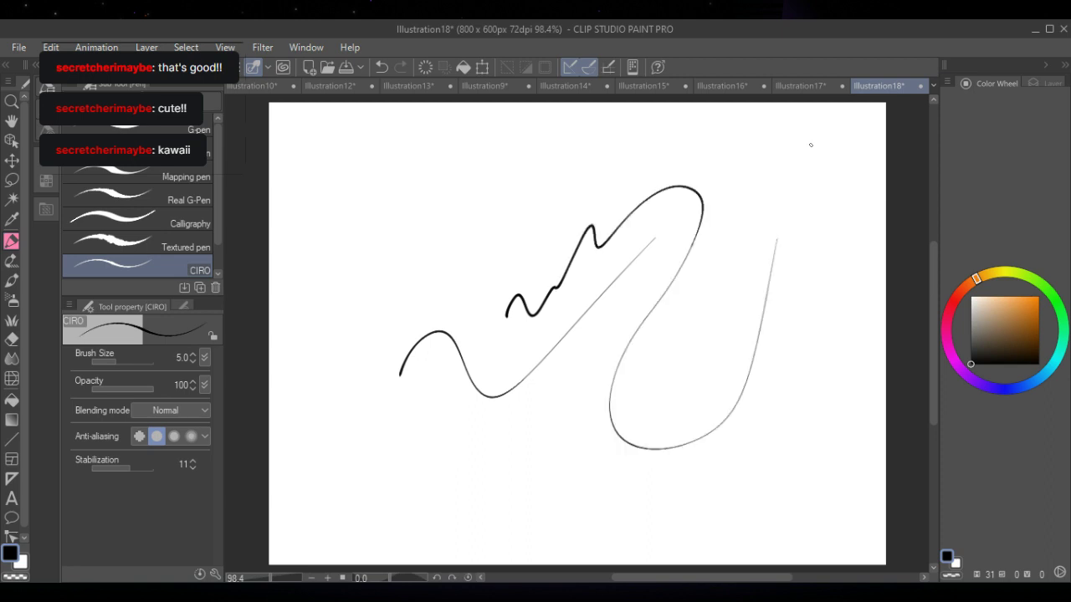
{"action": "left_click", "coordinate": [381, 67]}
{"action": "left_click", "coordinate": [381, 67]}
{"action": "mouse_move", "coordinate": [383, 203]}
{"action": "left_mouse_down"}
{"action": "mouse_move", "coordinate": [454, 355]}
{"action": "mouse_move", "coordinate": [520, 353]}
{"action": "mouse_move", "coordinate": [755, 163]}
{"action": "left_mouse_up"}
{"action": "left_click", "coordinate": [382, 67]}
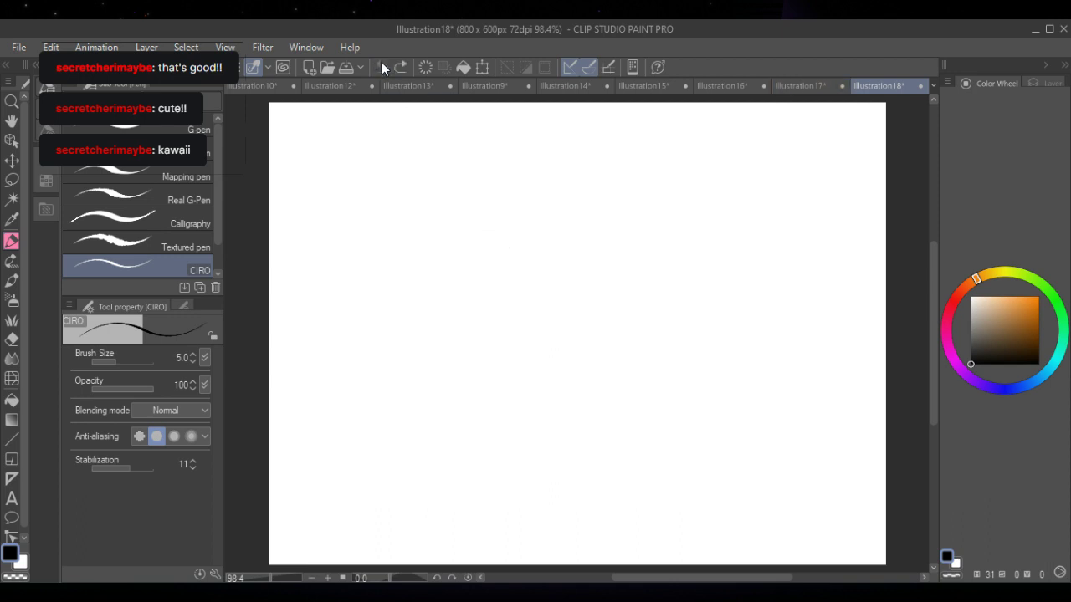
{"action": "left_click", "coordinate": [382, 66]}
{"action": "mouse_move", "coordinate": [519, 137]}
{"action": "left_mouse_down"}
{"action": "mouse_move", "coordinate": [527, 185]}
{"action": "mouse_move", "coordinate": [476, 370]}
{"action": "left_mouse_up"}
{"action": "mouse_move", "coordinate": [520, 137]}
{"action": "left_mouse_down"}
{"action": "mouse_move", "coordinate": [570, 185]}
{"action": "mouse_move", "coordinate": [661, 409]}
{"action": "left_mouse_up"}
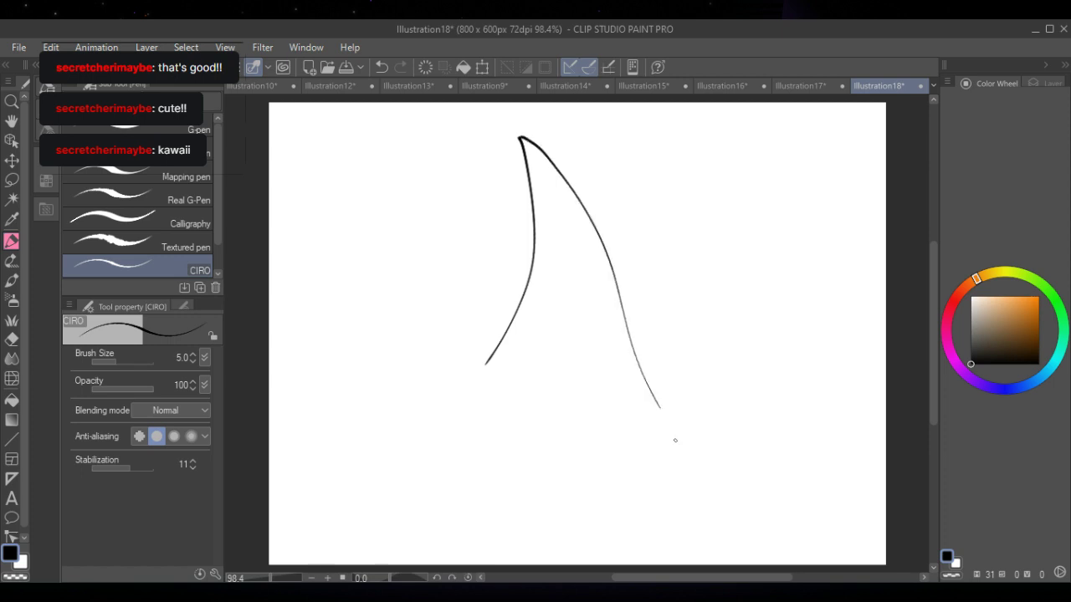
{"action": "left_click", "coordinate": [381, 68]}
{"action": "left_click", "coordinate": [381, 68]}
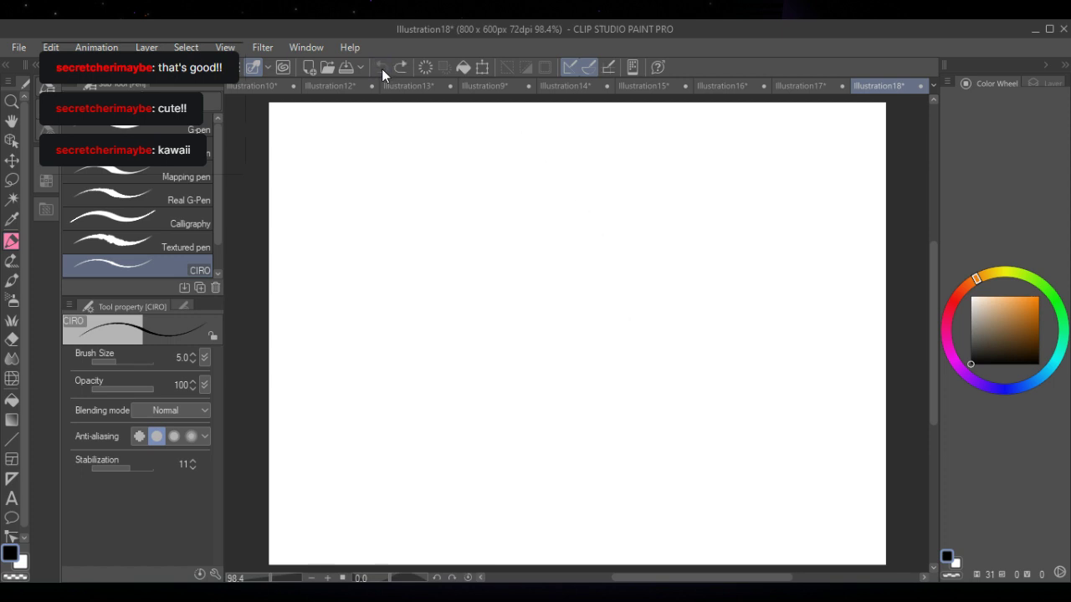
- Draw a tall curved sword blade in black on the upper canvas, with a flat base line and a tip hooking to the left
{"action": "left_click_drag", "start_coordinate": [516, 140], "coordinate": [504, 365]}
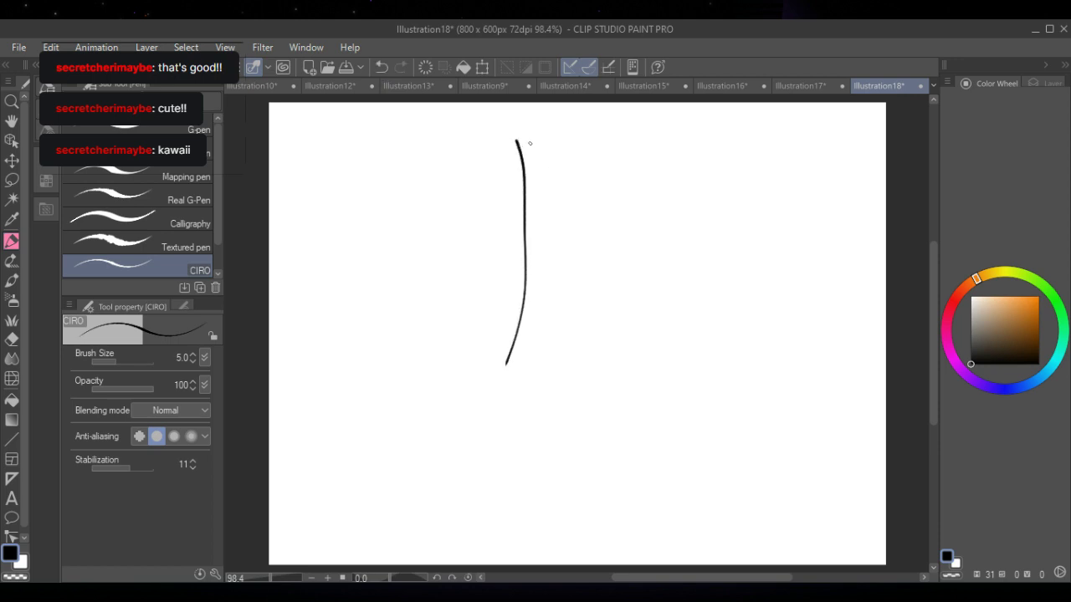
{"action": "mouse_move", "coordinate": [516, 141]}
{"action": "left_mouse_down"}
{"action": "mouse_move", "coordinate": [515, 124]}
{"action": "mouse_move", "coordinate": [545, 172]}
{"action": "mouse_move", "coordinate": [568, 311]}
{"action": "mouse_move", "coordinate": [542, 416]}
{"action": "left_mouse_up"}
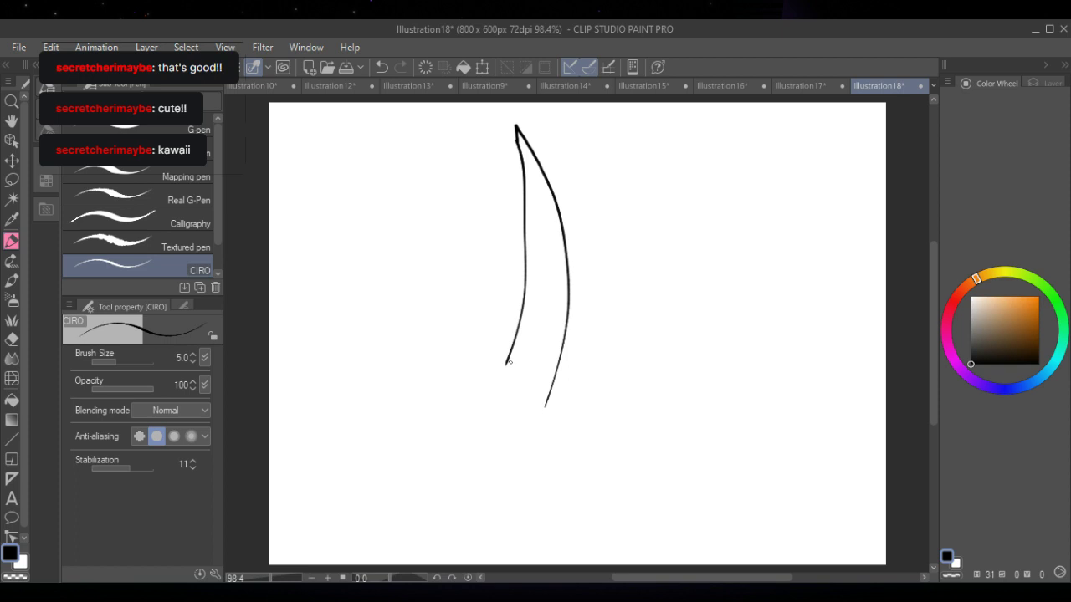
{"action": "mouse_move", "coordinate": [507, 361]}
{"action": "left_mouse_down"}
{"action": "mouse_move", "coordinate": [476, 414]}
{"action": "mouse_move", "coordinate": [551, 409]}
{"action": "left_mouse_up"}
{"action": "left_click_drag", "start_coordinate": [470, 407], "coordinate": [568, 407]}
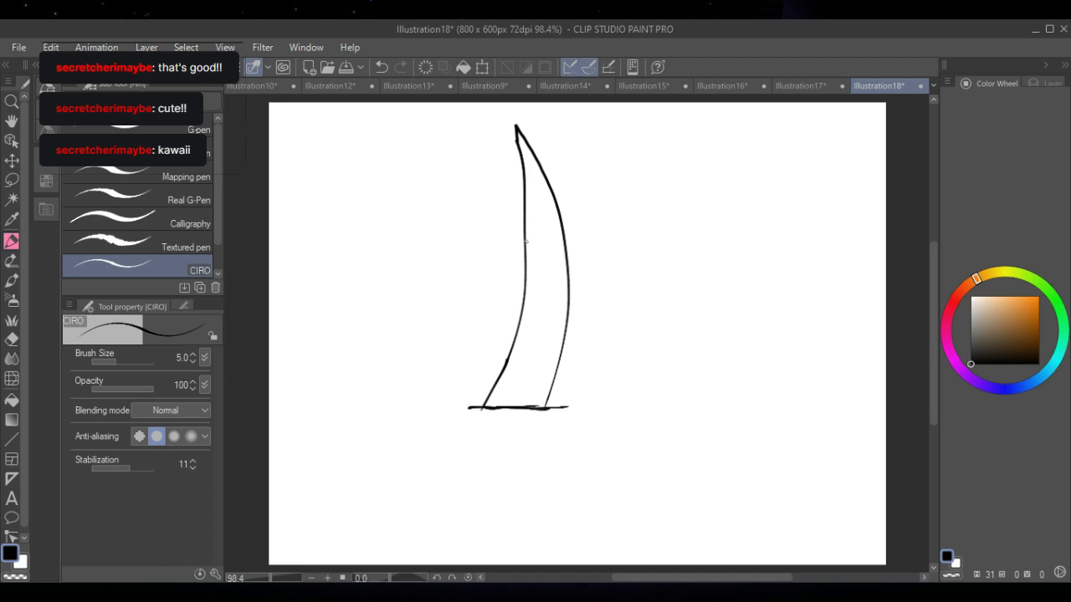
{"action": "mouse_move", "coordinate": [527, 268]}
{"action": "left_mouse_down"}
{"action": "mouse_move", "coordinate": [519, 169]}
{"action": "mouse_move", "coordinate": [482, 113]}
{"action": "mouse_move", "coordinate": [508, 123]}
{"action": "mouse_move", "coordinate": [492, 127]}
{"action": "mouse_move", "coordinate": [482, 108]}
{"action": "mouse_move", "coordinate": [540, 162]}
{"action": "left_mouse_up"}
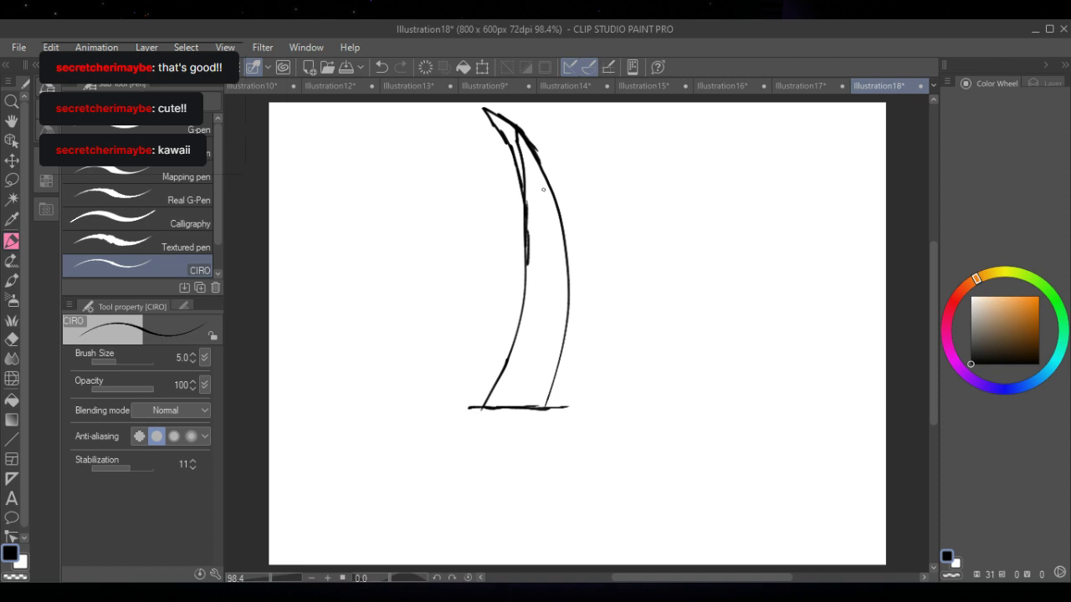
- Erase the leftover lines inside the blade tip and clean up its inner edge with the Hard eraser
{"action": "left_click", "coordinate": [11, 339]}
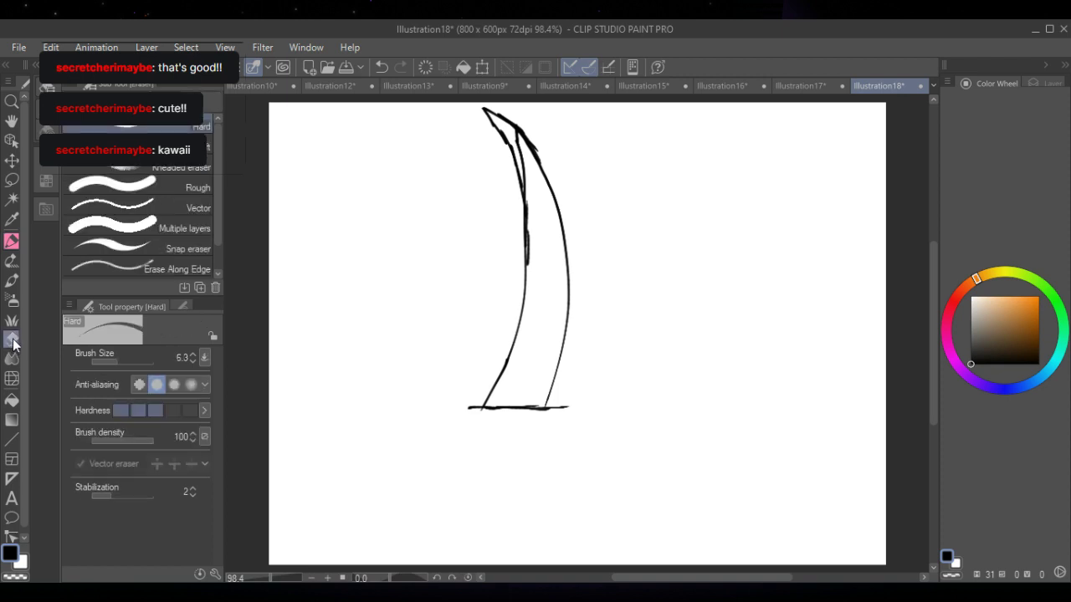
{"action": "mouse_move", "coordinate": [513, 134]}
{"action": "left_mouse_down"}
{"action": "mouse_move", "coordinate": [530, 202]}
{"action": "mouse_move", "coordinate": [516, 135]}
{"action": "mouse_move", "coordinate": [539, 165]}
{"action": "mouse_move", "coordinate": [529, 137]}
{"action": "left_mouse_up"}
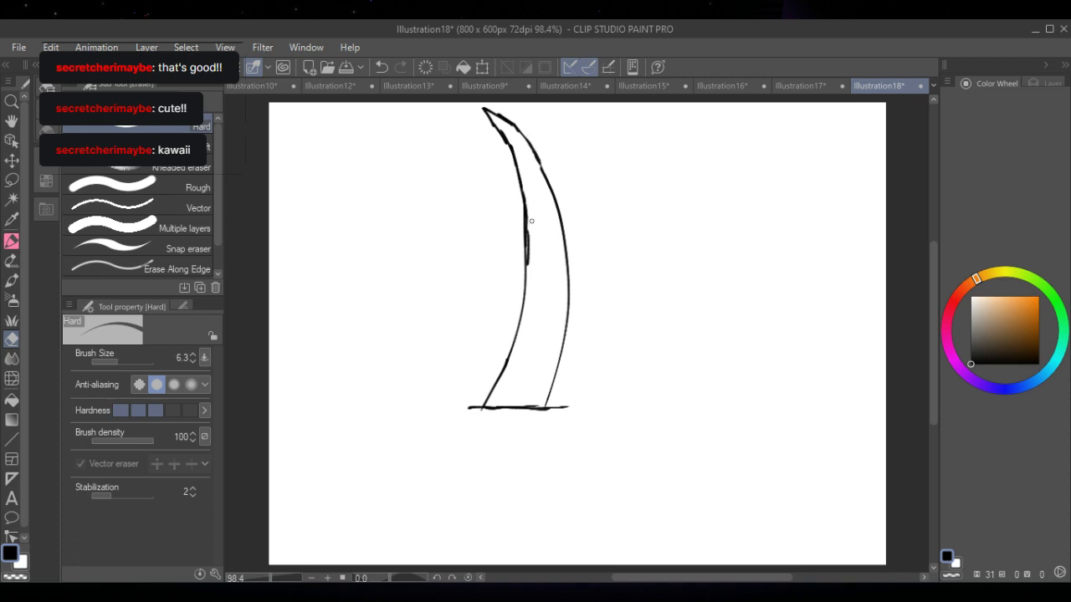
{"action": "left_click_drag", "start_coordinate": [528, 224], "coordinate": [522, 257]}
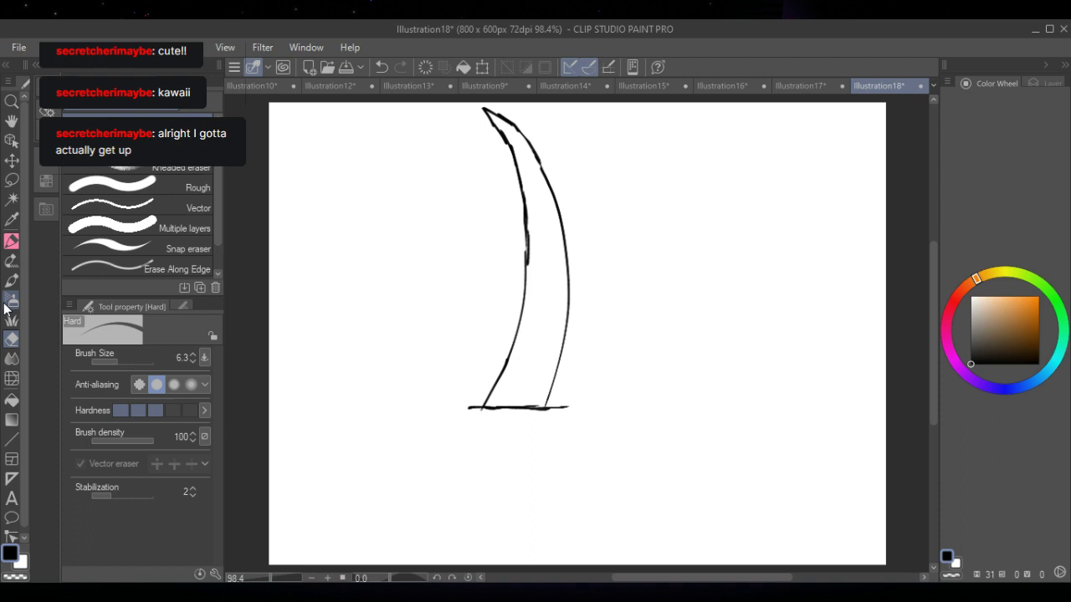
- Draw a narrow rounded crossguard around the blade's base line with the black CIRO pen
{"action": "left_click", "coordinate": [8, 241]}
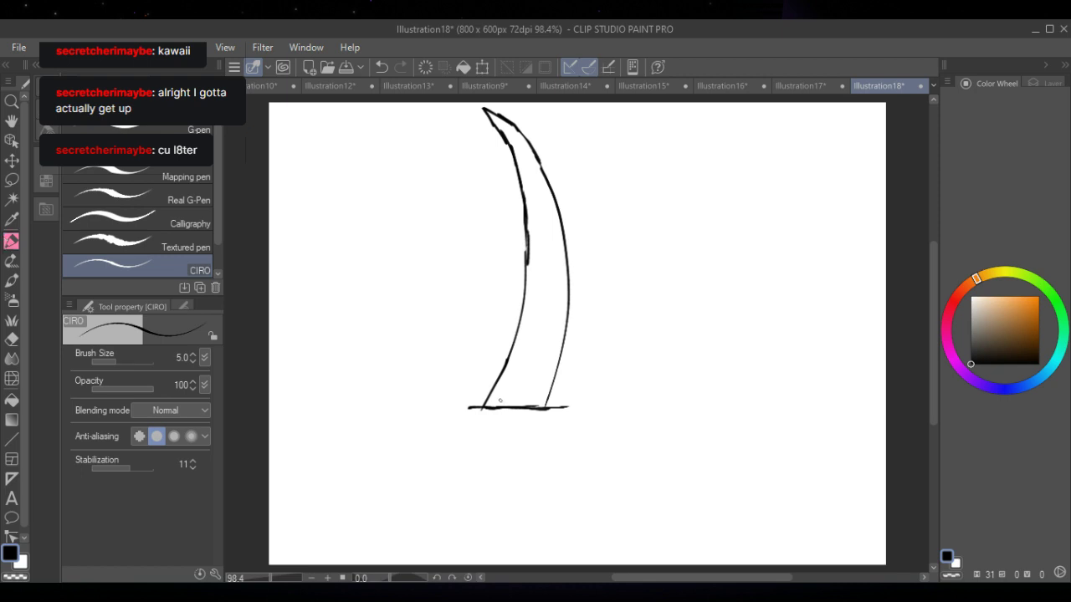
{"action": "mouse_move", "coordinate": [479, 407]}
{"action": "left_mouse_down"}
{"action": "mouse_move", "coordinate": [454, 401]}
{"action": "mouse_move", "coordinate": [462, 407]}
{"action": "left_mouse_up"}
{"action": "mouse_move", "coordinate": [548, 405]}
{"action": "left_mouse_down"}
{"action": "mouse_move", "coordinate": [576, 405]}
{"action": "mouse_move", "coordinate": [548, 403]}
{"action": "left_mouse_up"}
{"action": "left_click_drag", "start_coordinate": [452, 403], "coordinate": [575, 414]}
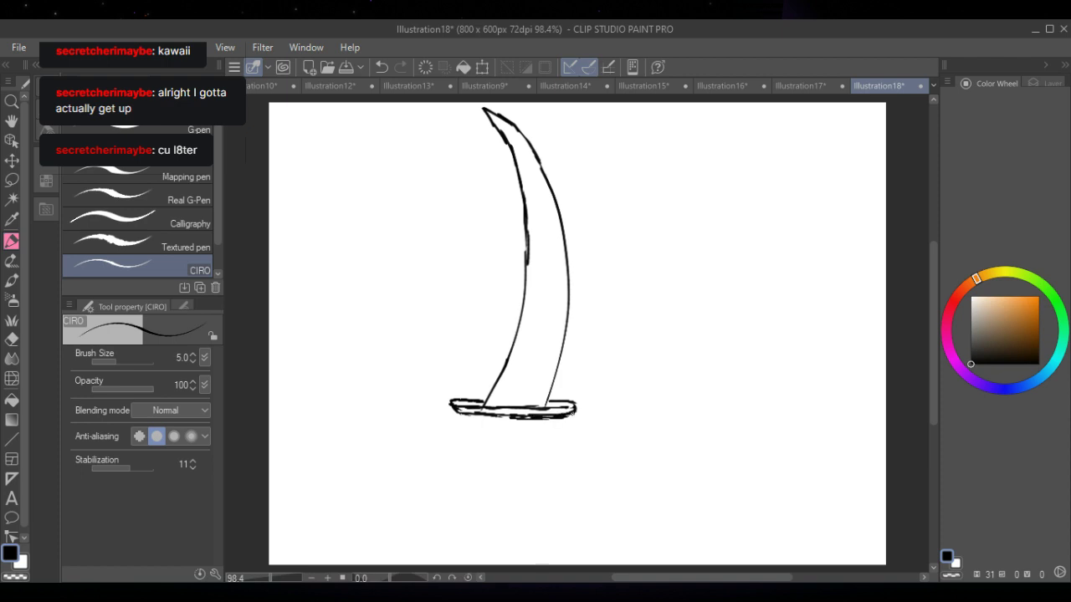
- Erase the stray strokes below and at the left end of the crossguard with the Hard eraser
{"action": "key", "text": "e"}
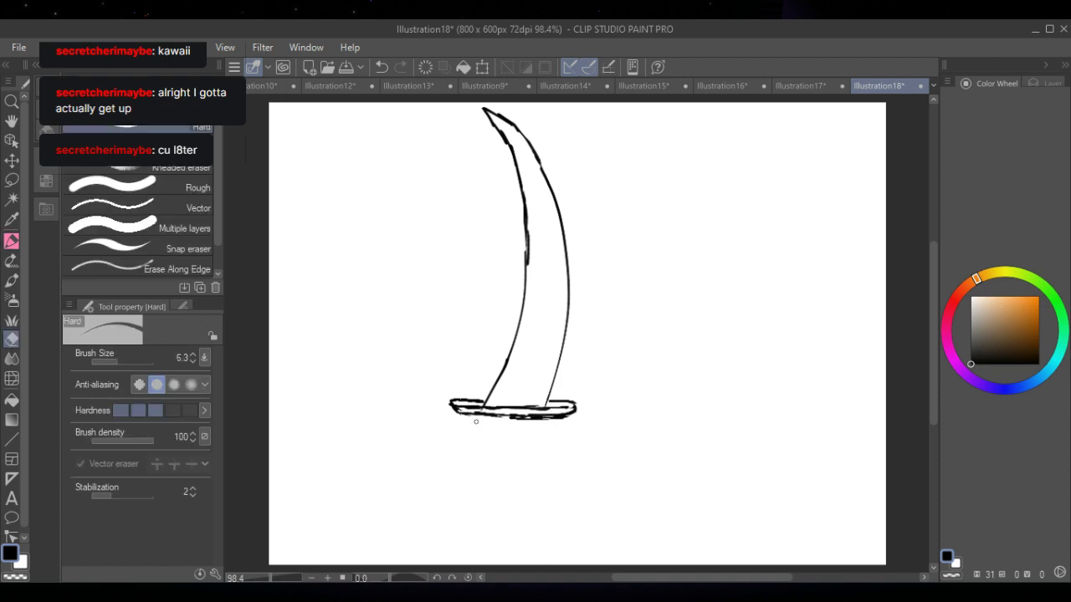
{"action": "left_click_drag", "start_coordinate": [500, 419], "coordinate": [574, 421]}
{"action": "left_click_drag", "start_coordinate": [443, 406], "coordinate": [452, 407]}
- Draw the handle below the crossguard with the CIRO pen, ending in a snake-head pommel with two eyes and nostrils
{"action": "left_click", "coordinate": [11, 244]}
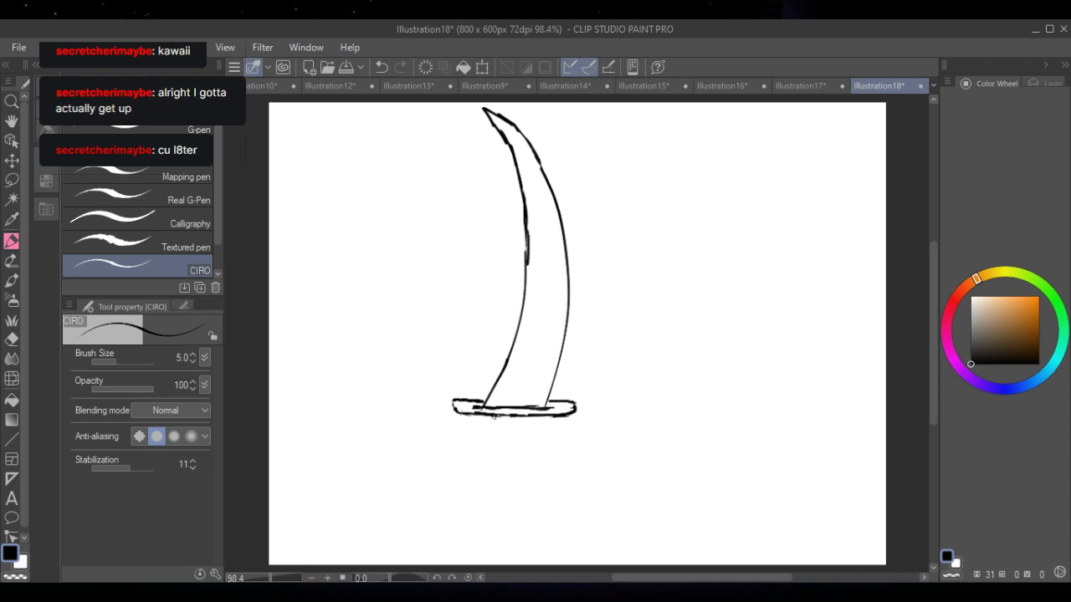
{"action": "left_click_drag", "start_coordinate": [496, 416], "coordinate": [496, 493]}
{"action": "mouse_move", "coordinate": [536, 416]}
{"action": "left_mouse_down"}
{"action": "mouse_move", "coordinate": [533, 505]}
{"action": "mouse_move", "coordinate": [482, 504]}
{"action": "mouse_move", "coordinate": [487, 538]}
{"action": "mouse_move", "coordinate": [506, 558]}
{"action": "mouse_move", "coordinate": [526, 556]}
{"action": "mouse_move", "coordinate": [543, 536]}
{"action": "mouse_move", "coordinate": [539, 496]}
{"action": "mouse_move", "coordinate": [525, 495]}
{"action": "mouse_move", "coordinate": [498, 534]}
{"action": "mouse_move", "coordinate": [534, 520]}
{"action": "mouse_move", "coordinate": [529, 532]}
{"action": "left_mouse_up"}
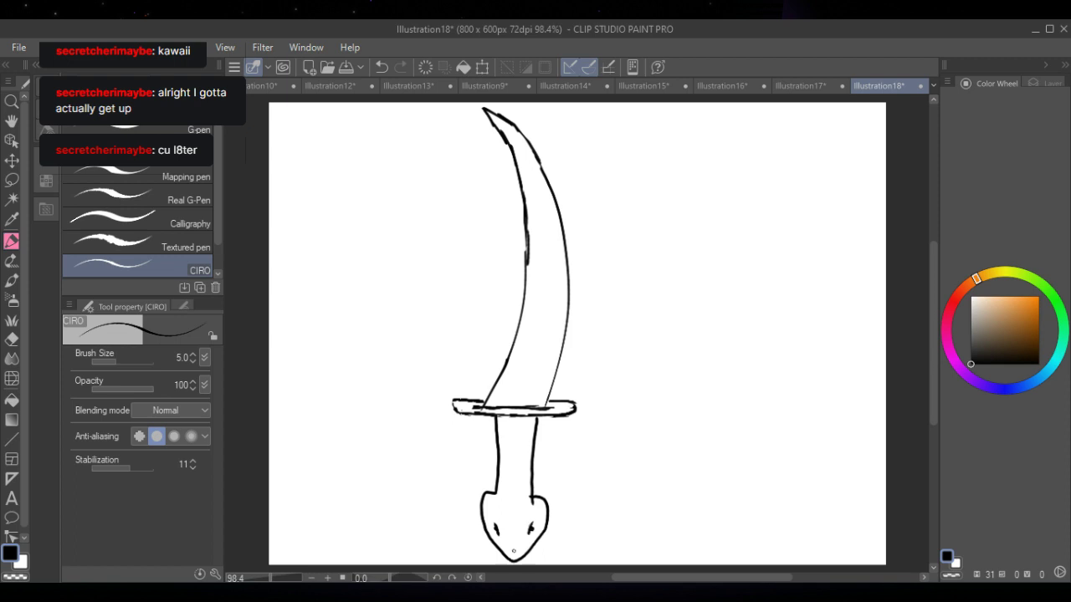
{"action": "left_click", "coordinate": [512, 551]}
{"action": "left_click", "coordinate": [11, 339]}
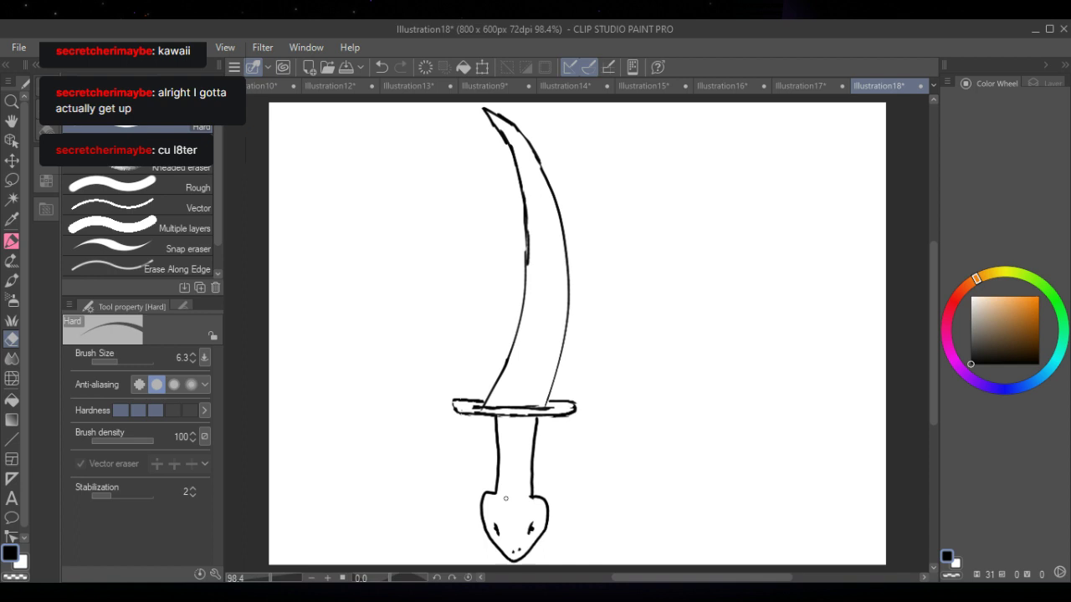
- Rotate the whole sword 40.5 degrees clockwise and reposition it so the blade points to the upper right of the canvas
{"action": "left_click", "coordinate": [483, 67]}
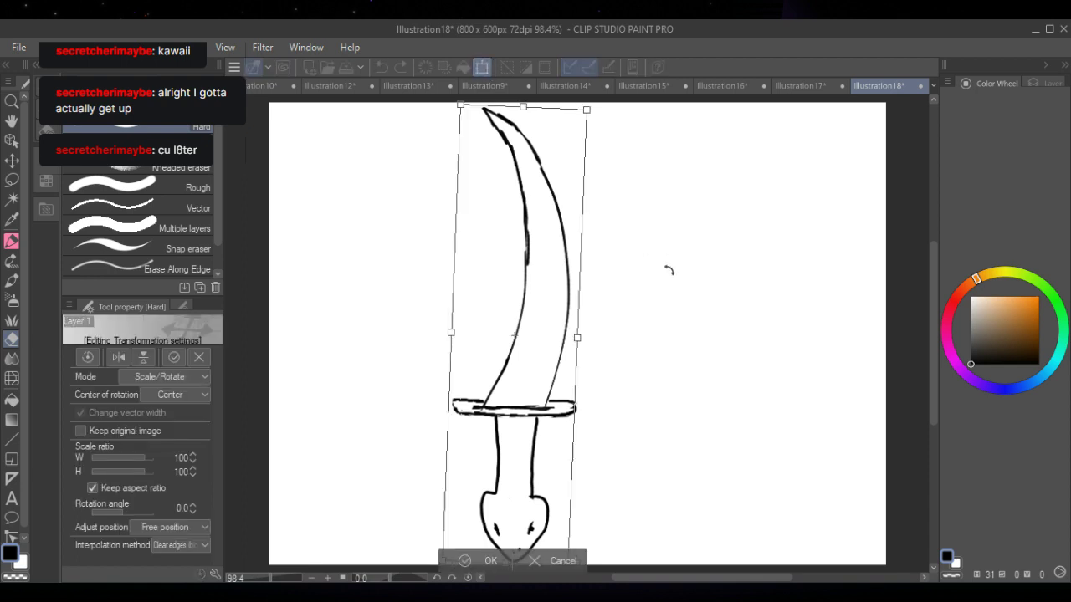
{"action": "left_click_drag", "start_coordinate": [669, 270], "coordinate": [750, 346]}
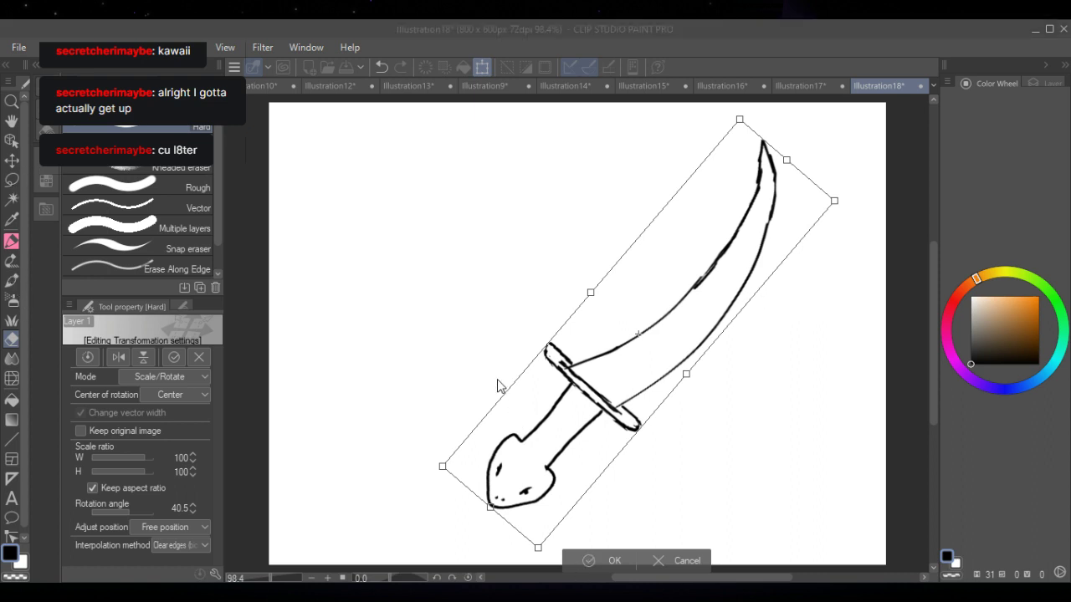
{"action": "key", "text": "Return"}
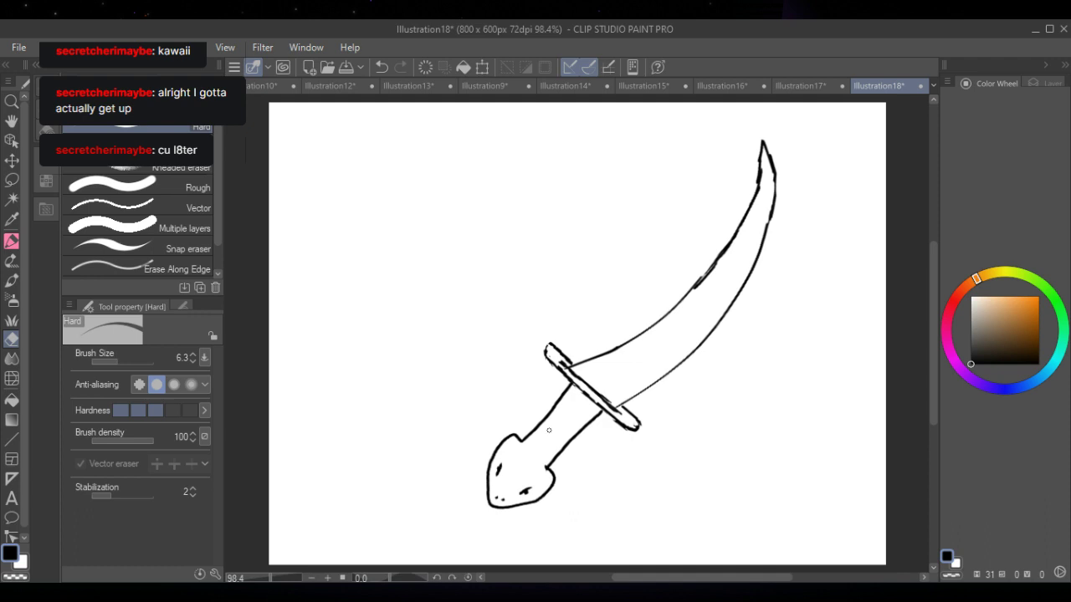
- Lengthen the handle by lassoing the snake head, moving it away from the guard, and bridging the gap with black pen lines
{"action": "key", "text": "m"}
{"action": "mouse_move", "coordinate": [582, 451]}
{"action": "left_mouse_down"}
{"action": "mouse_move", "coordinate": [463, 457]}
{"action": "mouse_move", "coordinate": [526, 519]}
{"action": "mouse_move", "coordinate": [592, 480]}
{"action": "mouse_move", "coordinate": [584, 447]}
{"action": "left_mouse_up"}
{"action": "left_click", "coordinate": [566, 548]}
{"action": "left_click_drag", "start_coordinate": [538, 489], "coordinate": [506, 518]}
{"action": "left_click", "coordinate": [460, 560]}
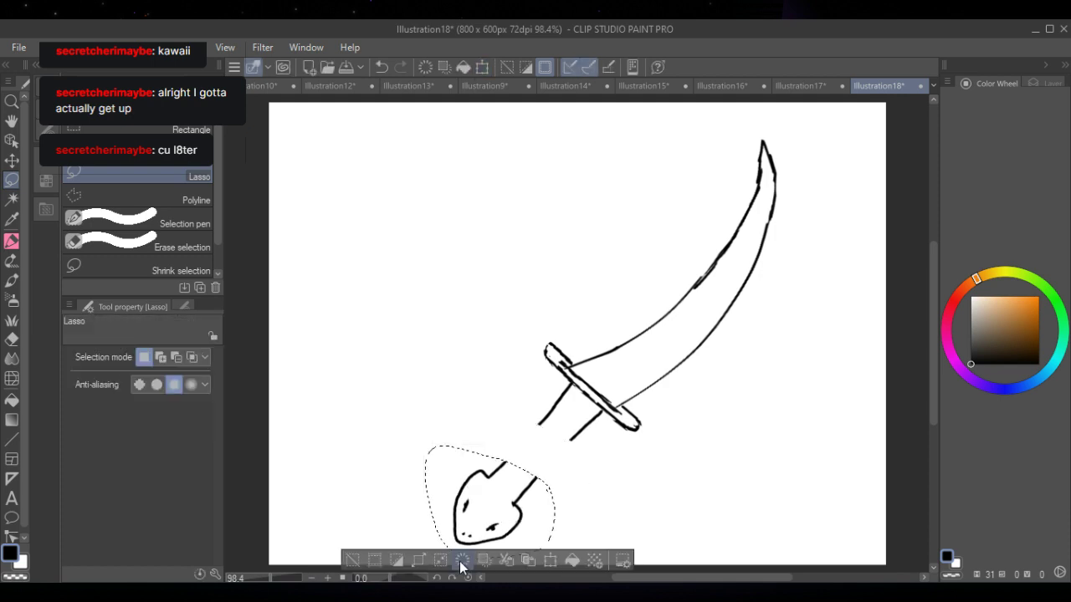
{"action": "left_click", "coordinate": [349, 559]}
{"action": "key", "text": "p"}
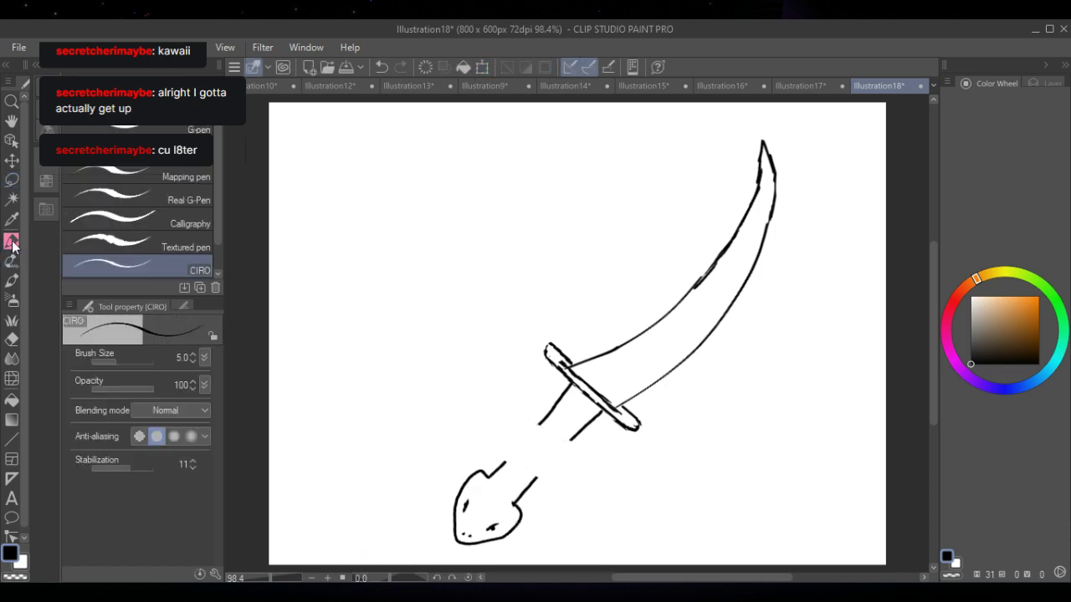
{"action": "mouse_move", "coordinate": [506, 461]}
{"action": "left_mouse_down"}
{"action": "mouse_move", "coordinate": [546, 420]}
{"action": "mouse_move", "coordinate": [546, 466]}
{"action": "mouse_move", "coordinate": [527, 486]}
{"action": "left_mouse_up"}
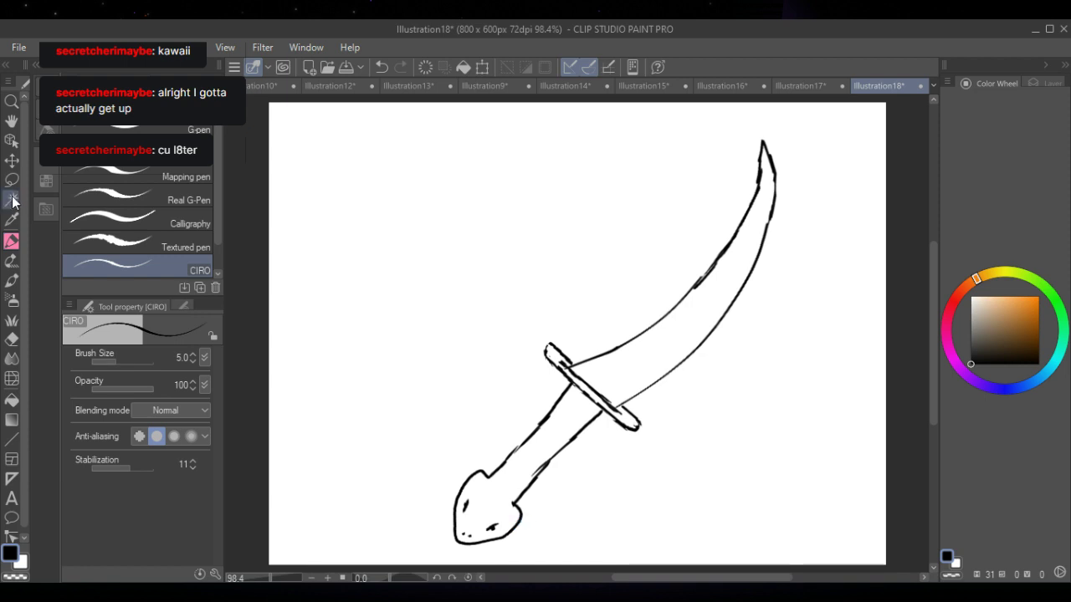
- Lasso the handle and snake head together, nudge them slightly up and left with a transform, and deselect
{"action": "key", "text": "m"}
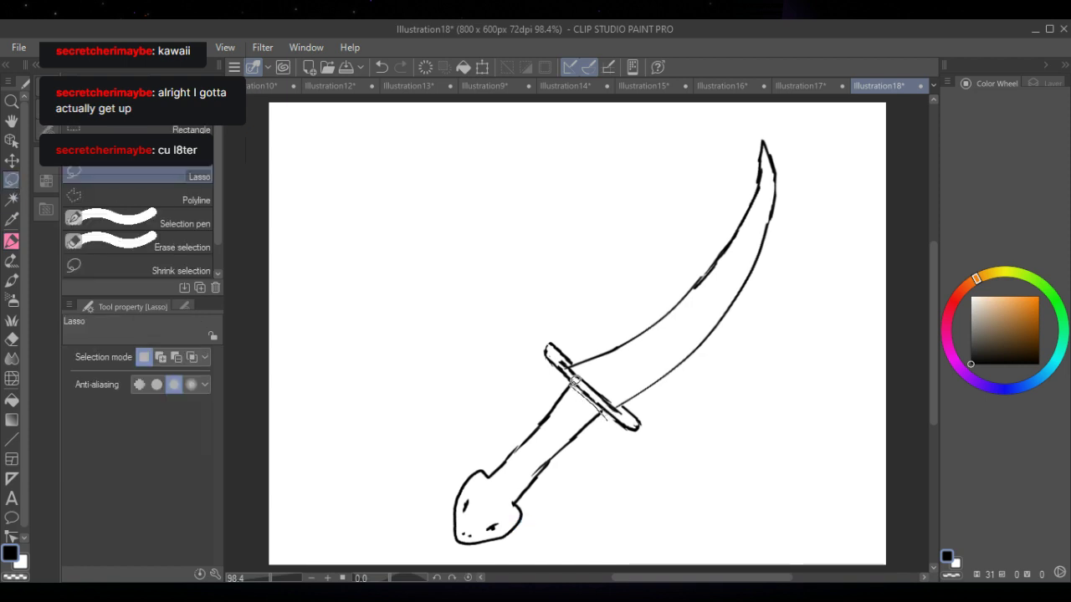
{"action": "mouse_move", "coordinate": [571, 380]}
{"action": "left_mouse_down"}
{"action": "mouse_move", "coordinate": [442, 454]}
{"action": "mouse_move", "coordinate": [442, 521]}
{"action": "mouse_move", "coordinate": [476, 557]}
{"action": "mouse_move", "coordinate": [548, 533]}
{"action": "mouse_move", "coordinate": [601, 457]}
{"action": "mouse_move", "coordinate": [602, 422]}
{"action": "left_mouse_up"}
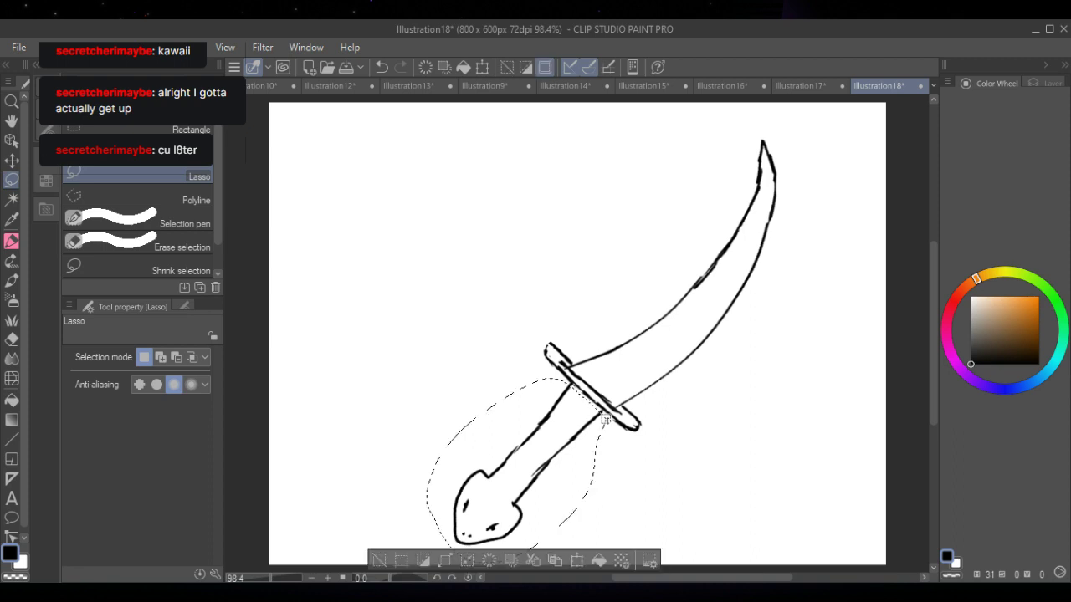
{"action": "key", "text": "ctrl+t"}
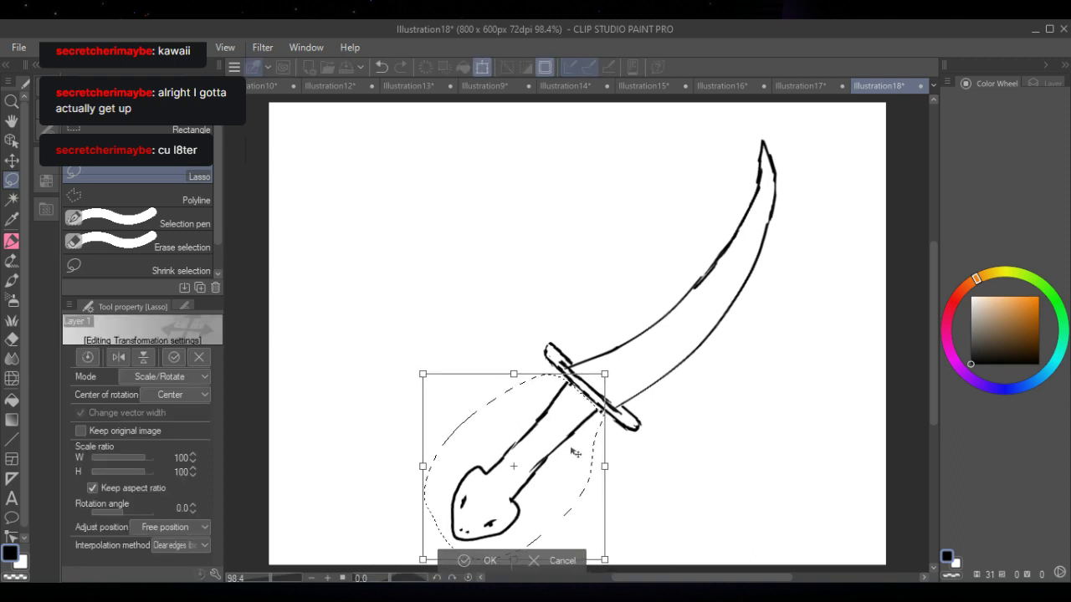
{"action": "left_click", "coordinate": [468, 561]}
{"action": "left_click", "coordinate": [377, 561]}
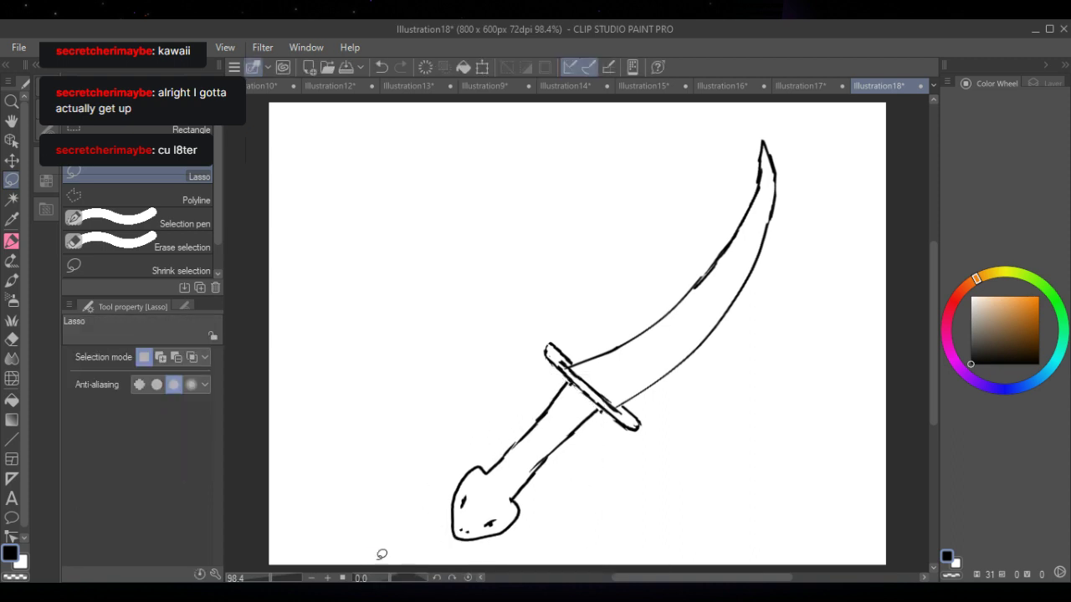
- Draw a small forked tongue in red (H 358, S 74, V 99) at the snake's mouth with the CIRO pen
{"action": "left_click", "coordinate": [12, 242]}
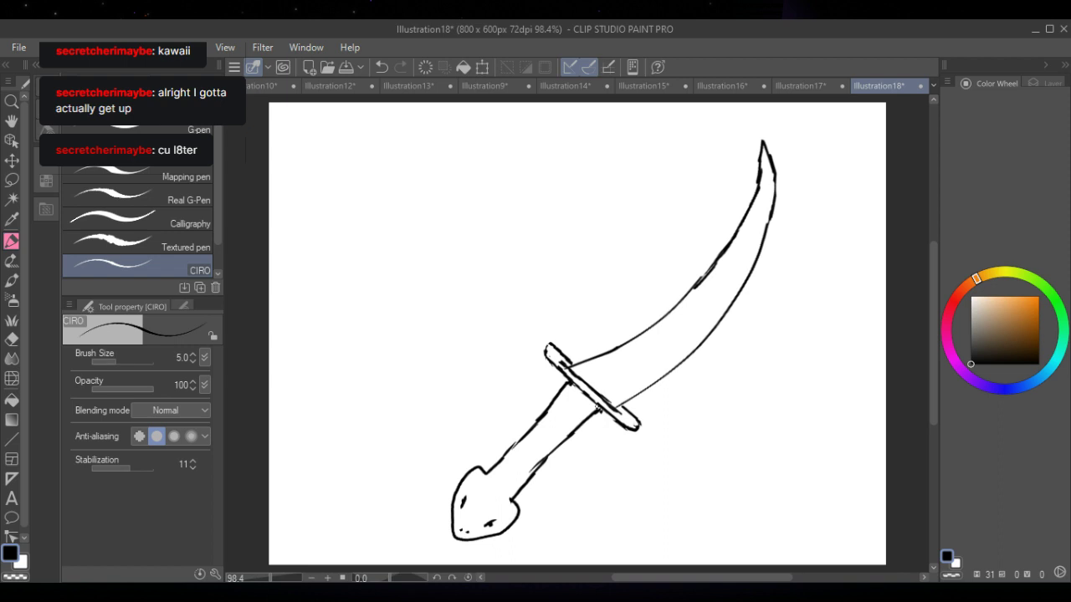
{"action": "left_click", "coordinate": [953, 302]}
{"action": "left_click", "coordinate": [1020, 297]}
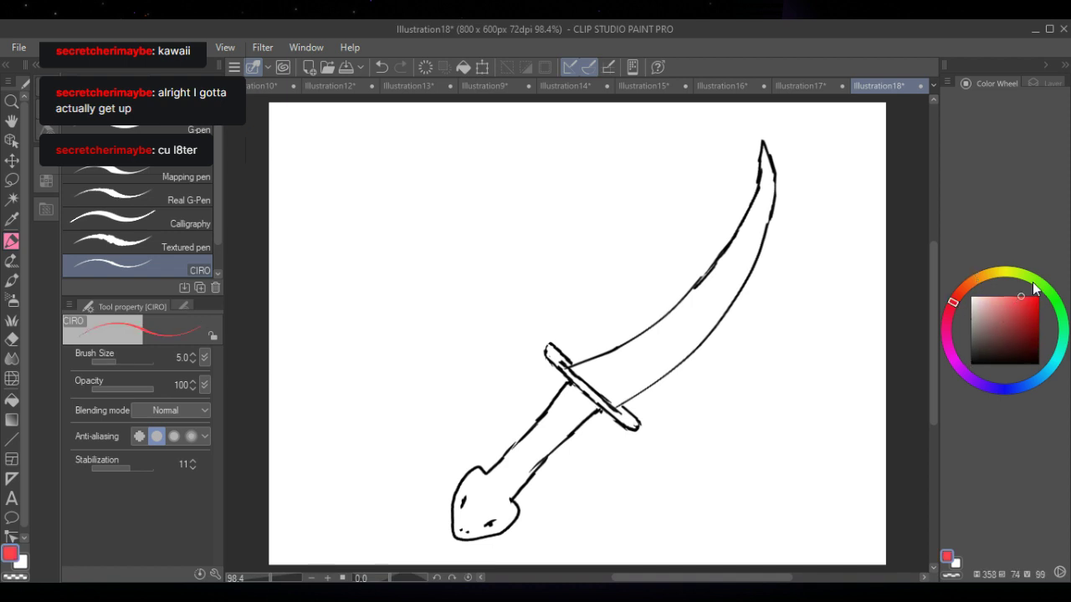
{"action": "left_click_drag", "start_coordinate": [453, 541], "coordinate": [443, 552]}
{"action": "left_click", "coordinate": [380, 66]}
{"action": "key", "text": "ctrl+y"}
{"action": "left_click_drag", "start_coordinate": [446, 546], "coordinate": [443, 554]}
- Draw black bands across both ends of the handle and a woven zigzag wrap pattern between them
{"action": "left_click_drag", "start_coordinate": [1007, 321], "coordinate": [970, 364]}
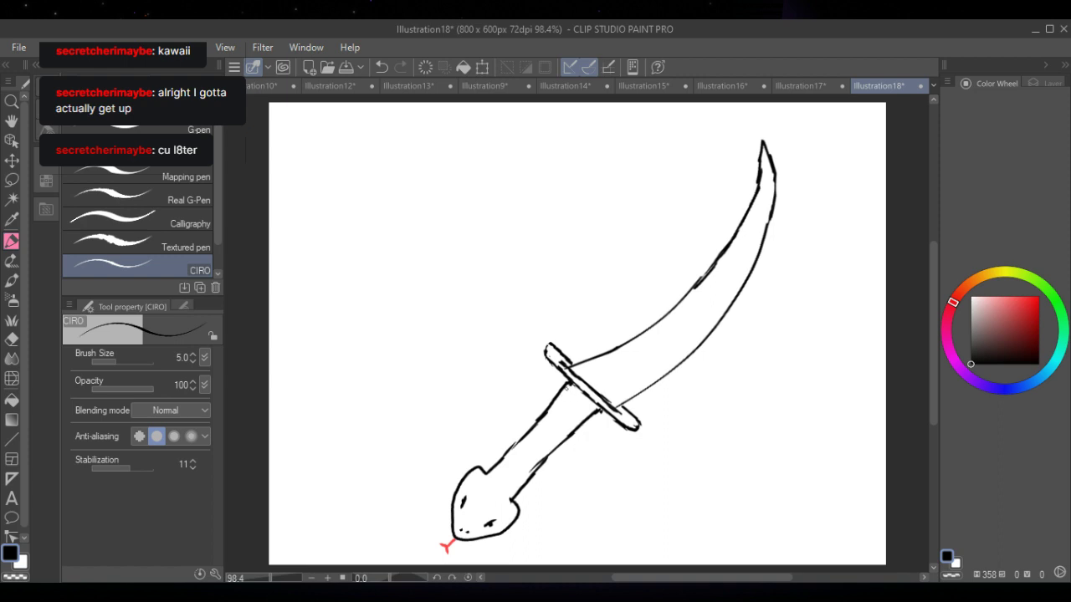
{"action": "left_click_drag", "start_coordinate": [566, 386], "coordinate": [587, 412]}
{"action": "left_click_drag", "start_coordinate": [495, 466], "coordinate": [516, 490]}
{"action": "left_click_drag", "start_coordinate": [503, 461], "coordinate": [523, 484]}
{"action": "left_click_drag", "start_coordinate": [562, 393], "coordinate": [586, 418]}
{"action": "mouse_move", "coordinate": [519, 471]}
{"action": "left_mouse_down"}
{"action": "mouse_move", "coordinate": [513, 439]}
{"action": "mouse_move", "coordinate": [542, 467]}
{"action": "mouse_move", "coordinate": [527, 435]}
{"action": "mouse_move", "coordinate": [555, 447]}
{"action": "mouse_move", "coordinate": [541, 426]}
{"action": "left_mouse_up"}
{"action": "mouse_move", "coordinate": [537, 423]}
{"action": "left_mouse_down"}
{"action": "mouse_move", "coordinate": [554, 442]}
{"action": "mouse_move", "coordinate": [549, 405]}
{"action": "mouse_move", "coordinate": [569, 432]}
{"action": "mouse_move", "coordinate": [561, 396]}
{"action": "mouse_move", "coordinate": [573, 419]}
{"action": "left_mouse_up"}
{"action": "mouse_move", "coordinate": [566, 416]}
{"action": "left_mouse_down"}
{"action": "mouse_move", "coordinate": [584, 422]}
{"action": "mouse_move", "coordinate": [571, 399]}
{"action": "left_mouse_up"}
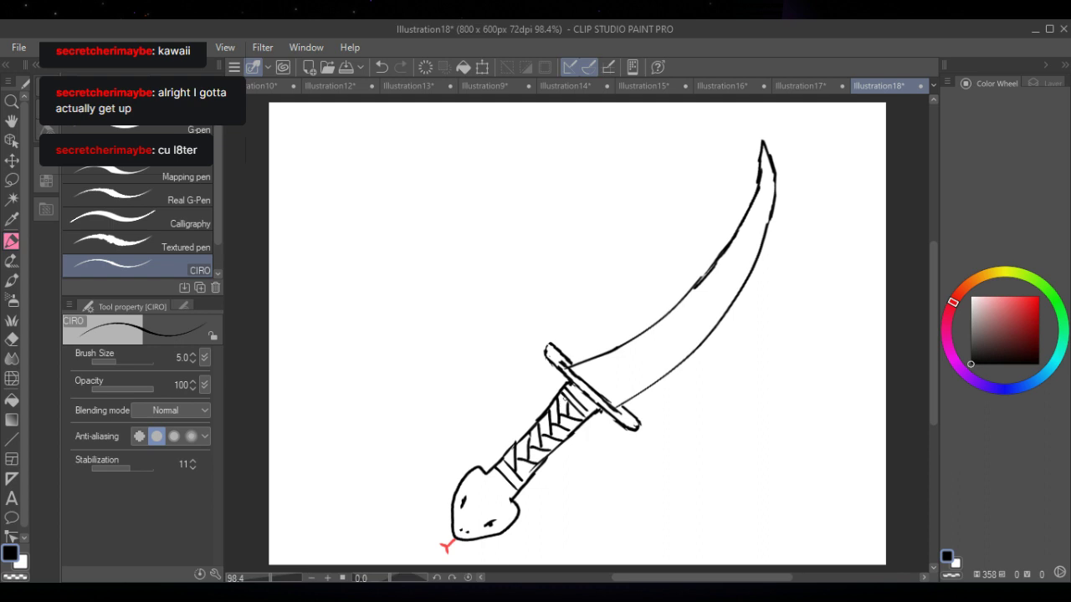
- Add a new layer above the line art and fill the sword blade with bright blue (H 246, S 100, V 100)
{"action": "left_click", "coordinate": [1047, 84]}
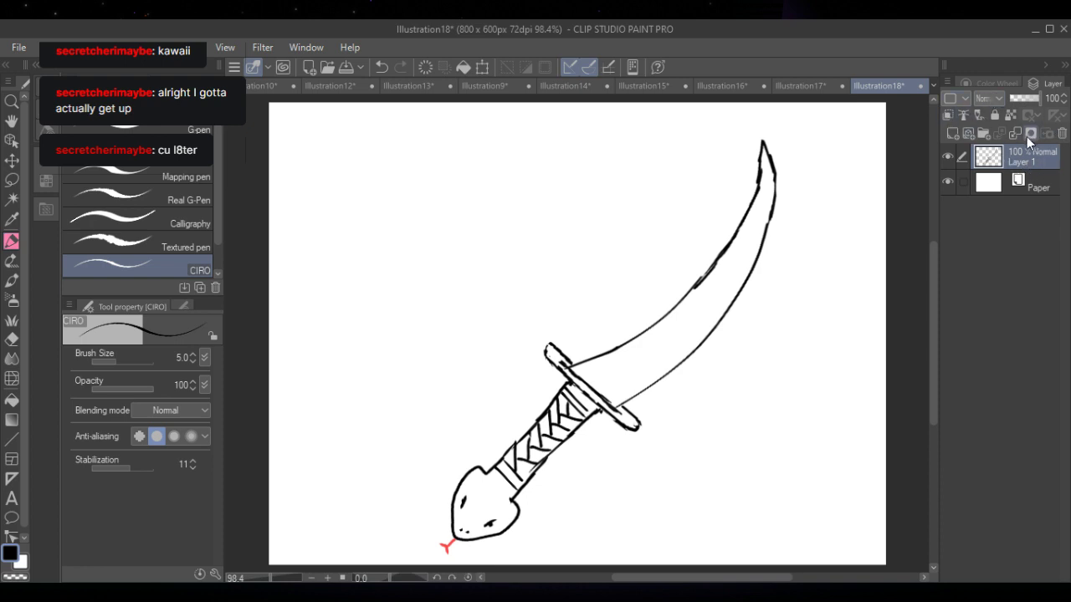
{"action": "left_click", "coordinate": [951, 135]}
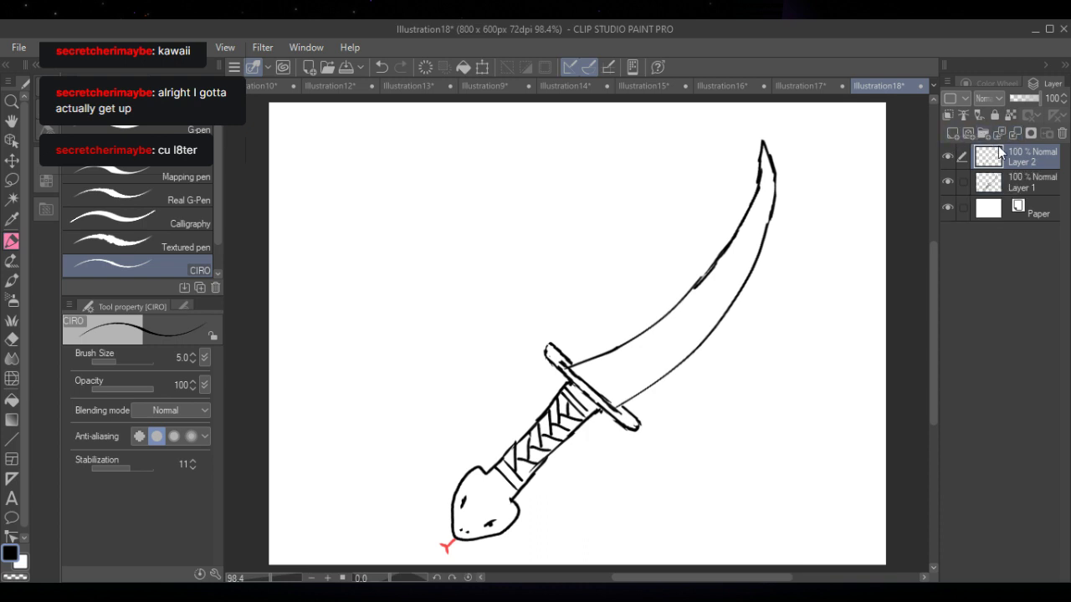
{"action": "left_click", "coordinate": [12, 300]}
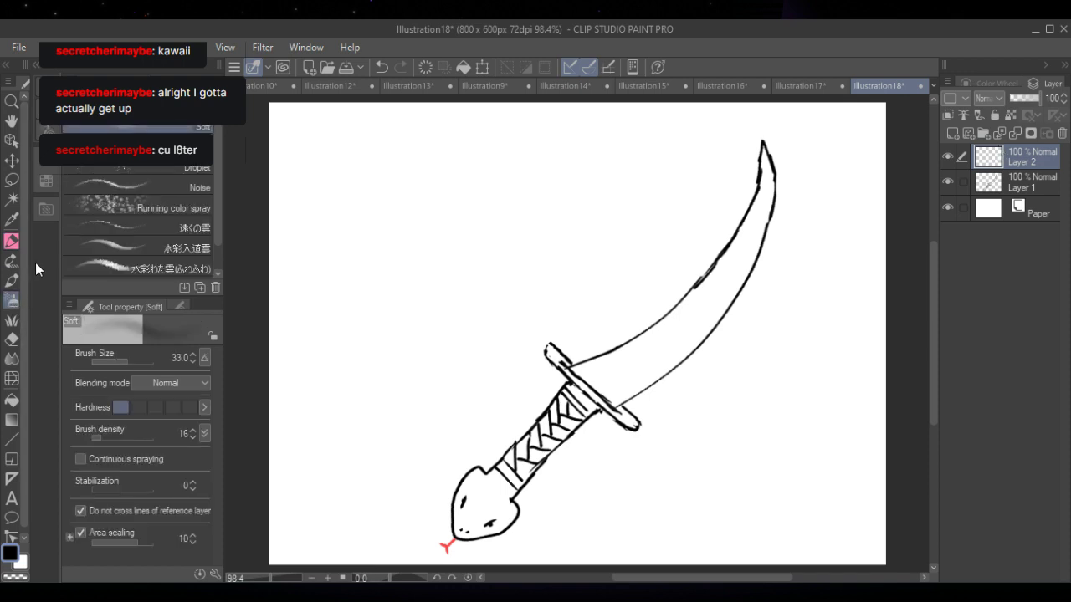
{"action": "left_click", "coordinate": [12, 402]}
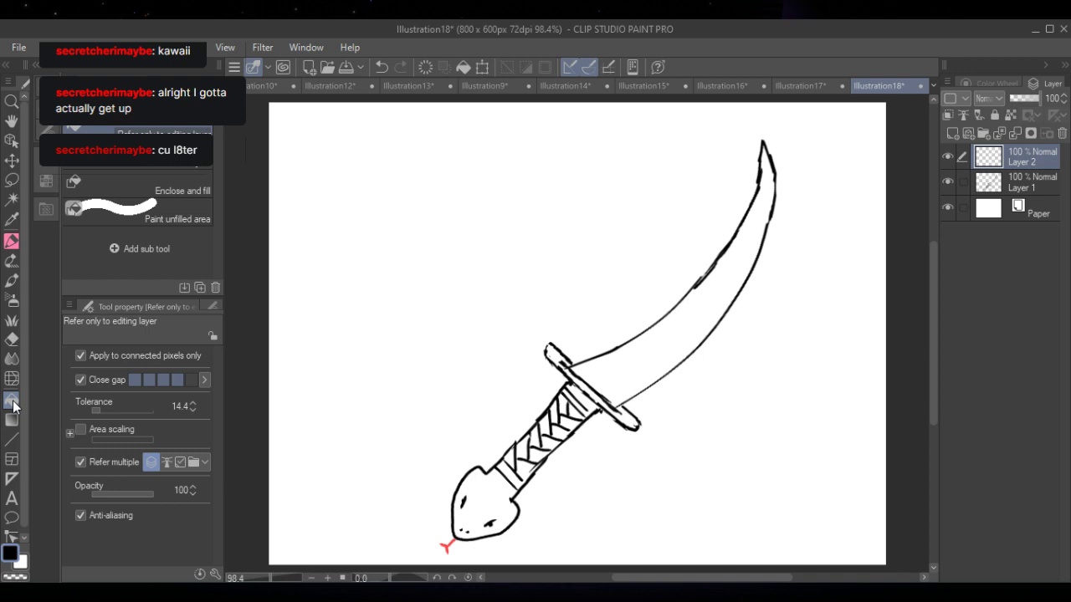
{"action": "left_click", "coordinate": [999, 82]}
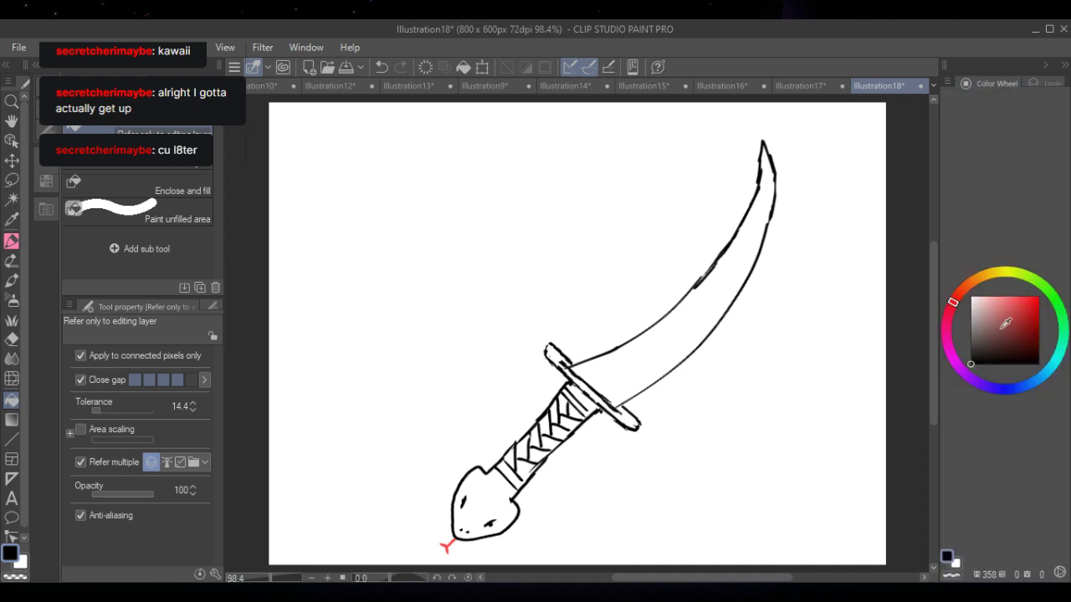
{"action": "mouse_move", "coordinate": [1000, 339]}
{"action": "left_mouse_down"}
{"action": "mouse_move", "coordinate": [968, 322]}
{"action": "mouse_move", "coordinate": [1019, 286]}
{"action": "mouse_move", "coordinate": [1038, 296]}
{"action": "left_mouse_up"}
{"action": "left_click", "coordinate": [1000, 389]}
{"action": "left_click", "coordinate": [728, 285]}
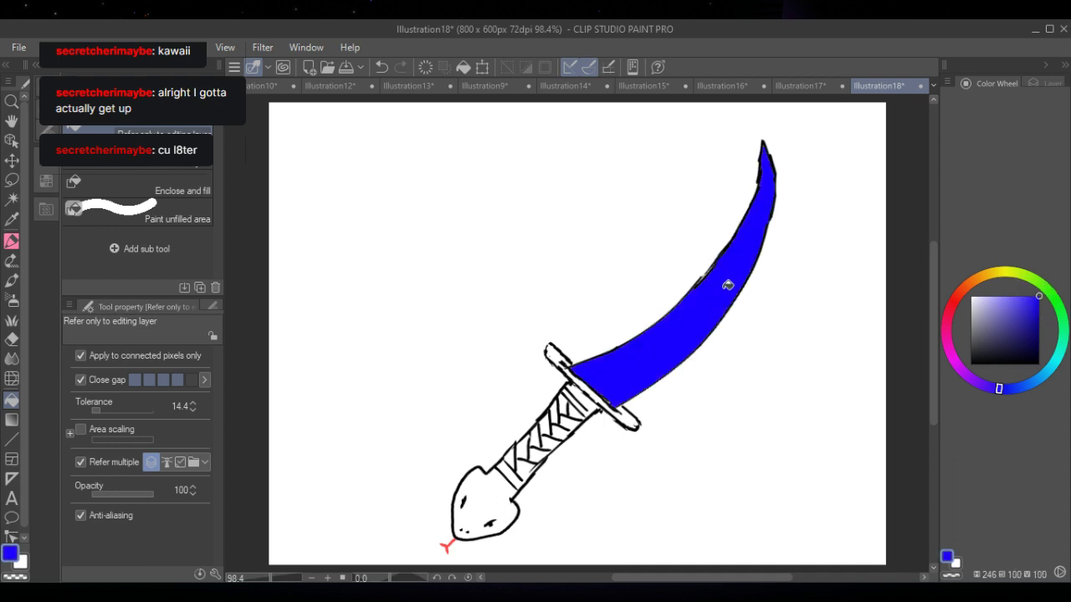
- Refill the sword blade with a softer, slightly less saturated blue of the same hue (H 246)
{"action": "left_click", "coordinate": [1018, 308]}
{"action": "left_click", "coordinate": [731, 282]}
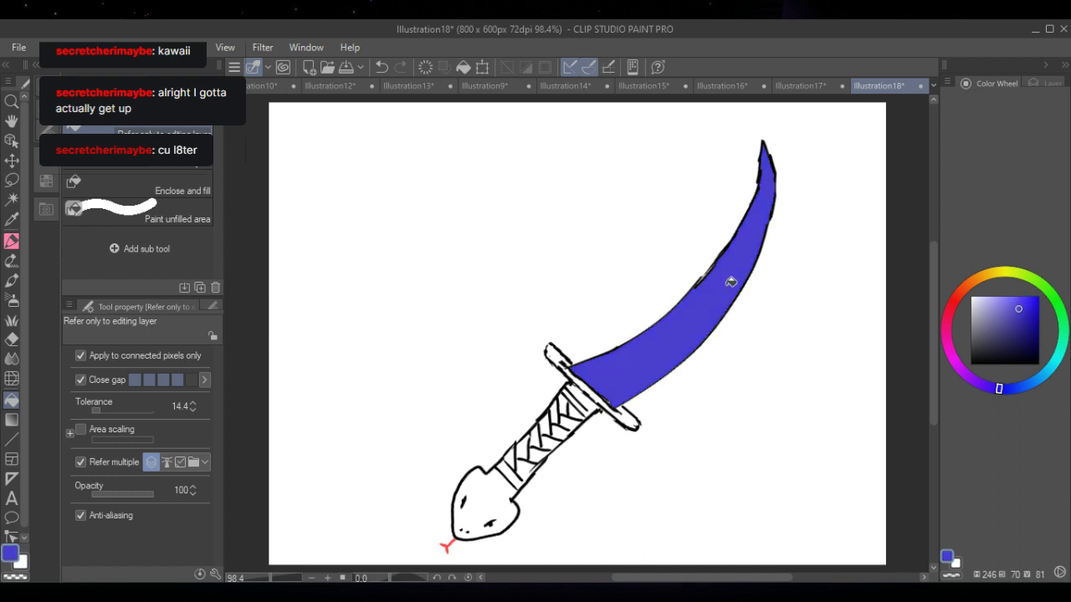
{"action": "left_click", "coordinate": [1013, 296]}
{"action": "left_click", "coordinate": [1023, 297]}
{"action": "left_click", "coordinate": [703, 311]}
- Fill both ends of the sword's crossguard with light orange (H 35, S 75, V 100)
{"action": "left_click", "coordinate": [980, 276]}
{"action": "left_click_drag", "start_coordinate": [1022, 318], "coordinate": [1020, 296]}
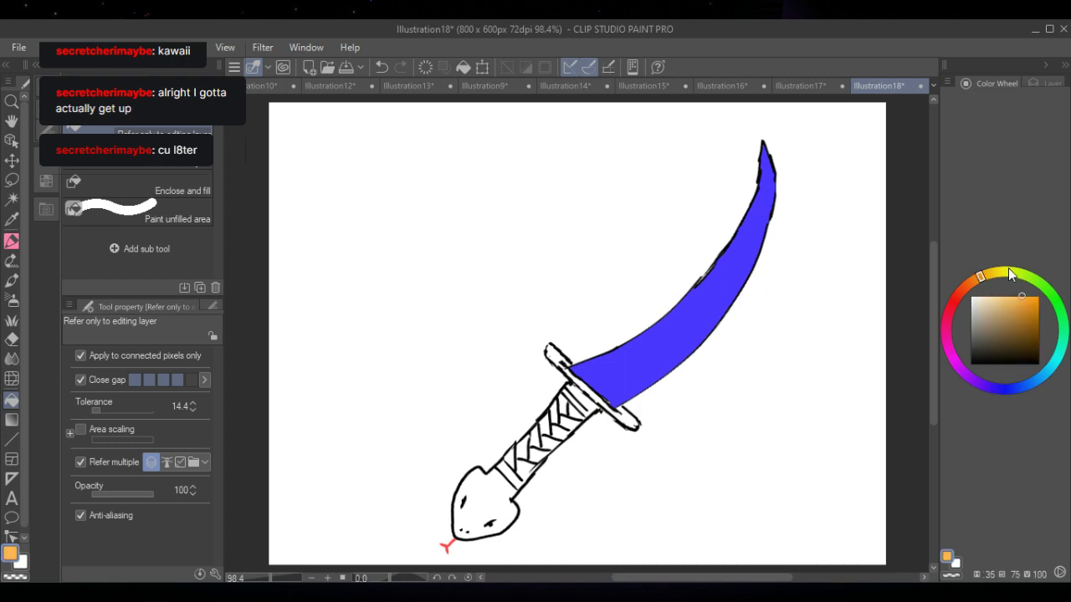
{"action": "left_click", "coordinate": [625, 410]}
{"action": "left_click", "coordinate": [557, 355]}
- Fill the snake head and the handle band beside the crossguard with green (H 90, S 98, V 57)
{"action": "left_click", "coordinate": [1035, 280]}
{"action": "left_click_drag", "start_coordinate": [1029, 329], "coordinate": [1037, 325]}
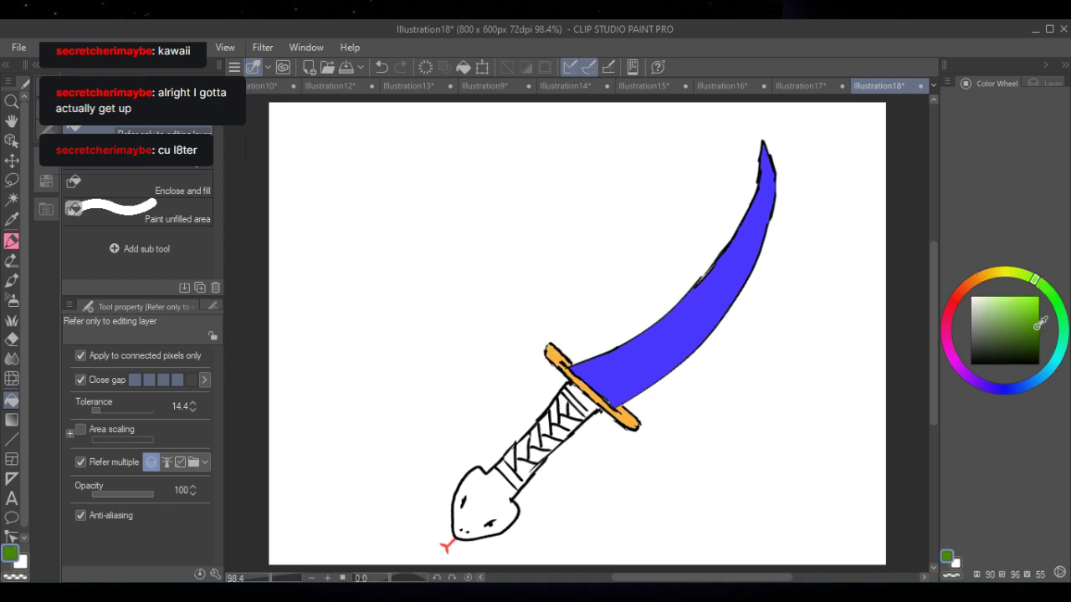
{"action": "left_click", "coordinate": [491, 489]}
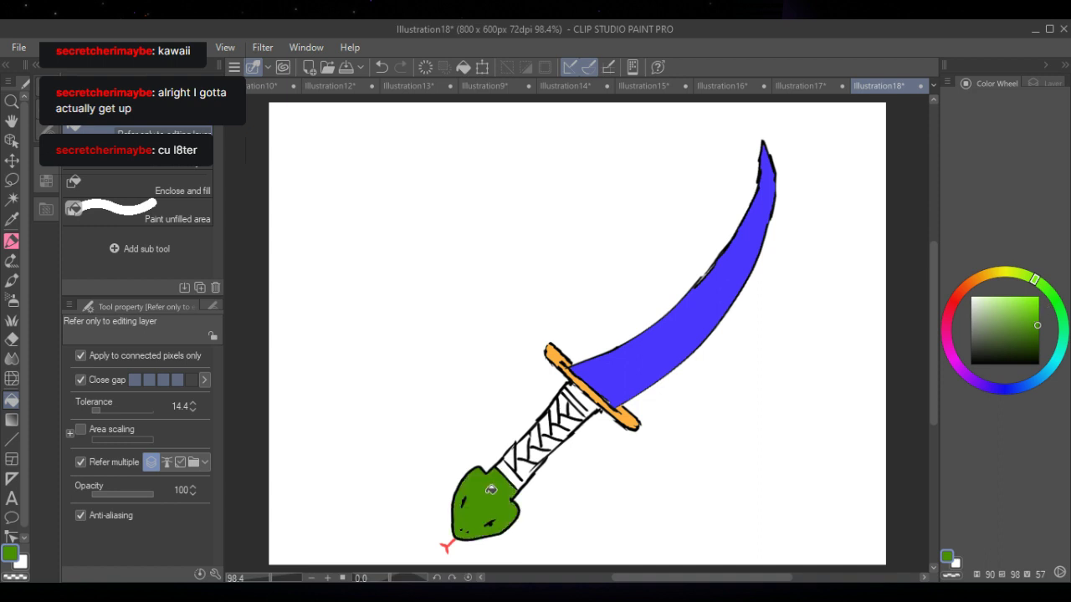
{"action": "left_click", "coordinate": [595, 394]}
- Fill all sections of the woven handle wrap with light grey (S 0, V 84)
{"action": "left_click", "coordinate": [971, 283]}
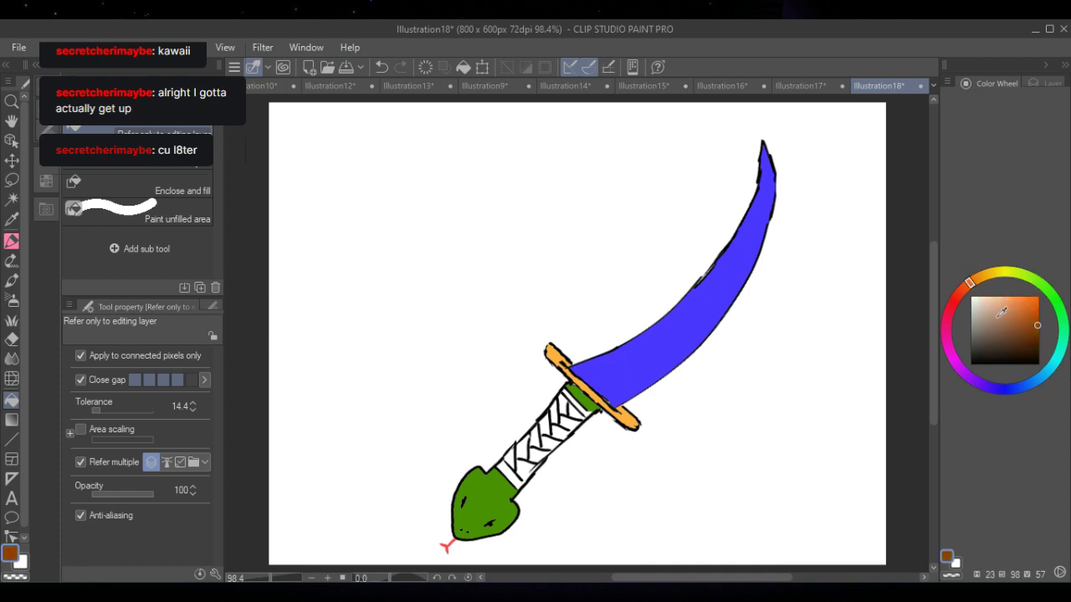
{"action": "left_click", "coordinate": [968, 300]}
{"action": "mouse_move", "coordinate": [562, 403]}
{"action": "left_mouse_down"}
{"action": "mouse_move", "coordinate": [577, 410]}
{"action": "mouse_move", "coordinate": [576, 424]}
{"action": "mouse_move", "coordinate": [554, 411]}
{"action": "left_mouse_up"}
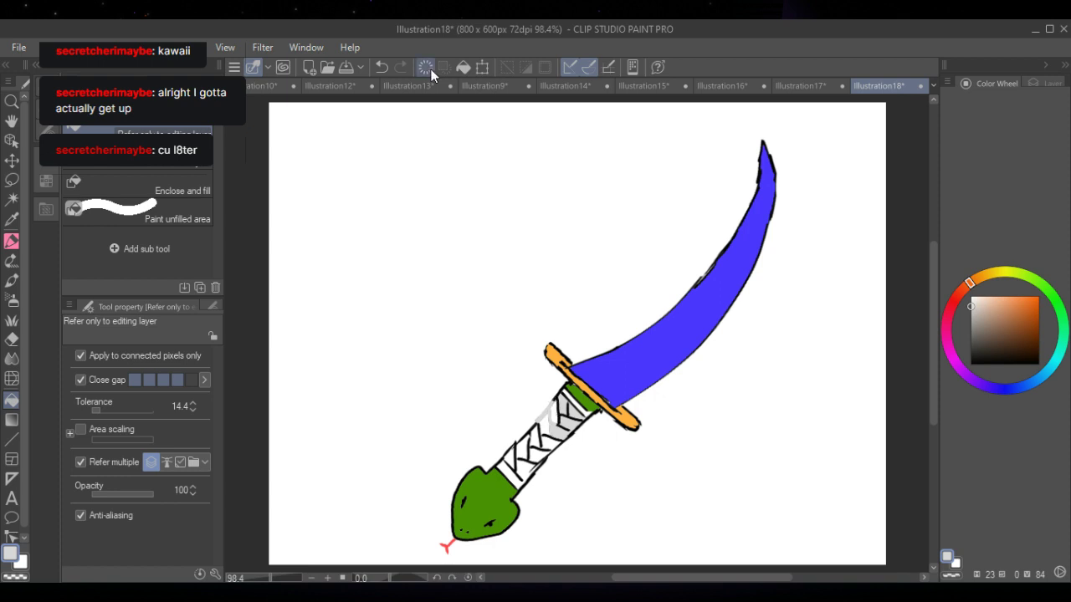
{"action": "left_click", "coordinate": [382, 68]}
{"action": "left_click", "coordinate": [579, 398]}
{"action": "left_click", "coordinate": [512, 473]}
{"action": "mouse_move", "coordinate": [515, 452]}
{"action": "left_mouse_down"}
{"action": "mouse_move", "coordinate": [549, 436]}
{"action": "mouse_move", "coordinate": [562, 407]}
{"action": "left_mouse_up"}
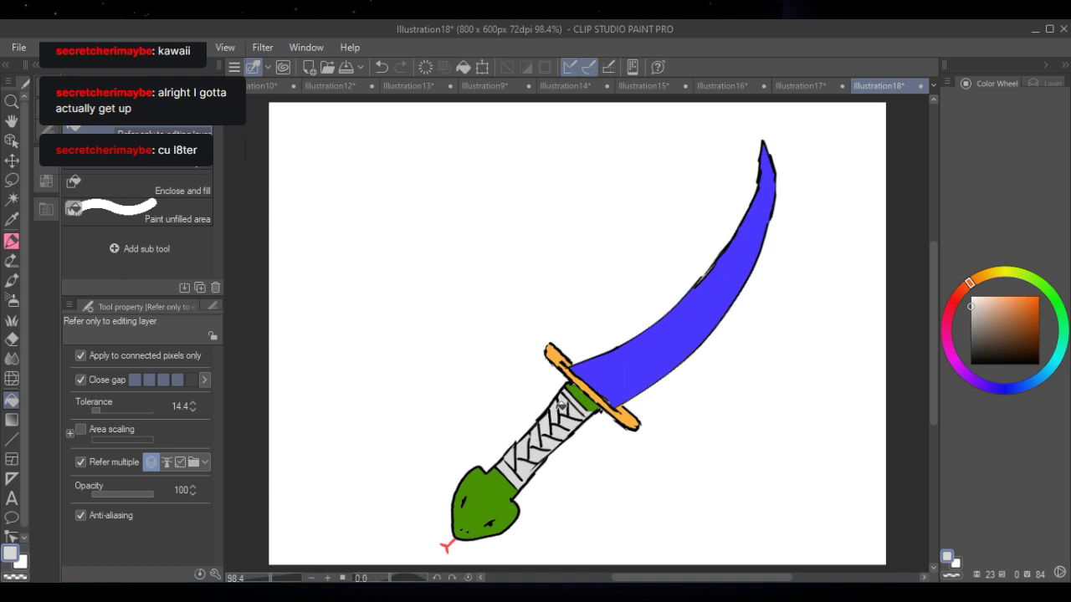
- Add a new layer on top and ready the Soft airbrush with a darker blade blue (H 246, S 77, V 73)
{"action": "left_click", "coordinate": [1050, 84]}
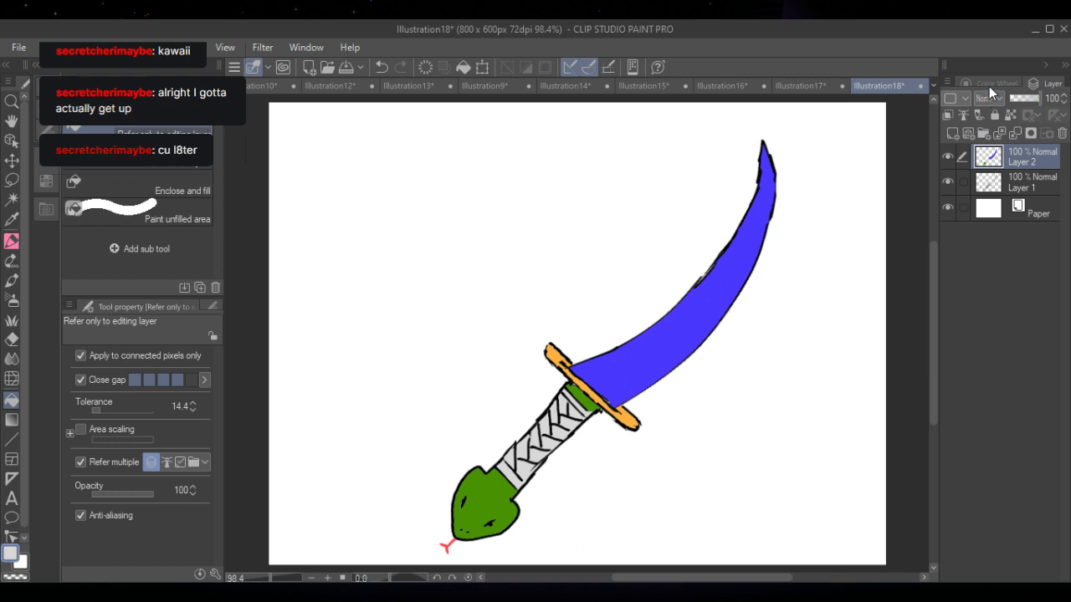
{"action": "left_click", "coordinate": [953, 133]}
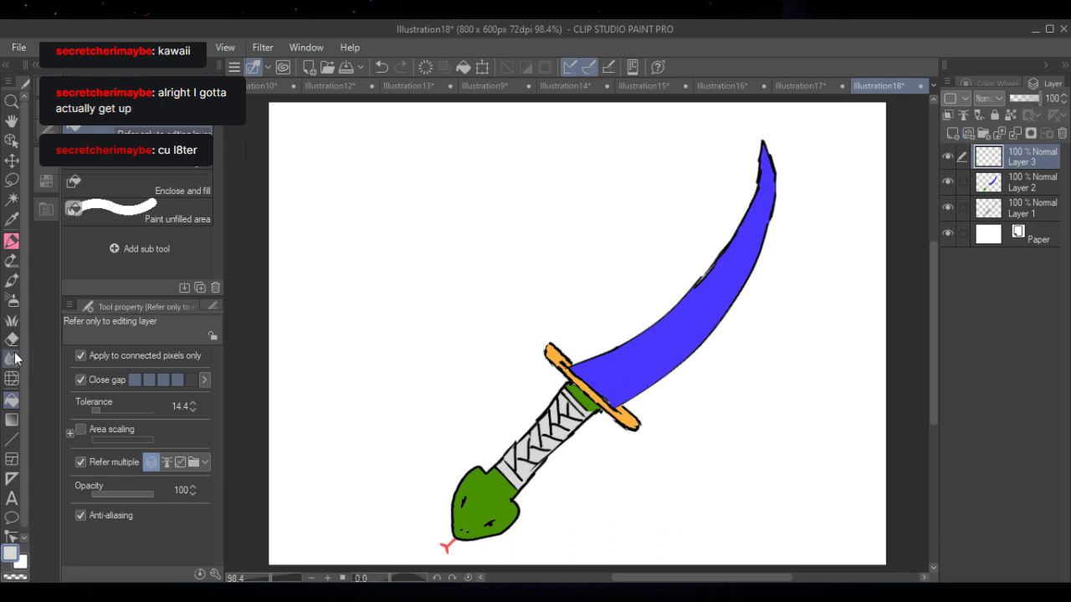
{"action": "left_click", "coordinate": [13, 299]}
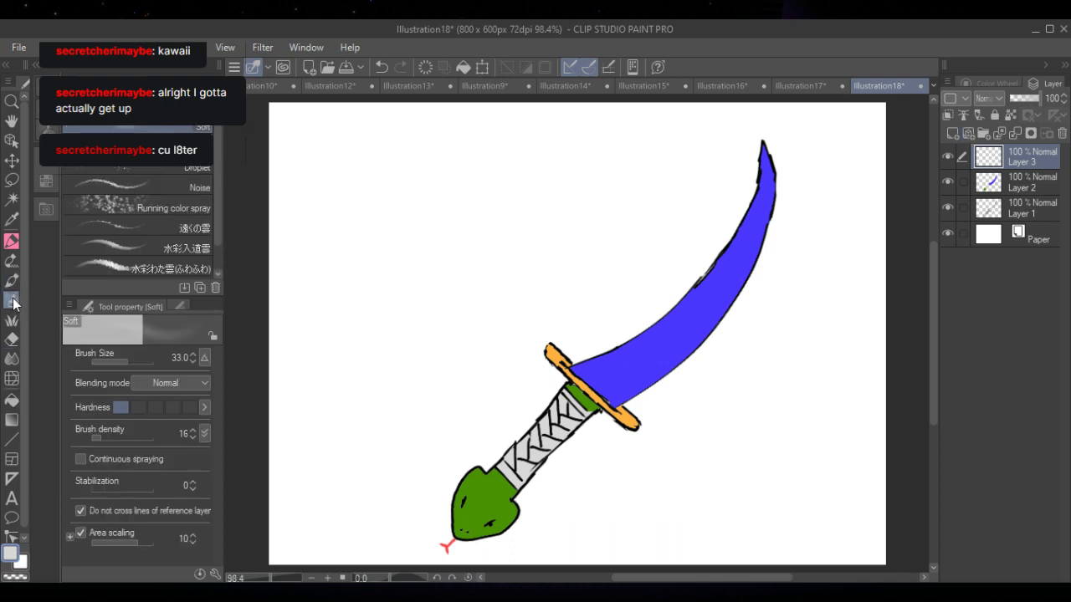
{"action": "left_click", "coordinate": [686, 336], "text": "alt"}
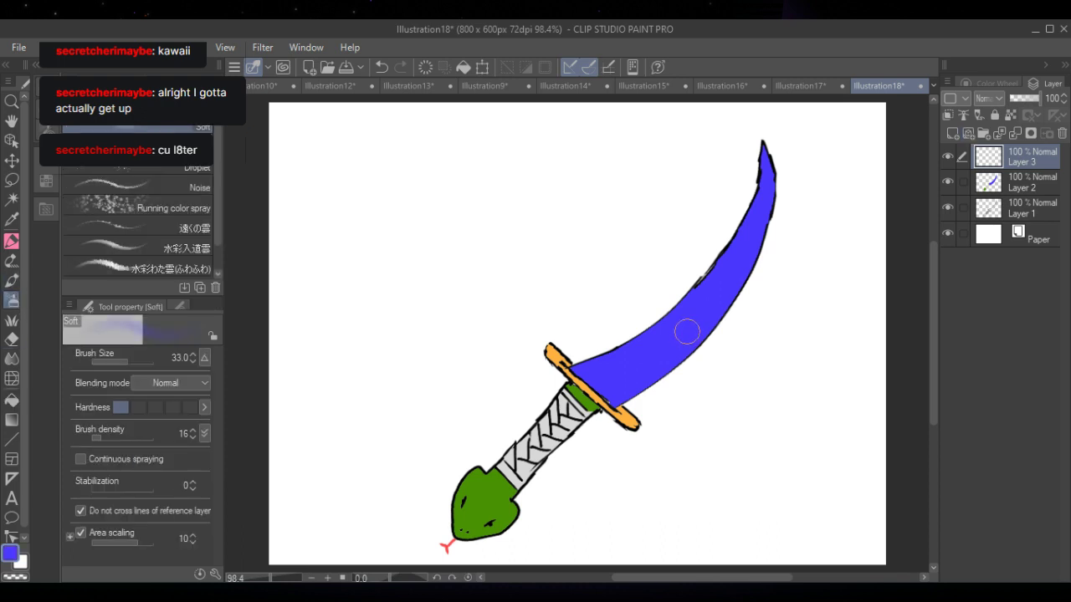
{"action": "left_click", "coordinate": [994, 81]}
{"action": "left_click", "coordinate": [1026, 312]}
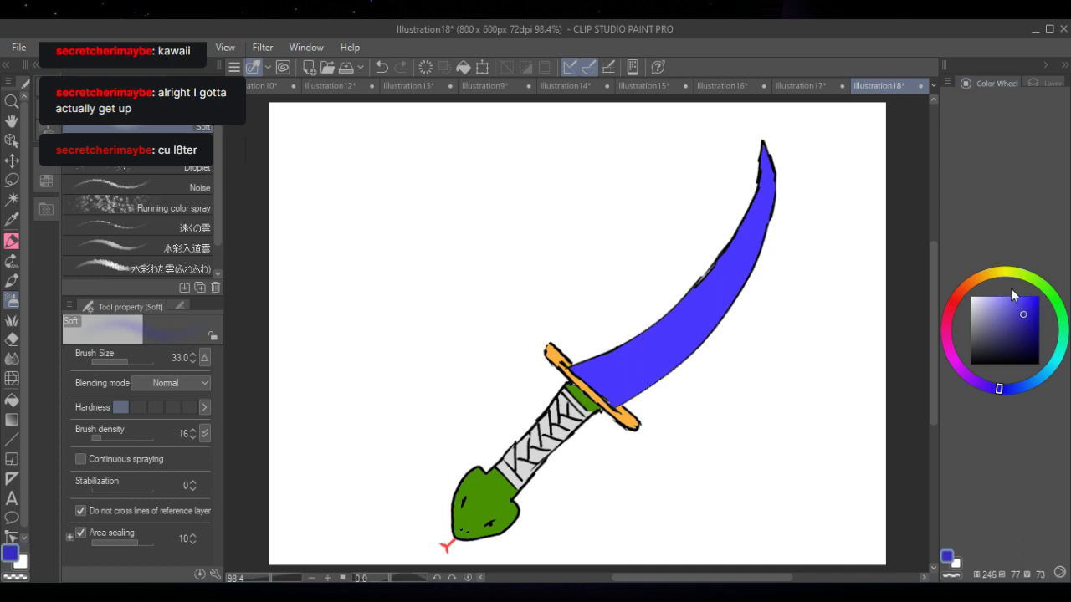
- Make the line art on Layer 1 the reference layer and airbrush dark blue shading along the blade's upper edge on Layer 3
{"action": "left_click_drag", "start_coordinate": [596, 369], "coordinate": [652, 310]}
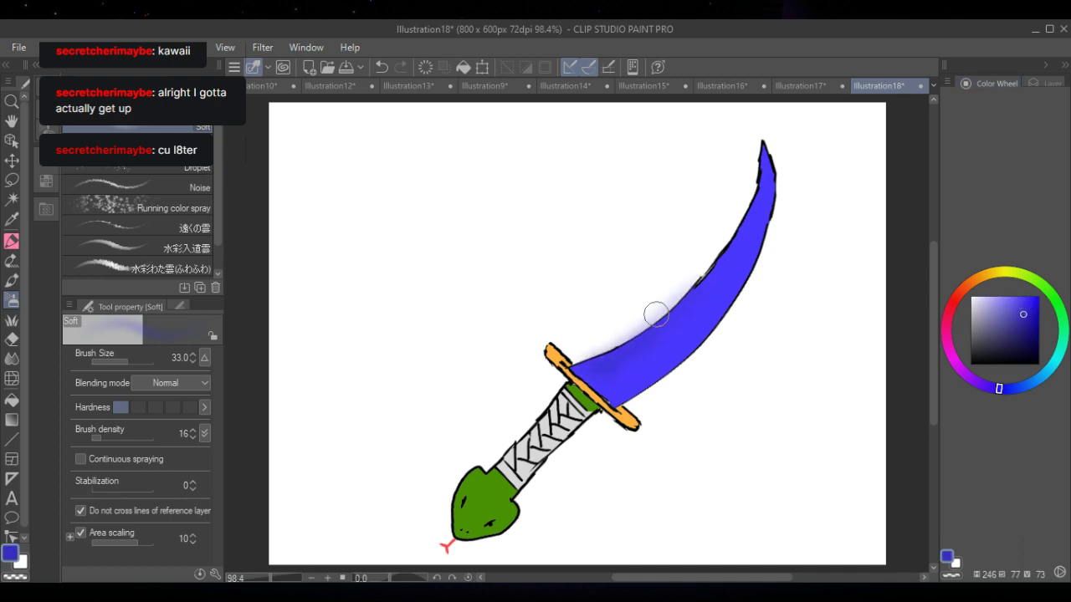
{"action": "left_click", "coordinate": [385, 66]}
{"action": "left_click", "coordinate": [1046, 84]}
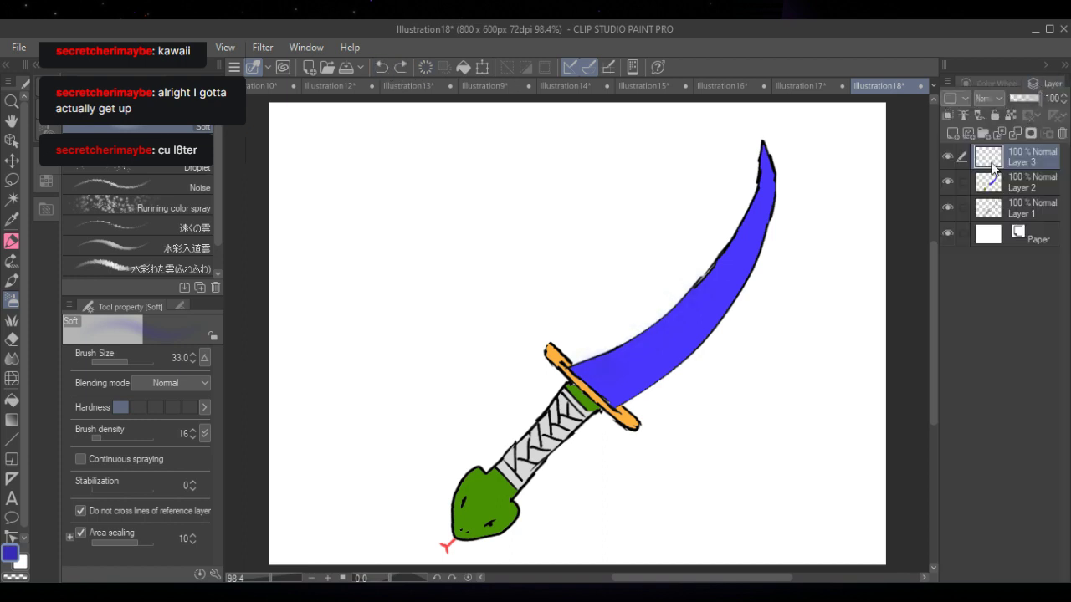
{"action": "left_click", "coordinate": [1026, 205]}
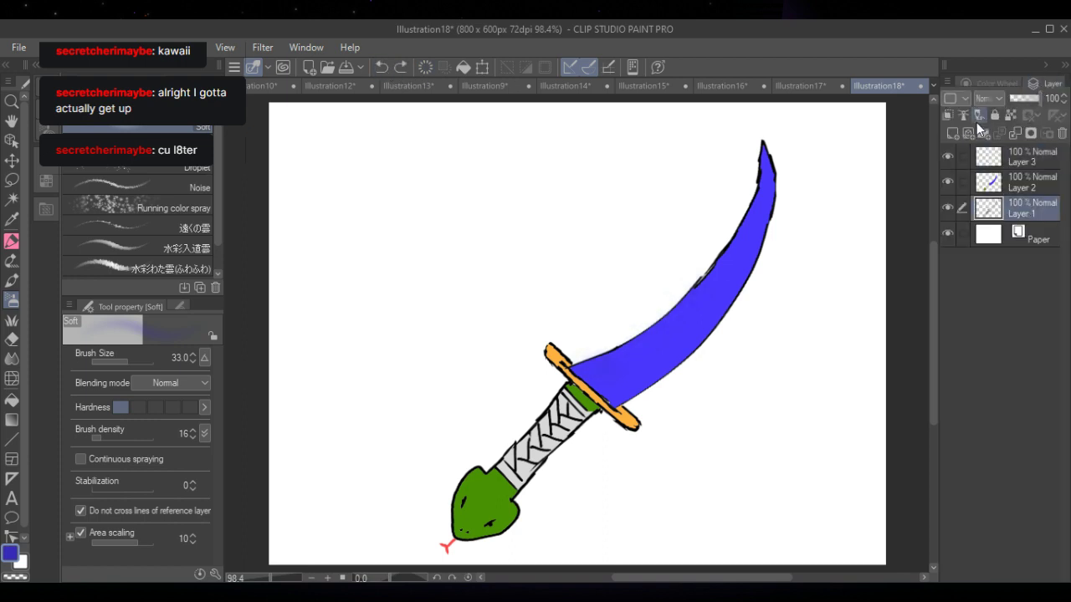
{"action": "left_click", "coordinate": [1031, 160]}
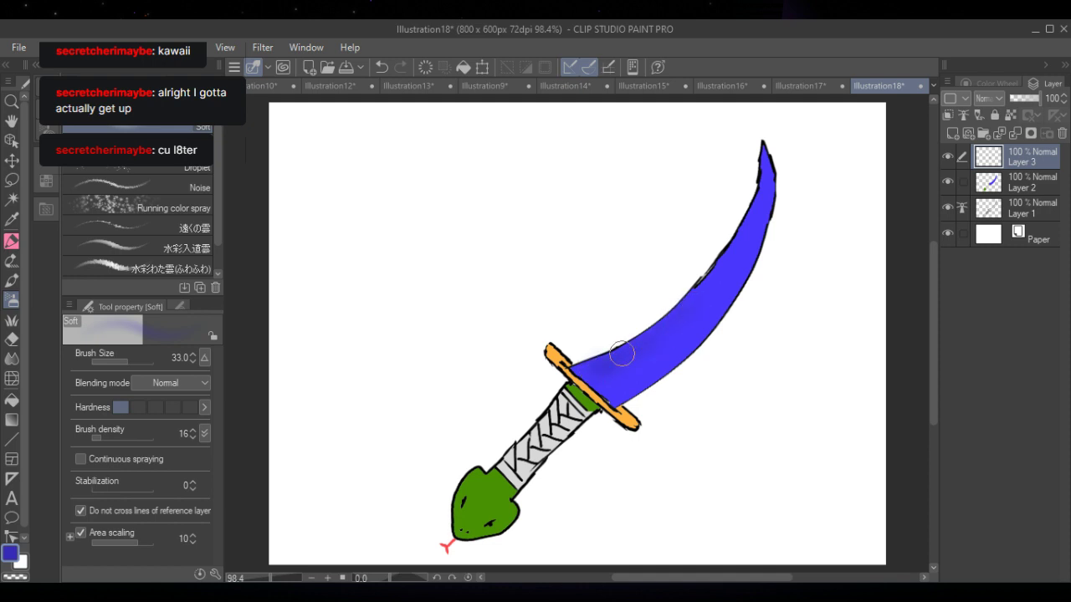
{"action": "mouse_move", "coordinate": [637, 331]}
{"action": "left_mouse_down"}
{"action": "mouse_move", "coordinate": [582, 360]}
{"action": "mouse_move", "coordinate": [597, 373]}
{"action": "mouse_move", "coordinate": [664, 330]}
{"action": "mouse_move", "coordinate": [721, 281]}
{"action": "mouse_move", "coordinate": [748, 224]}
{"action": "mouse_move", "coordinate": [690, 306]}
{"action": "mouse_move", "coordinate": [589, 368]}
{"action": "left_mouse_up"}
{"action": "left_click", "coordinate": [382, 67]}
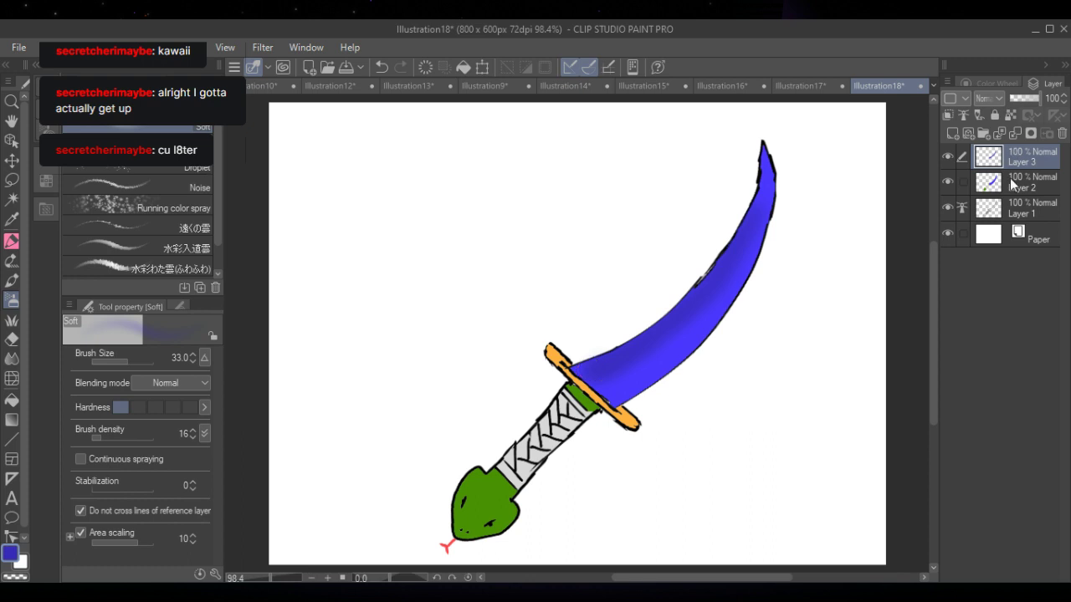
- Shade the upper end of the crossguard with a darker orange (H 35, S 74, V 79) using the Soft airbrush
{"action": "left_click", "coordinate": [554, 358], "text": "alt"}
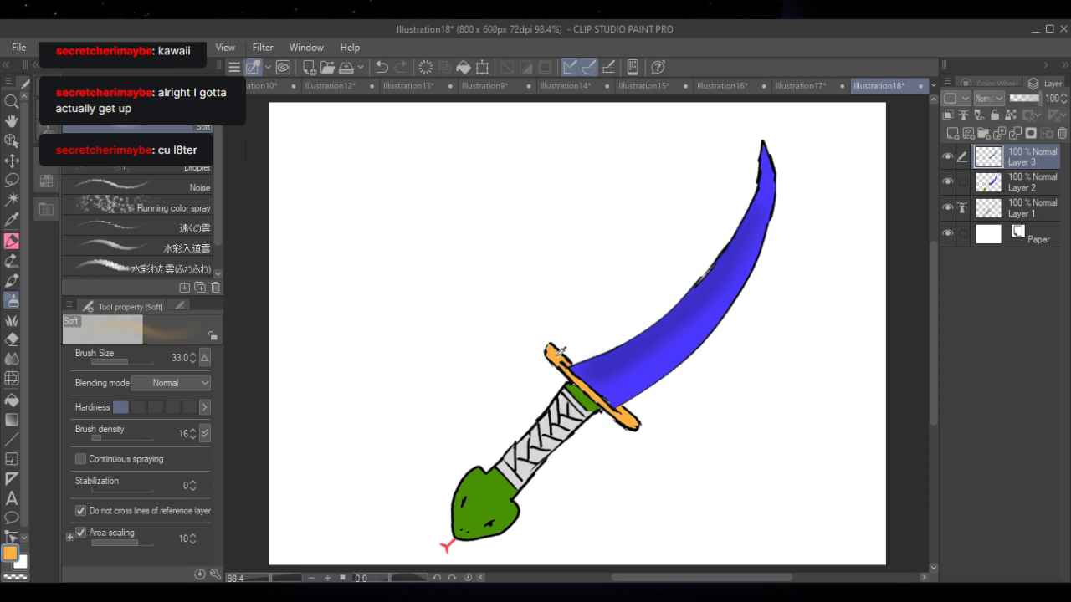
{"action": "left_click", "coordinate": [987, 85]}
{"action": "left_click", "coordinate": [1021, 311]}
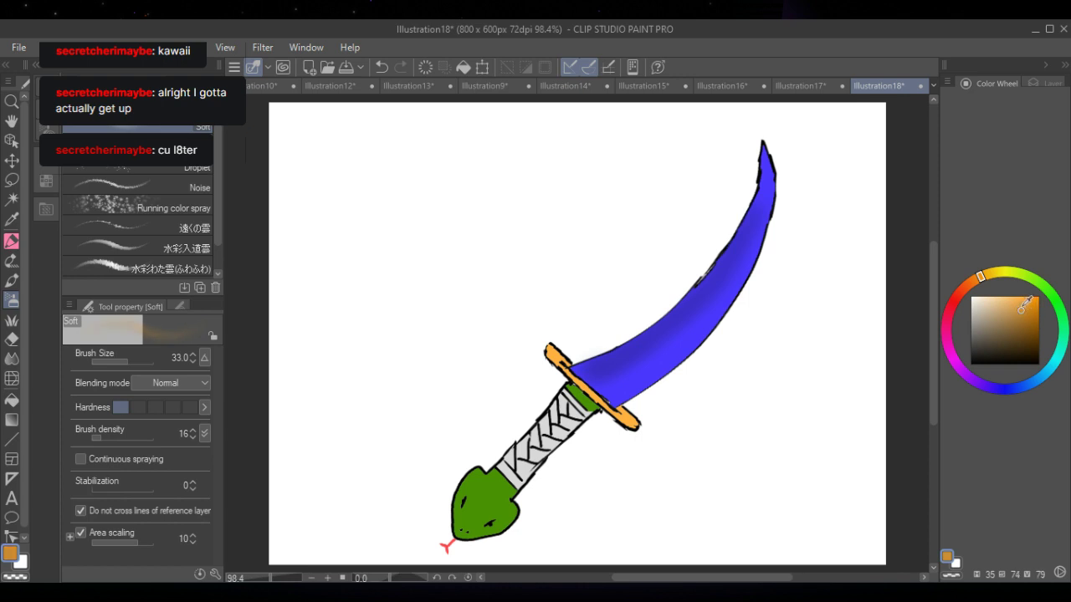
{"action": "left_click_drag", "start_coordinate": [554, 358], "coordinate": [567, 369]}
- Airbrush darker green shading (H 90, S 94, V 42) on the snake head
{"action": "left_click", "coordinate": [499, 492], "text": "alt"}
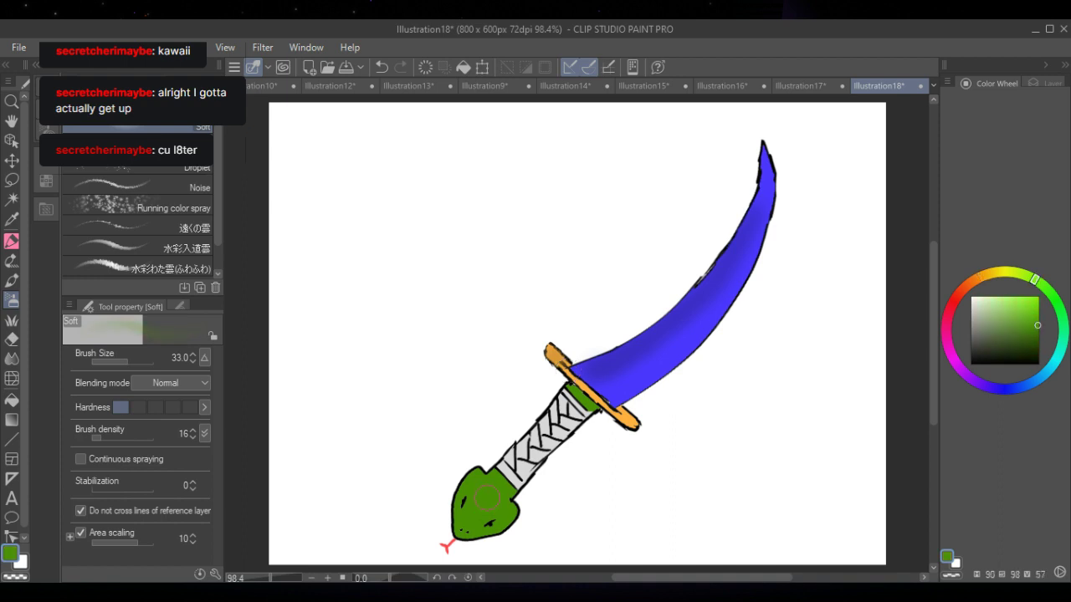
{"action": "left_click", "coordinate": [1035, 336]}
{"action": "left_click_drag", "start_coordinate": [470, 500], "coordinate": [491, 481]}
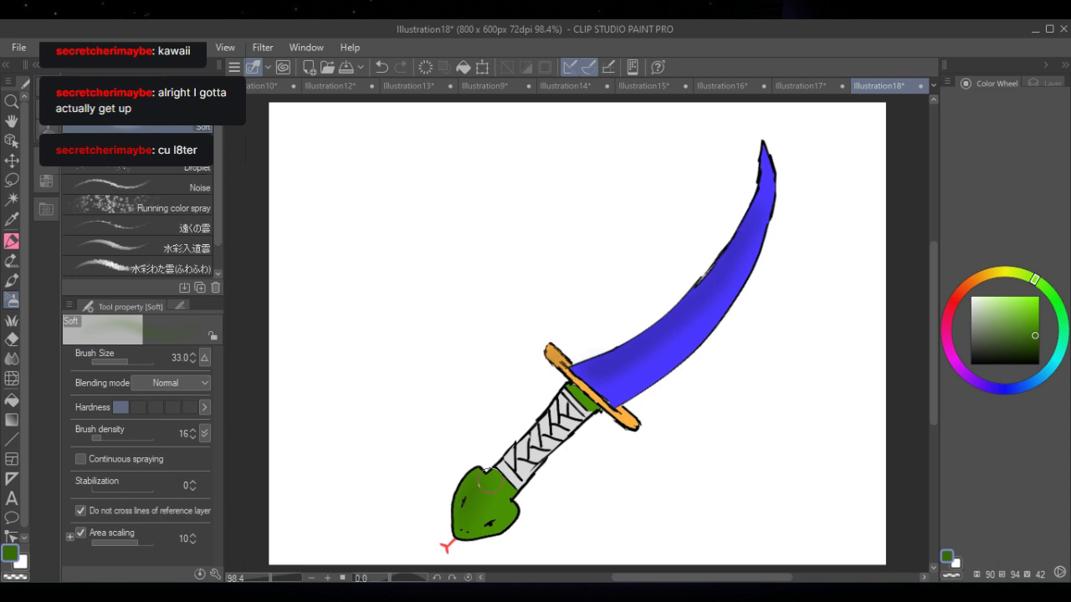
- Reduce the airbrush size to 7.1 and shade the handle wrap with a darker grey (S 0, V 74)
{"action": "left_click_drag", "start_coordinate": [116, 357], "coordinate": [119, 353]}
{"action": "left_click", "coordinate": [954, 300]}
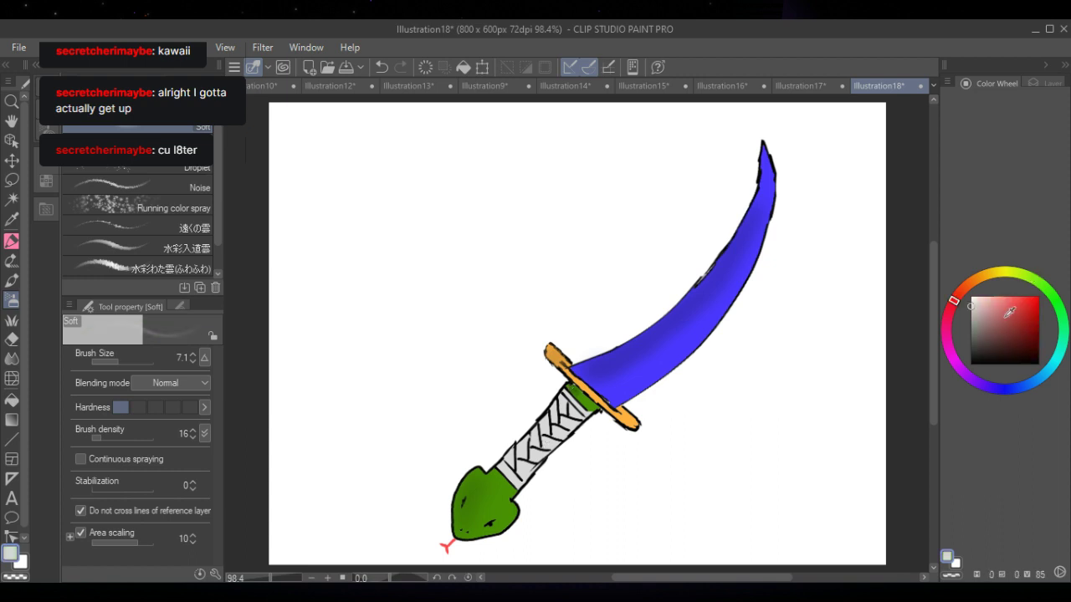
{"action": "left_click", "coordinate": [970, 307]}
{"action": "left_click", "coordinate": [971, 312]}
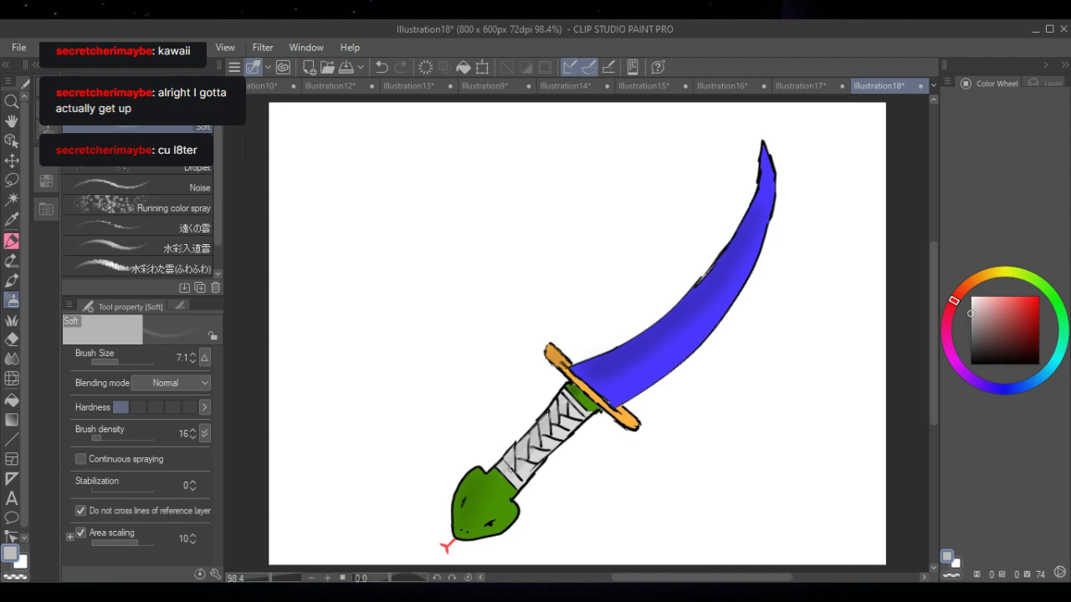
- Smooth the shading on the blade, crossguard, snake head and handle with the Blend tool, reducing its brush size from 30 to 15
{"action": "left_click", "coordinate": [1043, 85]}
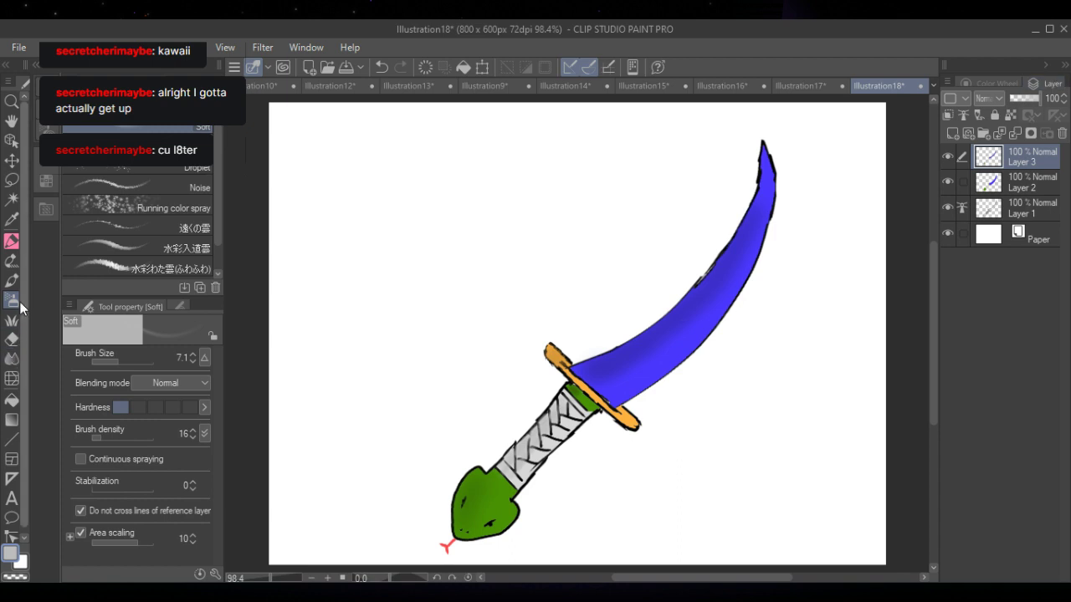
{"action": "left_click", "coordinate": [14, 341]}
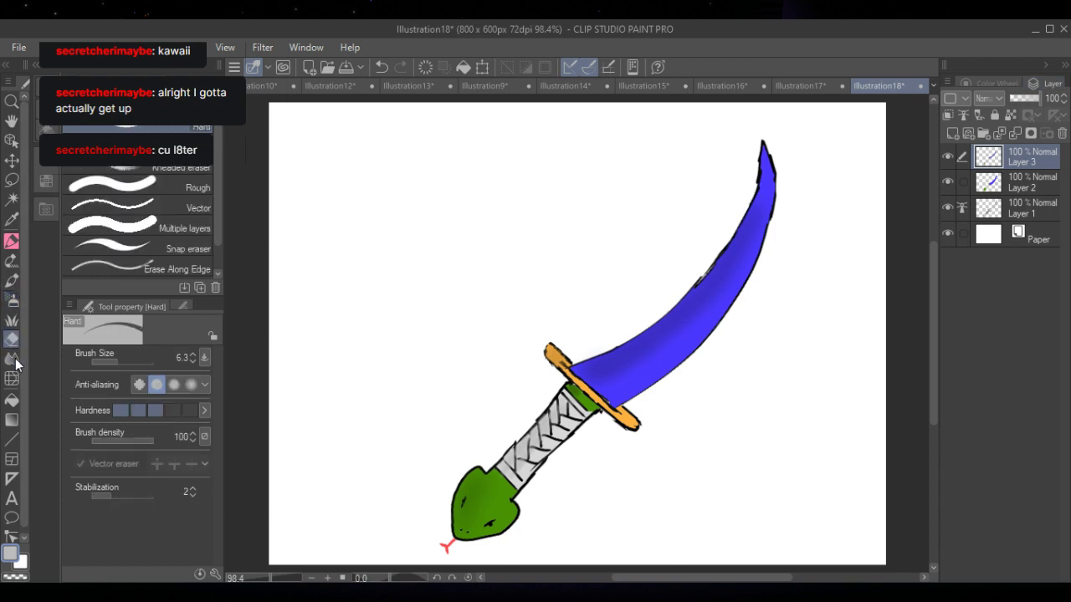
{"action": "left_click", "coordinate": [12, 358]}
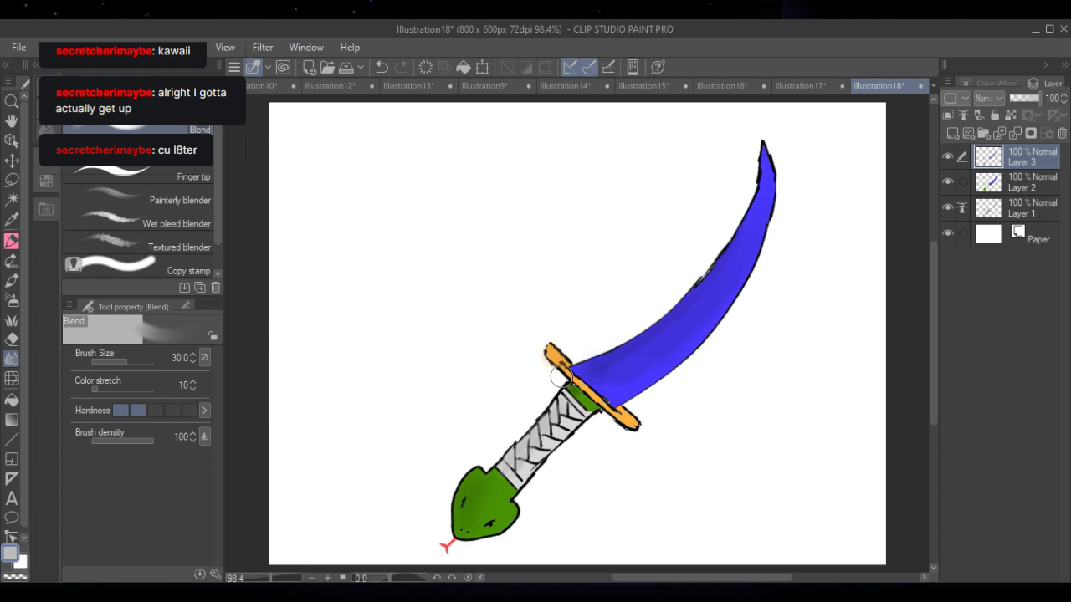
{"action": "left_click", "coordinate": [192, 361]}
{"action": "left_click", "coordinate": [192, 361]}
{"action": "left_click", "coordinate": [192, 361]}
{"action": "left_click", "coordinate": [192, 361]}
{"action": "left_click", "coordinate": [192, 361]}
{"action": "left_click", "coordinate": [192, 361]}
{"action": "left_click", "coordinate": [192, 362]}
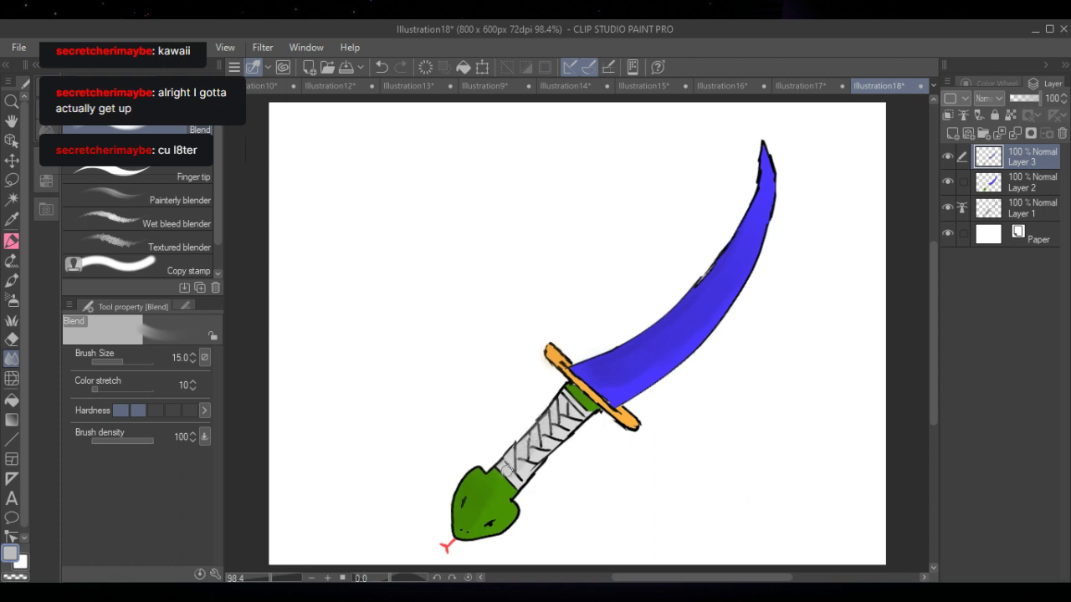
- Move the line art Layer 1 to the top of the layer stack and toggle its visibility to check the colouring underneath
{"action": "mouse_move", "coordinate": [1027, 157]}
{"action": "left_mouse_down"}
{"action": "mouse_move", "coordinate": [1028, 210]}
{"action": "mouse_move", "coordinate": [1024, 150]}
{"action": "left_mouse_up"}
{"action": "mouse_move", "coordinate": [1023, 201]}
{"action": "left_mouse_down"}
{"action": "mouse_move", "coordinate": [1025, 171]}
{"action": "mouse_move", "coordinate": [1023, 187]}
{"action": "left_mouse_up"}
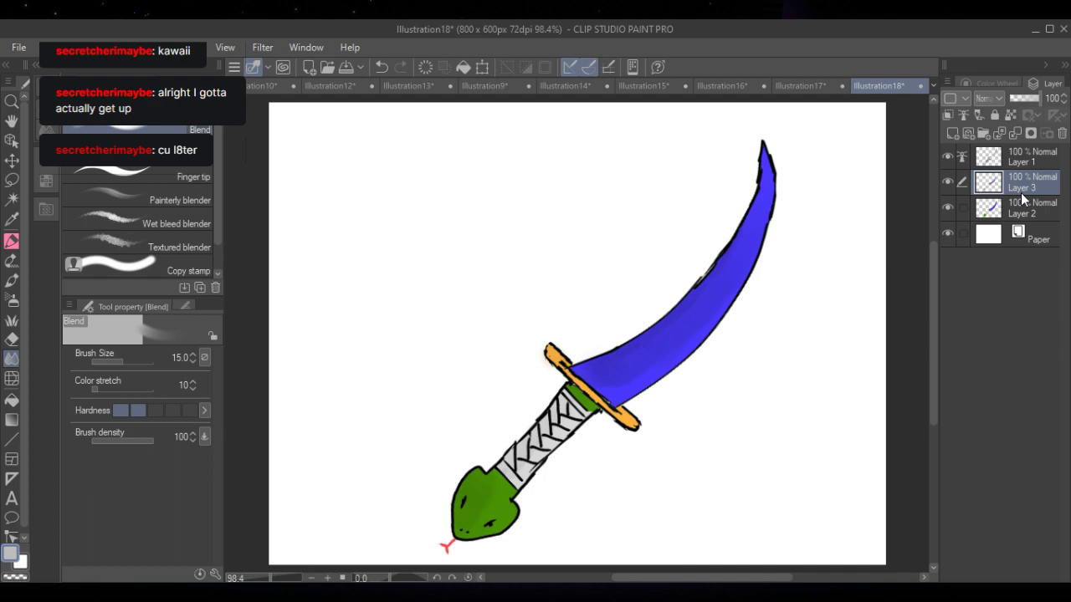
{"action": "left_click", "coordinate": [947, 157]}
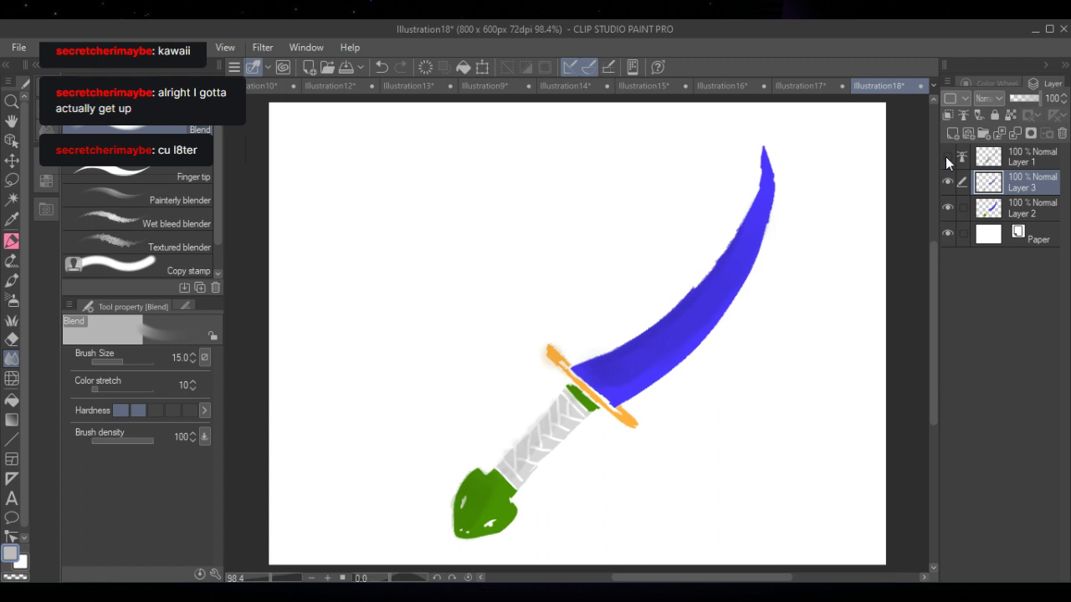
{"action": "left_click", "coordinate": [947, 157]}
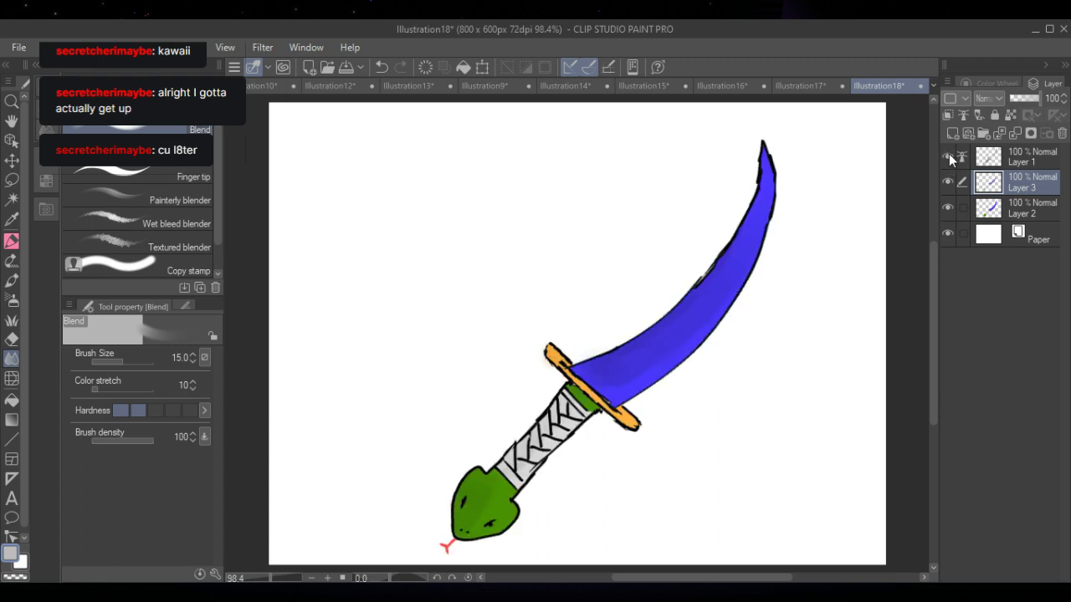
{"action": "left_click", "coordinate": [948, 156]}
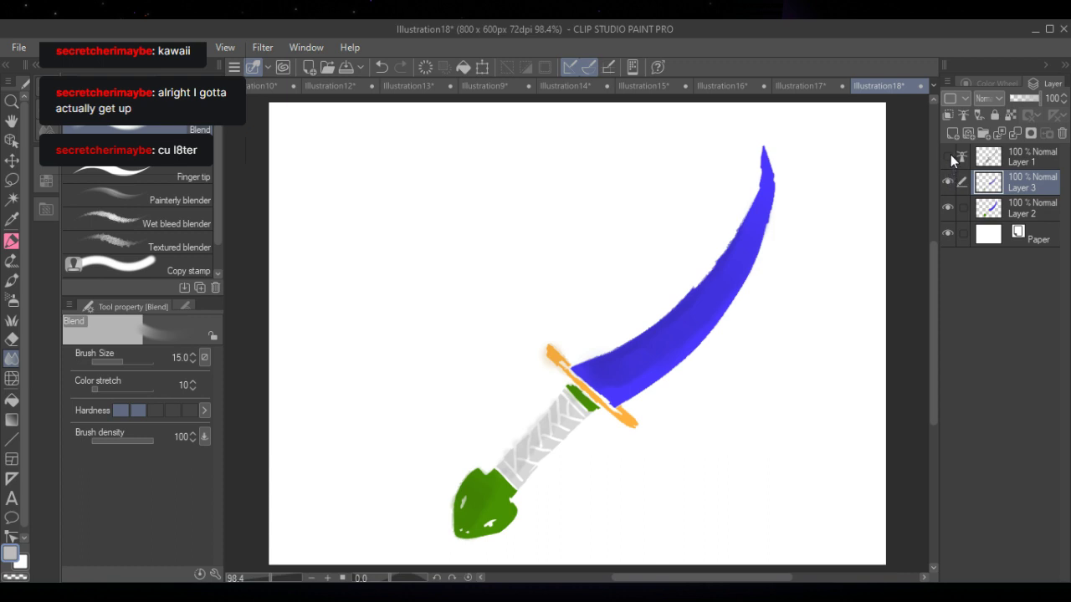
{"action": "left_click", "coordinate": [948, 156]}
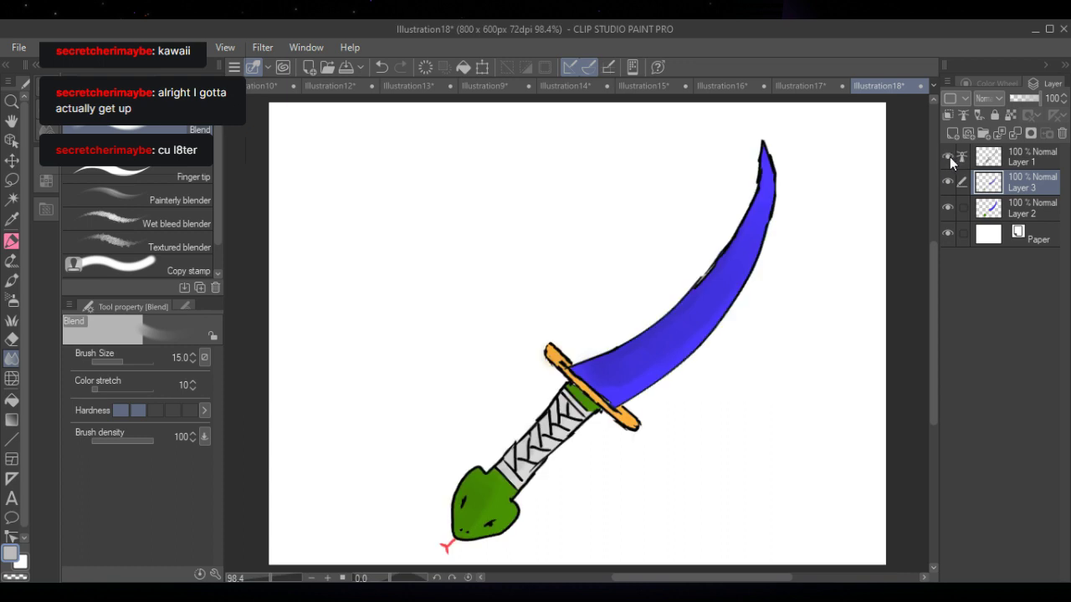
- Create a new 800 x 600 px, 72 dpi canvas and look back at the Illustration14, Illustration9 and Illustration15 drawings
{"action": "left_click", "coordinate": [309, 67]}
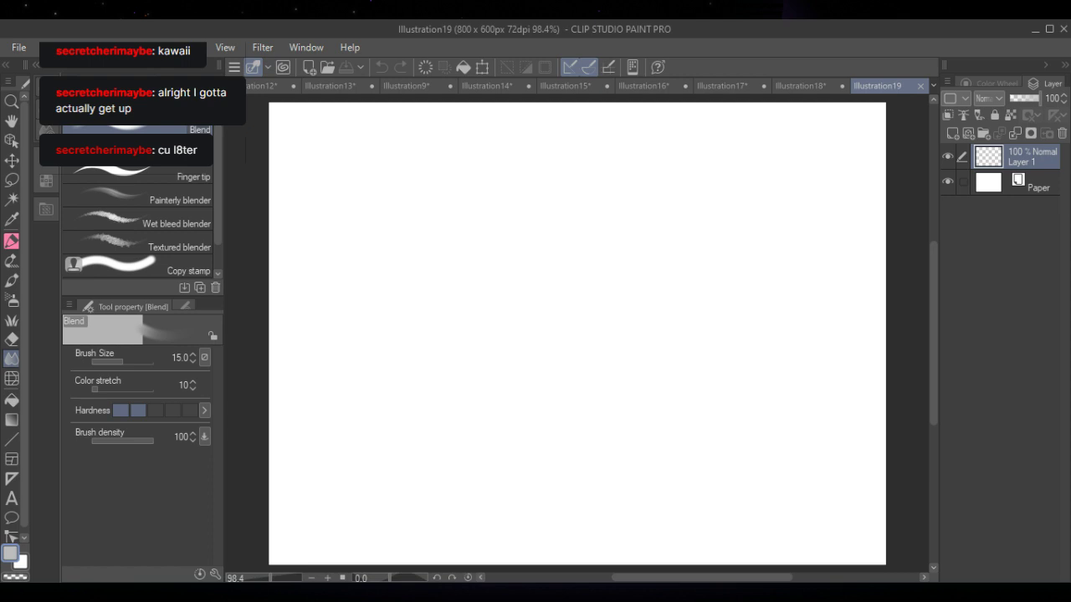
{"action": "left_click", "coordinate": [502, 87]}
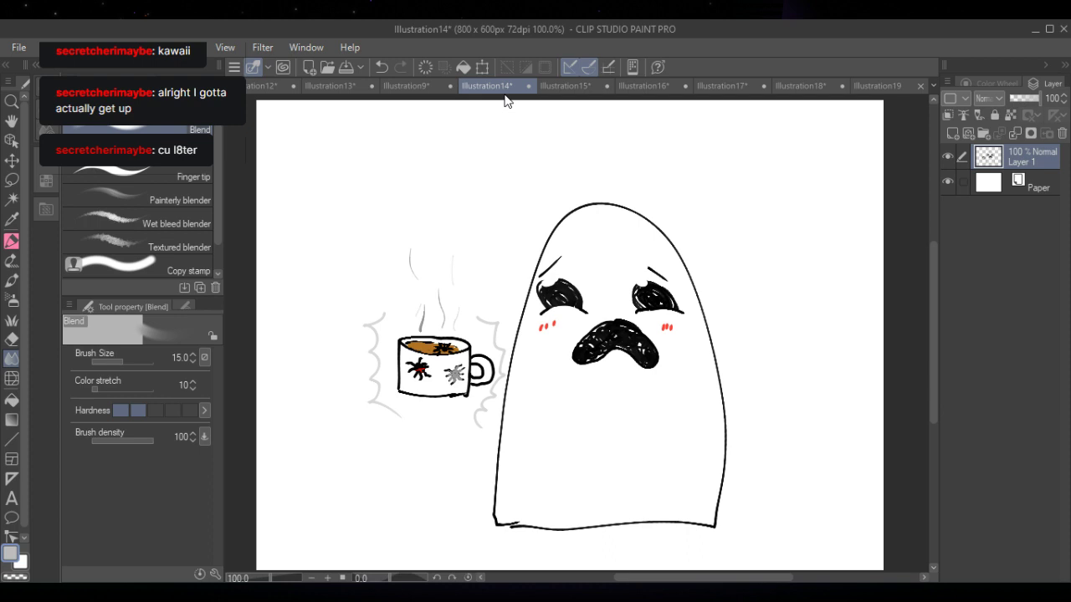
{"action": "left_click", "coordinate": [415, 90]}
{"action": "left_click", "coordinate": [567, 87]}
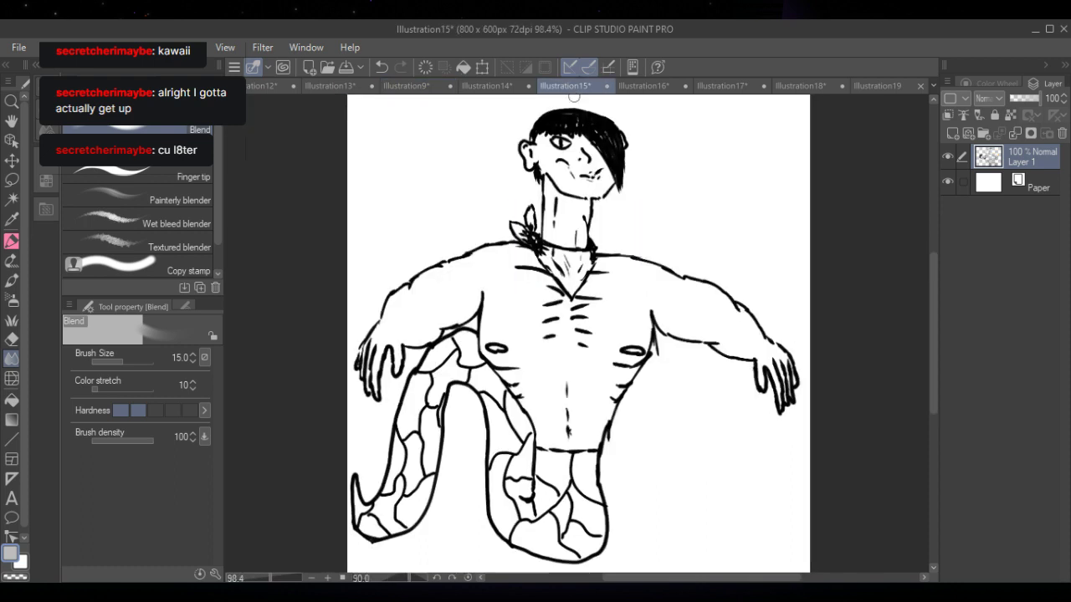
- Look through the Illustration16, Illustration17 and Illustration18 drawings and return to the blank Illustration19 canvas
{"action": "left_click", "coordinate": [663, 92]}
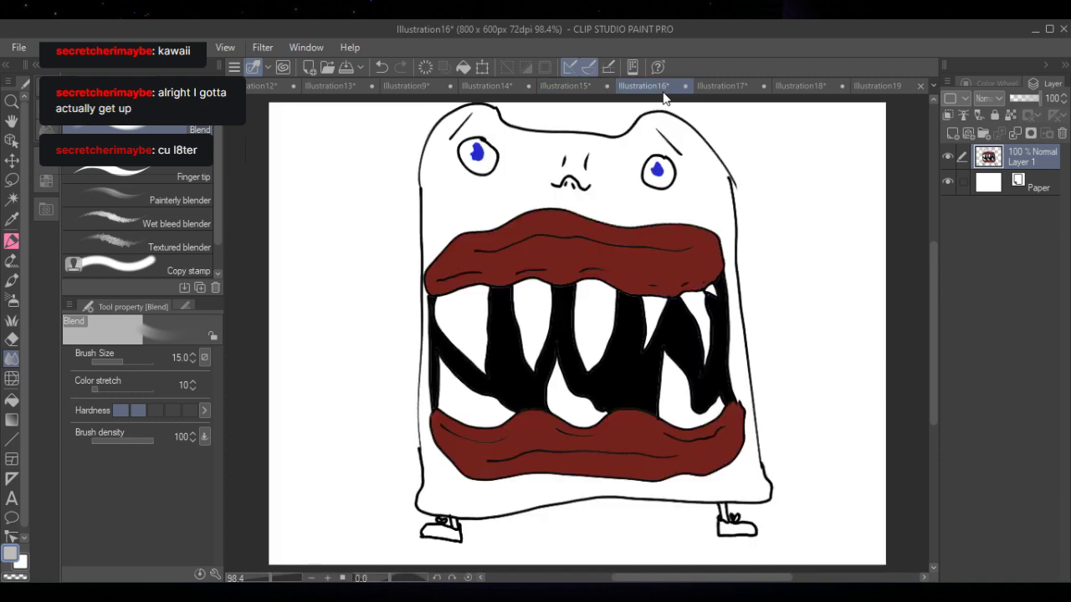
{"action": "left_click", "coordinate": [732, 90]}
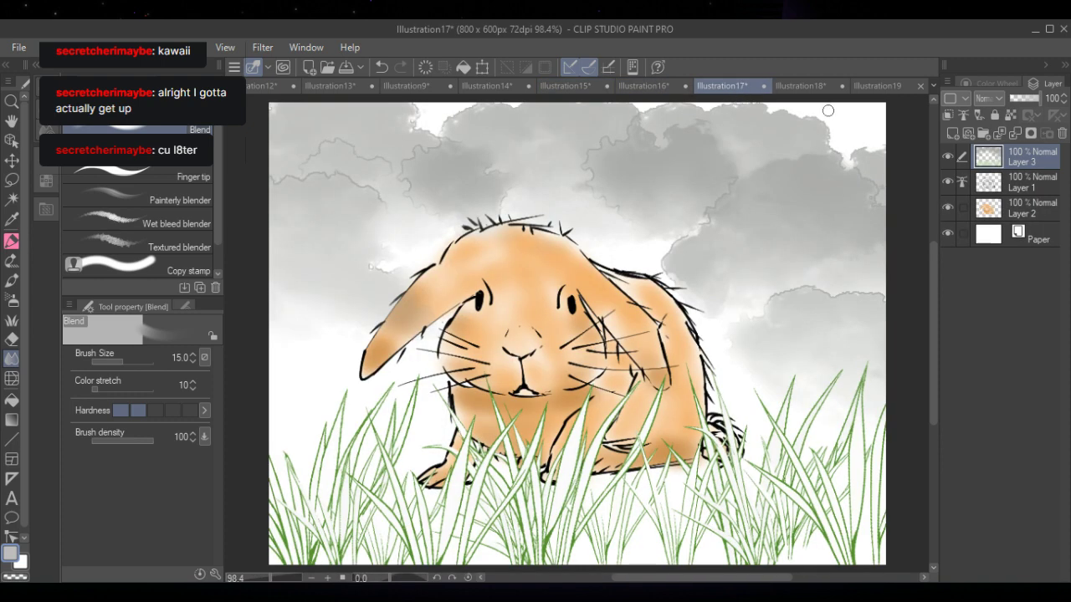
{"action": "left_click", "coordinate": [803, 87]}
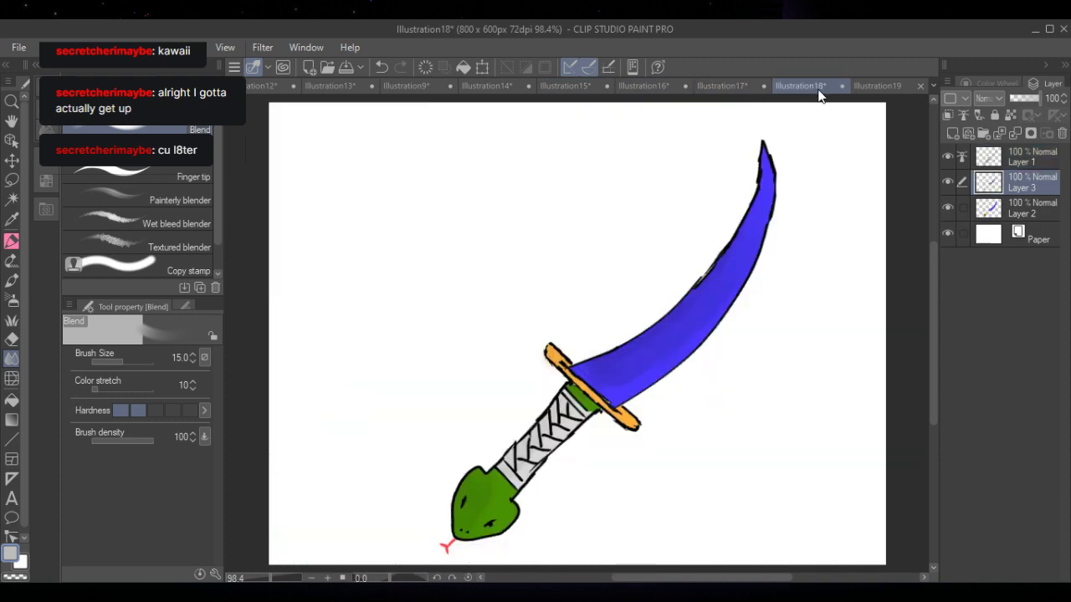
{"action": "left_click", "coordinate": [887, 86]}
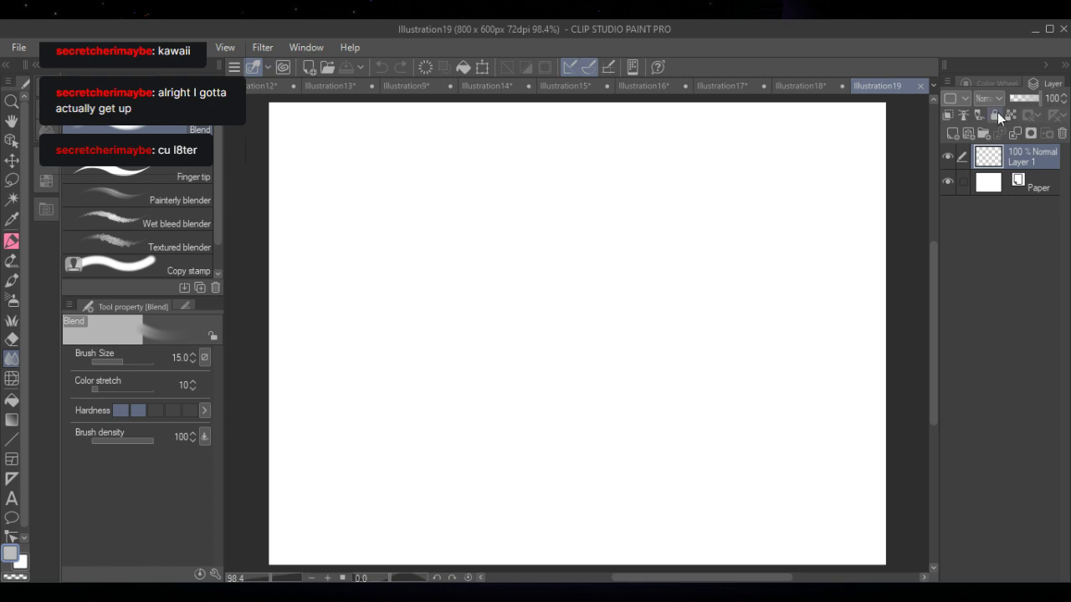
- Draw a large rectangular mouth outline in black with the CIRO pen at size 5, and erase the overshooting lines at its upper-left corner
{"action": "left_click", "coordinate": [1000, 83]}
{"action": "left_click", "coordinate": [971, 364]}
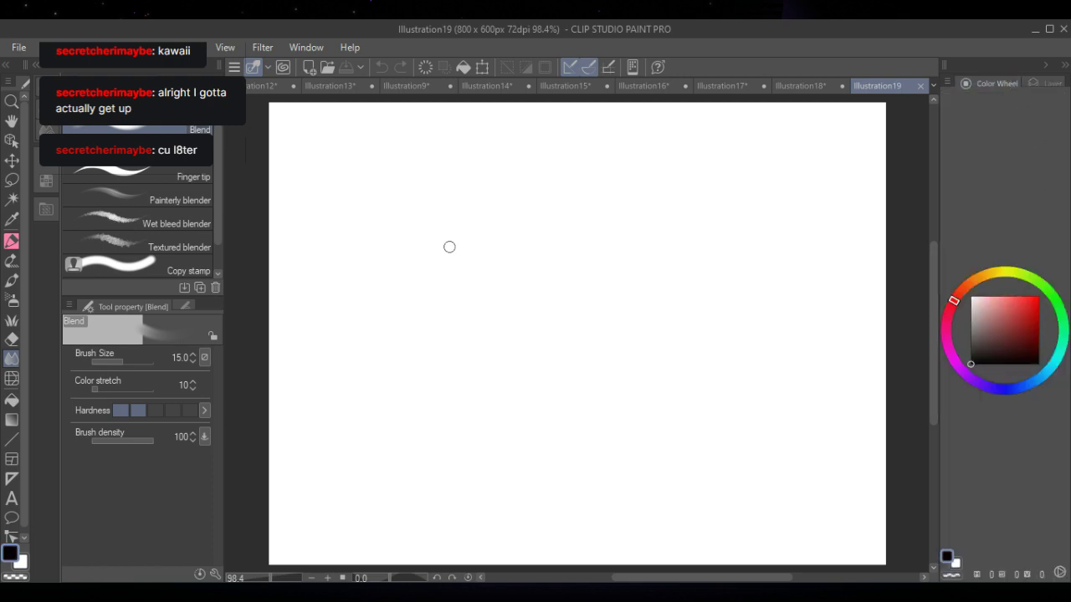
{"action": "left_click", "coordinate": [11, 241]}
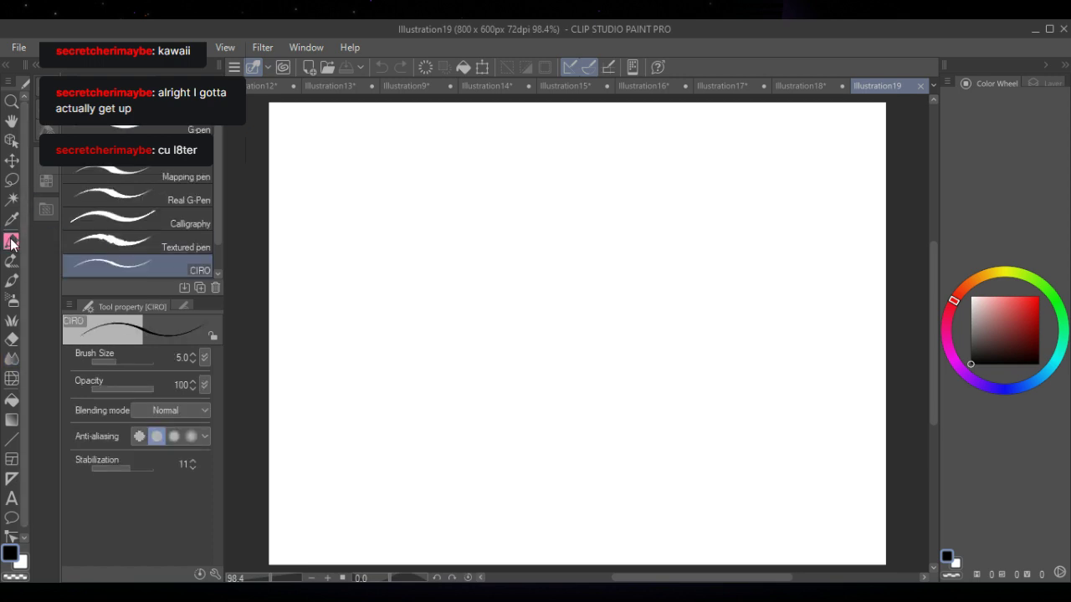
{"action": "mouse_move", "coordinate": [440, 232]}
{"action": "left_mouse_down"}
{"action": "mouse_move", "coordinate": [449, 354]}
{"action": "mouse_move", "coordinate": [694, 433]}
{"action": "mouse_move", "coordinate": [725, 209]}
{"action": "mouse_move", "coordinate": [414, 237]}
{"action": "left_mouse_up"}
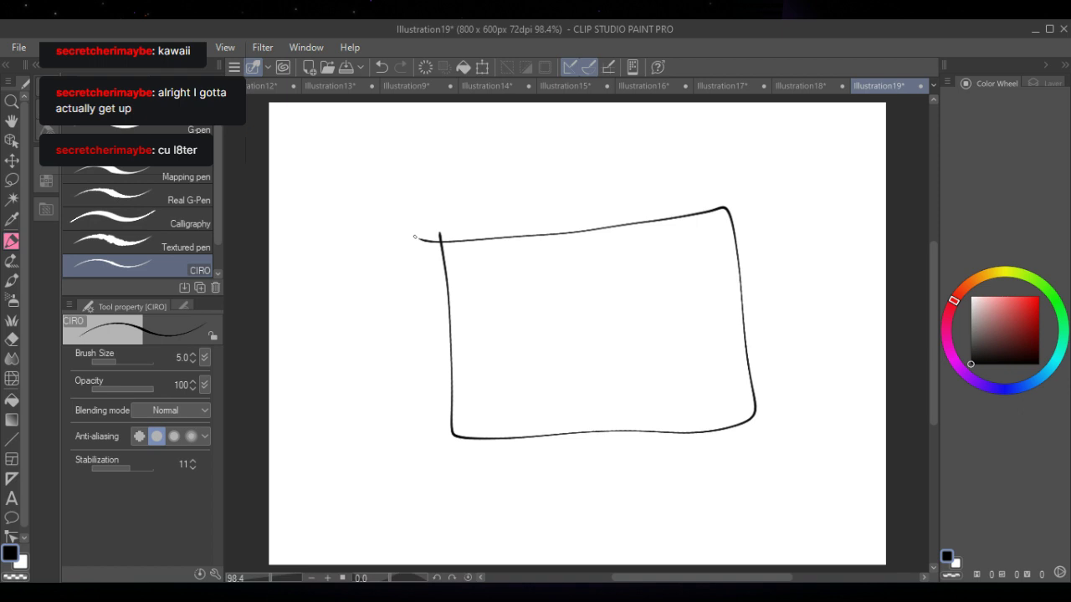
{"action": "key", "text": "e"}
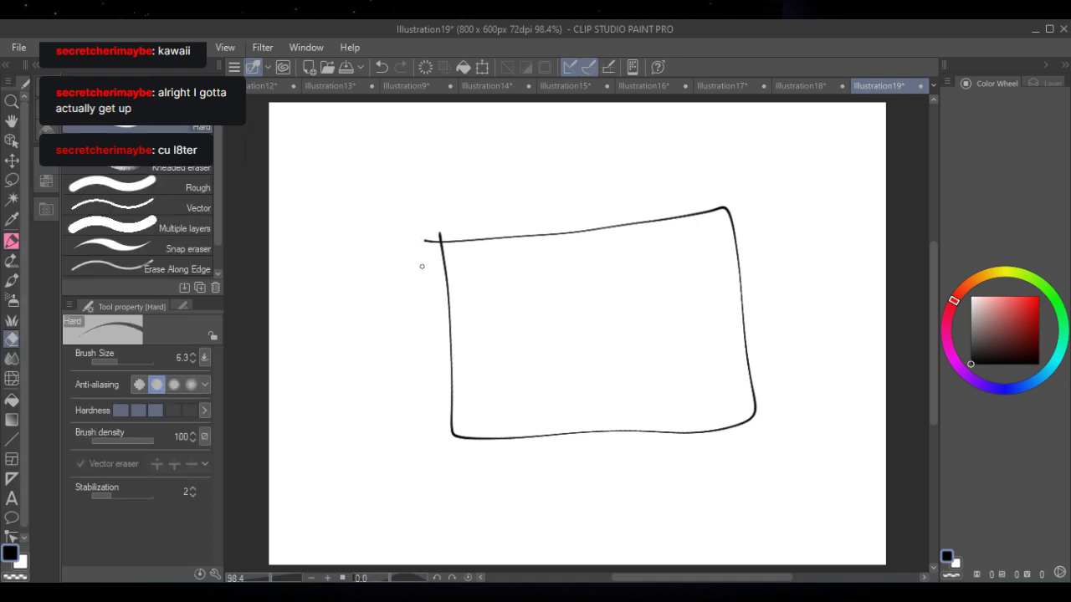
{"action": "left_click_drag", "start_coordinate": [437, 240], "coordinate": [440, 249]}
- Draw the upper and lower teeth bands and a curved throat line inside the mouth, and undo the last stroke of a small hanging uvula
{"action": "left_click", "coordinate": [13, 243]}
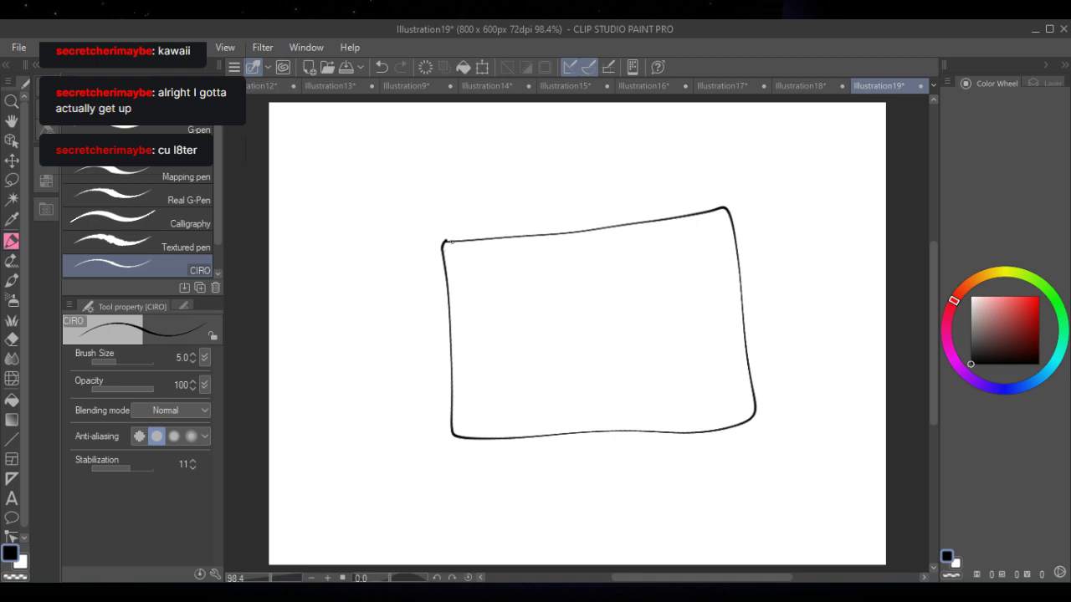
{"action": "mouse_move", "coordinate": [450, 241]}
{"action": "left_mouse_down"}
{"action": "mouse_move", "coordinate": [455, 280]}
{"action": "mouse_move", "coordinate": [470, 283]}
{"action": "mouse_move", "coordinate": [731, 266]}
{"action": "left_mouse_up"}
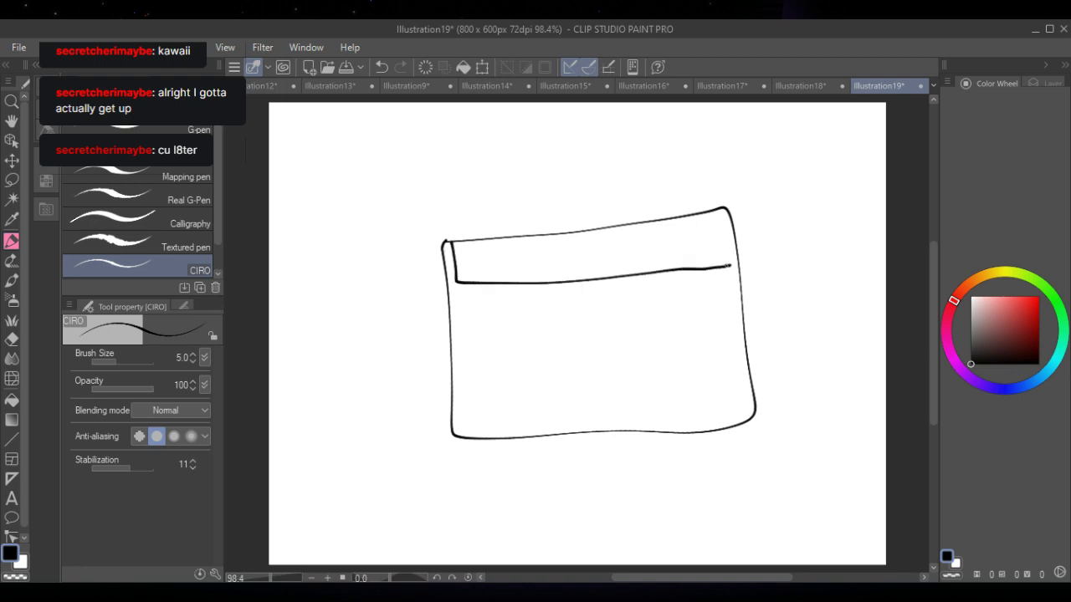
{"action": "mouse_move", "coordinate": [469, 437]}
{"action": "left_mouse_down"}
{"action": "mouse_move", "coordinate": [469, 394]}
{"action": "mouse_move", "coordinate": [743, 372]}
{"action": "left_mouse_up"}
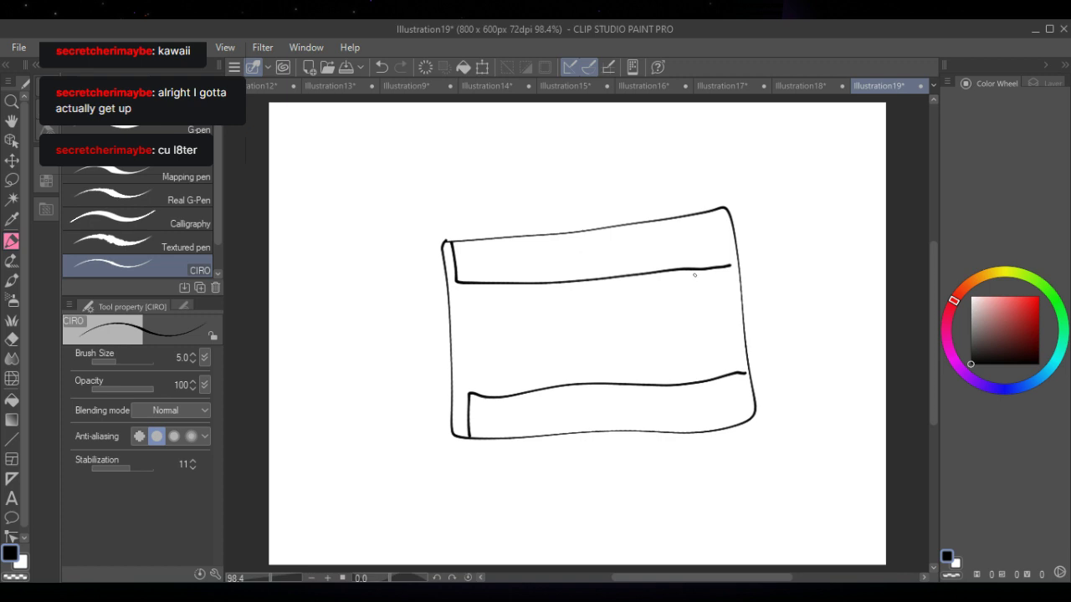
{"action": "mouse_move", "coordinate": [643, 276]}
{"action": "left_mouse_down"}
{"action": "mouse_move", "coordinate": [625, 295]}
{"action": "mouse_move", "coordinate": [611, 362]}
{"action": "mouse_move", "coordinate": [625, 387]}
{"action": "left_mouse_up"}
{"action": "mouse_move", "coordinate": [688, 270]}
{"action": "left_mouse_down"}
{"action": "mouse_move", "coordinate": [687, 306]}
{"action": "mouse_move", "coordinate": [702, 310]}
{"action": "mouse_move", "coordinate": [700, 266]}
{"action": "left_mouse_up"}
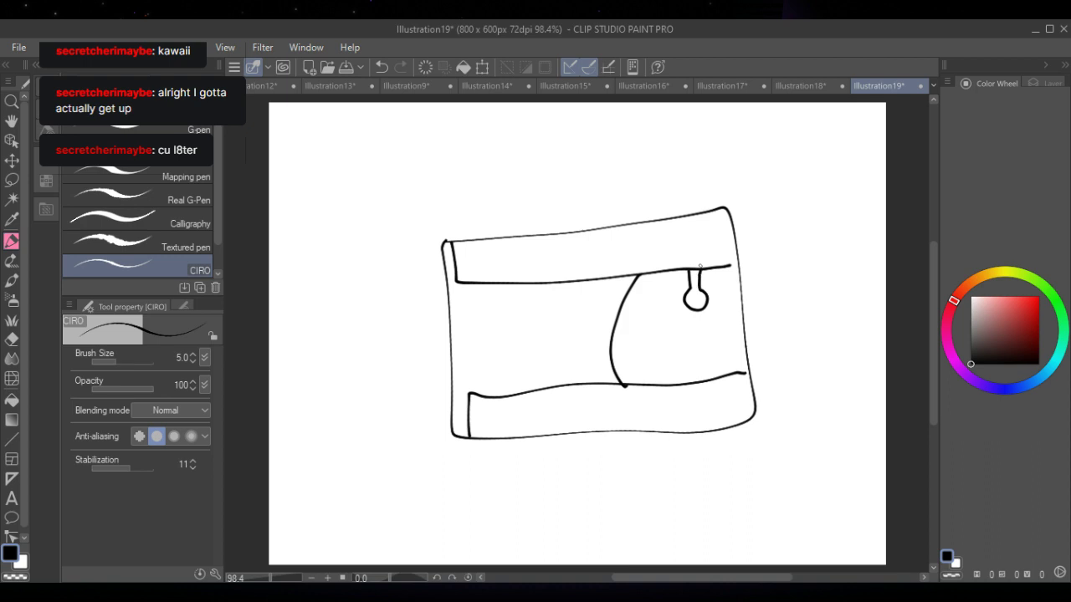
{"action": "left_click", "coordinate": [381, 68]}
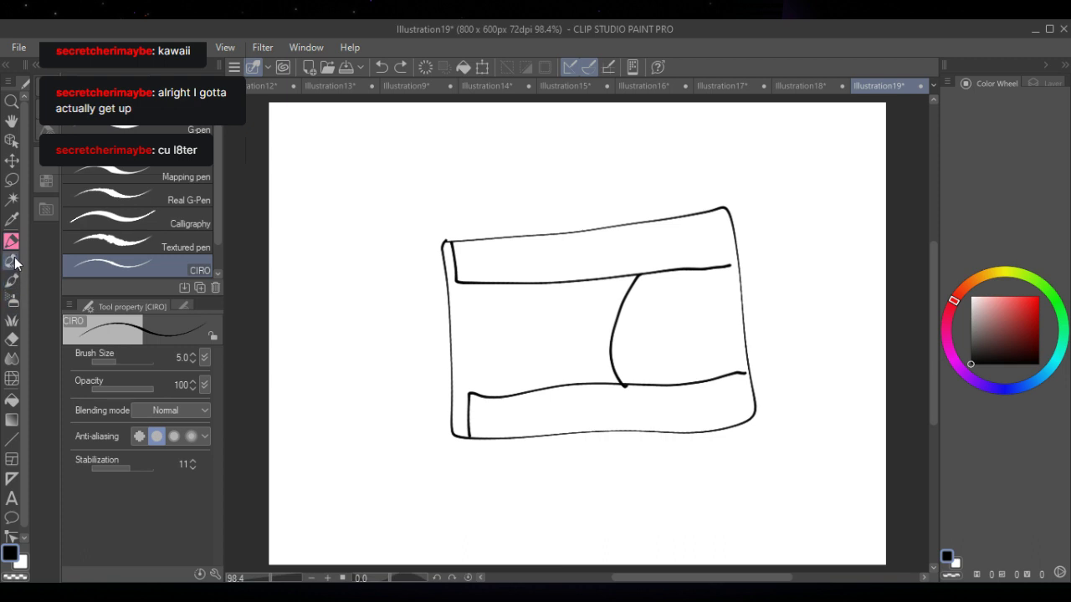
- Draw two nostril dots and a round eye above the mouth, replacing its centred pupil with a narrow solid black one at the eye's front edge
{"action": "left_click", "coordinate": [487, 207]}
{"action": "left_click", "coordinate": [512, 205]}
{"action": "mouse_move", "coordinate": [559, 161]}
{"action": "left_mouse_down"}
{"action": "mouse_move", "coordinate": [555, 138]}
{"action": "mouse_move", "coordinate": [568, 179]}
{"action": "mouse_move", "coordinate": [553, 165]}
{"action": "mouse_move", "coordinate": [557, 152]}
{"action": "mouse_move", "coordinate": [577, 171]}
{"action": "mouse_move", "coordinate": [587, 147]}
{"action": "mouse_move", "coordinate": [573, 139]}
{"action": "left_mouse_up"}
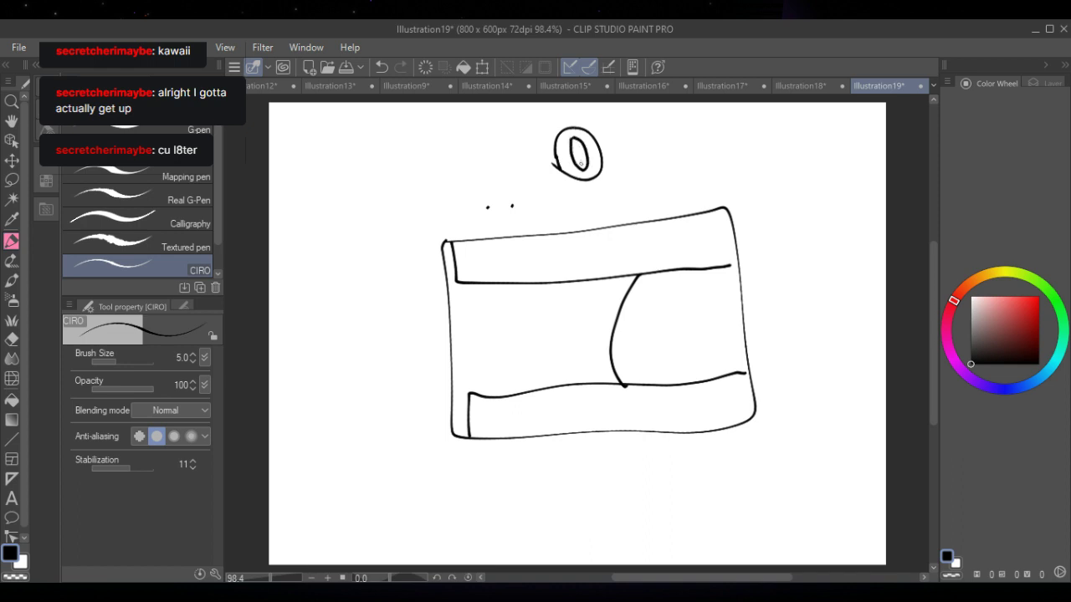
{"action": "mouse_move", "coordinate": [577, 164]}
{"action": "left_mouse_down"}
{"action": "mouse_move", "coordinate": [577, 142]}
{"action": "mouse_move", "coordinate": [583, 167]}
{"action": "mouse_move", "coordinate": [578, 157]}
{"action": "left_mouse_up"}
{"action": "key", "text": "e"}
{"action": "mouse_move", "coordinate": [575, 141]}
{"action": "left_mouse_down"}
{"action": "mouse_move", "coordinate": [586, 165]}
{"action": "mouse_move", "coordinate": [582, 139]}
{"action": "mouse_move", "coordinate": [585, 165]}
{"action": "mouse_move", "coordinate": [572, 139]}
{"action": "left_mouse_up"}
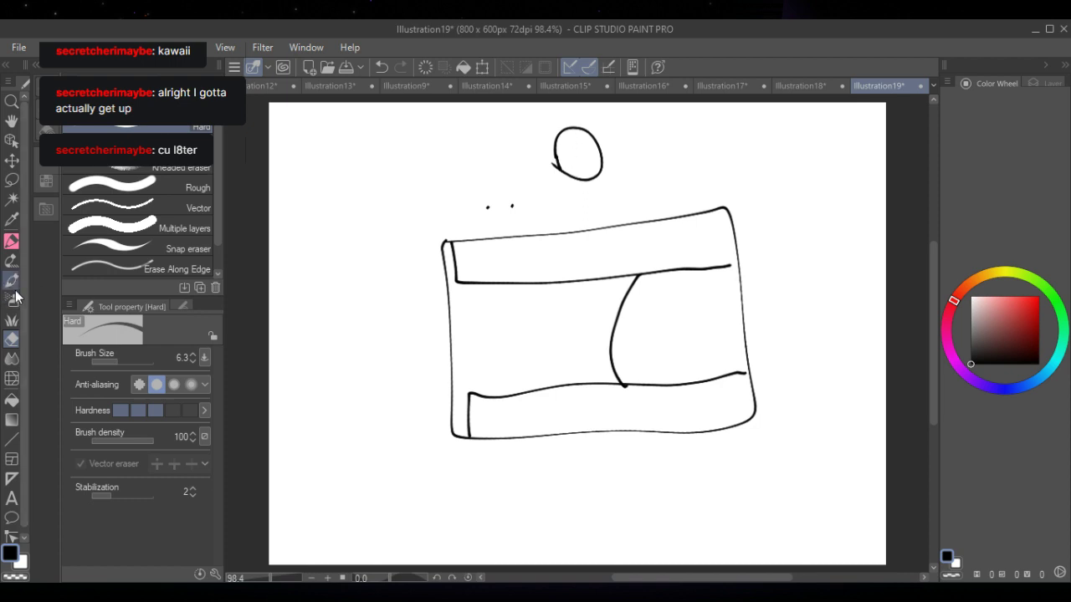
{"action": "key", "text": "p"}
{"action": "mouse_move", "coordinate": [557, 149]}
{"action": "left_mouse_down"}
{"action": "mouse_move", "coordinate": [564, 166]}
{"action": "mouse_move", "coordinate": [565, 143]}
{"action": "mouse_move", "coordinate": [568, 158]}
{"action": "left_mouse_up"}
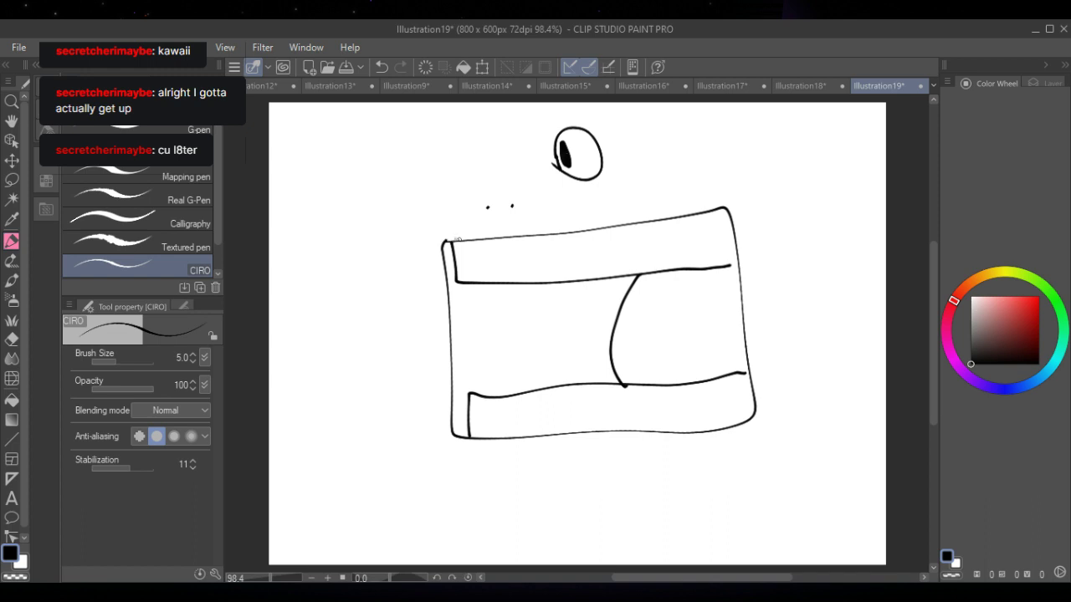
- Draw the head outline around the mouth, with the snout and forehead, the long back of the head and neck, and the chin
{"action": "mouse_move", "coordinate": [458, 239]}
{"action": "left_mouse_down"}
{"action": "mouse_move", "coordinate": [458, 174]}
{"action": "mouse_move", "coordinate": [539, 102]}
{"action": "left_mouse_up"}
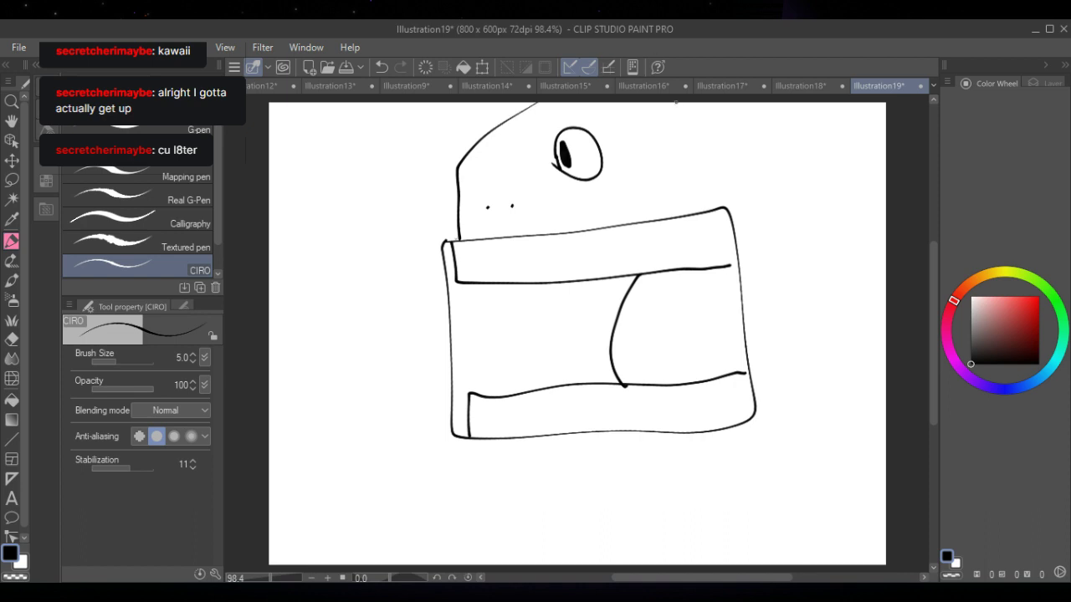
{"action": "mouse_move", "coordinate": [675, 102]}
{"action": "left_mouse_down"}
{"action": "mouse_move", "coordinate": [723, 142]}
{"action": "mouse_move", "coordinate": [784, 343]}
{"action": "mouse_move", "coordinate": [766, 526]}
{"action": "left_mouse_up"}
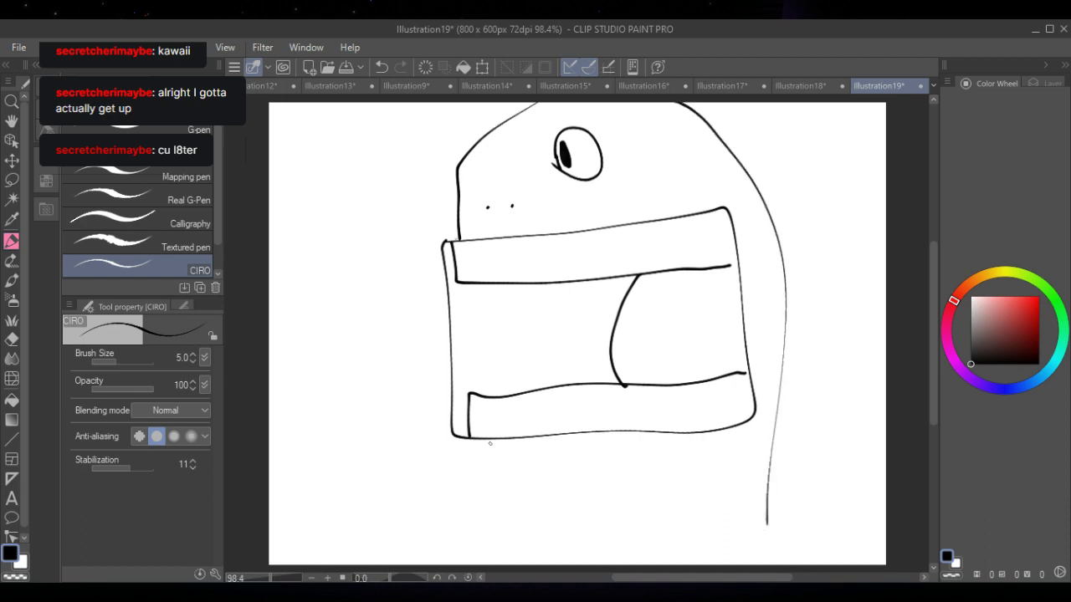
{"action": "mouse_move", "coordinate": [490, 440]}
{"action": "left_mouse_down"}
{"action": "mouse_move", "coordinate": [495, 481]}
{"action": "mouse_move", "coordinate": [559, 566]}
{"action": "left_mouse_up"}
{"action": "left_click_drag", "start_coordinate": [766, 518], "coordinate": [768, 552]}
- Divide the upper and lower bands into separate teeth with short black lines, and fill the throat area with black
{"action": "left_click_drag", "start_coordinate": [506, 243], "coordinate": [508, 278]}
{"action": "left_click_drag", "start_coordinate": [584, 235], "coordinate": [589, 274]}
{"action": "left_click_drag", "start_coordinate": [666, 226], "coordinate": [670, 270]}
{"action": "key", "text": "x"}
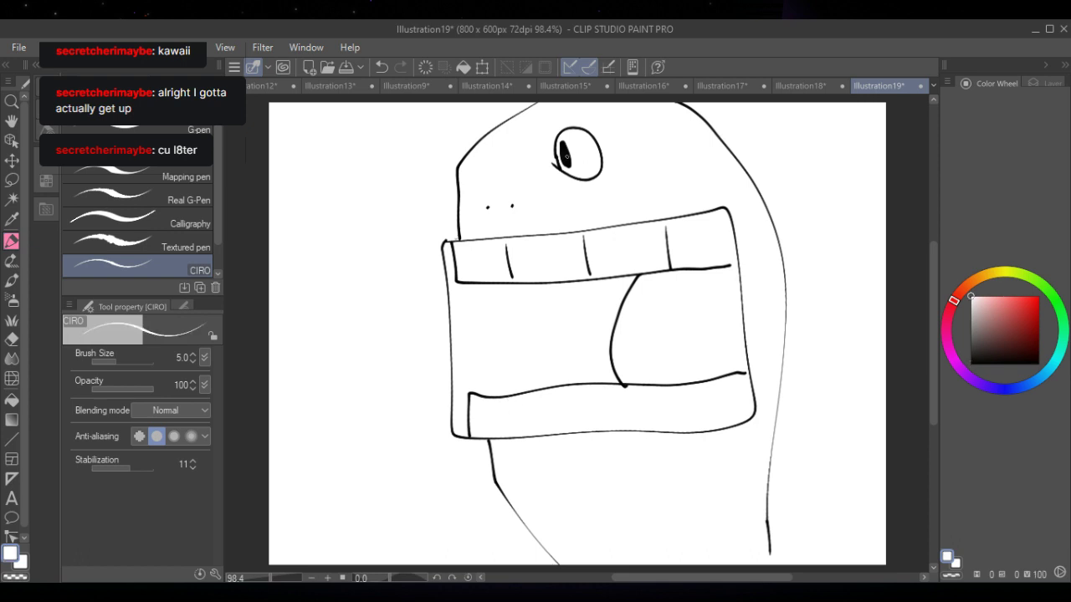
{"action": "key", "text": "x"}
{"action": "left_click_drag", "start_coordinate": [517, 396], "coordinate": [525, 432]}
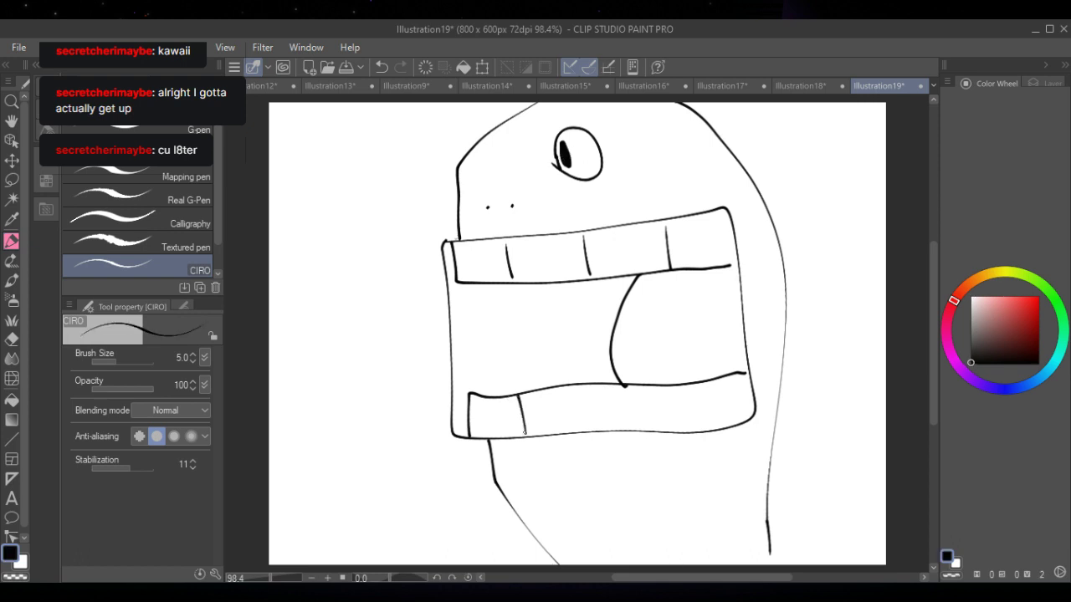
{"action": "left_click_drag", "start_coordinate": [619, 383], "coordinate": [622, 421]}
{"action": "left_click_drag", "start_coordinate": [698, 381], "coordinate": [702, 425]}
{"action": "left_click", "coordinate": [13, 401]}
{"action": "left_click", "coordinate": [697, 323]}
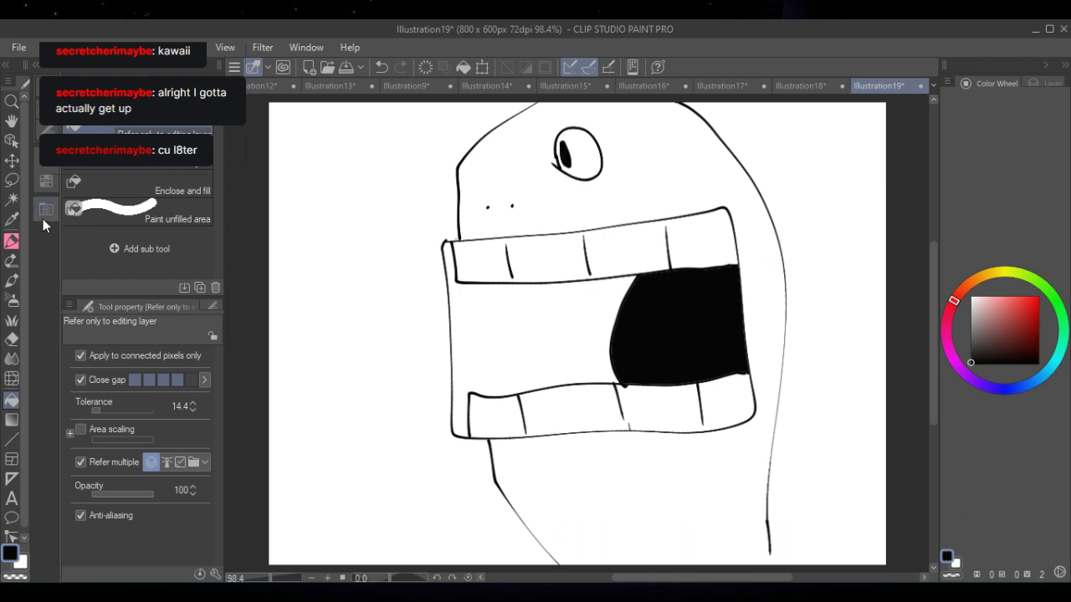
- Draw a line joining the two rows of teeth farther inside the mouth and erase the mouth's original front edge
{"action": "left_click", "coordinate": [12, 218]}
{"action": "left_click", "coordinate": [11, 242]}
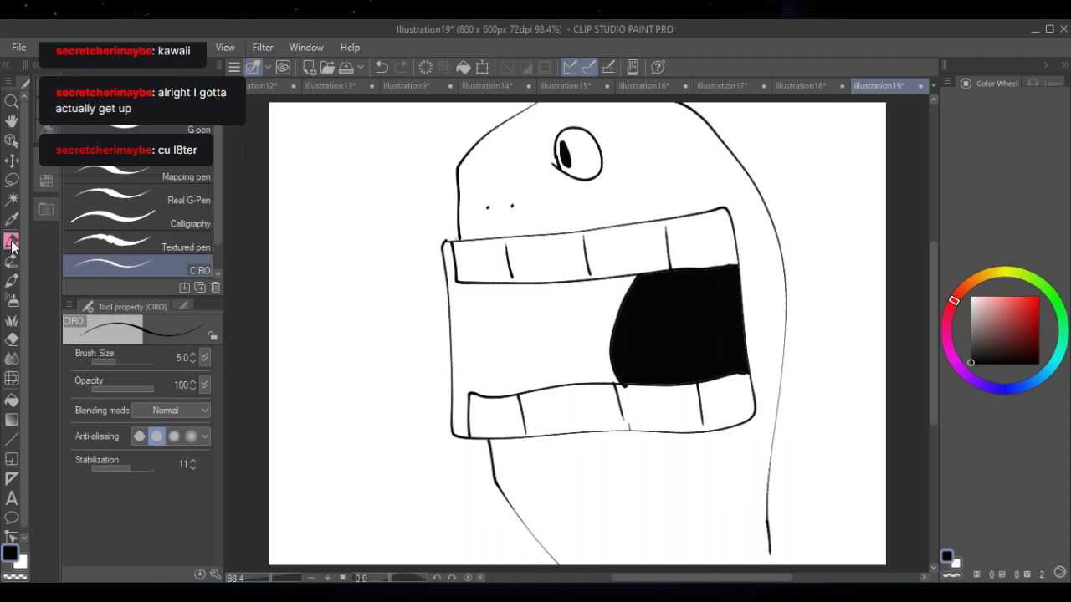
{"action": "left_click_drag", "start_coordinate": [490, 286], "coordinate": [500, 401]}
{"action": "left_click", "coordinate": [12, 340]}
{"action": "mouse_move", "coordinate": [443, 237]}
{"action": "left_mouse_down"}
{"action": "mouse_move", "coordinate": [451, 435]}
{"action": "mouse_move", "coordinate": [462, 438]}
{"action": "left_mouse_up"}
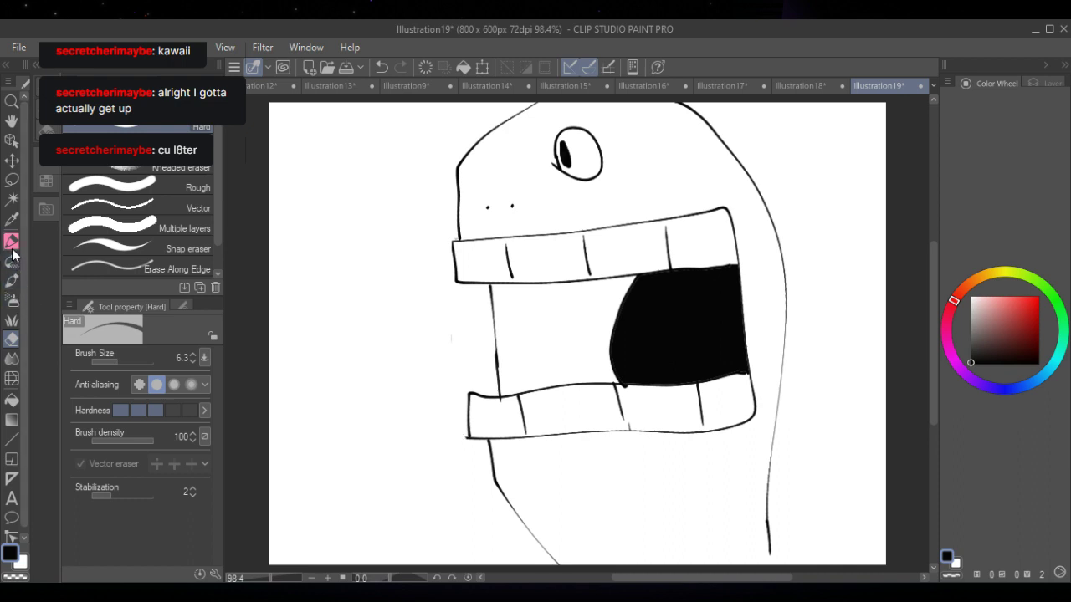
- Add the far-side teeth edges and a curved line for the mouth's far edge, and erase the straight line it replaces
{"action": "key", "text": "p"}
{"action": "left_click_drag", "start_coordinate": [470, 392], "coordinate": [502, 386]}
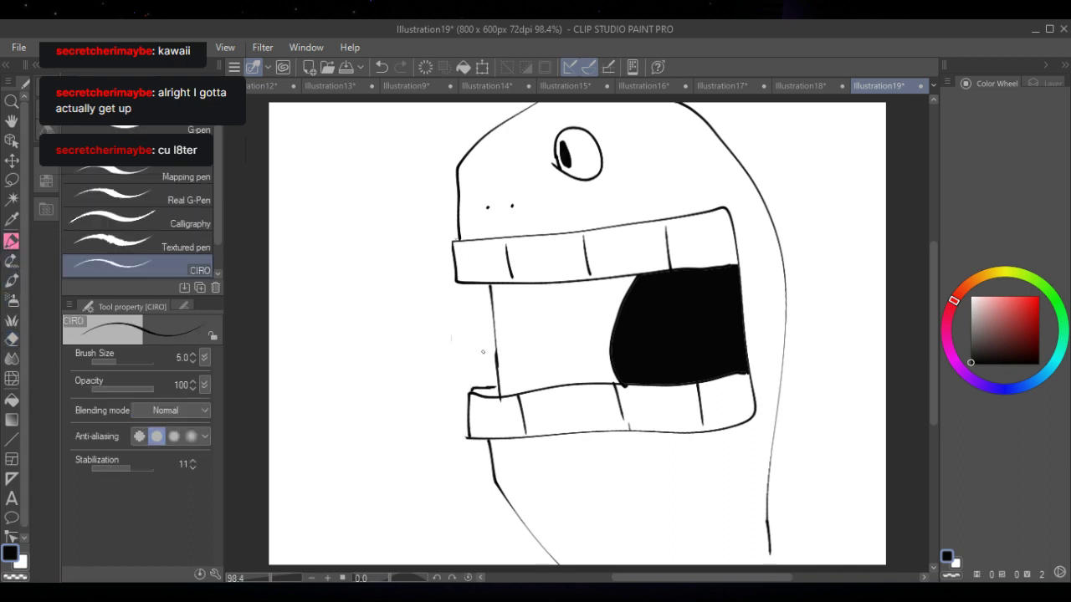
{"action": "left_click_drag", "start_coordinate": [459, 286], "coordinate": [489, 295]}
{"action": "mouse_move", "coordinate": [490, 286]}
{"action": "left_mouse_down"}
{"action": "mouse_move", "coordinate": [509, 356]}
{"action": "mouse_move", "coordinate": [500, 393]}
{"action": "mouse_move", "coordinate": [491, 385]}
{"action": "left_mouse_up"}
{"action": "key", "text": "e"}
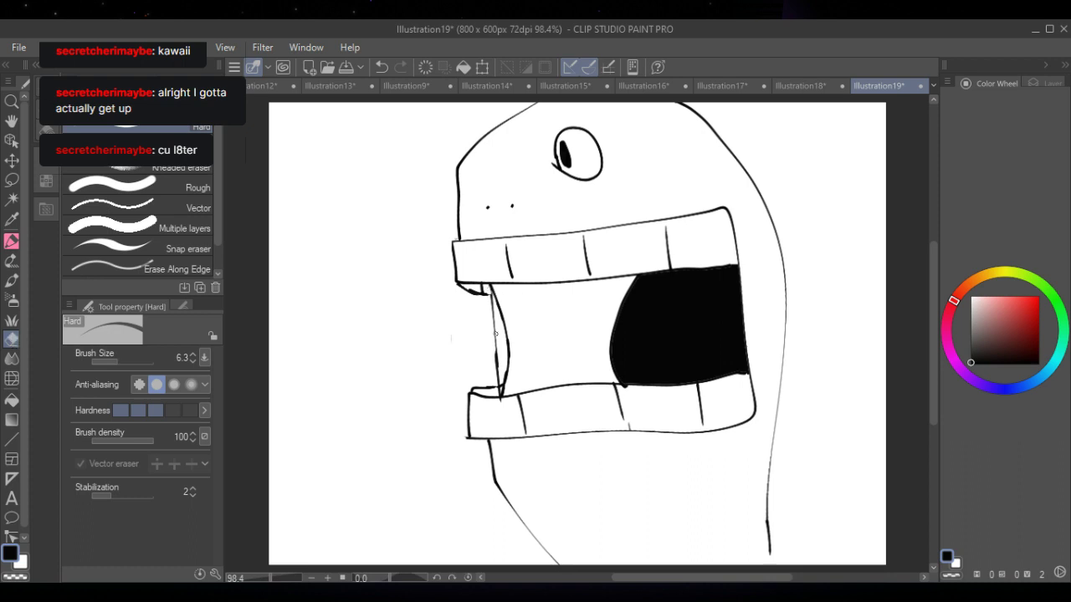
{"action": "mouse_move", "coordinate": [493, 318]}
{"action": "left_mouse_down"}
{"action": "mouse_move", "coordinate": [499, 394]}
{"action": "mouse_move", "coordinate": [497, 383]}
{"action": "left_mouse_up"}
- Draw radiating shout lines with the CIRO pen in front of the open mouth
{"action": "left_click", "coordinate": [13, 244]}
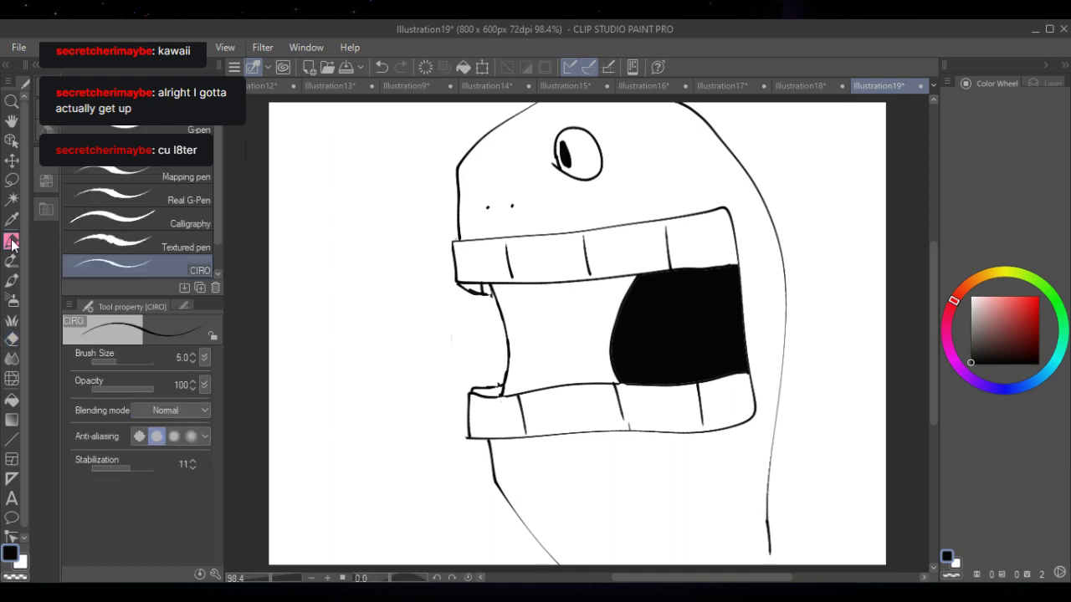
{"action": "mouse_move", "coordinate": [451, 294]}
{"action": "left_mouse_down"}
{"action": "mouse_move", "coordinate": [380, 242]}
{"action": "mouse_move", "coordinate": [359, 295]}
{"action": "left_mouse_up"}
{"action": "left_click_drag", "start_coordinate": [437, 343], "coordinate": [348, 368]}
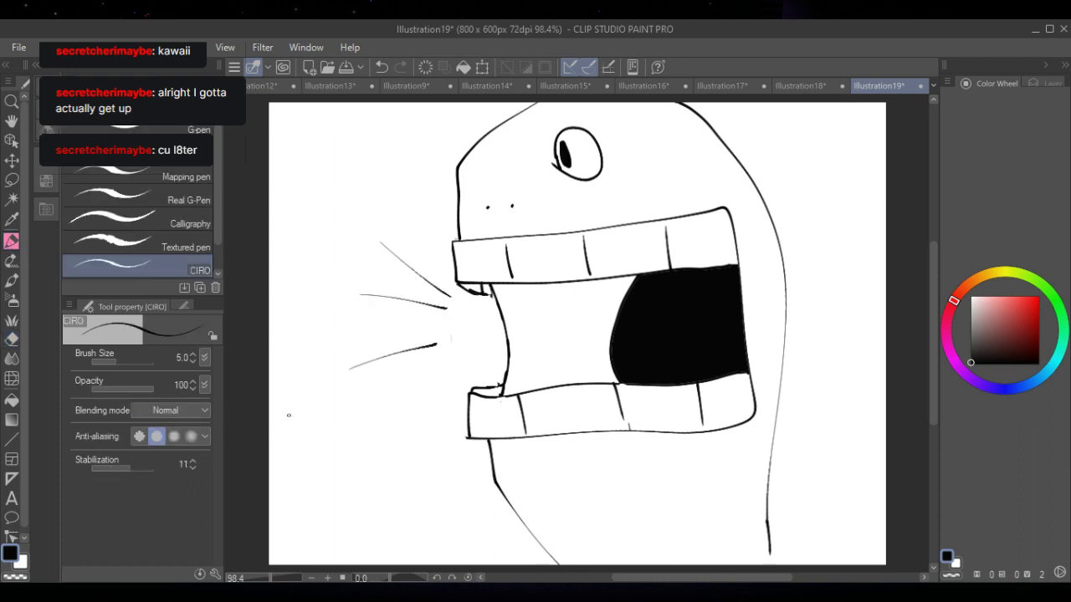
{"action": "left_click_drag", "start_coordinate": [436, 391], "coordinate": [343, 453]}
{"action": "left_click_drag", "start_coordinate": [371, 327], "coordinate": [303, 313]}
{"action": "left_click_drag", "start_coordinate": [383, 268], "coordinate": [318, 234]}
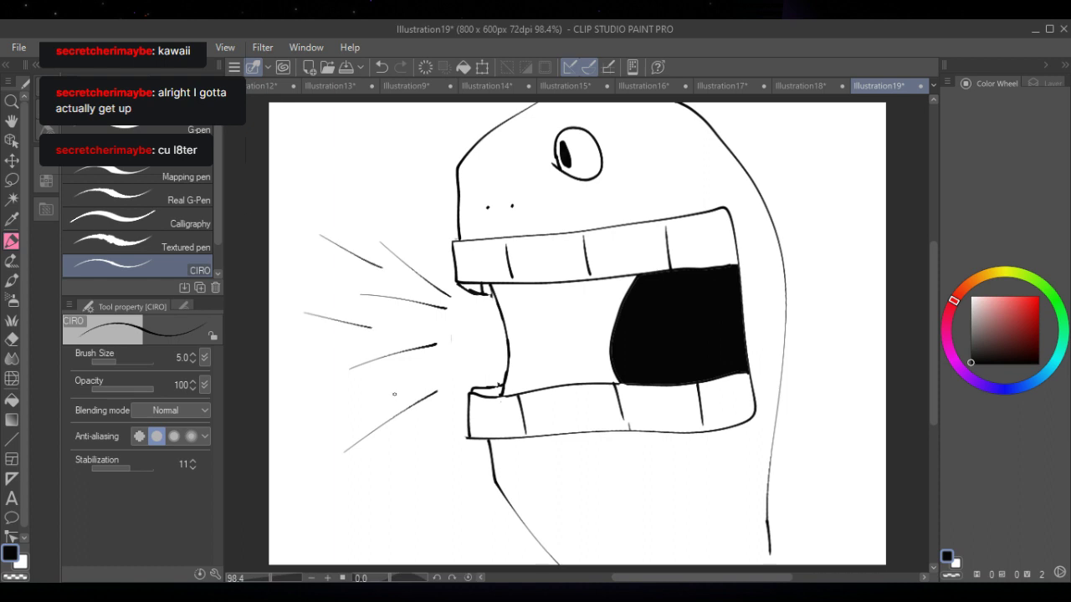
{"action": "left_click_drag", "start_coordinate": [385, 395], "coordinate": [306, 423]}
- Widen the black pupil and add short curved crease lines at the mouth's upper and lower back corners
{"action": "mouse_move", "coordinate": [567, 155]}
{"action": "left_mouse_down"}
{"action": "mouse_move", "coordinate": [565, 147]}
{"action": "mouse_move", "coordinate": [571, 172]}
{"action": "mouse_move", "coordinate": [561, 137]}
{"action": "mouse_move", "coordinate": [566, 172]}
{"action": "left_mouse_up"}
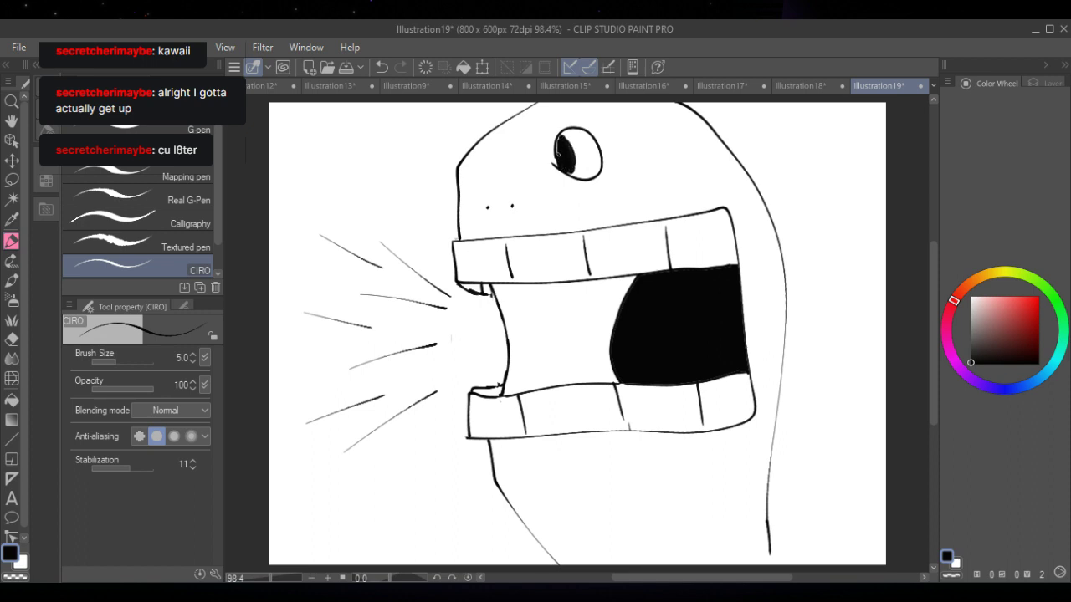
{"action": "left_click_drag", "start_coordinate": [559, 136], "coordinate": [566, 167]}
{"action": "left_click_drag", "start_coordinate": [713, 198], "coordinate": [742, 223]}
{"action": "left_click_drag", "start_coordinate": [761, 396], "coordinate": [754, 441]}
- Outline the upper and lower lips along the teeth rows, and erase the neck line crossing the lower lip with the Hard eraser
{"action": "left_click_drag", "start_coordinate": [456, 229], "coordinate": [720, 209]}
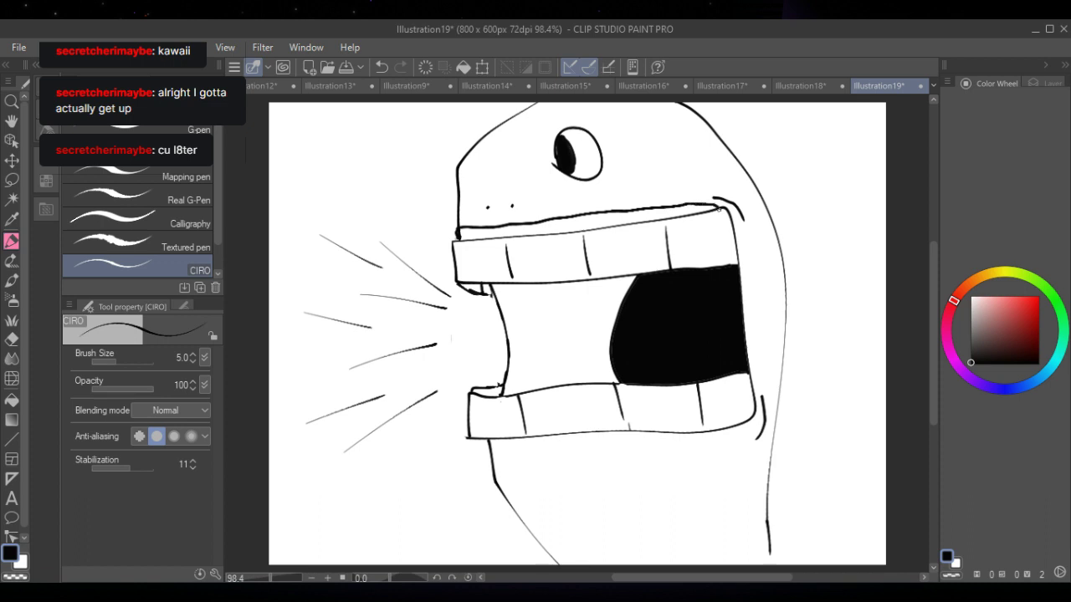
{"action": "mouse_move", "coordinate": [468, 437]}
{"action": "left_mouse_down"}
{"action": "mouse_move", "coordinate": [510, 454]}
{"action": "mouse_move", "coordinate": [615, 442]}
{"action": "left_mouse_up"}
{"action": "mouse_move", "coordinate": [757, 414]}
{"action": "left_mouse_down"}
{"action": "mouse_move", "coordinate": [673, 449]}
{"action": "mouse_move", "coordinate": [584, 444]}
{"action": "left_mouse_up"}
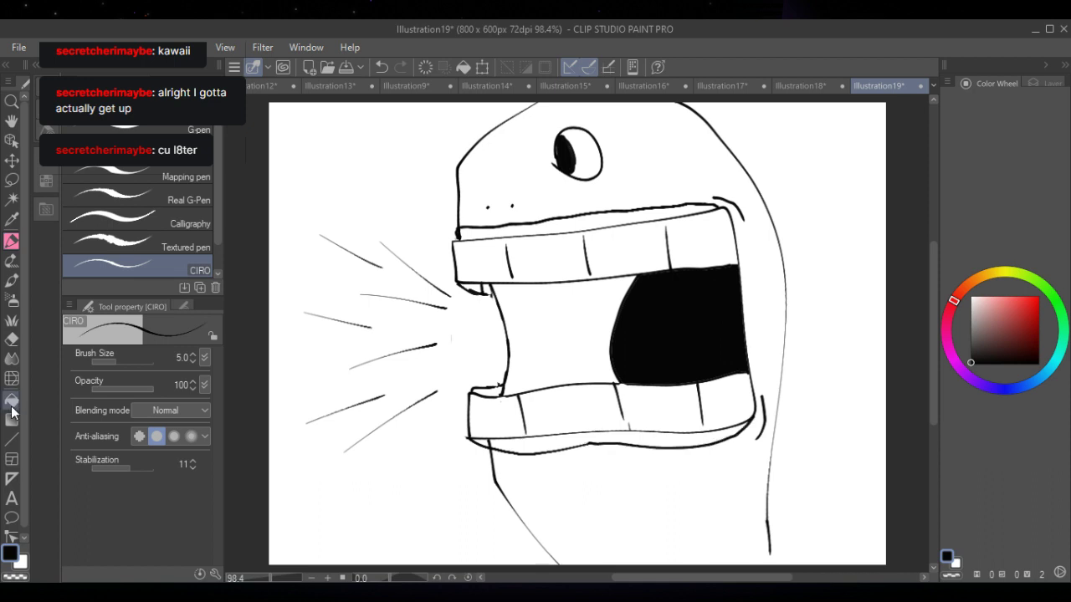
{"action": "left_click", "coordinate": [15, 343]}
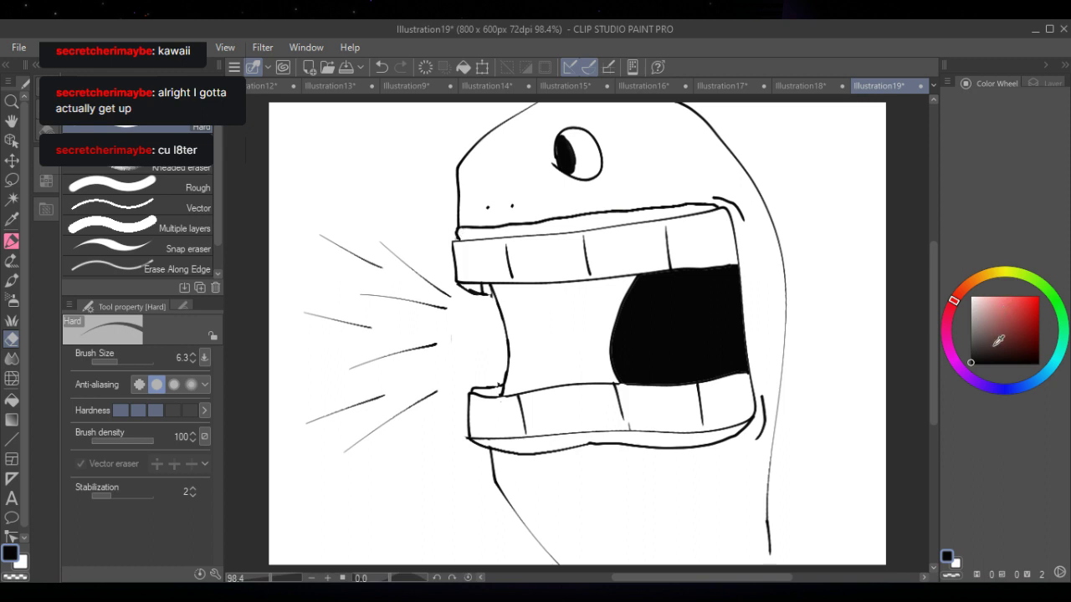
- Fill the upper and lower lips with dark red (H 0, S 100, V 55)
{"action": "mouse_move", "coordinate": [1022, 316]}
{"action": "left_mouse_down"}
{"action": "mouse_move", "coordinate": [1030, 308]}
{"action": "mouse_move", "coordinate": [1042, 321]}
{"action": "left_mouse_up"}
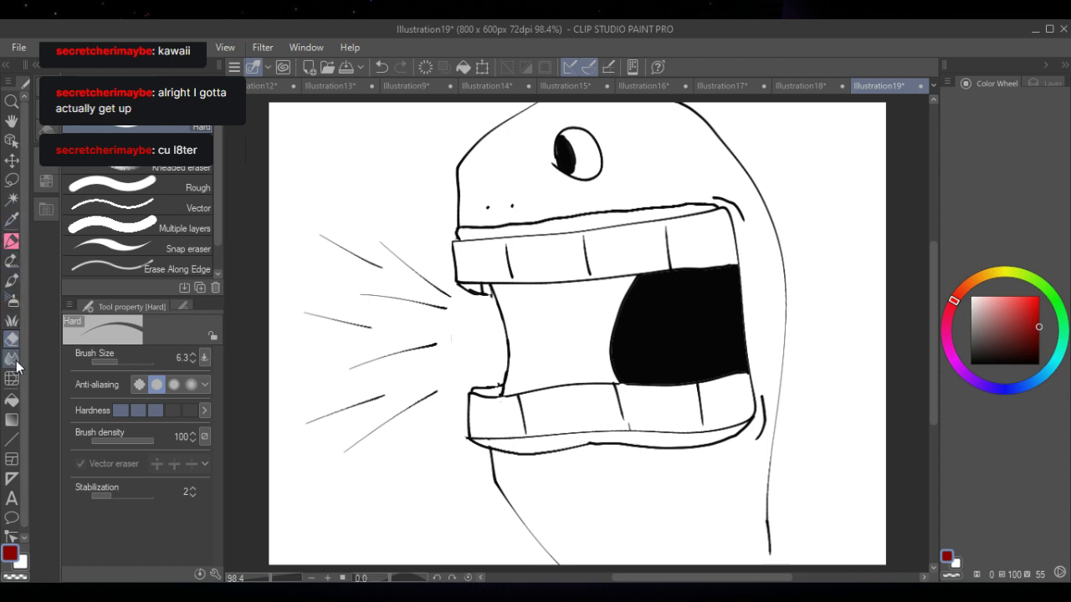
{"action": "left_click", "coordinate": [12, 403]}
{"action": "left_click", "coordinate": [660, 213]}
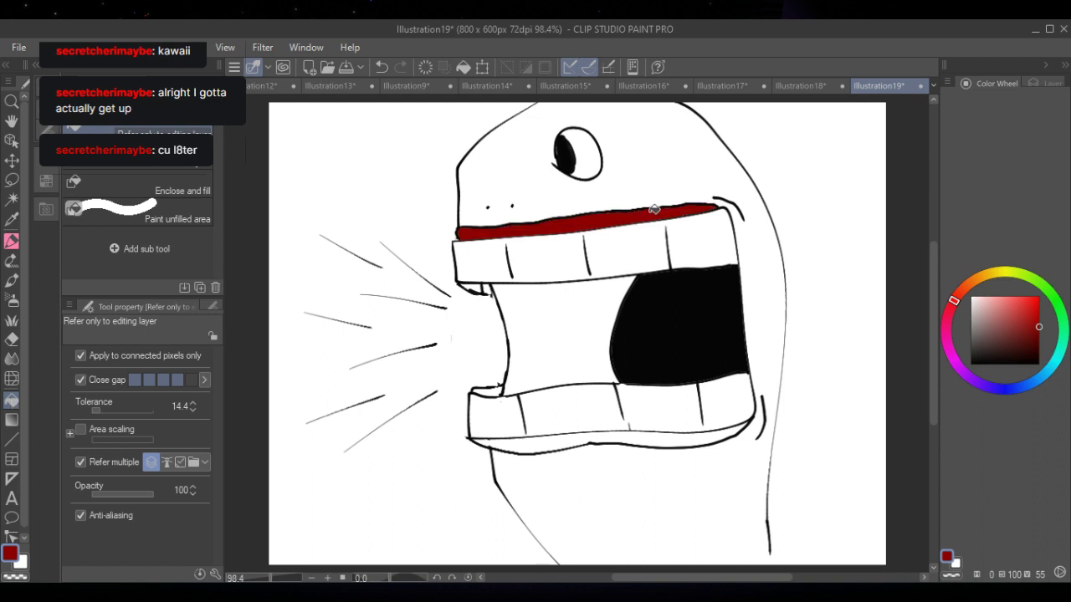
{"action": "left_click", "coordinate": [568, 433]}
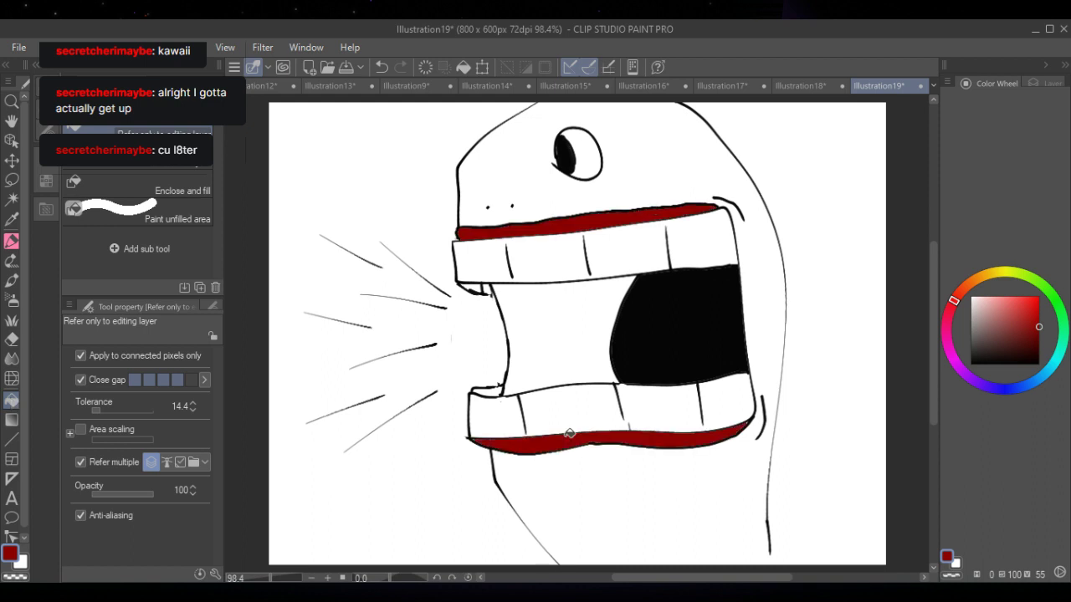
- Fill the space between the teeth rows in front of the black throat with very dark red (H 0, S 95, V 21)
{"action": "left_click", "coordinate": [1036, 335]}
{"action": "left_click", "coordinate": [583, 296]}
{"action": "left_click", "coordinate": [1036, 350]}
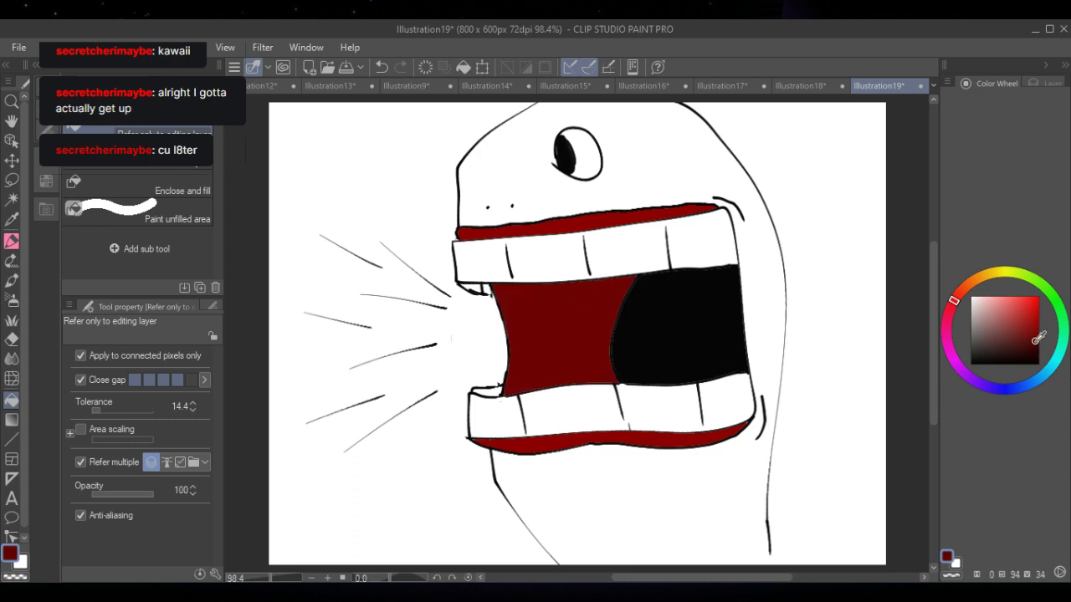
{"action": "left_click", "coordinate": [580, 311]}
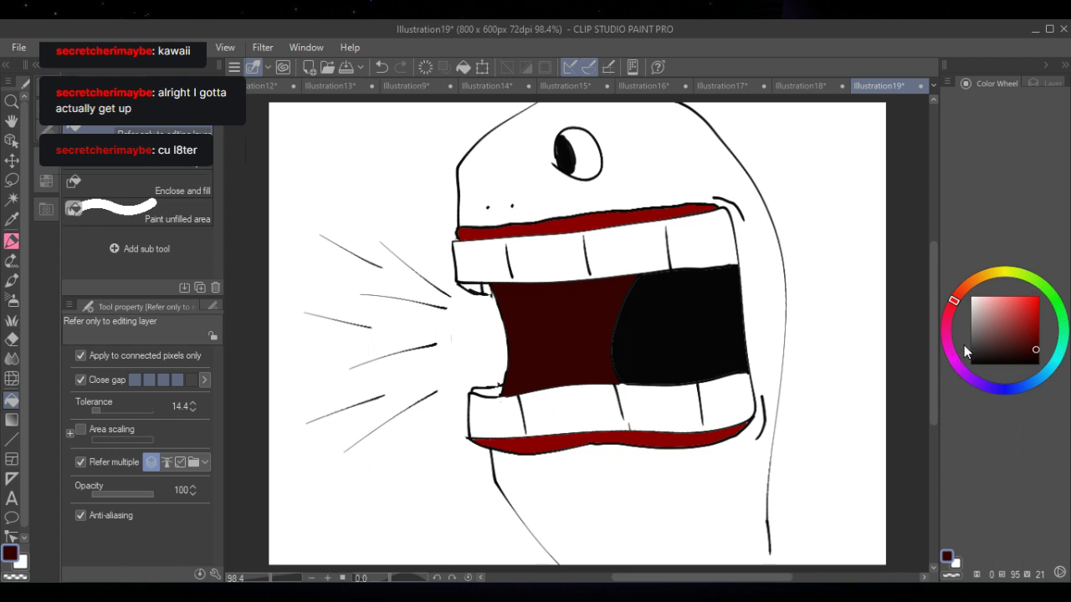
- Draw an ochre (H 41, S 74, V 65) iris edge along the black pupil with the CIRO pen
{"action": "left_click", "coordinate": [986, 276]}
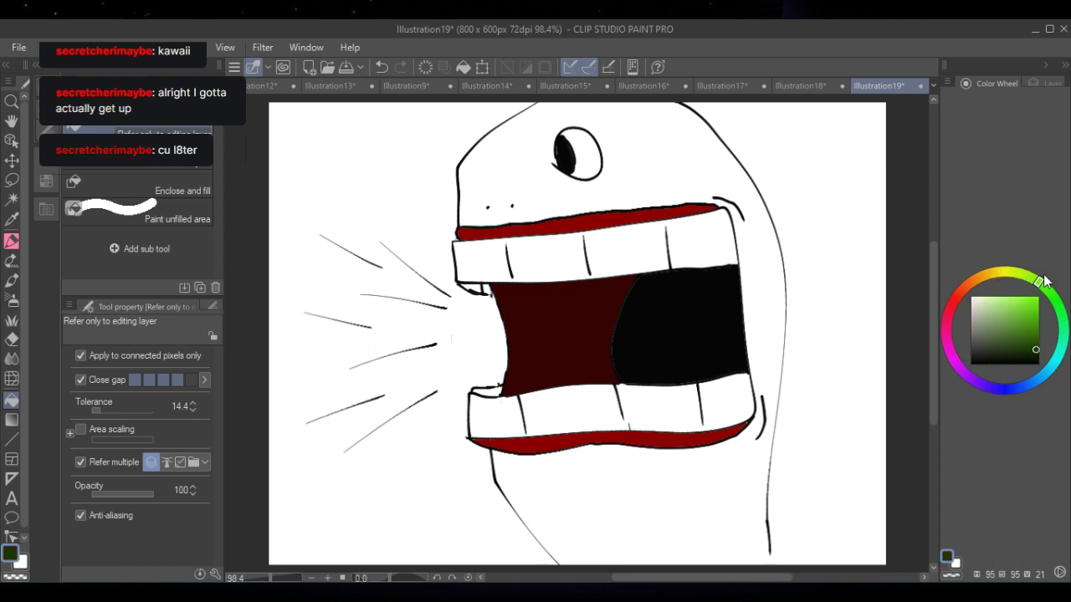
{"action": "left_click_drag", "start_coordinate": [1023, 273], "coordinate": [988, 277]}
{"action": "left_click_drag", "start_coordinate": [1027, 308], "coordinate": [1022, 318]}
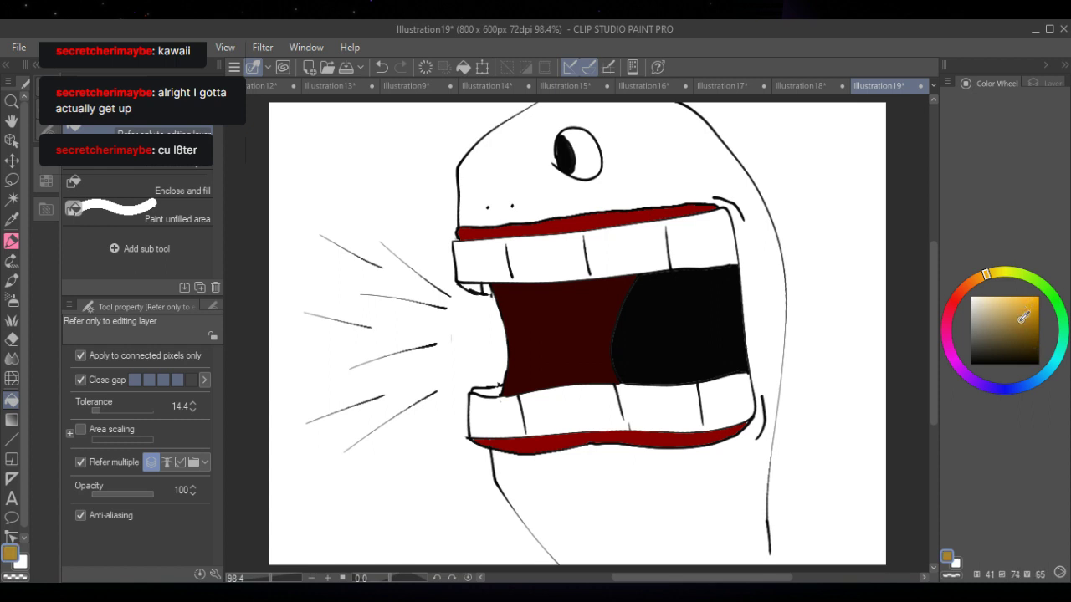
{"action": "left_click", "coordinate": [12, 240]}
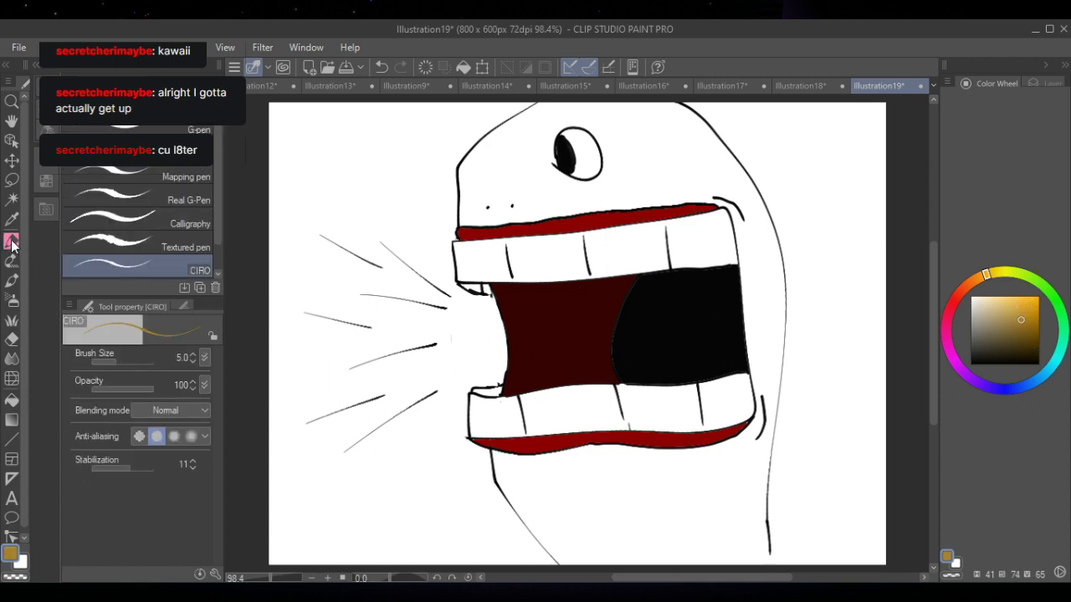
{"action": "left_click_drag", "start_coordinate": [559, 130], "coordinate": [570, 177]}
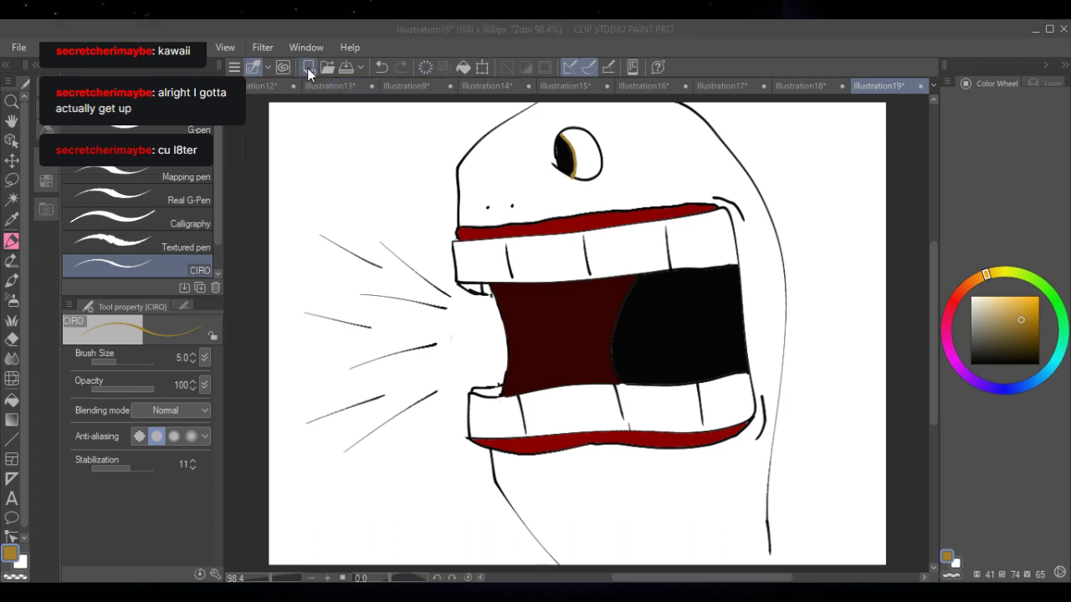
- Create a new 800 x 600 px illustration with black as the drawing colour, and show its layers
{"action": "key", "text": "Return"}
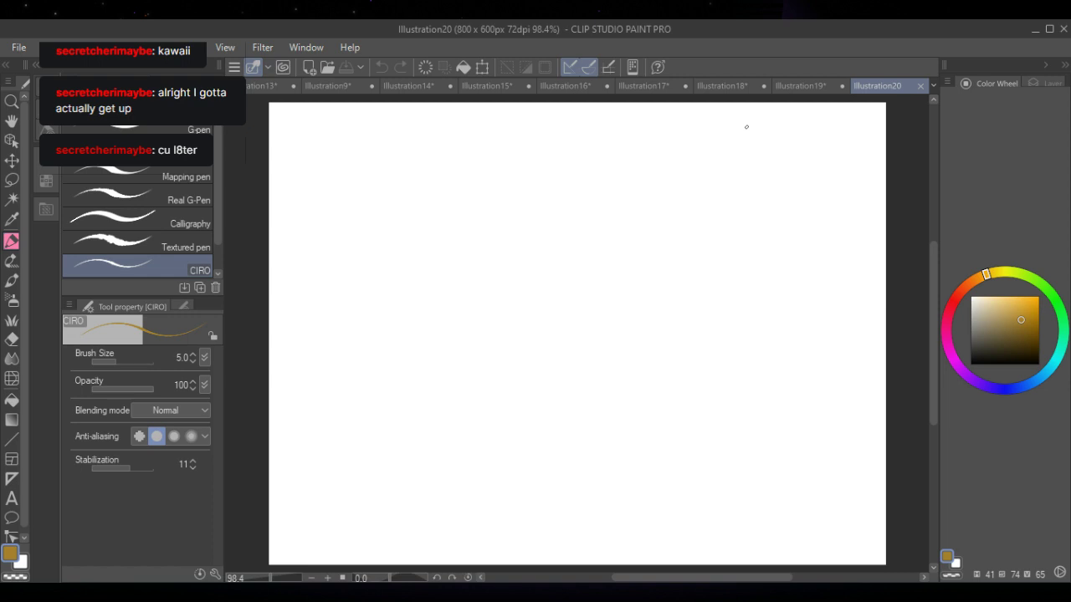
{"action": "key", "text": "d"}
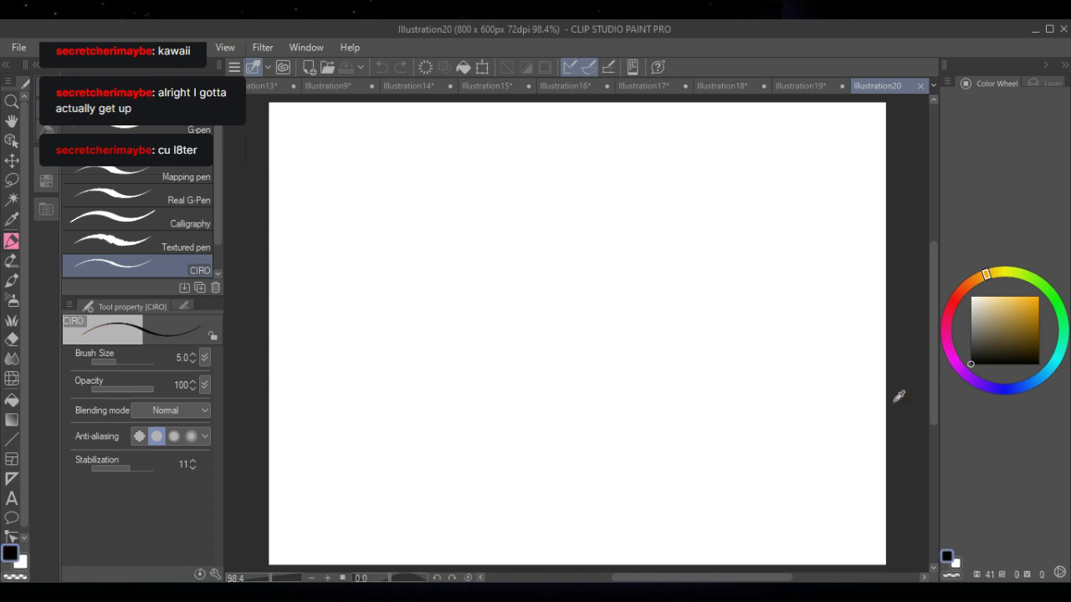
{"action": "left_click", "coordinate": [1049, 84]}
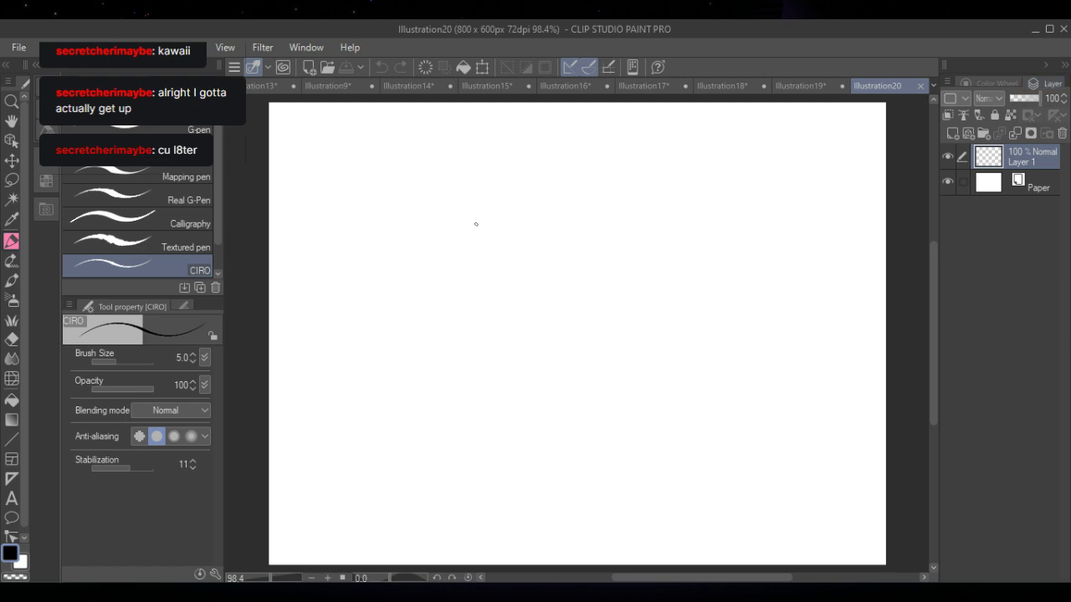
{"action": "left_click_drag", "start_coordinate": [476, 224], "coordinate": [704, 217]}
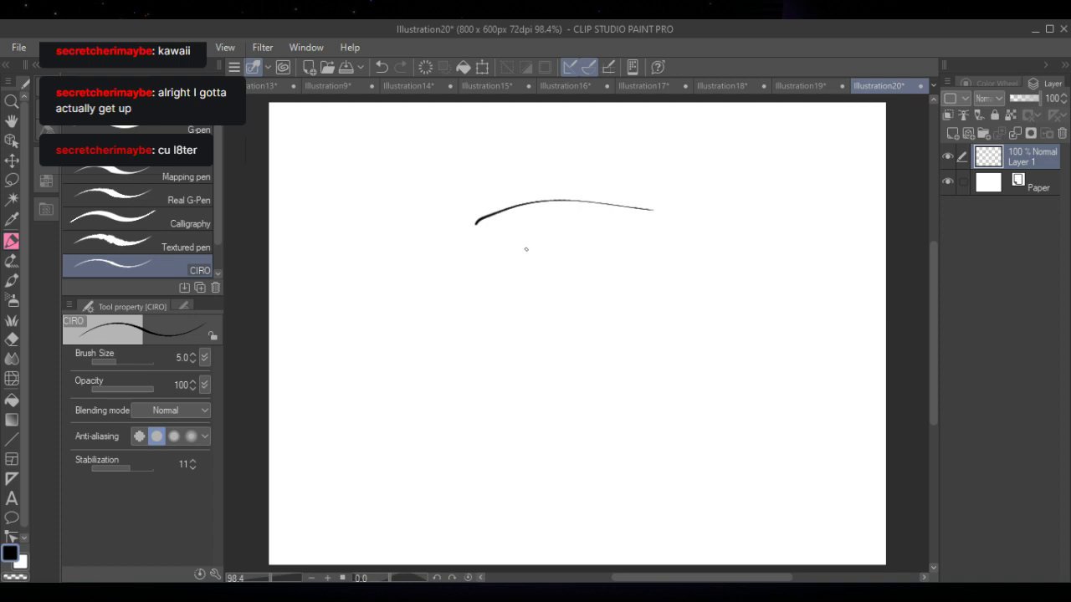
{"action": "left_click_drag", "start_coordinate": [517, 236], "coordinate": [531, 291]}
{"action": "left_click_drag", "start_coordinate": [625, 234], "coordinate": [634, 281]}
{"action": "left_click_drag", "start_coordinate": [518, 237], "coordinate": [532, 288]}
{"action": "mouse_move", "coordinate": [625, 235]}
{"action": "left_mouse_down"}
{"action": "mouse_move", "coordinate": [638, 239]}
{"action": "mouse_move", "coordinate": [646, 281]}
{"action": "left_mouse_up"}
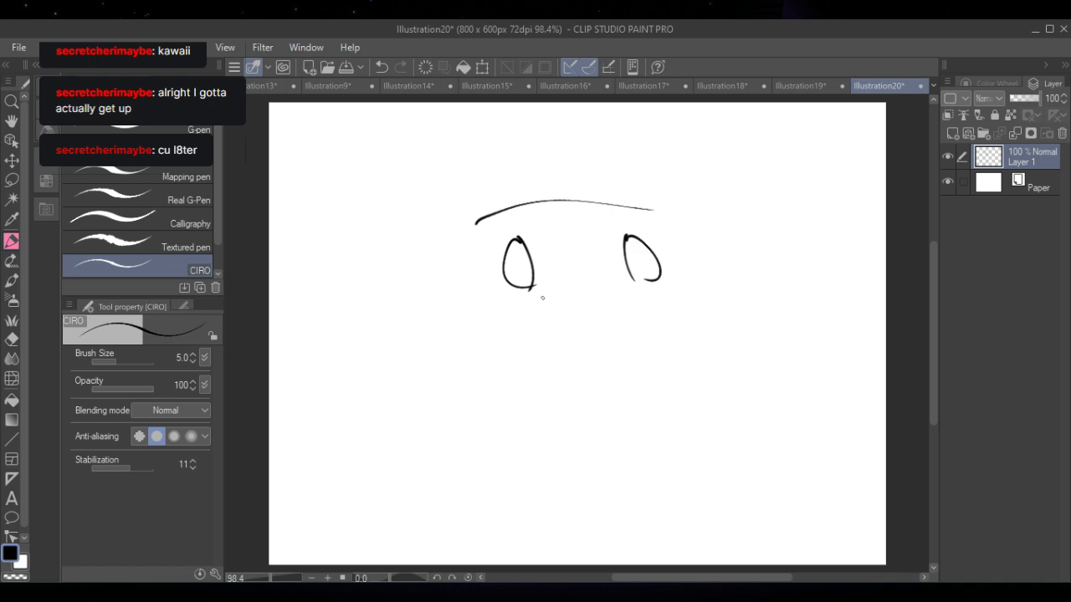
{"action": "left_click_drag", "start_coordinate": [541, 296], "coordinate": [556, 337]}
{"action": "left_click_drag", "start_coordinate": [624, 288], "coordinate": [620, 321]}
{"action": "mouse_move", "coordinate": [549, 294]}
{"action": "left_mouse_down"}
{"action": "mouse_move", "coordinate": [611, 338]}
{"action": "mouse_move", "coordinate": [612, 335]}
{"action": "left_mouse_up"}
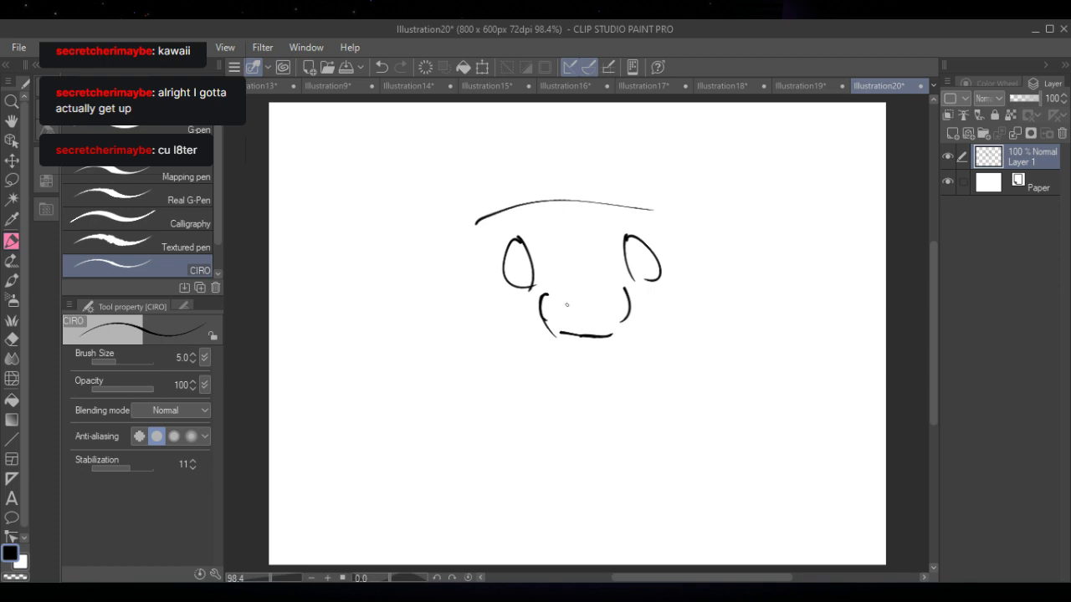
{"action": "mouse_move", "coordinate": [566, 308]}
{"action": "left_mouse_down"}
{"action": "mouse_move", "coordinate": [569, 323]}
{"action": "mouse_move", "coordinate": [594, 324]}
{"action": "mouse_move", "coordinate": [601, 307]}
{"action": "left_mouse_up"}
{"action": "mouse_move", "coordinate": [466, 332]}
{"action": "left_mouse_down"}
{"action": "mouse_move", "coordinate": [473, 375]}
{"action": "mouse_move", "coordinate": [537, 402]}
{"action": "left_mouse_up"}
{"action": "left_click_drag", "start_coordinate": [670, 307], "coordinate": [642, 390]}
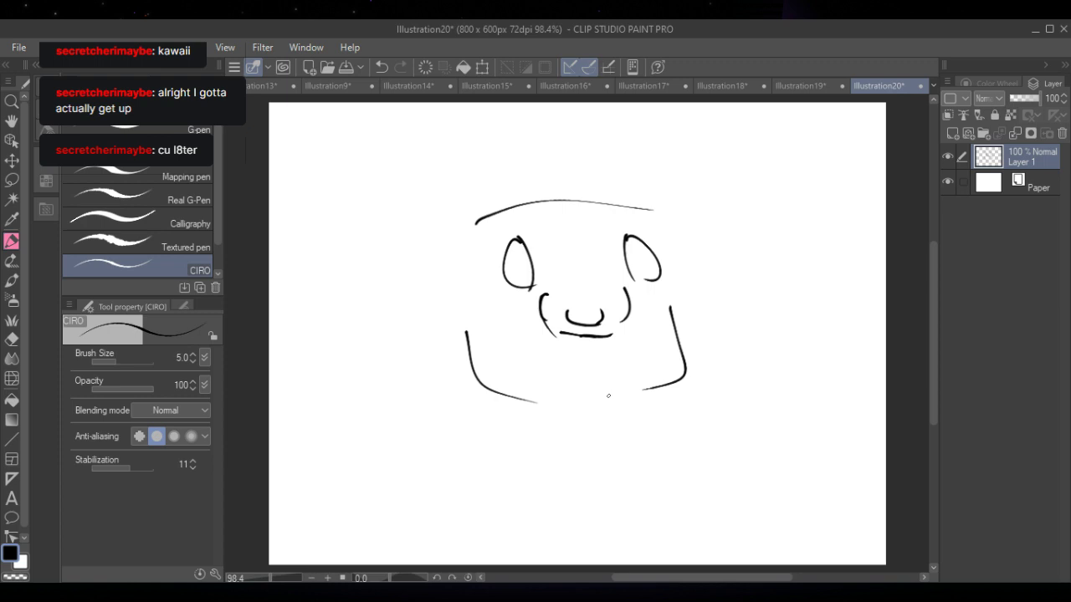
{"action": "left_click_drag", "start_coordinate": [517, 343], "coordinate": [652, 340]}
{"action": "left_click", "coordinate": [382, 67]}
{"action": "left_click", "coordinate": [381, 67]}
{"action": "left_click", "coordinate": [382, 66]}
{"action": "left_click", "coordinate": [381, 66]}
{"action": "left_click", "coordinate": [382, 67]}
{"action": "left_click", "coordinate": [381, 67]}
{"action": "left_click", "coordinate": [381, 67]}
{"action": "left_click", "coordinate": [381, 67]}
{"action": "left_click", "coordinate": [381, 67]}
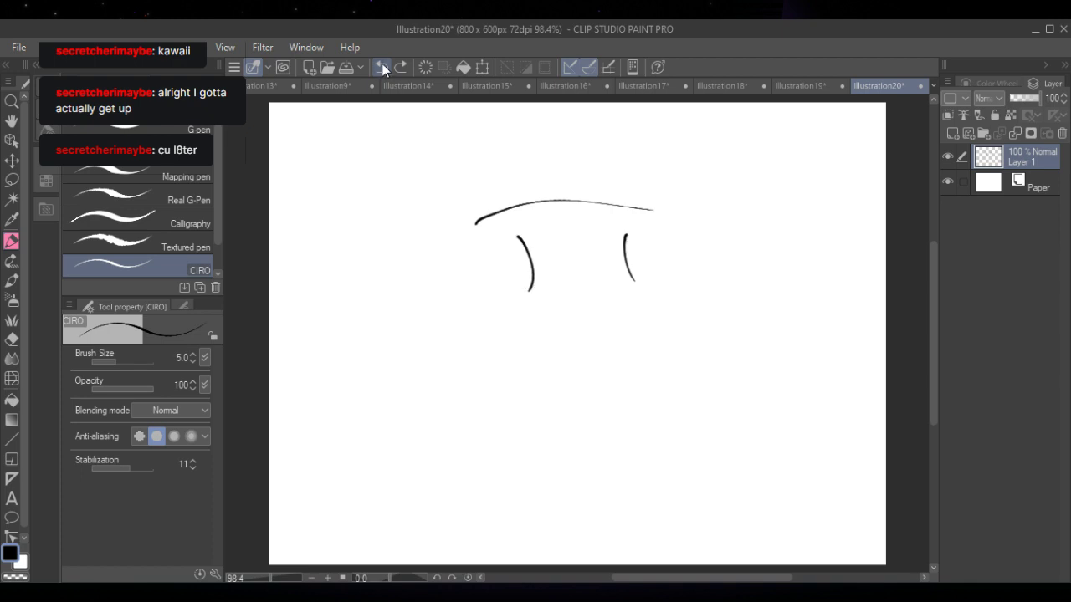
{"action": "left_click", "coordinate": [382, 67]}
{"action": "left_click", "coordinate": [382, 67]}
{"action": "left_click", "coordinate": [382, 67]}
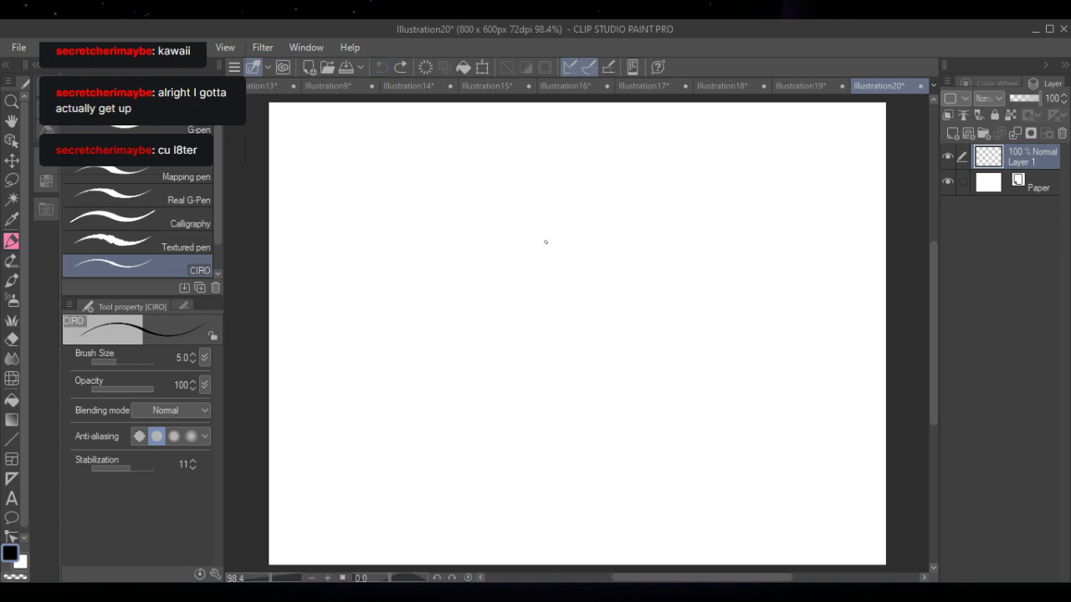
- Draw two curves bowing toward each other in the upper middle of the canvas, with a round eye outside each
{"action": "mouse_move", "coordinate": [538, 226]}
{"action": "left_mouse_down"}
{"action": "mouse_move", "coordinate": [555, 242]}
{"action": "mouse_move", "coordinate": [542, 281]}
{"action": "left_mouse_up"}
{"action": "mouse_move", "coordinate": [613, 226]}
{"action": "left_mouse_down"}
{"action": "mouse_move", "coordinate": [595, 259]}
{"action": "mouse_move", "coordinate": [605, 276]}
{"action": "left_mouse_up"}
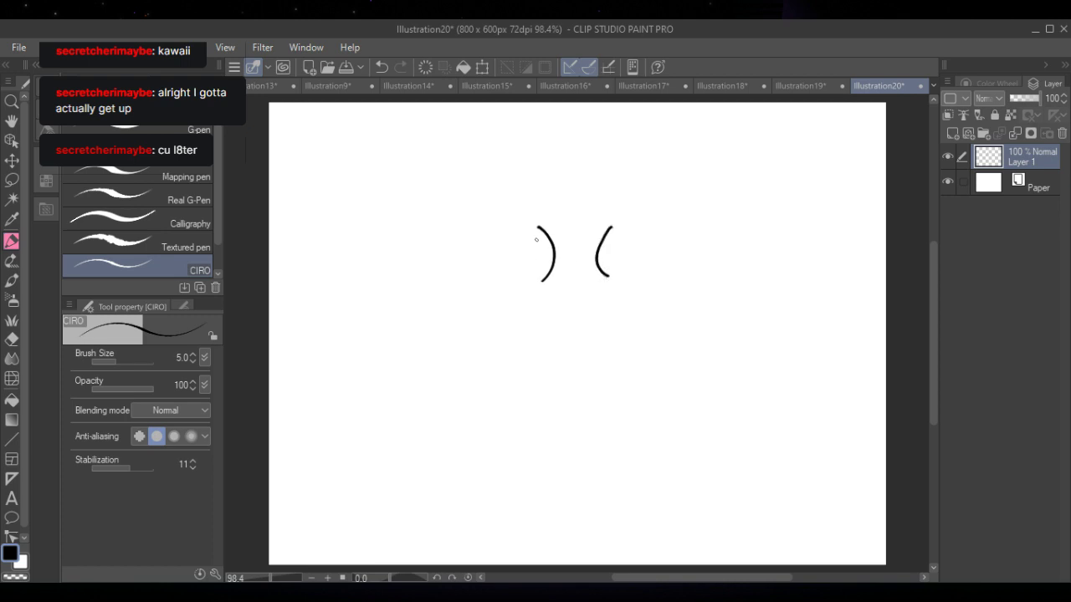
{"action": "mouse_move", "coordinate": [540, 236]}
{"action": "left_mouse_down"}
{"action": "mouse_move", "coordinate": [513, 252]}
{"action": "mouse_move", "coordinate": [546, 252]}
{"action": "mouse_move", "coordinate": [542, 238]}
{"action": "left_mouse_up"}
{"action": "mouse_move", "coordinate": [623, 237]}
{"action": "left_mouse_down"}
{"action": "mouse_move", "coordinate": [611, 243]}
{"action": "mouse_move", "coordinate": [625, 265]}
{"action": "mouse_move", "coordinate": [625, 239]}
{"action": "left_mouse_up"}
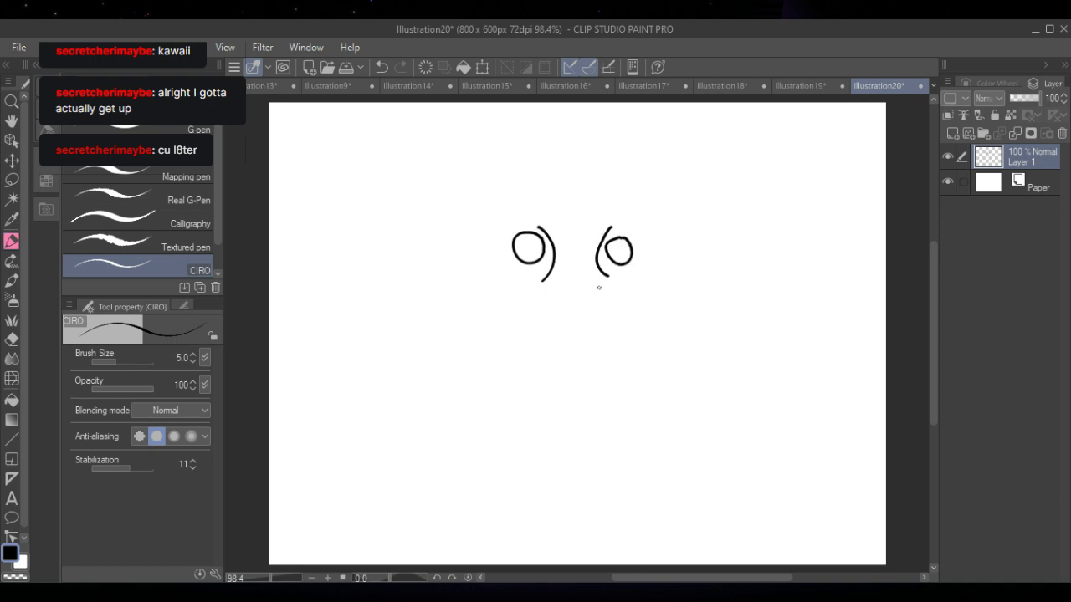
- Draw a small nose with bridge lines between the eyes, plus curved cheek creases and a short mouth line below it
{"action": "left_click_drag", "start_coordinate": [545, 288], "coordinate": [550, 309]}
{"action": "mouse_move", "coordinate": [610, 283]}
{"action": "left_mouse_down"}
{"action": "mouse_move", "coordinate": [617, 296]}
{"action": "mouse_move", "coordinate": [598, 312]}
{"action": "left_mouse_up"}
{"action": "left_click_drag", "start_coordinate": [569, 281], "coordinate": [582, 280]}
{"action": "mouse_move", "coordinate": [569, 281]}
{"action": "left_mouse_down"}
{"action": "mouse_move", "coordinate": [589, 297]}
{"action": "mouse_move", "coordinate": [589, 284]}
{"action": "mouse_move", "coordinate": [571, 291]}
{"action": "mouse_move", "coordinate": [592, 283]}
{"action": "left_mouse_up"}
{"action": "key", "text": "ctrl+z"}
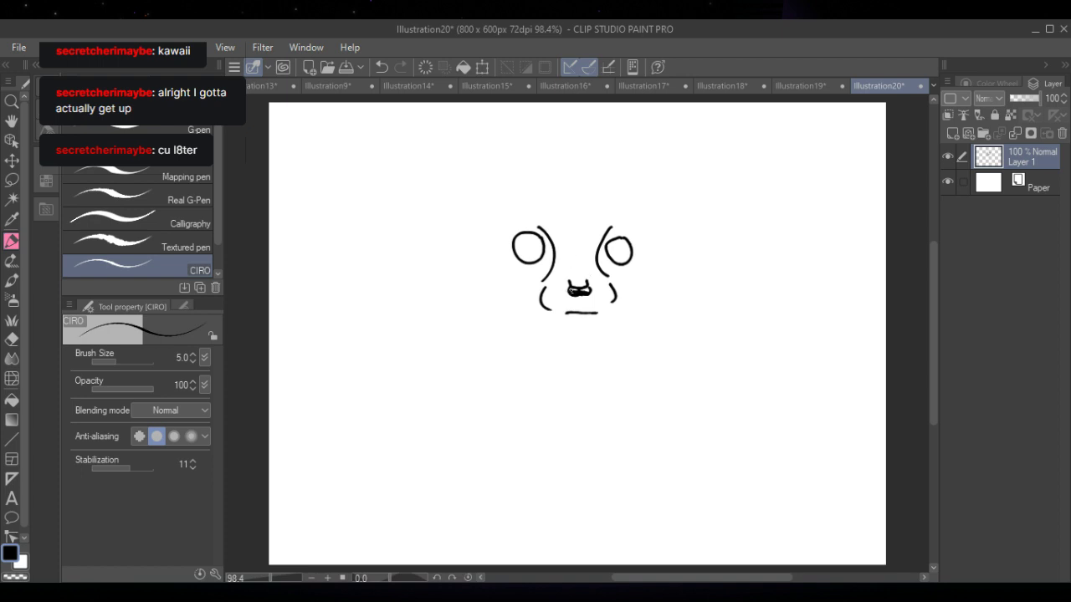
{"action": "mouse_move", "coordinate": [573, 294]}
{"action": "left_mouse_down"}
{"action": "mouse_move", "coordinate": [565, 285]}
{"action": "mouse_move", "coordinate": [592, 279]}
{"action": "mouse_move", "coordinate": [585, 260]}
{"action": "mouse_move", "coordinate": [568, 266]}
{"action": "left_mouse_up"}
{"action": "mouse_move", "coordinate": [566, 284]}
{"action": "left_mouse_down"}
{"action": "mouse_move", "coordinate": [567, 261]}
{"action": "mouse_move", "coordinate": [587, 265]}
{"action": "left_mouse_up"}
- Draw upper eyelid lines over both eyes, and clean up the stray line ends and nose interior with the Hard eraser
{"action": "mouse_move", "coordinate": [526, 239]}
{"action": "left_mouse_down"}
{"action": "mouse_move", "coordinate": [520, 228]}
{"action": "mouse_move", "coordinate": [549, 227]}
{"action": "left_mouse_up"}
{"action": "mouse_move", "coordinate": [627, 239]}
{"action": "left_mouse_down"}
{"action": "mouse_move", "coordinate": [616, 230]}
{"action": "mouse_move", "coordinate": [602, 241]}
{"action": "left_mouse_up"}
{"action": "left_click", "coordinate": [12, 340]}
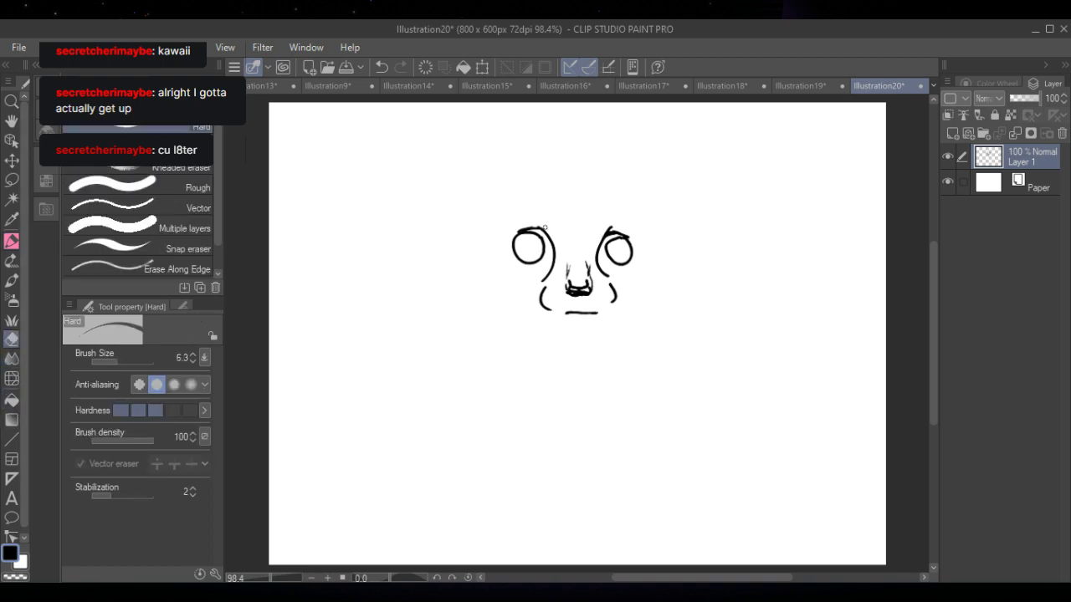
{"action": "left_click_drag", "start_coordinate": [617, 225], "coordinate": [601, 237]}
{"action": "left_click_drag", "start_coordinate": [579, 288], "coordinate": [584, 297]}
- Extend the short mouth line and draw a wide upward-curving smile line beneath it with the CIRO pen
{"action": "left_click", "coordinate": [13, 242]}
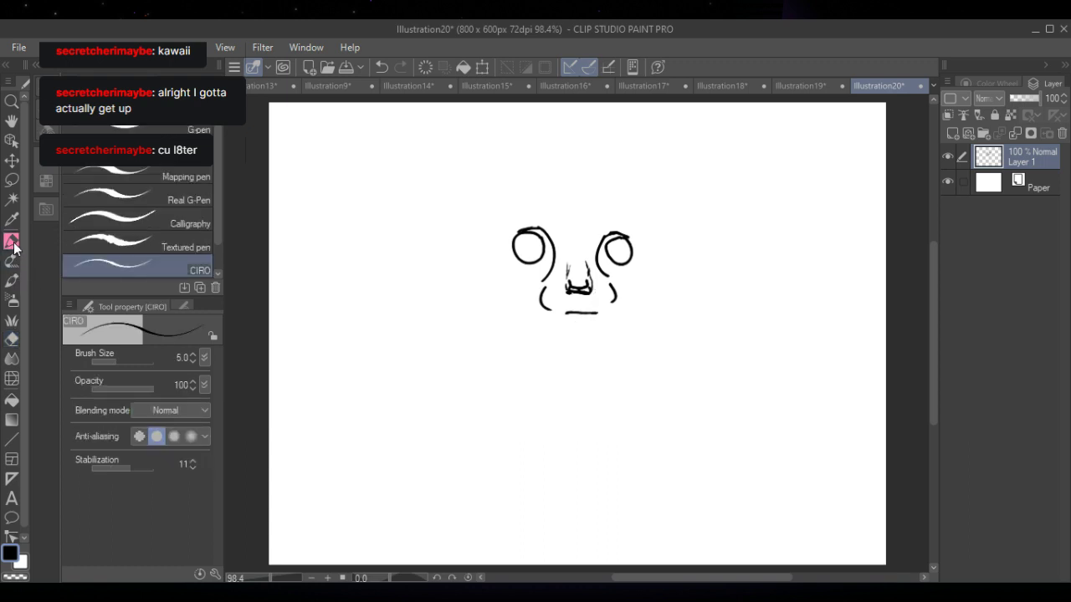
{"action": "left_click_drag", "start_coordinate": [557, 309], "coordinate": [602, 311]}
{"action": "mouse_move", "coordinate": [517, 298]}
{"action": "left_mouse_down"}
{"action": "mouse_move", "coordinate": [536, 321]}
{"action": "mouse_move", "coordinate": [586, 327]}
{"action": "mouse_move", "coordinate": [632, 318]}
{"action": "mouse_move", "coordinate": [641, 297]}
{"action": "left_mouse_up"}
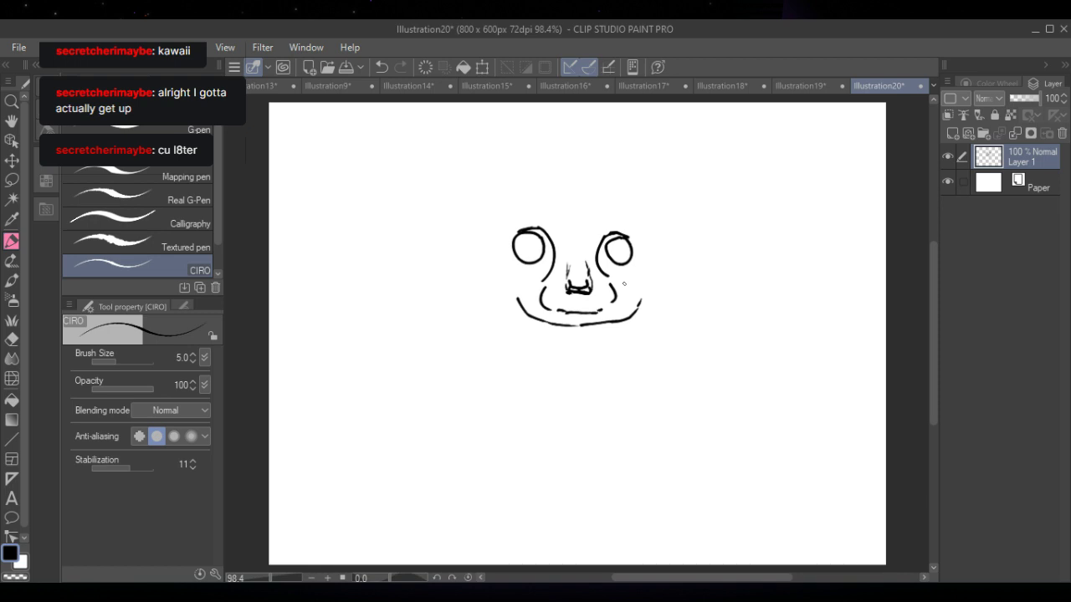
- Lasso each eye with its surrounding curve and move both slightly inward toward the nose, raising the right one a little
{"action": "key", "text": "m"}
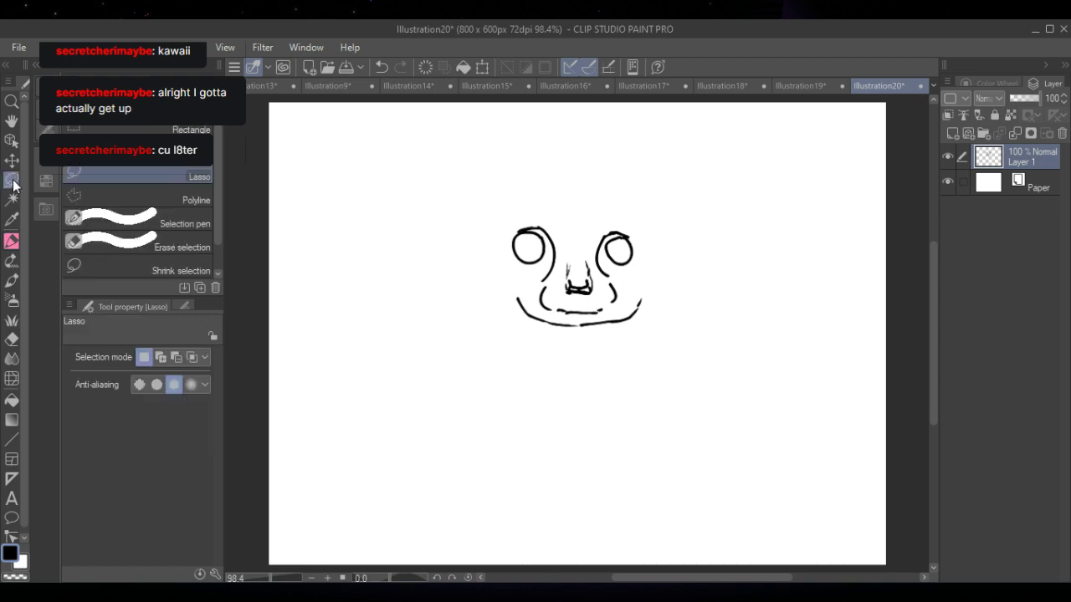
{"action": "mouse_move", "coordinate": [569, 239]}
{"action": "left_mouse_down"}
{"action": "mouse_move", "coordinate": [512, 255]}
{"action": "mouse_move", "coordinate": [547, 281]}
{"action": "mouse_move", "coordinate": [568, 232]}
{"action": "mouse_move", "coordinate": [563, 255]}
{"action": "left_mouse_up"}
{"action": "left_click", "coordinate": [594, 309]}
{"action": "left_click", "coordinate": [503, 308]}
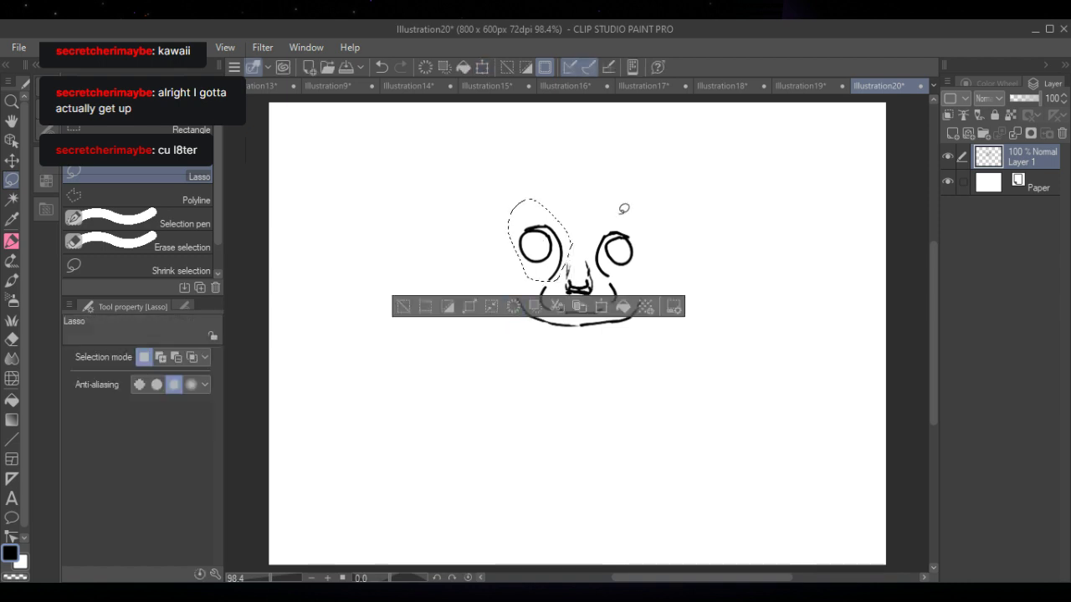
{"action": "mouse_move", "coordinate": [624, 208]}
{"action": "left_mouse_down"}
{"action": "mouse_move", "coordinate": [592, 240]}
{"action": "mouse_move", "coordinate": [608, 275]}
{"action": "mouse_move", "coordinate": [634, 263]}
{"action": "mouse_move", "coordinate": [642, 236]}
{"action": "mouse_move", "coordinate": [615, 209]}
{"action": "left_mouse_up"}
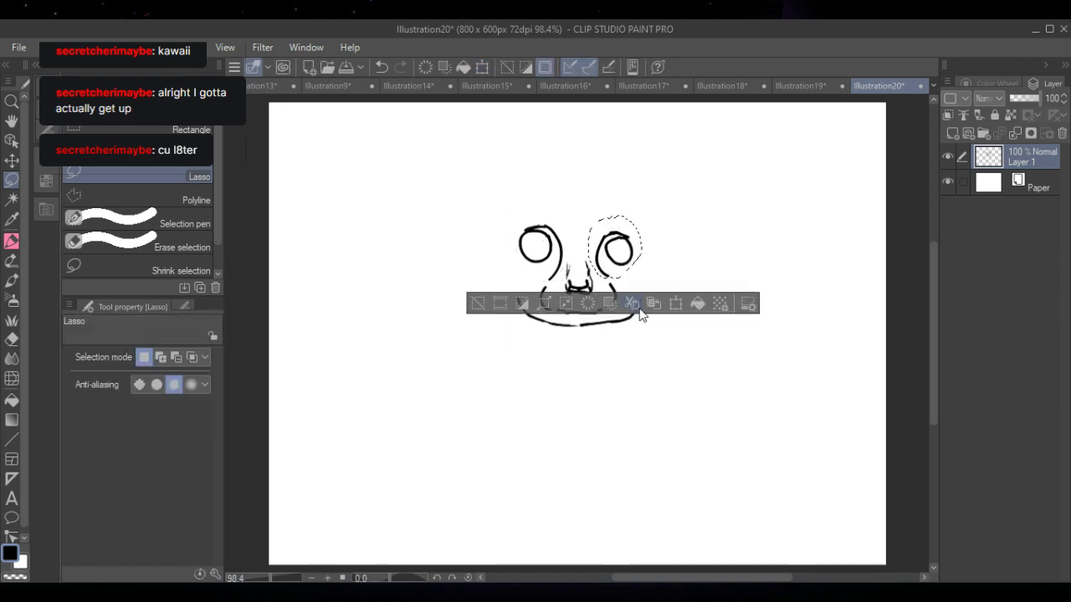
{"action": "left_click", "coordinate": [674, 304]}
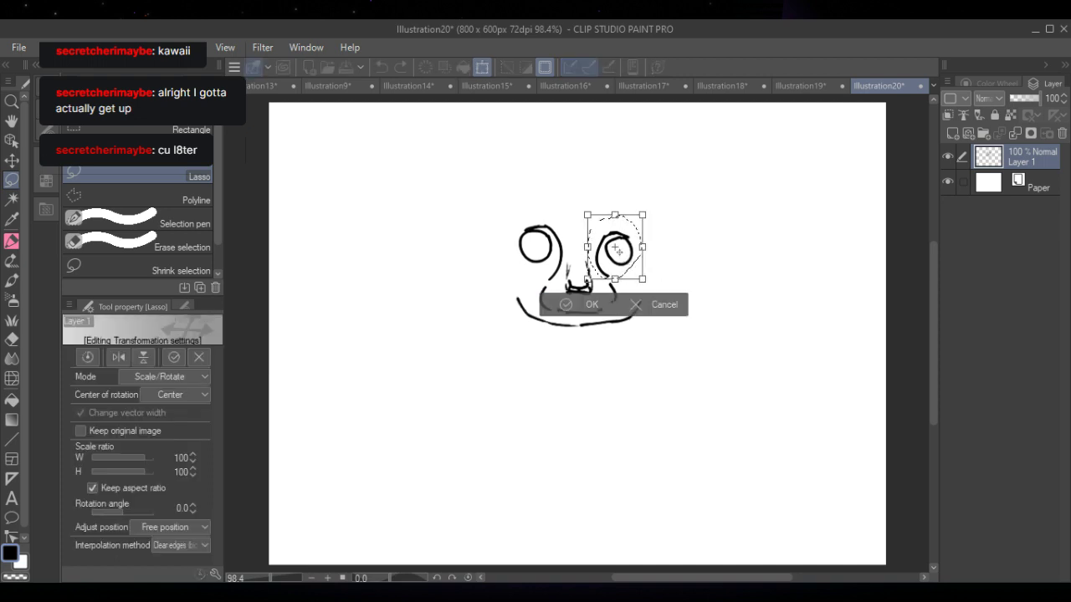
{"action": "left_click_drag", "start_coordinate": [620, 251], "coordinate": [615, 245]}
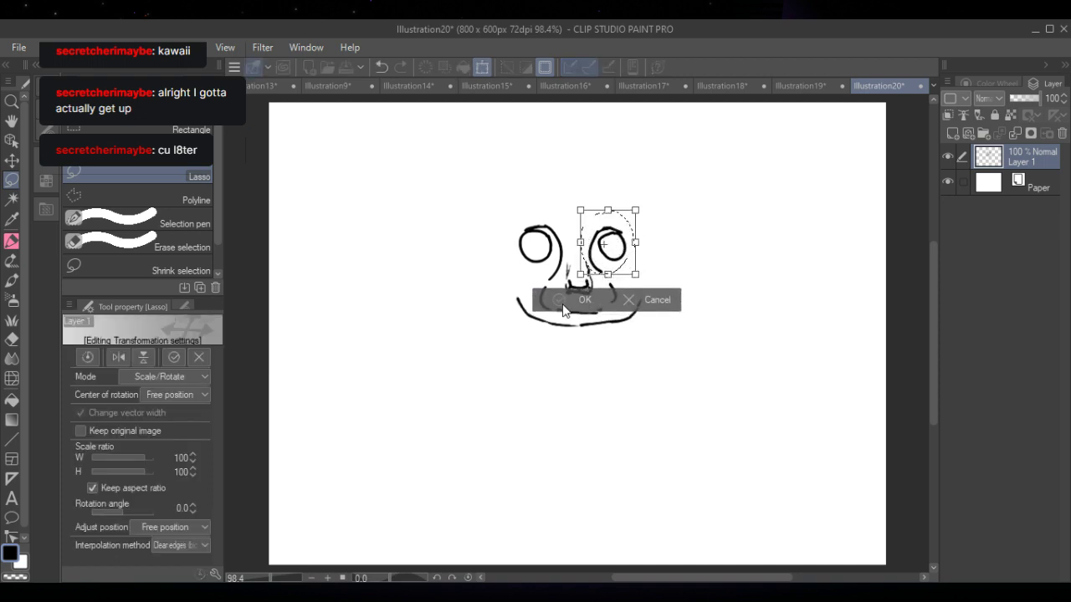
{"action": "left_click", "coordinate": [581, 300]}
{"action": "left_click", "coordinate": [480, 294]}
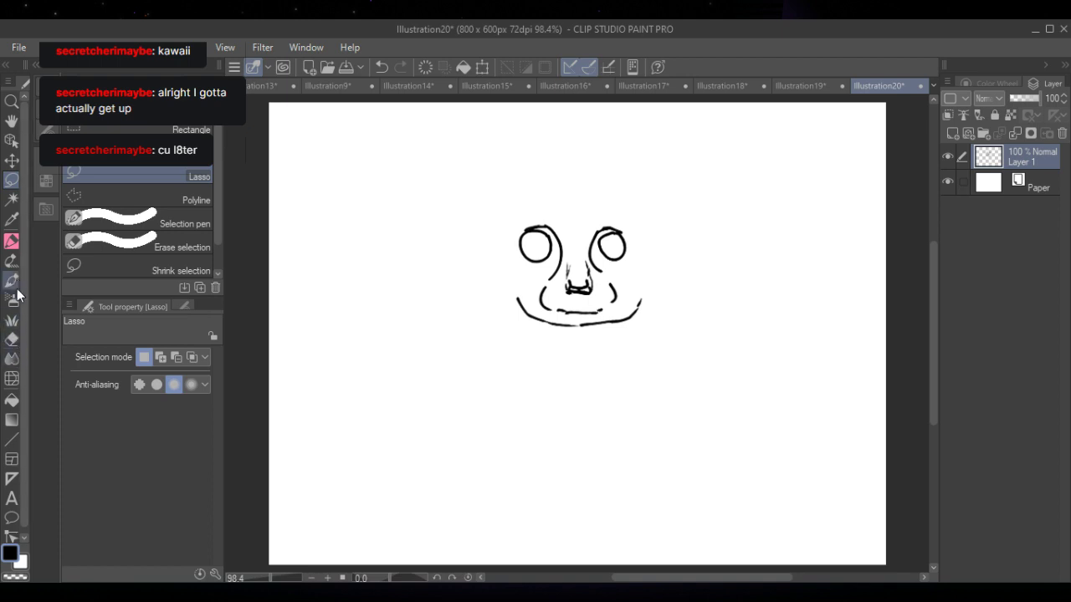
- Fill both round eyes with black
{"action": "left_click", "coordinate": [13, 403]}
{"action": "left_click", "coordinate": [535, 246]}
{"action": "left_click", "coordinate": [613, 244]}
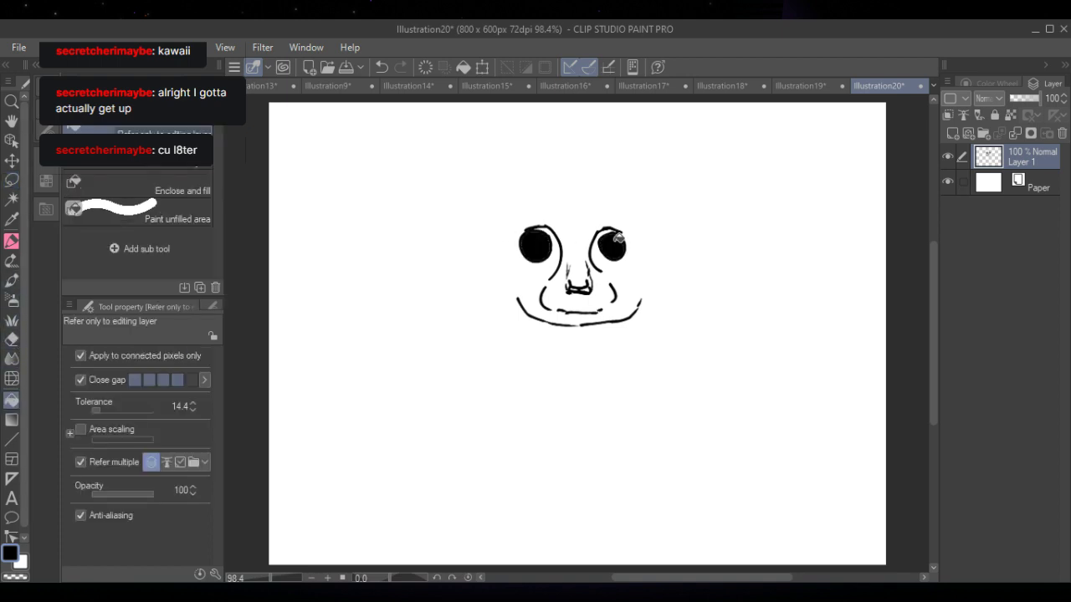
- Outline both cheeks, the lower left jaw and the top of the head around the face with the CIRO pen
{"action": "left_click", "coordinate": [11, 243]}
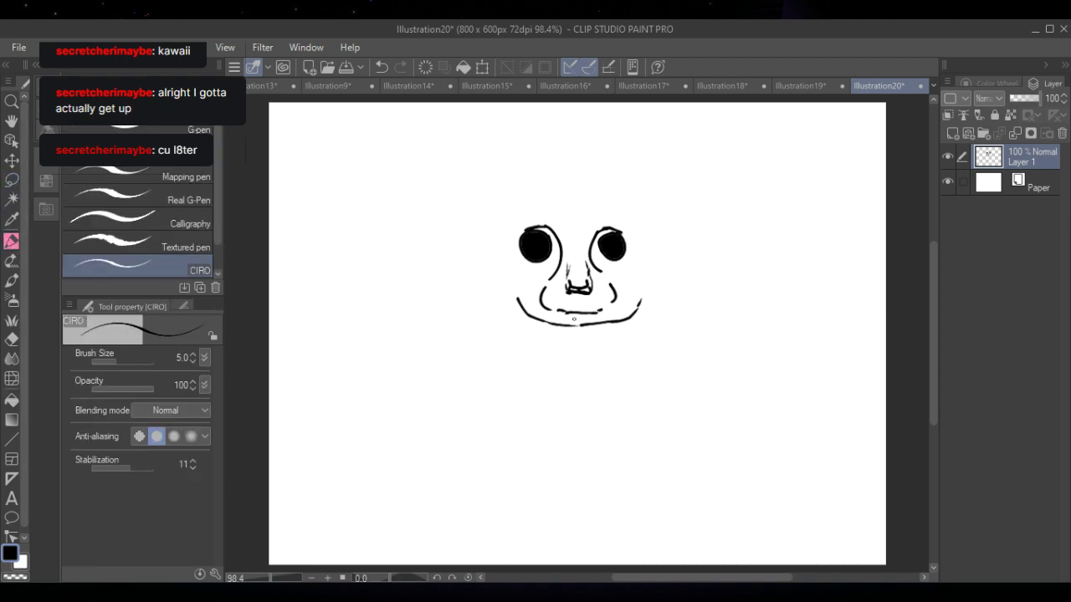
{"action": "mouse_move", "coordinate": [484, 271]}
{"action": "left_mouse_down"}
{"action": "mouse_move", "coordinate": [481, 306]}
{"action": "mouse_move", "coordinate": [537, 352]}
{"action": "left_mouse_up"}
{"action": "mouse_move", "coordinate": [655, 256]}
{"action": "left_mouse_down"}
{"action": "mouse_move", "coordinate": [674, 280]}
{"action": "mouse_move", "coordinate": [665, 331]}
{"action": "left_mouse_up"}
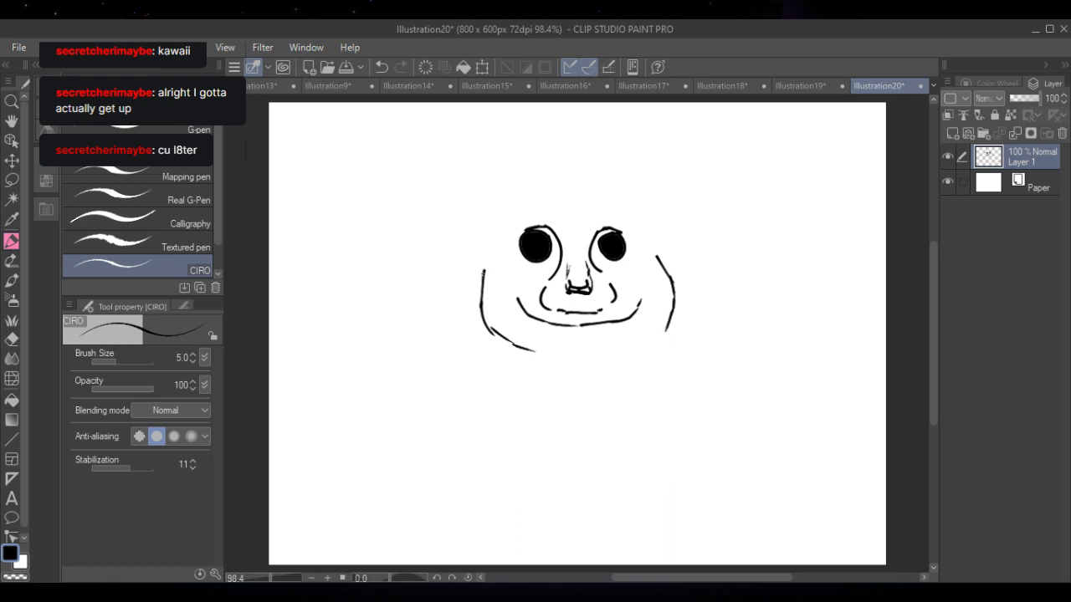
{"action": "left_click_drag", "start_coordinate": [483, 277], "coordinate": [483, 257]}
{"action": "mouse_move", "coordinate": [486, 220]}
{"action": "left_mouse_down"}
{"action": "mouse_move", "coordinate": [540, 197]}
{"action": "mouse_move", "coordinate": [610, 194]}
{"action": "mouse_move", "coordinate": [668, 226]}
{"action": "left_mouse_up"}
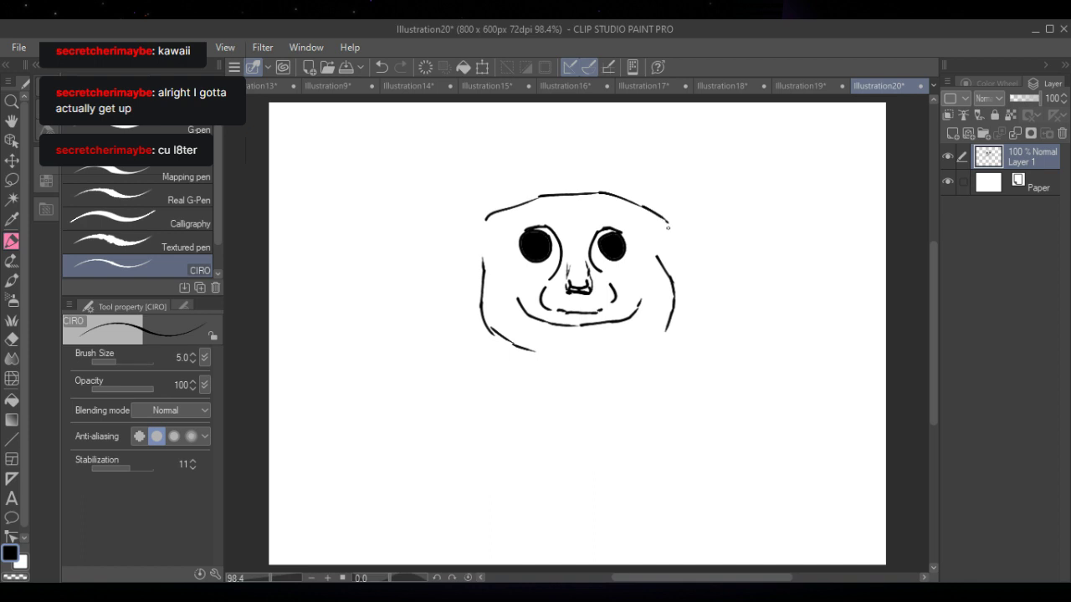
- Add short crease lines under the eyes and join the top of the head to the cheeks with side lines
{"action": "left_click_drag", "start_coordinate": [599, 250], "coordinate": [617, 264]}
{"action": "left_click_drag", "start_coordinate": [659, 236], "coordinate": [671, 273]}
{"action": "left_click_drag", "start_coordinate": [485, 268], "coordinate": [490, 212]}
{"action": "left_click_drag", "start_coordinate": [670, 223], "coordinate": [667, 273]}
{"action": "left_click_drag", "start_coordinate": [481, 229], "coordinate": [479, 284]}
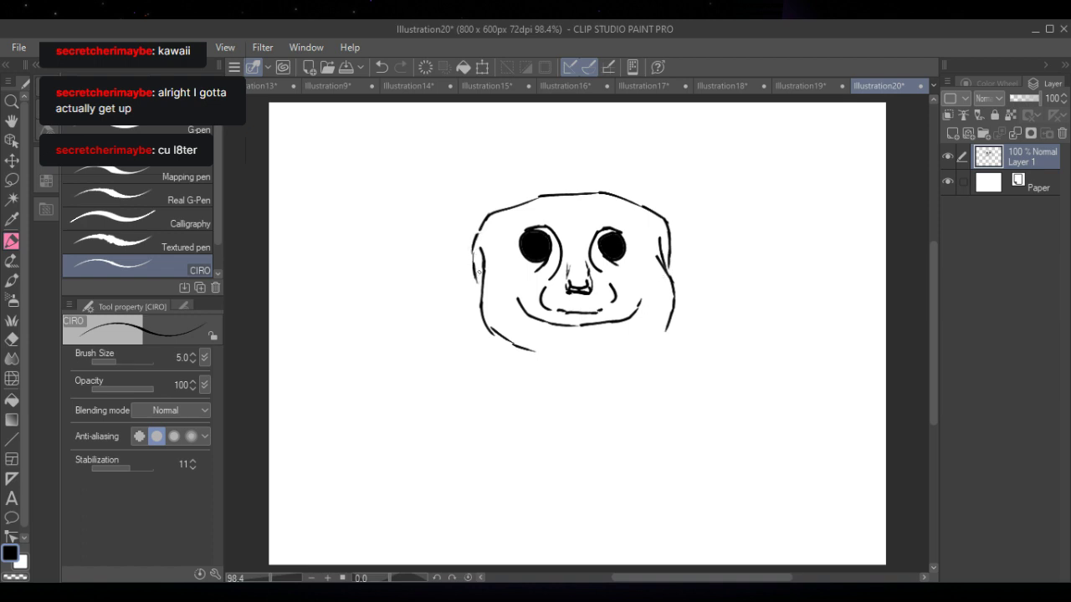
{"action": "mouse_move", "coordinate": [514, 213]}
{"action": "left_mouse_down"}
{"action": "mouse_move", "coordinate": [492, 244]}
{"action": "mouse_move", "coordinate": [496, 216]}
{"action": "mouse_move", "coordinate": [486, 230]}
{"action": "mouse_move", "coordinate": [480, 261]}
{"action": "mouse_move", "coordinate": [487, 250]}
{"action": "mouse_move", "coordinate": [497, 324]}
{"action": "mouse_move", "coordinate": [539, 354]}
{"action": "left_mouse_up"}
{"action": "left_click", "coordinate": [381, 69]}
{"action": "left_click", "coordinate": [381, 70]}
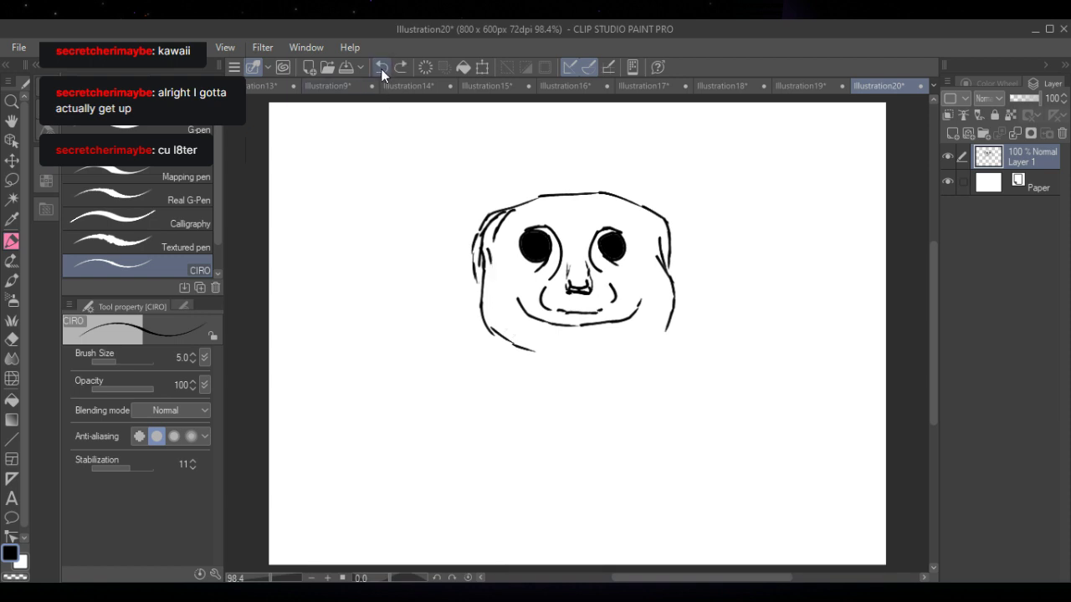
{"action": "left_click", "coordinate": [381, 70]}
{"action": "left_click", "coordinate": [383, 70]}
{"action": "left_click", "coordinate": [384, 70]}
{"action": "left_click", "coordinate": [385, 70]}
{"action": "left_click", "coordinate": [386, 72]}
- Lasso the left side outline of the head and shift it slightly inward toward the face
{"action": "left_click", "coordinate": [12, 180]}
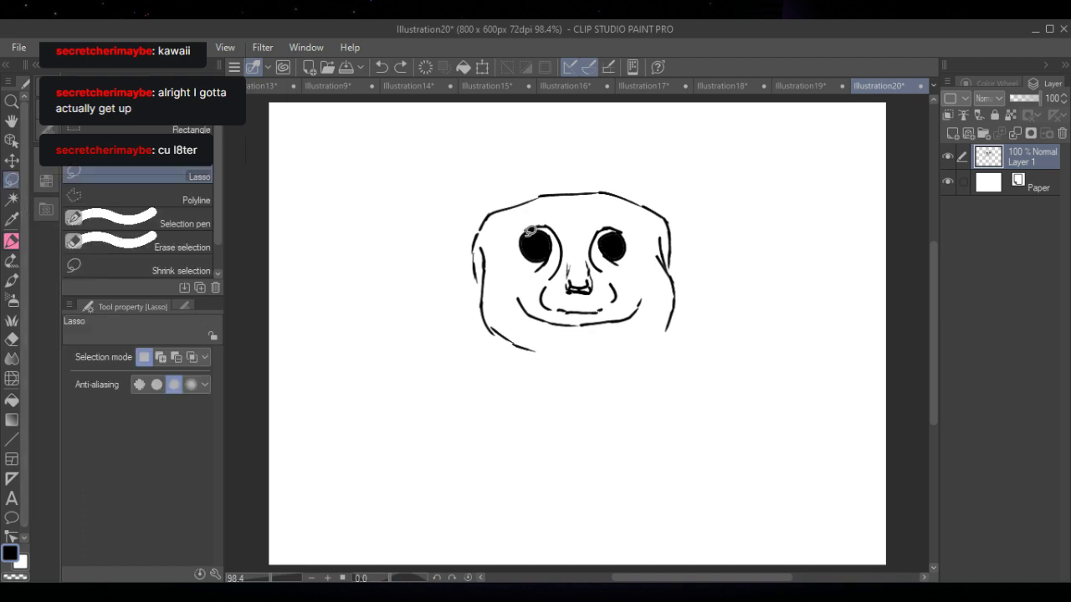
{"action": "mouse_move", "coordinate": [512, 226]}
{"action": "left_mouse_down"}
{"action": "mouse_move", "coordinate": [497, 171]}
{"action": "mouse_move", "coordinate": [442, 235]}
{"action": "mouse_move", "coordinate": [503, 376]}
{"action": "mouse_move", "coordinate": [564, 359]}
{"action": "mouse_move", "coordinate": [508, 285]}
{"action": "mouse_move", "coordinate": [511, 219]}
{"action": "left_mouse_up"}
{"action": "left_click", "coordinate": [560, 419]}
{"action": "left_click_drag", "start_coordinate": [517, 311], "coordinate": [525, 310]}
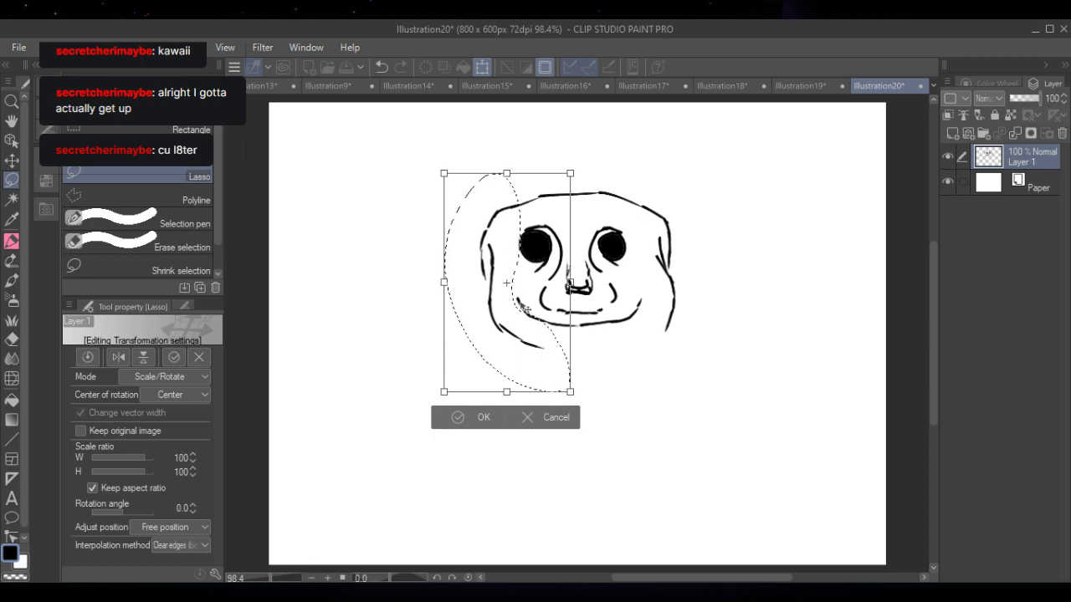
{"action": "left_click", "coordinate": [463, 415]}
{"action": "left_click", "coordinate": [371, 416]}
- Lasso the right side outline of the head, shift it slightly inward, and clear the selection
{"action": "mouse_move", "coordinate": [643, 191]}
{"action": "left_mouse_down"}
{"action": "mouse_move", "coordinate": [656, 327]}
{"action": "mouse_move", "coordinate": [695, 326]}
{"action": "mouse_move", "coordinate": [669, 186]}
{"action": "left_mouse_up"}
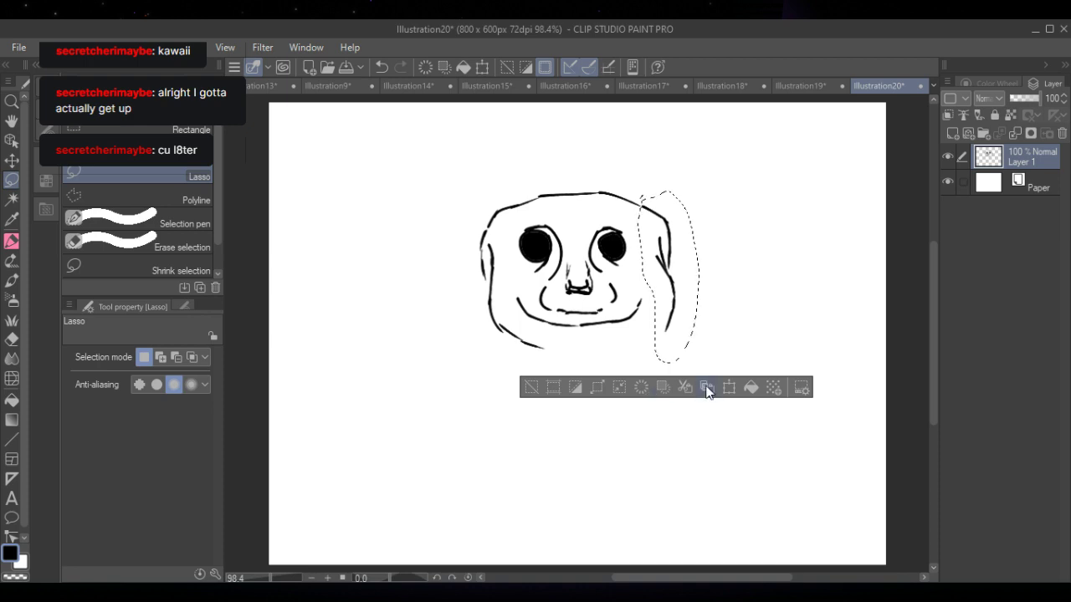
{"action": "left_click", "coordinate": [731, 392]}
{"action": "left_click_drag", "start_coordinate": [686, 303], "coordinate": [677, 300]}
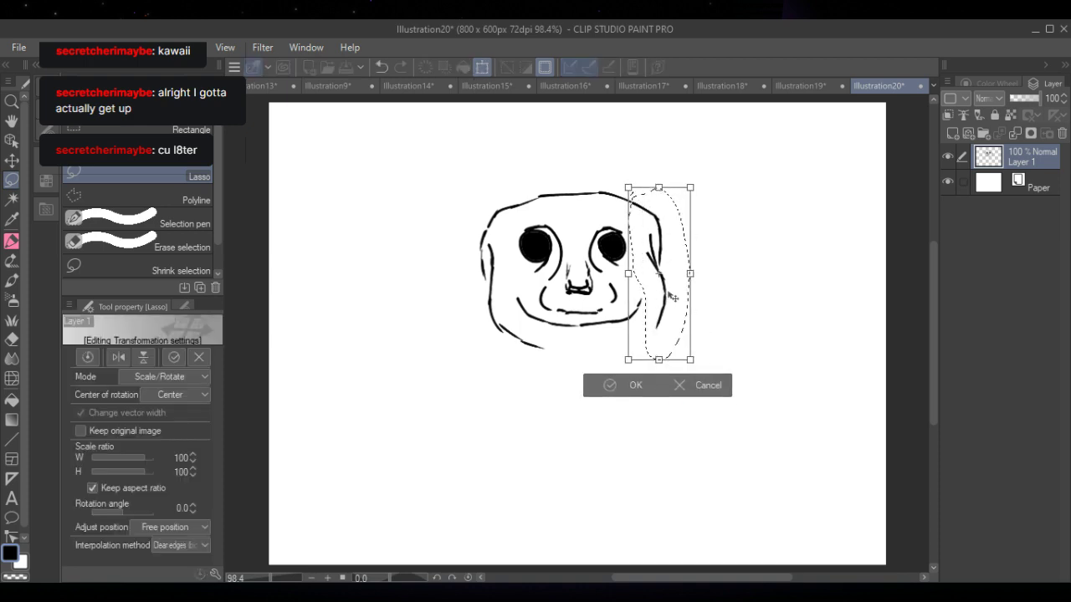
{"action": "left_click", "coordinate": [611, 390]}
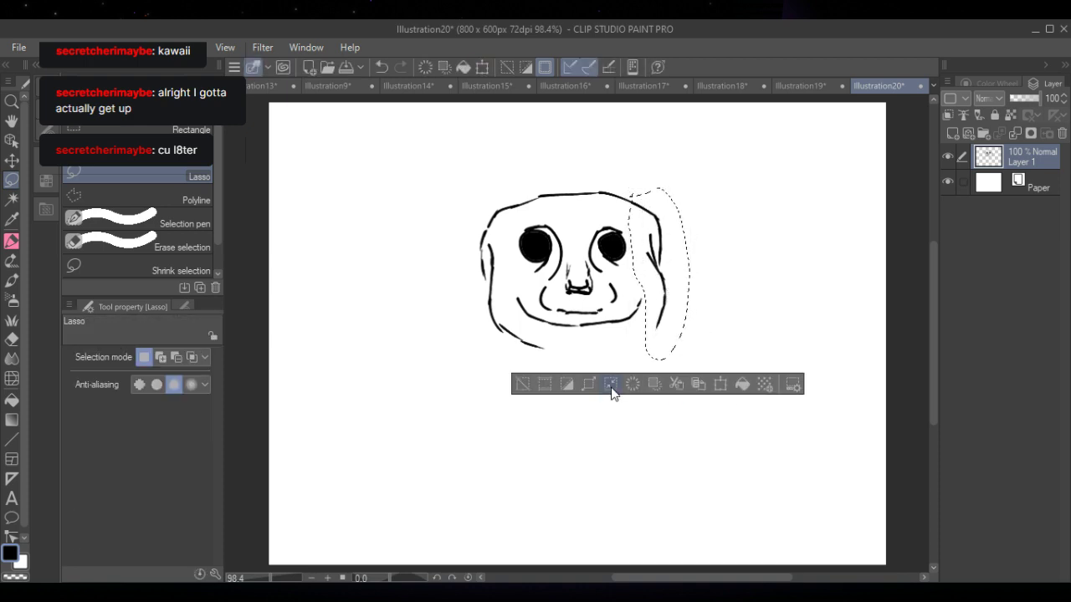
{"action": "left_click", "coordinate": [523, 383]}
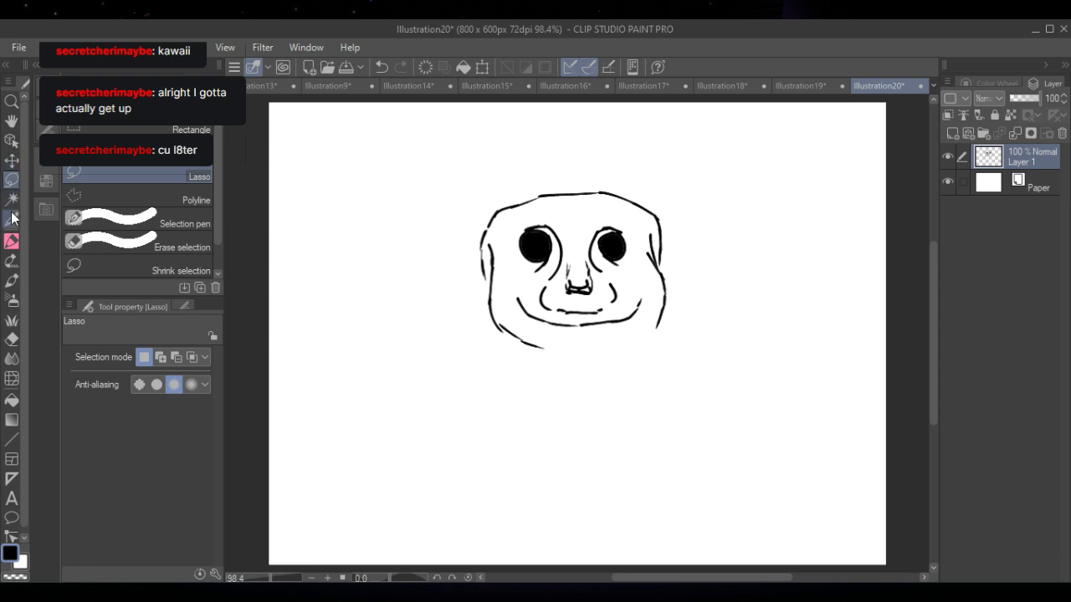
- Draw jaw strokes below both cheeks and two short neck lines under the head with the CIRO pen
{"action": "left_click", "coordinate": [11, 242]}
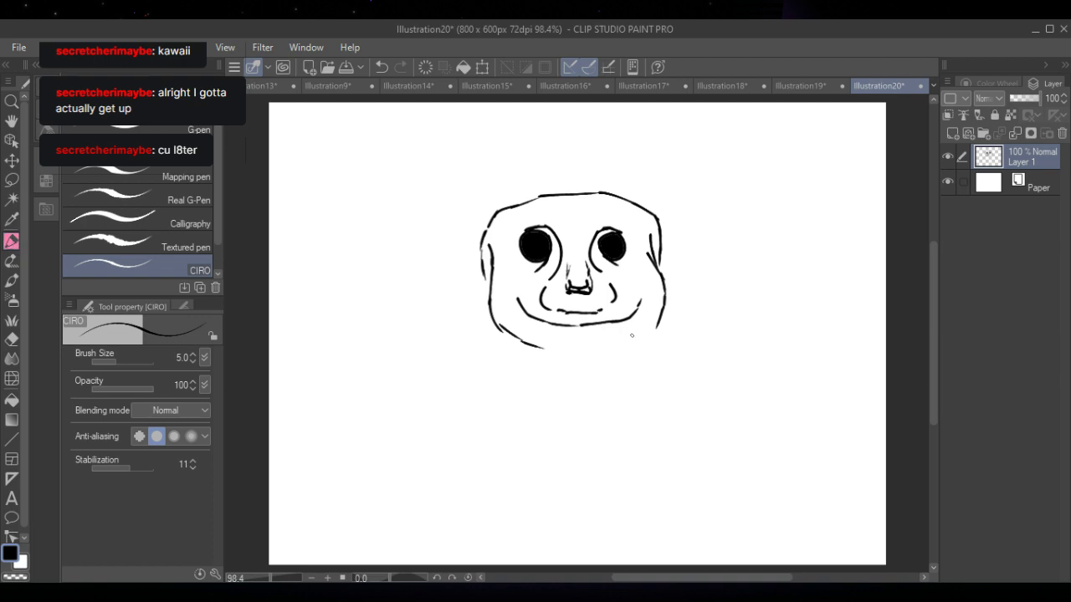
{"action": "left_click_drag", "start_coordinate": [502, 327], "coordinate": [514, 358]}
{"action": "left_click_drag", "start_coordinate": [657, 329], "coordinate": [648, 358]}
{"action": "left_click_drag", "start_coordinate": [504, 332], "coordinate": [532, 375]}
{"action": "mouse_move", "coordinate": [622, 344]}
{"action": "left_mouse_down"}
{"action": "mouse_move", "coordinate": [621, 373]}
{"action": "mouse_move", "coordinate": [661, 303]}
{"action": "left_mouse_up"}
{"action": "left_click_drag", "start_coordinate": [537, 349], "coordinate": [533, 372]}
- Erase the surplus strokes outside the lower jaw on both sides with the Hard eraser
{"action": "left_click", "coordinate": [12, 339]}
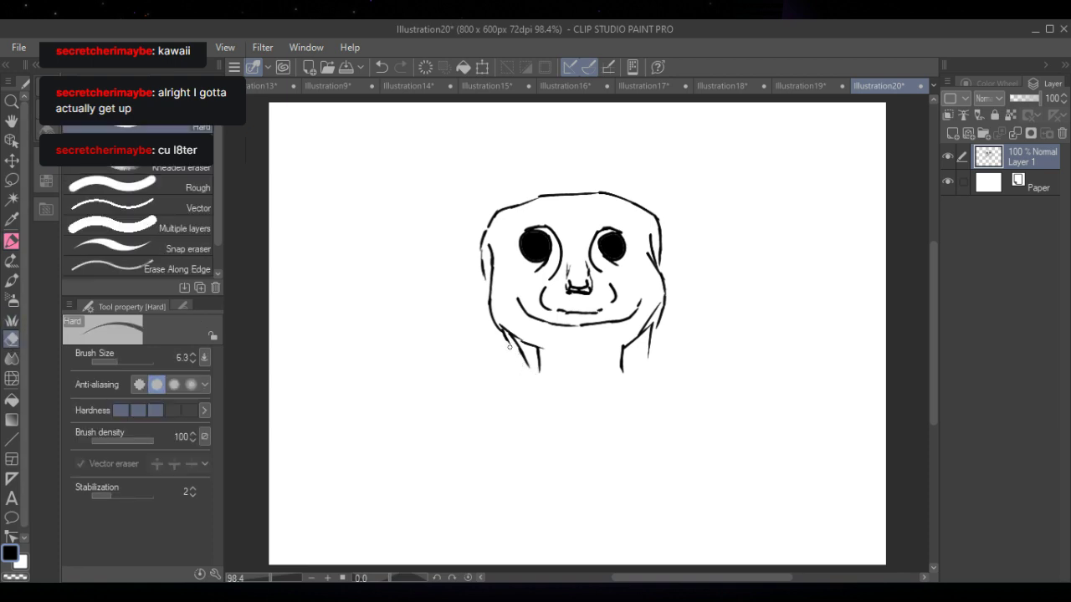
{"action": "left_click_drag", "start_coordinate": [508, 346], "coordinate": [529, 367]}
{"action": "mouse_move", "coordinate": [665, 329]}
{"action": "left_mouse_down"}
{"action": "mouse_move", "coordinate": [650, 335]}
{"action": "mouse_move", "coordinate": [669, 305]}
{"action": "left_mouse_up"}
{"action": "left_click_drag", "start_coordinate": [648, 345], "coordinate": [656, 299]}
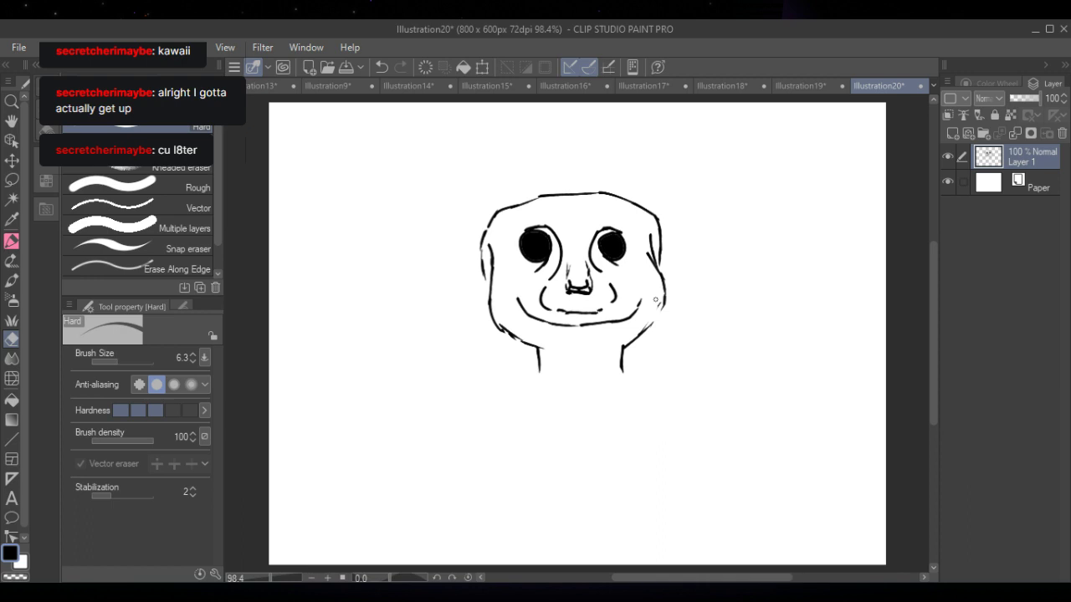
- Rotate the canvas view to 90° and transform the drawn head by about -88.7° so it stands upright near the top of the portrait page
{"action": "left_click", "coordinate": [11, 242]}
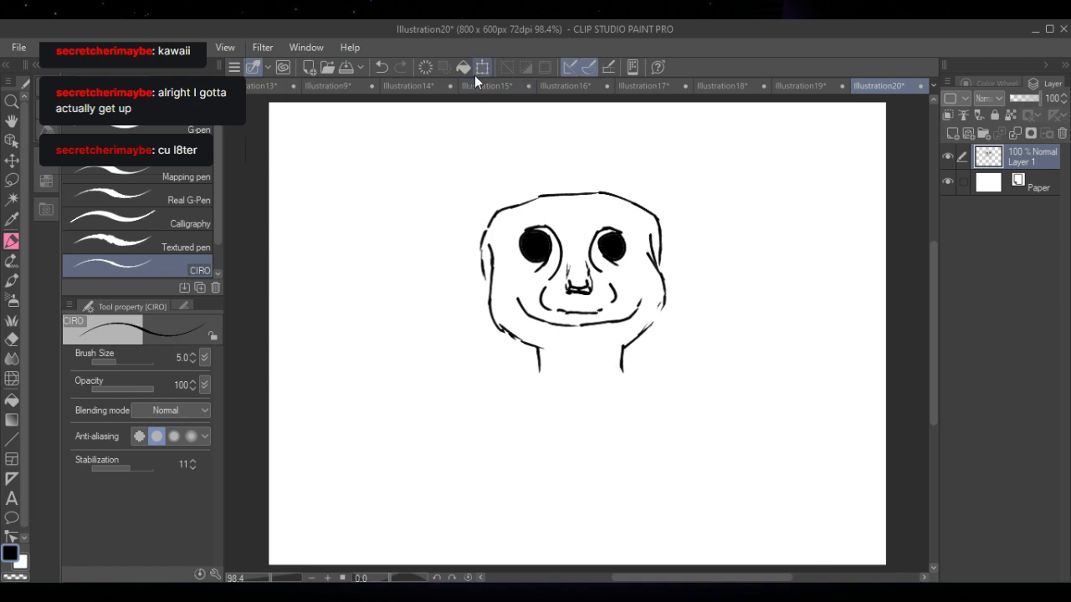
{"action": "left_click", "coordinate": [453, 577]}
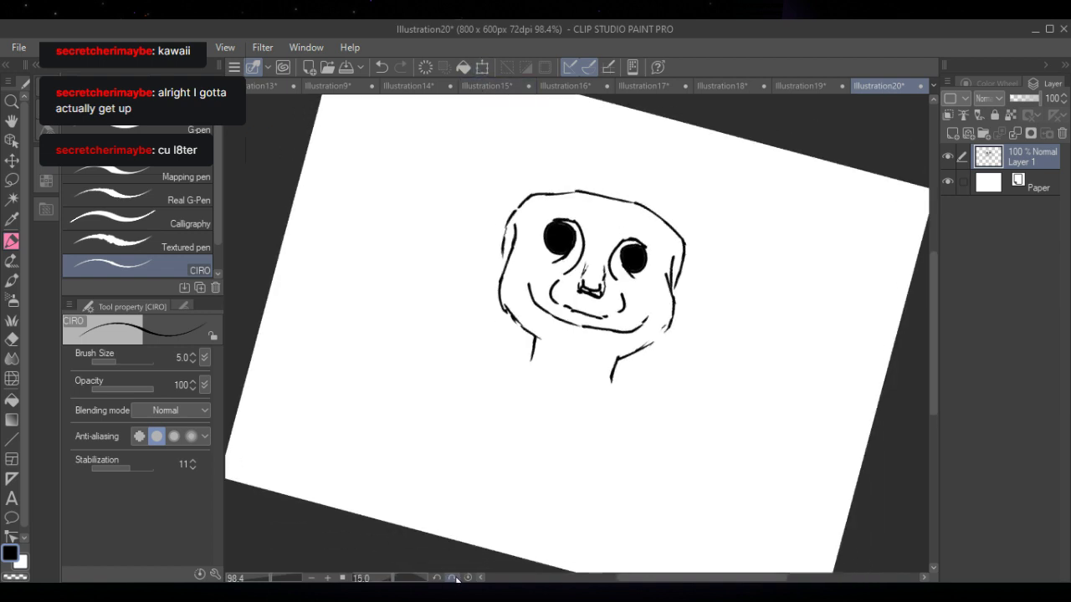
{"action": "left_click", "coordinate": [453, 577]}
{"action": "left_click", "coordinate": [452, 578]}
{"action": "left_click", "coordinate": [452, 577]}
{"action": "left_click", "coordinate": [453, 578]}
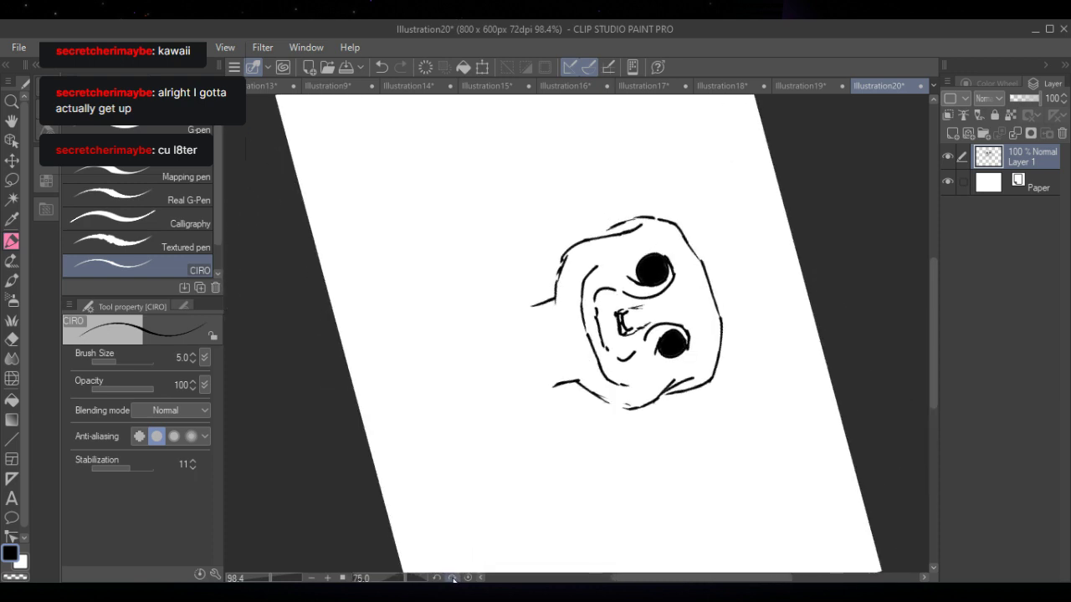
{"action": "left_click", "coordinate": [452, 577]}
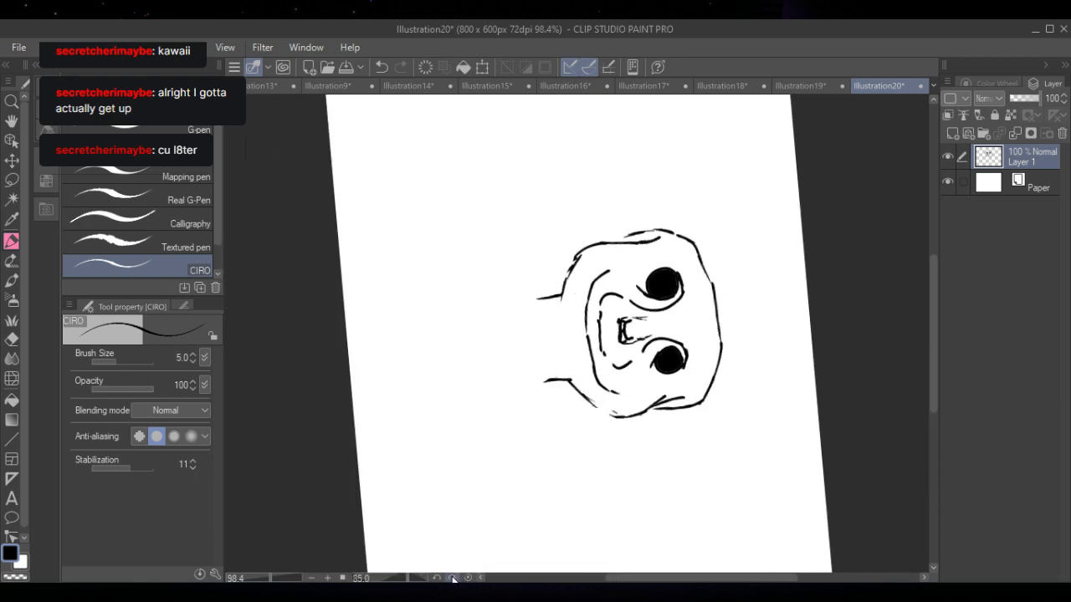
{"action": "left_click", "coordinate": [482, 67]}
{"action": "left_click_drag", "start_coordinate": [758, 411], "coordinate": [701, 240]}
{"action": "mouse_move", "coordinate": [661, 344]}
{"action": "left_mouse_down"}
{"action": "mouse_move", "coordinate": [635, 291]}
{"action": "mouse_move", "coordinate": [624, 213]}
{"action": "left_mouse_up"}
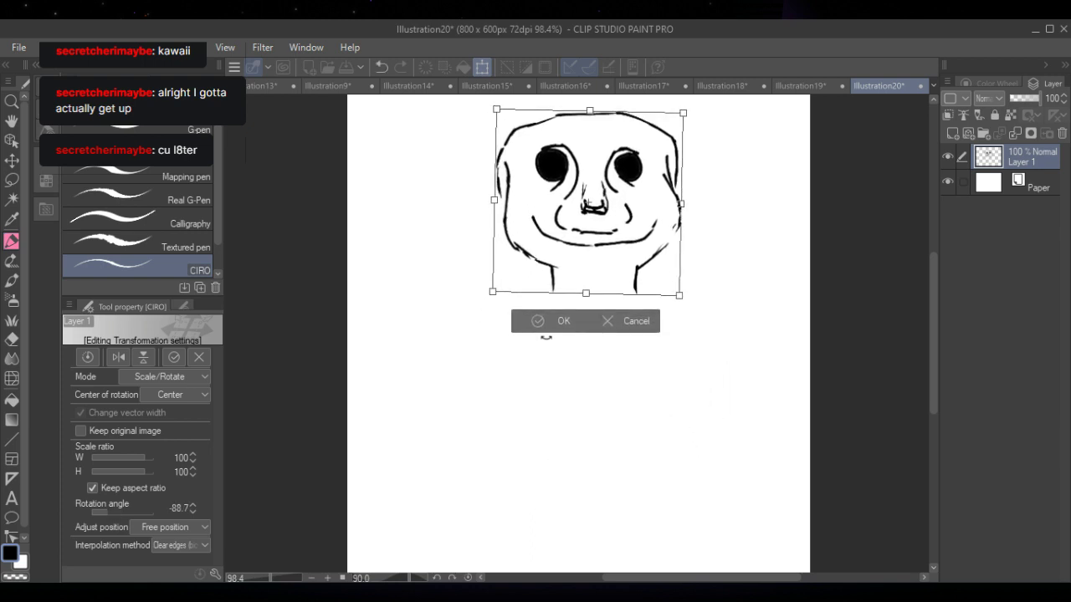
{"action": "left_click", "coordinate": [544, 321]}
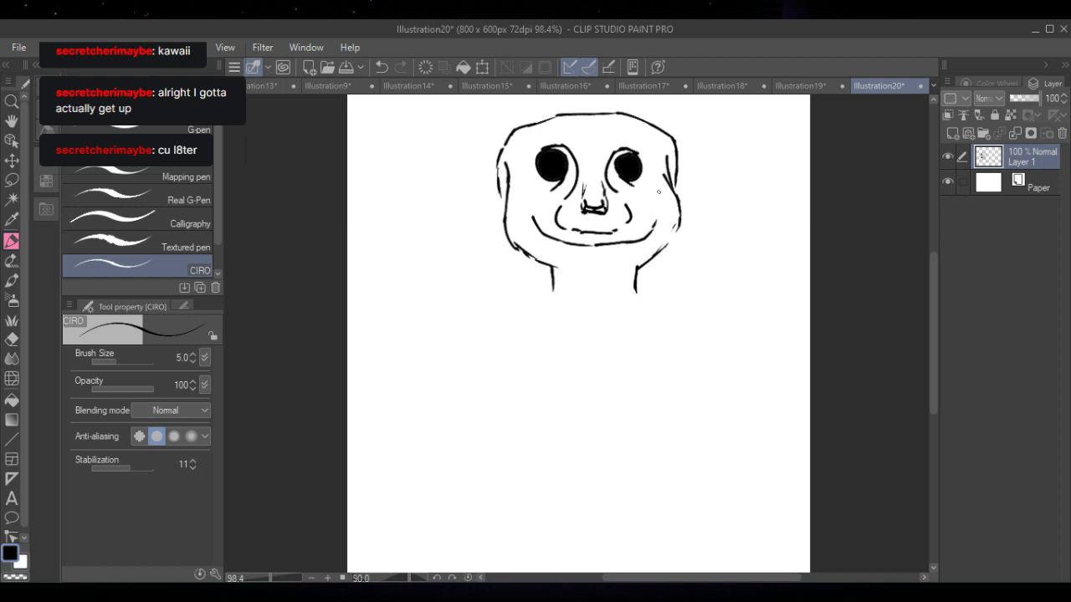
- Scale the head and neck down to about 82% and place them at the top centre of the page
{"action": "left_click", "coordinate": [482, 67]}
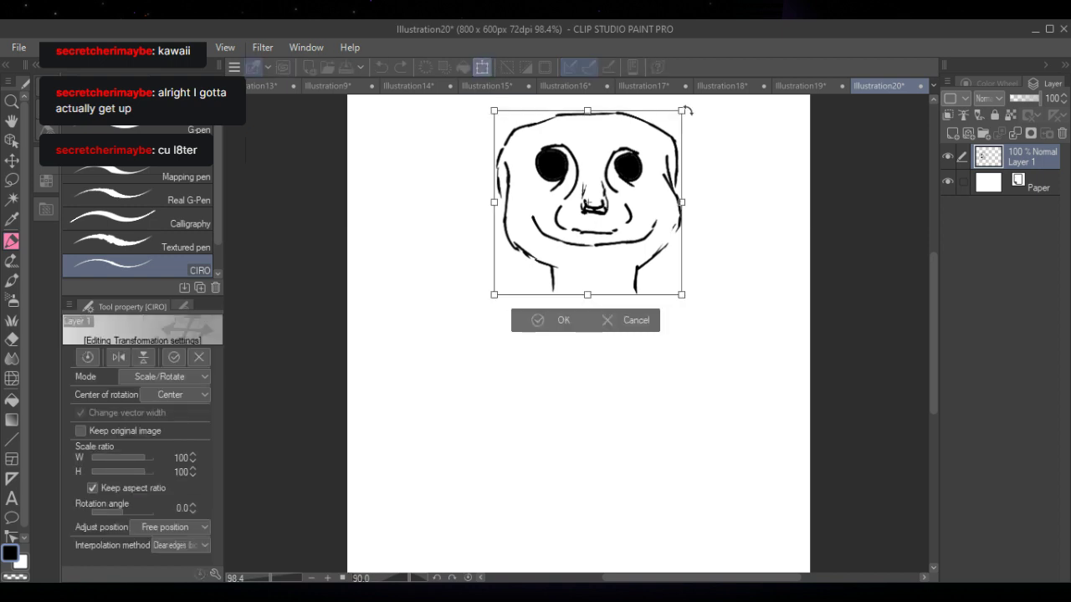
{"action": "mouse_move", "coordinate": [686, 107]}
{"action": "left_mouse_down"}
{"action": "mouse_move", "coordinate": [669, 143]}
{"action": "mouse_move", "coordinate": [668, 116]}
{"action": "left_mouse_up"}
{"action": "left_click_drag", "start_coordinate": [613, 191], "coordinate": [622, 175]}
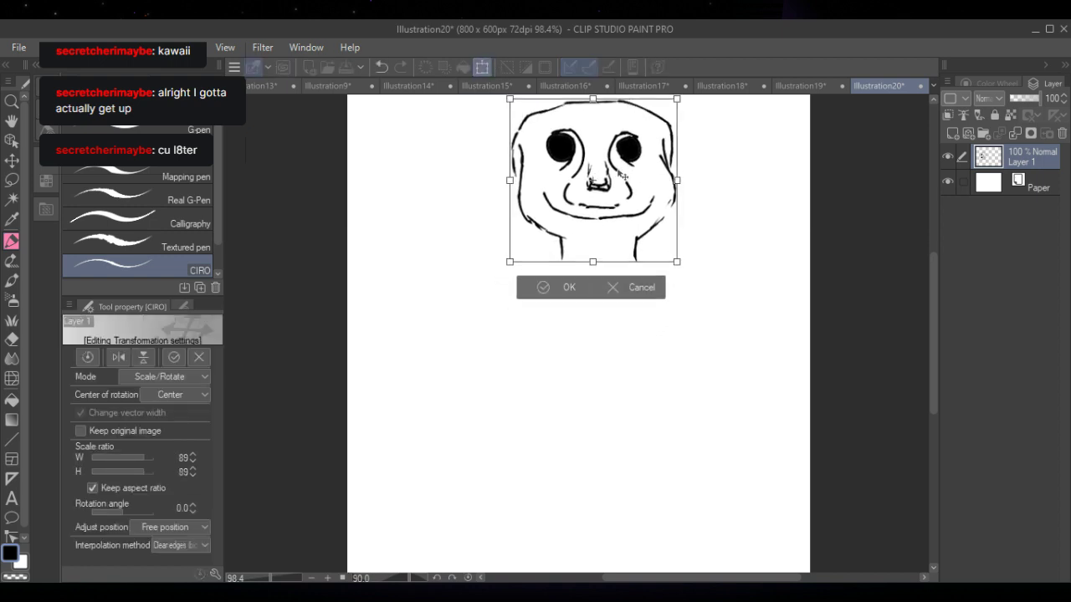
{"action": "mouse_move", "coordinate": [674, 99]}
{"action": "left_mouse_down"}
{"action": "mouse_move", "coordinate": [643, 160]}
{"action": "mouse_move", "coordinate": [649, 148]}
{"action": "left_mouse_up"}
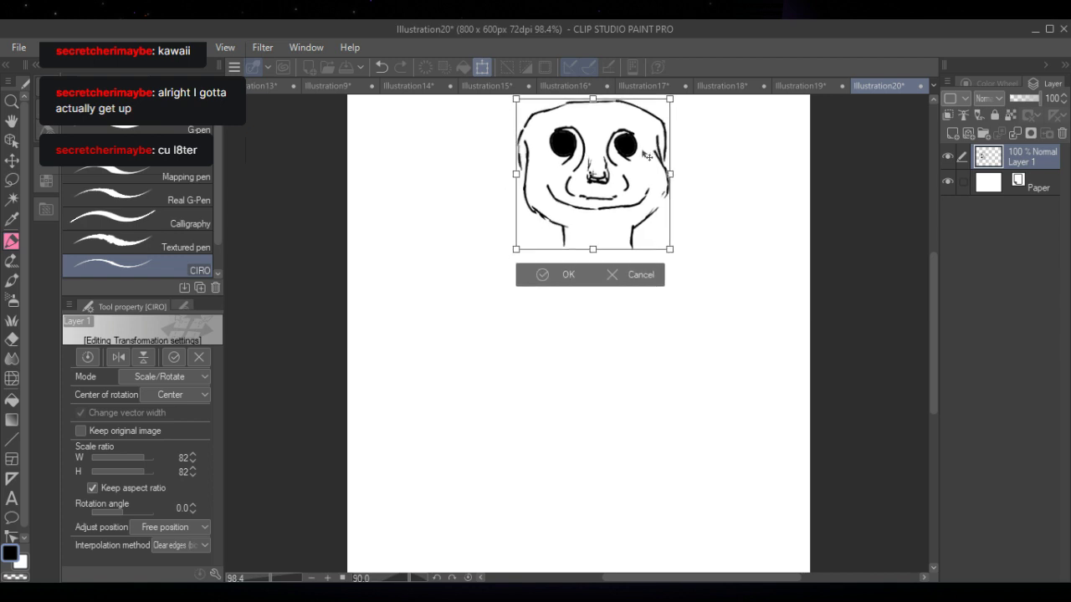
{"action": "left_click", "coordinate": [550, 268]}
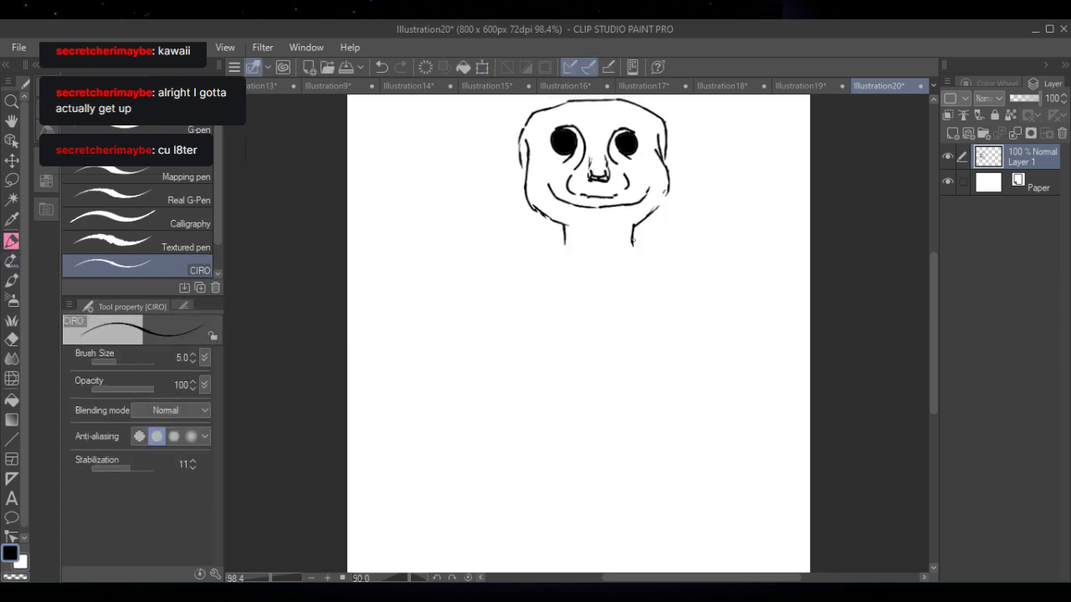
- Draw sloping shoulders and the long outer arm lines down both sides of the body with the CIRO pen
{"action": "left_click_drag", "start_coordinate": [633, 240], "coordinate": [640, 251]}
{"action": "mouse_move", "coordinate": [565, 235]}
{"action": "left_mouse_down"}
{"action": "mouse_move", "coordinate": [540, 286]}
{"action": "mouse_move", "coordinate": [529, 366]}
{"action": "left_mouse_up"}
{"action": "left_click_drag", "start_coordinate": [641, 250], "coordinate": [655, 353]}
{"action": "left_click_drag", "start_coordinate": [530, 334], "coordinate": [553, 412]}
{"action": "left_click_drag", "start_coordinate": [657, 318], "coordinate": [645, 376]}
{"action": "left_click_drag", "start_coordinate": [653, 336], "coordinate": [642, 387]}
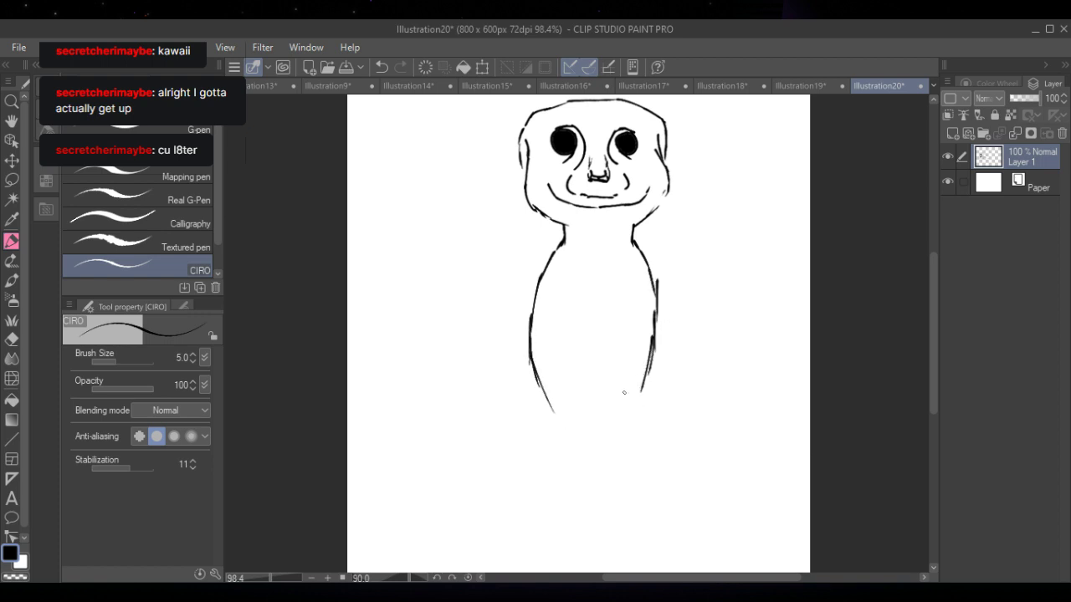
- Draw the inner arm lines inside both sides of the body
{"action": "left_click_drag", "start_coordinate": [570, 407], "coordinate": [564, 385]}
{"action": "left_click_drag", "start_coordinate": [557, 329], "coordinate": [569, 289]}
{"action": "mouse_move", "coordinate": [627, 317]}
{"action": "left_mouse_down"}
{"action": "mouse_move", "coordinate": [615, 391]}
{"action": "mouse_move", "coordinate": [626, 379]}
{"action": "mouse_move", "coordinate": [623, 388]}
{"action": "mouse_move", "coordinate": [630, 287]}
{"action": "mouse_move", "coordinate": [611, 387]}
{"action": "left_mouse_up"}
{"action": "key", "text": "e"}
- Draw rounder jaw curves with the CIRO pen from both cheeks down to the neck
{"action": "left_click", "coordinate": [11, 242]}
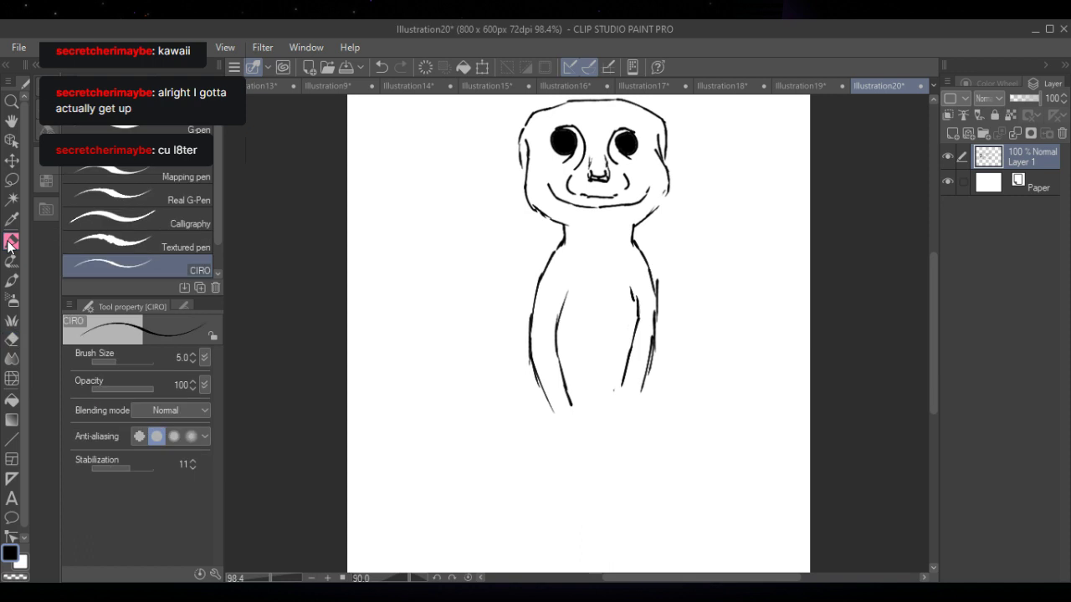
{"action": "left_click_drag", "start_coordinate": [528, 175], "coordinate": [566, 223]}
{"action": "mouse_move", "coordinate": [659, 165]}
{"action": "left_mouse_down"}
{"action": "mouse_move", "coordinate": [663, 185]}
{"action": "mouse_move", "coordinate": [633, 216]}
{"action": "left_mouse_up"}
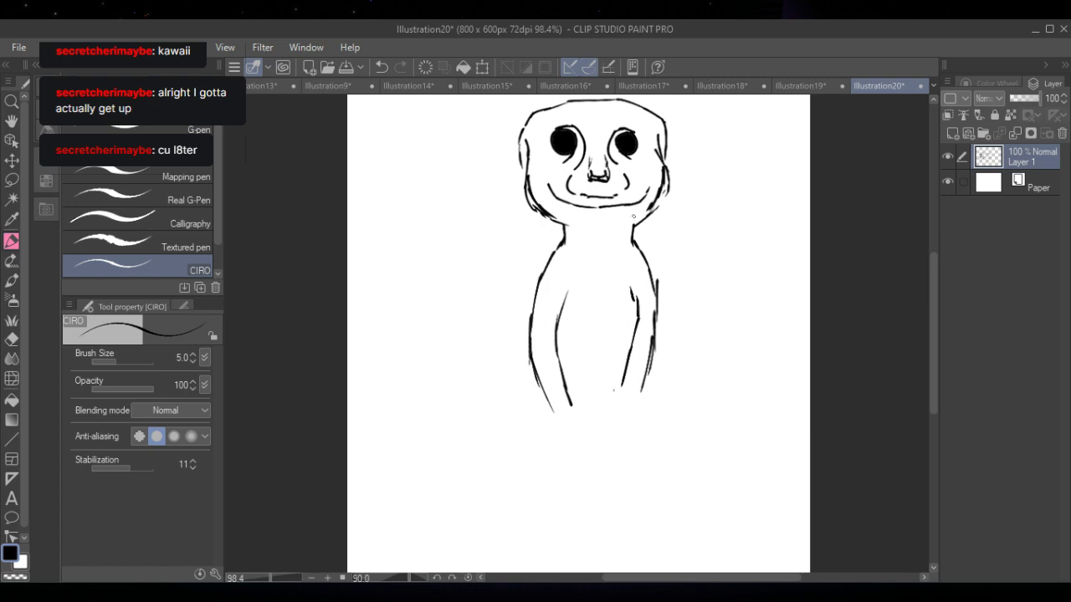
- Erase the old outer jaw lines and the wide smile curve beneath the small mouth
{"action": "key", "text": "e"}
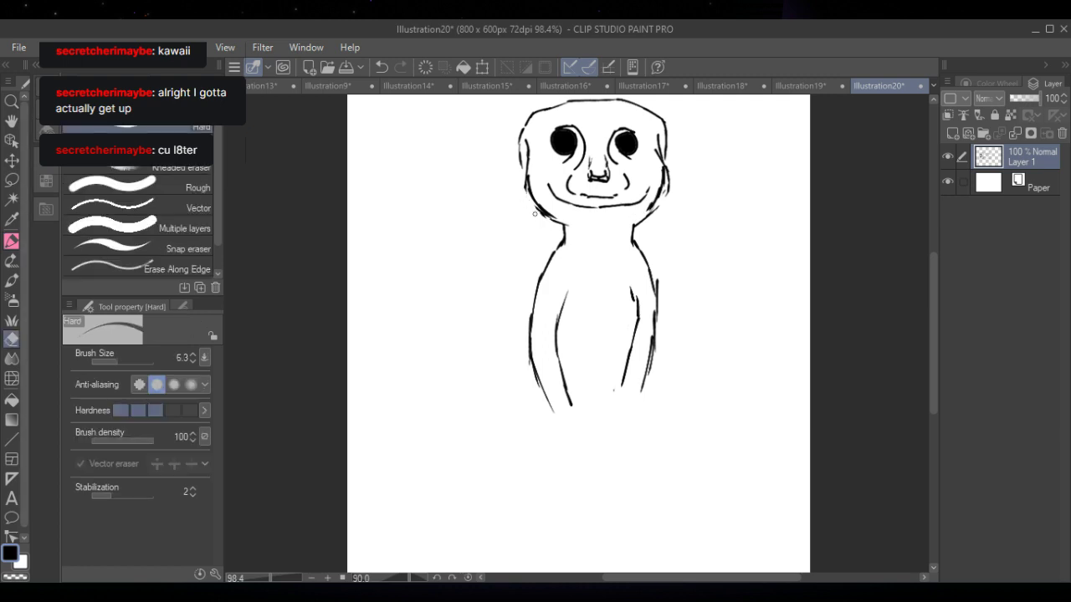
{"action": "mouse_move", "coordinate": [670, 171]}
{"action": "left_mouse_down"}
{"action": "mouse_move", "coordinate": [666, 194]}
{"action": "mouse_move", "coordinate": [646, 208]}
{"action": "left_mouse_up"}
{"action": "mouse_move", "coordinate": [547, 183]}
{"action": "left_mouse_down"}
{"action": "mouse_move", "coordinate": [565, 203]}
{"action": "mouse_move", "coordinate": [544, 183]}
{"action": "mouse_move", "coordinate": [605, 215]}
{"action": "mouse_move", "coordinate": [636, 191]}
{"action": "left_mouse_up"}
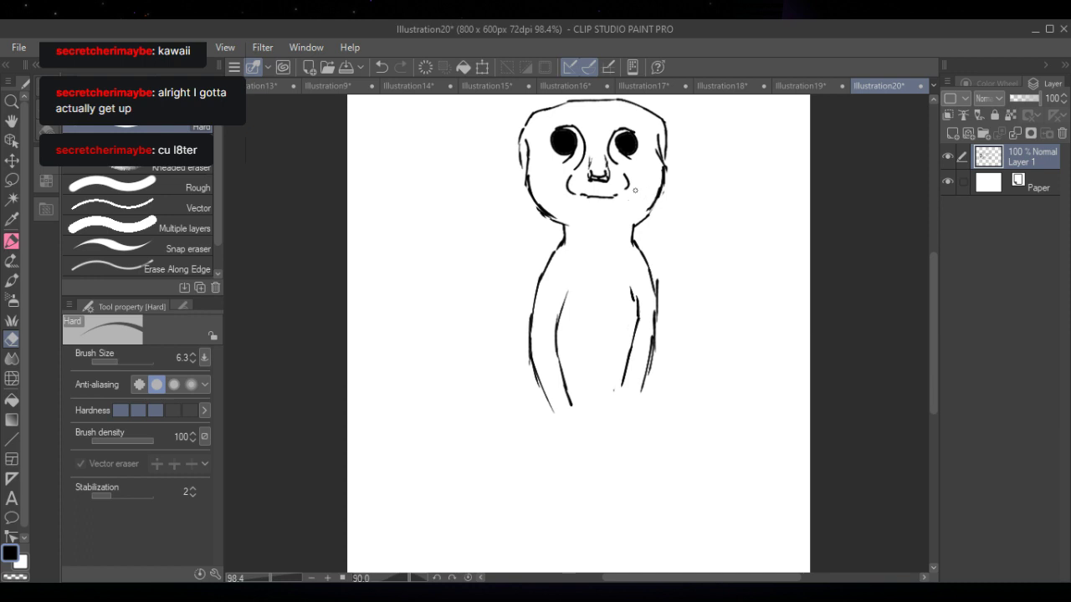
- Draw a chin line across the top of the neck and narrower jaw curves down both sides with the CIRO pen
{"action": "left_click", "coordinate": [14, 220]}
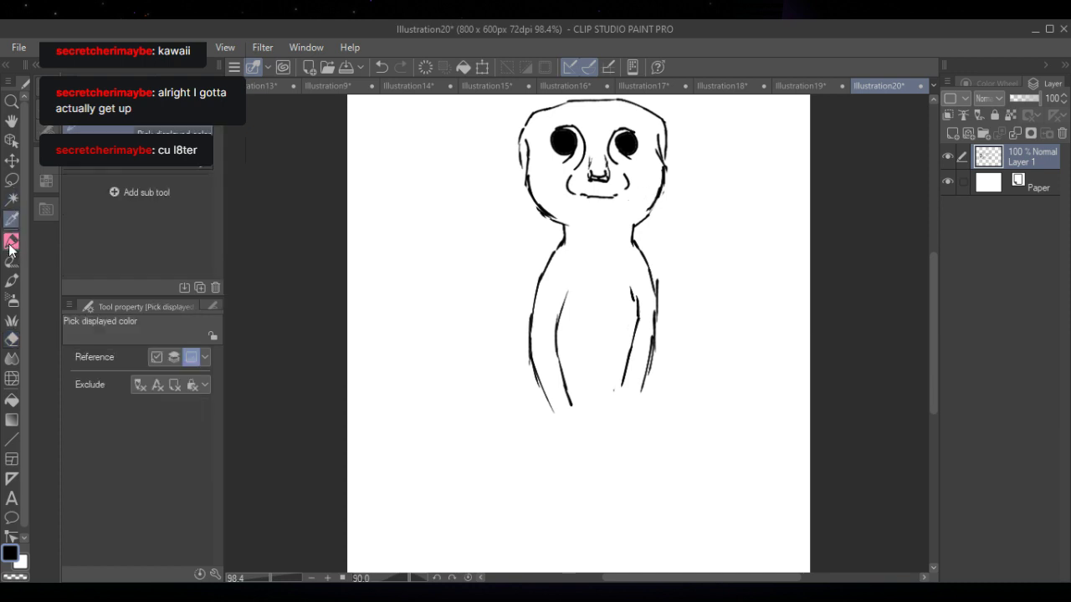
{"action": "left_click", "coordinate": [11, 243]}
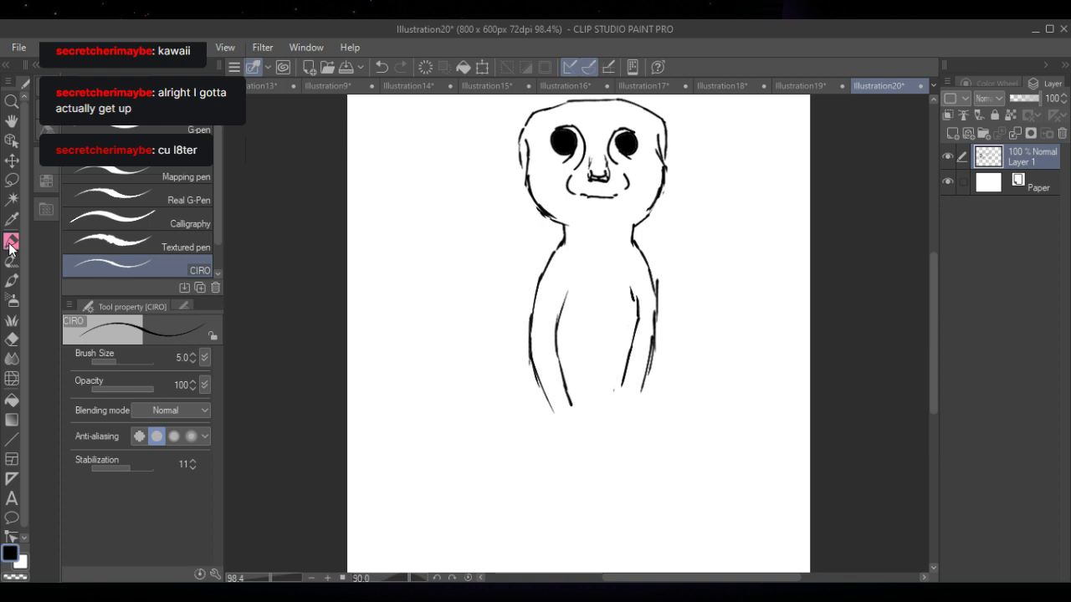
{"action": "left_click_drag", "start_coordinate": [565, 227], "coordinate": [634, 224]}
{"action": "mouse_move", "coordinate": [527, 159]}
{"action": "left_mouse_down"}
{"action": "mouse_move", "coordinate": [556, 216]}
{"action": "mouse_move", "coordinate": [586, 216]}
{"action": "left_mouse_up"}
{"action": "left_click_drag", "start_coordinate": [659, 176], "coordinate": [626, 229]}
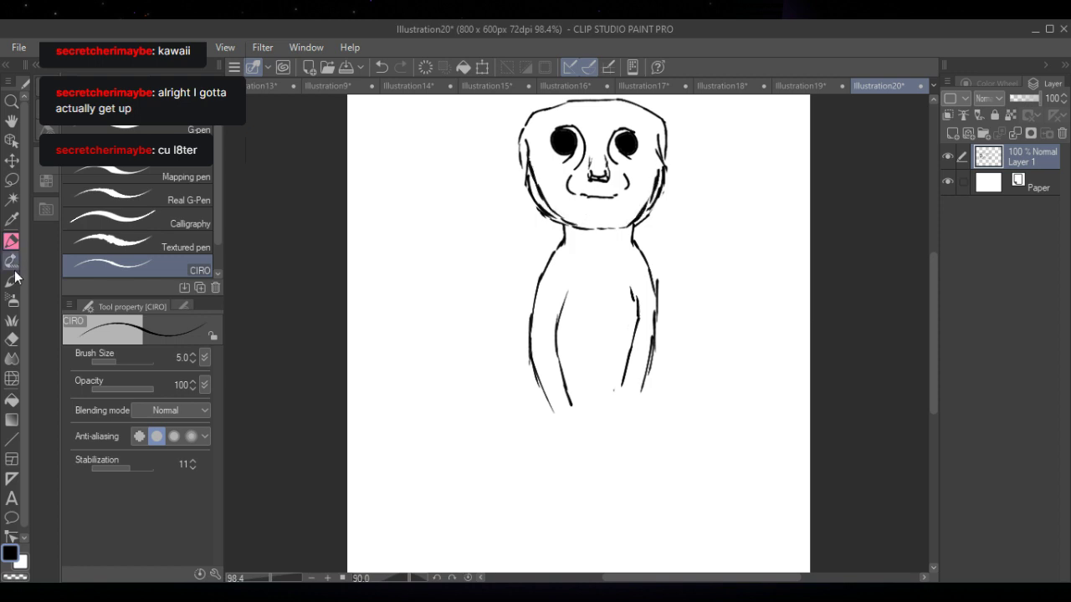
- Erase the remaining outer jaw strokes beside the new curves with the Hard eraser
{"action": "left_click", "coordinate": [12, 338]}
{"action": "mouse_move", "coordinate": [528, 208]}
{"action": "left_mouse_down"}
{"action": "mouse_move", "coordinate": [527, 185]}
{"action": "mouse_move", "coordinate": [533, 207]}
{"action": "mouse_move", "coordinate": [554, 217]}
{"action": "left_mouse_up"}
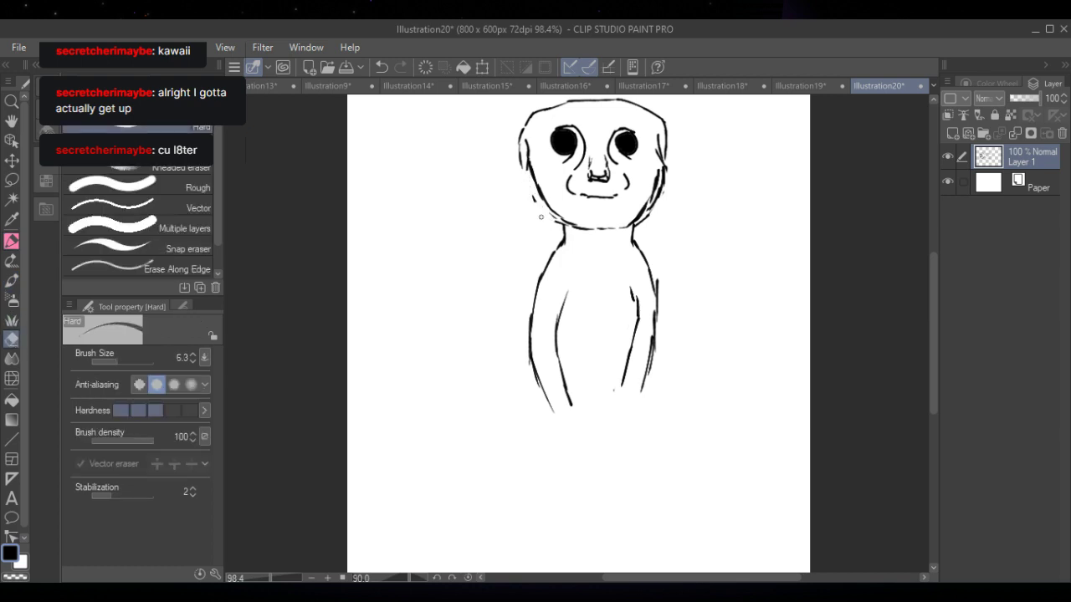
{"action": "left_click_drag", "start_coordinate": [668, 170], "coordinate": [656, 211]}
- Lasso the head above the chin, move it slightly down toward the neck, and clear the selection
{"action": "left_click", "coordinate": [11, 180]}
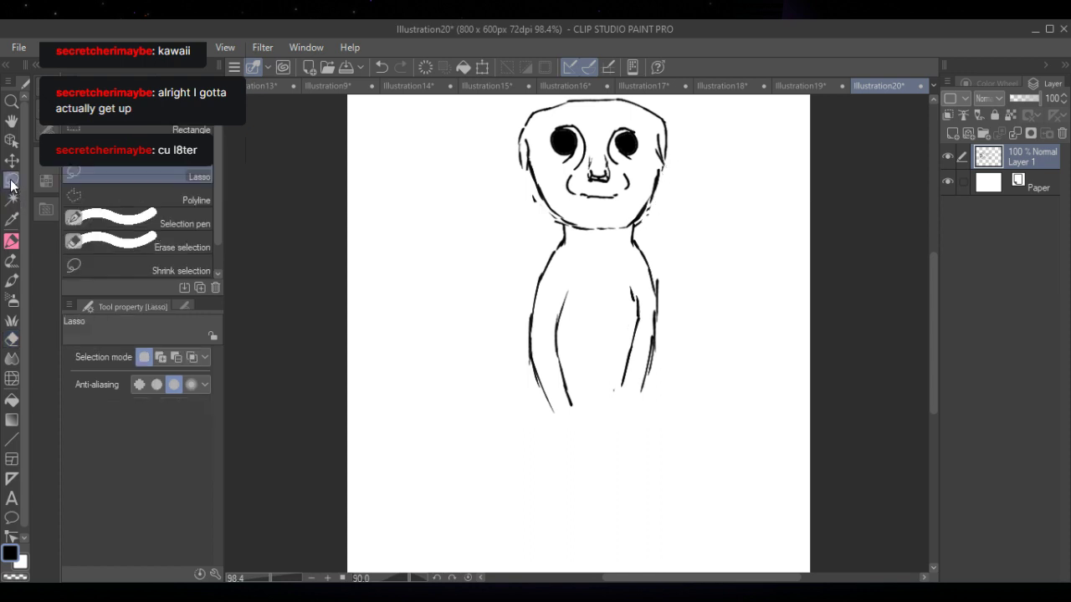
{"action": "mouse_move", "coordinate": [512, 209]}
{"action": "left_mouse_down"}
{"action": "mouse_move", "coordinate": [699, 206]}
{"action": "mouse_move", "coordinate": [704, 138]}
{"action": "mouse_move", "coordinate": [646, 87]}
{"action": "mouse_move", "coordinate": [552, 95]}
{"action": "mouse_move", "coordinate": [483, 189]}
{"action": "mouse_move", "coordinate": [510, 239]}
{"action": "left_mouse_up"}
{"action": "left_click", "coordinate": [662, 273]}
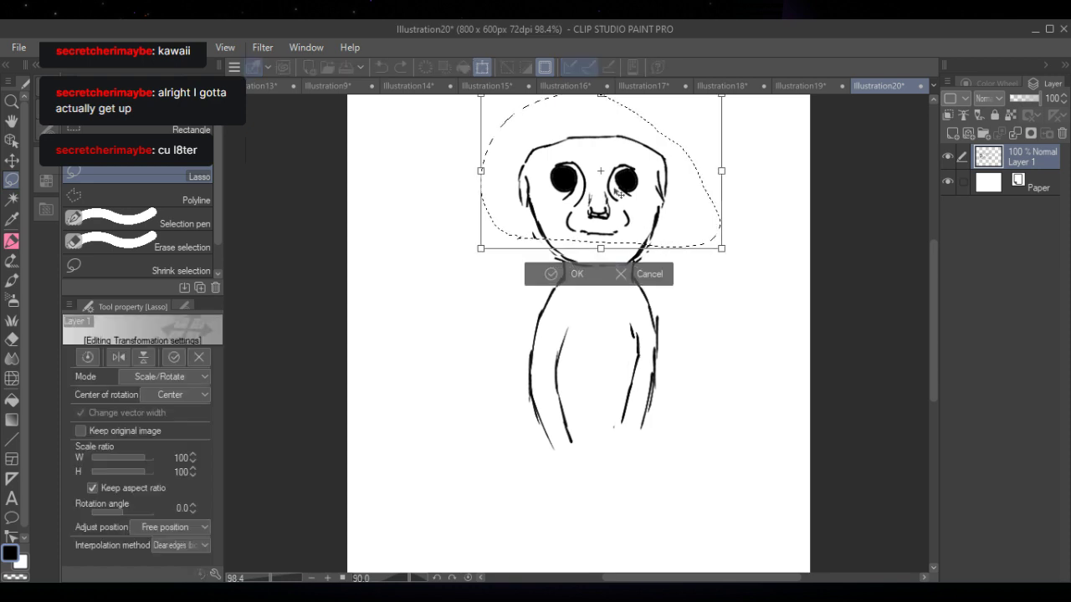
{"action": "left_click_drag", "start_coordinate": [623, 188], "coordinate": [622, 205]}
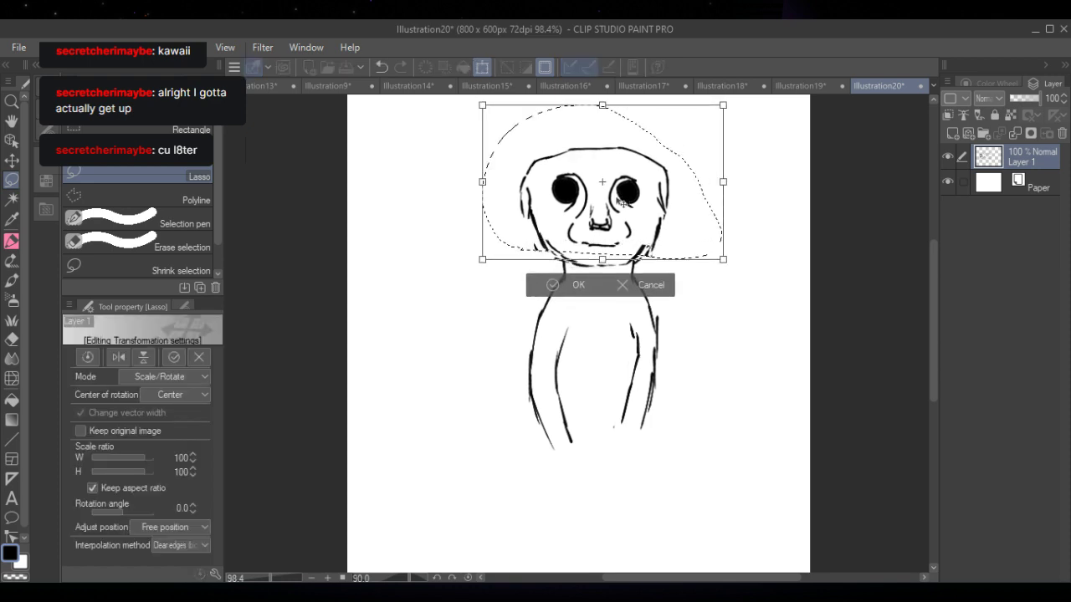
{"action": "left_click", "coordinate": [552, 285]}
{"action": "left_click", "coordinate": [466, 291]}
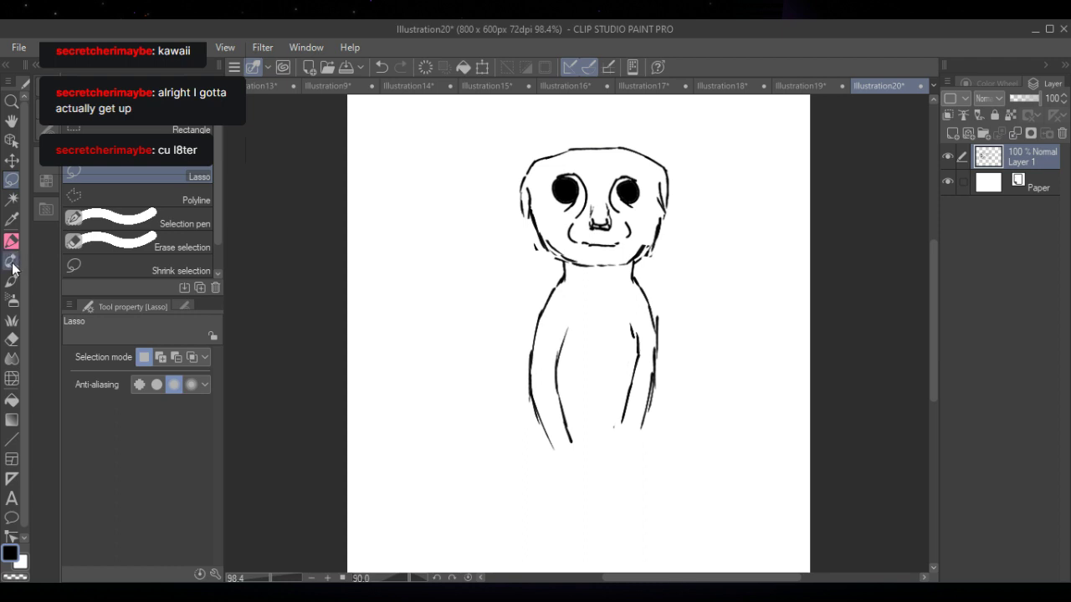
- Erase the stray marks around both sides of the lower jaw with the Hard eraser
{"action": "left_click", "coordinate": [12, 339]}
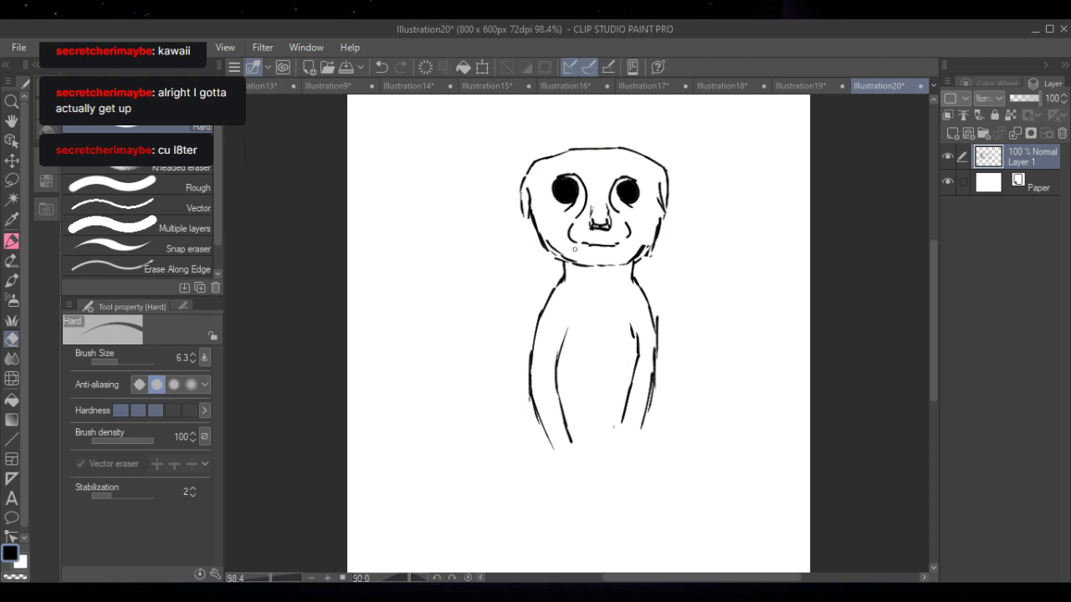
{"action": "left_click_drag", "start_coordinate": [561, 249], "coordinate": [549, 244]}
{"action": "mouse_move", "coordinate": [642, 239]}
{"action": "left_mouse_down"}
{"action": "mouse_move", "coordinate": [639, 253]}
{"action": "mouse_move", "coordinate": [655, 252]}
{"action": "left_mouse_up"}
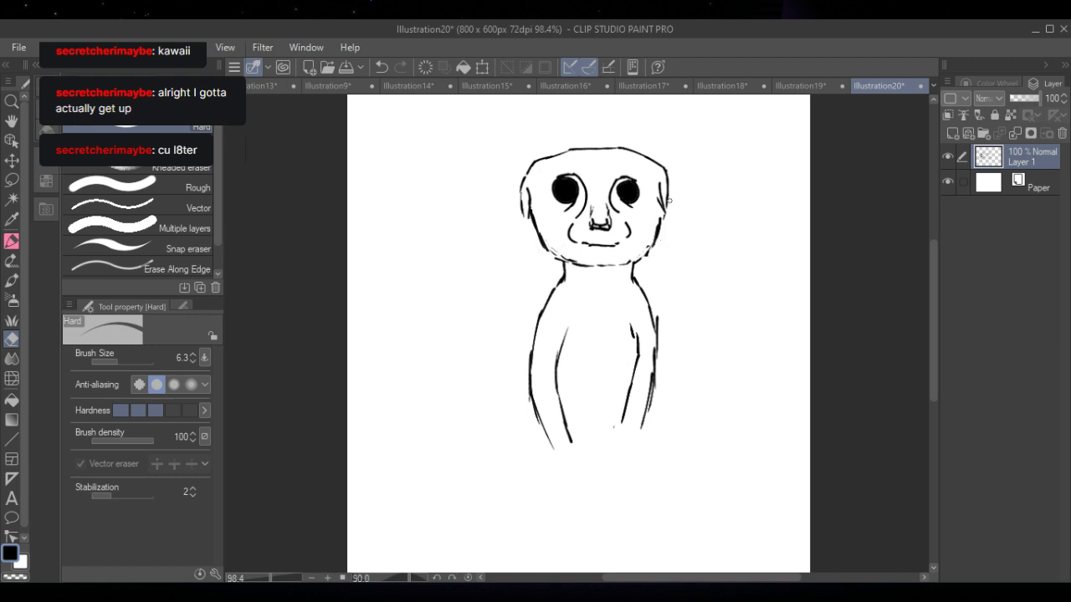
- Draw curves inside both upper sides of the head with the CIRO pen, running from the crown down to the cheeks
{"action": "left_click", "coordinate": [12, 242]}
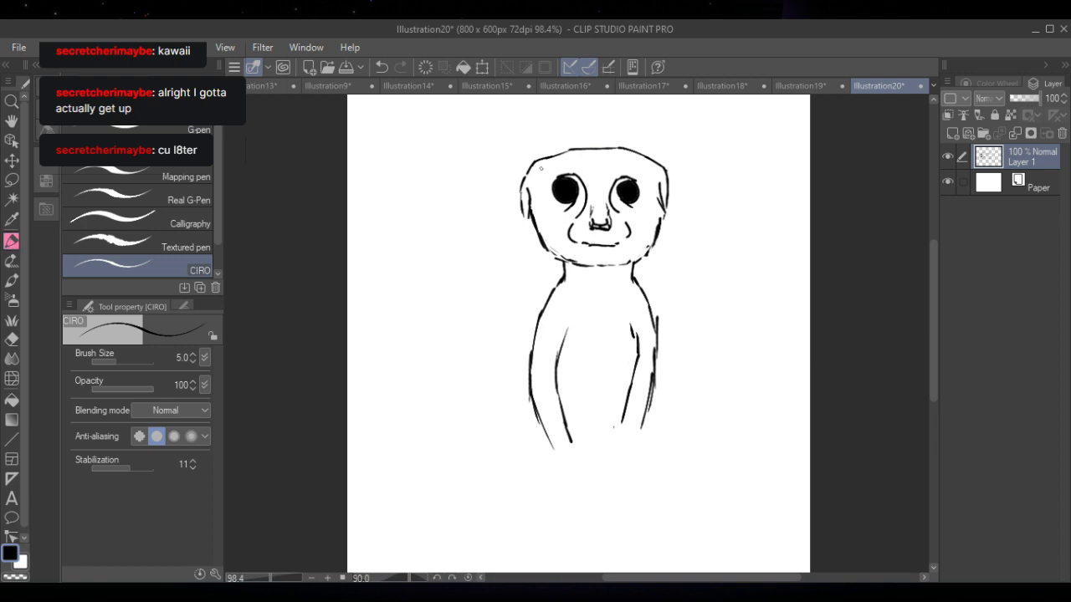
{"action": "mouse_move", "coordinate": [556, 158]}
{"action": "left_mouse_down"}
{"action": "mouse_move", "coordinate": [541, 166]}
{"action": "mouse_move", "coordinate": [536, 216]}
{"action": "mouse_move", "coordinate": [535, 181]}
{"action": "left_mouse_up"}
{"action": "left_click_drag", "start_coordinate": [554, 153], "coordinate": [531, 209]}
{"action": "left_click_drag", "start_coordinate": [640, 157], "coordinate": [657, 201]}
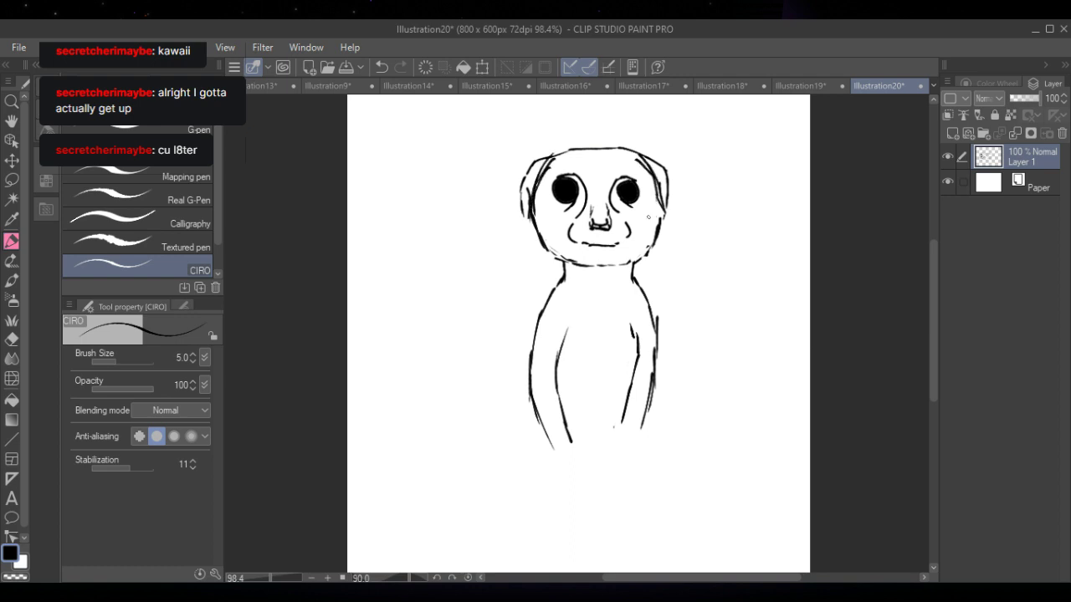
- Switch to the Hard eraser
{"action": "left_click", "coordinate": [12, 300]}
{"action": "left_click", "coordinate": [12, 339]}
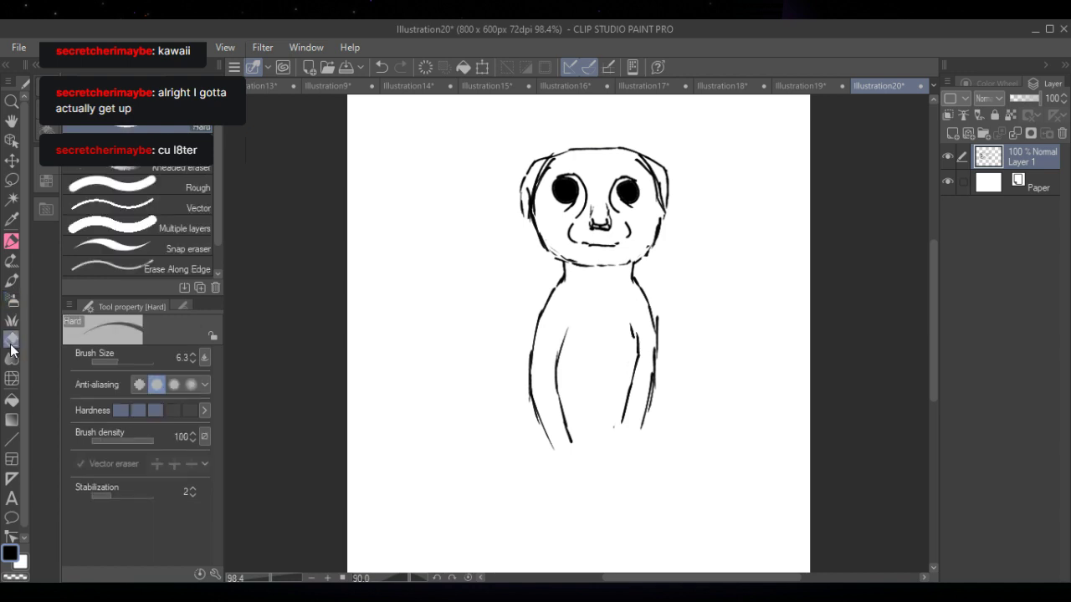
- Erase both ears and the top outline of the figure's head with the Hard eraser
{"action": "mouse_move", "coordinate": [535, 153]}
{"action": "left_mouse_down"}
{"action": "mouse_move", "coordinate": [522, 205]}
{"action": "mouse_move", "coordinate": [546, 173]}
{"action": "mouse_move", "coordinate": [522, 196]}
{"action": "mouse_move", "coordinate": [528, 217]}
{"action": "mouse_move", "coordinate": [535, 201]}
{"action": "left_mouse_up"}
{"action": "mouse_move", "coordinate": [654, 161]}
{"action": "left_mouse_down"}
{"action": "mouse_move", "coordinate": [666, 193]}
{"action": "mouse_move", "coordinate": [641, 139]}
{"action": "mouse_move", "coordinate": [669, 202]}
{"action": "left_mouse_up"}
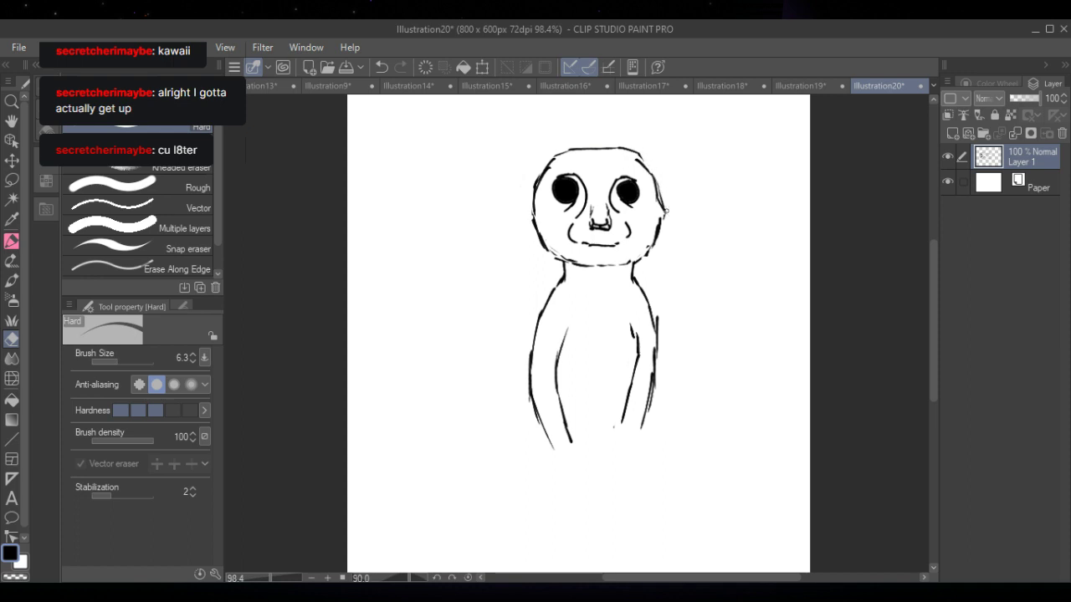
{"action": "mouse_move", "coordinate": [565, 158]}
{"action": "left_mouse_down"}
{"action": "mouse_move", "coordinate": [641, 151]}
{"action": "mouse_move", "coordinate": [540, 146]}
{"action": "mouse_move", "coordinate": [637, 166]}
{"action": "mouse_move", "coordinate": [626, 163]}
{"action": "left_mouse_up"}
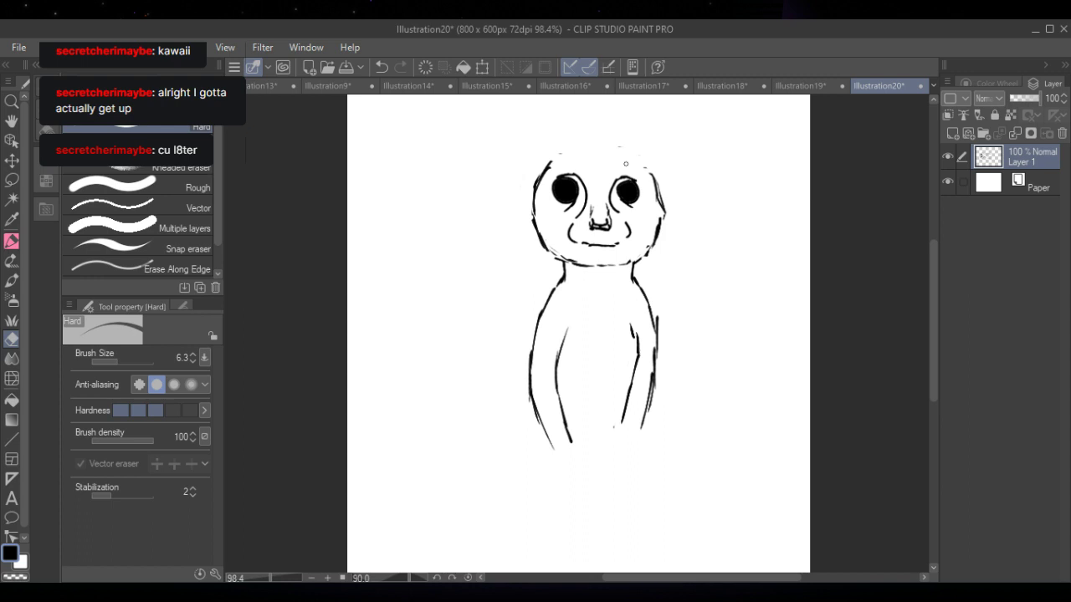
- Lasso the head and face, scale the selection down slightly, and deselect it
{"action": "left_click", "coordinate": [14, 179]}
{"action": "mouse_move", "coordinate": [595, 144]}
{"action": "left_mouse_down"}
{"action": "mouse_move", "coordinate": [529, 226]}
{"action": "mouse_move", "coordinate": [667, 245]}
{"action": "mouse_move", "coordinate": [623, 135]}
{"action": "mouse_move", "coordinate": [602, 153]}
{"action": "mouse_move", "coordinate": [661, 168]}
{"action": "mouse_move", "coordinate": [699, 131]}
{"action": "left_mouse_up"}
{"action": "left_click", "coordinate": [651, 281]}
{"action": "left_click_drag", "start_coordinate": [628, 207], "coordinate": [621, 209]}
{"action": "left_click", "coordinate": [544, 284]}
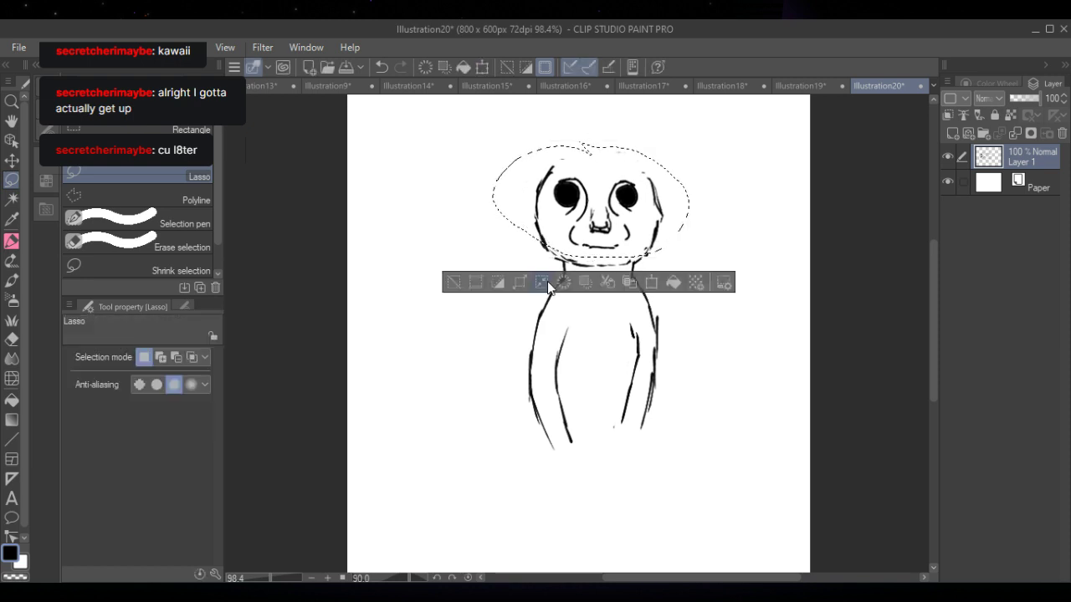
{"action": "left_click", "coordinate": [459, 280]}
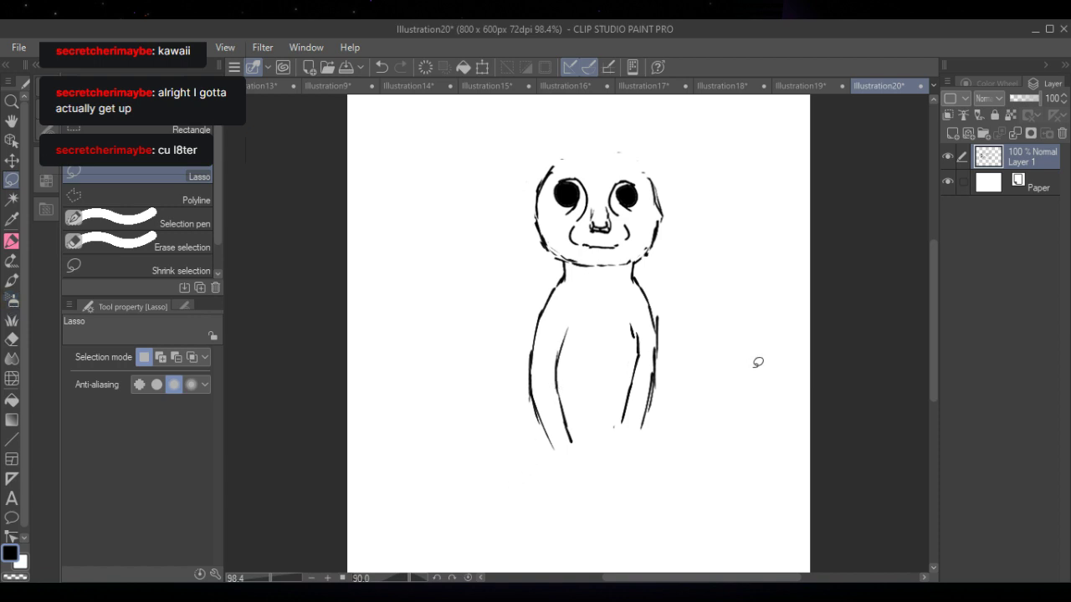
- Redraw the top of the head and add small rounded ears on both sides with the CIRO pen
{"action": "left_click", "coordinate": [12, 242]}
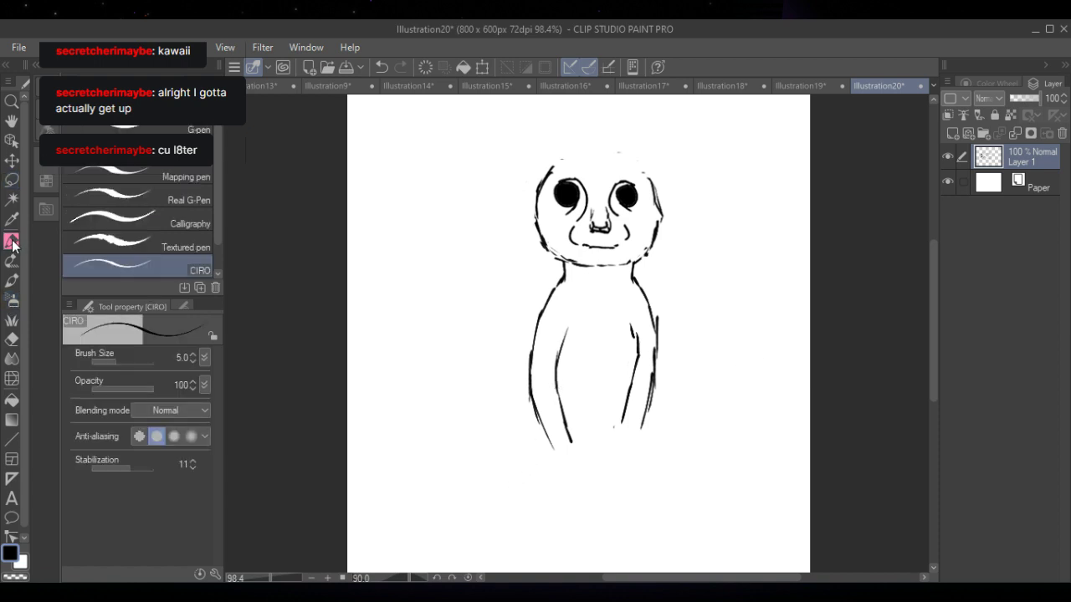
{"action": "mouse_move", "coordinate": [545, 174]}
{"action": "left_mouse_down"}
{"action": "mouse_move", "coordinate": [619, 159]}
{"action": "mouse_move", "coordinate": [606, 162]}
{"action": "mouse_move", "coordinate": [645, 178]}
{"action": "mouse_move", "coordinate": [577, 157]}
{"action": "left_mouse_up"}
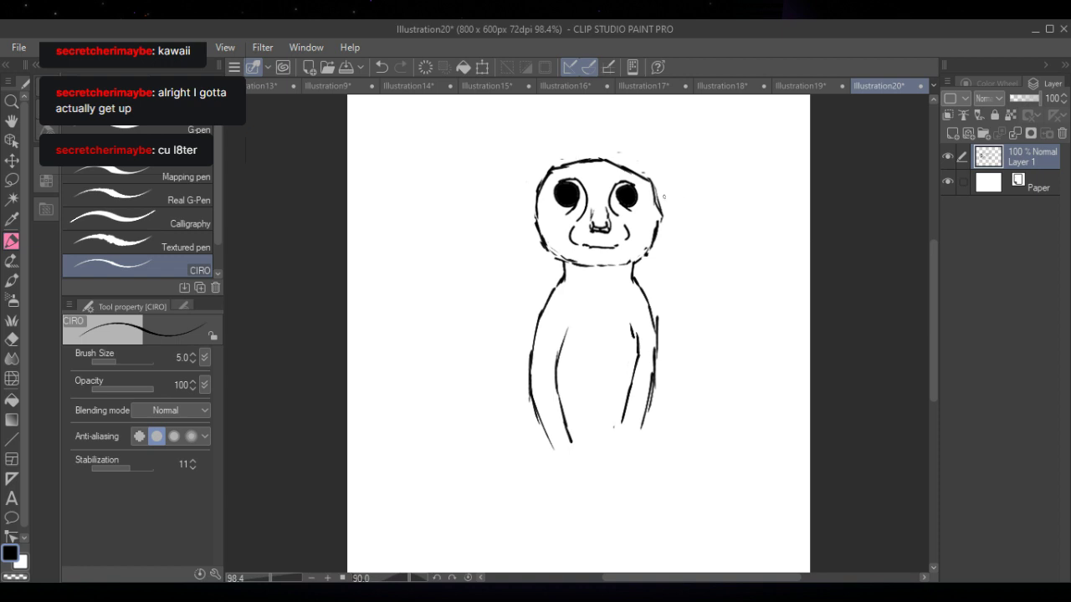
{"action": "mouse_move", "coordinate": [656, 192]}
{"action": "left_mouse_down"}
{"action": "mouse_move", "coordinate": [673, 205]}
{"action": "mouse_move", "coordinate": [658, 235]}
{"action": "left_mouse_up"}
{"action": "mouse_move", "coordinate": [536, 191]}
{"action": "left_mouse_down"}
{"action": "mouse_move", "coordinate": [521, 204]}
{"action": "mouse_move", "coordinate": [523, 228]}
{"action": "mouse_move", "coordinate": [535, 227]}
{"action": "mouse_move", "coordinate": [524, 213]}
{"action": "left_mouse_up"}
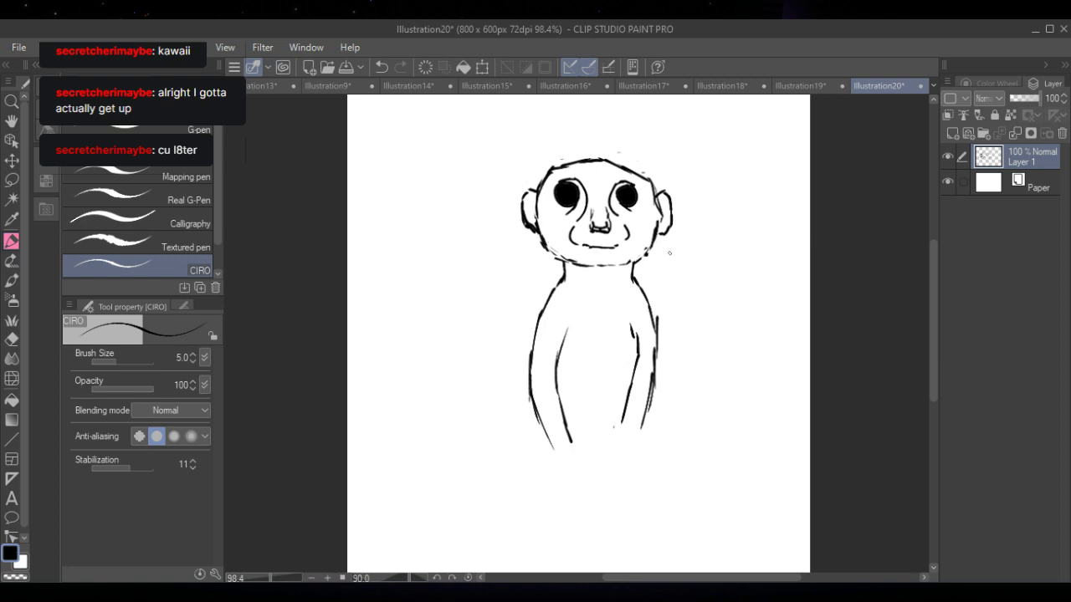
{"action": "mouse_move", "coordinate": [658, 243]}
{"action": "left_mouse_down"}
{"action": "mouse_move", "coordinate": [670, 198]}
{"action": "mouse_move", "coordinate": [656, 192]}
{"action": "left_mouse_up"}
- Erase the rough excess lines around the right ear and the left jawline
{"action": "left_click", "coordinate": [12, 339]}
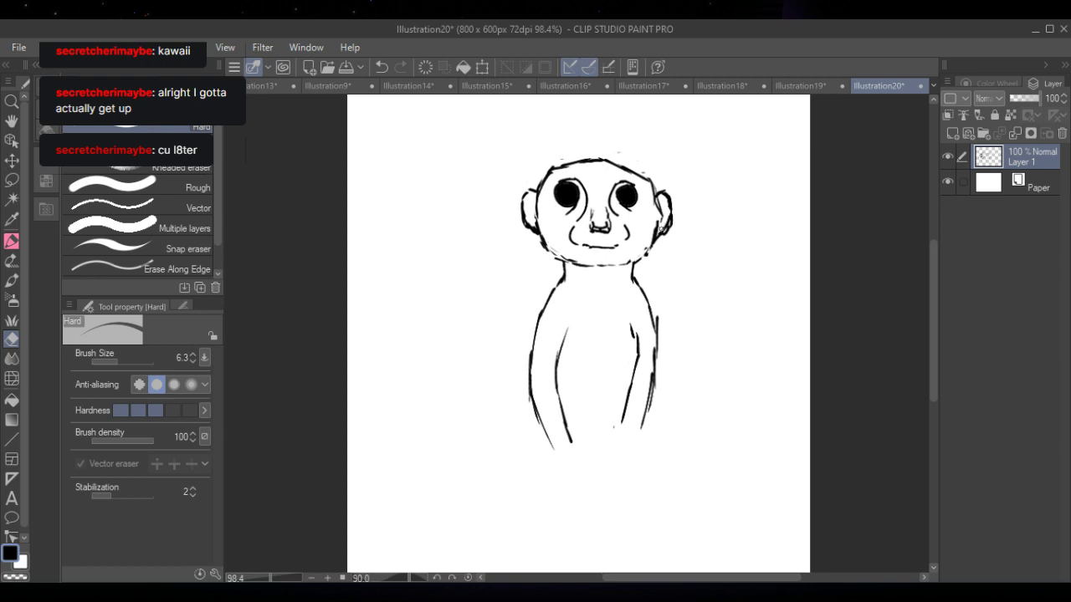
{"action": "mouse_move", "coordinate": [664, 229]}
{"action": "left_mouse_down"}
{"action": "mouse_move", "coordinate": [664, 212]}
{"action": "mouse_move", "coordinate": [665, 231]}
{"action": "mouse_move", "coordinate": [674, 218]}
{"action": "left_mouse_up"}
{"action": "left_click_drag", "start_coordinate": [545, 234], "coordinate": [572, 261]}
- Add a lower curve to the nose and replace the cheek curves with a wider smiling mouth
{"action": "left_click", "coordinate": [14, 242]}
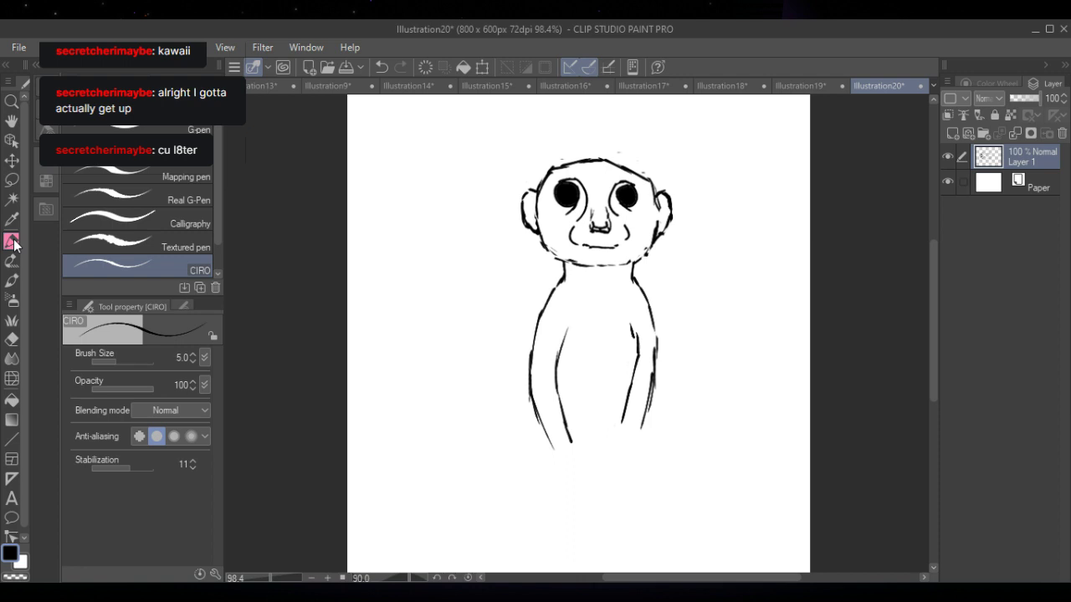
{"action": "mouse_move", "coordinate": [589, 229]}
{"action": "left_mouse_down"}
{"action": "mouse_move", "coordinate": [604, 241]}
{"action": "mouse_move", "coordinate": [611, 229]}
{"action": "mouse_move", "coordinate": [592, 235]}
{"action": "mouse_move", "coordinate": [608, 224]}
{"action": "left_mouse_up"}
{"action": "left_click", "coordinate": [12, 339]}
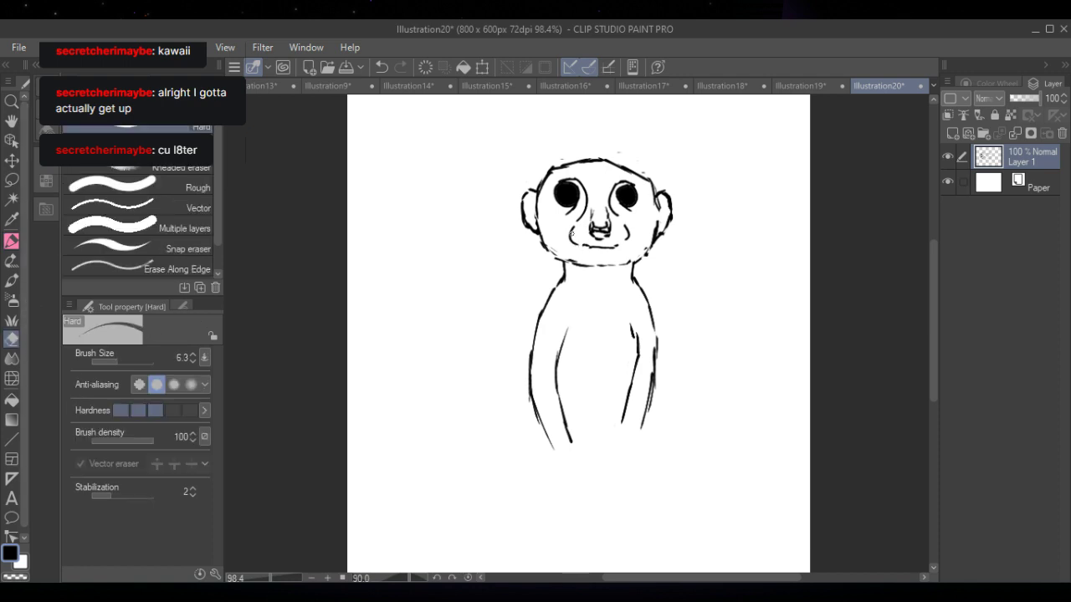
{"action": "mouse_move", "coordinate": [574, 236]}
{"action": "left_mouse_down"}
{"action": "mouse_move", "coordinate": [627, 232]}
{"action": "mouse_move", "coordinate": [623, 241]}
{"action": "left_mouse_up"}
{"action": "key", "text": "p"}
{"action": "left_click_drag", "start_coordinate": [571, 243], "coordinate": [632, 241]}
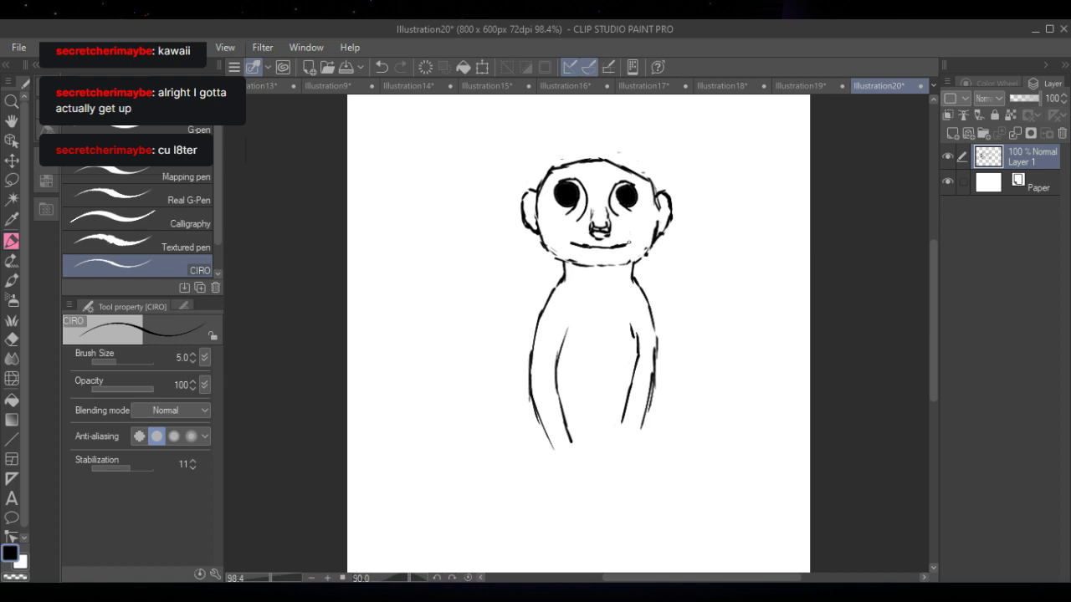
- Extend both sides of the torso down past the arms to the hips with the CIRO pen
{"action": "left_click_drag", "start_coordinate": [532, 346], "coordinate": [535, 381]}
{"action": "left_click_drag", "start_coordinate": [533, 390], "coordinate": [555, 441]}
{"action": "mouse_move", "coordinate": [529, 379]}
{"action": "left_mouse_down"}
{"action": "mouse_move", "coordinate": [529, 444]}
{"action": "mouse_move", "coordinate": [553, 524]}
{"action": "left_mouse_up"}
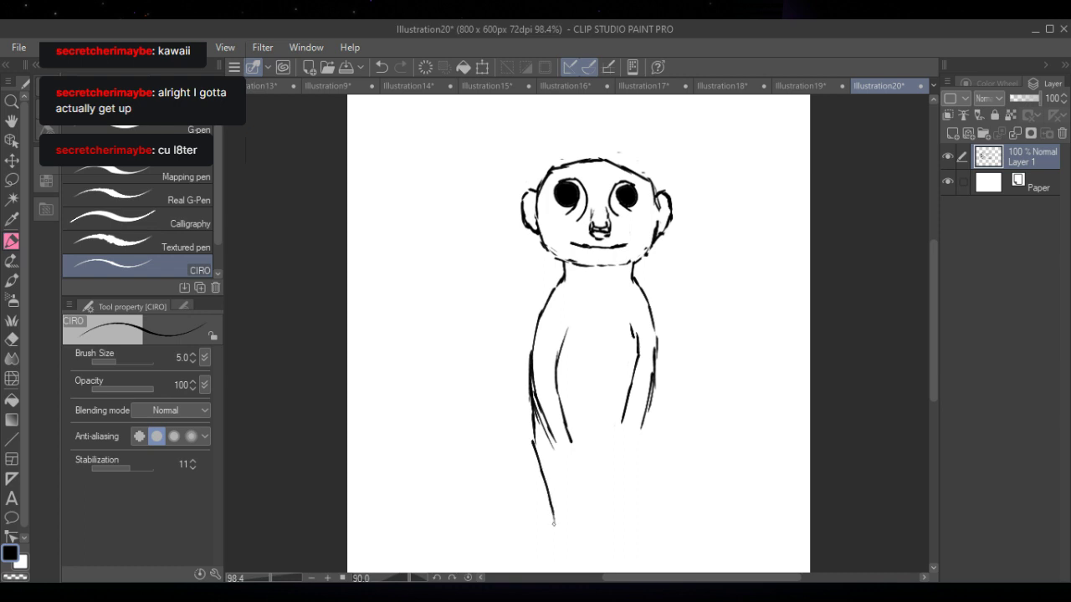
{"action": "left_click_drag", "start_coordinate": [656, 371], "coordinate": [647, 512]}
- Move the whole figure straight up on the canvas to make room for the legs
{"action": "left_click", "coordinate": [483, 68]}
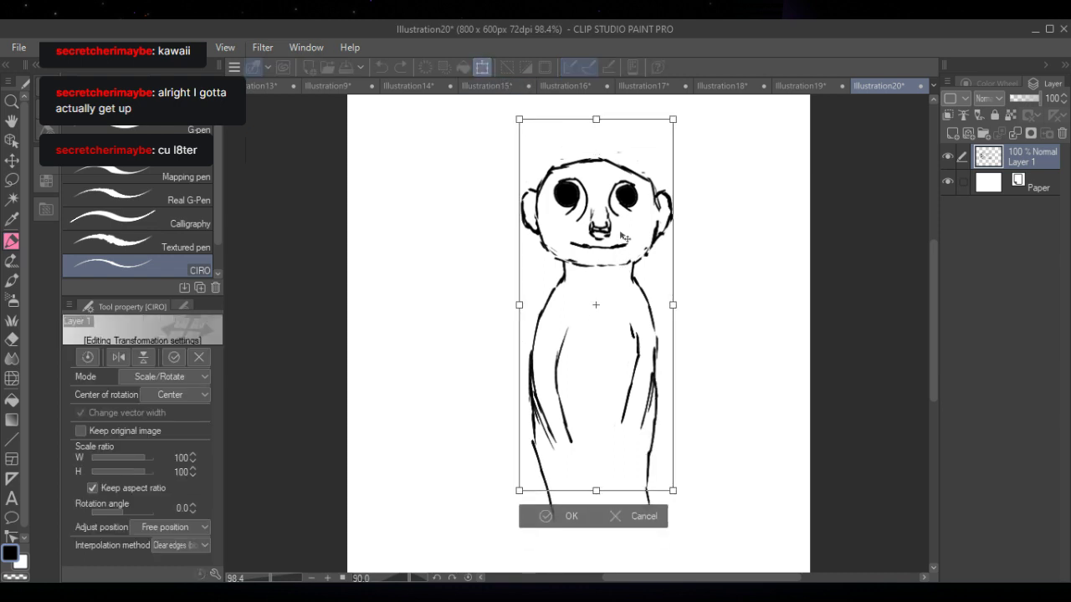
{"action": "left_click_drag", "start_coordinate": [586, 376], "coordinate": [585, 332]}
{"action": "left_click", "coordinate": [565, 507]}
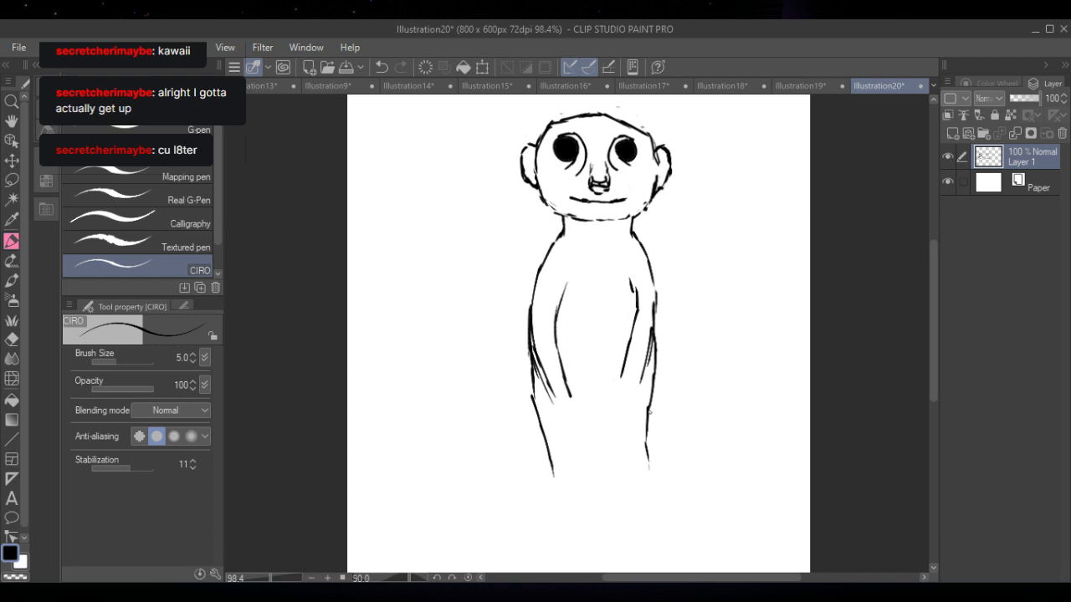
- Draw the outer contours of both legs and a rounded arch between them
{"action": "left_click_drag", "start_coordinate": [656, 410], "coordinate": [641, 536]}
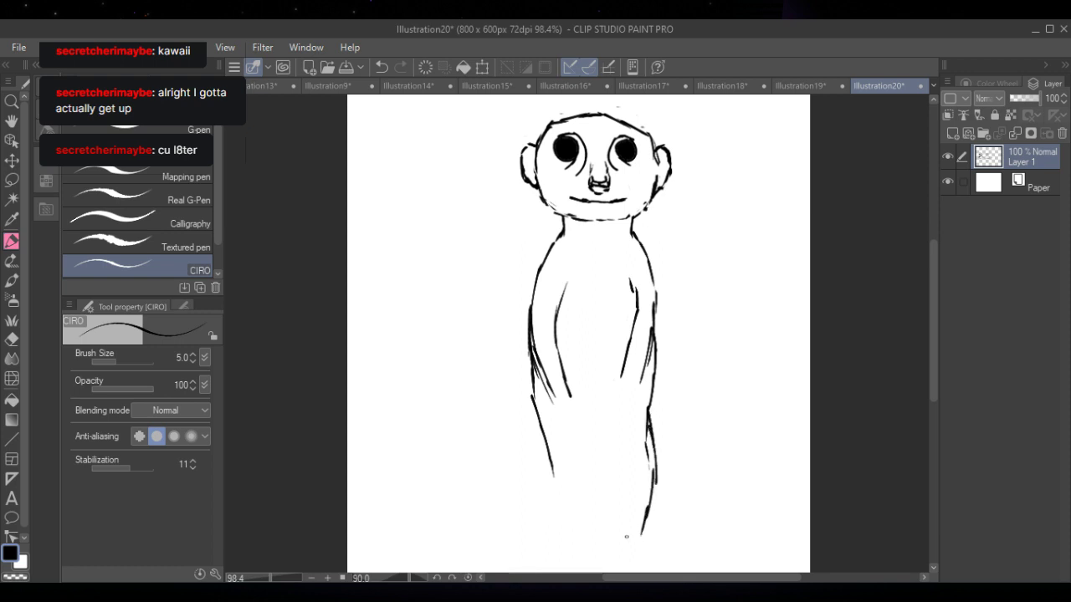
{"action": "left_click_drag", "start_coordinate": [540, 432], "coordinate": [543, 529]}
{"action": "left_click_drag", "start_coordinate": [535, 410], "coordinate": [530, 450]}
{"action": "mouse_move", "coordinate": [581, 528]}
{"action": "left_mouse_down"}
{"action": "mouse_move", "coordinate": [589, 491]}
{"action": "mouse_move", "coordinate": [617, 528]}
{"action": "left_mouse_up"}
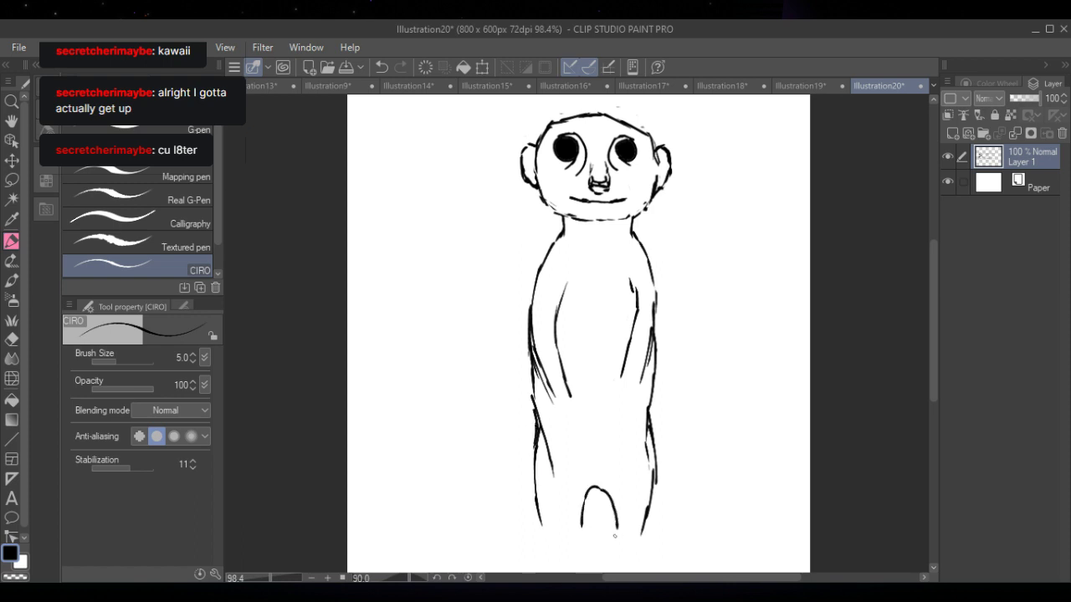
- Erase the leftover hip lines inside both legs and the doubled strokes along the left forearm
{"action": "key", "text": "e"}
{"action": "mouse_move", "coordinate": [552, 473]}
{"action": "left_mouse_down"}
{"action": "mouse_move", "coordinate": [543, 417]}
{"action": "mouse_move", "coordinate": [544, 457]}
{"action": "left_mouse_up"}
{"action": "left_click_drag", "start_coordinate": [646, 459], "coordinate": [642, 422]}
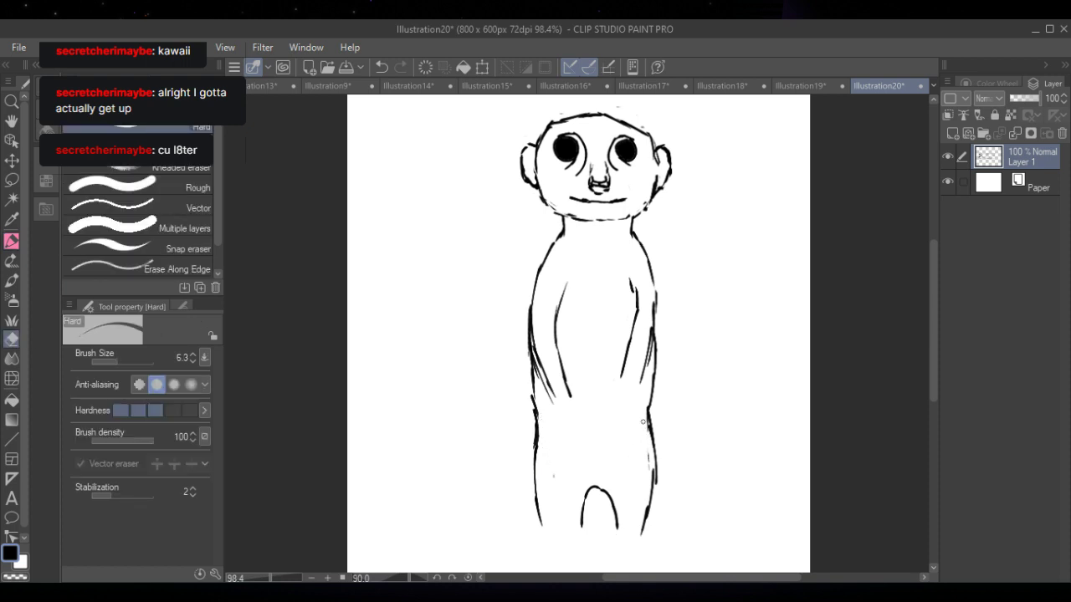
{"action": "left_click_drag", "start_coordinate": [661, 476], "coordinate": [646, 455]}
{"action": "mouse_move", "coordinate": [549, 403]}
{"action": "left_mouse_down"}
{"action": "mouse_move", "coordinate": [534, 360]}
{"action": "mouse_move", "coordinate": [537, 376]}
{"action": "left_mouse_up"}
- Draw the ankle and foot of the right leg, shifting the whole figure up slightly to fit it
{"action": "left_click", "coordinate": [11, 242]}
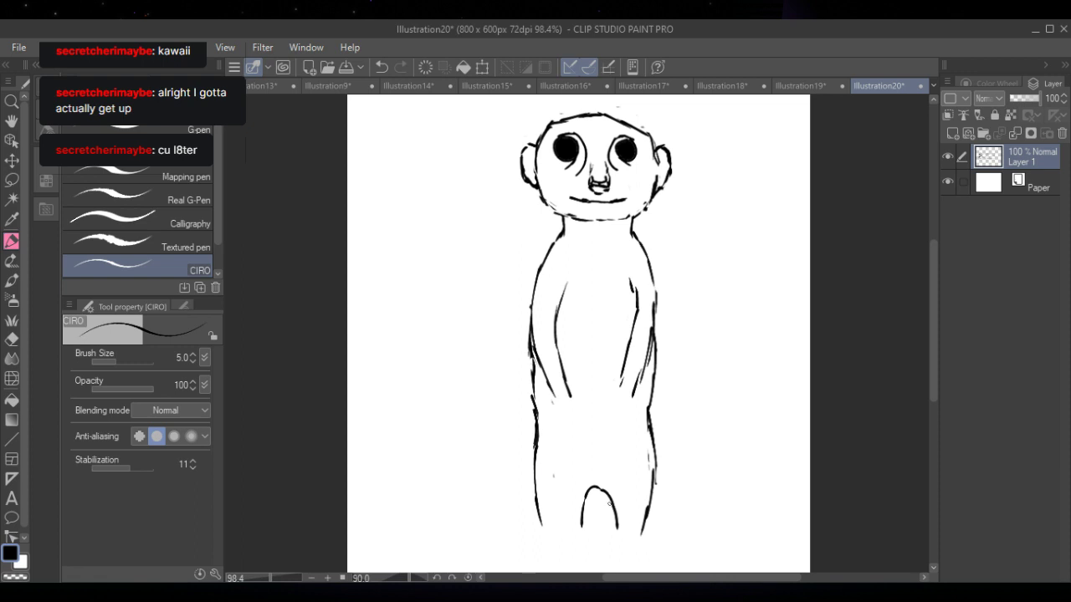
{"action": "mouse_move", "coordinate": [611, 507]}
{"action": "left_mouse_down"}
{"action": "mouse_move", "coordinate": [613, 540]}
{"action": "mouse_move", "coordinate": [674, 557]}
{"action": "mouse_move", "coordinate": [632, 567]}
{"action": "left_mouse_up"}
{"action": "left_click", "coordinate": [482, 67]}
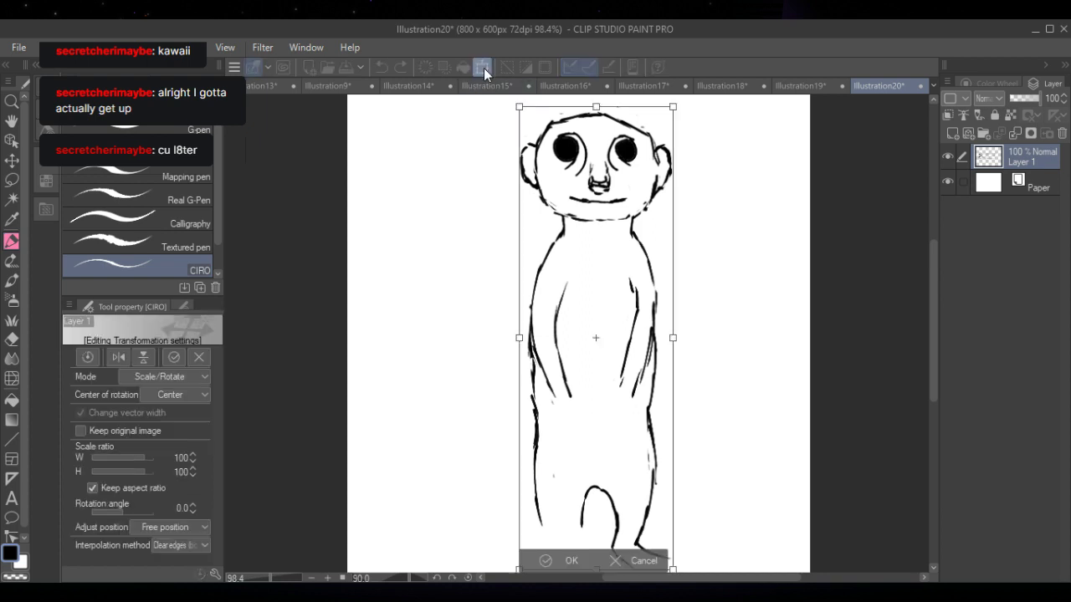
{"action": "left_click_drag", "start_coordinate": [637, 304], "coordinate": [637, 289]}
{"action": "left_click", "coordinate": [545, 560]}
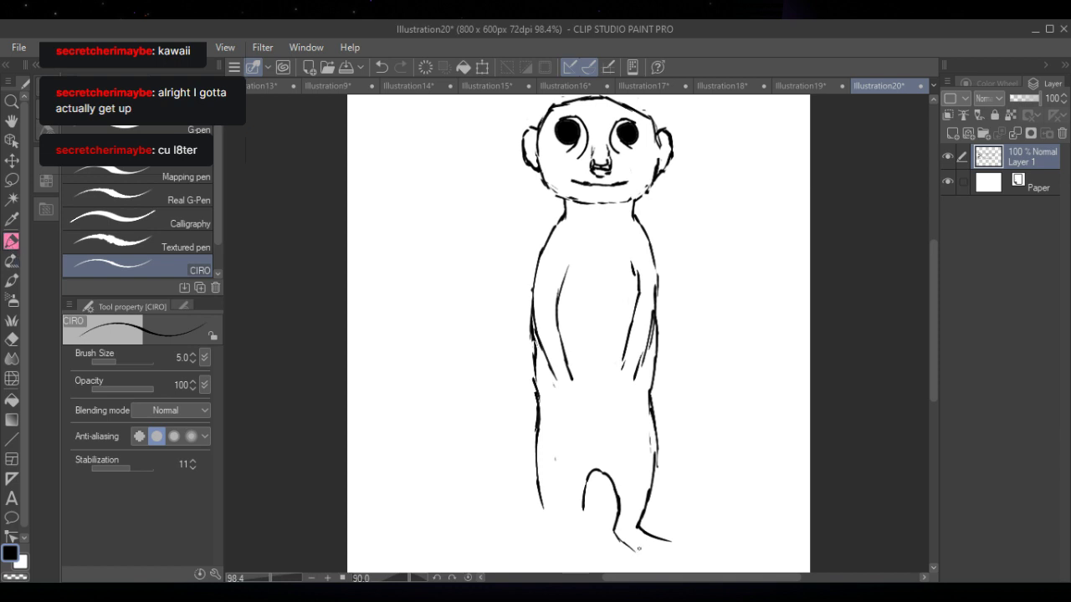
{"action": "mouse_move", "coordinate": [634, 548]}
{"action": "left_mouse_down"}
{"action": "mouse_move", "coordinate": [670, 557]}
{"action": "mouse_move", "coordinate": [675, 540]}
{"action": "left_mouse_up"}
- Redraw the outer thigh lines of both legs and erase the surplus strokes beside them
{"action": "left_click_drag", "start_coordinate": [551, 505], "coordinate": [538, 425]}
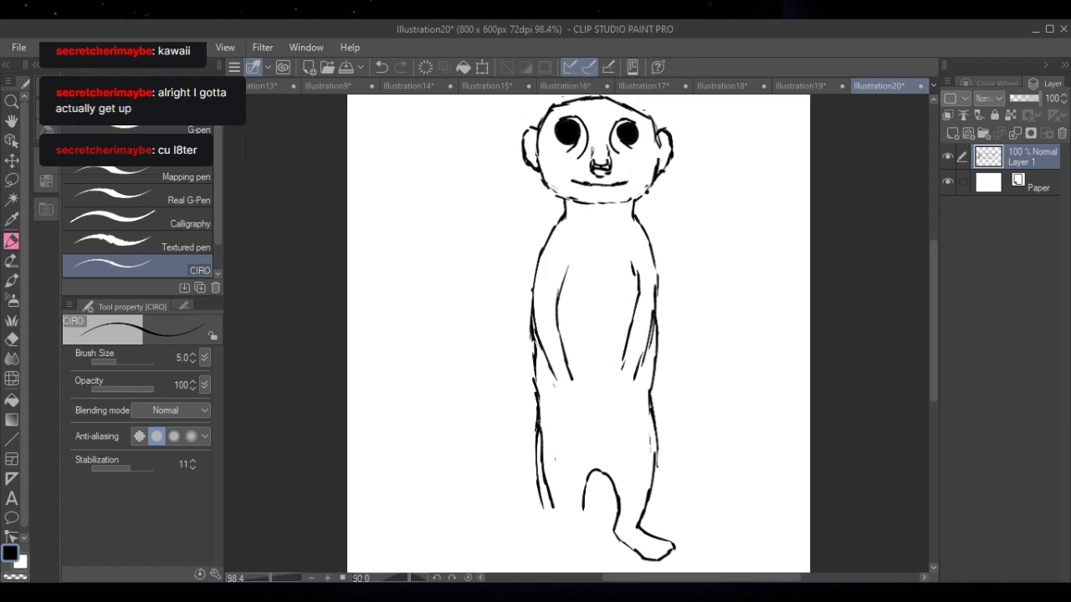
{"action": "left_click_drag", "start_coordinate": [646, 405], "coordinate": [655, 455]}
{"action": "key", "text": "e"}
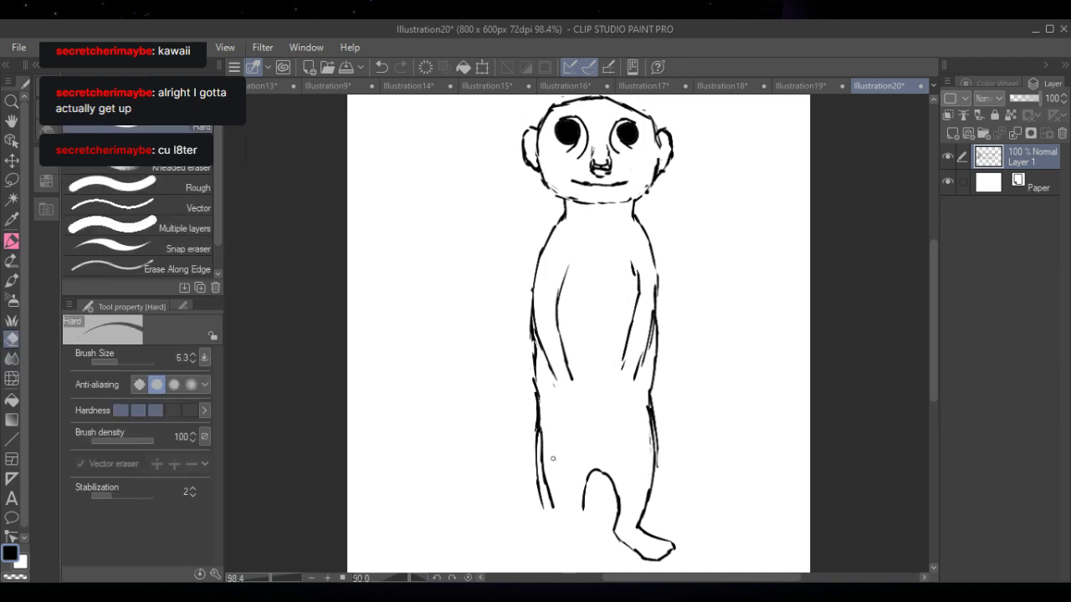
{"action": "left_click_drag", "start_coordinate": [532, 436], "coordinate": [533, 423]}
{"action": "mouse_move", "coordinate": [659, 429]}
{"action": "left_mouse_down"}
{"action": "mouse_move", "coordinate": [659, 465]}
{"action": "mouse_move", "coordinate": [652, 405]}
{"action": "left_mouse_up"}
{"action": "left_click_drag", "start_coordinate": [538, 491], "coordinate": [542, 507]}
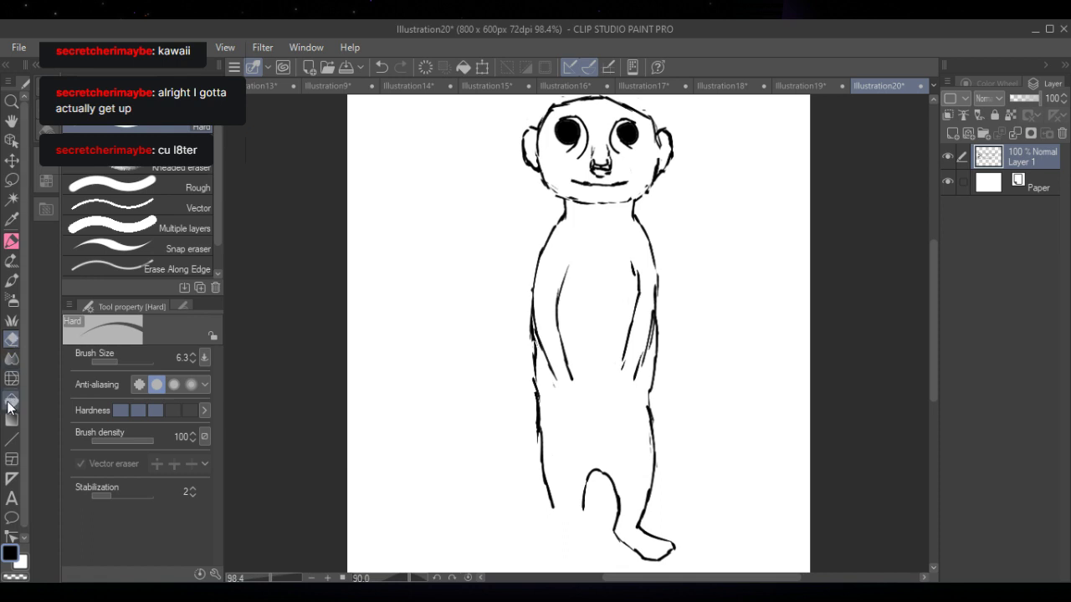
- Draw the ankle and foot of the left leg, and erase the stray marks at its toe
{"action": "left_click", "coordinate": [11, 243]}
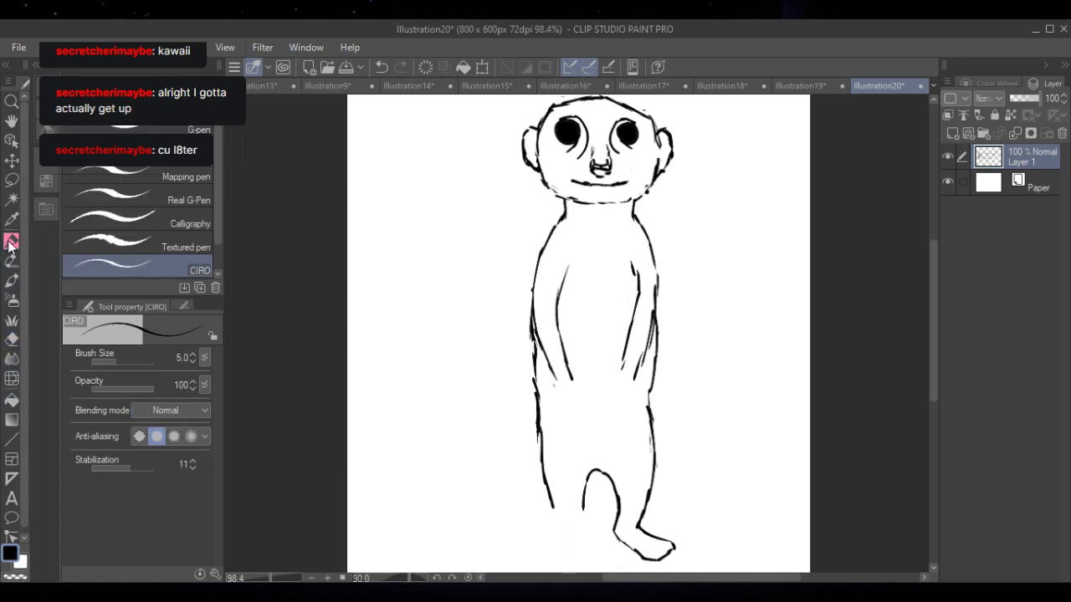
{"action": "mouse_move", "coordinate": [583, 492]}
{"action": "left_mouse_down"}
{"action": "mouse_move", "coordinate": [588, 529]}
{"action": "mouse_move", "coordinate": [569, 558]}
{"action": "mouse_move", "coordinate": [542, 562]}
{"action": "mouse_move", "coordinate": [534, 545]}
{"action": "mouse_move", "coordinate": [554, 502]}
{"action": "mouse_move", "coordinate": [552, 535]}
{"action": "mouse_move", "coordinate": [534, 553]}
{"action": "mouse_move", "coordinate": [556, 562]}
{"action": "left_mouse_up"}
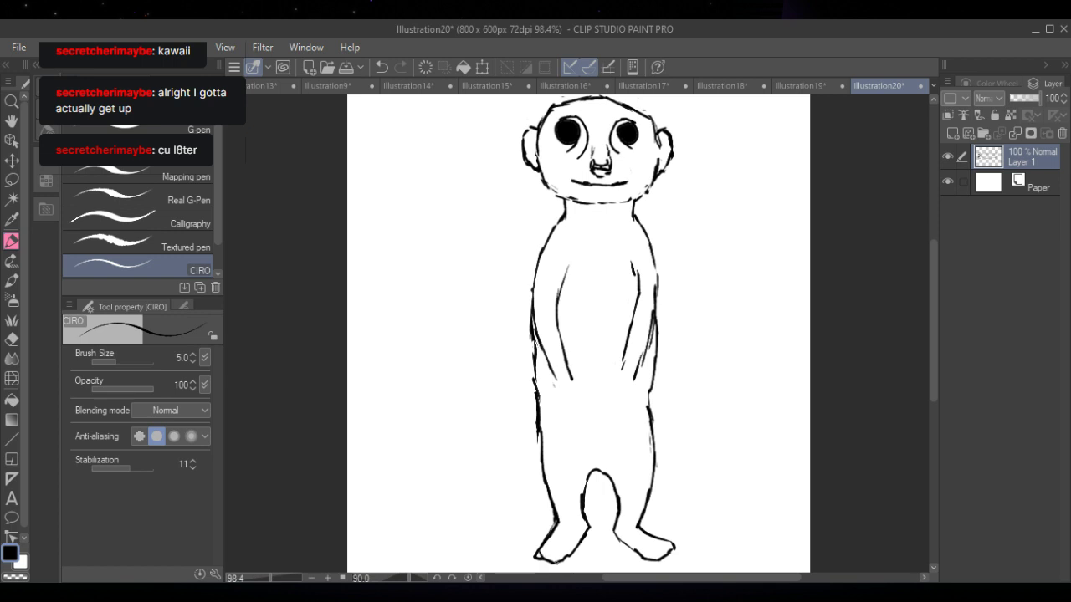
{"action": "left_click", "coordinate": [12, 339]}
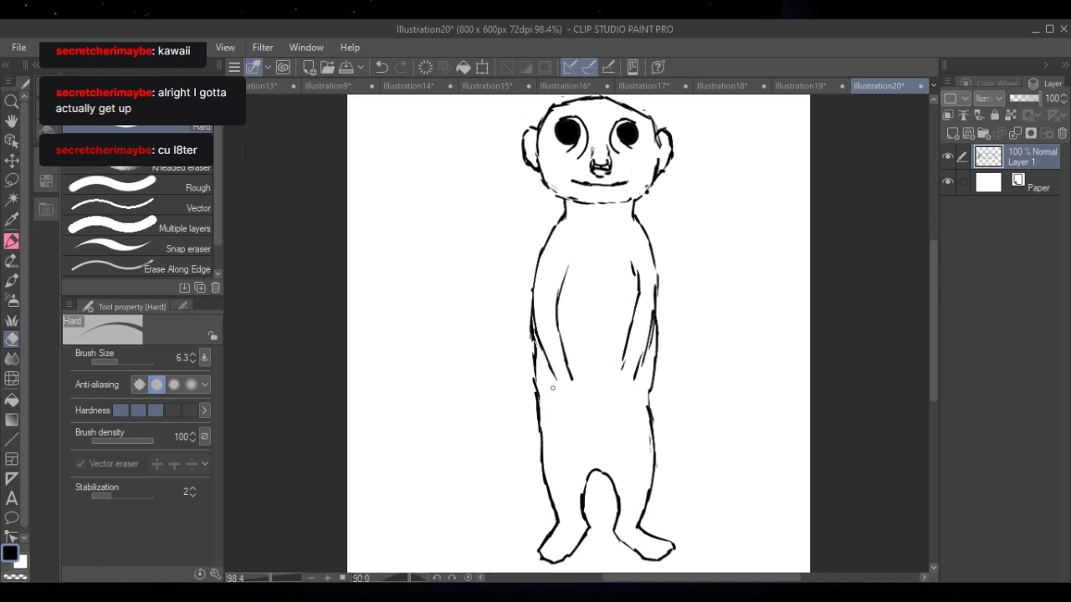
- Draw a taller arch between the legs and erase the lower arch it replaces
{"action": "key", "text": "p"}
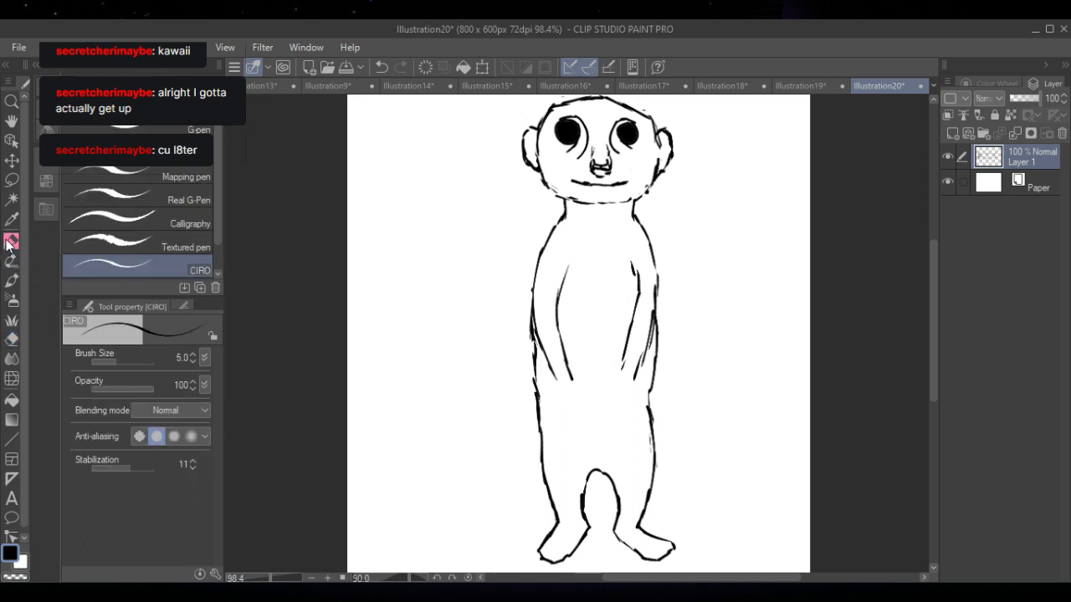
{"action": "mouse_move", "coordinate": [584, 481]}
{"action": "left_mouse_down"}
{"action": "mouse_move", "coordinate": [602, 442]}
{"action": "mouse_move", "coordinate": [619, 507]}
{"action": "left_mouse_up"}
{"action": "key", "text": "e"}
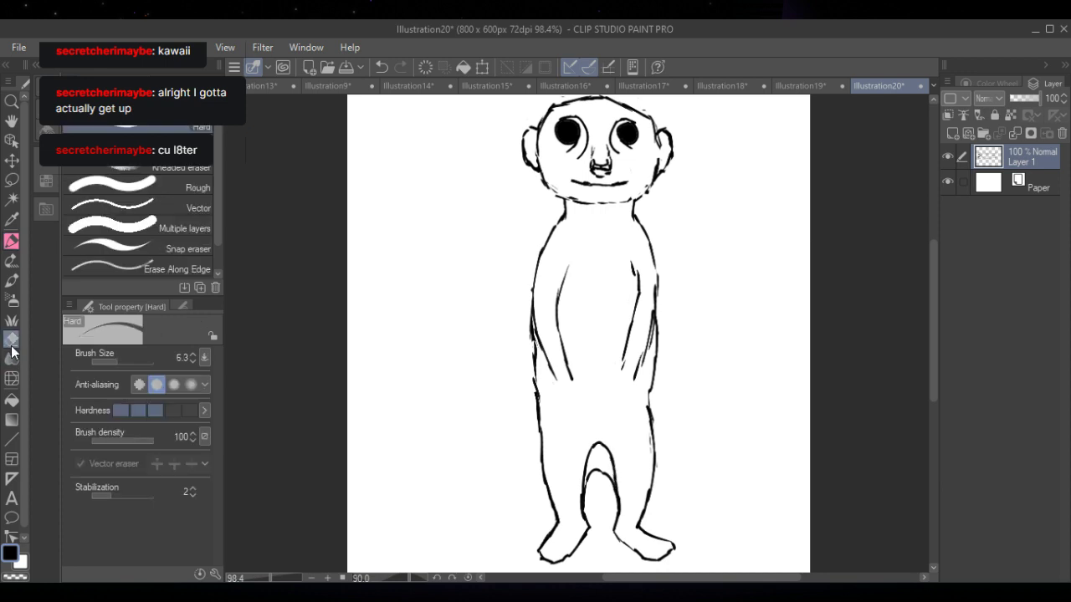
{"action": "mouse_move", "coordinate": [599, 466]}
{"action": "left_mouse_down"}
{"action": "mouse_move", "coordinate": [610, 479]}
{"action": "mouse_move", "coordinate": [594, 470]}
{"action": "mouse_move", "coordinate": [589, 490]}
{"action": "left_mouse_up"}
- Draw small pointed toes on both feet and clean up the lines between them with the eraser
{"action": "left_click", "coordinate": [12, 242]}
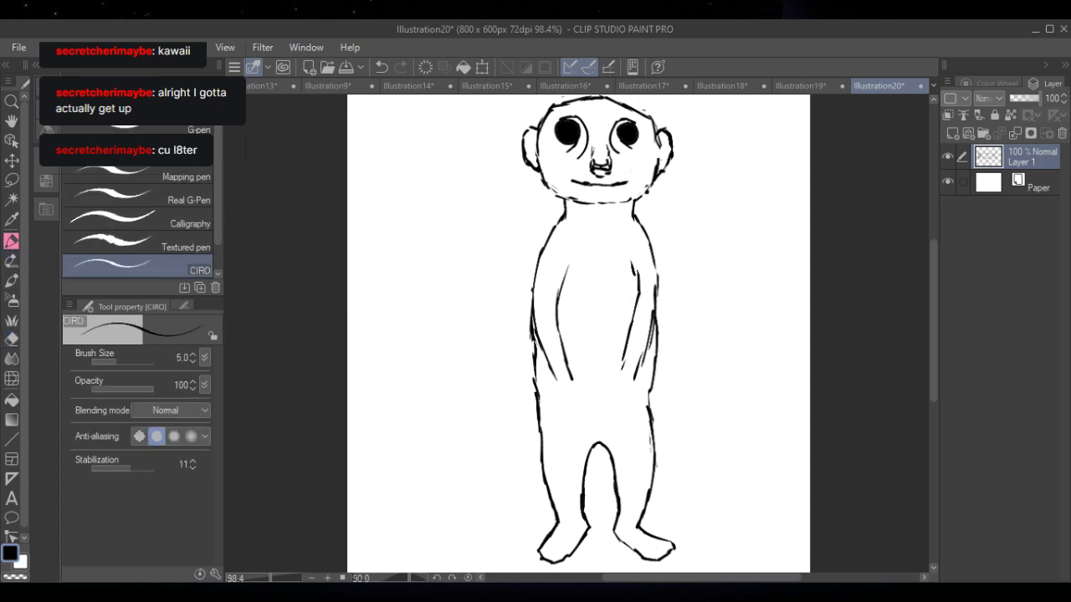
{"action": "left_click_drag", "start_coordinate": [648, 555], "coordinate": [675, 552]}
{"action": "left_click_drag", "start_coordinate": [567, 557], "coordinate": [537, 555]}
{"action": "left_click_drag", "start_coordinate": [545, 540], "coordinate": [538, 552]}
{"action": "left_click_drag", "start_coordinate": [659, 559], "coordinate": [675, 555]}
{"action": "mouse_move", "coordinate": [554, 553]}
{"action": "left_mouse_down"}
{"action": "mouse_move", "coordinate": [544, 567]}
{"action": "mouse_move", "coordinate": [534, 562]}
{"action": "left_mouse_up"}
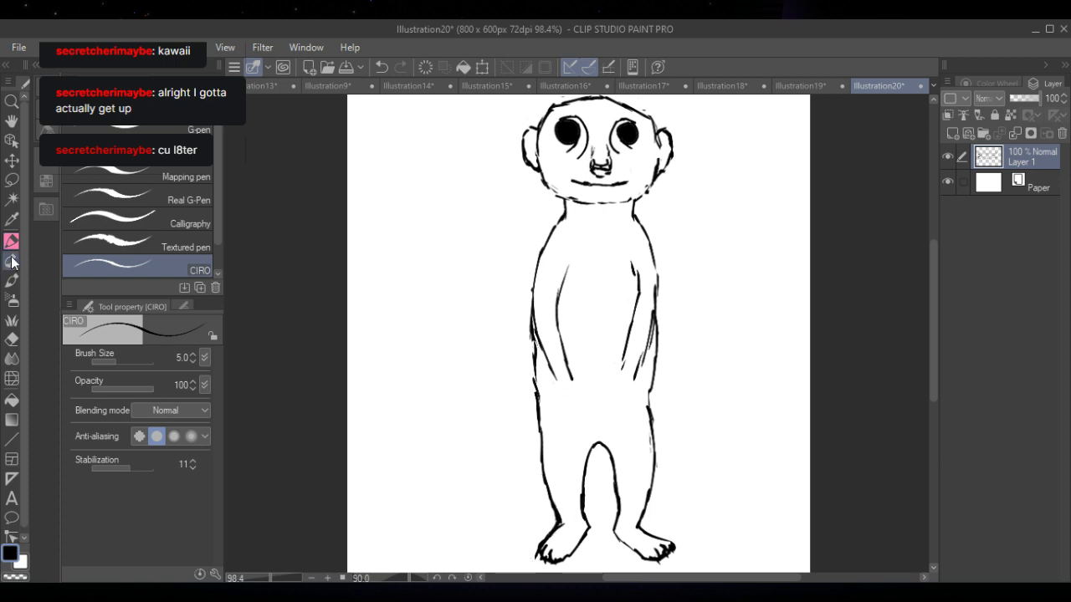
{"action": "left_click", "coordinate": [11, 338]}
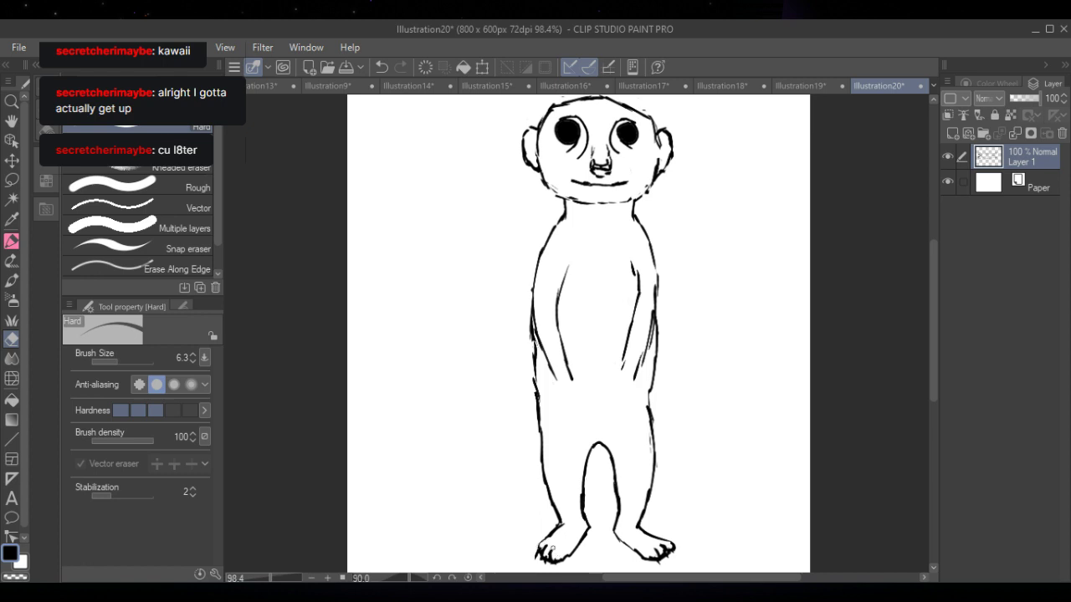
- Draw a hand with thin fingers at the end of the left arm and join it to the wrist
{"action": "left_click", "coordinate": [15, 241]}
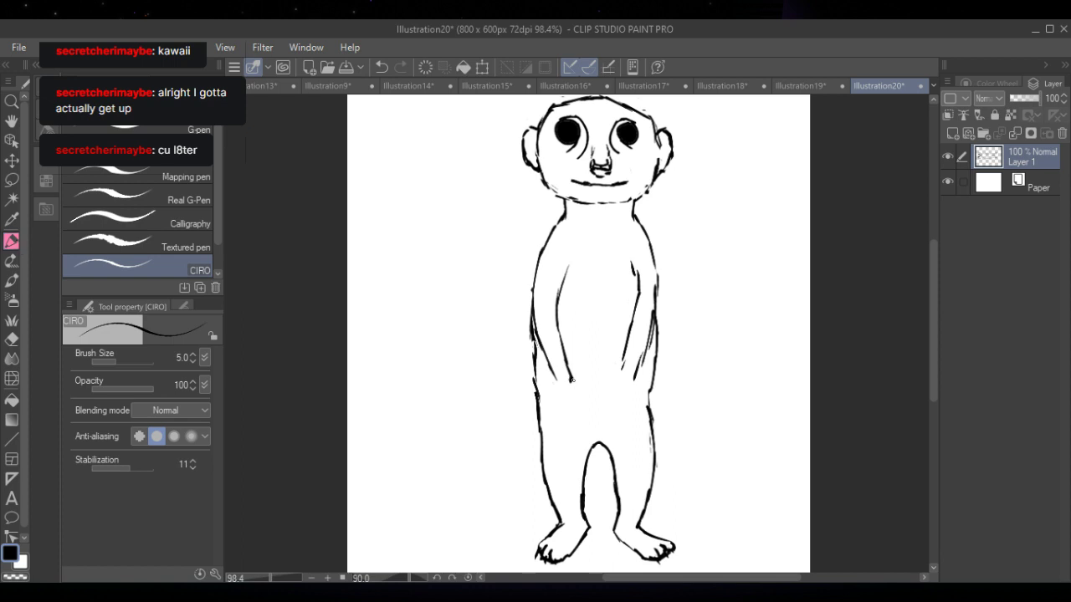
{"action": "mouse_move", "coordinate": [574, 378]}
{"action": "left_mouse_down"}
{"action": "mouse_move", "coordinate": [584, 406]}
{"action": "mouse_move", "coordinate": [569, 381]}
{"action": "left_mouse_up"}
{"action": "mouse_move", "coordinate": [567, 383]}
{"action": "left_mouse_down"}
{"action": "mouse_move", "coordinate": [584, 418]}
{"action": "mouse_move", "coordinate": [574, 404]}
{"action": "left_mouse_up"}
{"action": "left_click_drag", "start_coordinate": [562, 389], "coordinate": [576, 415]}
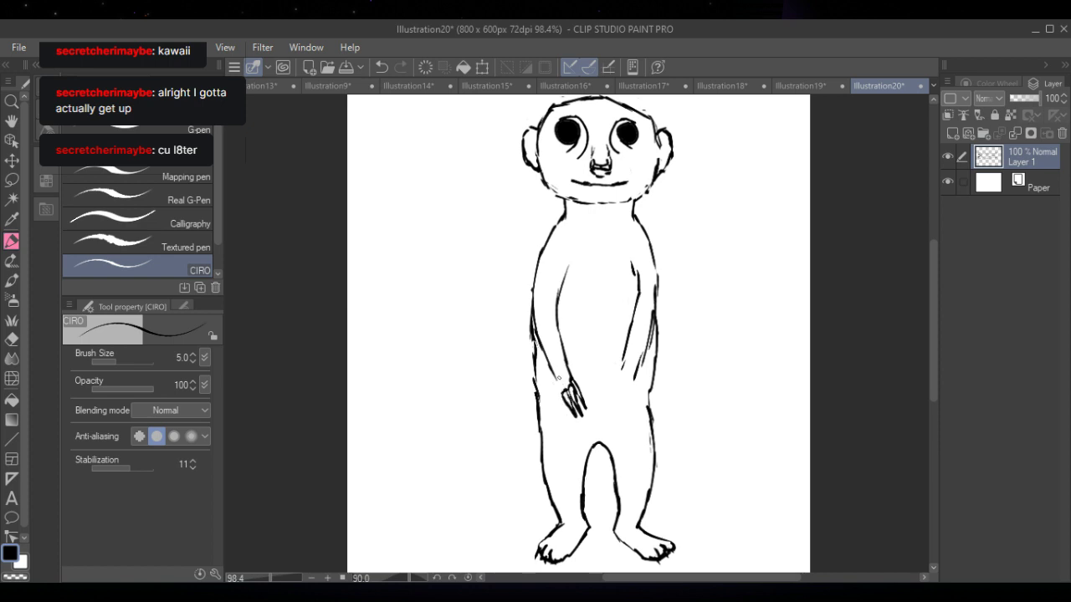
{"action": "mouse_move", "coordinate": [558, 380]}
{"action": "left_mouse_down"}
{"action": "mouse_move", "coordinate": [567, 417]}
{"action": "mouse_move", "coordinate": [551, 363]}
{"action": "left_mouse_up"}
- Draw a matching fingered hand on the right arm and add short cheek lines beside the nose
{"action": "left_click_drag", "start_coordinate": [615, 381], "coordinate": [612, 407]}
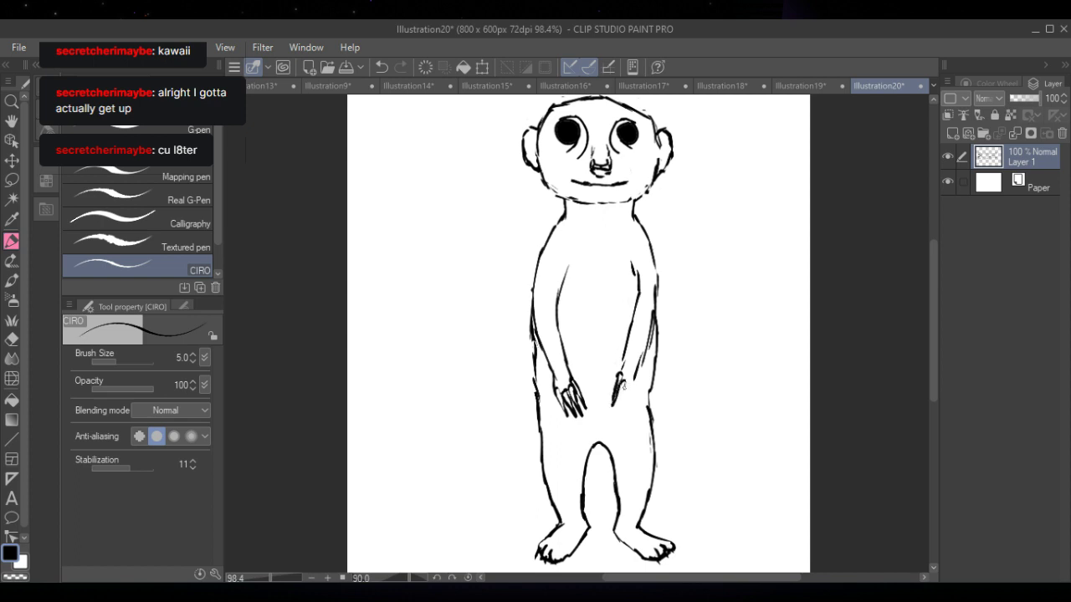
{"action": "left_click_drag", "start_coordinate": [623, 386], "coordinate": [619, 405]}
{"action": "left_click", "coordinate": [623, 164]}
{"action": "key", "text": "e"}
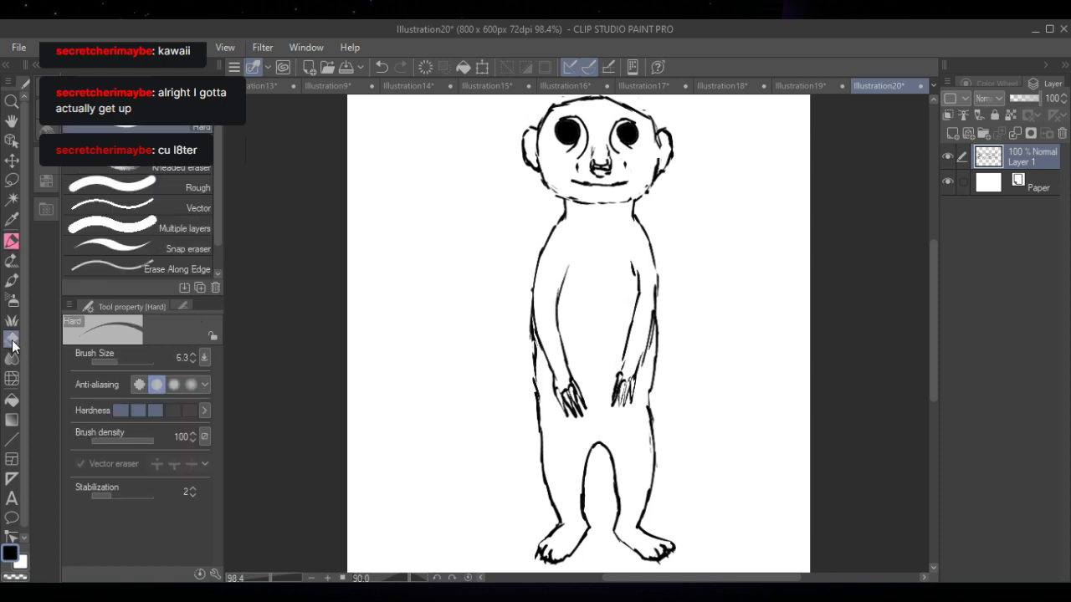
- Erase both large eyes and their surrounding lines with the Hard eraser at size 13.3
{"action": "left_click", "coordinate": [119, 359]}
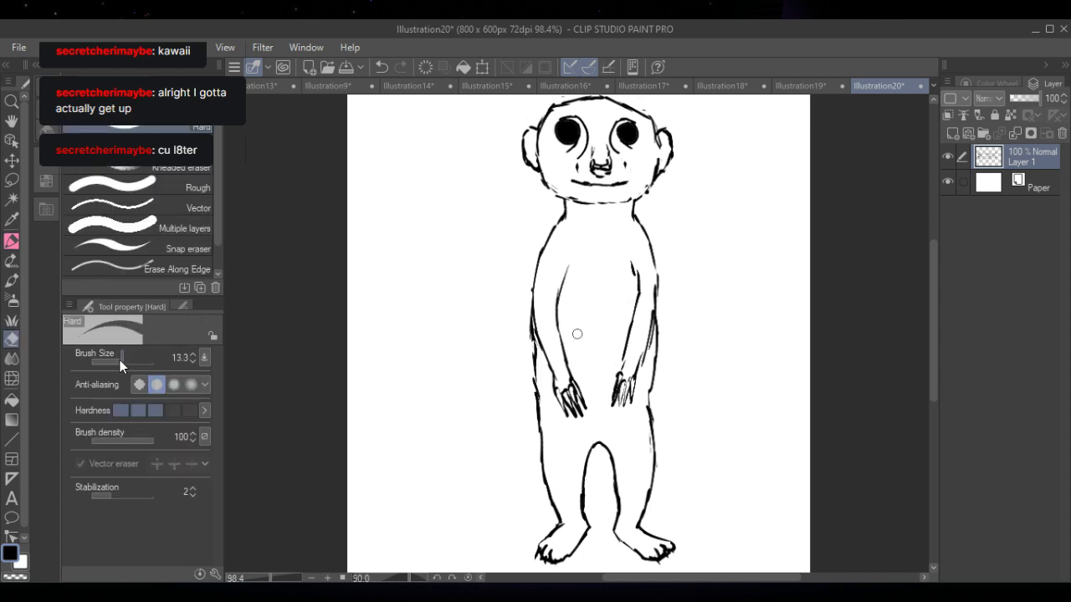
{"action": "mouse_move", "coordinate": [568, 138]}
{"action": "left_mouse_down"}
{"action": "mouse_move", "coordinate": [557, 136]}
{"action": "mouse_move", "coordinate": [564, 125]}
{"action": "mouse_move", "coordinate": [567, 141]}
{"action": "mouse_move", "coordinate": [572, 122]}
{"action": "mouse_move", "coordinate": [574, 147]}
{"action": "mouse_move", "coordinate": [576, 115]}
{"action": "mouse_move", "coordinate": [576, 159]}
{"action": "mouse_move", "coordinate": [588, 135]}
{"action": "mouse_move", "coordinate": [559, 117]}
{"action": "left_mouse_up"}
{"action": "mouse_move", "coordinate": [632, 128]}
{"action": "left_mouse_down"}
{"action": "mouse_move", "coordinate": [621, 127]}
{"action": "mouse_move", "coordinate": [620, 151]}
{"action": "left_mouse_up"}
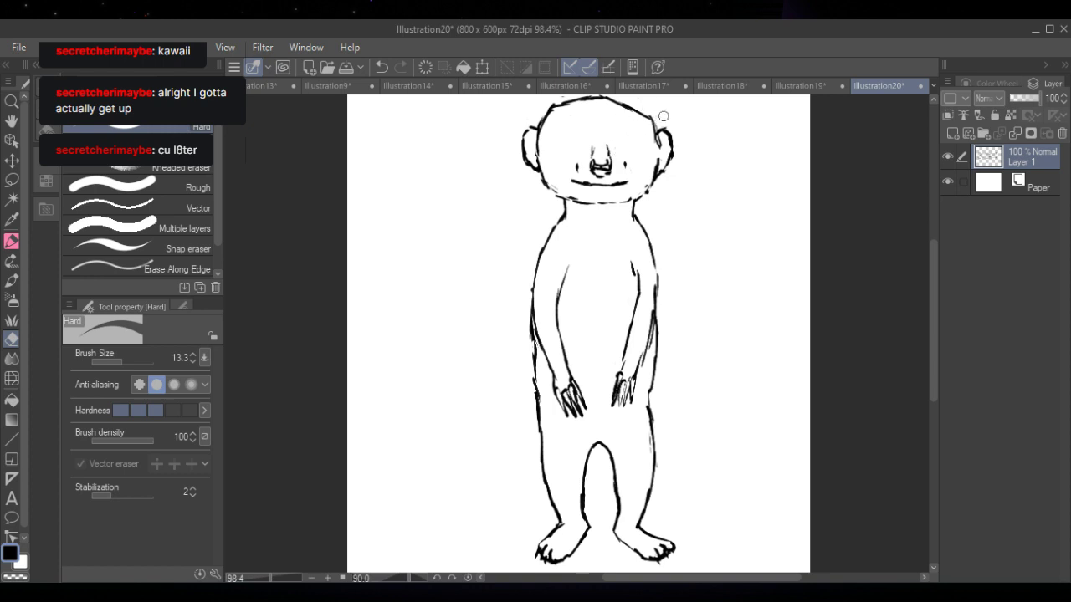
{"action": "left_click_drag", "start_coordinate": [658, 191], "coordinate": [649, 194]}
- Draw smaller solid black eyes with the CIRO pen and add slanted angry brow lines above them
{"action": "left_click", "coordinate": [11, 242]}
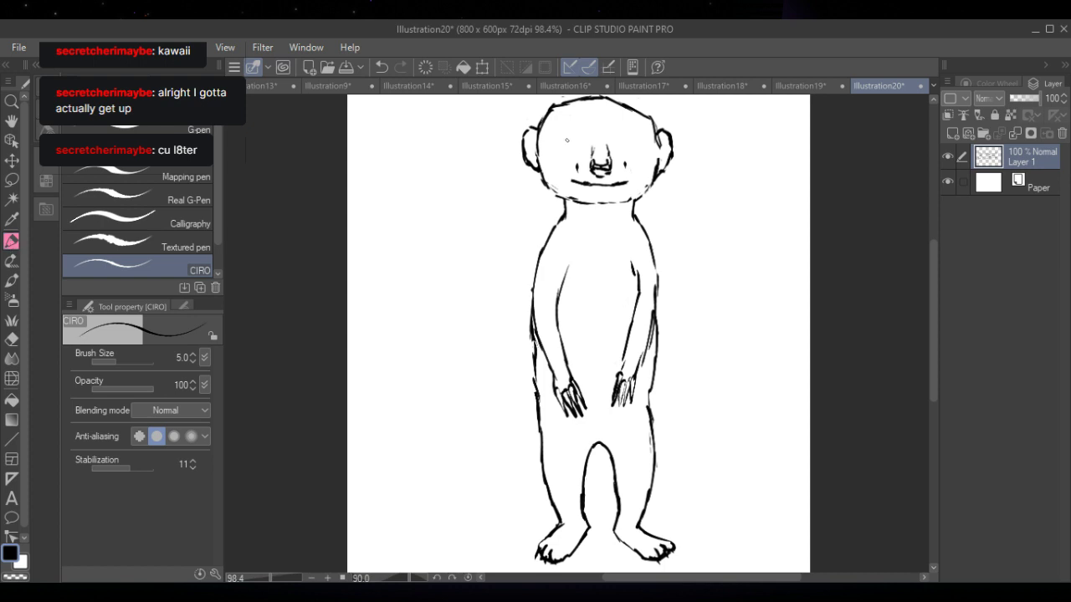
{"action": "mouse_move", "coordinate": [563, 135]}
{"action": "left_mouse_down"}
{"action": "mouse_move", "coordinate": [580, 137]}
{"action": "mouse_move", "coordinate": [570, 150]}
{"action": "mouse_move", "coordinate": [560, 134]}
{"action": "mouse_move", "coordinate": [634, 142]}
{"action": "mouse_move", "coordinate": [616, 142]}
{"action": "left_mouse_up"}
{"action": "mouse_move", "coordinate": [617, 137]}
{"action": "left_mouse_down"}
{"action": "mouse_move", "coordinate": [632, 141]}
{"action": "mouse_move", "coordinate": [566, 142]}
{"action": "mouse_move", "coordinate": [622, 133]}
{"action": "left_mouse_up"}
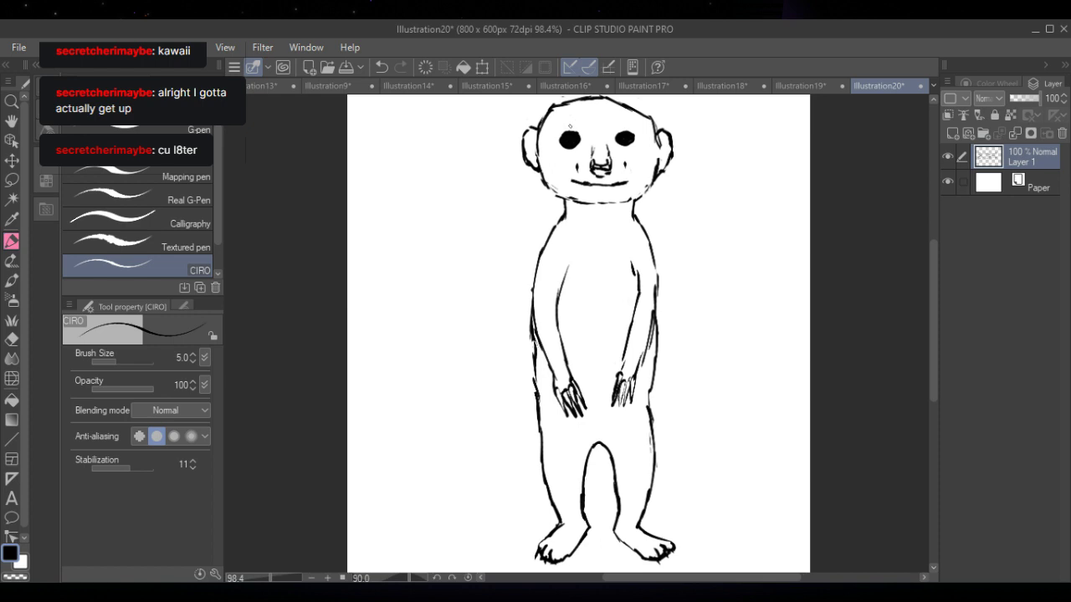
{"action": "mouse_move", "coordinate": [570, 126]}
{"action": "left_mouse_down"}
{"action": "mouse_move", "coordinate": [630, 133]}
{"action": "mouse_move", "coordinate": [584, 135]}
{"action": "mouse_move", "coordinate": [568, 155]}
{"action": "mouse_move", "coordinate": [628, 154]}
{"action": "left_mouse_up"}
- Reduce the Hard eraser to size 4.9 and dab a small highlight into the black eyes
{"action": "left_click", "coordinate": [12, 339]}
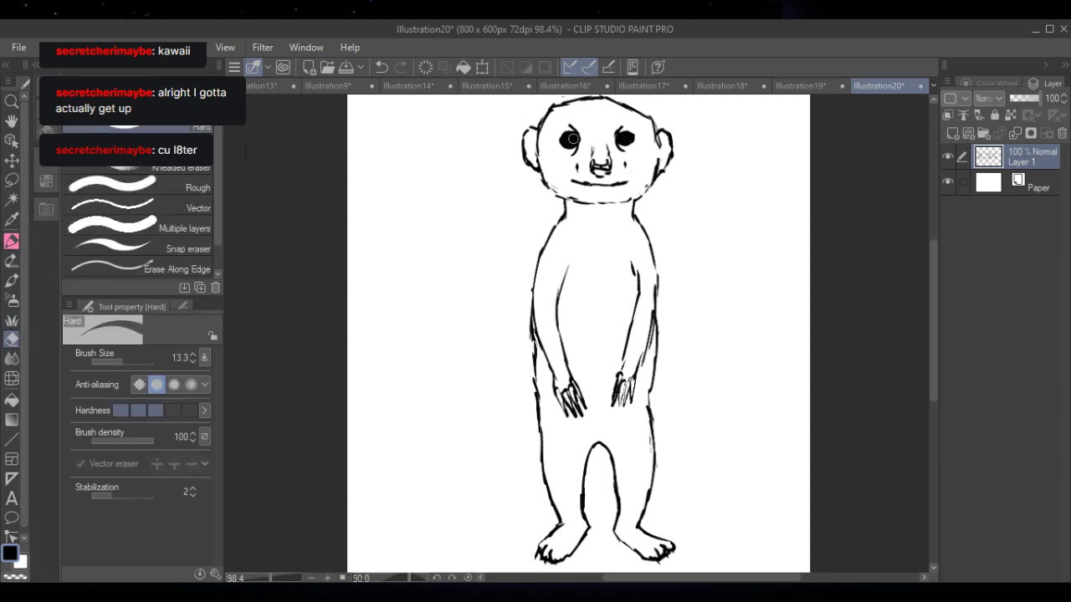
{"action": "left_click_drag", "start_coordinate": [114, 361], "coordinate": [114, 356]}
{"action": "left_click", "coordinate": [627, 137]}
- Lasso the head, transform it slightly down towards the neck, and deselect it
{"action": "left_click", "coordinate": [11, 179]}
{"action": "key", "text": "ctrl+z"}
{"action": "mouse_move", "coordinate": [643, 144]}
{"action": "left_mouse_down"}
{"action": "mouse_move", "coordinate": [535, 96]}
{"action": "mouse_move", "coordinate": [529, 208]}
{"action": "mouse_move", "coordinate": [600, 228]}
{"action": "mouse_move", "coordinate": [701, 219]}
{"action": "mouse_move", "coordinate": [653, 136]}
{"action": "mouse_move", "coordinate": [616, 119]}
{"action": "left_mouse_up"}
{"action": "key", "text": "ctrl+t"}
{"action": "left_click_drag", "start_coordinate": [629, 191], "coordinate": [633, 203]}
{"action": "left_click", "coordinate": [549, 266]}
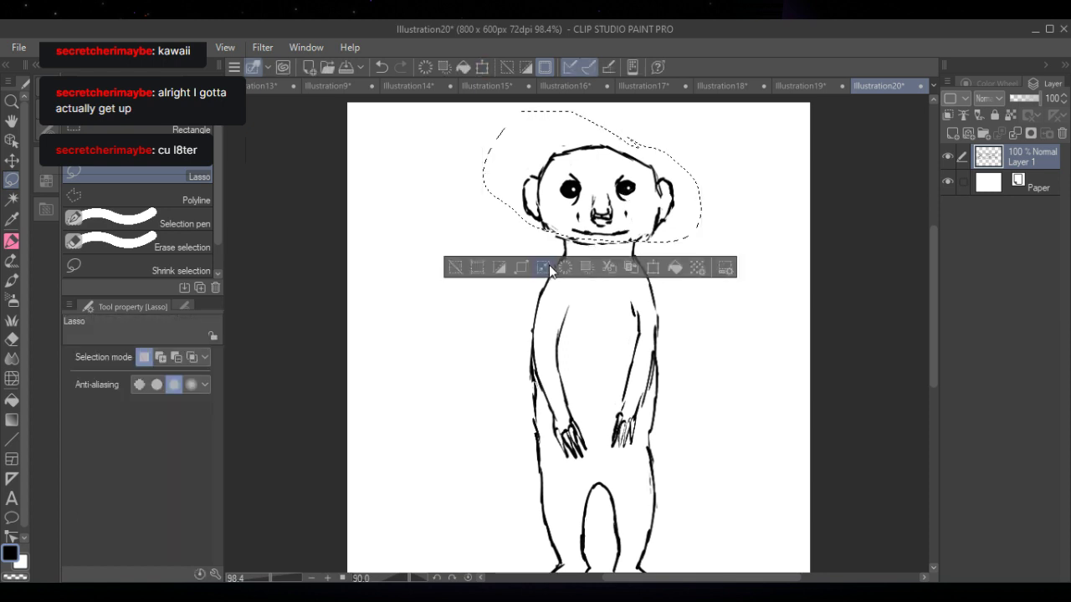
{"action": "key", "text": "ctrl+d"}
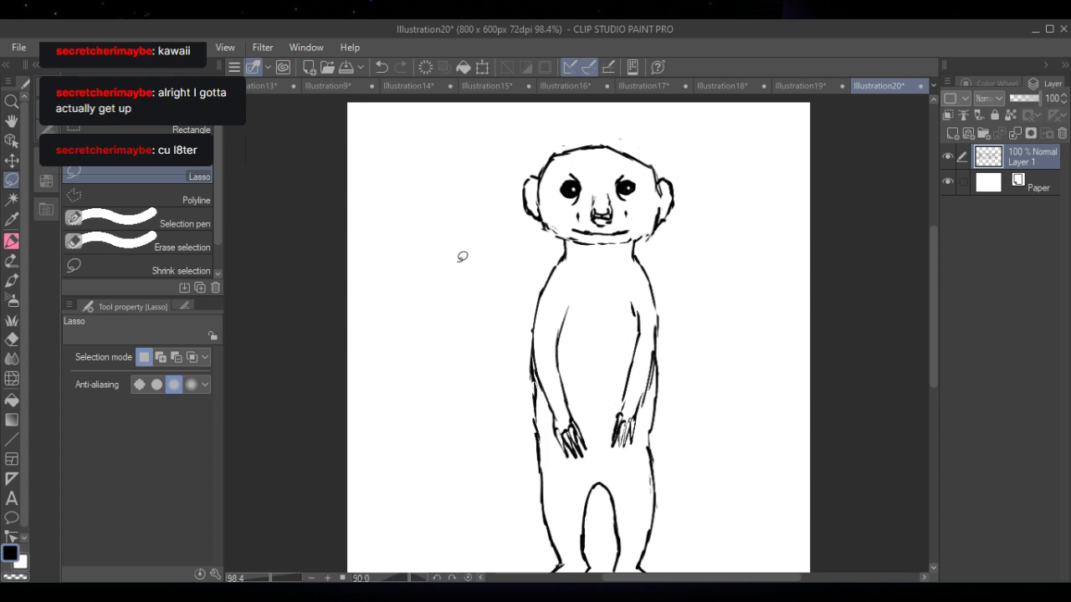
- Clean up the chin line under the mouth with the Hard eraser at size 8.0
{"action": "left_click", "coordinate": [12, 339]}
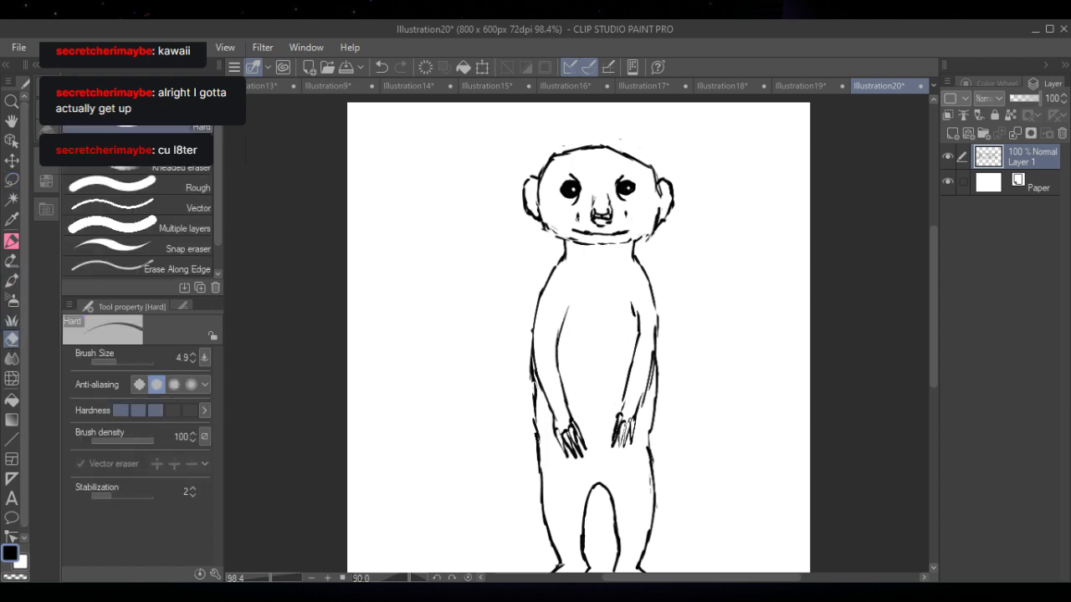
{"action": "left_click", "coordinate": [118, 361]}
{"action": "left_click_drag", "start_coordinate": [575, 240], "coordinate": [572, 243]}
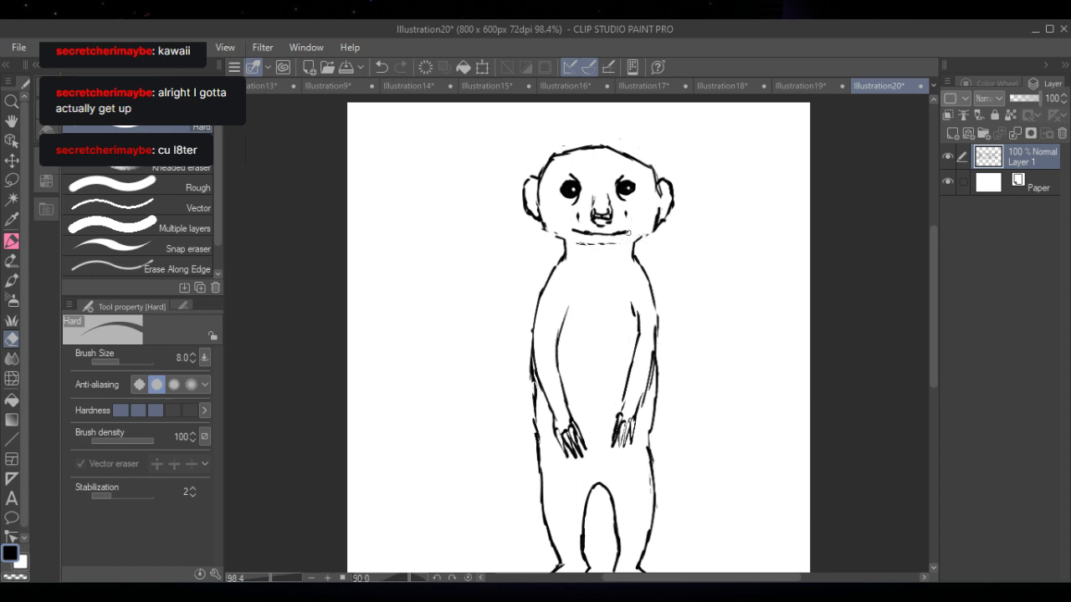
- Draw long thin whiskers fanning out from both cheeks with the CIRO pen
{"action": "left_click", "coordinate": [12, 242]}
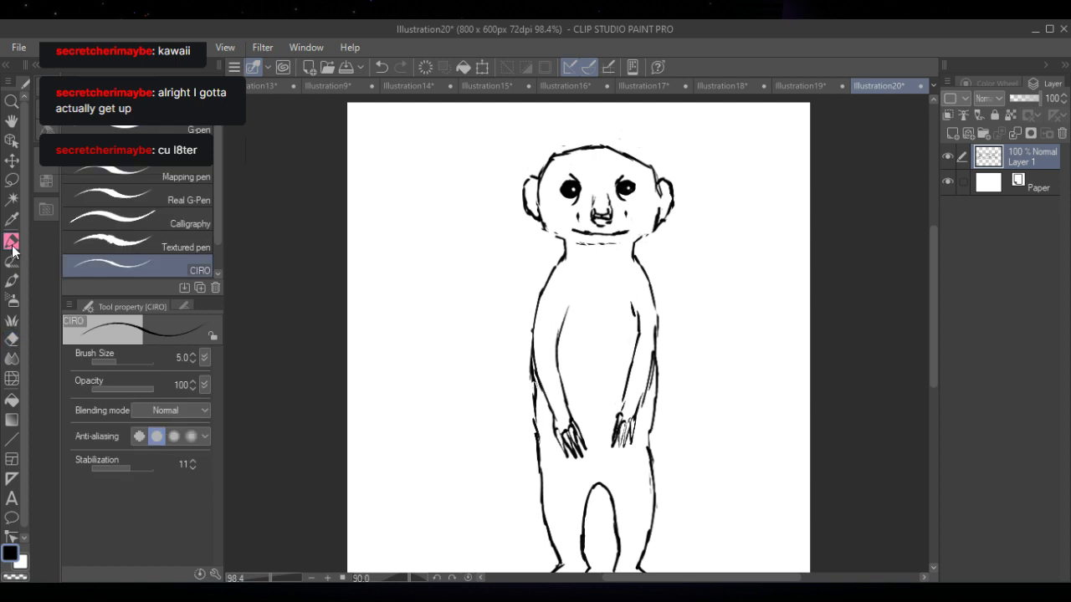
{"action": "mouse_move", "coordinate": [641, 220]}
{"action": "left_mouse_down"}
{"action": "mouse_move", "coordinate": [689, 200]}
{"action": "mouse_move", "coordinate": [730, 250]}
{"action": "left_mouse_up"}
{"action": "left_click_drag", "start_coordinate": [648, 205], "coordinate": [693, 185]}
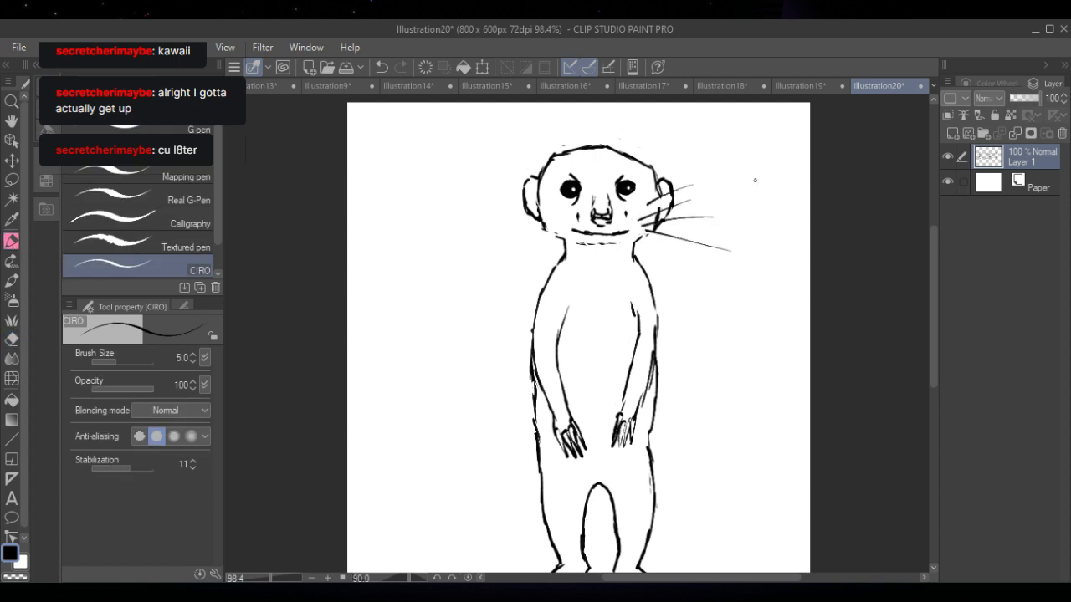
{"action": "mouse_move", "coordinate": [562, 219]}
{"action": "left_mouse_down"}
{"action": "mouse_move", "coordinate": [498, 201]}
{"action": "mouse_move", "coordinate": [497, 240]}
{"action": "left_mouse_up"}
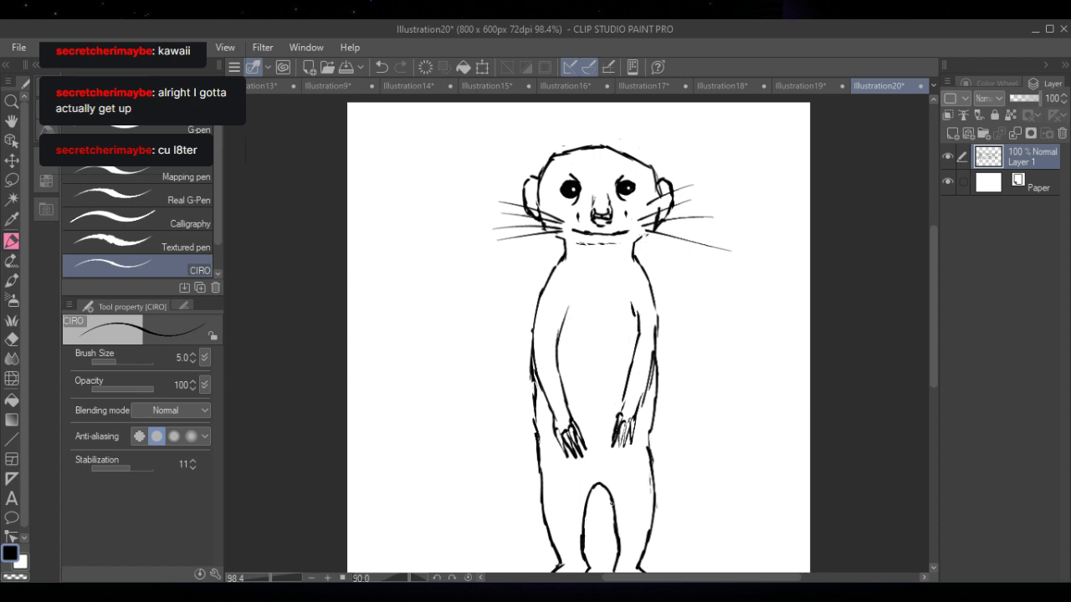
- Draw a pointed tail running from between the legs out behind the left leg, and thicken its outline
{"action": "mouse_move", "coordinate": [611, 502]}
{"action": "left_mouse_down"}
{"action": "mouse_move", "coordinate": [582, 549]}
{"action": "mouse_move", "coordinate": [448, 550]}
{"action": "mouse_move", "coordinate": [548, 531]}
{"action": "left_mouse_up"}
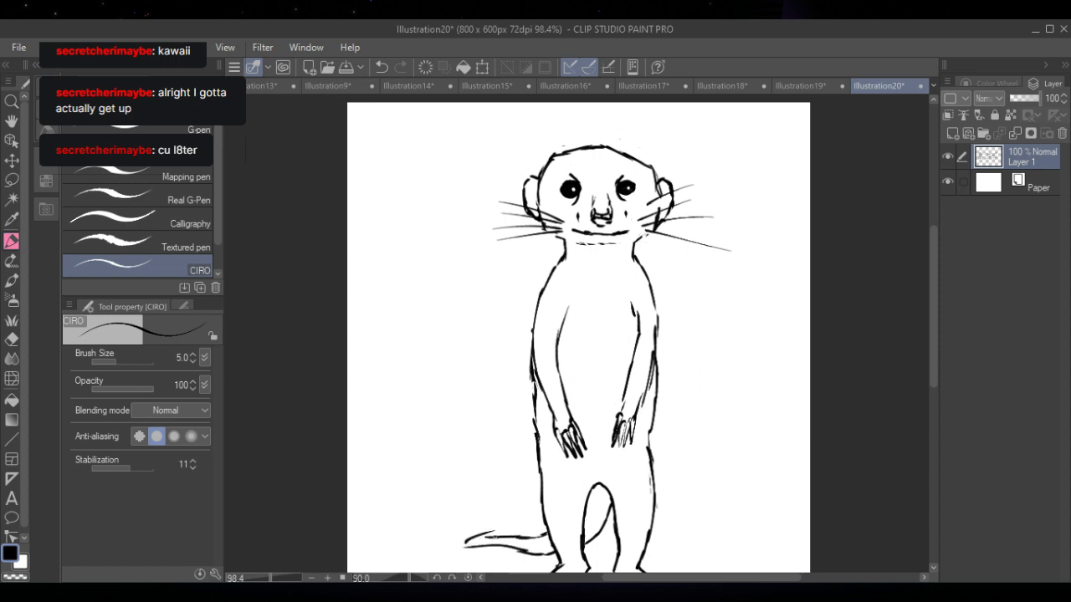
{"action": "left_click_drag", "start_coordinate": [549, 573], "coordinate": [508, 573]}
{"action": "mouse_move", "coordinate": [610, 503]}
{"action": "left_mouse_down"}
{"action": "mouse_move", "coordinate": [590, 547]}
{"action": "mouse_move", "coordinate": [458, 536]}
{"action": "left_mouse_up"}
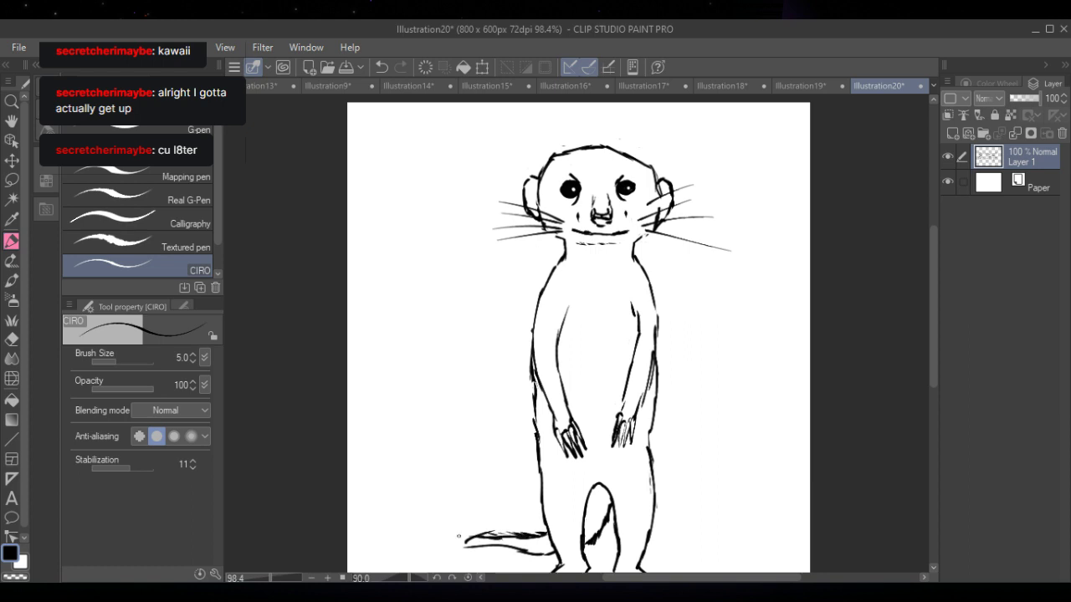
{"action": "left_click_drag", "start_coordinate": [559, 557], "coordinate": [459, 545]}
{"action": "mouse_move", "coordinate": [457, 539]}
{"action": "left_mouse_down"}
{"action": "mouse_move", "coordinate": [556, 542]}
{"action": "mouse_move", "coordinate": [550, 556]}
{"action": "left_mouse_up"}
- Fill the tail with short fur hatching, both between the legs and along the part beside the left leg
{"action": "mouse_move", "coordinate": [597, 490]}
{"action": "left_mouse_down"}
{"action": "mouse_move", "coordinate": [606, 484]}
{"action": "mouse_move", "coordinate": [585, 540]}
{"action": "mouse_move", "coordinate": [594, 494]}
{"action": "mouse_move", "coordinate": [586, 518]}
{"action": "left_mouse_up"}
{"action": "mouse_move", "coordinate": [594, 514]}
{"action": "left_mouse_down"}
{"action": "mouse_move", "coordinate": [580, 529]}
{"action": "mouse_move", "coordinate": [522, 544]}
{"action": "left_mouse_up"}
{"action": "left_click_drag", "start_coordinate": [529, 538], "coordinate": [504, 542]}
{"action": "left_click_drag", "start_coordinate": [509, 537], "coordinate": [474, 543]}
{"action": "left_click_drag", "start_coordinate": [549, 548], "coordinate": [527, 554]}
{"action": "left_click_drag", "start_coordinate": [534, 541], "coordinate": [510, 549]}
{"action": "left_click_drag", "start_coordinate": [516, 541], "coordinate": [488, 548]}
{"action": "left_click_drag", "start_coordinate": [496, 536], "coordinate": [477, 545]}
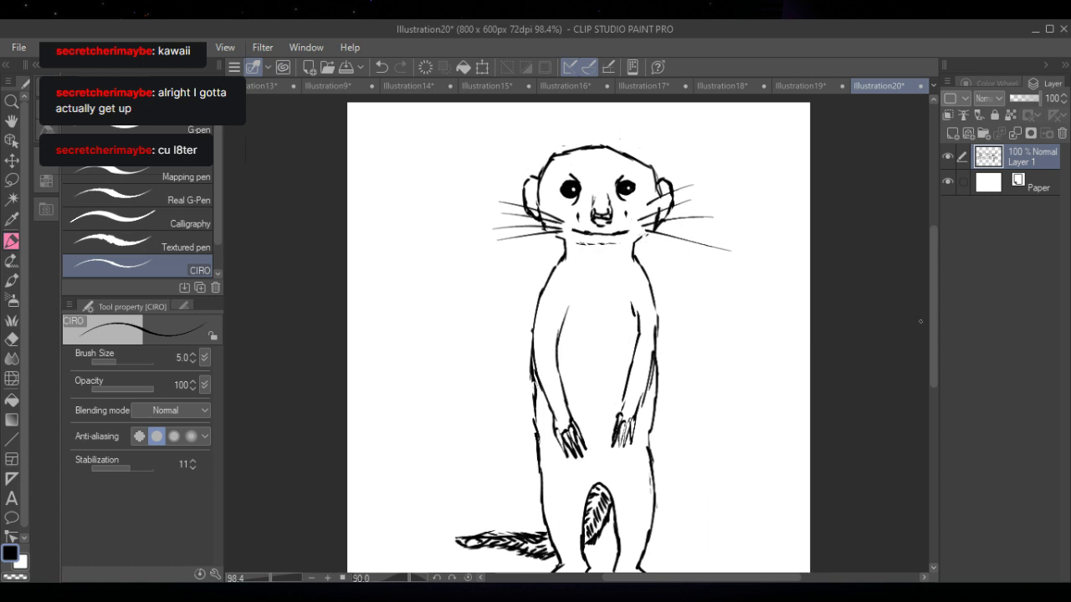
- Create a new blank 800 x 600 px illustration at 72 dpi
{"action": "left_click_drag", "start_coordinate": [932, 313], "coordinate": [931, 326]}
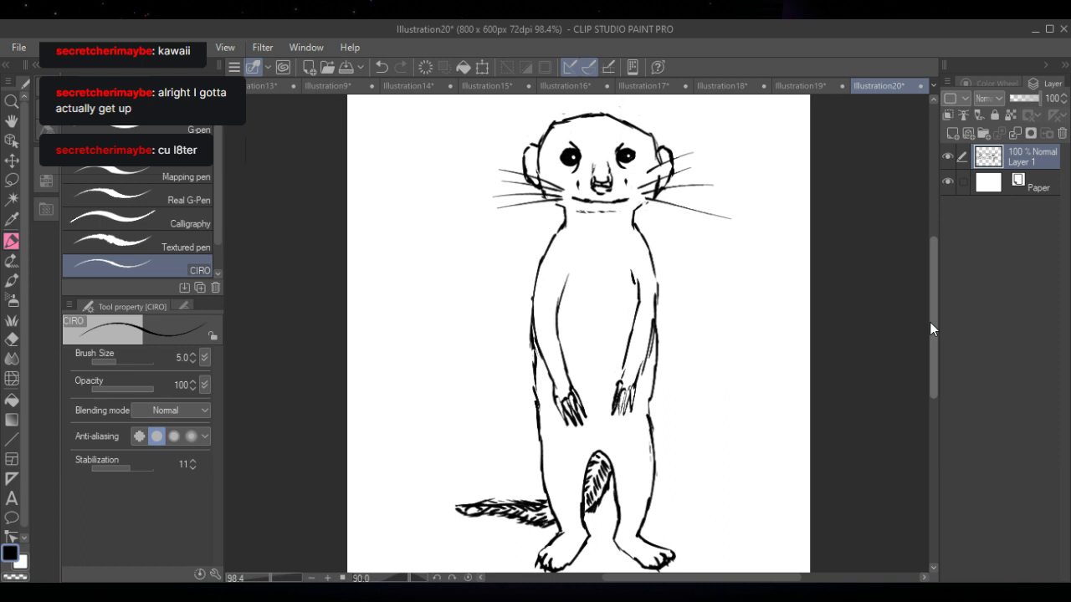
{"action": "left_click", "coordinate": [306, 65]}
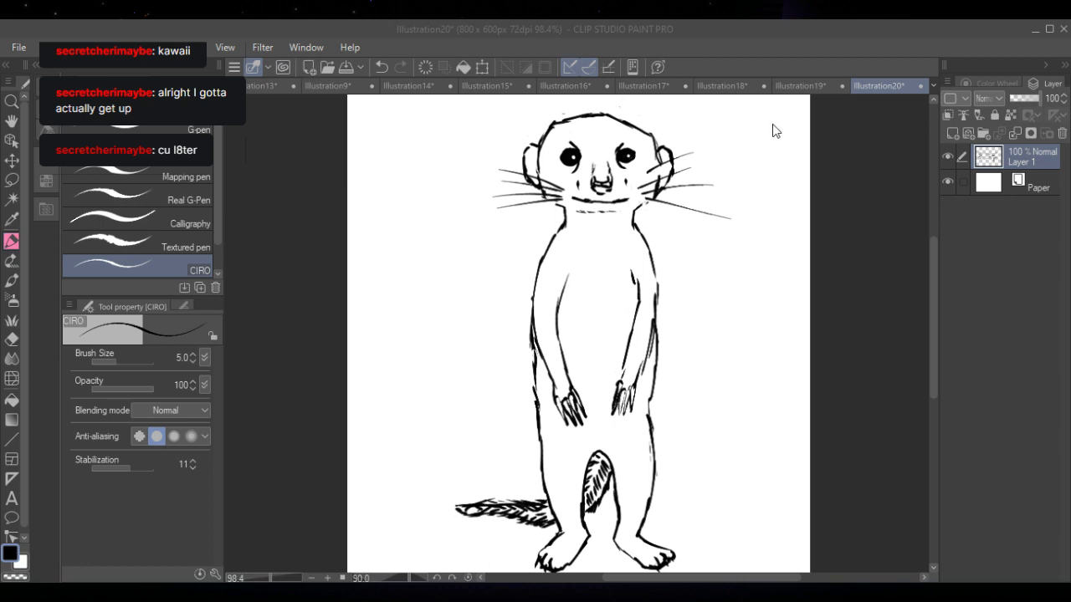
{"action": "key", "text": "Return"}
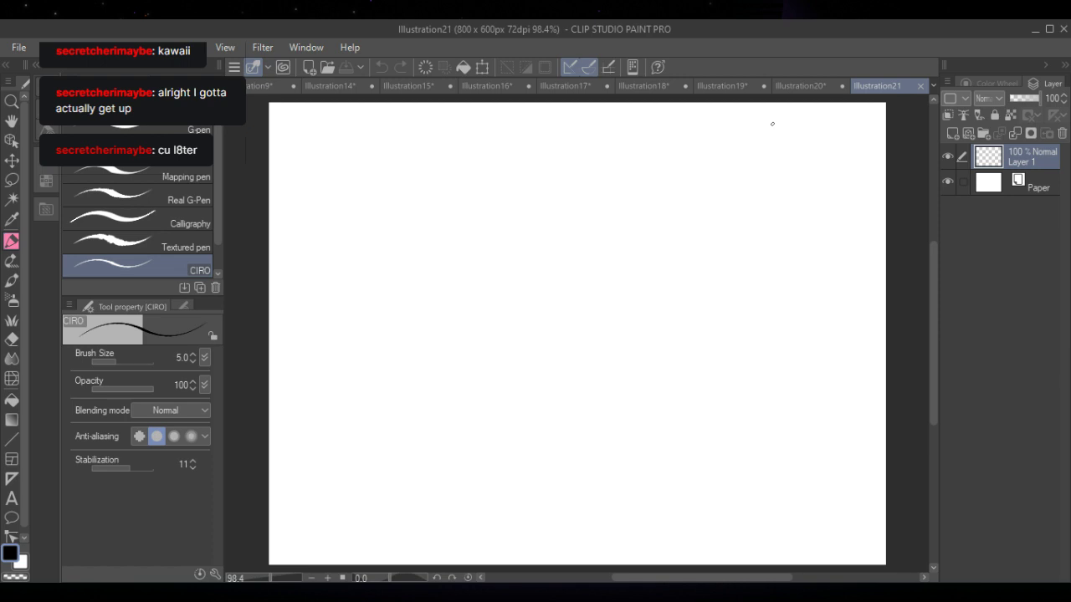
- Look through the other open illustrations one after another and return to the blank Illustration21
{"action": "left_click", "coordinate": [261, 86]}
{"action": "left_click", "coordinate": [337, 87]}
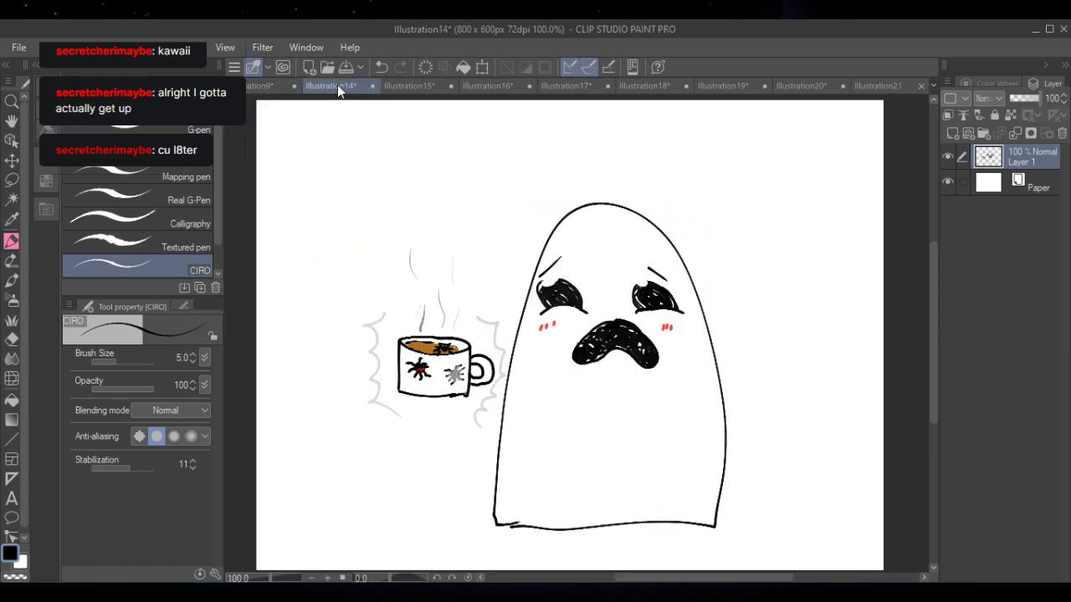
{"action": "left_click", "coordinate": [406, 87]}
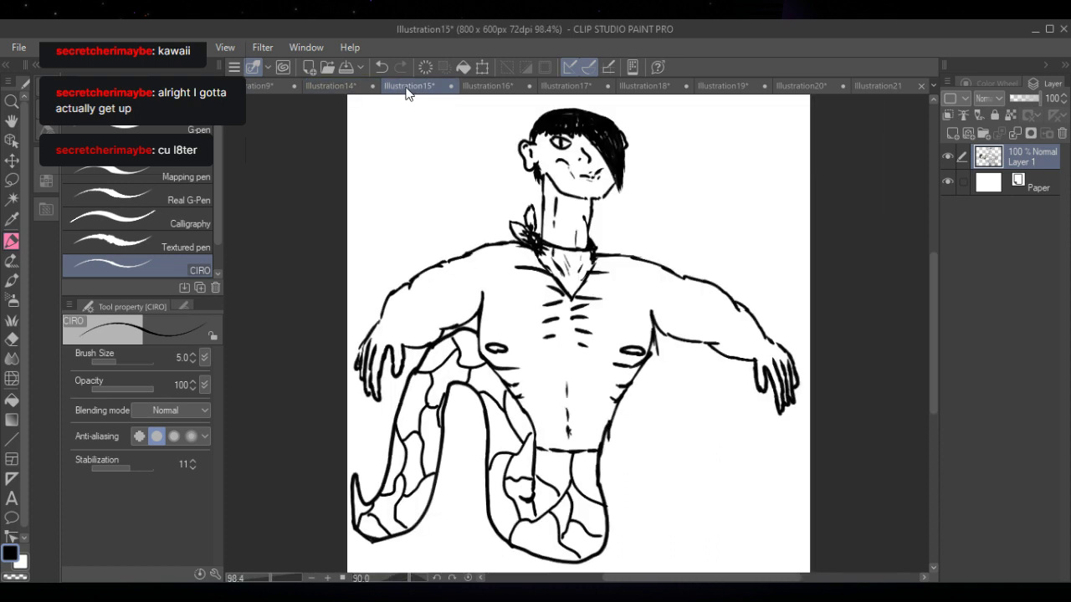
{"action": "left_click", "coordinate": [504, 88]}
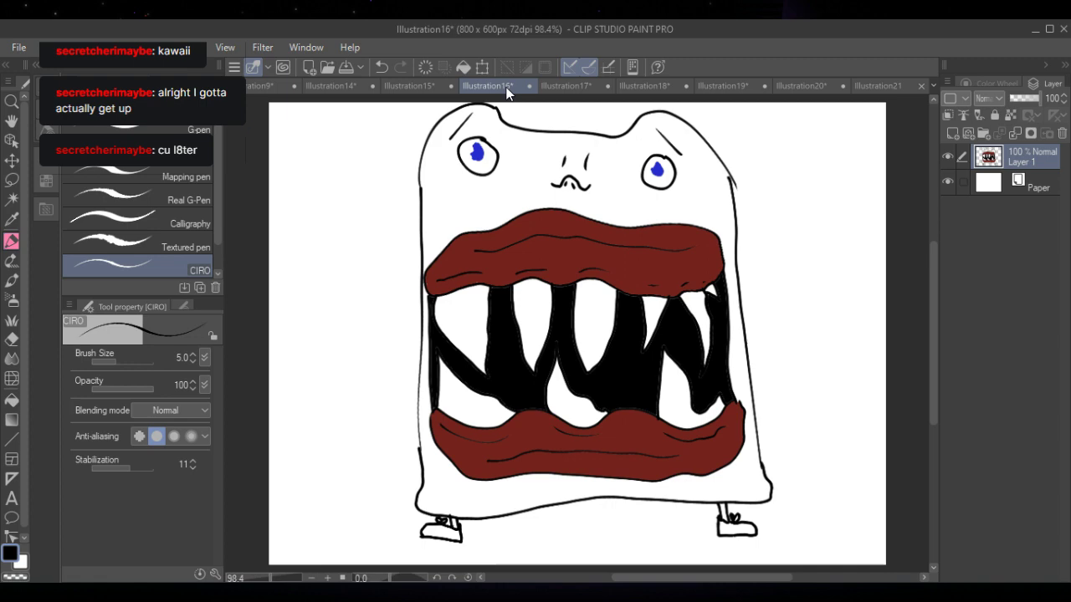
{"action": "left_click", "coordinate": [584, 88]}
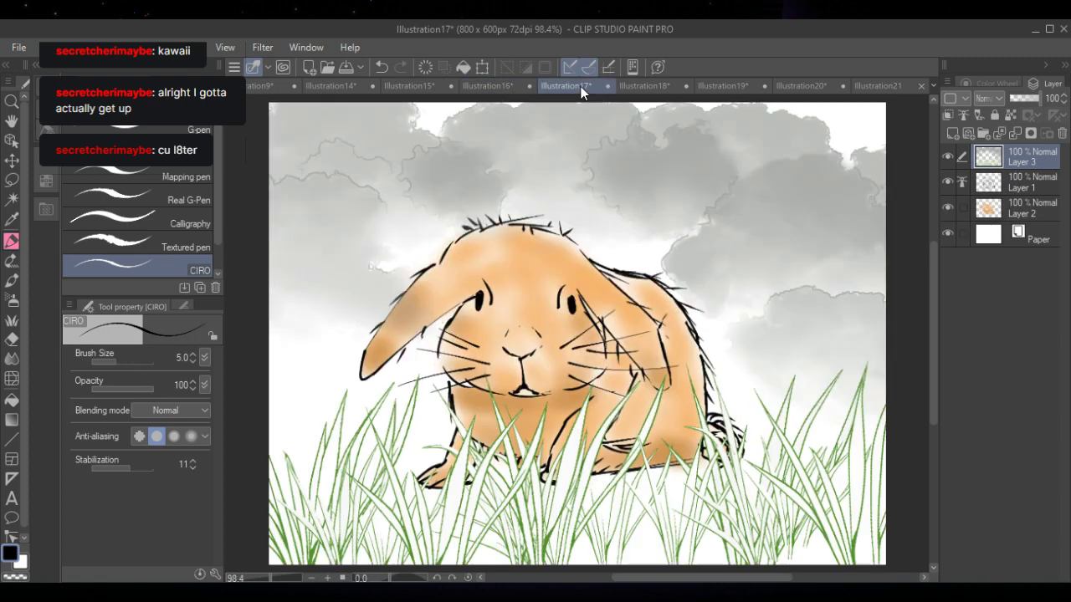
{"action": "left_click", "coordinate": [670, 89]}
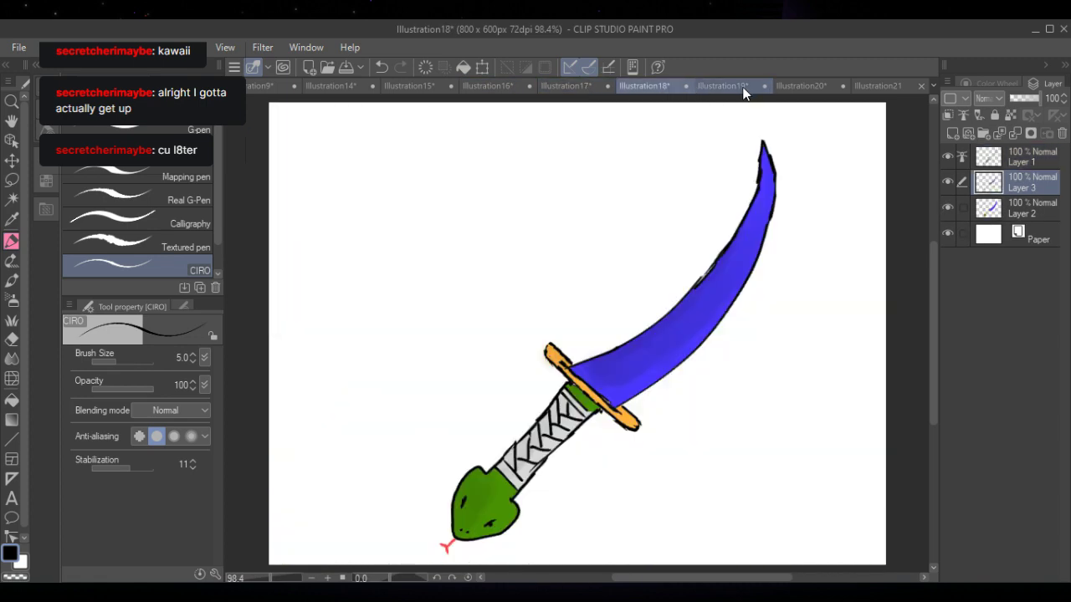
{"action": "left_click", "coordinate": [743, 98]}
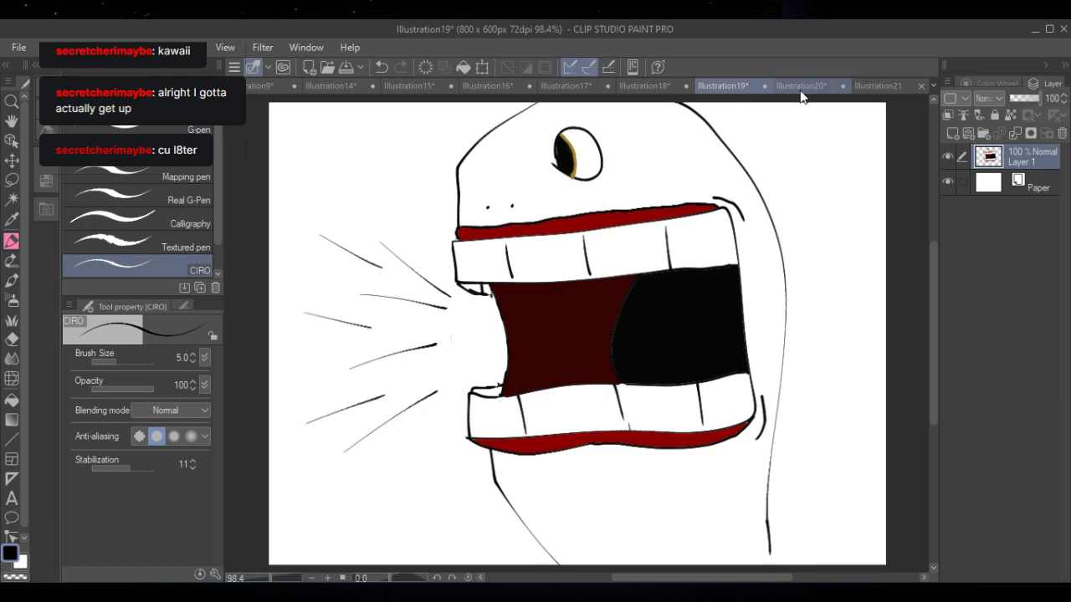
{"action": "left_click", "coordinate": [803, 89]}
{"action": "left_click", "coordinate": [887, 85]}
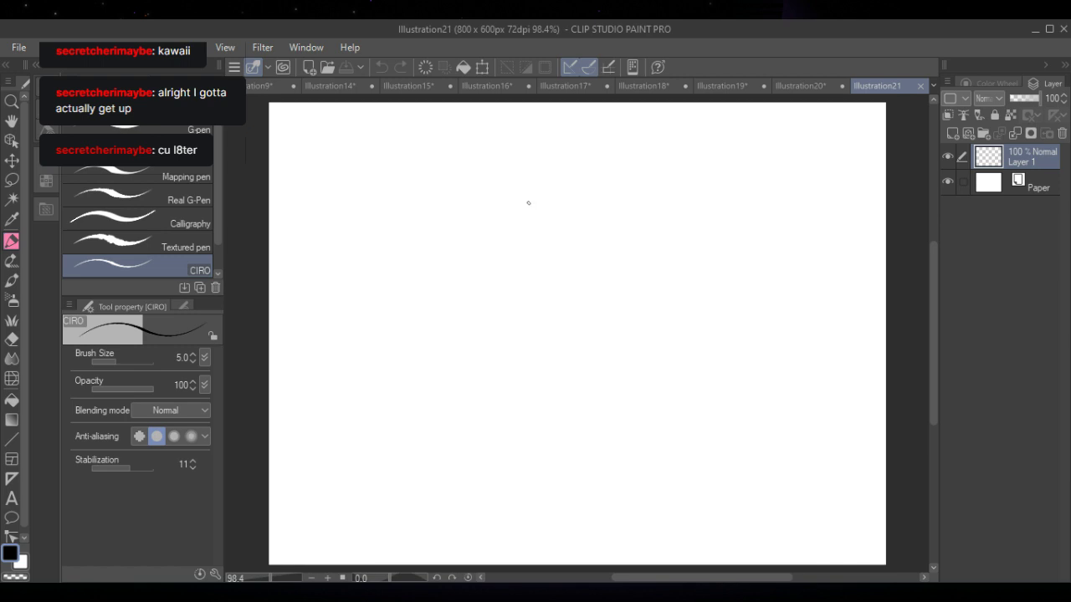
- Sketch an oval head outline narrowing to the chin near the canvas centre, and reinforce its sides and jaw
{"action": "mouse_move", "coordinate": [509, 251]}
{"action": "left_mouse_down"}
{"action": "mouse_move", "coordinate": [581, 192]}
{"action": "mouse_move", "coordinate": [637, 237]}
{"action": "left_mouse_up"}
{"action": "mouse_move", "coordinate": [635, 233]}
{"action": "left_mouse_down"}
{"action": "mouse_move", "coordinate": [640, 279]}
{"action": "mouse_move", "coordinate": [626, 312]}
{"action": "left_mouse_up"}
{"action": "left_click_drag", "start_coordinate": [509, 246], "coordinate": [538, 330]}
{"action": "left_click_drag", "start_coordinate": [524, 289], "coordinate": [552, 349]}
{"action": "left_click_drag", "start_coordinate": [549, 343], "coordinate": [602, 362]}
{"action": "left_click_drag", "start_coordinate": [623, 325], "coordinate": [594, 361]}
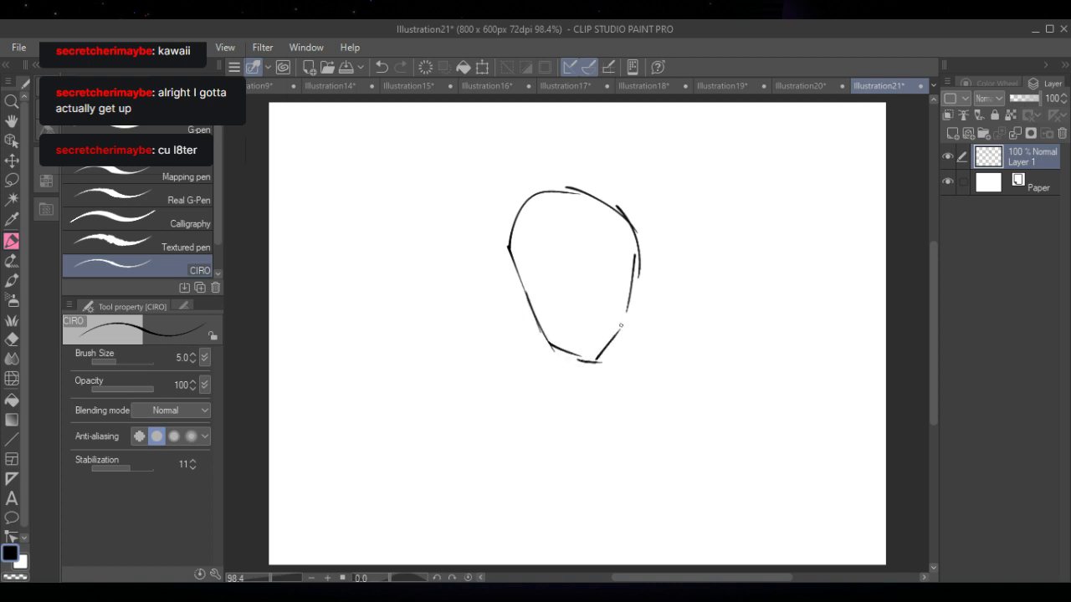
{"action": "left_click_drag", "start_coordinate": [627, 277], "coordinate": [611, 337]}
{"action": "mouse_move", "coordinate": [510, 242]}
{"action": "left_mouse_down"}
{"action": "mouse_move", "coordinate": [507, 294]}
{"action": "mouse_move", "coordinate": [524, 320]}
{"action": "left_mouse_up"}
{"action": "mouse_move", "coordinate": [512, 289]}
{"action": "left_mouse_down"}
{"action": "mouse_move", "coordinate": [568, 361]}
{"action": "mouse_move", "coordinate": [603, 357]}
{"action": "mouse_move", "coordinate": [624, 325]}
{"action": "left_mouse_up"}
{"action": "left_click_drag", "start_coordinate": [633, 283], "coordinate": [617, 323]}
{"action": "left_click_drag", "start_coordinate": [643, 243], "coordinate": [619, 322]}
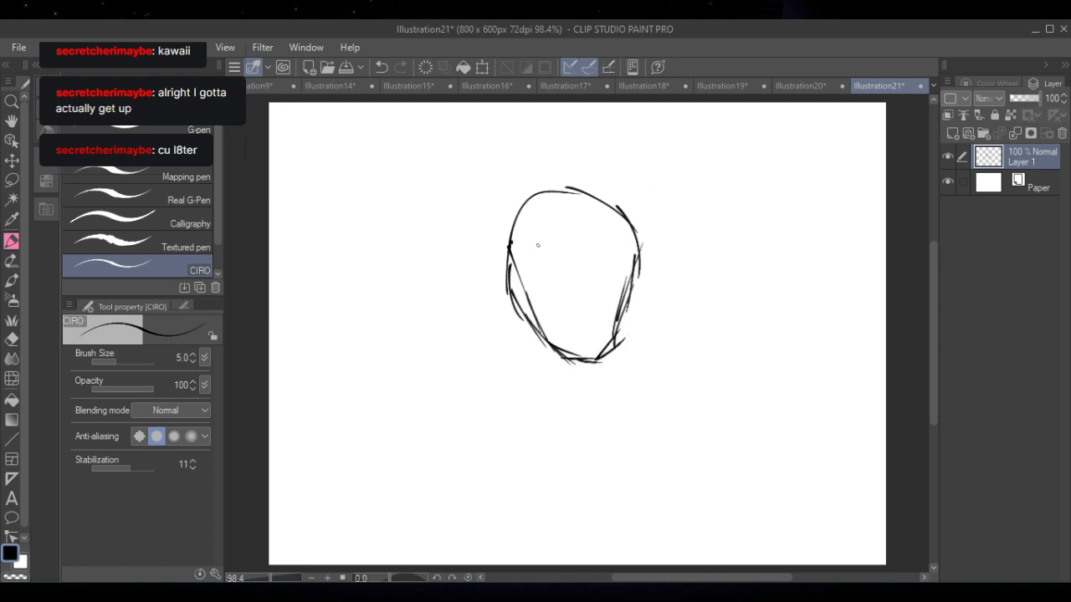
- Draw two flat-topped rounded eye shapes on the head, with scalloped lines across the forehead and below the eyes
{"action": "mouse_move", "coordinate": [525, 241]}
{"action": "left_mouse_down"}
{"action": "mouse_move", "coordinate": [560, 243]}
{"action": "mouse_move", "coordinate": [526, 248]}
{"action": "mouse_move", "coordinate": [570, 269]}
{"action": "mouse_move", "coordinate": [571, 240]}
{"action": "mouse_move", "coordinate": [624, 248]}
{"action": "mouse_move", "coordinate": [594, 276]}
{"action": "mouse_move", "coordinate": [623, 251]}
{"action": "left_mouse_up"}
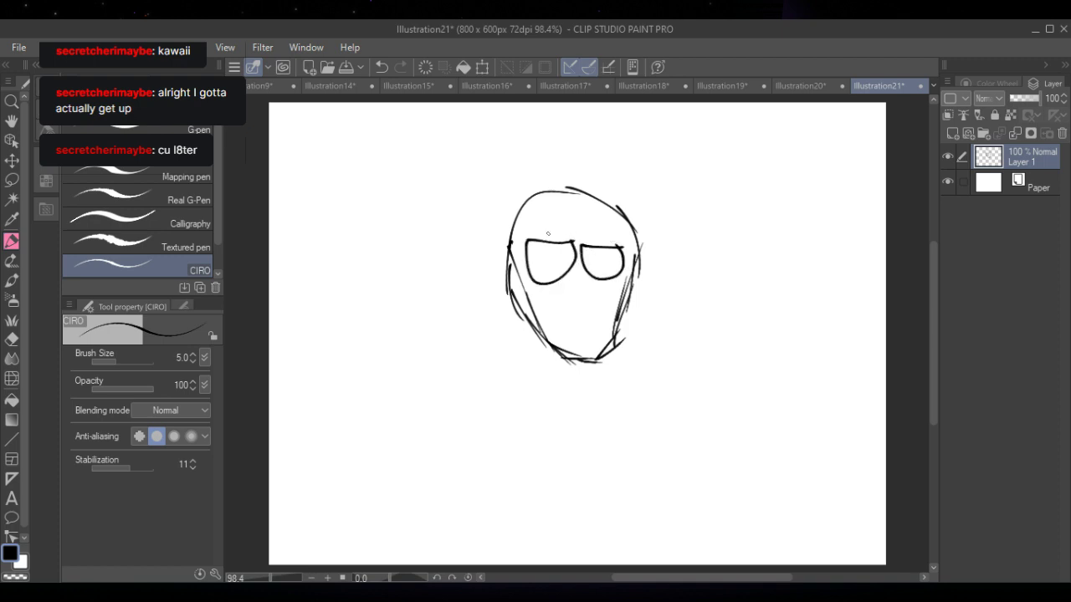
{"action": "left_click_drag", "start_coordinate": [537, 230], "coordinate": [603, 224]}
{"action": "mouse_move", "coordinate": [544, 298]}
{"action": "left_mouse_down"}
{"action": "mouse_move", "coordinate": [566, 308]}
{"action": "mouse_move", "coordinate": [606, 299]}
{"action": "mouse_move", "coordinate": [546, 301]}
{"action": "left_mouse_up"}
{"action": "left_click_drag", "start_coordinate": [541, 227], "coordinate": [536, 242]}
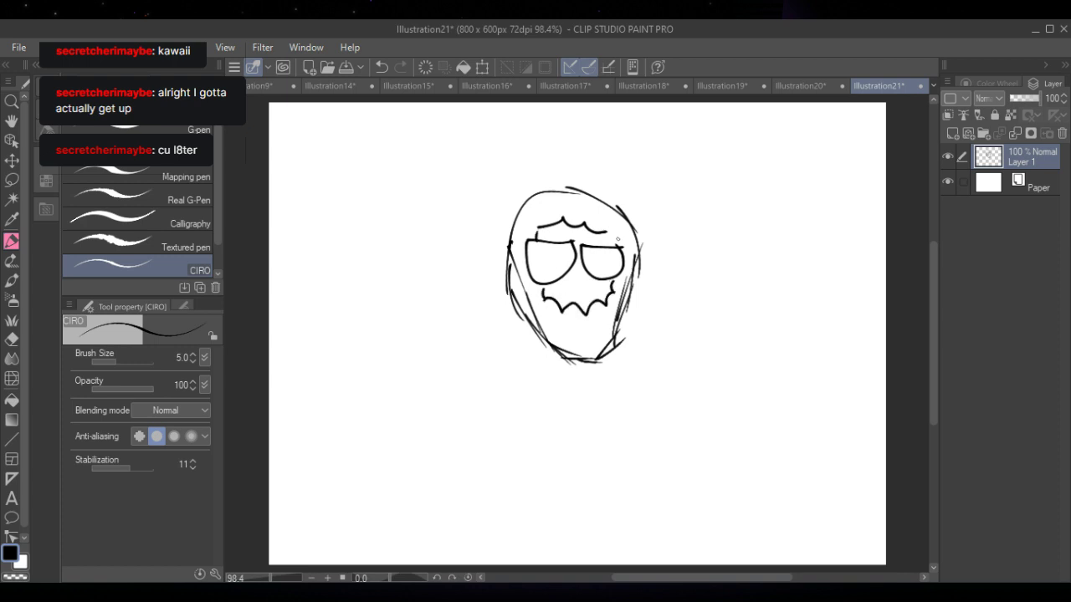
{"action": "left_click_drag", "start_coordinate": [612, 231], "coordinate": [609, 242]}
- Add an outer row of scallops around the face and short lines linking it to the inner scallops and head outline
{"action": "left_click_drag", "start_coordinate": [537, 204], "coordinate": [611, 212]}
{"action": "mouse_move", "coordinate": [535, 207]}
{"action": "left_mouse_down"}
{"action": "mouse_move", "coordinate": [517, 259]}
{"action": "mouse_move", "coordinate": [529, 315]}
{"action": "mouse_move", "coordinate": [577, 341]}
{"action": "mouse_move", "coordinate": [617, 309]}
{"action": "left_mouse_up"}
{"action": "left_click_drag", "start_coordinate": [619, 210], "coordinate": [616, 224]}
{"action": "left_click_drag", "start_coordinate": [557, 206], "coordinate": [560, 220]}
{"action": "mouse_move", "coordinate": [588, 205]}
{"action": "left_mouse_down"}
{"action": "mouse_move", "coordinate": [591, 220]}
{"action": "mouse_move", "coordinate": [524, 230]}
{"action": "left_mouse_up"}
{"action": "left_click_drag", "start_coordinate": [536, 289], "coordinate": [519, 297]}
{"action": "mouse_move", "coordinate": [545, 306]}
{"action": "left_mouse_down"}
{"action": "mouse_move", "coordinate": [537, 326]}
{"action": "mouse_move", "coordinate": [591, 328]}
{"action": "left_mouse_up"}
{"action": "mouse_move", "coordinate": [626, 301]}
{"action": "left_mouse_down"}
{"action": "mouse_move", "coordinate": [586, 341]}
{"action": "mouse_move", "coordinate": [610, 348]}
{"action": "mouse_move", "coordinate": [560, 351]}
{"action": "left_mouse_up"}
{"action": "left_click_drag", "start_coordinate": [548, 326], "coordinate": [534, 330]}
{"action": "mouse_move", "coordinate": [504, 278]}
{"action": "left_mouse_down"}
{"action": "mouse_move", "coordinate": [519, 282]}
{"action": "mouse_move", "coordinate": [518, 256]}
{"action": "left_mouse_up"}
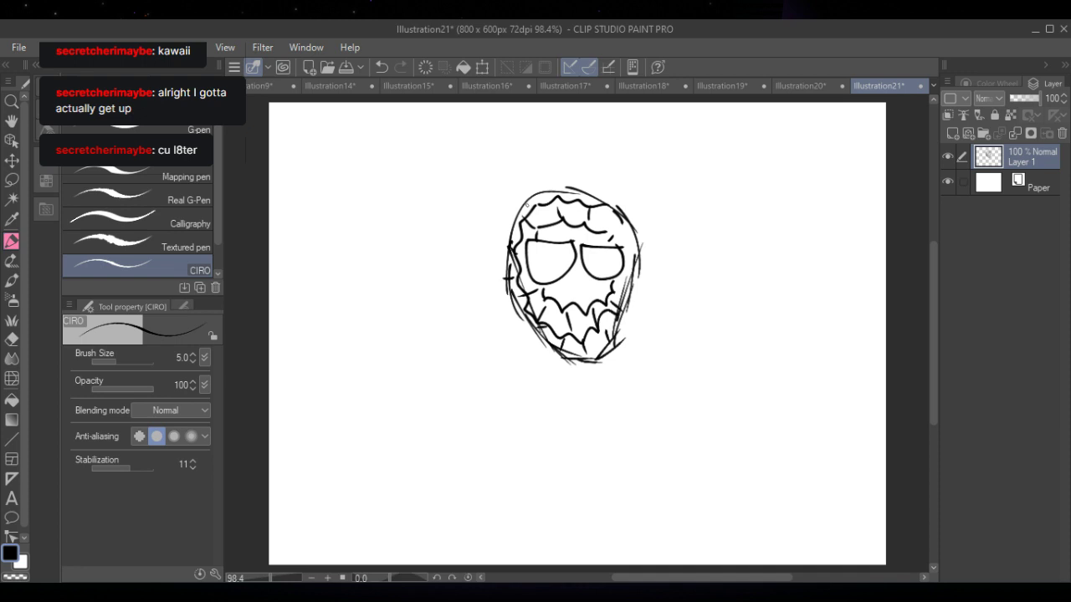
- Complete the forehead scallops, and draw half-closed inner eyes, a small nose and a thick dark mouth
{"action": "mouse_move", "coordinate": [531, 189]}
{"action": "left_mouse_down"}
{"action": "mouse_move", "coordinate": [539, 203]}
{"action": "mouse_move", "coordinate": [620, 211]}
{"action": "left_mouse_up"}
{"action": "left_click_drag", "start_coordinate": [554, 249], "coordinate": [535, 257]}
{"action": "left_click_drag", "start_coordinate": [617, 253], "coordinate": [591, 257]}
{"action": "mouse_move", "coordinate": [616, 256]}
{"action": "left_mouse_down"}
{"action": "mouse_move", "coordinate": [574, 284]}
{"action": "mouse_move", "coordinate": [585, 291]}
{"action": "mouse_move", "coordinate": [564, 293]}
{"action": "left_mouse_up"}
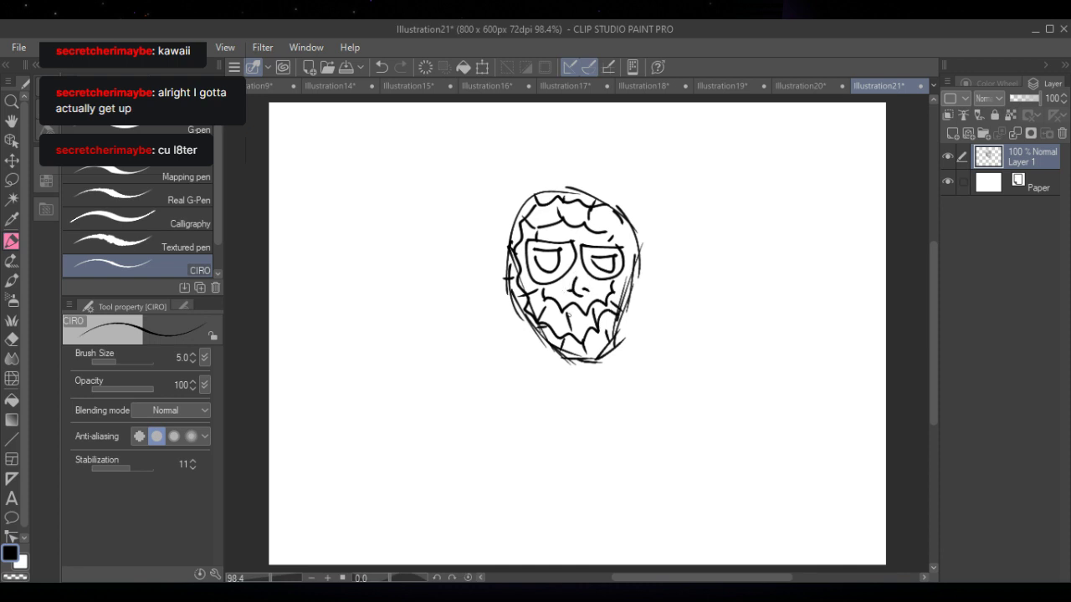
{"action": "mouse_move", "coordinate": [592, 327]}
{"action": "left_mouse_down"}
{"action": "mouse_move", "coordinate": [565, 330]}
{"action": "mouse_move", "coordinate": [596, 330]}
{"action": "left_mouse_up"}
- Draw broad rounded shoulders and bulging upper arms on both sides of the head, including their lower contours
{"action": "mouse_move", "coordinate": [629, 291]}
{"action": "left_mouse_down"}
{"action": "mouse_move", "coordinate": [662, 286]}
{"action": "mouse_move", "coordinate": [707, 325]}
{"action": "left_mouse_up"}
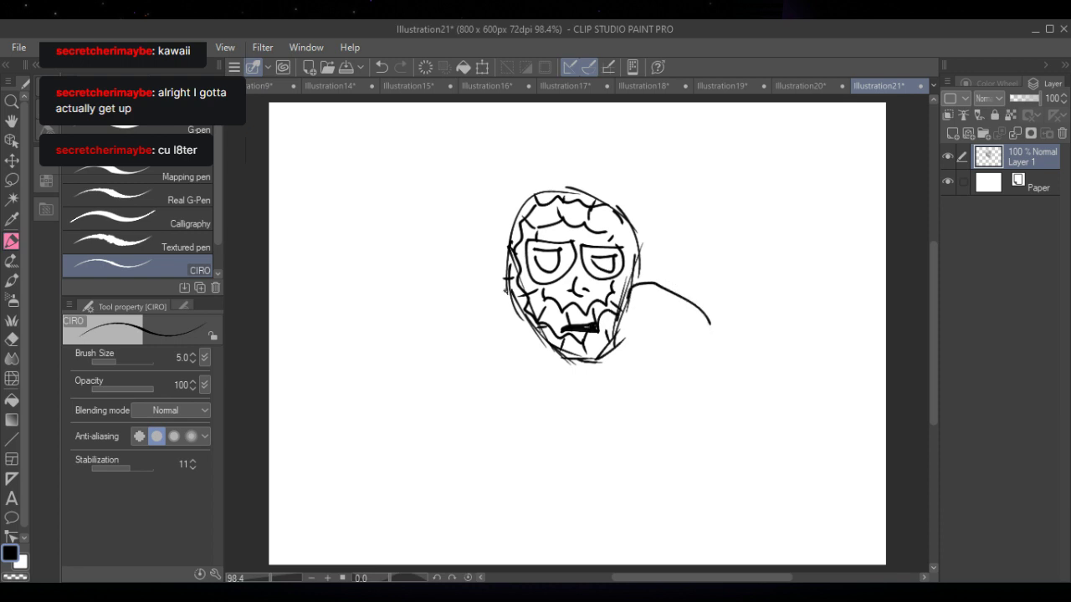
{"action": "mouse_move", "coordinate": [507, 290]}
{"action": "left_mouse_down"}
{"action": "mouse_move", "coordinate": [423, 320]}
{"action": "mouse_move", "coordinate": [432, 365]}
{"action": "left_mouse_up"}
{"action": "left_click_drag", "start_coordinate": [710, 325], "coordinate": [715, 345]}
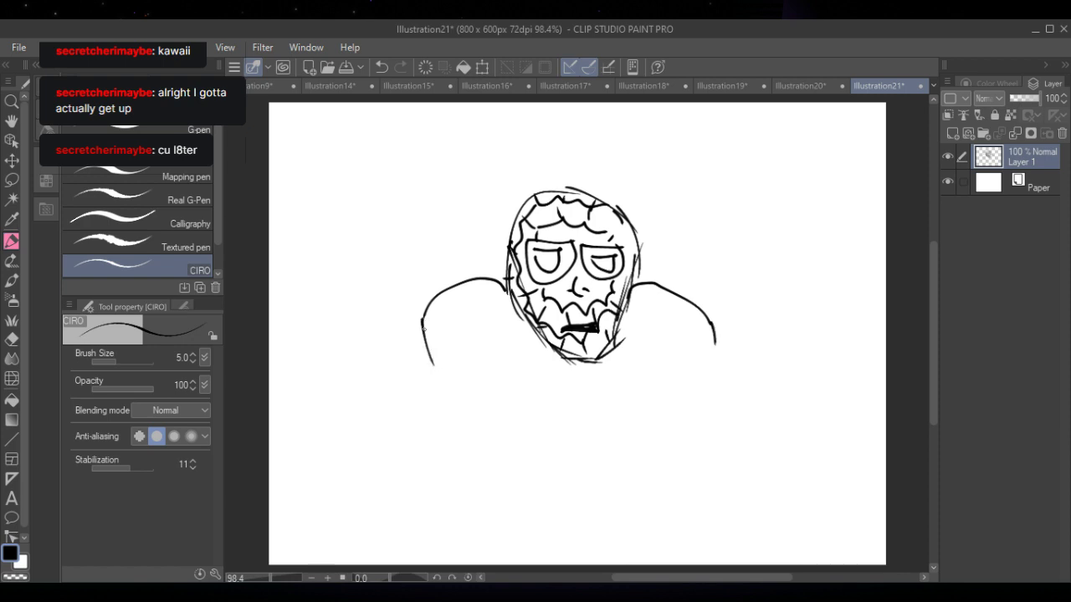
{"action": "mouse_move", "coordinate": [423, 331]}
{"action": "left_mouse_down"}
{"action": "mouse_move", "coordinate": [397, 390]}
{"action": "mouse_move", "coordinate": [398, 416]}
{"action": "left_mouse_up"}
{"action": "mouse_move", "coordinate": [715, 329]}
{"action": "left_mouse_down"}
{"action": "mouse_move", "coordinate": [737, 346]}
{"action": "mouse_move", "coordinate": [750, 413]}
{"action": "left_mouse_up"}
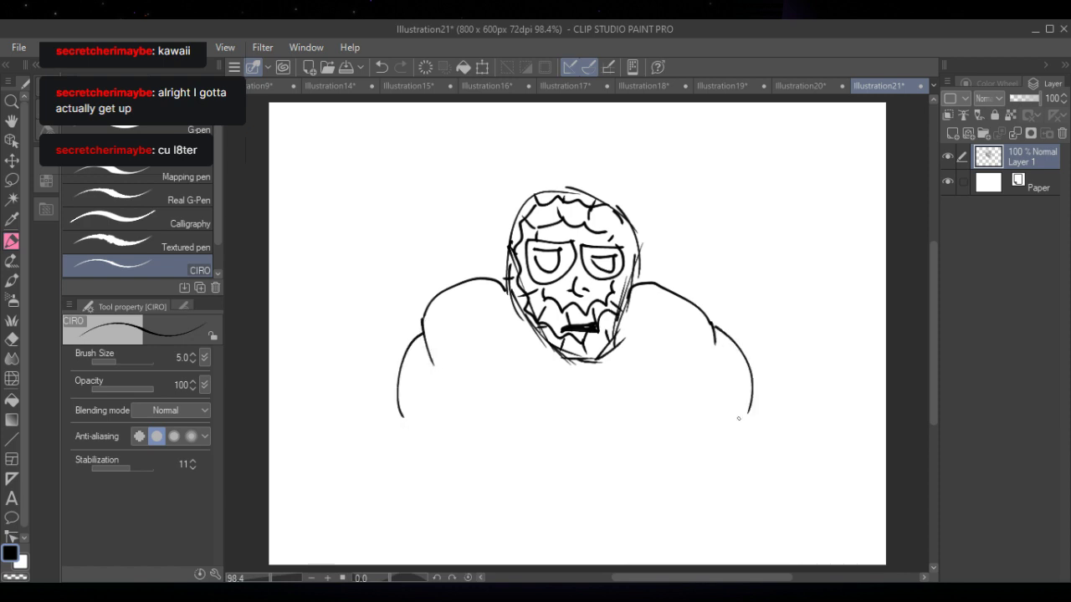
{"action": "mouse_move", "coordinate": [621, 387]}
{"action": "left_mouse_down"}
{"action": "mouse_move", "coordinate": [675, 374]}
{"action": "mouse_move", "coordinate": [723, 428]}
{"action": "left_mouse_up"}
{"action": "left_click_drag", "start_coordinate": [538, 338], "coordinate": [436, 420]}
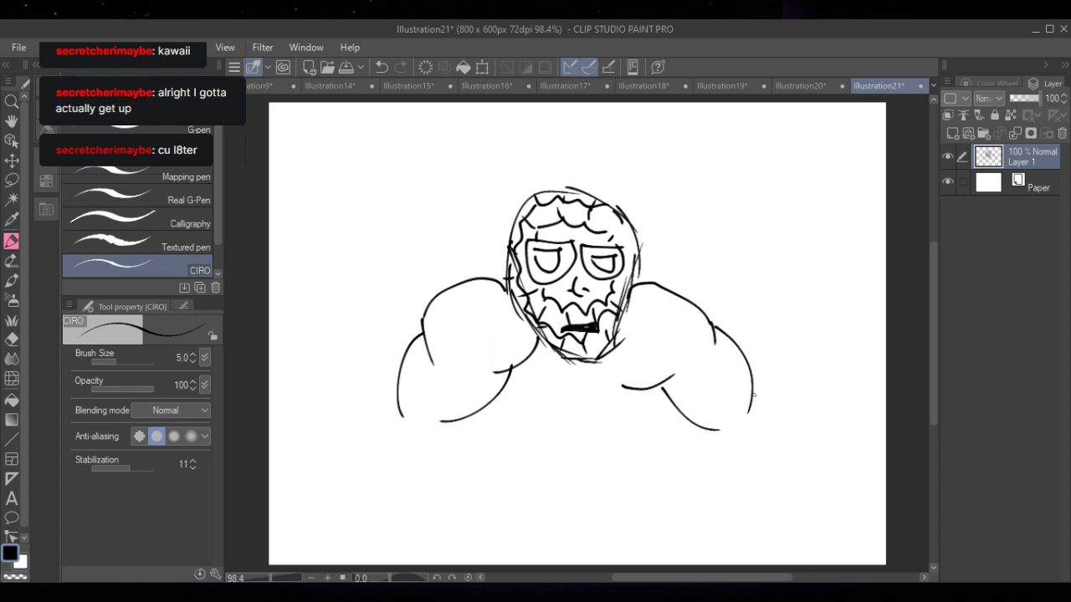
- Draw the outer and inner contours of both forearms below the bulging upper arms
{"action": "left_click_drag", "start_coordinate": [752, 390], "coordinate": [797, 459]}
{"action": "left_click_drag", "start_coordinate": [704, 430], "coordinate": [743, 483]}
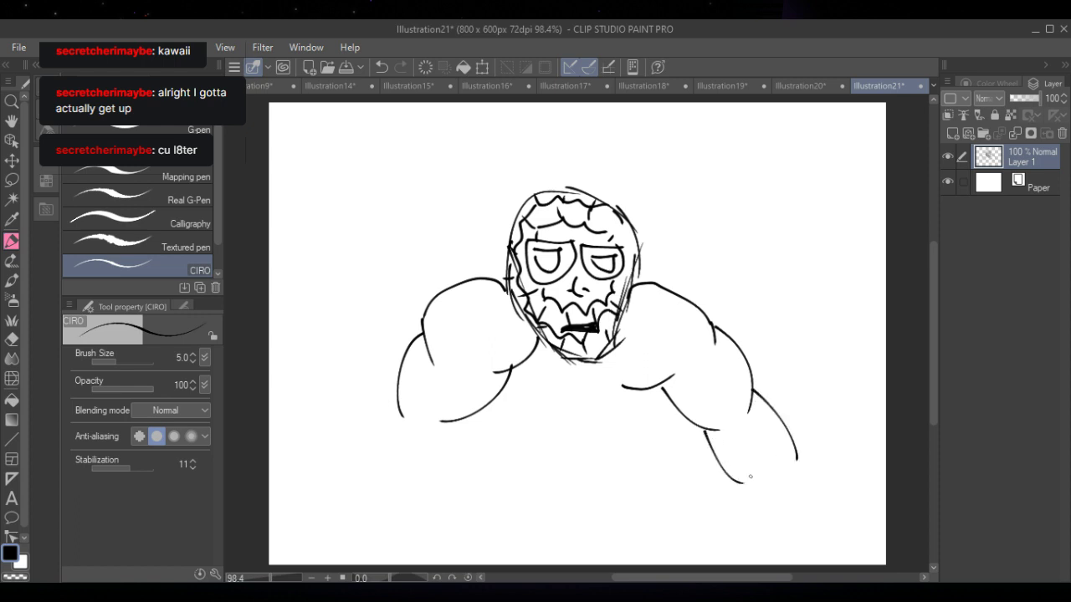
{"action": "left_click_drag", "start_coordinate": [396, 390], "coordinate": [377, 472]}
{"action": "left_click_drag", "start_coordinate": [460, 419], "coordinate": [413, 479]}
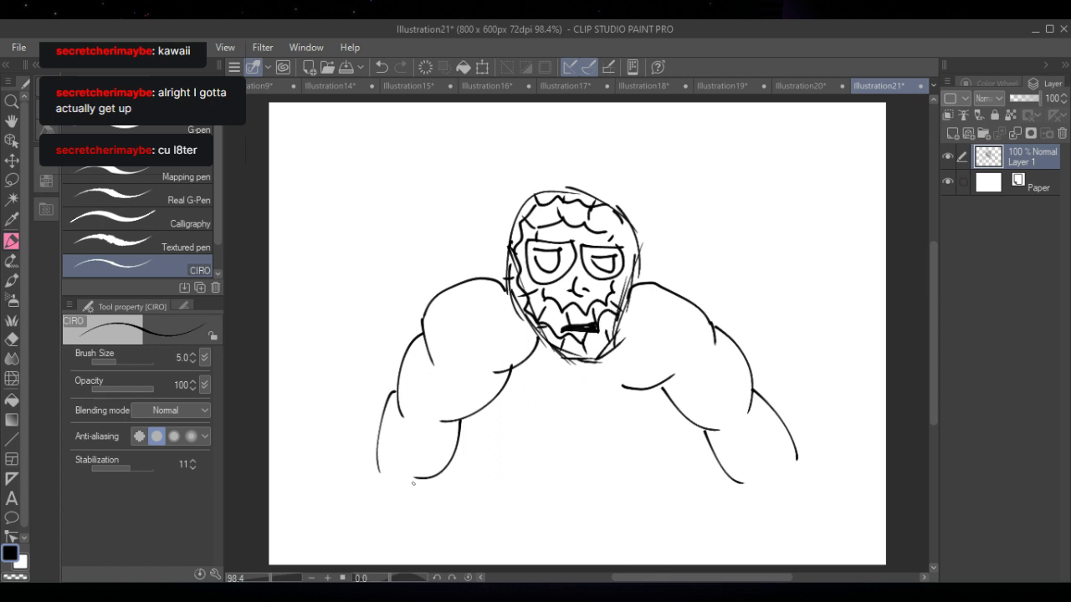
- Draw the wrists, a clenched fist on the left arm and an open hand with extended fingers on the right arm
{"action": "left_click_drag", "start_coordinate": [414, 475], "coordinate": [408, 500]}
{"action": "mouse_move", "coordinate": [797, 457]}
{"action": "left_mouse_down"}
{"action": "mouse_move", "coordinate": [793, 481]}
{"action": "mouse_move", "coordinate": [751, 494]}
{"action": "left_mouse_up"}
{"action": "left_click_drag", "start_coordinate": [420, 479], "coordinate": [409, 499]}
{"action": "mouse_move", "coordinate": [790, 517]}
{"action": "left_mouse_down"}
{"action": "mouse_move", "coordinate": [798, 543]}
{"action": "mouse_move", "coordinate": [781, 525]}
{"action": "mouse_move", "coordinate": [804, 513]}
{"action": "mouse_move", "coordinate": [791, 517]}
{"action": "mouse_move", "coordinate": [818, 532]}
{"action": "mouse_move", "coordinate": [797, 494]}
{"action": "left_mouse_up"}
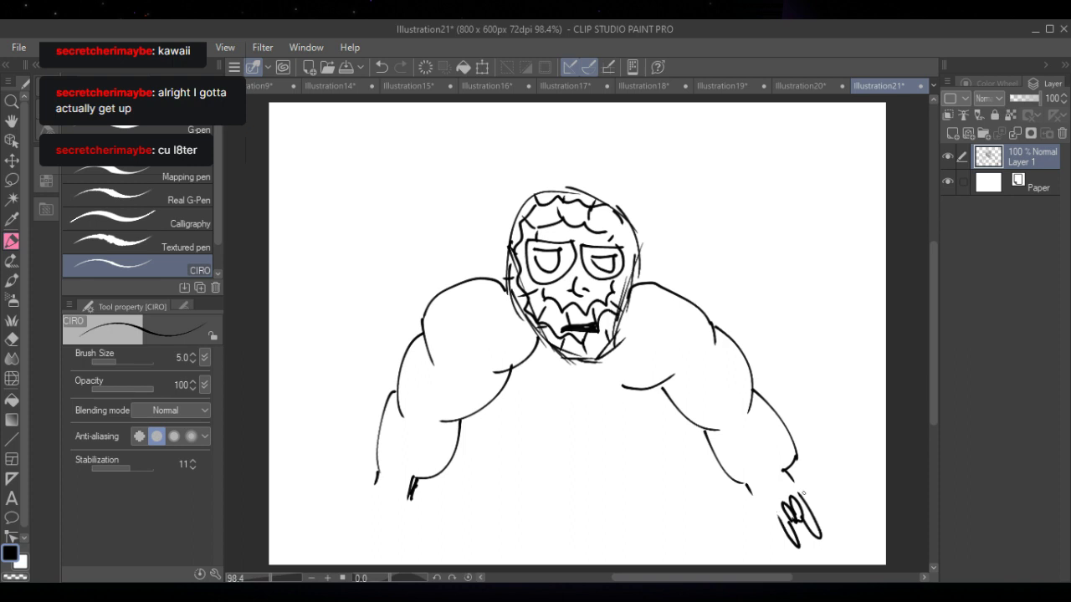
{"action": "mouse_move", "coordinate": [800, 492]}
{"action": "left_mouse_down"}
{"action": "mouse_move", "coordinate": [811, 482]}
{"action": "mouse_move", "coordinate": [783, 471]}
{"action": "left_mouse_up"}
{"action": "left_click_drag", "start_coordinate": [780, 517], "coordinate": [749, 490]}
{"action": "mouse_move", "coordinate": [377, 473]}
{"action": "left_mouse_down"}
{"action": "mouse_move", "coordinate": [367, 512]}
{"action": "mouse_move", "coordinate": [401, 532]}
{"action": "mouse_move", "coordinate": [418, 524]}
{"action": "mouse_move", "coordinate": [409, 497]}
{"action": "mouse_move", "coordinate": [404, 517]}
{"action": "mouse_move", "coordinate": [383, 529]}
{"action": "left_mouse_up"}
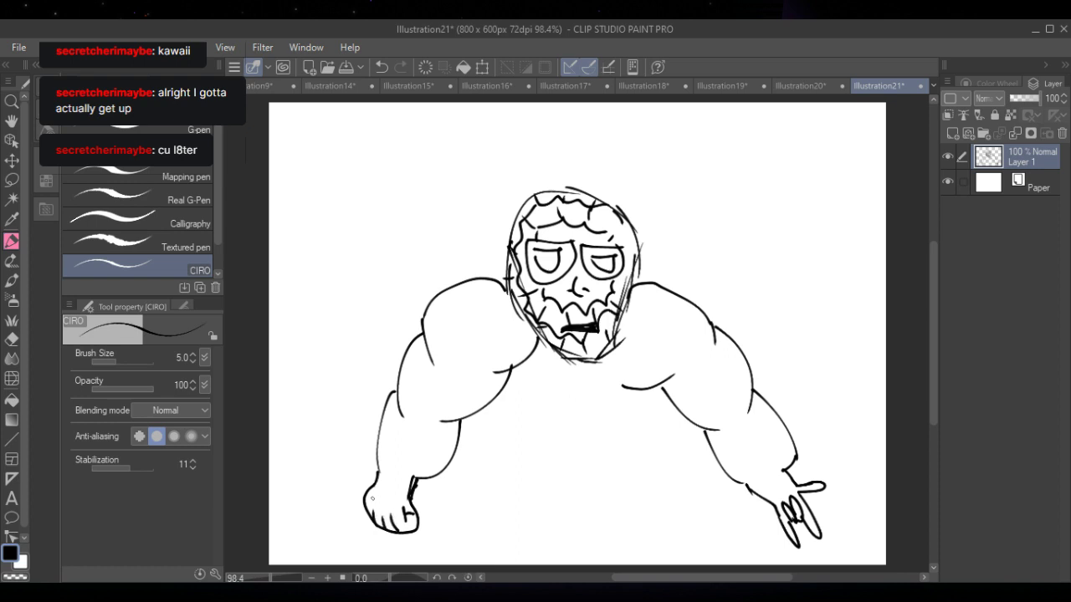
- Draw two curved chest muscles between the arms and short waist lines running down from them
{"action": "mouse_move", "coordinate": [477, 416]}
{"action": "left_mouse_down"}
{"action": "mouse_move", "coordinate": [480, 450]}
{"action": "mouse_move", "coordinate": [516, 469]}
{"action": "mouse_move", "coordinate": [553, 444]}
{"action": "left_mouse_up"}
{"action": "mouse_move", "coordinate": [645, 412]}
{"action": "left_mouse_down"}
{"action": "mouse_move", "coordinate": [641, 463]}
{"action": "mouse_move", "coordinate": [593, 460]}
{"action": "left_mouse_up"}
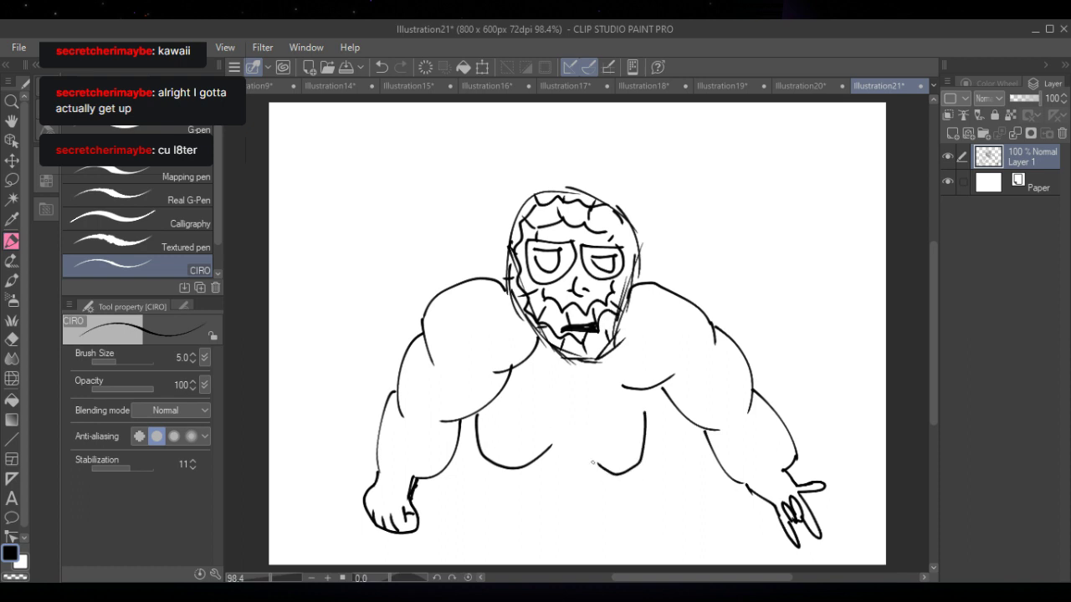
{"action": "left_click_drag", "start_coordinate": [592, 461], "coordinate": [613, 474]}
{"action": "left_click_drag", "start_coordinate": [488, 461], "coordinate": [491, 505]}
{"action": "left_click_drag", "start_coordinate": [627, 468], "coordinate": [634, 509]}
- Move the whole line drawing up with the transform tool to make room for legs on the canvas
{"action": "left_click", "coordinate": [482, 67]}
{"action": "left_click_drag", "start_coordinate": [586, 360], "coordinate": [581, 290]}
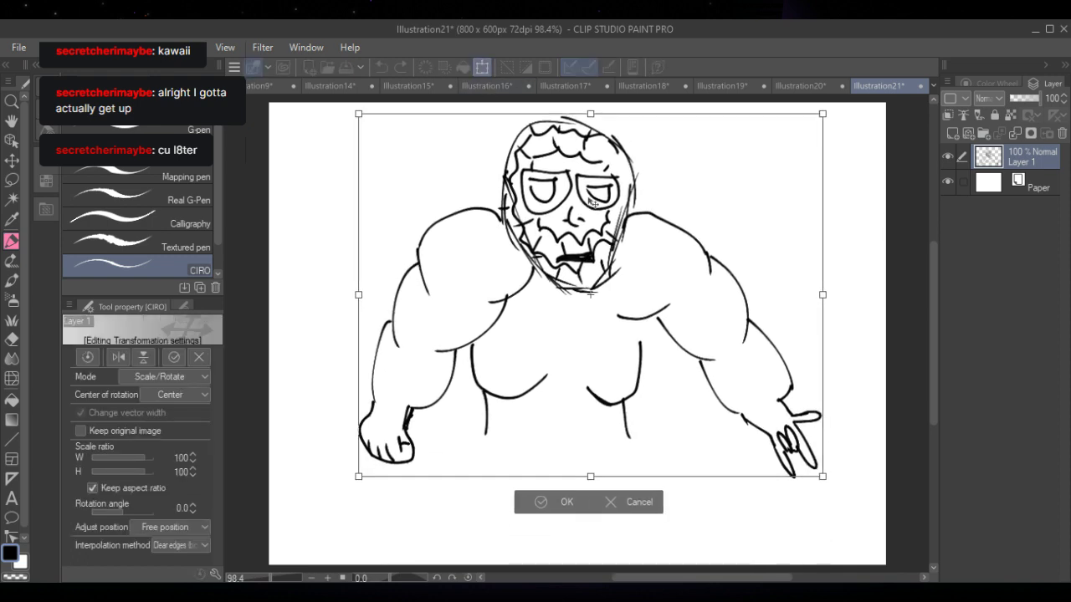
{"action": "left_click", "coordinate": [540, 502]}
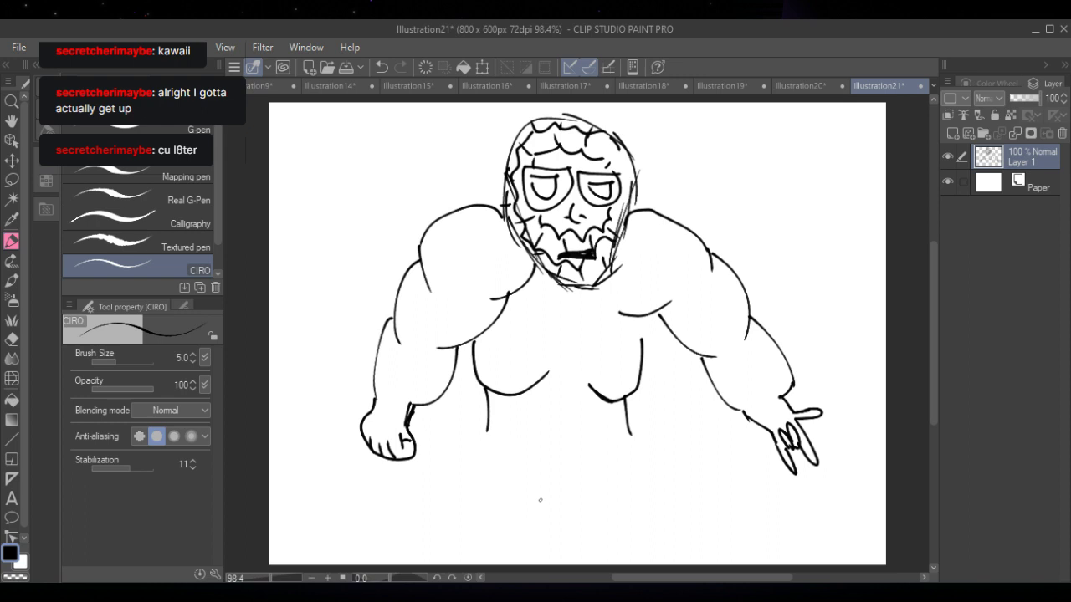
- Extend the chest's side line and draw curved muscle divisions at both shoulders and both elbows
{"action": "left_click_drag", "start_coordinate": [634, 318], "coordinate": [642, 343]}
{"action": "mouse_move", "coordinate": [428, 256]}
{"action": "left_mouse_down"}
{"action": "mouse_move", "coordinate": [429, 289]}
{"action": "mouse_move", "coordinate": [506, 293]}
{"action": "left_mouse_up"}
{"action": "mouse_move", "coordinate": [663, 224]}
{"action": "left_mouse_down"}
{"action": "mouse_move", "coordinate": [672, 234]}
{"action": "mouse_move", "coordinate": [664, 318]}
{"action": "mouse_move", "coordinate": [691, 252]}
{"action": "mouse_move", "coordinate": [661, 311]}
{"action": "mouse_move", "coordinate": [686, 224]}
{"action": "left_mouse_up"}
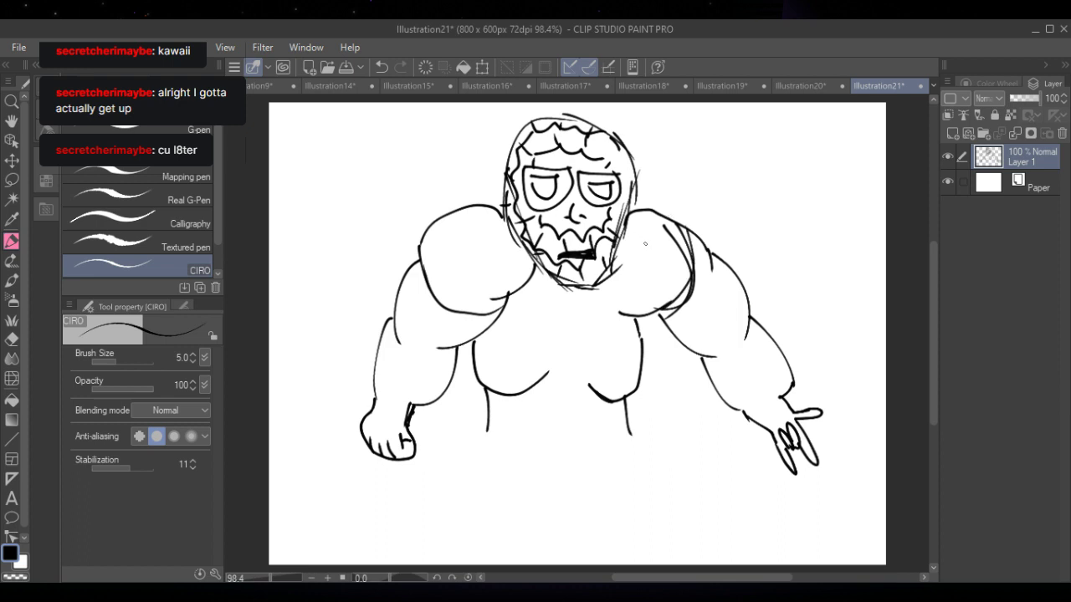
{"action": "left_click_drag", "start_coordinate": [705, 368], "coordinate": [749, 325]}
{"action": "left_click_drag", "start_coordinate": [447, 355], "coordinate": [384, 331]}
- Draw a double-curved crotch line below the torso and a bent right leg with a rounded knee and pointed foot
{"action": "mouse_move", "coordinate": [557, 459]}
{"action": "left_mouse_down"}
{"action": "mouse_move", "coordinate": [572, 489]}
{"action": "mouse_move", "coordinate": [636, 490]}
{"action": "mouse_move", "coordinate": [525, 498]}
{"action": "mouse_move", "coordinate": [485, 473]}
{"action": "left_mouse_up"}
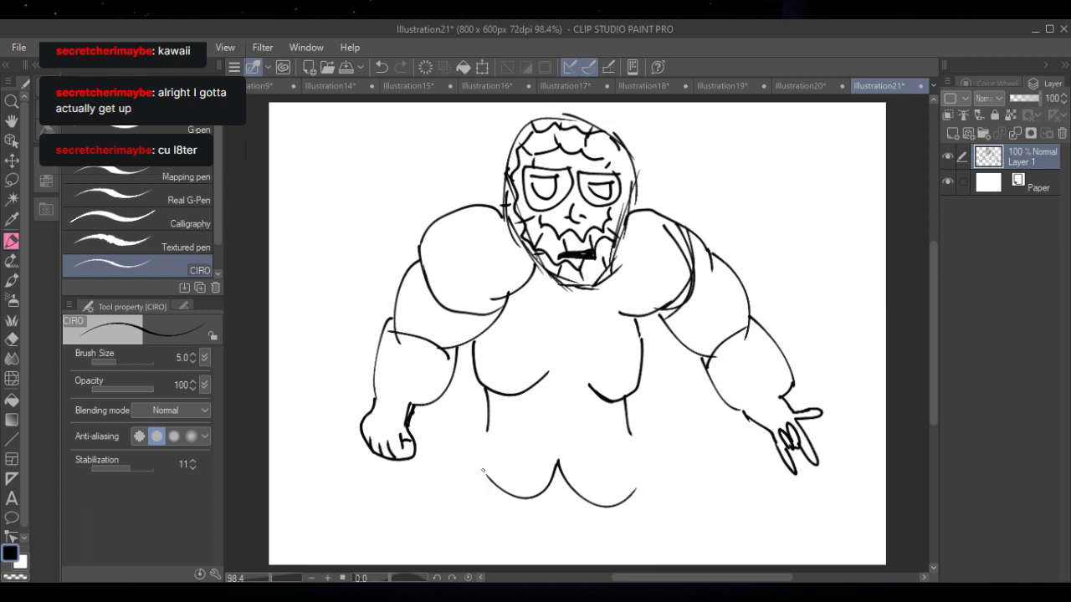
{"action": "mouse_move", "coordinate": [634, 426]}
{"action": "left_mouse_down"}
{"action": "mouse_move", "coordinate": [641, 418]}
{"action": "mouse_move", "coordinate": [726, 500]}
{"action": "mouse_move", "coordinate": [741, 536]}
{"action": "left_mouse_up"}
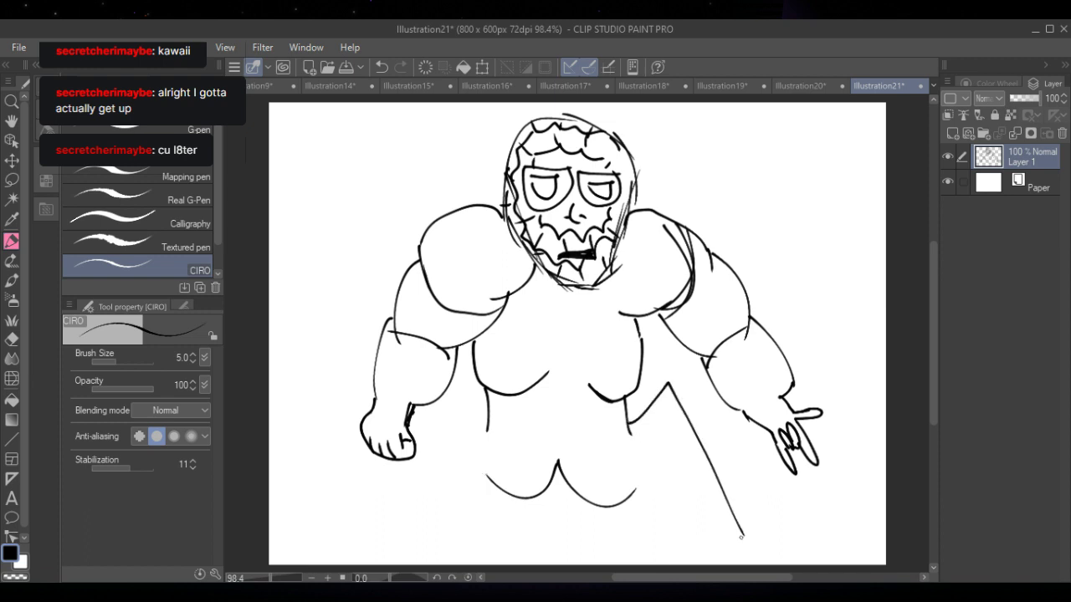
{"action": "left_click_drag", "start_coordinate": [660, 393], "coordinate": [694, 431]}
{"action": "mouse_move", "coordinate": [738, 526]}
{"action": "left_mouse_down"}
{"action": "mouse_move", "coordinate": [801, 550]}
{"action": "mouse_move", "coordinate": [714, 553]}
{"action": "mouse_move", "coordinate": [660, 451]}
{"action": "mouse_move", "coordinate": [667, 470]}
{"action": "mouse_move", "coordinate": [626, 496]}
{"action": "left_mouse_up"}
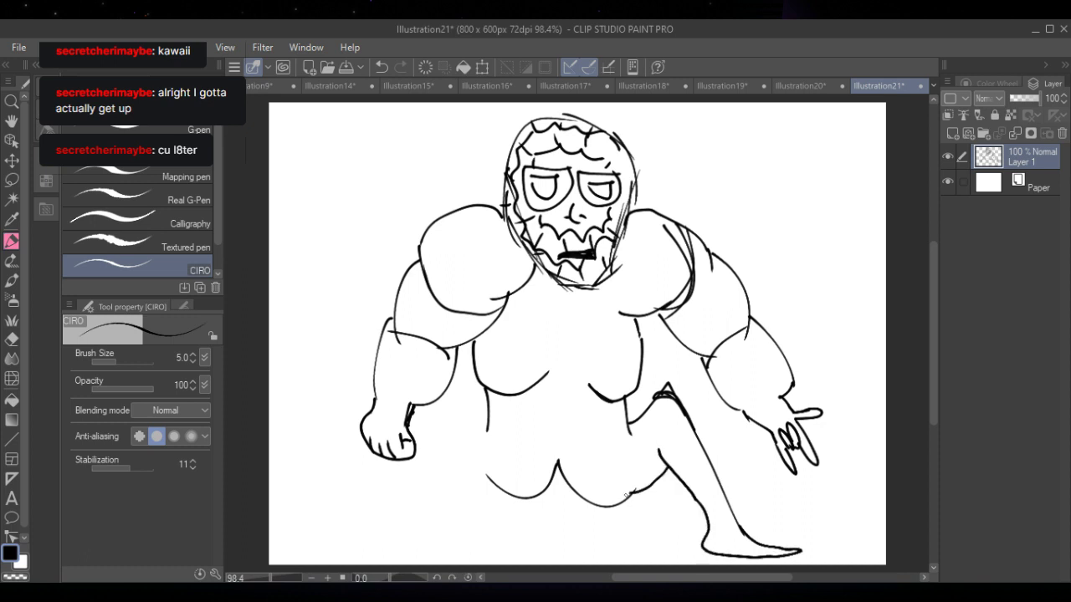
- Draw the bent left leg and foot, add hip creases on both sides, and thicken the soles of both feet
{"action": "mouse_move", "coordinate": [485, 478]}
{"action": "left_mouse_down"}
{"action": "mouse_move", "coordinate": [445, 414]}
{"action": "mouse_move", "coordinate": [424, 485]}
{"action": "mouse_move", "coordinate": [390, 526]}
{"action": "mouse_move", "coordinate": [366, 533]}
{"action": "mouse_move", "coordinate": [440, 543]}
{"action": "mouse_move", "coordinate": [446, 498]}
{"action": "left_mouse_up"}
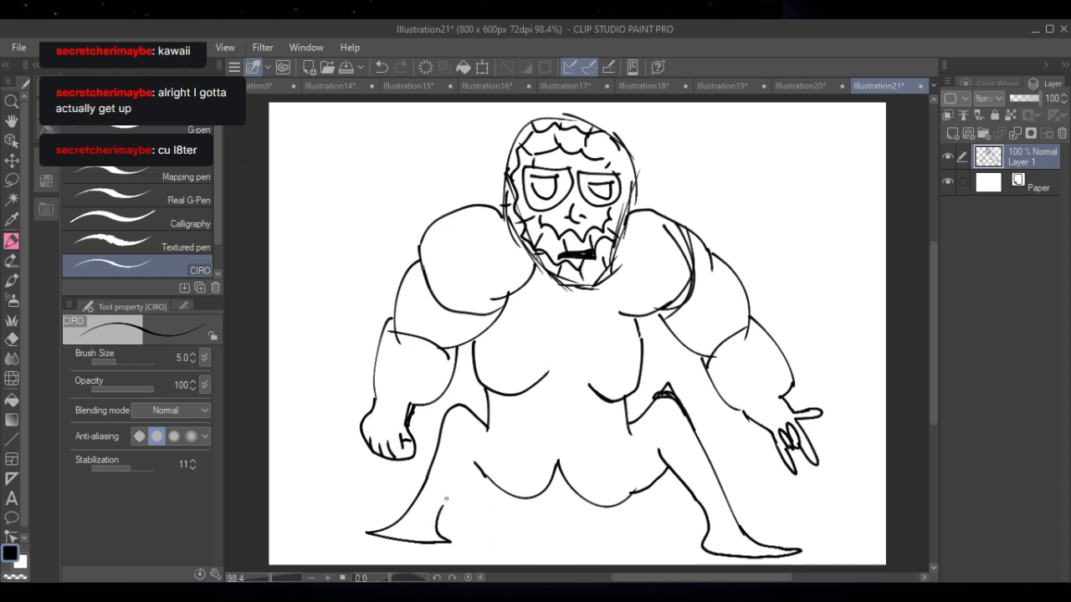
{"action": "mouse_move", "coordinate": [450, 540]}
{"action": "left_mouse_down"}
{"action": "mouse_move", "coordinate": [442, 527]}
{"action": "mouse_move", "coordinate": [474, 431]}
{"action": "mouse_move", "coordinate": [507, 441]}
{"action": "left_mouse_up"}
{"action": "mouse_move", "coordinate": [611, 450]}
{"action": "left_mouse_down"}
{"action": "mouse_move", "coordinate": [635, 428]}
{"action": "mouse_move", "coordinate": [606, 452]}
{"action": "left_mouse_up"}
{"action": "left_click_drag", "start_coordinate": [640, 420], "coordinate": [619, 443]}
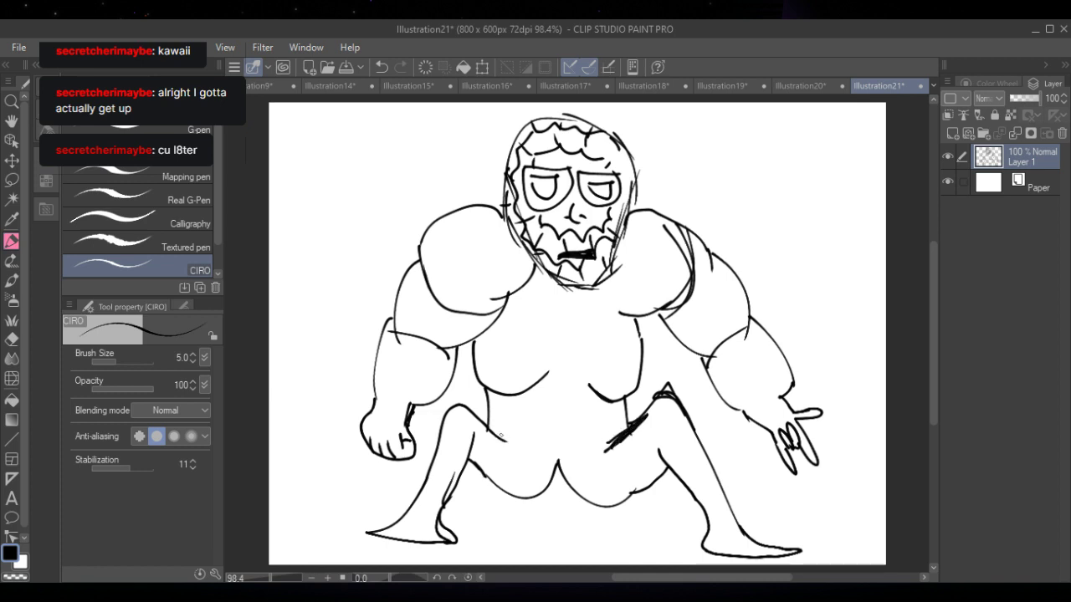
{"action": "left_click_drag", "start_coordinate": [485, 428], "coordinate": [518, 447]}
{"action": "mouse_move", "coordinate": [388, 537]}
{"action": "left_mouse_down"}
{"action": "mouse_move", "coordinate": [358, 525]}
{"action": "mouse_move", "coordinate": [405, 526]}
{"action": "mouse_move", "coordinate": [393, 529]}
{"action": "mouse_move", "coordinate": [435, 546]}
{"action": "left_mouse_up"}
{"action": "left_click_drag", "start_coordinate": [431, 545], "coordinate": [449, 532]}
{"action": "mouse_move", "coordinate": [751, 533]}
{"action": "left_mouse_down"}
{"action": "mouse_move", "coordinate": [801, 553]}
{"action": "mouse_move", "coordinate": [773, 559]}
{"action": "mouse_move", "coordinate": [699, 534]}
{"action": "left_mouse_up"}
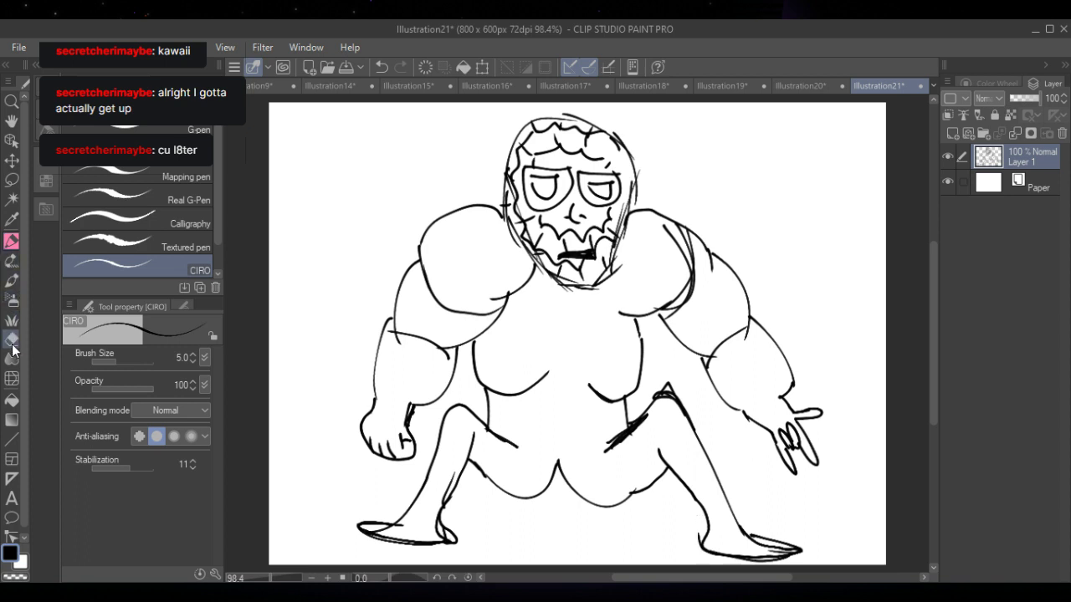
- Switch to the Round mixing brush at size 50, testing it on the left shoulder and undoing the stroke
{"action": "left_click", "coordinate": [12, 301]}
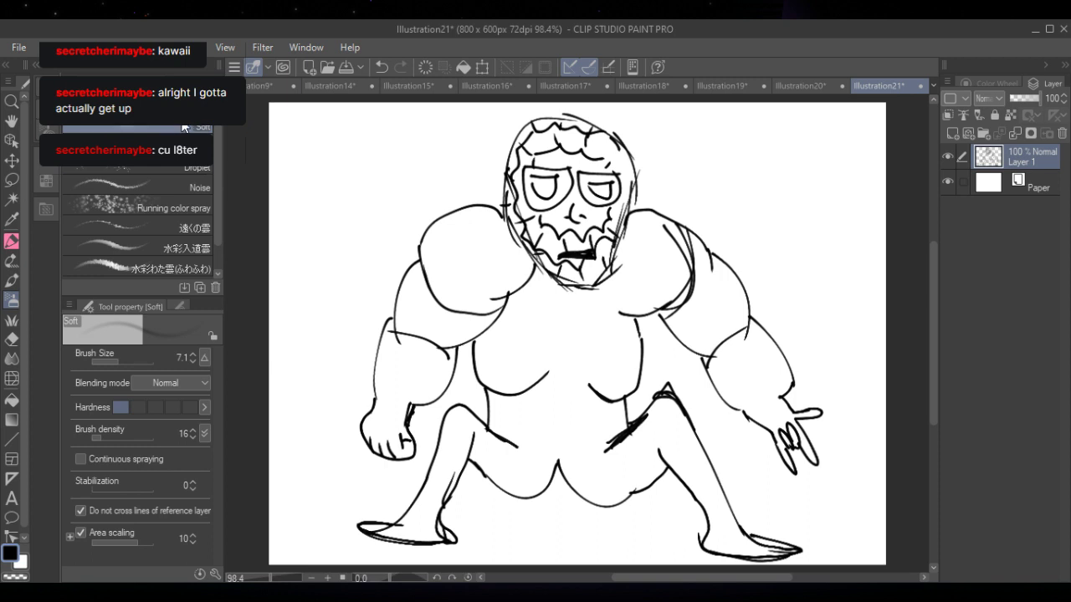
{"action": "scroll", "coordinate": [214, 159], "scroll_direction": "down", "scroll_amount": 2}
{"action": "scroll", "coordinate": [219, 168], "scroll_direction": "up", "scroll_amount": 2}
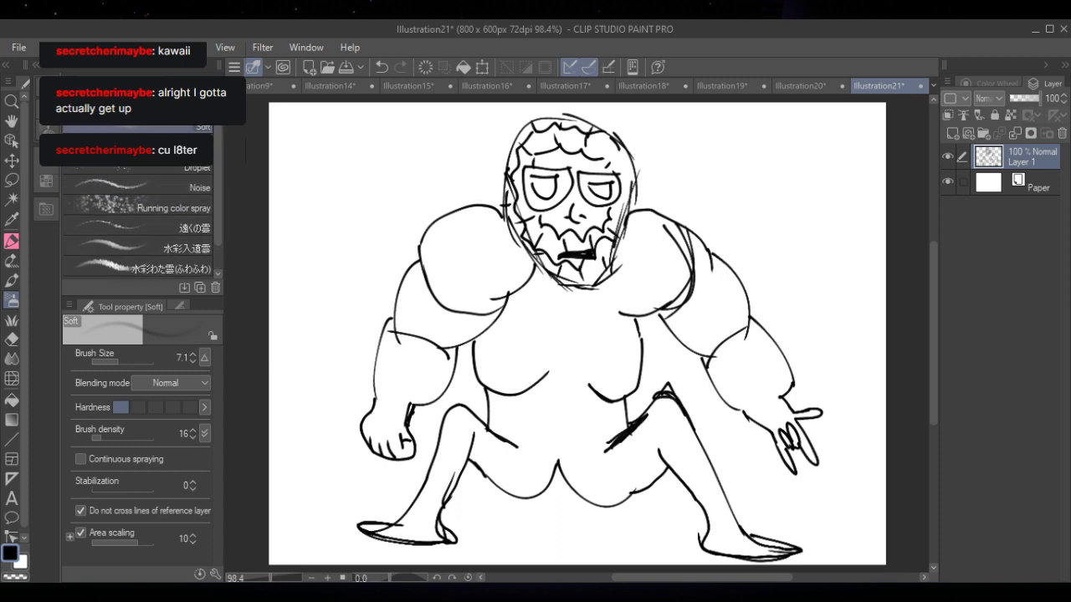
{"action": "left_click", "coordinate": [12, 280]}
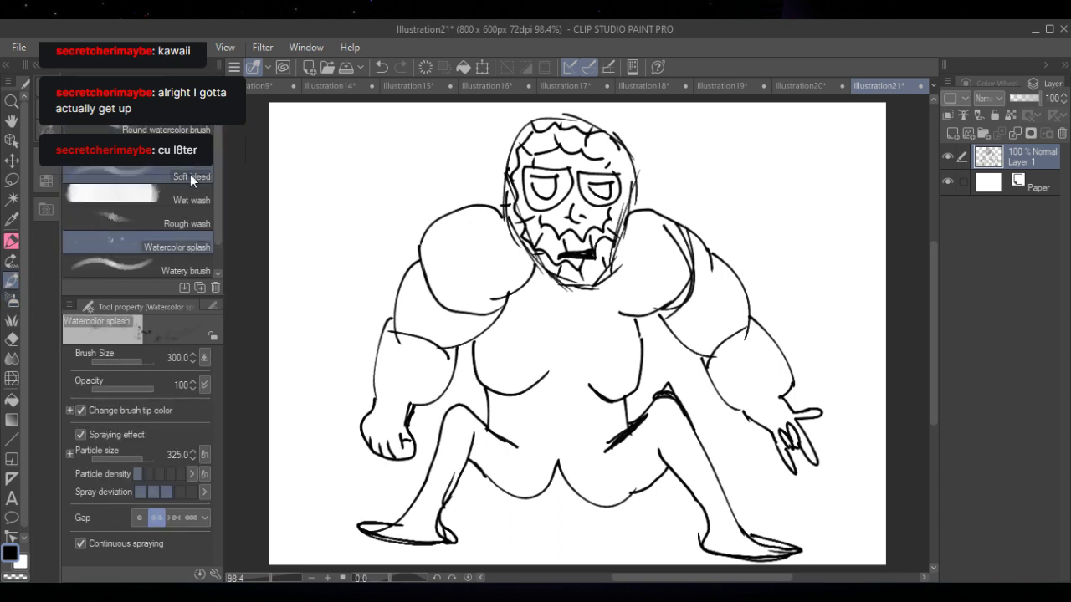
{"action": "left_click", "coordinate": [195, 129]}
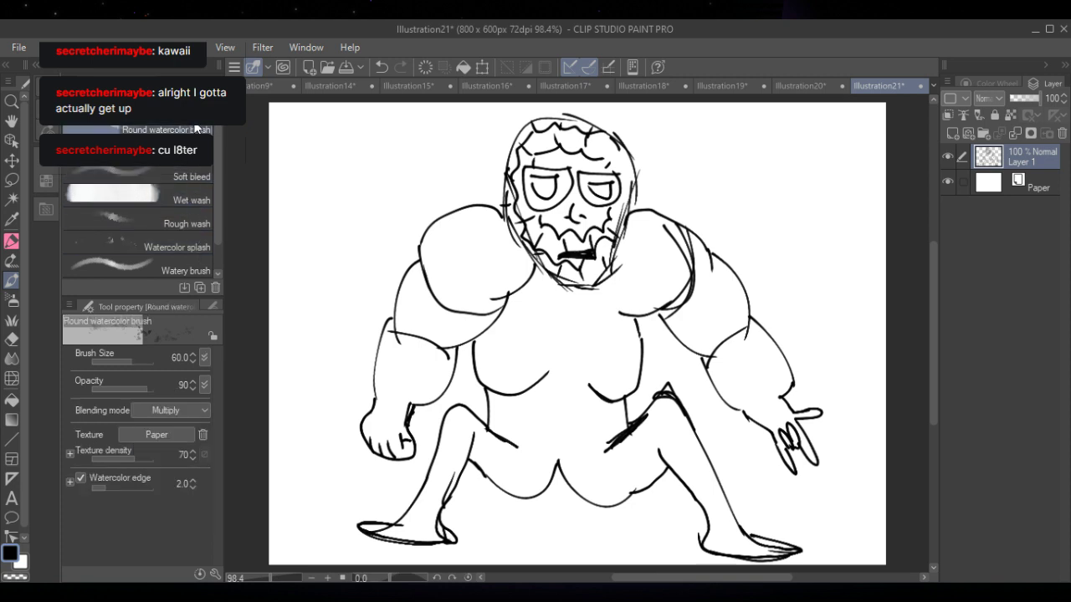
{"action": "left_click", "coordinate": [195, 113]}
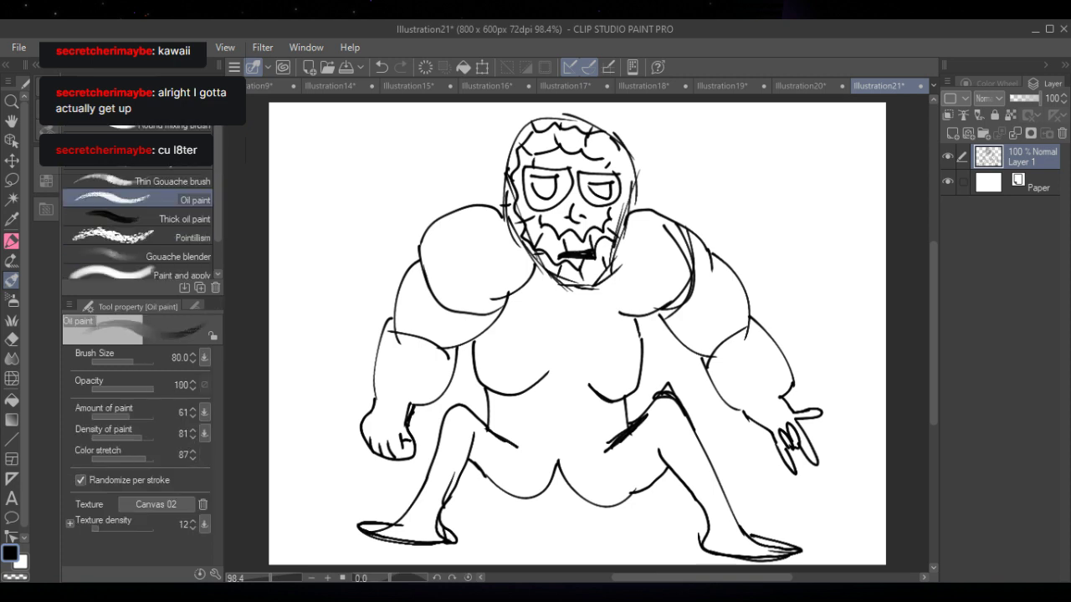
{"action": "left_click_drag", "start_coordinate": [464, 247], "coordinate": [472, 266]}
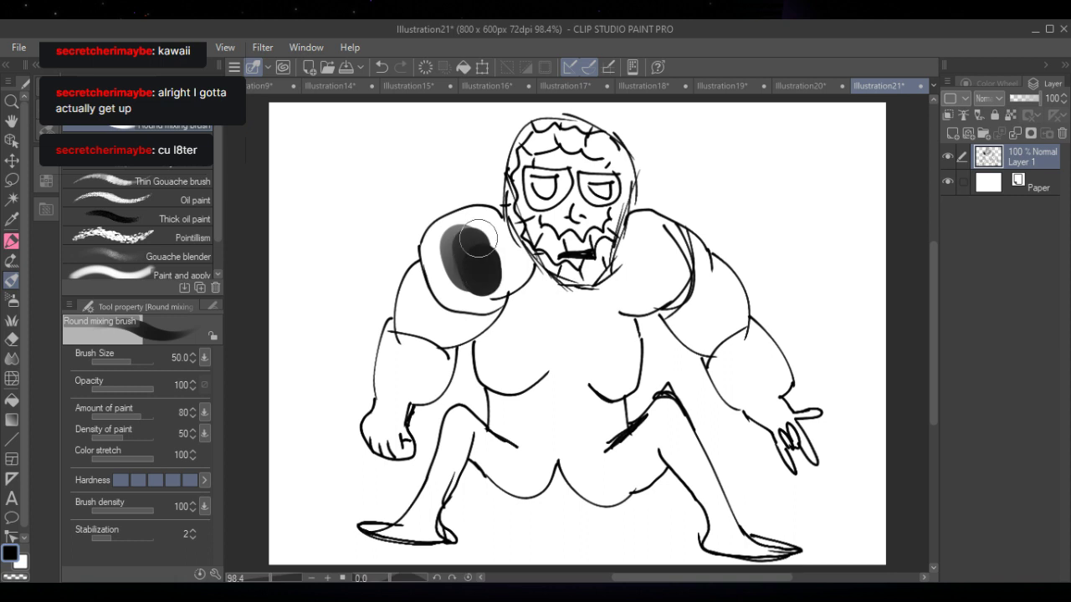
{"action": "left_click", "coordinate": [382, 67]}
- Set the paint colour to bright red, undo a test dab on the face, and add a new layer beneath the line art
{"action": "left_click", "coordinate": [995, 81]}
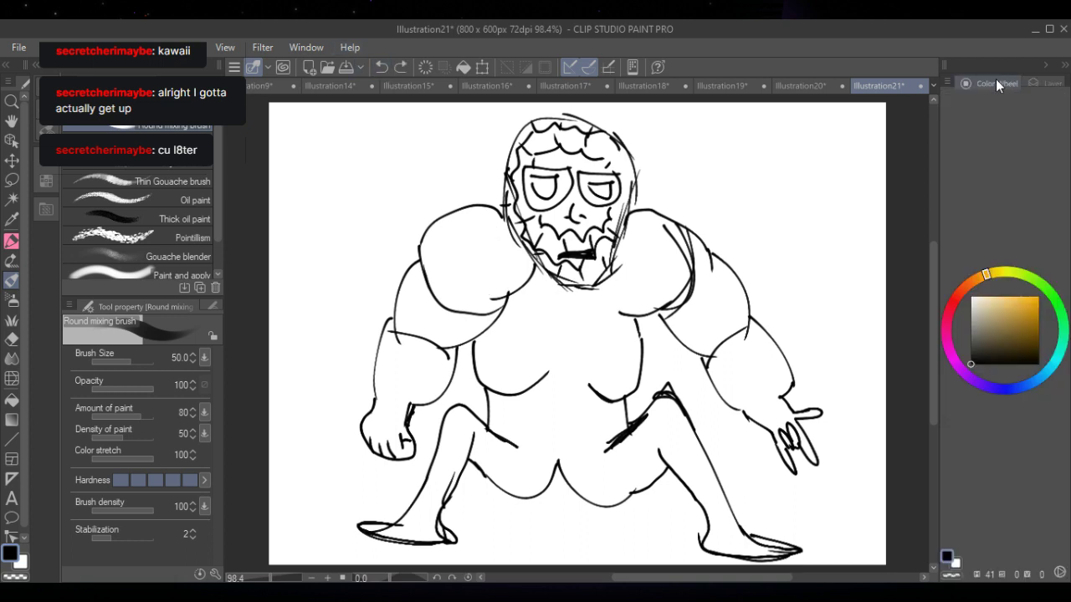
{"action": "left_click", "coordinate": [1036, 301]}
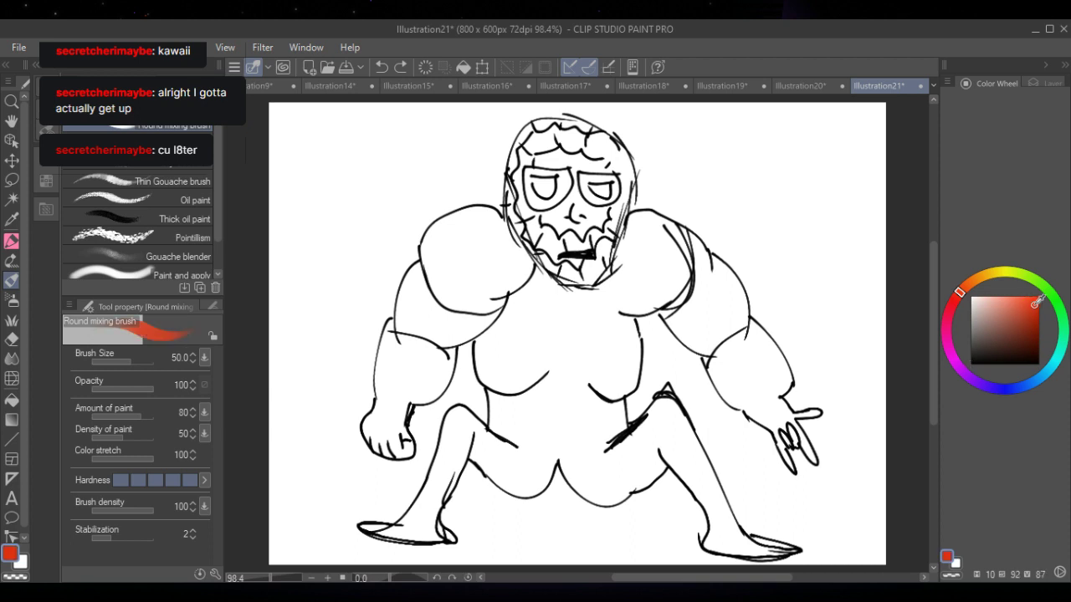
{"action": "left_click_drag", "start_coordinate": [540, 228], "coordinate": [512, 211]}
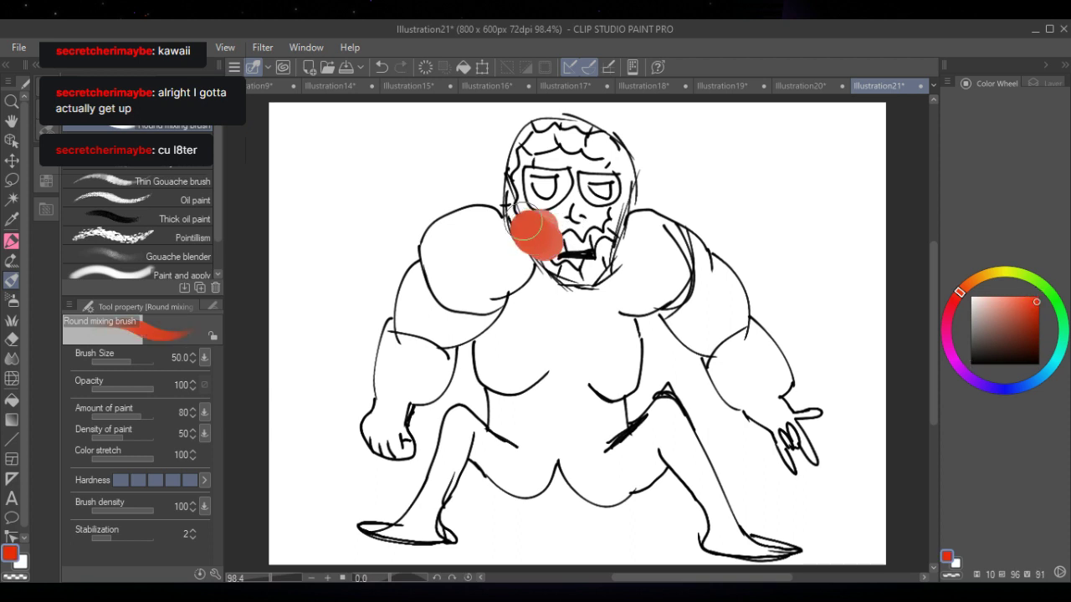
{"action": "left_click", "coordinate": [380, 68]}
{"action": "left_click", "coordinate": [1045, 84]}
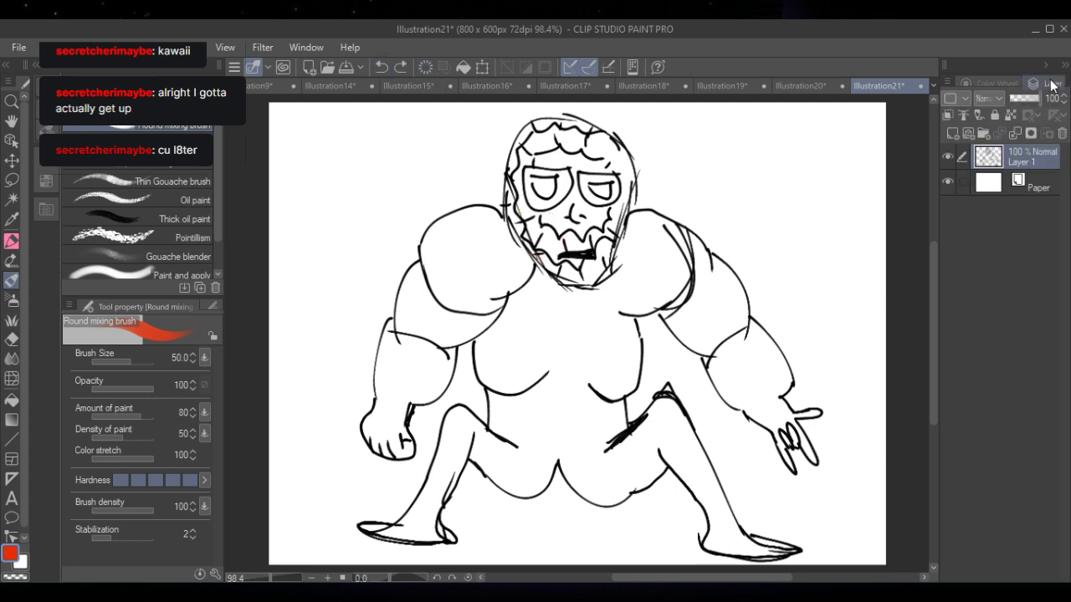
{"action": "left_click_drag", "start_coordinate": [1030, 176], "coordinate": [1006, 190]}
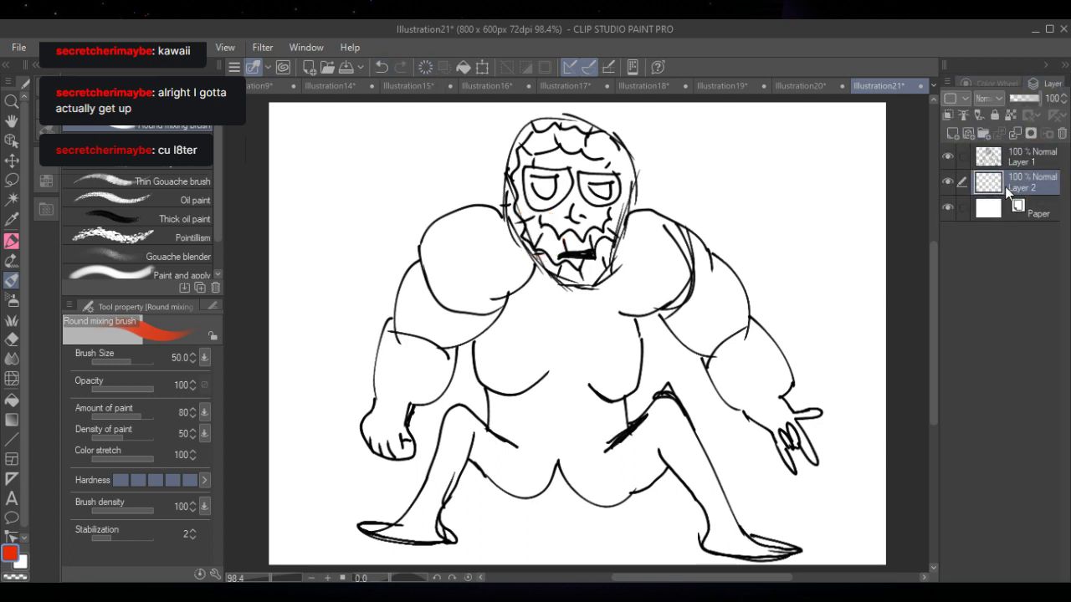
- Paint the head, both shoulders and the centre of the torso red on the layer beneath the line art
{"action": "mouse_move", "coordinate": [542, 236]}
{"action": "left_mouse_down"}
{"action": "mouse_move", "coordinate": [577, 269]}
{"action": "mouse_move", "coordinate": [619, 209]}
{"action": "mouse_move", "coordinate": [619, 163]}
{"action": "mouse_move", "coordinate": [557, 124]}
{"action": "mouse_move", "coordinate": [529, 157]}
{"action": "mouse_move", "coordinate": [544, 197]}
{"action": "mouse_move", "coordinate": [553, 166]}
{"action": "mouse_move", "coordinate": [556, 238]}
{"action": "mouse_move", "coordinate": [582, 214]}
{"action": "mouse_move", "coordinate": [577, 203]}
{"action": "mouse_move", "coordinate": [590, 208]}
{"action": "mouse_move", "coordinate": [550, 188]}
{"action": "left_mouse_up"}
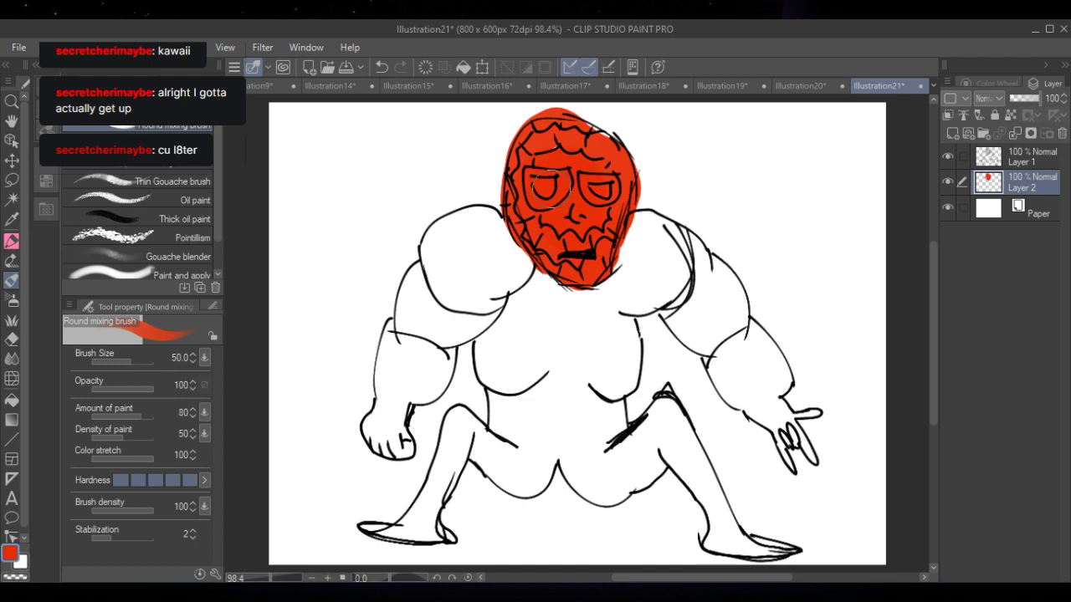
{"action": "mouse_move", "coordinate": [472, 226]}
{"action": "left_mouse_down"}
{"action": "mouse_move", "coordinate": [443, 276]}
{"action": "mouse_move", "coordinate": [502, 276]}
{"action": "mouse_move", "coordinate": [490, 238]}
{"action": "mouse_move", "coordinate": [469, 238]}
{"action": "left_mouse_up"}
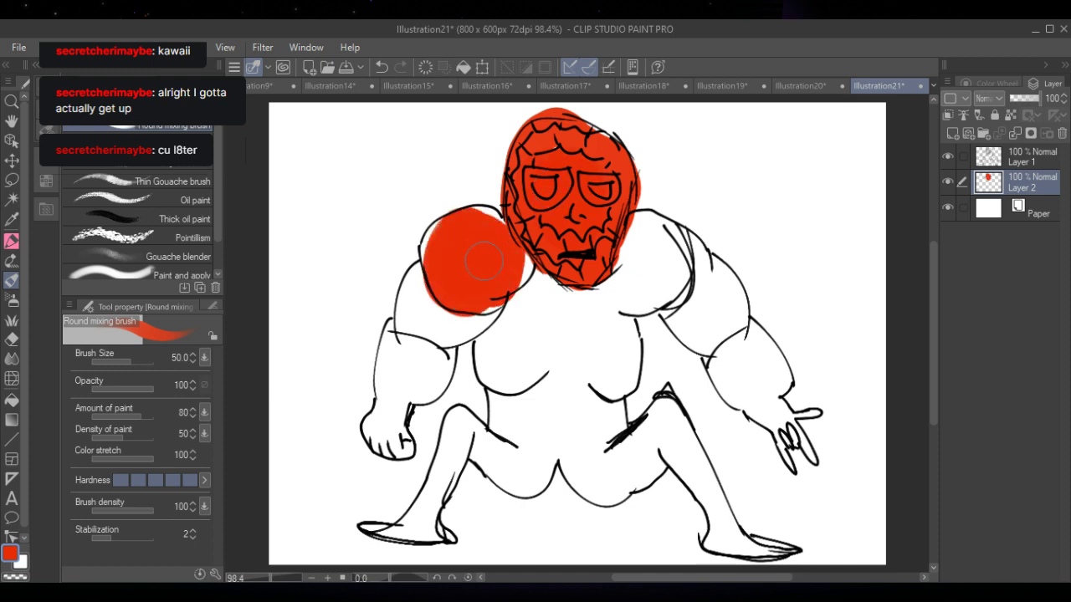
{"action": "mouse_move", "coordinate": [510, 276]}
{"action": "left_mouse_down"}
{"action": "mouse_move", "coordinate": [540, 422]}
{"action": "mouse_move", "coordinate": [536, 328]}
{"action": "mouse_move", "coordinate": [577, 381]}
{"action": "mouse_move", "coordinate": [585, 435]}
{"action": "mouse_move", "coordinate": [623, 259]}
{"action": "mouse_move", "coordinate": [637, 297]}
{"action": "mouse_move", "coordinate": [665, 226]}
{"action": "left_mouse_up"}
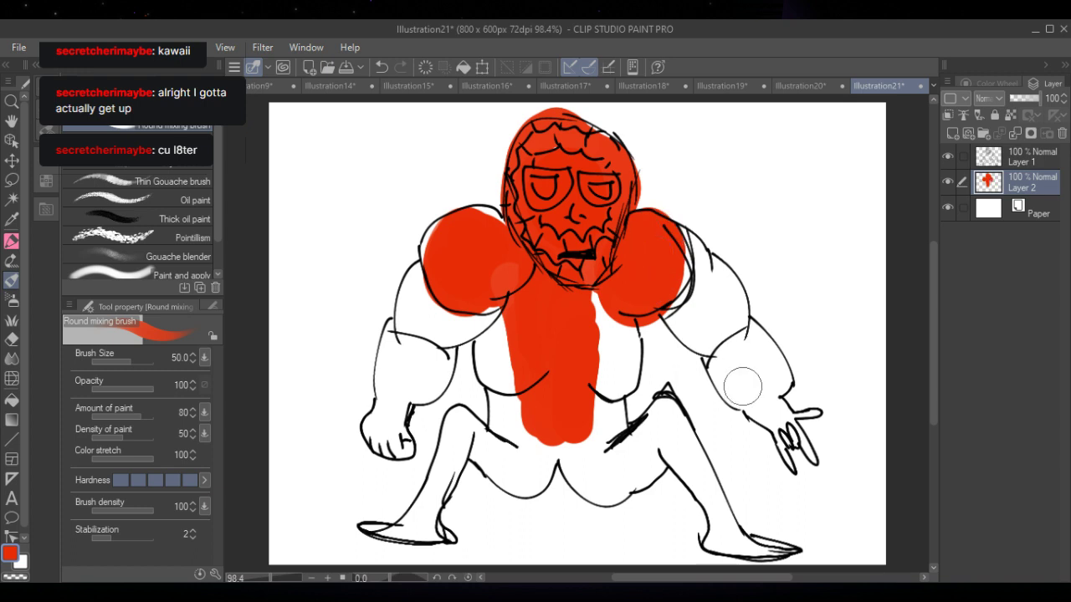
- Paint both forearms and hands, the waist band, and the lower legs and feet red
{"action": "mouse_move", "coordinate": [741, 382]}
{"action": "left_mouse_down"}
{"action": "mouse_move", "coordinate": [757, 410]}
{"action": "mouse_move", "coordinate": [765, 371]}
{"action": "mouse_move", "coordinate": [807, 460]}
{"action": "left_mouse_up"}
{"action": "mouse_move", "coordinate": [387, 348]}
{"action": "left_mouse_down"}
{"action": "mouse_move", "coordinate": [393, 458]}
{"action": "mouse_move", "coordinate": [435, 373]}
{"action": "mouse_move", "coordinate": [416, 363]}
{"action": "left_mouse_up"}
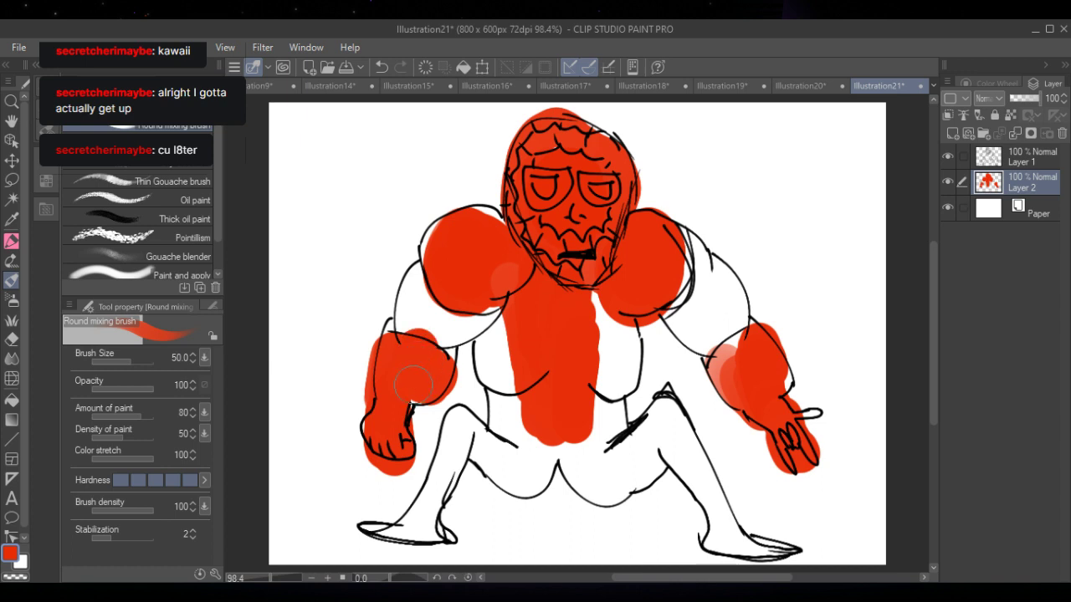
{"action": "mouse_move", "coordinate": [526, 450]}
{"action": "left_mouse_down"}
{"action": "mouse_move", "coordinate": [495, 429]}
{"action": "mouse_move", "coordinate": [552, 451]}
{"action": "mouse_move", "coordinate": [595, 442]}
{"action": "mouse_move", "coordinate": [515, 440]}
{"action": "mouse_move", "coordinate": [602, 460]}
{"action": "left_mouse_up"}
{"action": "mouse_move", "coordinate": [444, 490]}
{"action": "left_mouse_down"}
{"action": "mouse_move", "coordinate": [422, 523]}
{"action": "mouse_move", "coordinate": [432, 502]}
{"action": "mouse_move", "coordinate": [439, 531]}
{"action": "mouse_move", "coordinate": [435, 465]}
{"action": "left_mouse_up"}
{"action": "mouse_move", "coordinate": [712, 497]}
{"action": "left_mouse_down"}
{"action": "mouse_move", "coordinate": [723, 543]}
{"action": "mouse_move", "coordinate": [772, 547]}
{"action": "mouse_move", "coordinate": [715, 517]}
{"action": "mouse_move", "coordinate": [709, 491]}
{"action": "left_mouse_up"}
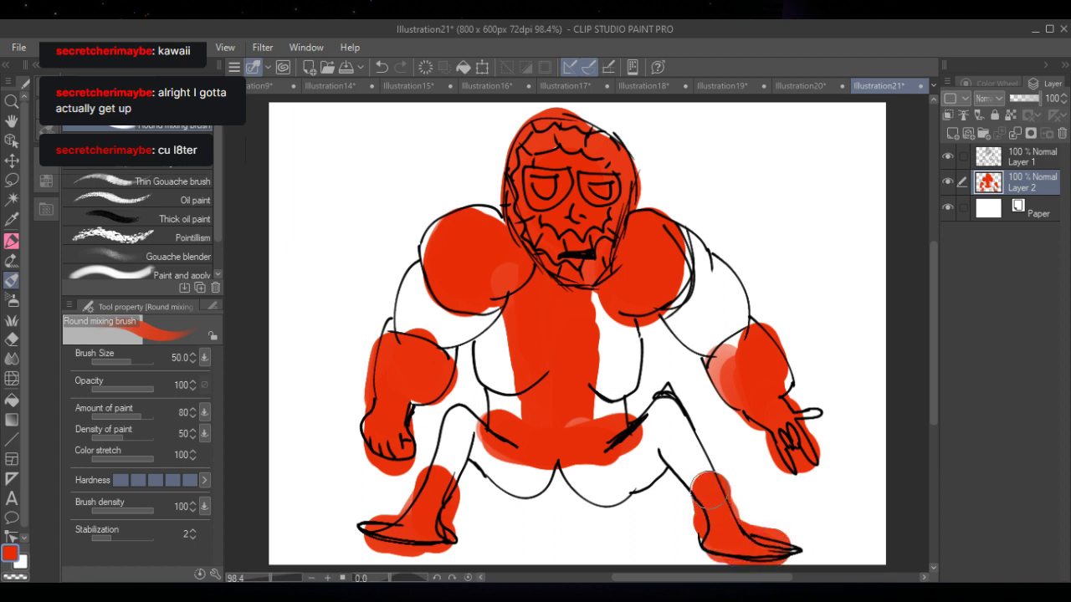
- Change the paint colour to deep blue and fill in the upper arms, sides of the torso, hips and thighs
{"action": "left_click", "coordinate": [995, 83]}
{"action": "left_click", "coordinate": [1005, 389]}
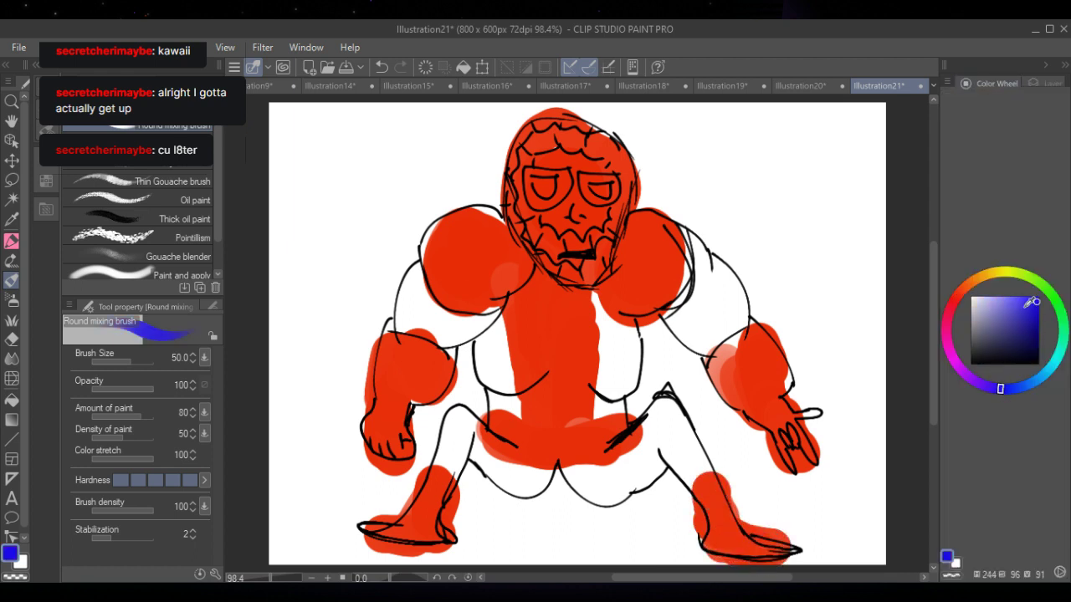
{"action": "mouse_move", "coordinate": [415, 298]}
{"action": "left_mouse_down"}
{"action": "mouse_move", "coordinate": [418, 333]}
{"action": "mouse_move", "coordinate": [492, 321]}
{"action": "mouse_move", "coordinate": [502, 403]}
{"action": "left_mouse_up"}
{"action": "mouse_move", "coordinate": [485, 465]}
{"action": "left_mouse_down"}
{"action": "mouse_move", "coordinate": [452, 420]}
{"action": "mouse_move", "coordinate": [523, 487]}
{"action": "mouse_move", "coordinate": [582, 475]}
{"action": "mouse_move", "coordinate": [616, 492]}
{"action": "mouse_move", "coordinate": [665, 411]}
{"action": "mouse_move", "coordinate": [695, 477]}
{"action": "mouse_move", "coordinate": [656, 444]}
{"action": "mouse_move", "coordinate": [604, 456]}
{"action": "left_mouse_up"}
{"action": "left_click", "coordinate": [606, 337]}
{"action": "mouse_move", "coordinate": [605, 336]}
{"action": "left_mouse_down"}
{"action": "mouse_move", "coordinate": [617, 401]}
{"action": "mouse_move", "coordinate": [600, 306]}
{"action": "left_mouse_up"}
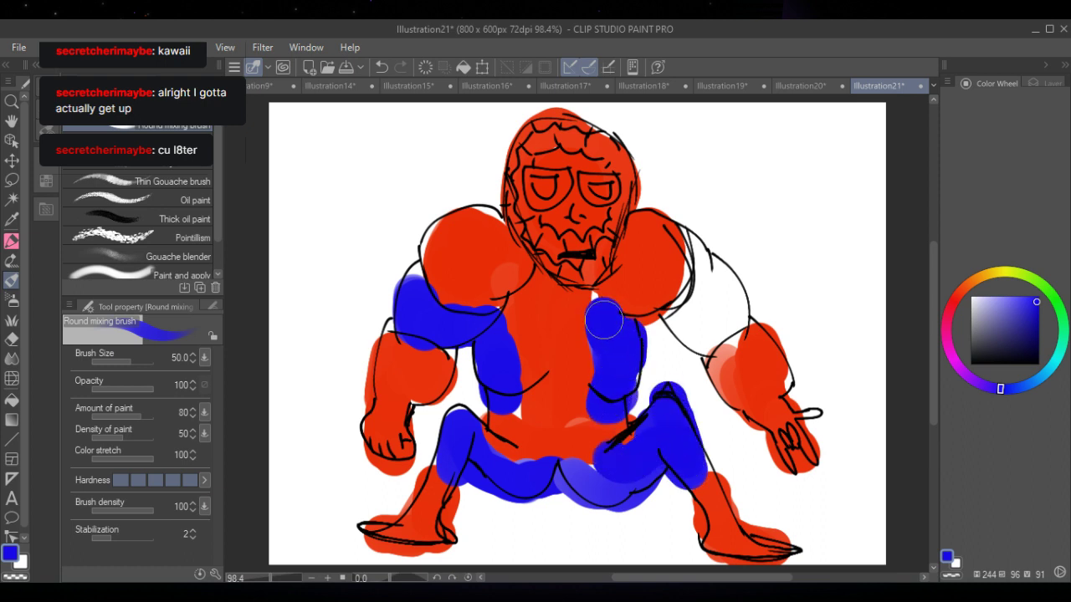
{"action": "mouse_move", "coordinate": [685, 251]}
{"action": "left_mouse_down"}
{"action": "mouse_move", "coordinate": [707, 297]}
{"action": "mouse_move", "coordinate": [707, 348]}
{"action": "mouse_move", "coordinate": [723, 337]}
{"action": "mouse_move", "coordinate": [723, 291]}
{"action": "left_mouse_up"}
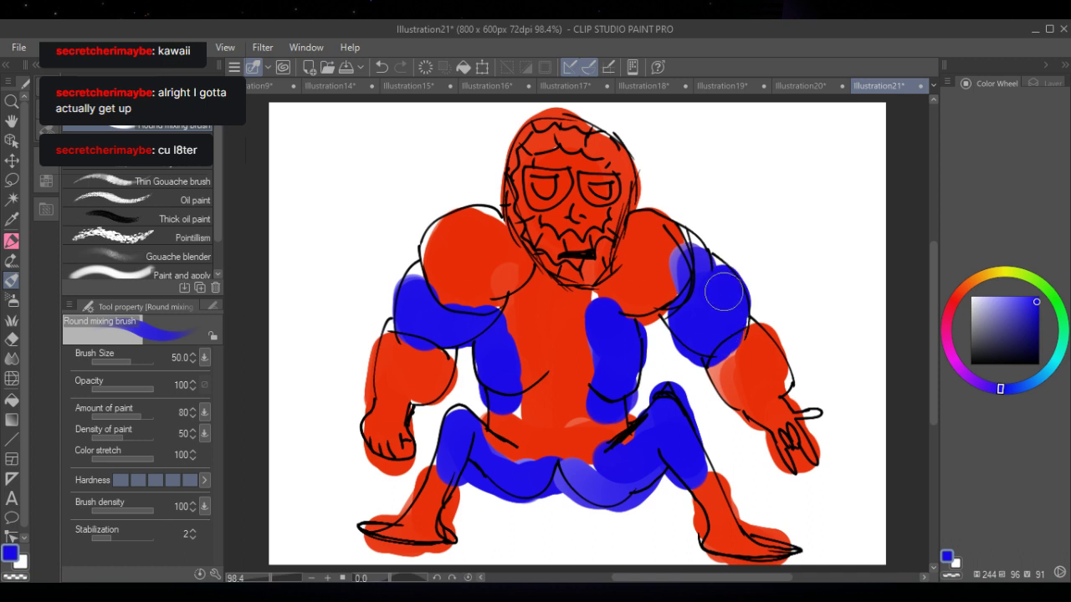
- Paint both eyes white on Layer 2, beneath the line art
{"action": "left_click", "coordinate": [1030, 84]}
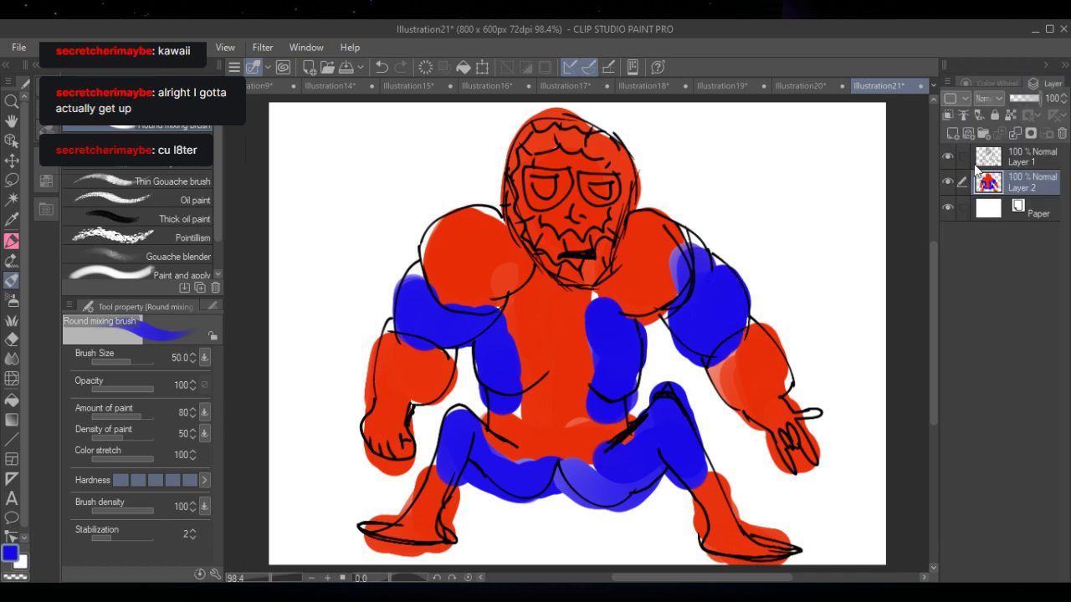
{"action": "key", "text": "x"}
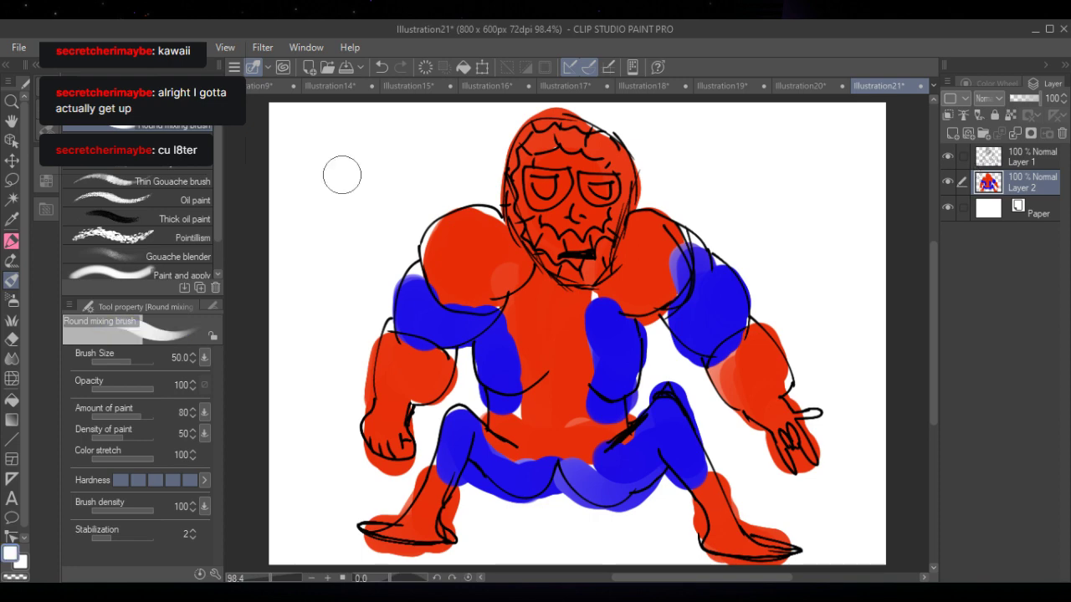
{"action": "left_click_drag", "start_coordinate": [542, 189], "coordinate": [599, 189]}
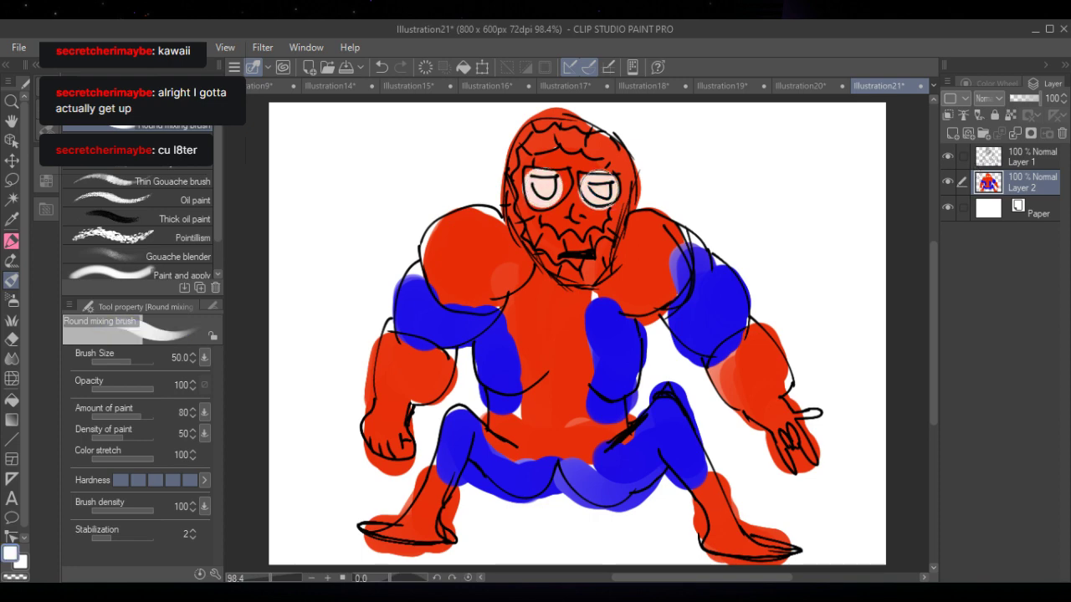
- Draw a bold black spider emblem on the centre of the chest with the CIRO pen at brush size 10
{"action": "left_click", "coordinate": [990, 83]}
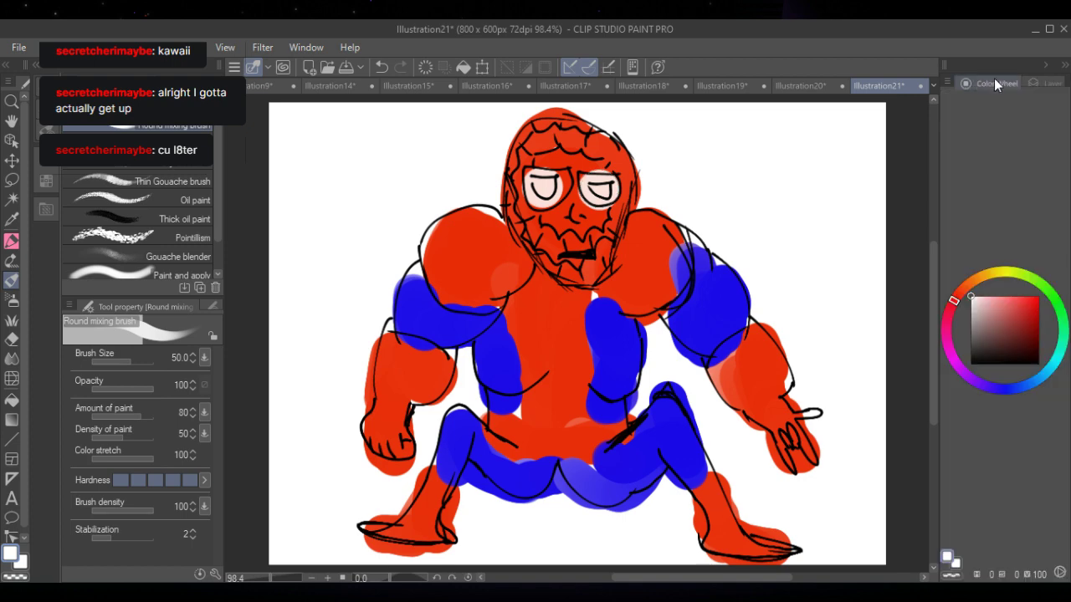
{"action": "key", "text": "x"}
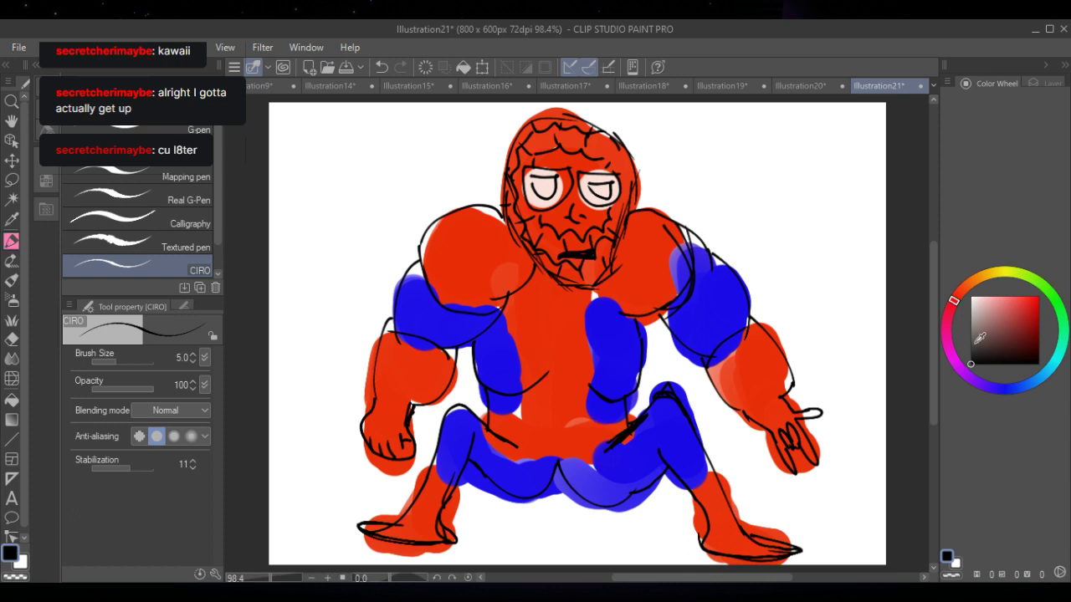
{"action": "left_click", "coordinate": [192, 355]}
{"action": "left_click", "coordinate": [192, 355]}
{"action": "left_click", "coordinate": [193, 354]}
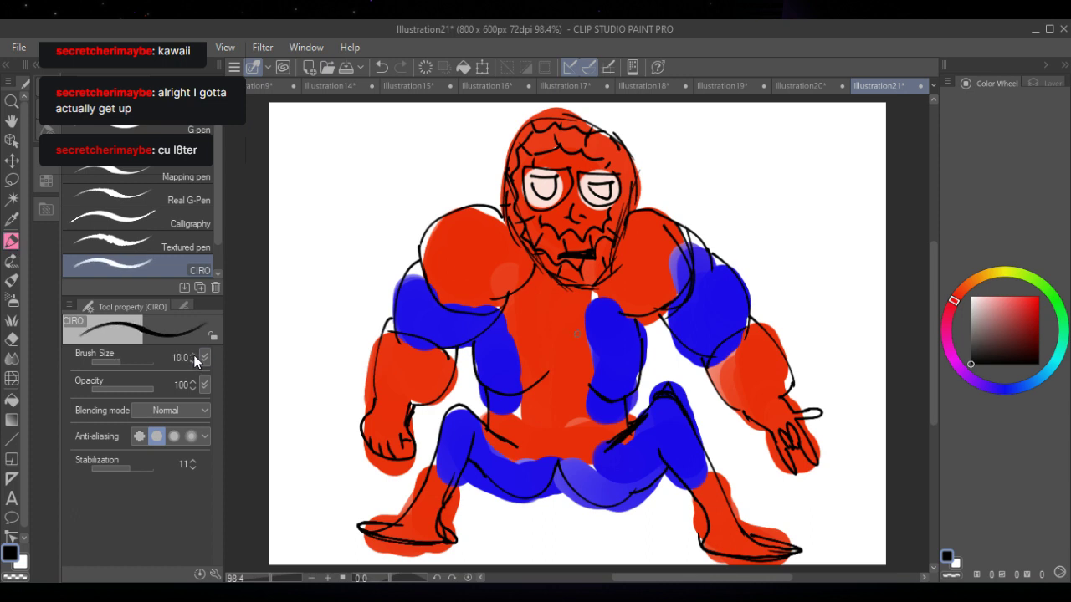
{"action": "left_click", "coordinate": [192, 355]}
{"action": "left_click", "coordinate": [192, 355]}
{"action": "left_click_drag", "start_coordinate": [558, 304], "coordinate": [561, 354]}
{"action": "mouse_move", "coordinate": [560, 304]}
{"action": "left_mouse_down"}
{"action": "mouse_move", "coordinate": [540, 346]}
{"action": "mouse_move", "coordinate": [582, 306]}
{"action": "mouse_move", "coordinate": [579, 347]}
{"action": "mouse_move", "coordinate": [557, 336]}
{"action": "left_mouse_up"}
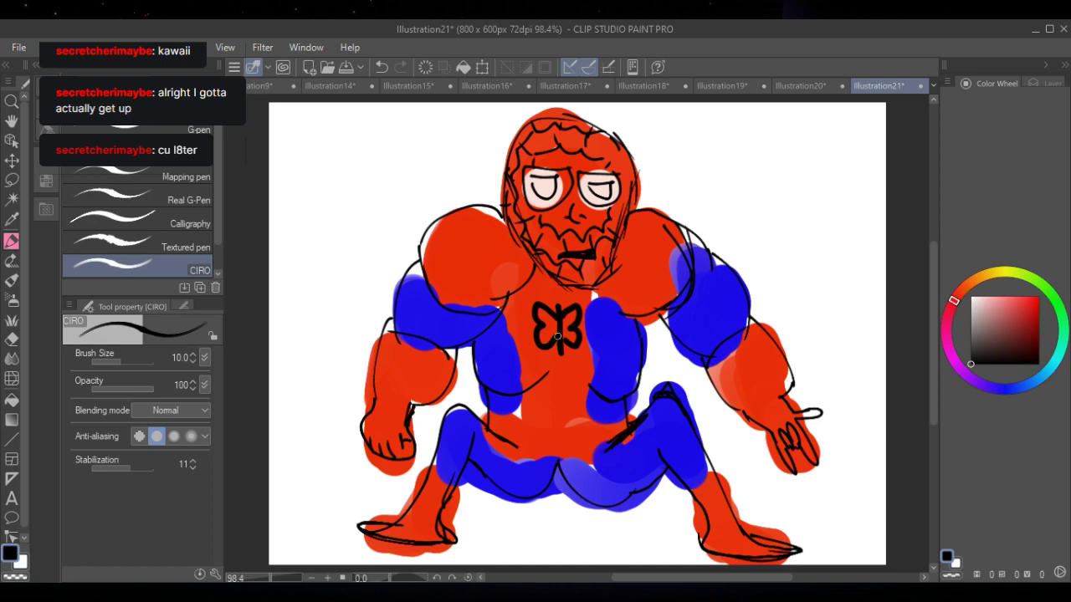
- Add black muscle marks down the abdomen and on both sides of the chest, and thickly outline both eyes
{"action": "mouse_move", "coordinate": [558, 375]}
{"action": "left_mouse_down"}
{"action": "mouse_move", "coordinate": [554, 400]}
{"action": "mouse_move", "coordinate": [562, 386]}
{"action": "mouse_move", "coordinate": [570, 403]}
{"action": "mouse_move", "coordinate": [548, 420]}
{"action": "left_mouse_up"}
{"action": "mouse_move", "coordinate": [560, 405]}
{"action": "left_mouse_down"}
{"action": "mouse_move", "coordinate": [572, 419]}
{"action": "mouse_move", "coordinate": [546, 446]}
{"action": "left_mouse_up"}
{"action": "left_click_drag", "start_coordinate": [560, 424], "coordinate": [573, 445]}
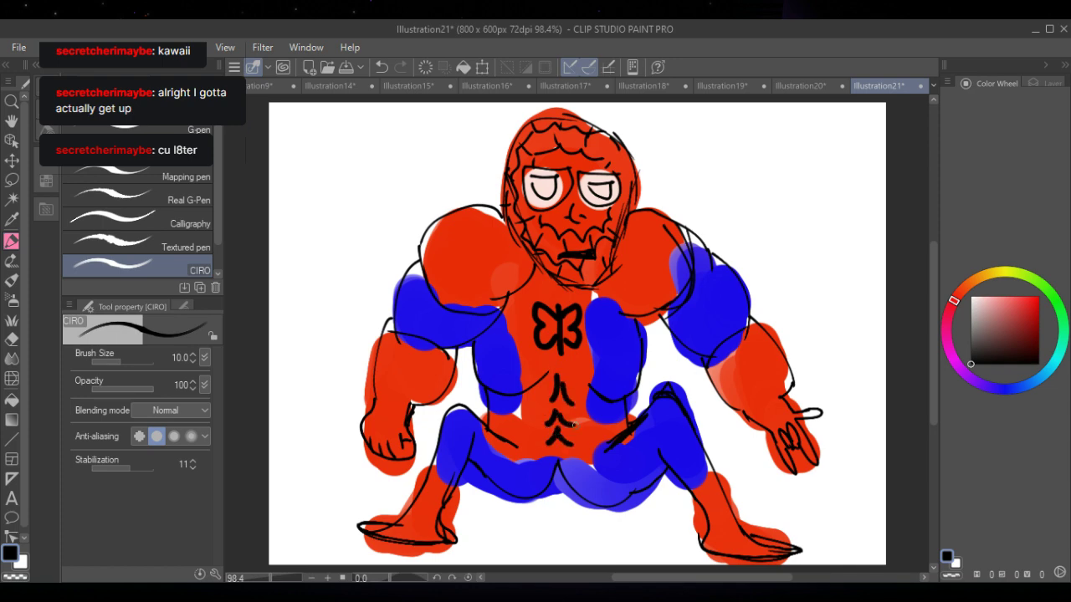
{"action": "left_click_drag", "start_coordinate": [486, 373], "coordinate": [499, 382]}
{"action": "left_click_drag", "start_coordinate": [618, 382], "coordinate": [629, 390]}
{"action": "mouse_move", "coordinate": [525, 178]}
{"action": "left_mouse_down"}
{"action": "mouse_move", "coordinate": [561, 173]}
{"action": "mouse_move", "coordinate": [563, 186]}
{"action": "mouse_move", "coordinate": [551, 206]}
{"action": "mouse_move", "coordinate": [531, 203]}
{"action": "mouse_move", "coordinate": [528, 175]}
{"action": "mouse_move", "coordinate": [538, 204]}
{"action": "mouse_move", "coordinate": [564, 171]}
{"action": "mouse_move", "coordinate": [583, 178]}
{"action": "mouse_move", "coordinate": [591, 202]}
{"action": "mouse_move", "coordinate": [609, 201]}
{"action": "mouse_move", "coordinate": [615, 183]}
{"action": "mouse_move", "coordinate": [580, 178]}
{"action": "mouse_move", "coordinate": [589, 194]}
{"action": "mouse_move", "coordinate": [612, 199]}
{"action": "mouse_move", "coordinate": [599, 176]}
{"action": "left_mouse_up"}
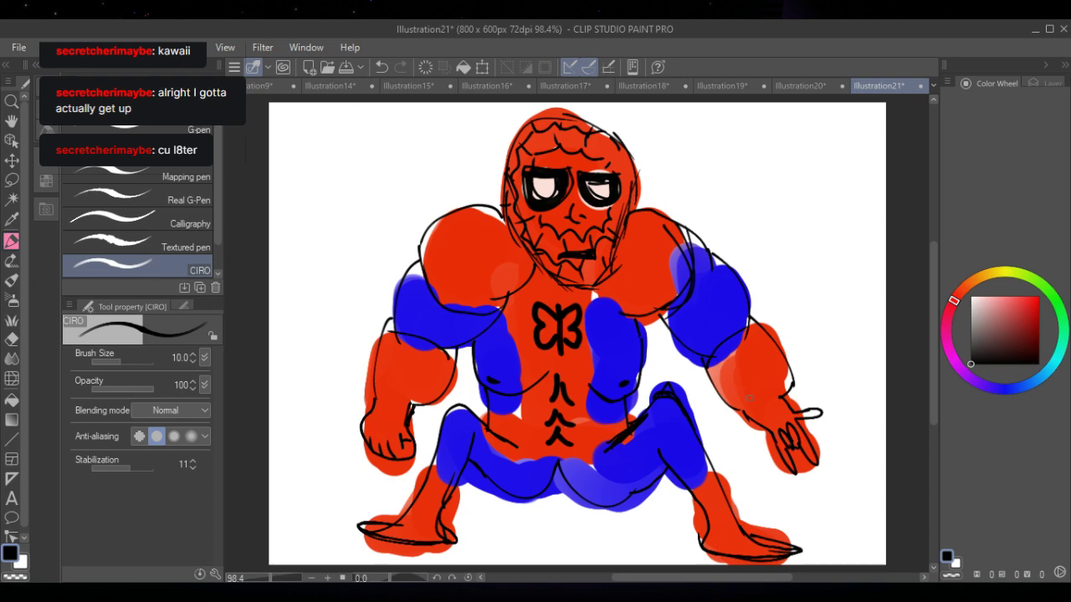
- Sample the suit's red and fill the unpainted gaps at the thumb, shoulder edge and forearm
{"action": "left_click", "coordinate": [808, 426], "text": "alt"}
{"action": "left_click_drag", "start_coordinate": [803, 415], "coordinate": [823, 404]}
{"action": "left_click", "coordinate": [497, 236], "text": "alt"}
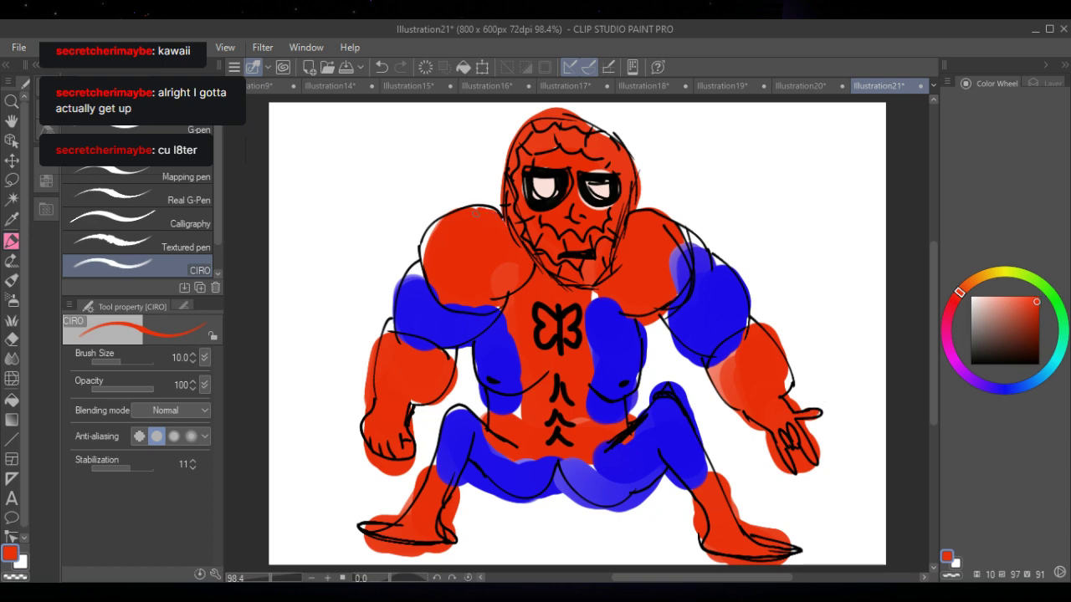
{"action": "mouse_move", "coordinate": [432, 245]}
{"action": "left_mouse_down"}
{"action": "mouse_move", "coordinate": [435, 219]}
{"action": "mouse_move", "coordinate": [423, 257]}
{"action": "mouse_move", "coordinate": [424, 244]}
{"action": "left_mouse_up"}
{"action": "mouse_move", "coordinate": [393, 330]}
{"action": "left_mouse_down"}
{"action": "mouse_move", "coordinate": [385, 336]}
{"action": "mouse_move", "coordinate": [385, 323]}
{"action": "left_mouse_up"}
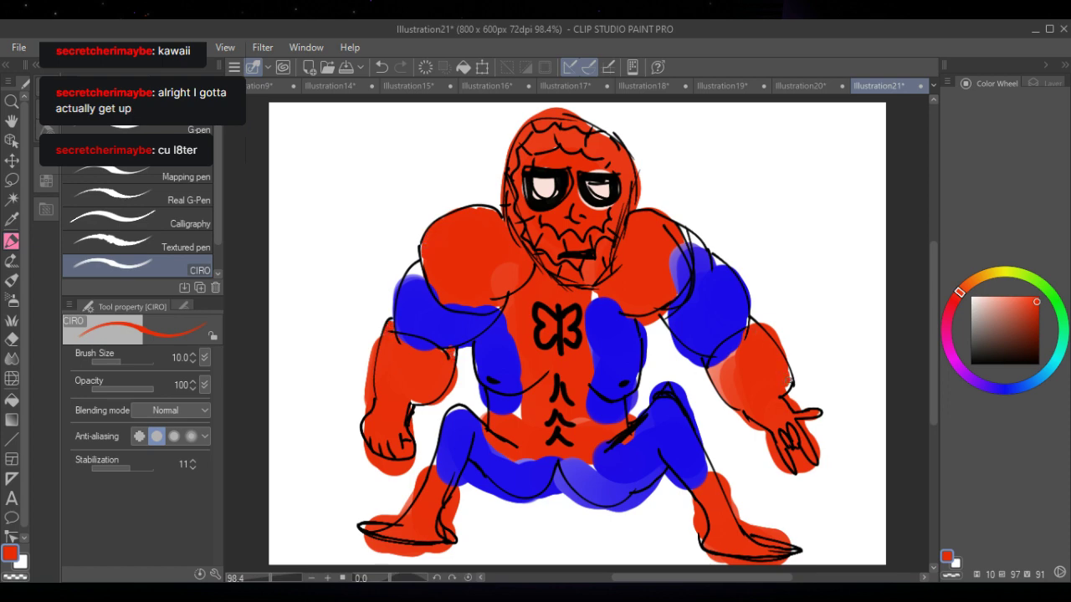
- Sample the suit's blue and fill the unpainted gaps on the upper arms, torso side and hips
{"action": "left_click", "coordinate": [716, 290], "text": "alt"}
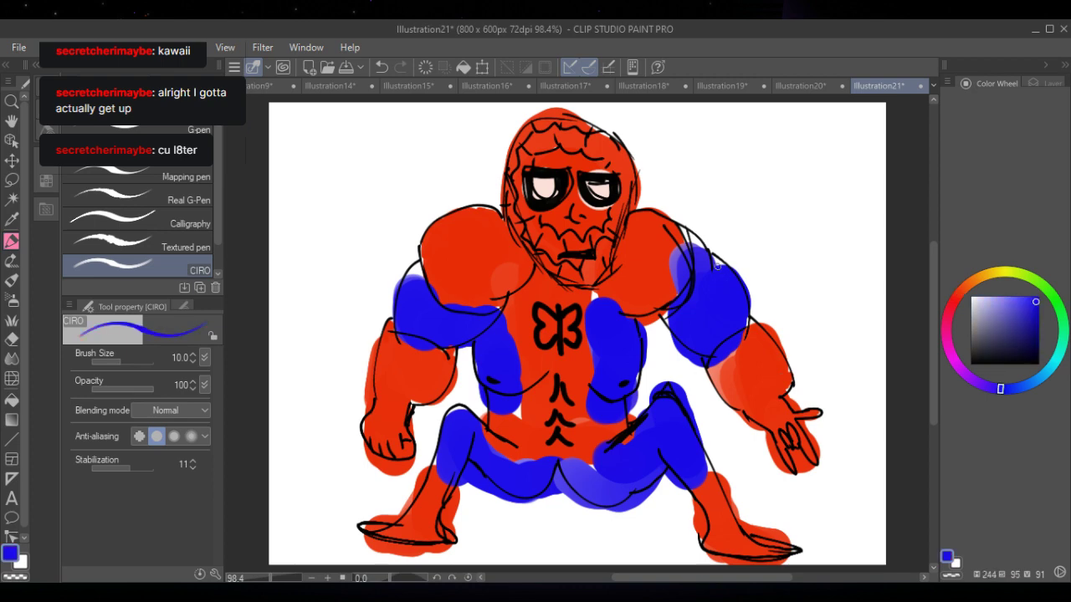
{"action": "mouse_move", "coordinate": [692, 242]}
{"action": "left_mouse_down"}
{"action": "mouse_move", "coordinate": [687, 231]}
{"action": "mouse_move", "coordinate": [688, 243]}
{"action": "left_mouse_up"}
{"action": "left_click", "coordinate": [422, 288], "text": "alt"}
{"action": "left_click_drag", "start_coordinate": [520, 411], "coordinate": [517, 406]}
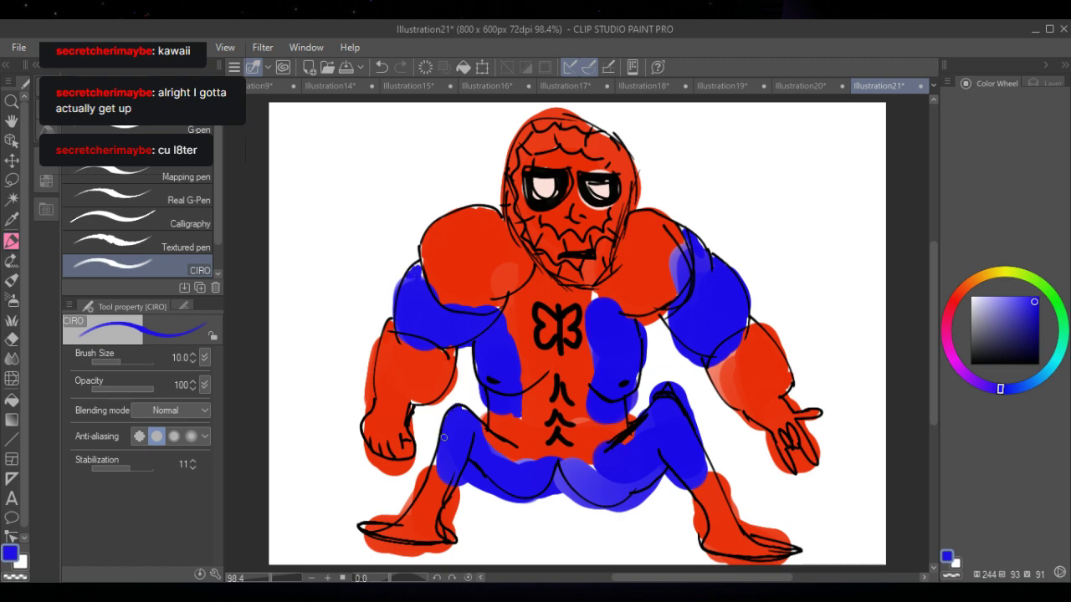
{"action": "mouse_move", "coordinate": [595, 465]}
{"action": "left_mouse_down"}
{"action": "mouse_move", "coordinate": [586, 492]}
{"action": "mouse_move", "coordinate": [564, 475]}
{"action": "mouse_move", "coordinate": [630, 496]}
{"action": "mouse_move", "coordinate": [595, 488]}
{"action": "mouse_move", "coordinate": [617, 475]}
{"action": "mouse_move", "coordinate": [509, 458]}
{"action": "mouse_move", "coordinate": [586, 461]}
{"action": "mouse_move", "coordinate": [506, 453]}
{"action": "mouse_move", "coordinate": [573, 456]}
{"action": "mouse_move", "coordinate": [499, 454]}
{"action": "mouse_move", "coordinate": [595, 459]}
{"action": "mouse_move", "coordinate": [650, 433]}
{"action": "left_mouse_up"}
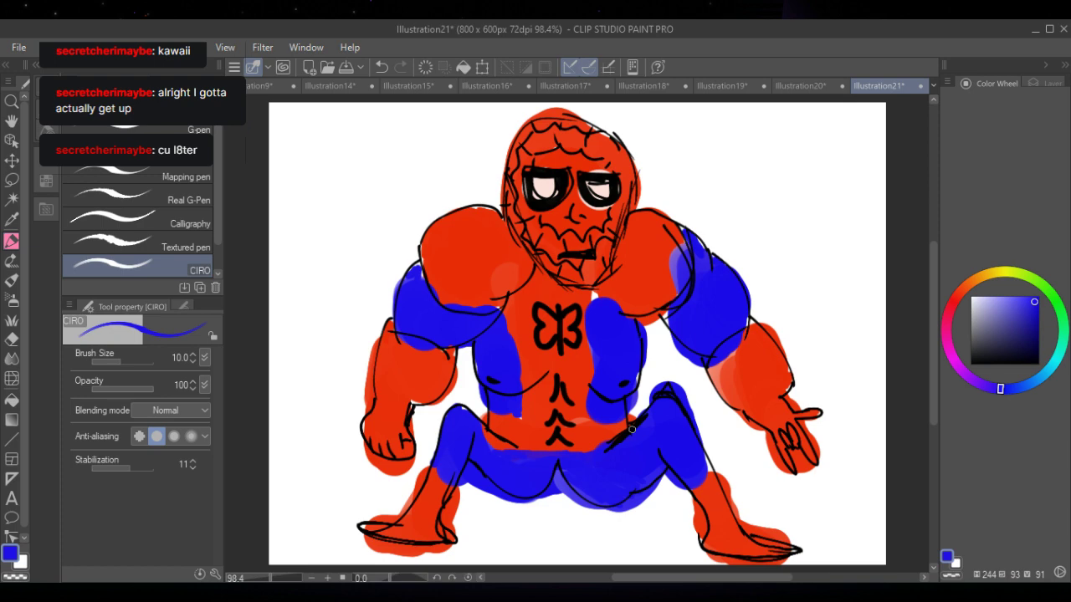
- Create a new 800 x 600 px illustration at 72 dpi and set the CIRO pen to black with brush size 5
{"action": "left_click", "coordinate": [309, 67]}
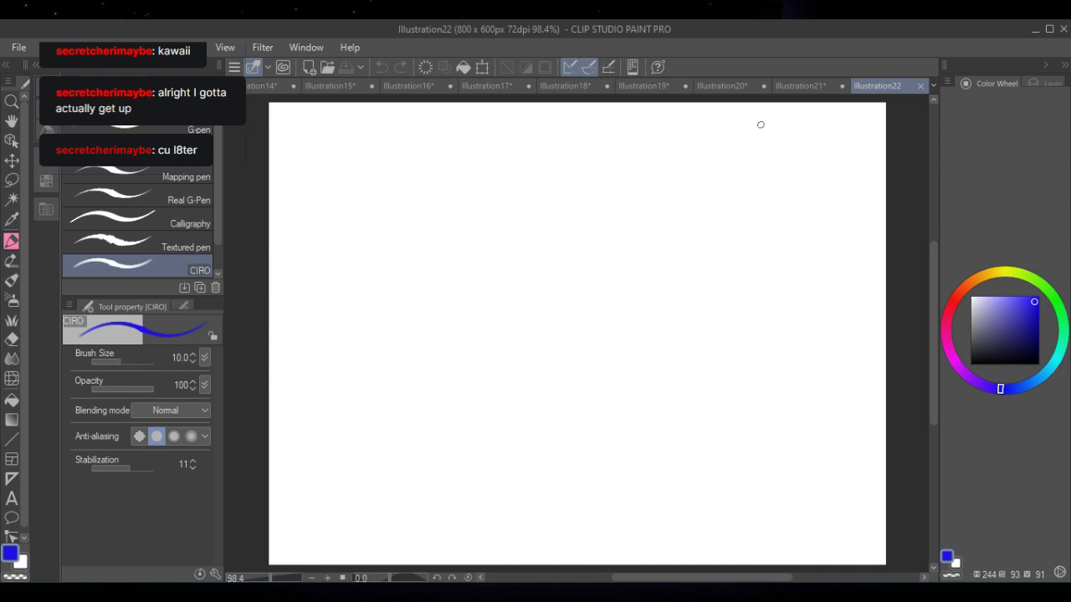
{"action": "key", "text": "d"}
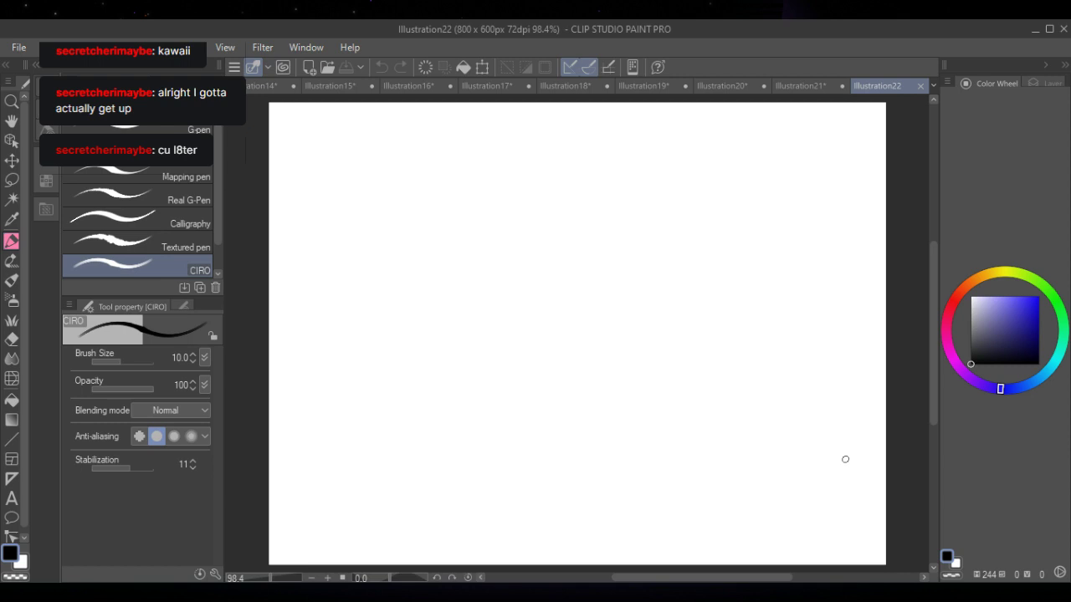
{"action": "left_click", "coordinate": [193, 361]}
{"action": "left_click", "coordinate": [192, 361]}
{"action": "left_click", "coordinate": [192, 360]}
{"action": "left_click", "coordinate": [192, 360]}
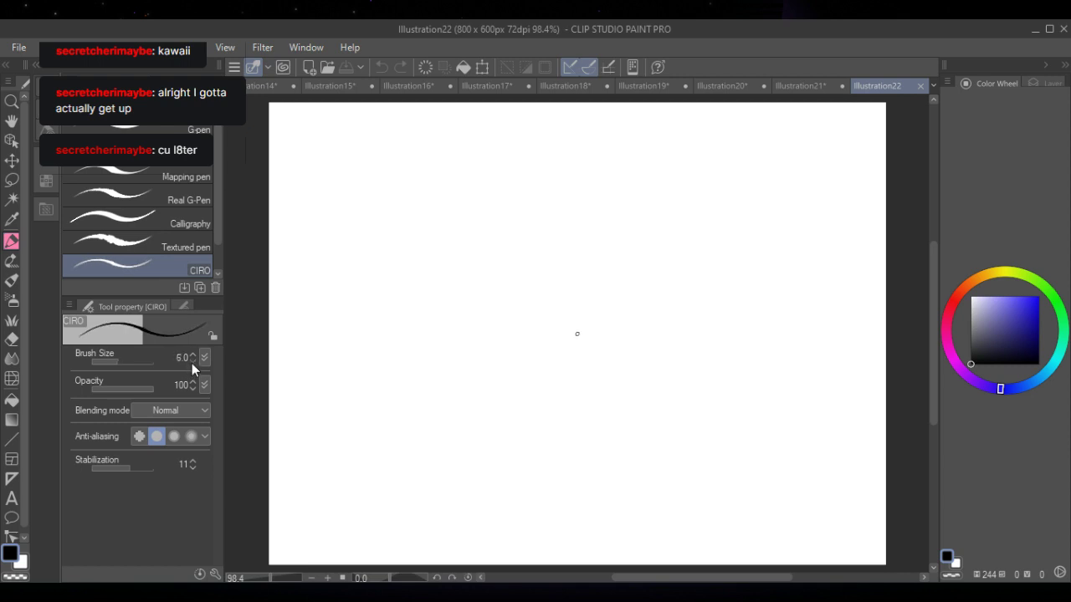
{"action": "left_click", "coordinate": [193, 361]}
{"action": "left_click", "coordinate": [812, 87]}
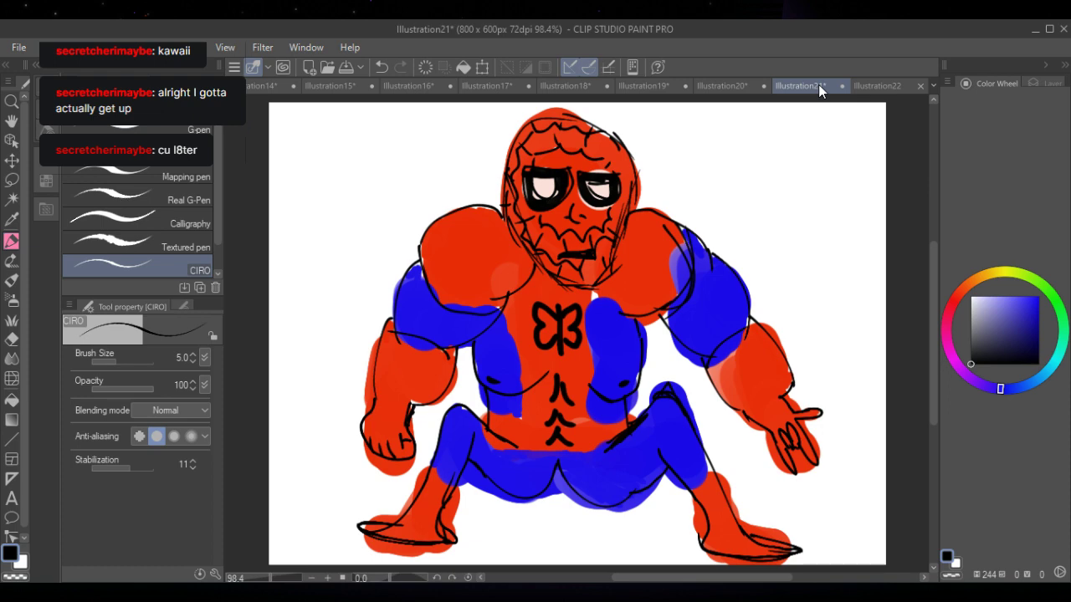
{"action": "left_click", "coordinate": [889, 89]}
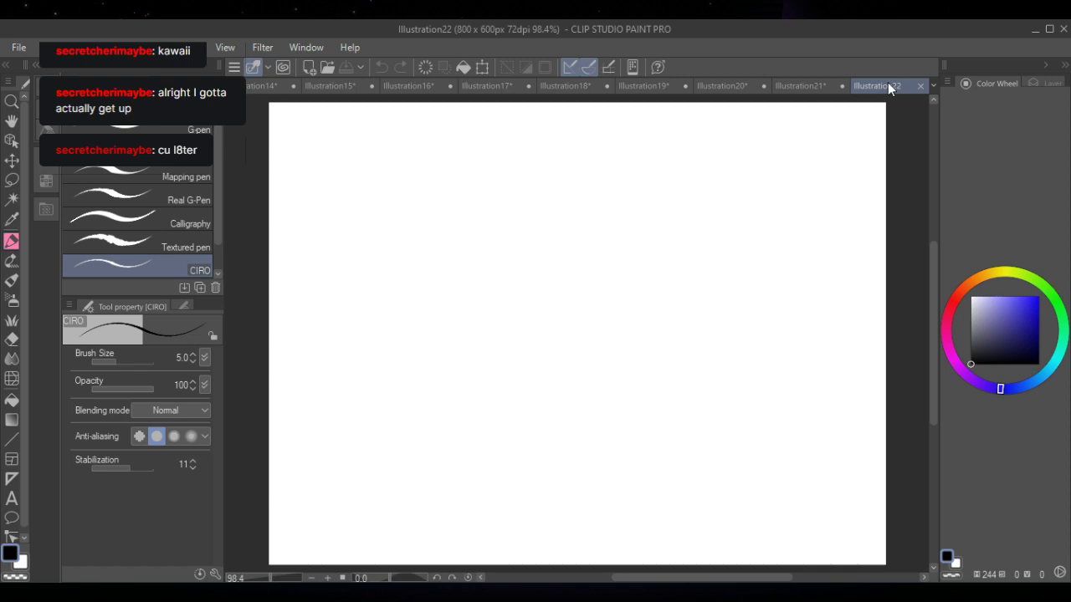
{"action": "left_click", "coordinate": [831, 92]}
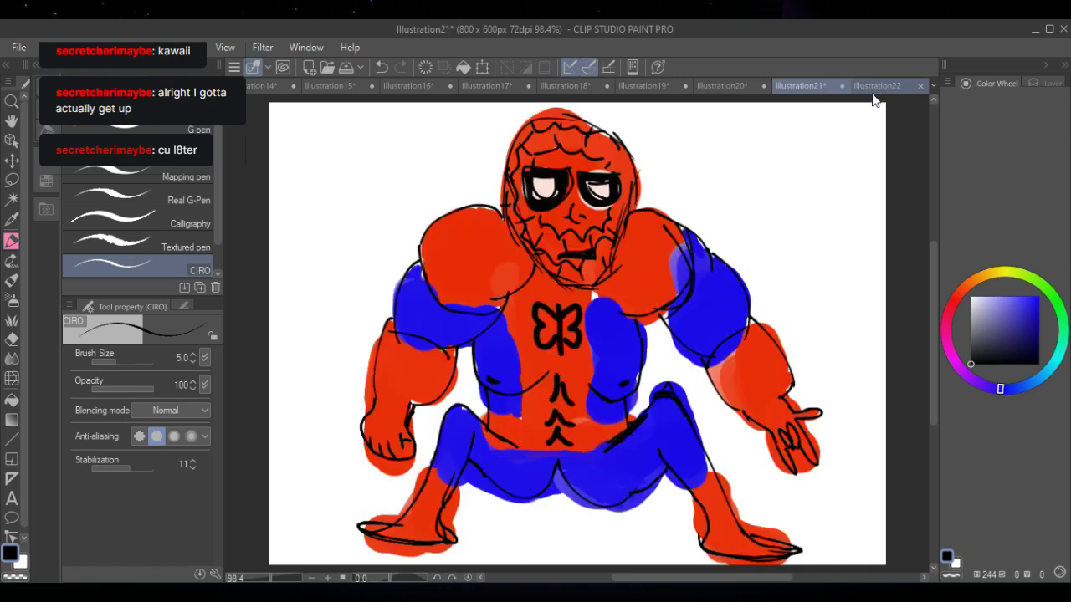
{"action": "left_click", "coordinate": [877, 89]}
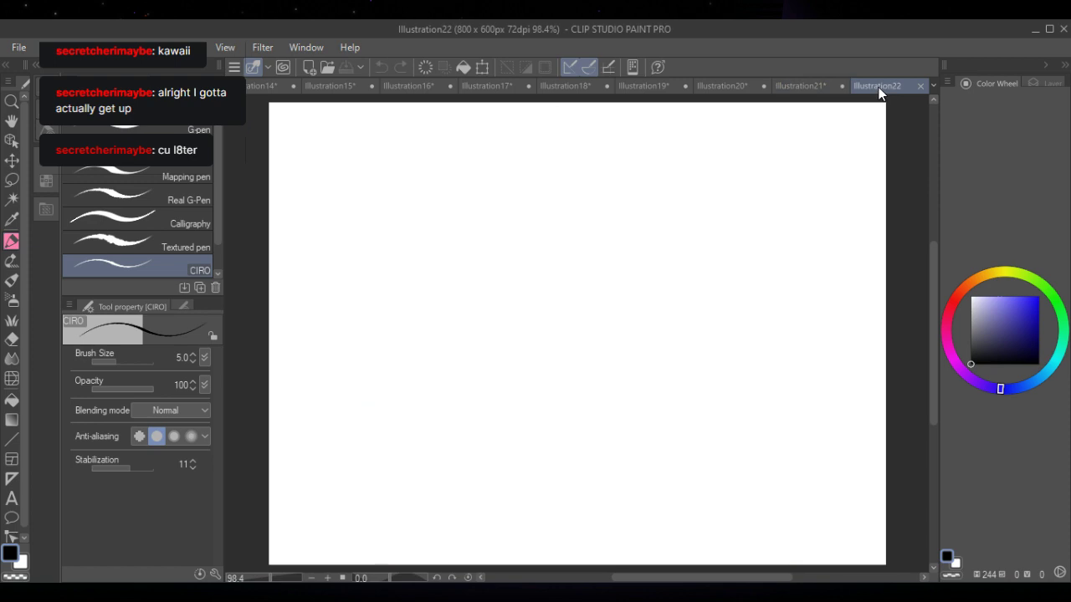
- Try two long wavy strokes with the Turnip pen at size 8 and undo them
{"action": "key", "text": "p"}
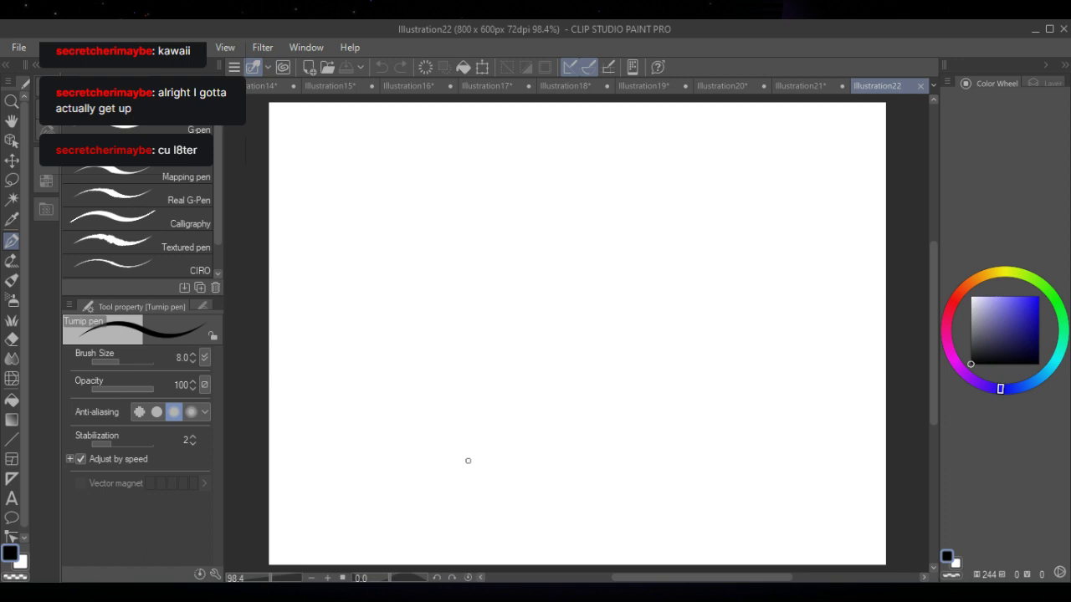
{"action": "mouse_move", "coordinate": [436, 410]}
{"action": "left_mouse_down"}
{"action": "mouse_move", "coordinate": [502, 413]}
{"action": "mouse_move", "coordinate": [742, 227]}
{"action": "mouse_move", "coordinate": [769, 156]}
{"action": "left_mouse_up"}
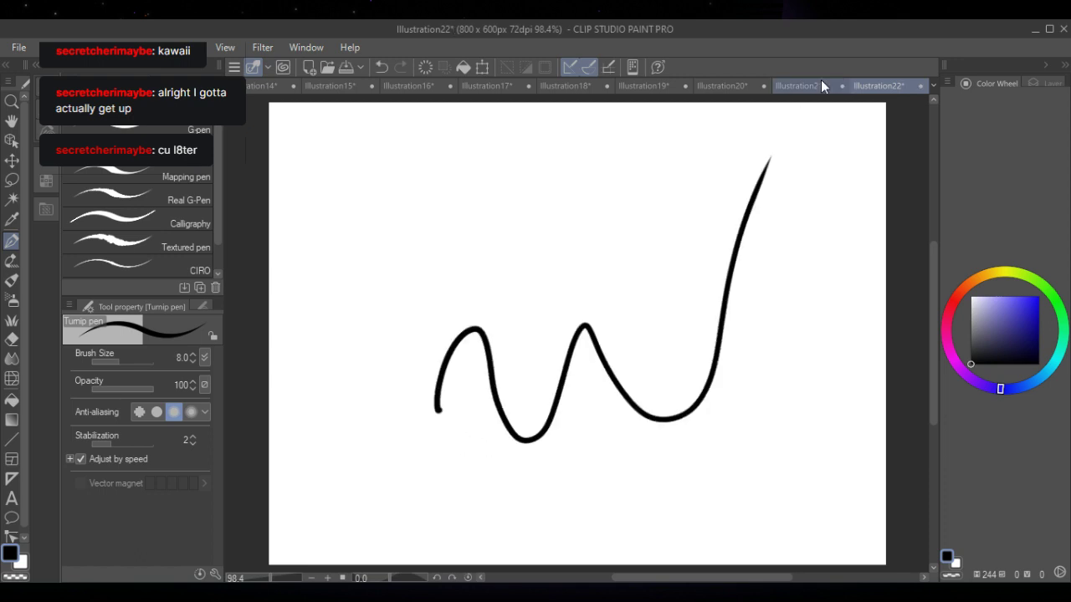
{"action": "left_click_drag", "start_coordinate": [546, 187], "coordinate": [381, 452]}
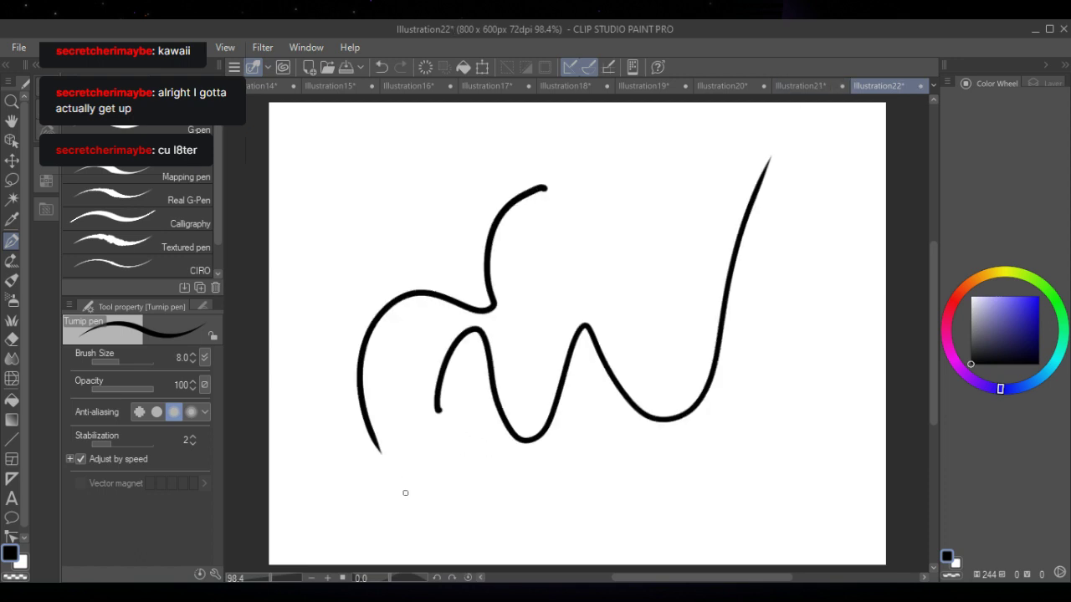
{"action": "left_click", "coordinate": [381, 66]}
{"action": "left_click", "coordinate": [383, 66]}
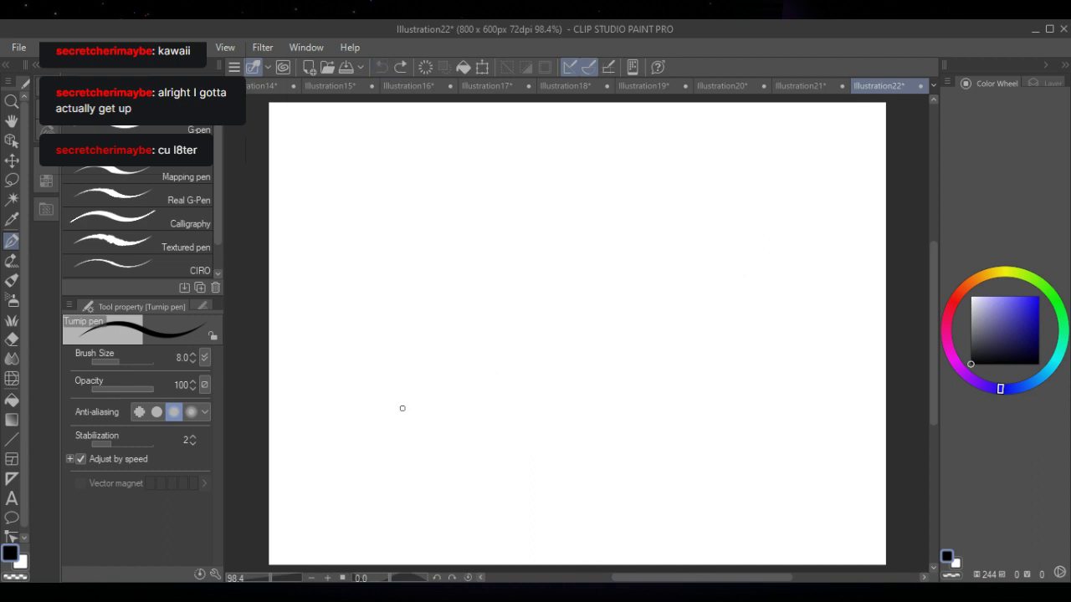
- Compare test strokes of the Turnip pen and the CIRO pen, undo them all, and return to the CIRO pen
{"action": "mouse_move", "coordinate": [399, 408]}
{"action": "left_mouse_down"}
{"action": "mouse_move", "coordinate": [482, 416]}
{"action": "mouse_move", "coordinate": [527, 303]}
{"action": "left_mouse_up"}
{"action": "left_click", "coordinate": [204, 270]}
{"action": "left_click_drag", "start_coordinate": [368, 375], "coordinate": [535, 228]}
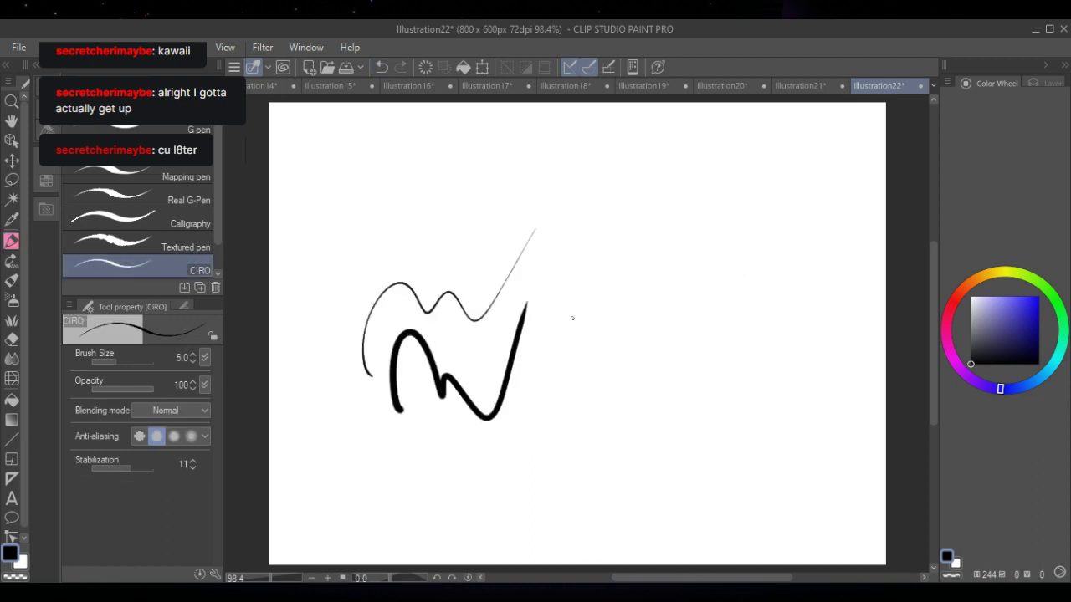
{"action": "left_click_drag", "start_coordinate": [580, 380], "coordinate": [639, 251]}
{"action": "key", "text": "p"}
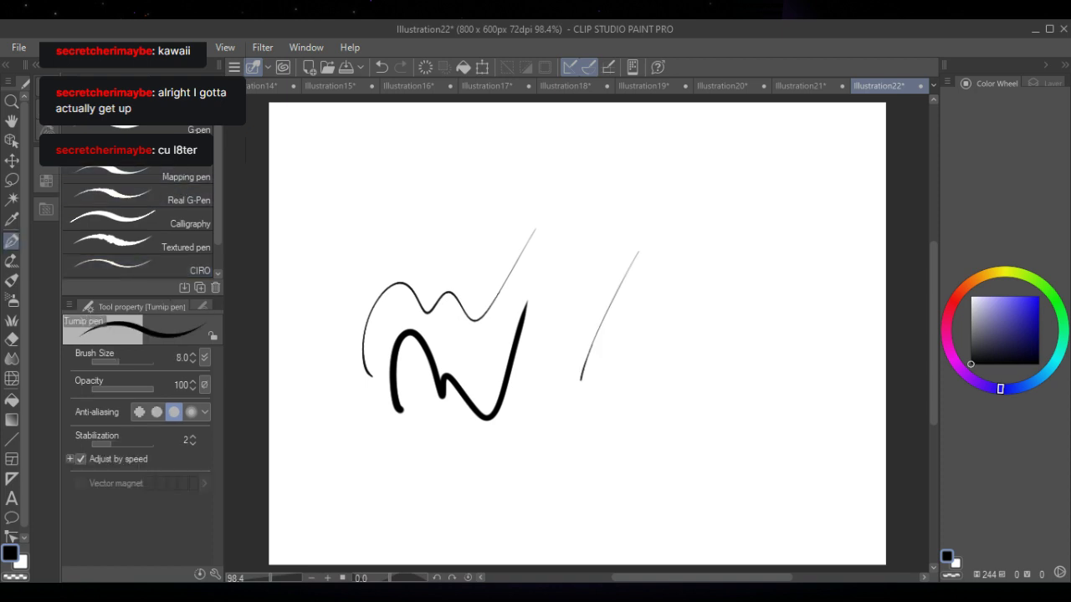
{"action": "left_click", "coordinate": [659, 464]}
{"action": "left_click_drag", "start_coordinate": [679, 449], "coordinate": [785, 291]}
{"action": "left_click_drag", "start_coordinate": [669, 381], "coordinate": [763, 243]}
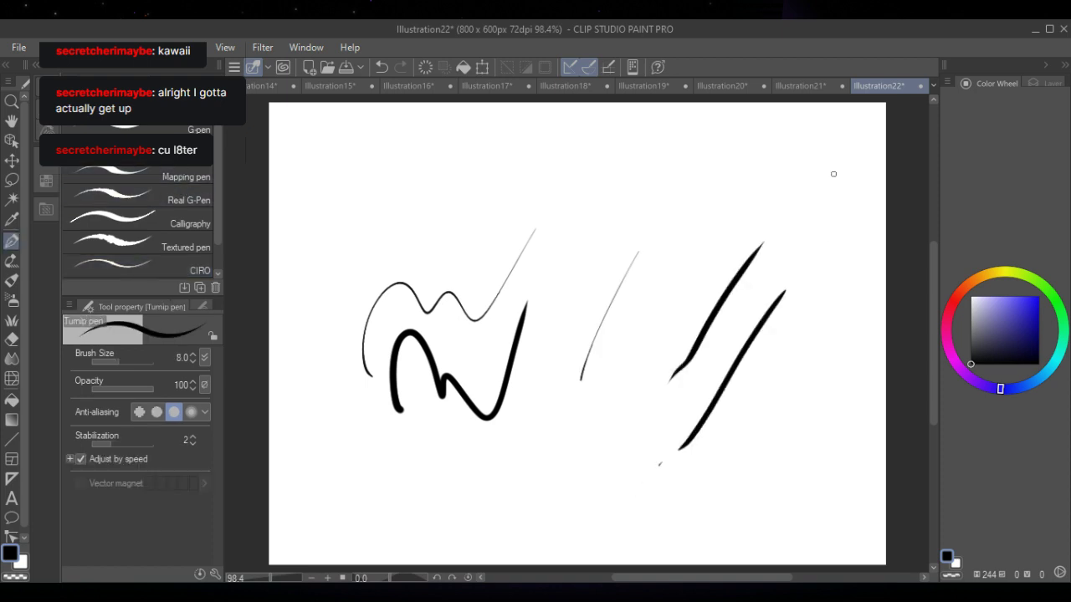
{"action": "left_click", "coordinate": [382, 74]}
{"action": "left_click", "coordinate": [383, 73]}
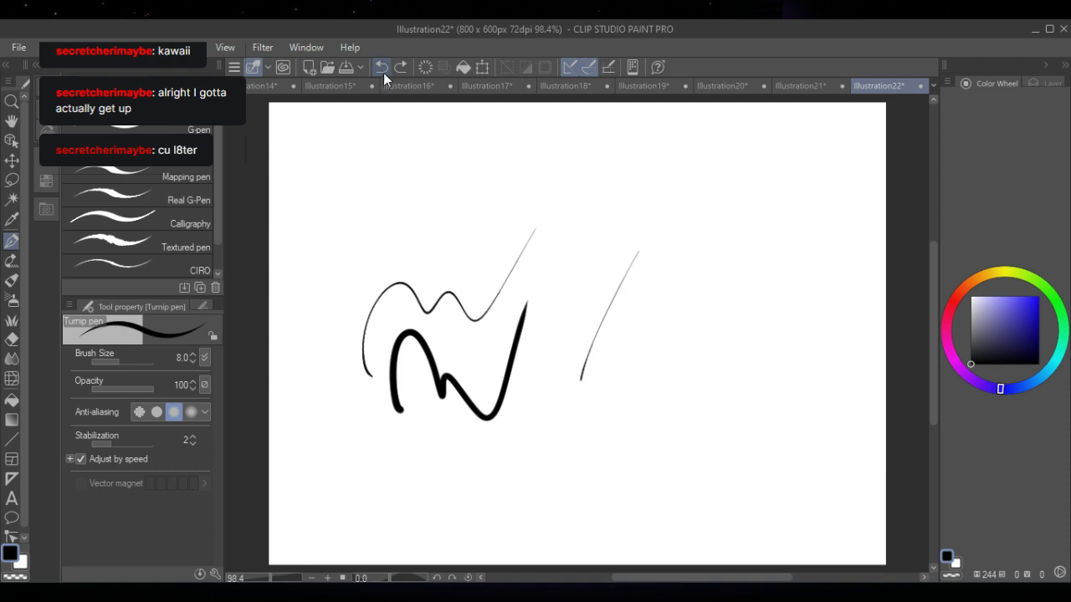
{"action": "left_click", "coordinate": [383, 72]}
{"action": "left_click", "coordinate": [383, 73]}
{"action": "left_click", "coordinate": [383, 73]}
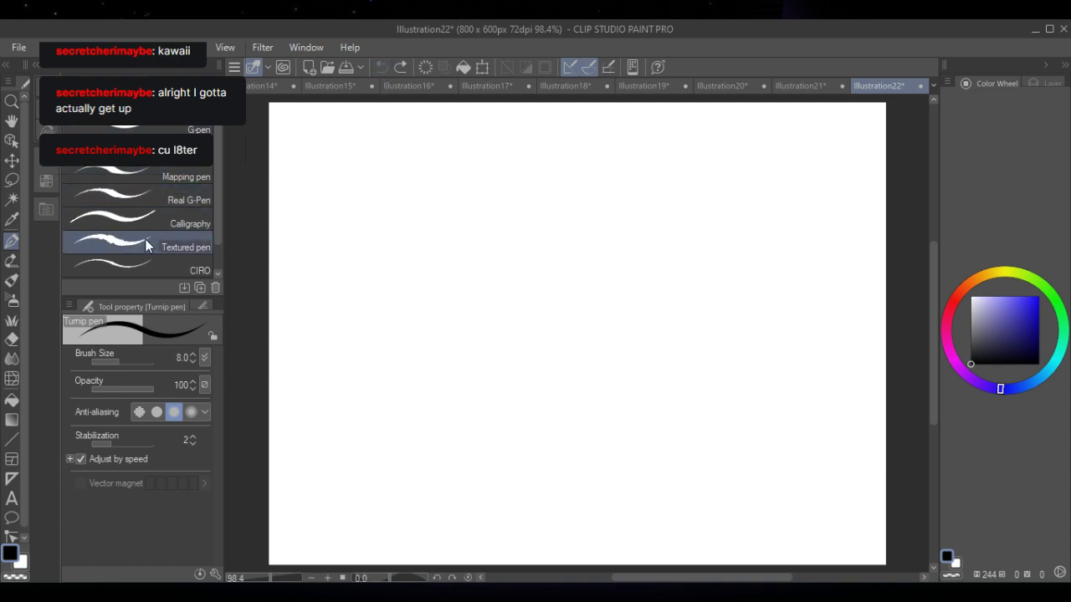
{"action": "left_click", "coordinate": [183, 261]}
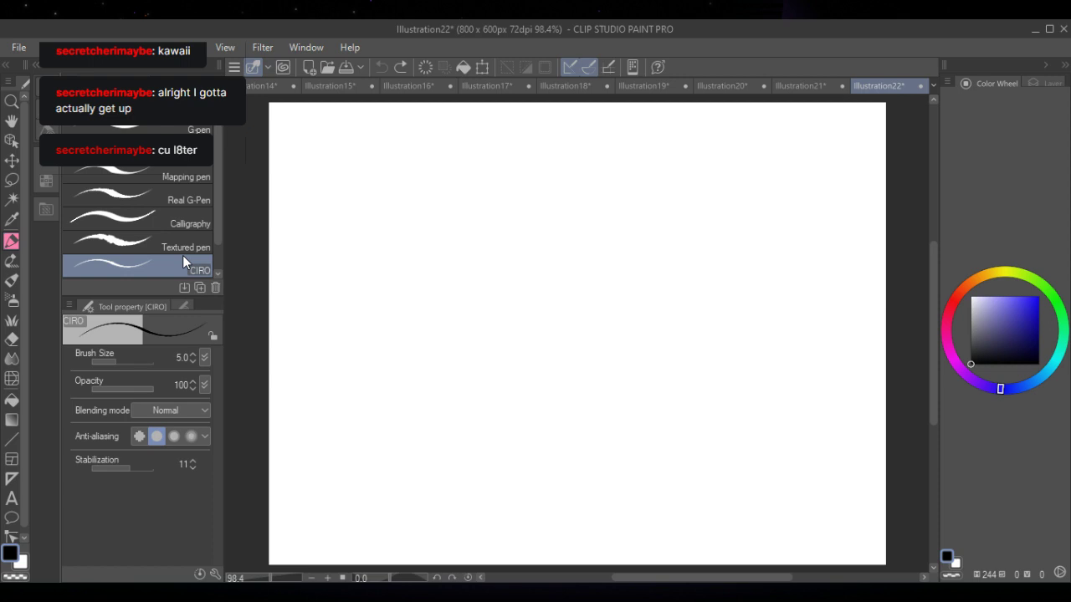
- Check Illustration21, return to the blank Illustration22 and sketch a flamingo's curved head, neck and long arched back with the CIRO pen
{"action": "left_click", "coordinate": [818, 88]}
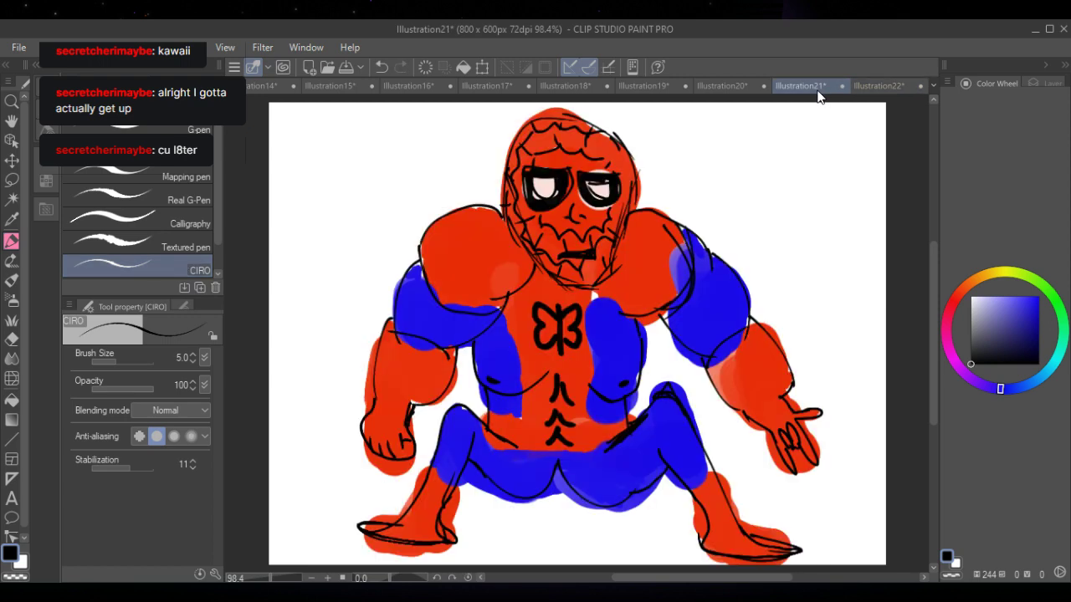
{"action": "left_click", "coordinate": [889, 90]}
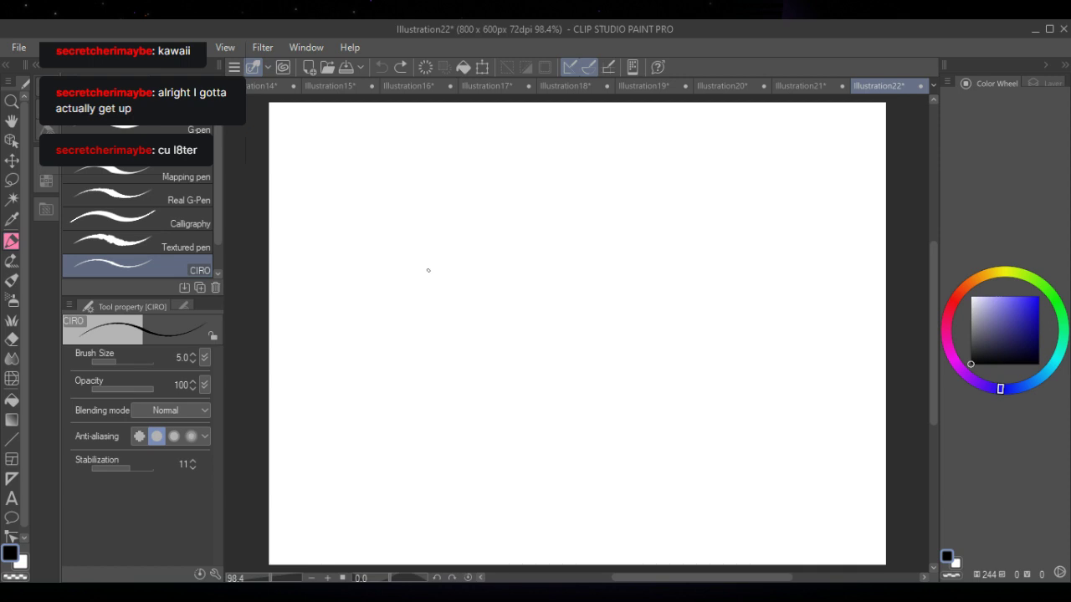
{"action": "mouse_move", "coordinate": [435, 280]}
{"action": "left_mouse_down"}
{"action": "mouse_move", "coordinate": [453, 211]}
{"action": "mouse_move", "coordinate": [479, 204]}
{"action": "mouse_move", "coordinate": [507, 215]}
{"action": "mouse_move", "coordinate": [518, 284]}
{"action": "mouse_move", "coordinate": [474, 421]}
{"action": "mouse_move", "coordinate": [497, 420]}
{"action": "mouse_move", "coordinate": [545, 361]}
{"action": "left_mouse_up"}
{"action": "mouse_move", "coordinate": [482, 379]}
{"action": "left_mouse_down"}
{"action": "mouse_move", "coordinate": [459, 447]}
{"action": "mouse_move", "coordinate": [507, 427]}
{"action": "mouse_move", "coordinate": [527, 399]}
{"action": "mouse_move", "coordinate": [586, 361]}
{"action": "mouse_move", "coordinate": [702, 356]}
{"action": "mouse_move", "coordinate": [767, 380]}
{"action": "mouse_move", "coordinate": [762, 391]}
{"action": "mouse_move", "coordinate": [786, 417]}
{"action": "left_mouse_up"}
{"action": "left_click_drag", "start_coordinate": [774, 400], "coordinate": [868, 437]}
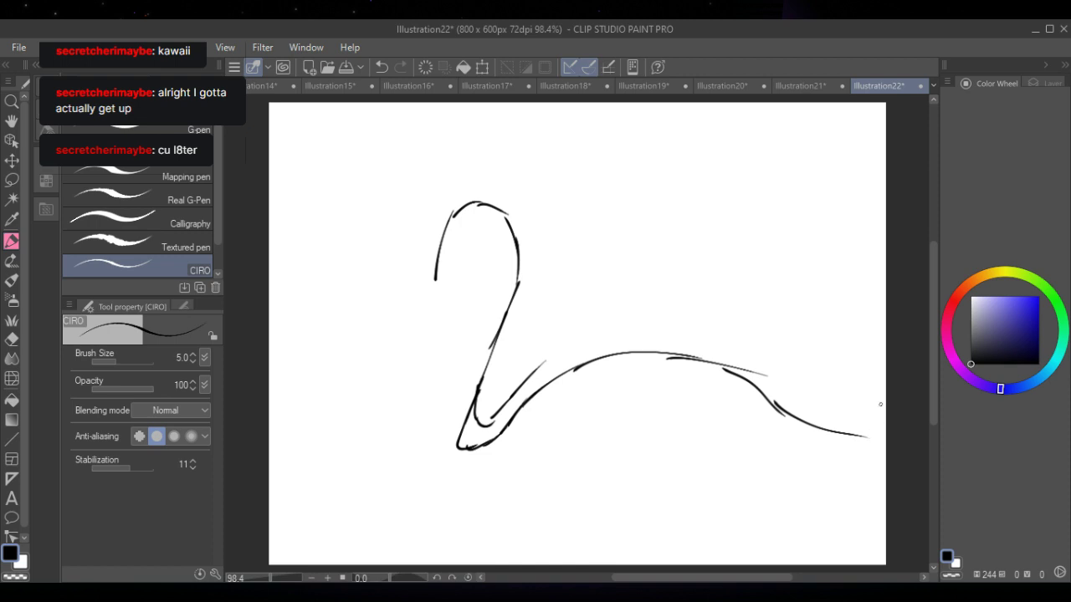
{"action": "left_click_drag", "start_coordinate": [771, 407], "coordinate": [828, 444]}
- Erase the extra hooked stroke at the base of the neck and the surplus tail-end lines
{"action": "left_click", "coordinate": [12, 339]}
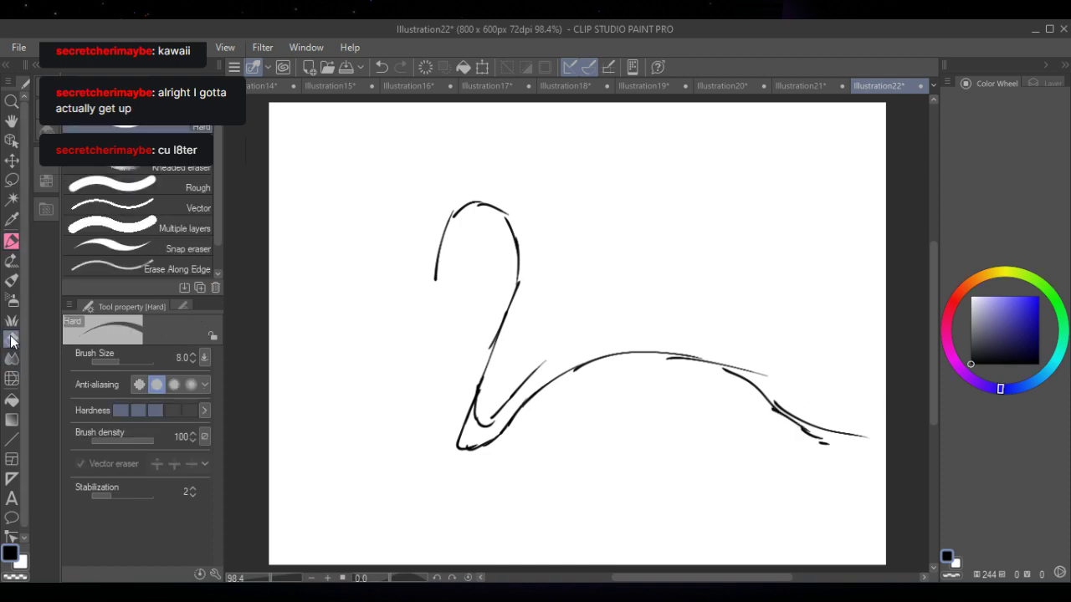
{"action": "mouse_move", "coordinate": [478, 422]}
{"action": "left_mouse_down"}
{"action": "mouse_move", "coordinate": [492, 383]}
{"action": "mouse_move", "coordinate": [482, 418]}
{"action": "left_mouse_up"}
{"action": "left_click_drag", "start_coordinate": [814, 424], "coordinate": [855, 431]}
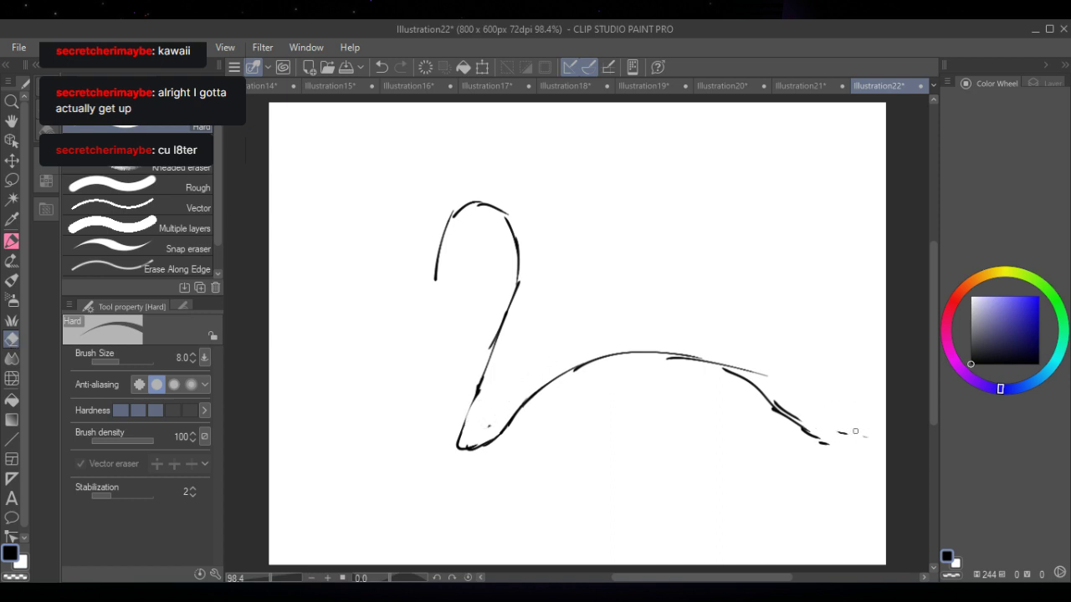
{"action": "mouse_move", "coordinate": [794, 403]}
{"action": "left_mouse_down"}
{"action": "mouse_move", "coordinate": [764, 396]}
{"action": "mouse_move", "coordinate": [829, 442]}
{"action": "left_mouse_up"}
- Draw the front neck line, chest curve, hooked beak and fuller forehead, and erase the surplus lines inside the head
{"action": "left_click", "coordinate": [16, 243]}
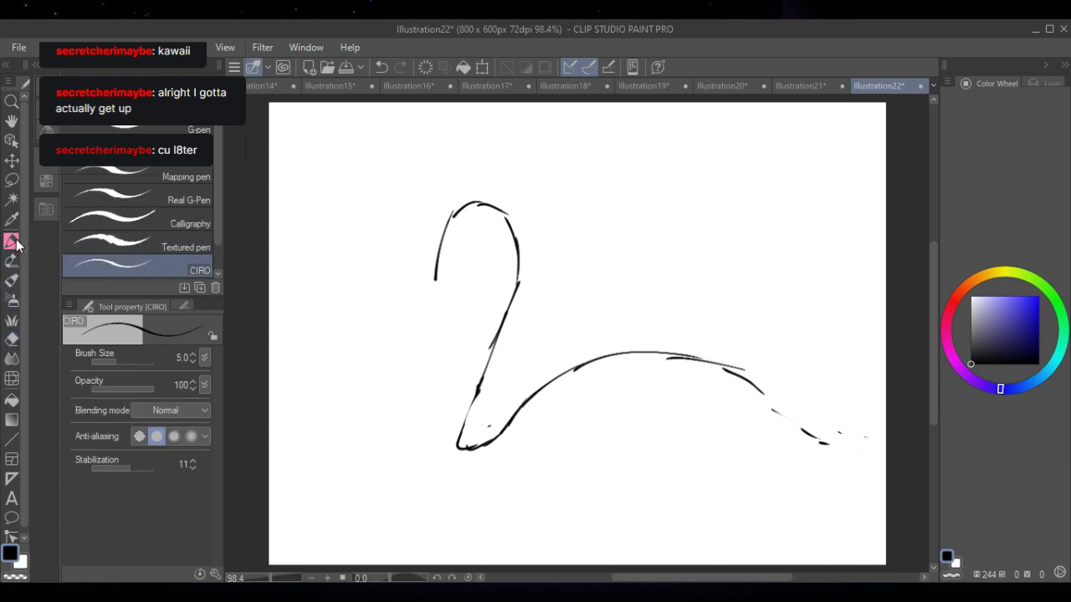
{"action": "mouse_move", "coordinate": [493, 283]}
{"action": "left_mouse_down"}
{"action": "mouse_move", "coordinate": [481, 253]}
{"action": "mouse_move", "coordinate": [480, 321]}
{"action": "mouse_move", "coordinate": [462, 346]}
{"action": "mouse_move", "coordinate": [474, 328]}
{"action": "mouse_move", "coordinate": [473, 349]}
{"action": "mouse_move", "coordinate": [450, 379]}
{"action": "mouse_move", "coordinate": [425, 450]}
{"action": "mouse_move", "coordinate": [427, 486]}
{"action": "mouse_move", "coordinate": [490, 506]}
{"action": "left_mouse_up"}
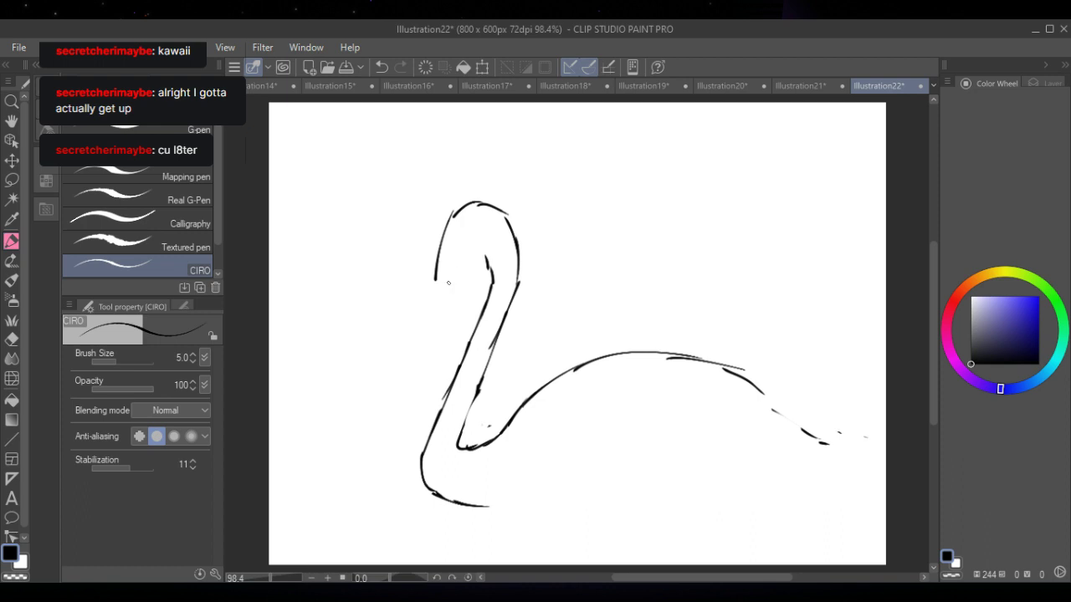
{"action": "mouse_move", "coordinate": [438, 269]}
{"action": "left_mouse_down"}
{"action": "mouse_move", "coordinate": [429, 336]}
{"action": "mouse_move", "coordinate": [454, 365]}
{"action": "mouse_move", "coordinate": [452, 311]}
{"action": "left_mouse_up"}
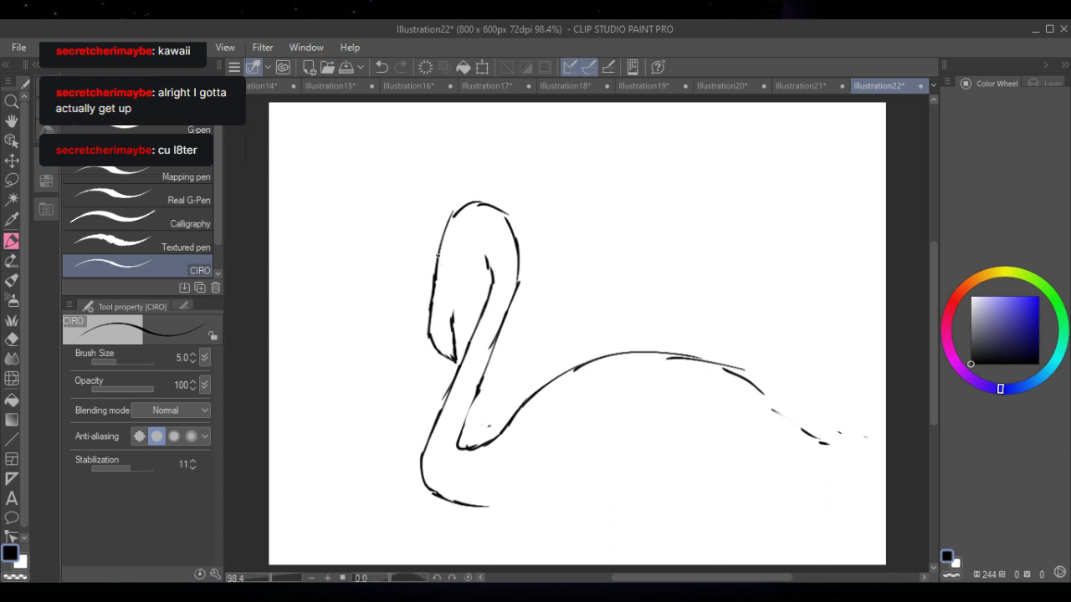
{"action": "mouse_move", "coordinate": [443, 234]}
{"action": "left_mouse_down"}
{"action": "mouse_move", "coordinate": [420, 318]}
{"action": "mouse_move", "coordinate": [434, 349]}
{"action": "mouse_move", "coordinate": [460, 268]}
{"action": "mouse_move", "coordinate": [471, 253]}
{"action": "mouse_move", "coordinate": [494, 256]}
{"action": "mouse_move", "coordinate": [490, 244]}
{"action": "mouse_move", "coordinate": [475, 236]}
{"action": "mouse_move", "coordinate": [463, 263]}
{"action": "left_mouse_up"}
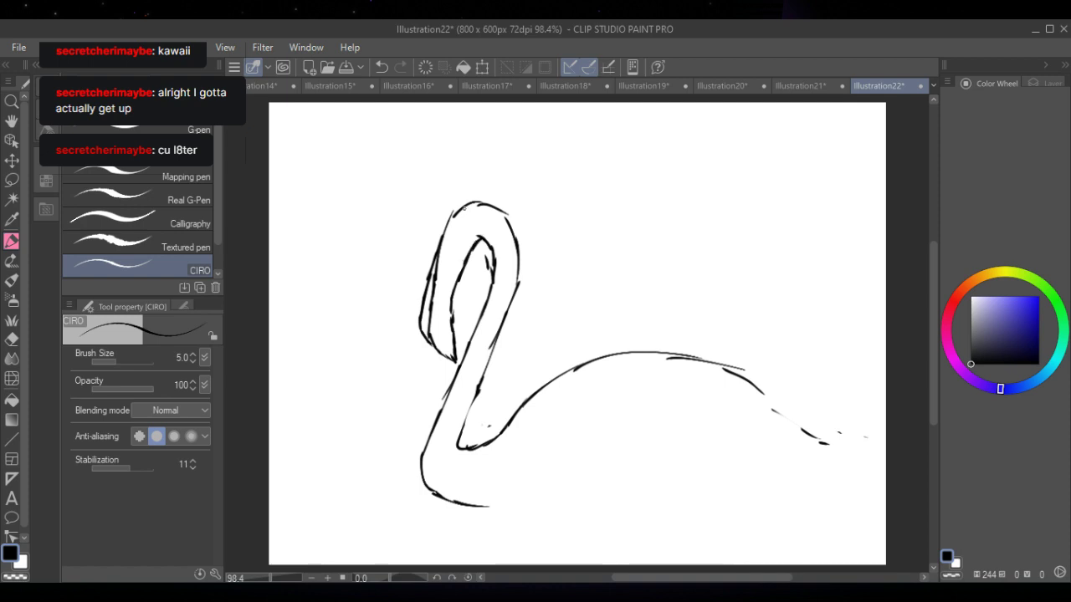
{"action": "mouse_move", "coordinate": [463, 207]}
{"action": "left_mouse_down"}
{"action": "mouse_move", "coordinate": [428, 227]}
{"action": "mouse_move", "coordinate": [417, 306]}
{"action": "mouse_move", "coordinate": [445, 228]}
{"action": "mouse_move", "coordinate": [426, 305]}
{"action": "mouse_move", "coordinate": [434, 333]}
{"action": "mouse_move", "coordinate": [433, 308]}
{"action": "left_mouse_up"}
{"action": "key", "text": "e"}
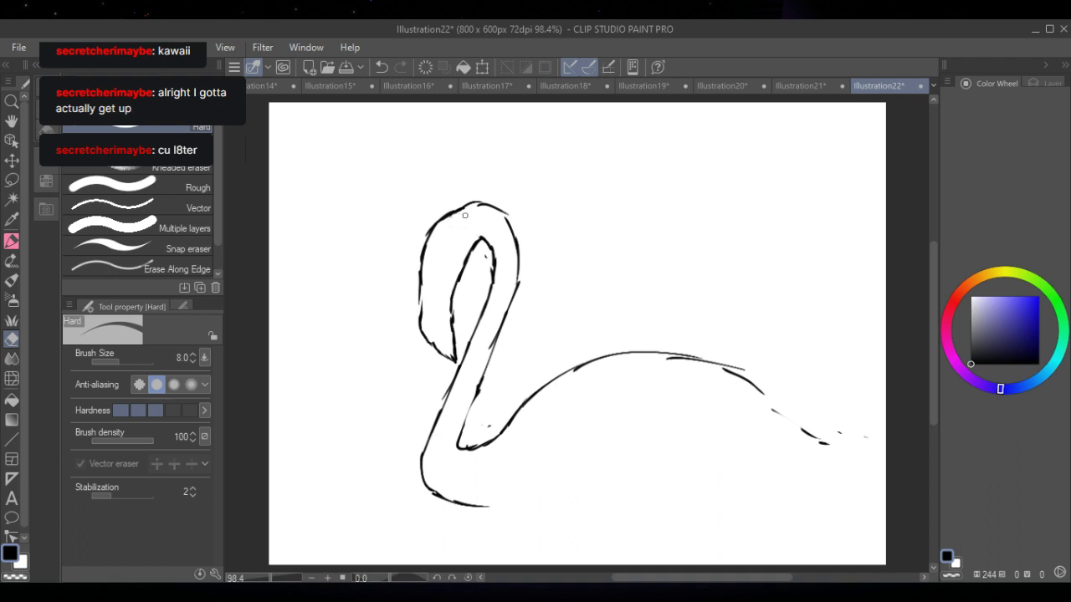
{"action": "mouse_move", "coordinate": [433, 224]}
{"action": "left_mouse_down"}
{"action": "mouse_move", "coordinate": [454, 192]}
{"action": "mouse_move", "coordinate": [456, 210]}
{"action": "mouse_move", "coordinate": [423, 248]}
{"action": "left_mouse_up"}
- Fill the beak tip black with the CIRO pen, and add the beak line, cheek line and round eye
{"action": "left_click", "coordinate": [12, 242]}
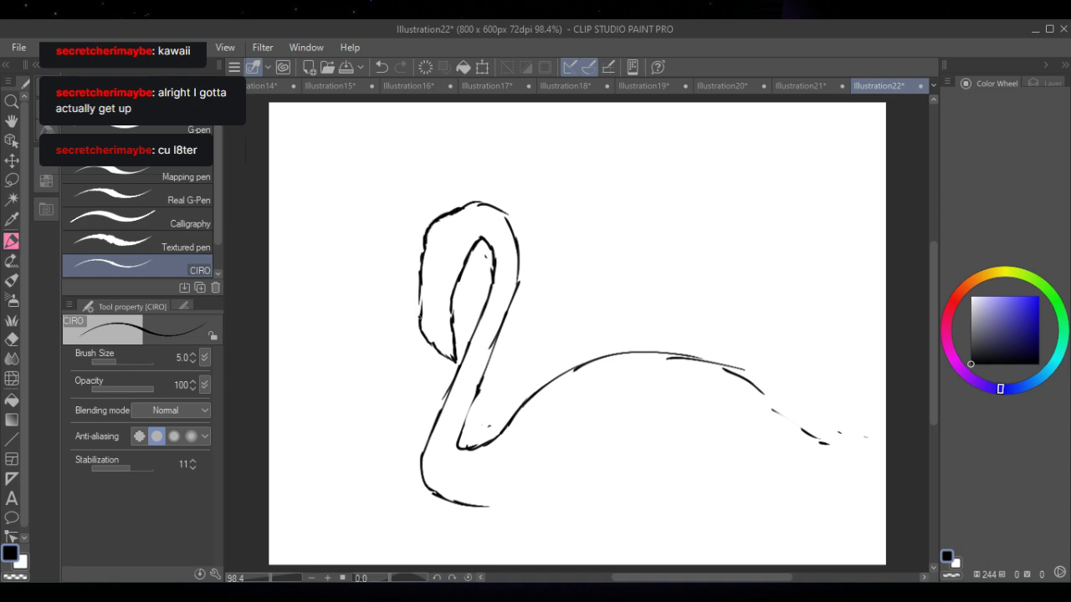
{"action": "mouse_move", "coordinate": [418, 310]}
{"action": "left_mouse_down"}
{"action": "mouse_move", "coordinate": [440, 336]}
{"action": "mouse_move", "coordinate": [451, 307]}
{"action": "mouse_move", "coordinate": [457, 364]}
{"action": "mouse_move", "coordinate": [424, 335]}
{"action": "mouse_move", "coordinate": [447, 348]}
{"action": "mouse_move", "coordinate": [450, 333]}
{"action": "mouse_move", "coordinate": [440, 336]}
{"action": "mouse_move", "coordinate": [445, 344]}
{"action": "mouse_move", "coordinate": [453, 311]}
{"action": "mouse_move", "coordinate": [439, 282]}
{"action": "mouse_move", "coordinate": [426, 308]}
{"action": "mouse_move", "coordinate": [419, 299]}
{"action": "mouse_move", "coordinate": [427, 318]}
{"action": "mouse_move", "coordinate": [444, 249]}
{"action": "mouse_move", "coordinate": [423, 282]}
{"action": "left_mouse_up"}
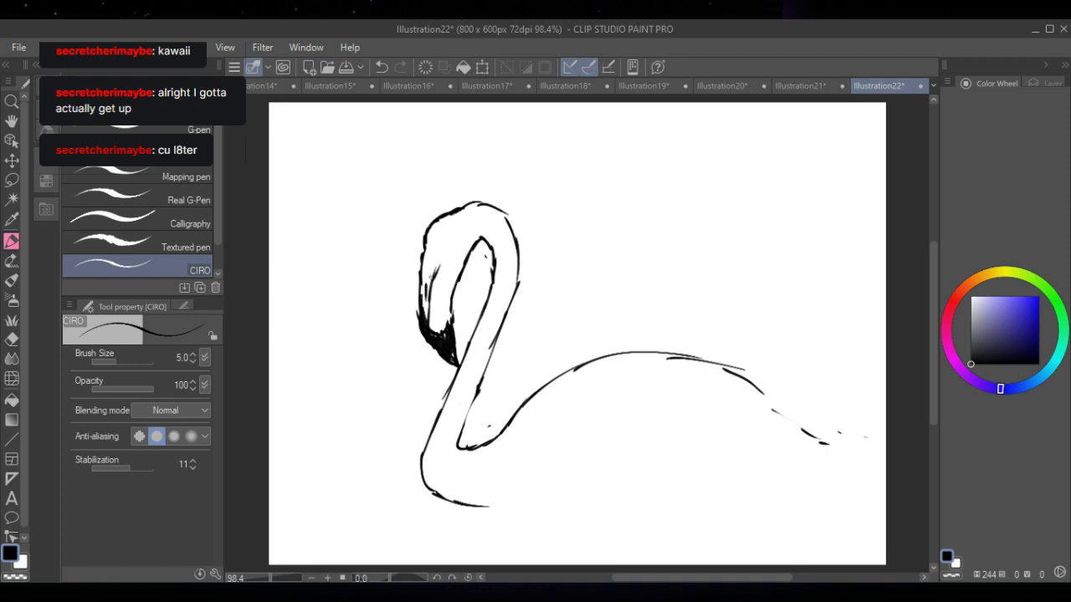
{"action": "left_click_drag", "start_coordinate": [450, 230], "coordinate": [454, 261]}
{"action": "mouse_move", "coordinate": [441, 242]}
{"action": "left_mouse_down"}
{"action": "mouse_move", "coordinate": [438, 254]}
{"action": "mouse_move", "coordinate": [440, 239]}
{"action": "left_mouse_up"}
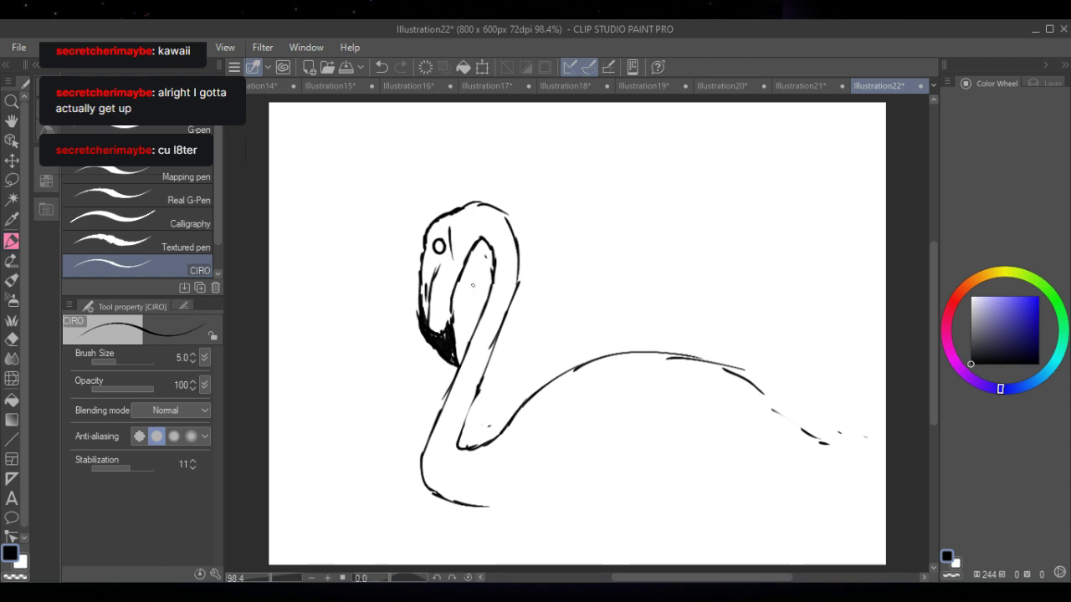
- Darken the neck's inner bend, redraw the chest curve tighter and erase the old outer chest line
{"action": "left_click_drag", "start_coordinate": [465, 425], "coordinate": [460, 455]}
{"action": "mouse_move", "coordinate": [459, 451]}
{"action": "left_mouse_down"}
{"action": "mouse_move", "coordinate": [484, 443]}
{"action": "mouse_move", "coordinate": [427, 467]}
{"action": "mouse_move", "coordinate": [444, 494]}
{"action": "mouse_move", "coordinate": [489, 505]}
{"action": "left_mouse_up"}
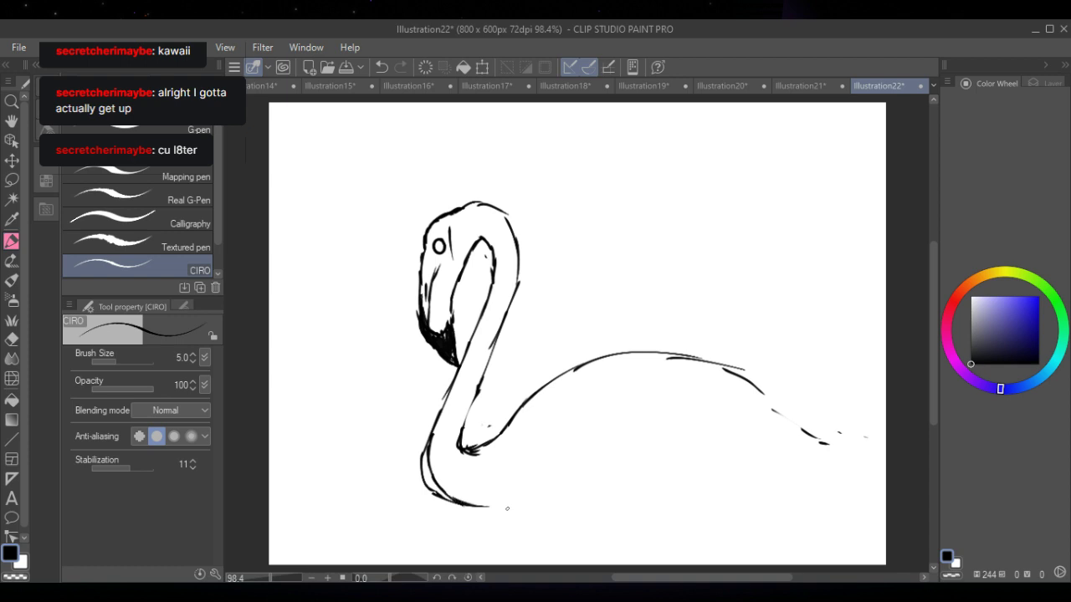
{"action": "key", "text": "e"}
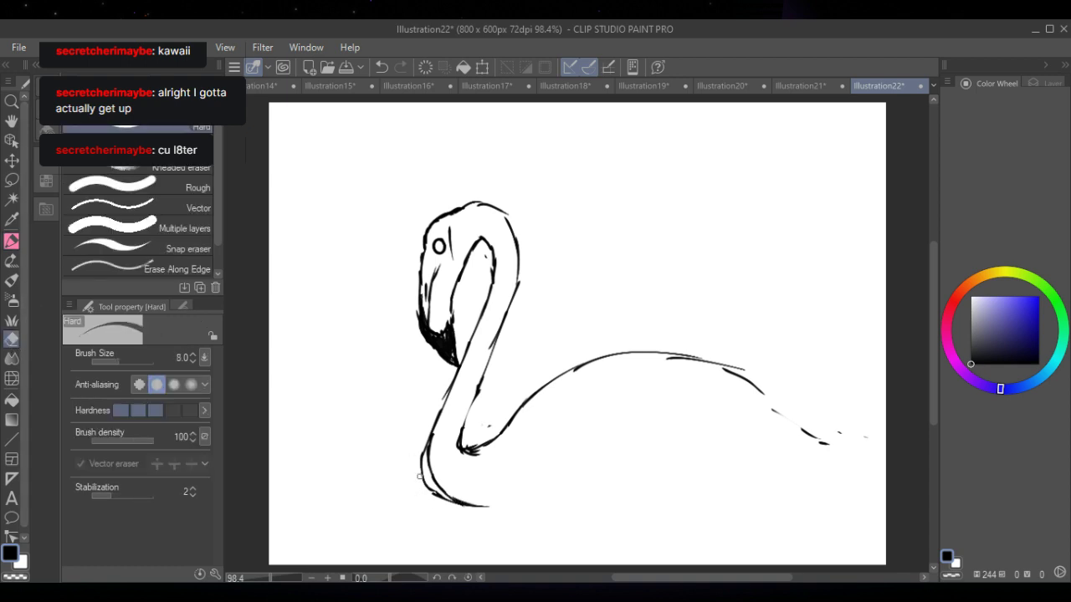
{"action": "mouse_move", "coordinate": [420, 489]}
{"action": "left_mouse_down"}
{"action": "mouse_move", "coordinate": [424, 472]}
{"action": "mouse_move", "coordinate": [421, 485]}
{"action": "mouse_move", "coordinate": [454, 509]}
{"action": "left_mouse_up"}
- Redraw the flamingo's back as a higher arc and erase the leftover strokes near the tail
{"action": "left_click", "coordinate": [12, 241]}
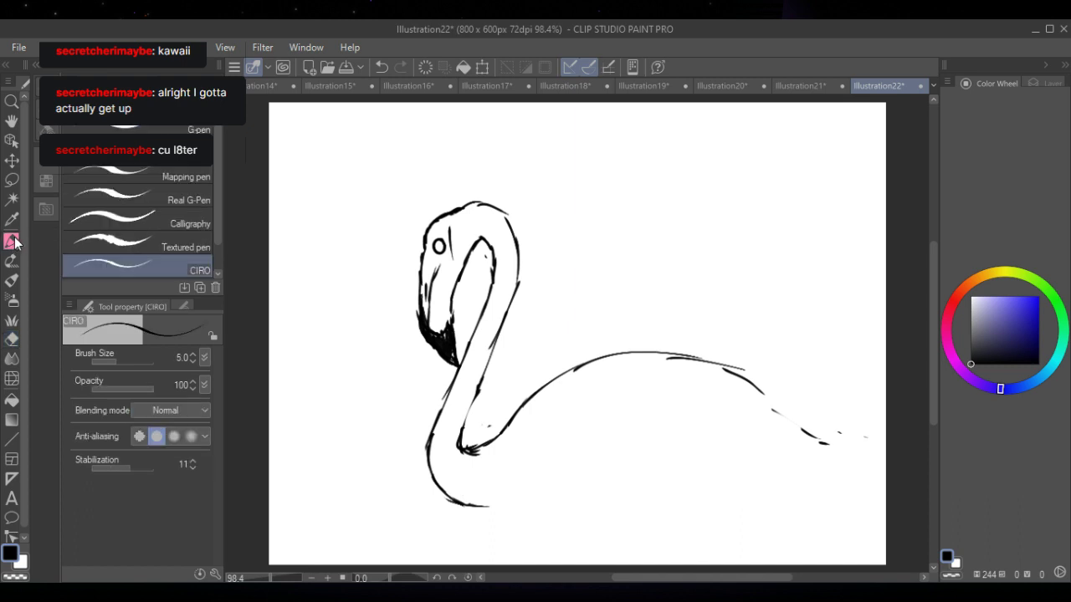
{"action": "mouse_move", "coordinate": [506, 428]}
{"action": "left_mouse_down"}
{"action": "mouse_move", "coordinate": [547, 372]}
{"action": "mouse_move", "coordinate": [645, 343]}
{"action": "mouse_move", "coordinate": [620, 347]}
{"action": "mouse_move", "coordinate": [680, 346]}
{"action": "mouse_move", "coordinate": [668, 342]}
{"action": "mouse_move", "coordinate": [717, 348]}
{"action": "mouse_move", "coordinate": [792, 418]}
{"action": "left_mouse_up"}
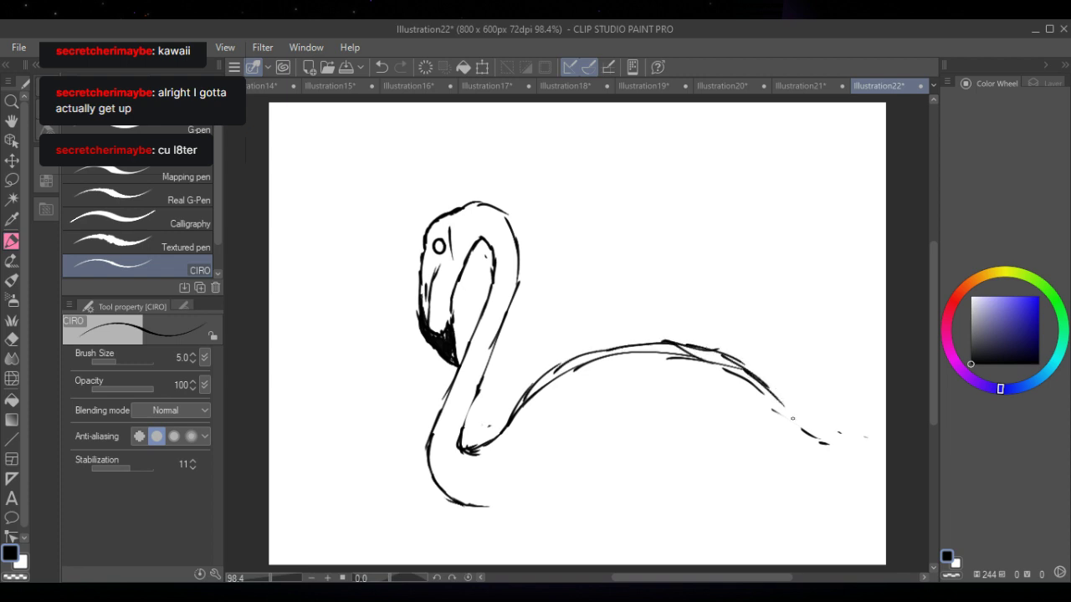
{"action": "left_click", "coordinate": [11, 339]}
{"action": "mouse_move", "coordinate": [669, 376]}
{"action": "left_mouse_down"}
{"action": "mouse_move", "coordinate": [727, 378]}
{"action": "mouse_move", "coordinate": [717, 366]}
{"action": "mouse_move", "coordinate": [812, 441]}
{"action": "mouse_move", "coordinate": [801, 432]}
{"action": "mouse_move", "coordinate": [845, 428]}
{"action": "left_mouse_up"}
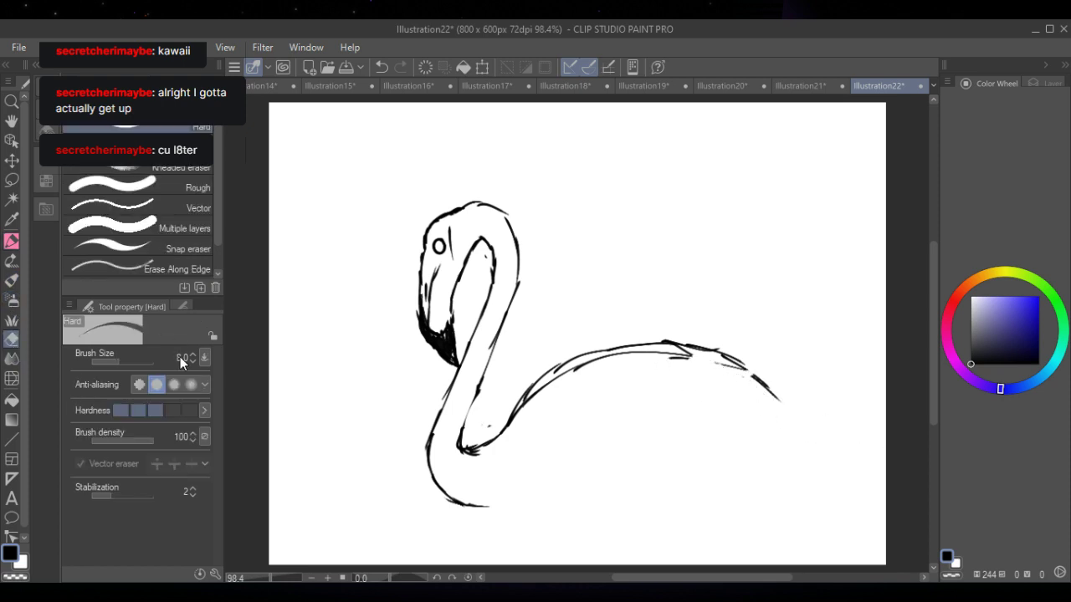
- Set the Hard eraser to size 10, remove the old lower back line, and round off the top of the inner neck loop
{"action": "left_click", "coordinate": [193, 354]}
{"action": "left_click", "coordinate": [193, 354]}
{"action": "mouse_move", "coordinate": [665, 353]}
{"action": "left_mouse_down"}
{"action": "mouse_move", "coordinate": [685, 354]}
{"action": "mouse_move", "coordinate": [628, 353]}
{"action": "mouse_move", "coordinate": [562, 375]}
{"action": "mouse_move", "coordinate": [474, 446]}
{"action": "mouse_move", "coordinate": [466, 441]}
{"action": "mouse_move", "coordinate": [487, 430]}
{"action": "left_mouse_up"}
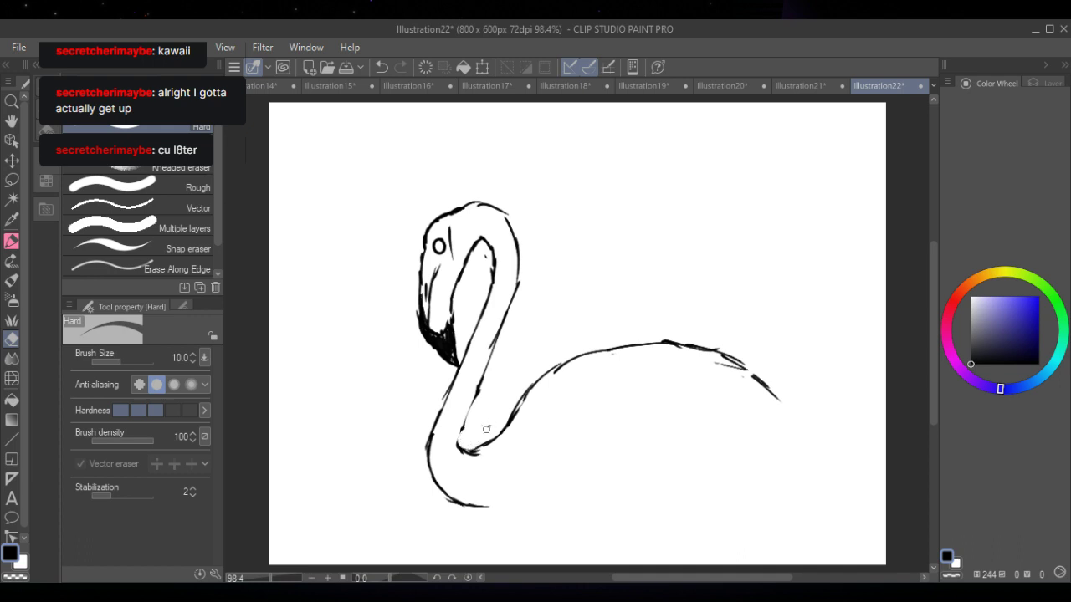
{"action": "mouse_move", "coordinate": [713, 369]}
{"action": "left_mouse_down"}
{"action": "mouse_move", "coordinate": [740, 387]}
{"action": "mouse_move", "coordinate": [756, 375]}
{"action": "mouse_move", "coordinate": [737, 358]}
{"action": "mouse_move", "coordinate": [764, 372]}
{"action": "left_mouse_up"}
{"action": "mouse_move", "coordinate": [484, 237]}
{"action": "left_mouse_down"}
{"action": "mouse_move", "coordinate": [496, 251]}
{"action": "mouse_move", "coordinate": [483, 240]}
{"action": "mouse_move", "coordinate": [471, 247]}
{"action": "mouse_move", "coordinate": [493, 260]}
{"action": "mouse_move", "coordinate": [491, 280]}
{"action": "mouse_move", "coordinate": [490, 244]}
{"action": "mouse_move", "coordinate": [466, 261]}
{"action": "left_mouse_up"}
{"action": "left_click", "coordinate": [11, 242]}
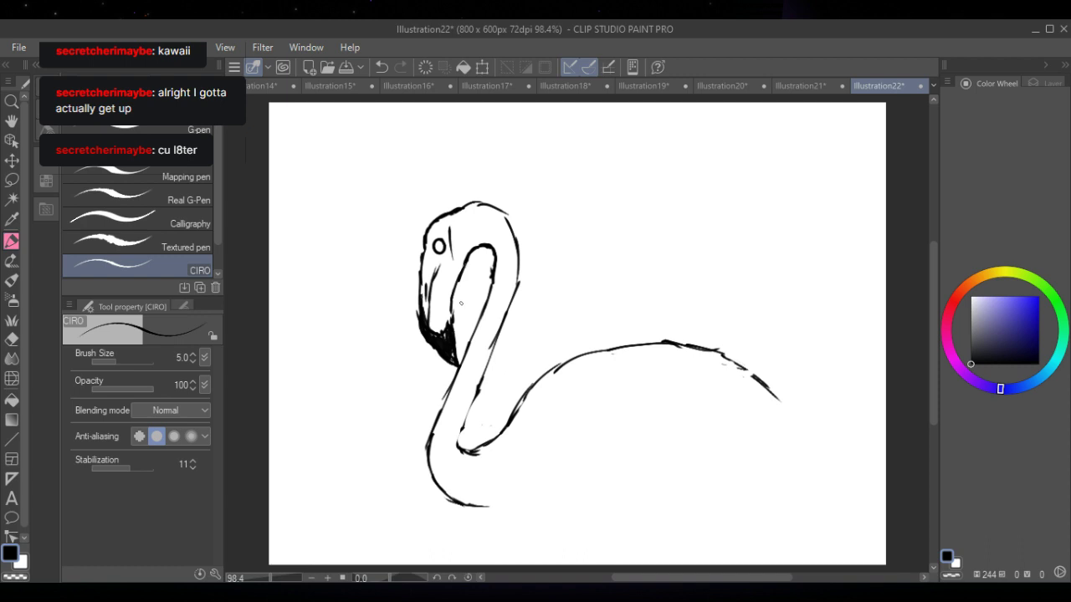
- Lasso the beak, rotate and shift it slightly away from the neck, and clear the selection
{"action": "left_click", "coordinate": [12, 180]}
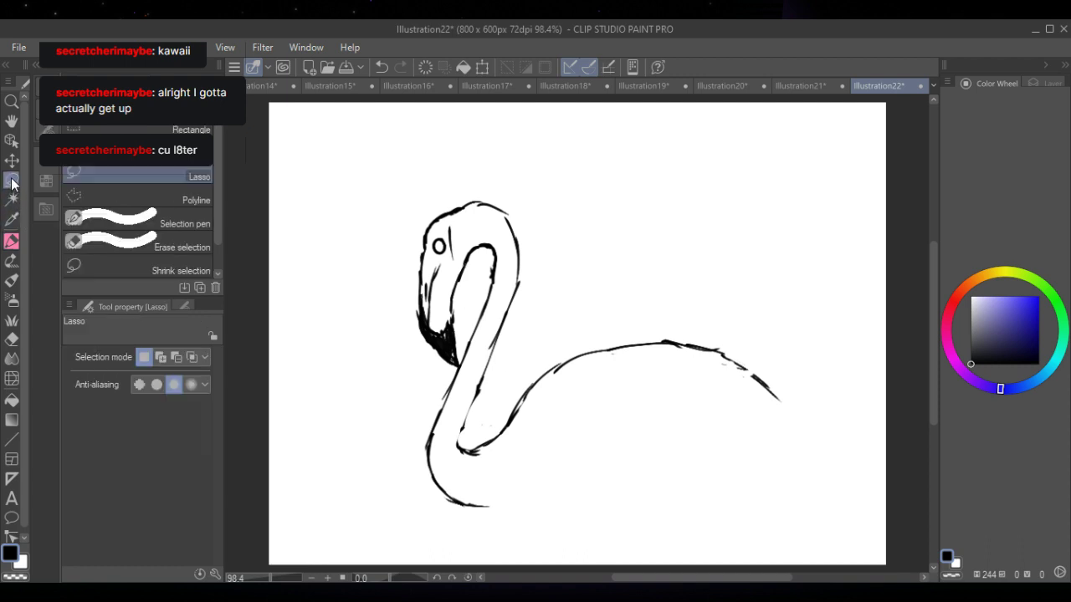
{"action": "mouse_move", "coordinate": [406, 241]}
{"action": "left_mouse_down"}
{"action": "mouse_move", "coordinate": [467, 285]}
{"action": "mouse_move", "coordinate": [464, 357]}
{"action": "mouse_move", "coordinate": [425, 379]}
{"action": "mouse_move", "coordinate": [392, 324]}
{"action": "mouse_move", "coordinate": [386, 262]}
{"action": "mouse_move", "coordinate": [403, 241]}
{"action": "left_mouse_up"}
{"action": "left_click", "coordinate": [488, 410]}
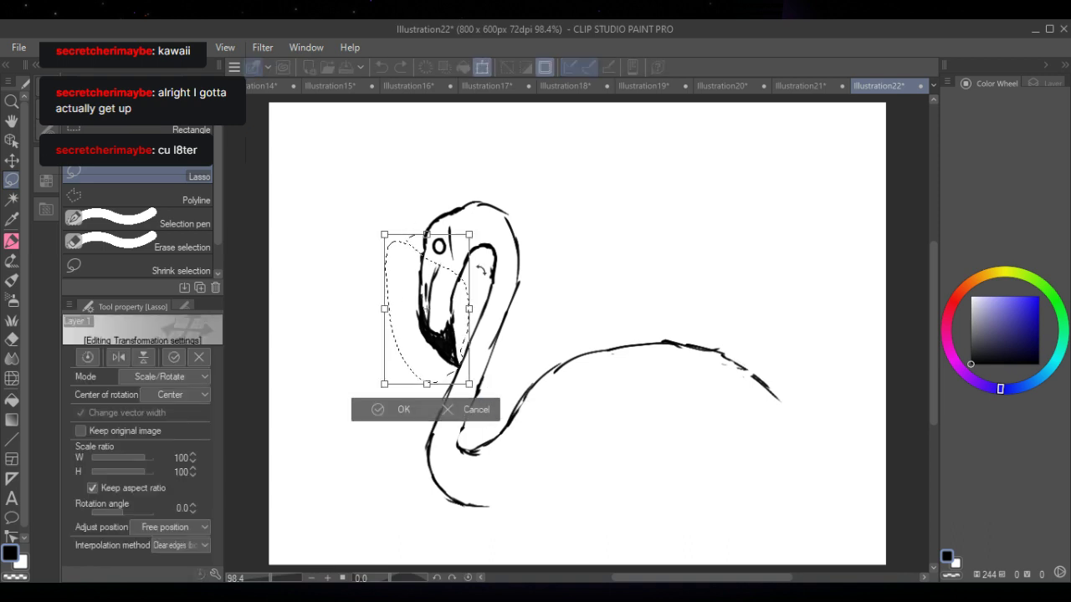
{"action": "left_click_drag", "start_coordinate": [372, 334], "coordinate": [368, 318]}
{"action": "left_click_drag", "start_coordinate": [480, 275], "coordinate": [474, 273]}
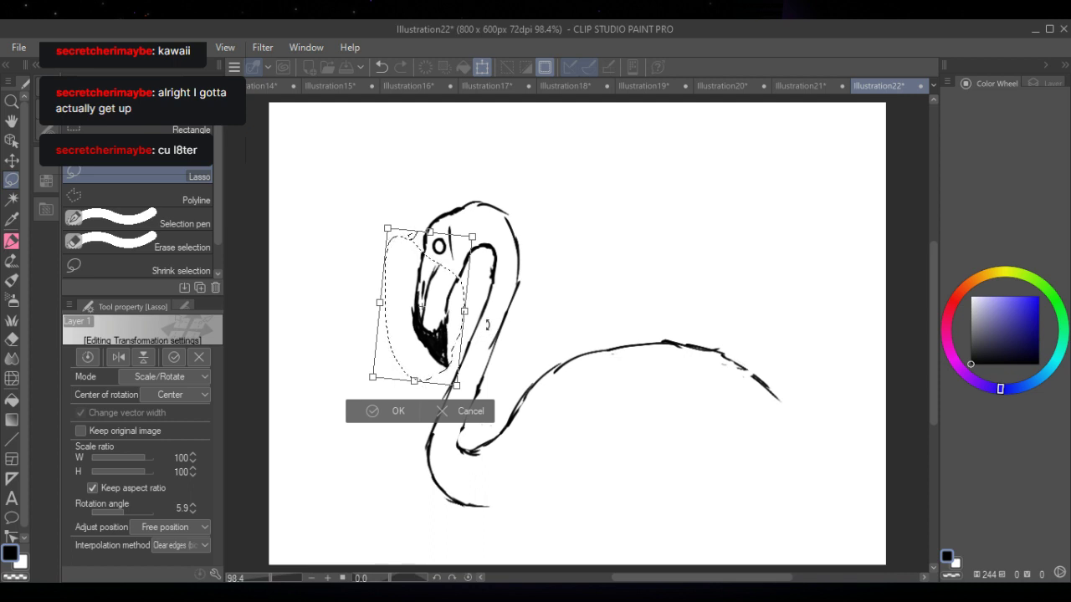
{"action": "left_click_drag", "start_coordinate": [486, 335], "coordinate": [445, 307]}
{"action": "left_click", "coordinate": [377, 410]}
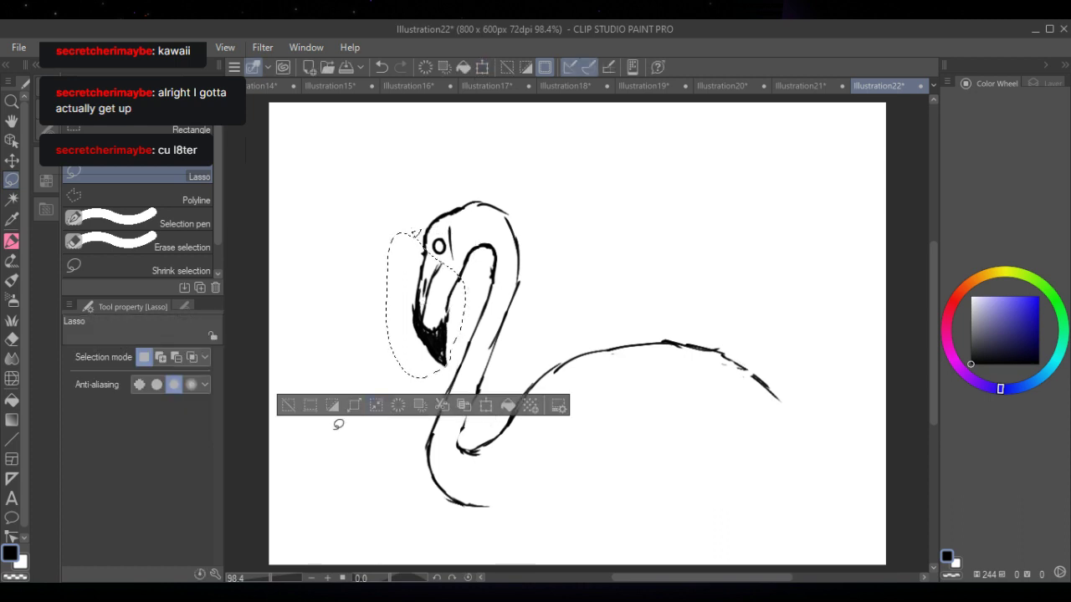
{"action": "left_click", "coordinate": [291, 399]}
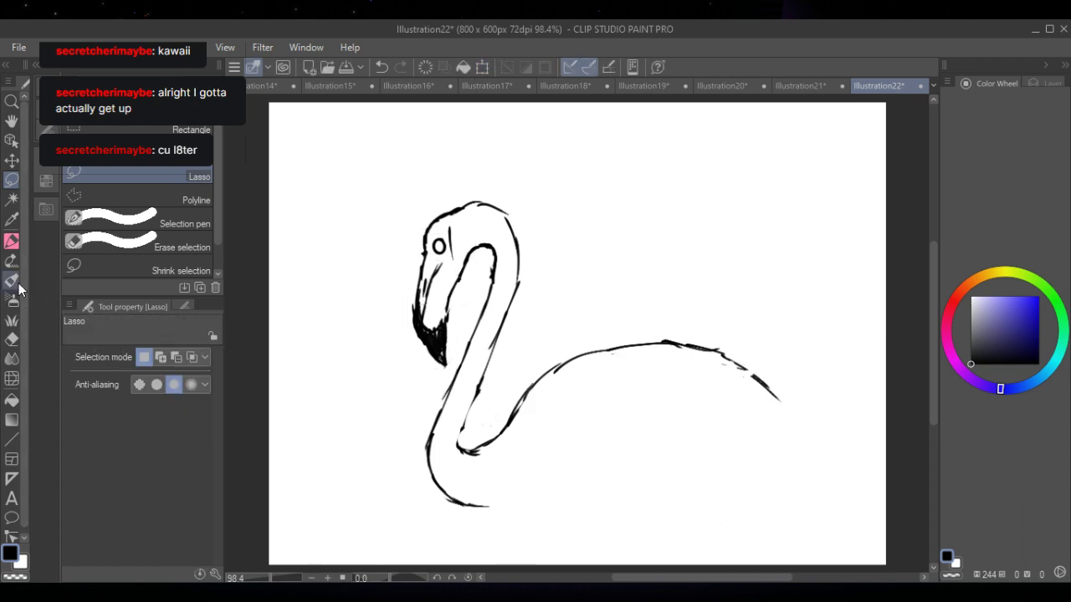
- Erase the outer lower edge of the black beak tip to slim it down
{"action": "left_click", "coordinate": [12, 339]}
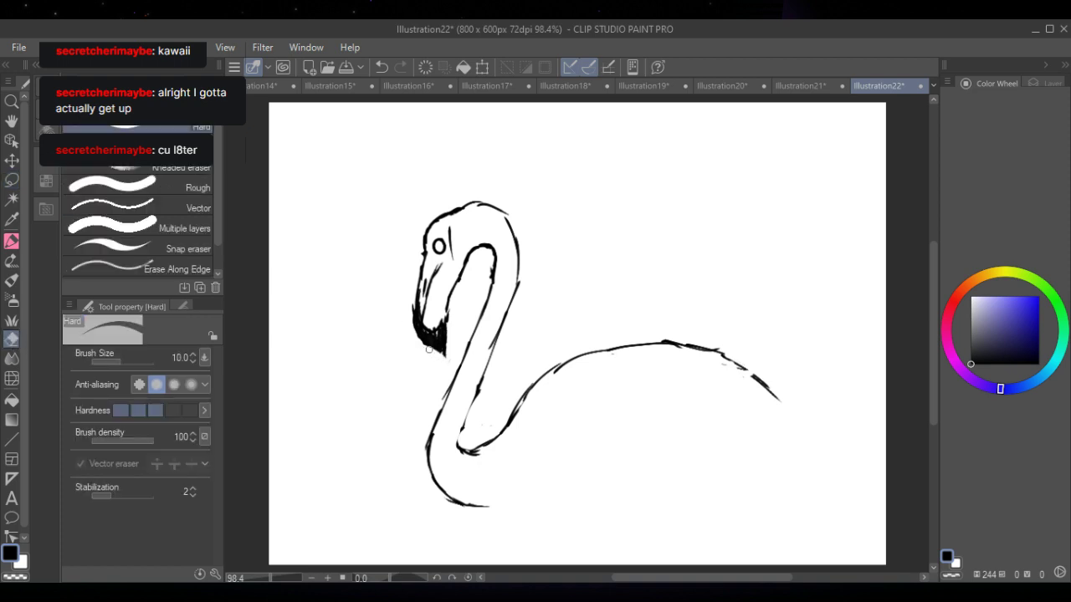
{"action": "mouse_move", "coordinate": [428, 350]}
{"action": "left_mouse_down"}
{"action": "mouse_move", "coordinate": [410, 322]}
{"action": "mouse_move", "coordinate": [419, 340]}
{"action": "left_mouse_up"}
{"action": "mouse_move", "coordinate": [425, 344]}
{"action": "left_mouse_down"}
{"action": "mouse_move", "coordinate": [433, 348]}
{"action": "mouse_move", "coordinate": [405, 321]}
{"action": "left_mouse_up"}
- Redraw the beak's lower edge with the CIRO pen and fill its pointed tip black down to the neck
{"action": "left_click", "coordinate": [12, 241]}
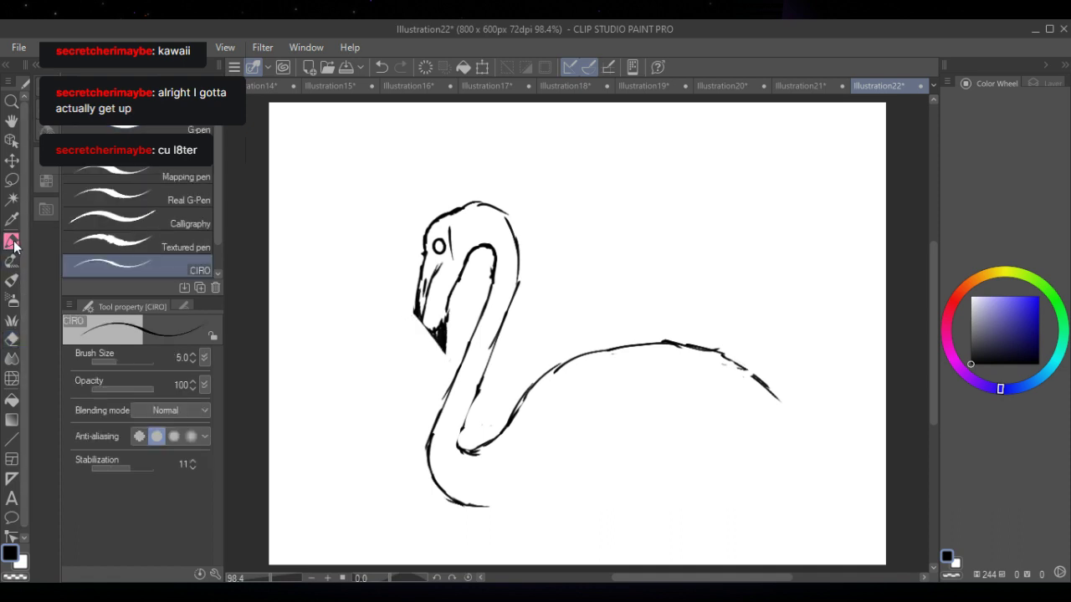
{"action": "left_click_drag", "start_coordinate": [414, 317], "coordinate": [454, 357]}
{"action": "left_click_drag", "start_coordinate": [446, 321], "coordinate": [456, 359]}
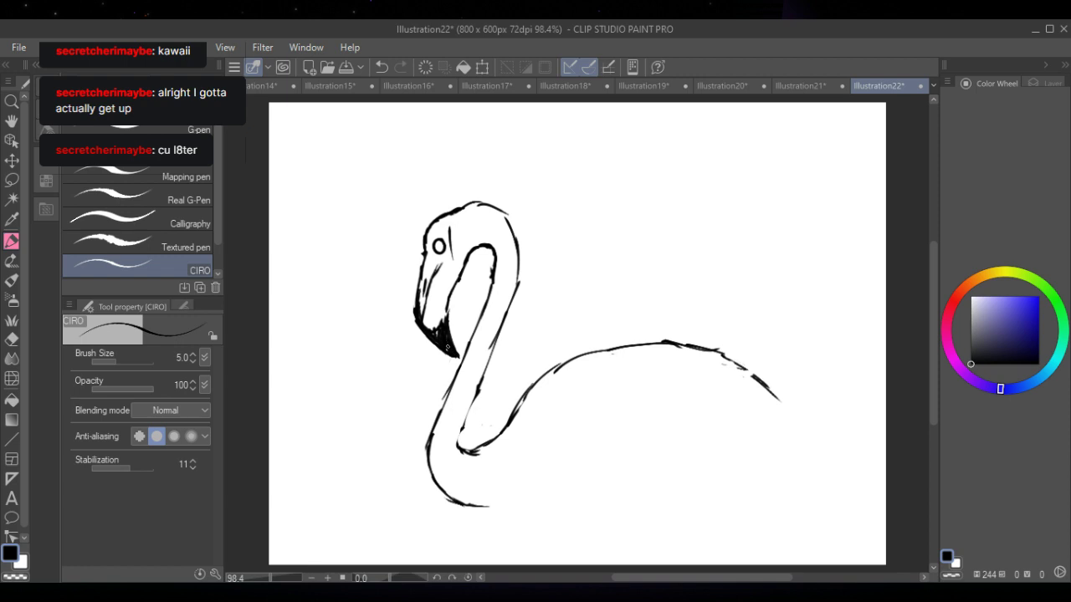
{"action": "left_click_drag", "start_coordinate": [445, 328], "coordinate": [459, 352]}
{"action": "left_click_drag", "start_coordinate": [449, 325], "coordinate": [458, 361]}
{"action": "mouse_move", "coordinate": [454, 353]}
{"action": "left_mouse_down"}
{"action": "mouse_move", "coordinate": [462, 366]}
{"action": "mouse_move", "coordinate": [453, 364]}
{"action": "left_mouse_up"}
{"action": "mouse_move", "coordinate": [450, 300]}
{"action": "left_mouse_down"}
{"action": "mouse_move", "coordinate": [430, 329]}
{"action": "mouse_move", "coordinate": [440, 342]}
{"action": "left_mouse_up"}
- Extend the back line down towards the tail and move the whole sketch up near the canvas's upper edge
{"action": "left_click_drag", "start_coordinate": [772, 394], "coordinate": [814, 433]}
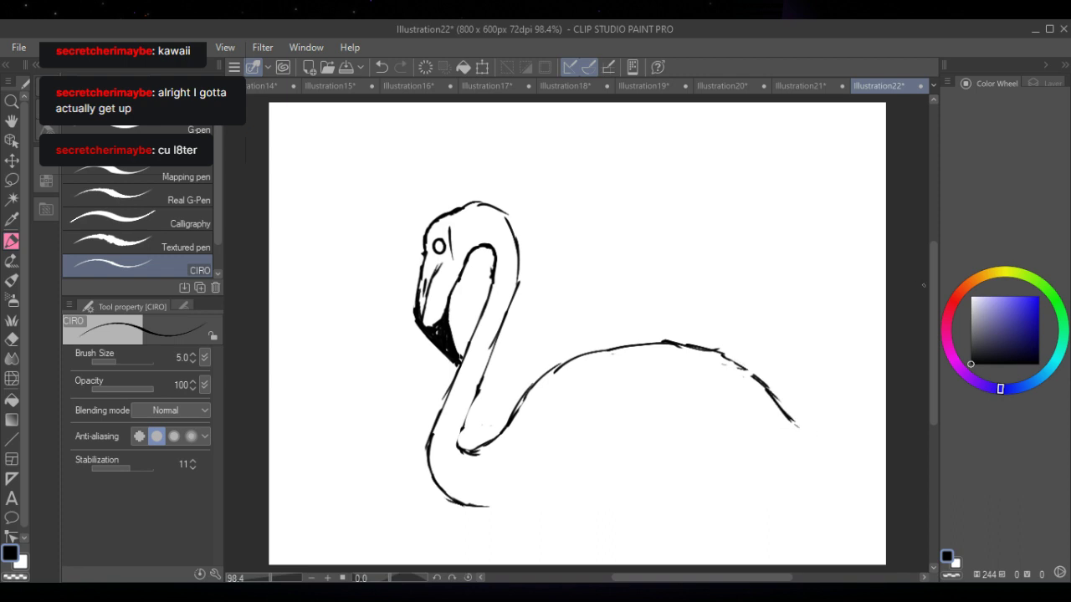
{"action": "left_click", "coordinate": [483, 68]}
{"action": "left_click_drag", "start_coordinate": [642, 300], "coordinate": [623, 214]}
{"action": "left_click", "coordinate": [579, 446]}
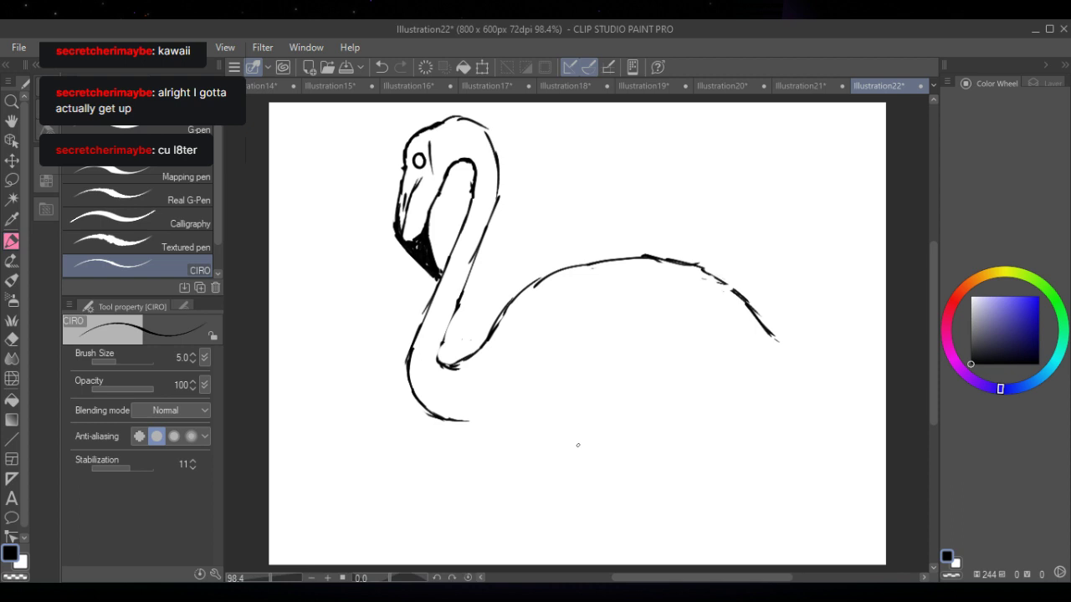
- Complete the body outline by drawing the pointed tail, a thicker chest and the long curved belly line
{"action": "left_click_drag", "start_coordinate": [775, 342], "coordinate": [792, 354]}
{"action": "left_click_drag", "start_coordinate": [411, 363], "coordinate": [450, 407]}
{"action": "mouse_move", "coordinate": [411, 386]}
{"action": "left_mouse_down"}
{"action": "mouse_move", "coordinate": [490, 427]}
{"action": "mouse_move", "coordinate": [509, 419]}
{"action": "mouse_move", "coordinate": [589, 433]}
{"action": "mouse_move", "coordinate": [758, 416]}
{"action": "mouse_move", "coordinate": [809, 363]}
{"action": "left_mouse_up"}
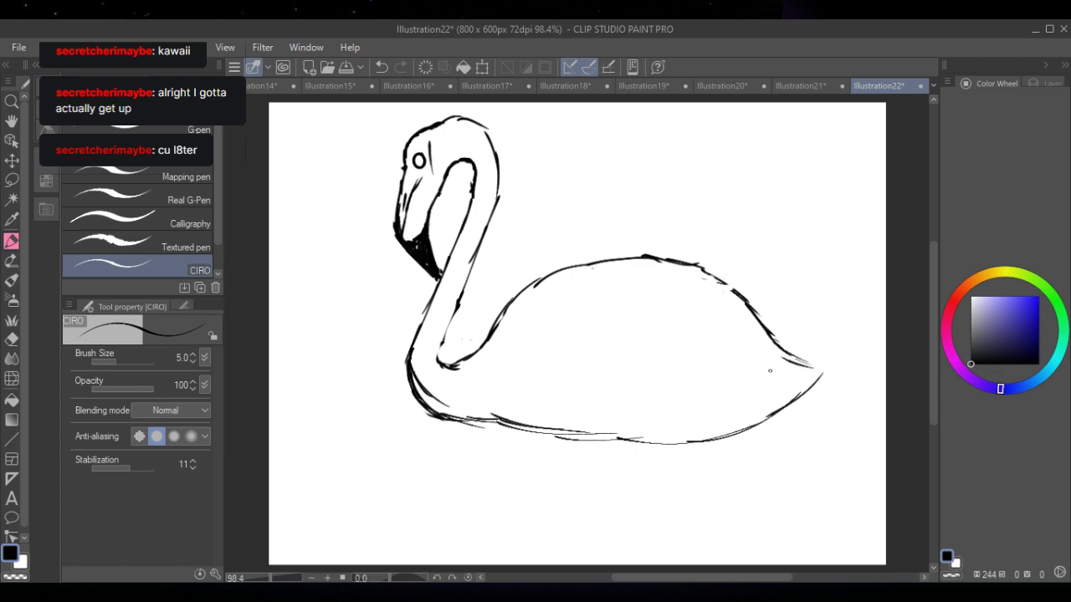
- Scribble a short leg-joint mark inside the tail end and move the whole sketch left to make room for the leg
{"action": "left_click_drag", "start_coordinate": [770, 370], "coordinate": [771, 387]}
{"action": "left_click", "coordinate": [481, 67]}
{"action": "left_click_drag", "start_coordinate": [629, 326], "coordinate": [539, 322]}
{"action": "left_click", "coordinate": [483, 475]}
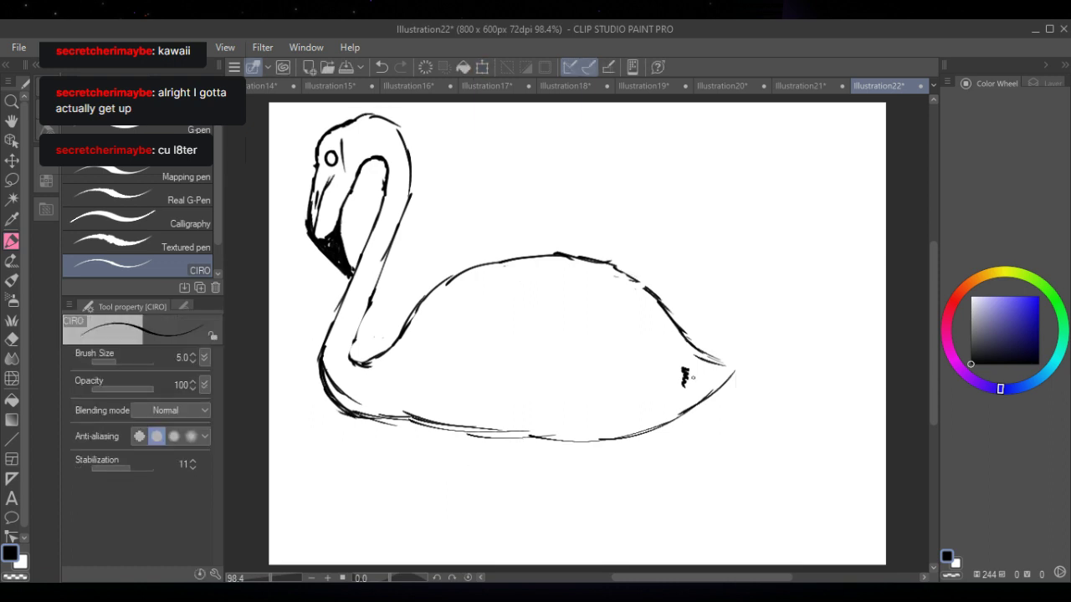
- Draw the leg extending behind the tail, bending back under the body and ending in a hanging foot
{"action": "mouse_move", "coordinate": [688, 377]}
{"action": "left_mouse_down"}
{"action": "mouse_move", "coordinate": [718, 360]}
{"action": "mouse_move", "coordinate": [709, 376]}
{"action": "mouse_move", "coordinate": [823, 379]}
{"action": "mouse_move", "coordinate": [824, 400]}
{"action": "mouse_move", "coordinate": [652, 468]}
{"action": "left_mouse_up"}
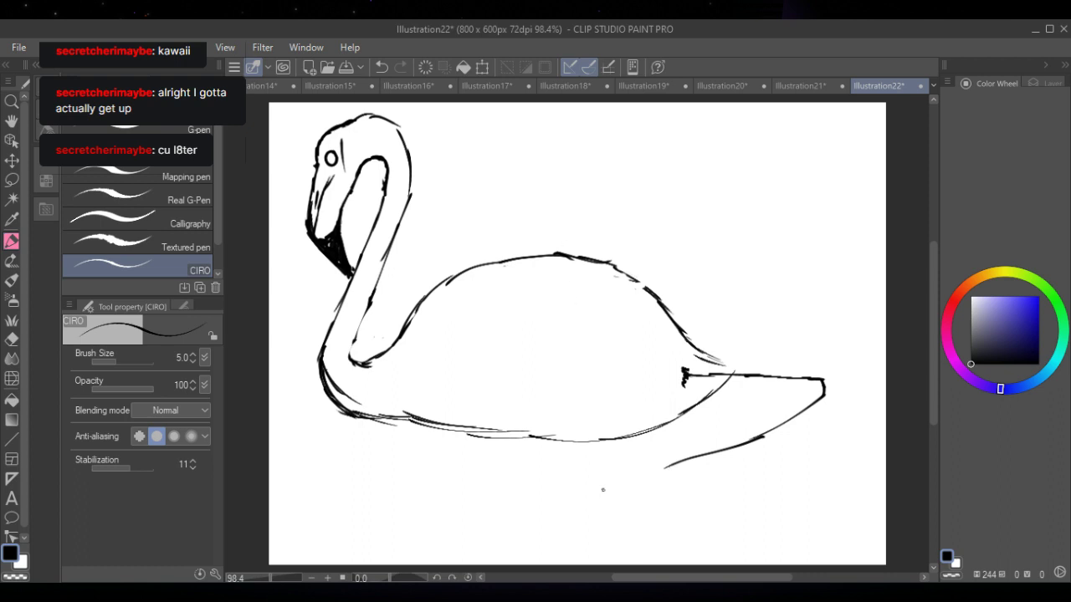
{"action": "mouse_move", "coordinate": [603, 490]}
{"action": "left_mouse_down"}
{"action": "mouse_move", "coordinate": [597, 512]}
{"action": "mouse_move", "coordinate": [623, 552]}
{"action": "mouse_move", "coordinate": [612, 504]}
{"action": "left_mouse_up"}
{"action": "mouse_move", "coordinate": [604, 489]}
{"action": "left_mouse_down"}
{"action": "mouse_move", "coordinate": [646, 474]}
{"action": "mouse_move", "coordinate": [629, 470]}
{"action": "mouse_move", "coordinate": [653, 451]}
{"action": "mouse_move", "coordinate": [746, 421]}
{"action": "left_mouse_up"}
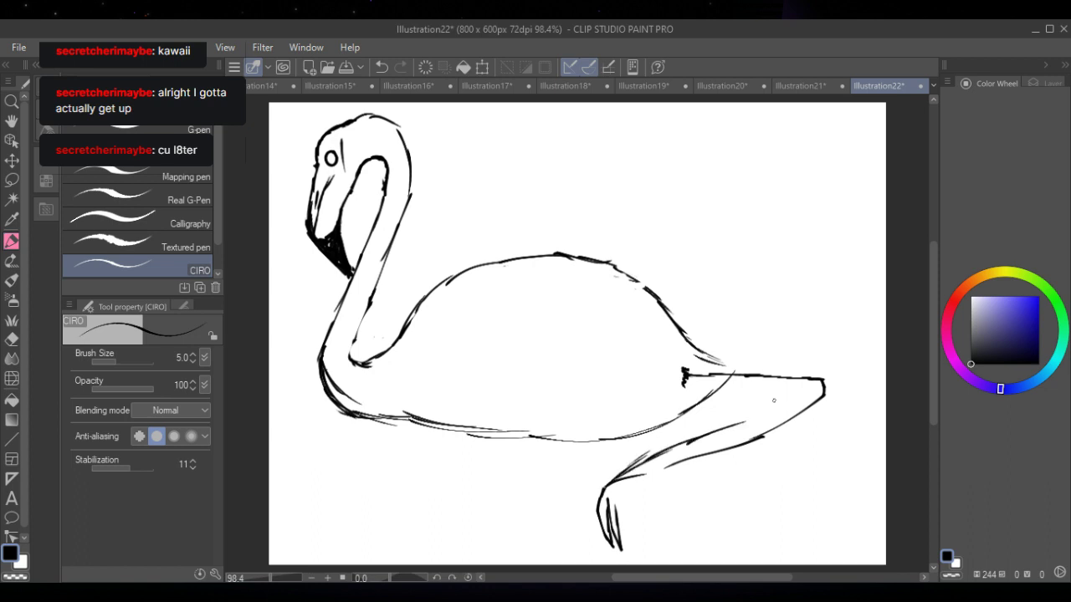
- Add parallel inner lines along the upper and lower leg segments to give the leg an even thickness
{"action": "left_click_drag", "start_coordinate": [818, 388], "coordinate": [728, 425]}
{"action": "left_click_drag", "start_coordinate": [684, 381], "coordinate": [816, 388]}
{"action": "mouse_move", "coordinate": [816, 387]}
{"action": "left_mouse_down"}
{"action": "mouse_move", "coordinate": [779, 423]}
{"action": "mouse_move", "coordinate": [661, 469]}
{"action": "mouse_move", "coordinate": [790, 420]}
{"action": "left_mouse_up"}
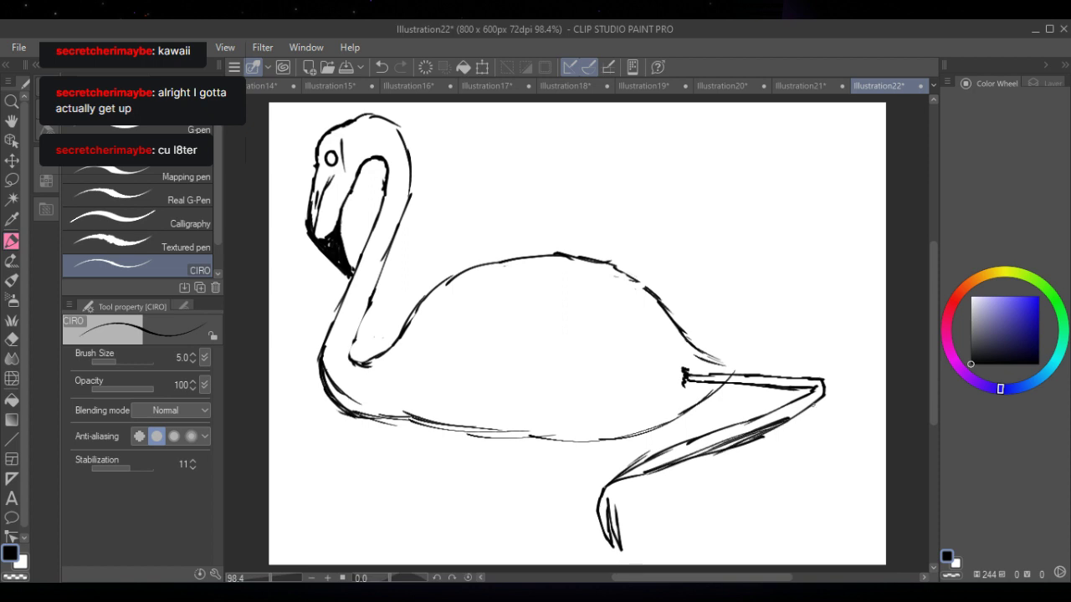
- Erase the stray sketch lines along the raised lower leg and the tail tip with the Hard eraser
{"action": "key", "text": "e"}
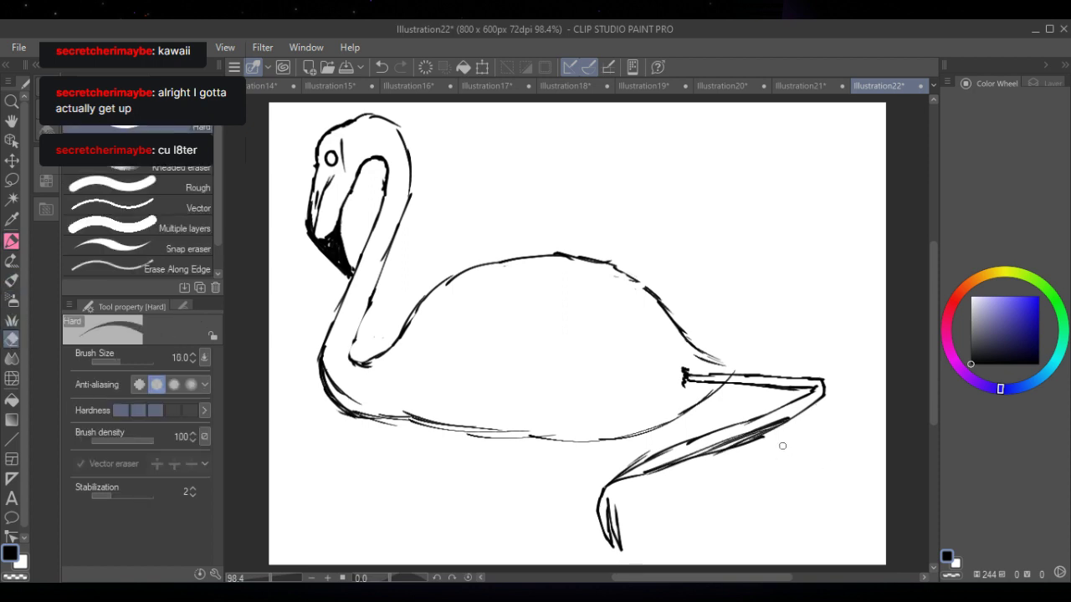
{"action": "mouse_move", "coordinate": [782, 446]}
{"action": "left_mouse_down"}
{"action": "mouse_move", "coordinate": [771, 436]}
{"action": "mouse_move", "coordinate": [719, 454]}
{"action": "mouse_move", "coordinate": [814, 419]}
{"action": "mouse_move", "coordinate": [707, 464]}
{"action": "left_mouse_up"}
{"action": "mouse_move", "coordinate": [779, 416]}
{"action": "left_mouse_down"}
{"action": "mouse_move", "coordinate": [671, 453]}
{"action": "mouse_move", "coordinate": [662, 443]}
{"action": "mouse_move", "coordinate": [606, 476]}
{"action": "mouse_move", "coordinate": [637, 463]}
{"action": "left_mouse_up"}
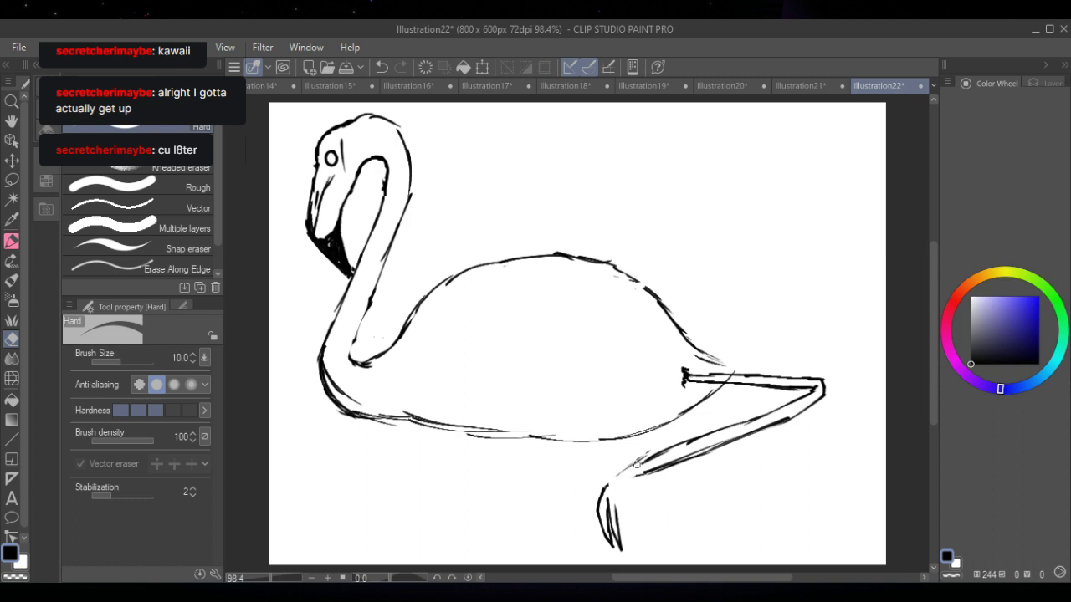
{"action": "mouse_move", "coordinate": [738, 378]}
{"action": "left_mouse_down"}
{"action": "mouse_move", "coordinate": [727, 383]}
{"action": "mouse_move", "coordinate": [741, 378]}
{"action": "mouse_move", "coordinate": [724, 362]}
{"action": "left_mouse_up"}
{"action": "mouse_move", "coordinate": [726, 433]}
{"action": "left_mouse_down"}
{"action": "mouse_move", "coordinate": [697, 445]}
{"action": "mouse_move", "coordinate": [727, 433]}
{"action": "mouse_move", "coordinate": [680, 475]}
{"action": "mouse_move", "coordinate": [736, 443]}
{"action": "mouse_move", "coordinate": [638, 486]}
{"action": "mouse_move", "coordinate": [751, 443]}
{"action": "mouse_move", "coordinate": [786, 414]}
{"action": "left_mouse_up"}
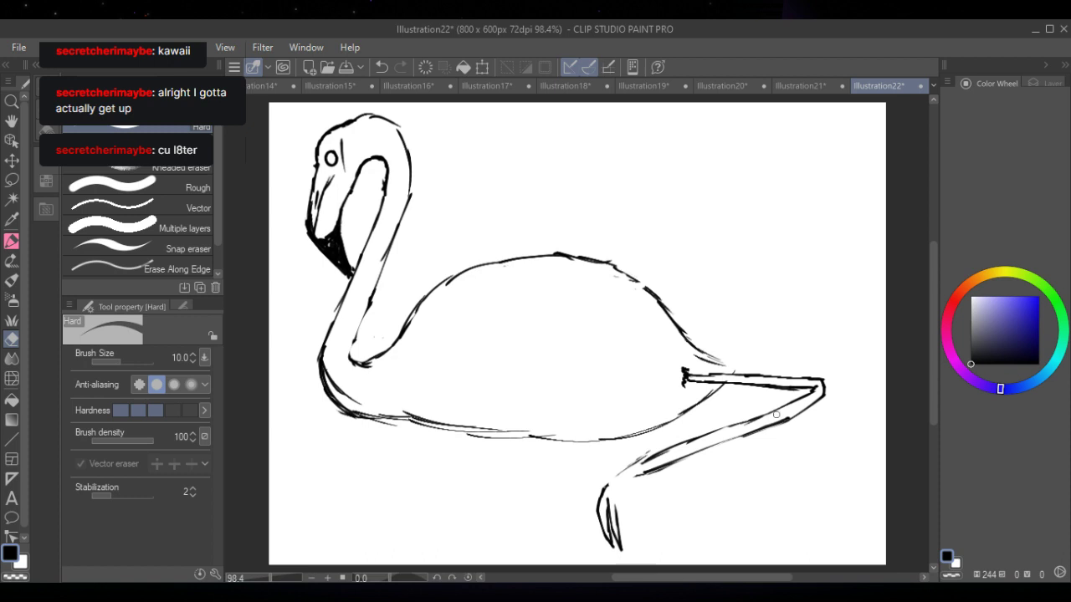
{"action": "mouse_move", "coordinate": [777, 414]}
{"action": "left_mouse_down"}
{"action": "mouse_move", "coordinate": [758, 432]}
{"action": "mouse_move", "coordinate": [788, 417]}
{"action": "left_mouse_up"}
{"action": "left_click_drag", "start_coordinate": [649, 451], "coordinate": [631, 465]}
- Redraw the raised lower leg's edges with the CIRO pen and connect them to the hanging foot
{"action": "left_click", "coordinate": [11, 242]}
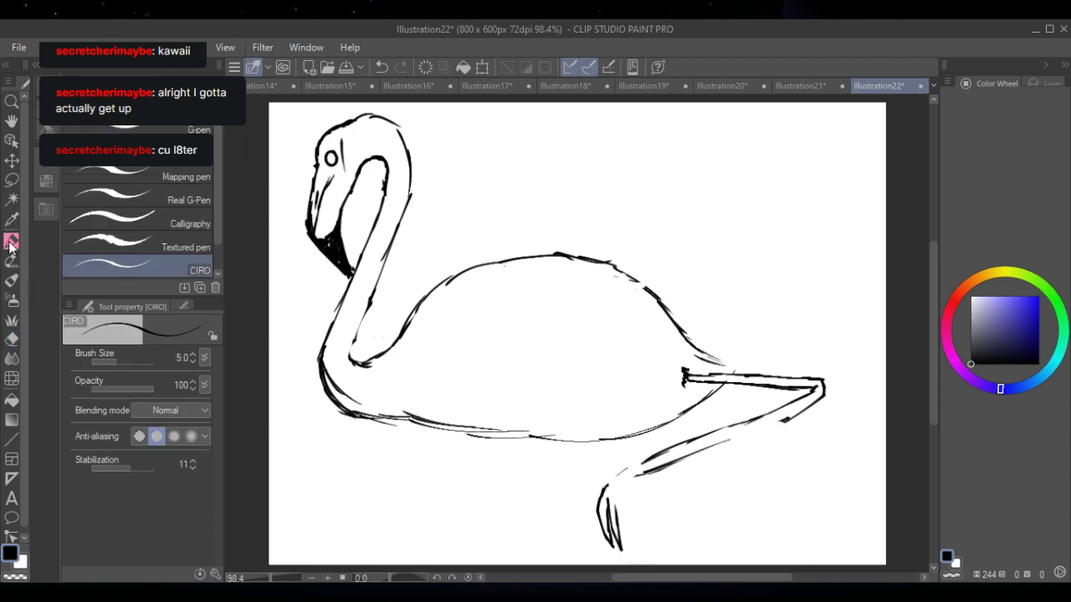
{"action": "left_click_drag", "start_coordinate": [792, 418], "coordinate": [722, 445]}
{"action": "mouse_move", "coordinate": [656, 451]}
{"action": "left_mouse_down"}
{"action": "mouse_move", "coordinate": [612, 474]}
{"action": "mouse_move", "coordinate": [601, 494]}
{"action": "left_mouse_up"}
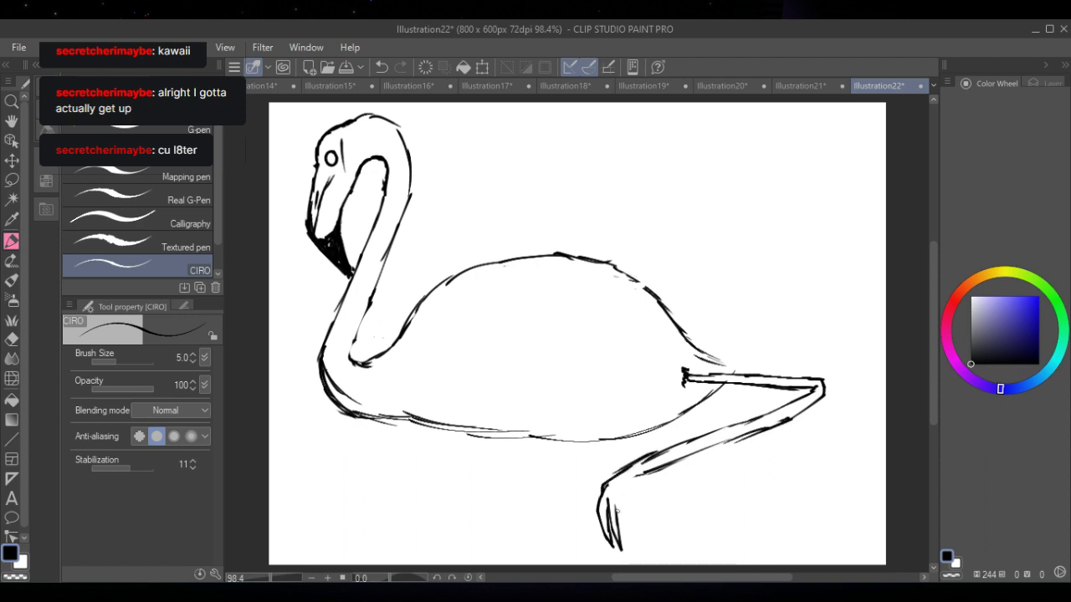
{"action": "left_click_drag", "start_coordinate": [618, 502], "coordinate": [660, 460]}
- Scale the whole flamingo down and position it in the upper part of the canvas, leaving room below the belly
{"action": "left_click", "coordinate": [482, 68]}
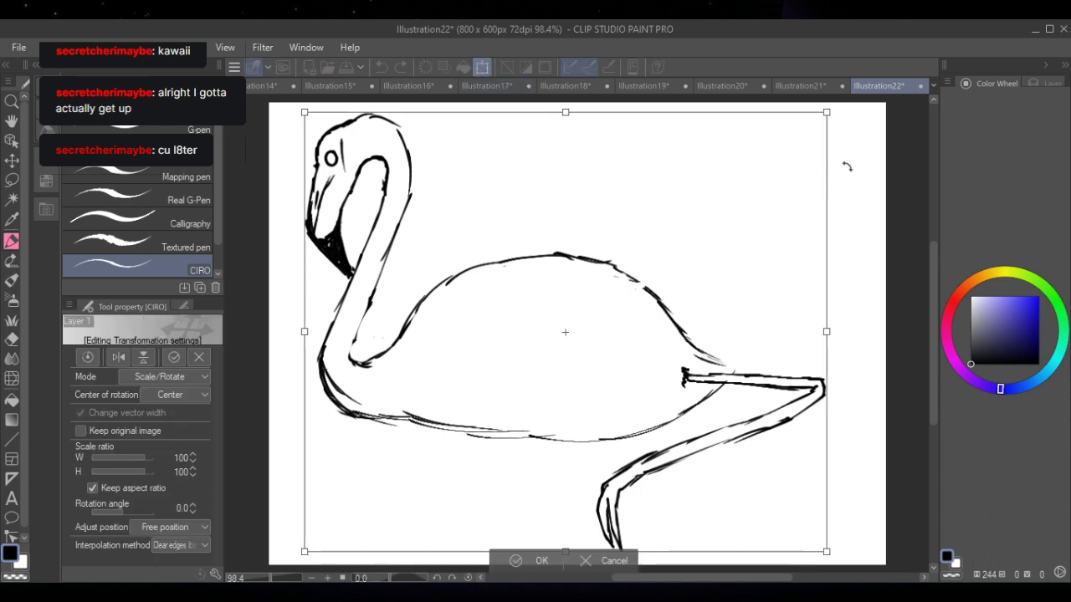
{"action": "mouse_move", "coordinate": [847, 167]}
{"action": "left_mouse_down"}
{"action": "mouse_move", "coordinate": [759, 275]}
{"action": "mouse_move", "coordinate": [778, 122]}
{"action": "mouse_move", "coordinate": [870, 102]}
{"action": "mouse_move", "coordinate": [887, 109]}
{"action": "mouse_move", "coordinate": [732, 98]}
{"action": "left_mouse_up"}
{"action": "mouse_move", "coordinate": [619, 250]}
{"action": "left_mouse_down"}
{"action": "mouse_move", "coordinate": [678, 276]}
{"action": "mouse_move", "coordinate": [691, 256]}
{"action": "mouse_move", "coordinate": [688, 275]}
{"action": "left_mouse_up"}
{"action": "left_click_drag", "start_coordinate": [803, 230], "coordinate": [712, 276]}
{"action": "left_click", "coordinate": [551, 487]}
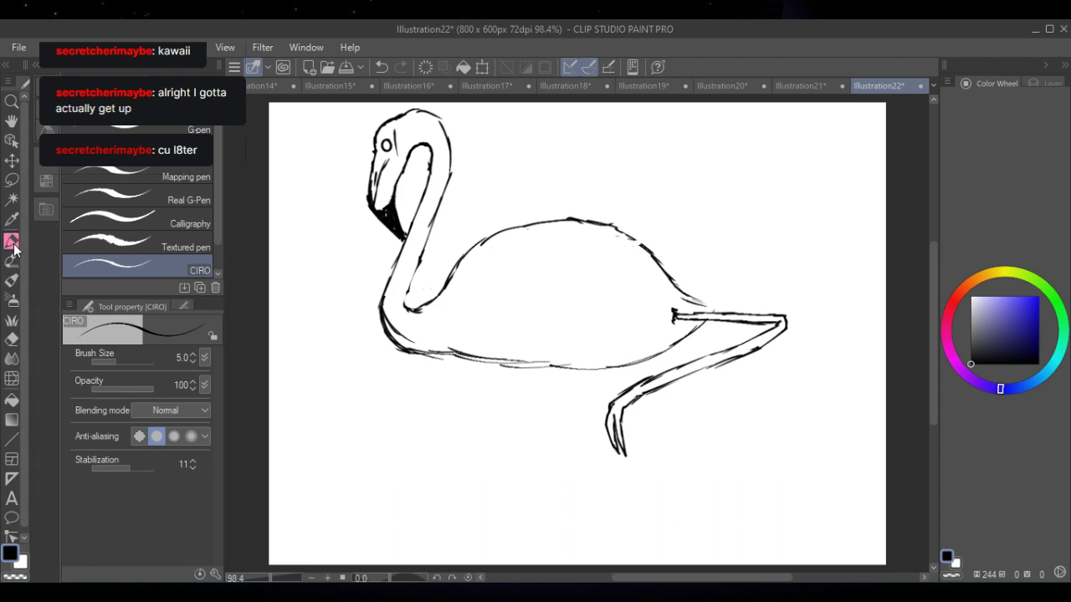
- Draw the straight standing leg from a short thigh under the belly, through a knobby knee, to the canvas's lower edge
{"action": "mouse_move", "coordinate": [493, 361]}
{"action": "left_mouse_down"}
{"action": "mouse_move", "coordinate": [508, 383]}
{"action": "mouse_move", "coordinate": [522, 381]}
{"action": "left_mouse_up"}
{"action": "left_click_drag", "start_coordinate": [507, 387], "coordinate": [526, 467]}
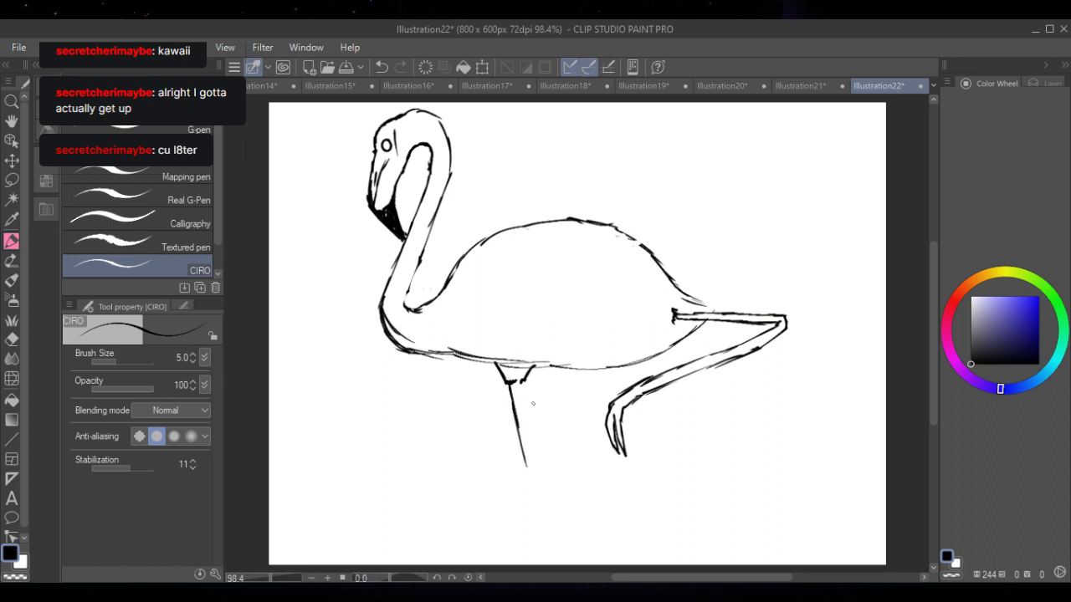
{"action": "mouse_move", "coordinate": [520, 380]}
{"action": "left_mouse_down"}
{"action": "mouse_move", "coordinate": [533, 484]}
{"action": "mouse_move", "coordinate": [517, 483]}
{"action": "mouse_move", "coordinate": [539, 499]}
{"action": "mouse_move", "coordinate": [517, 495]}
{"action": "mouse_move", "coordinate": [529, 564]}
{"action": "left_mouse_up"}
{"action": "left_click_drag", "start_coordinate": [538, 497], "coordinate": [534, 565]}
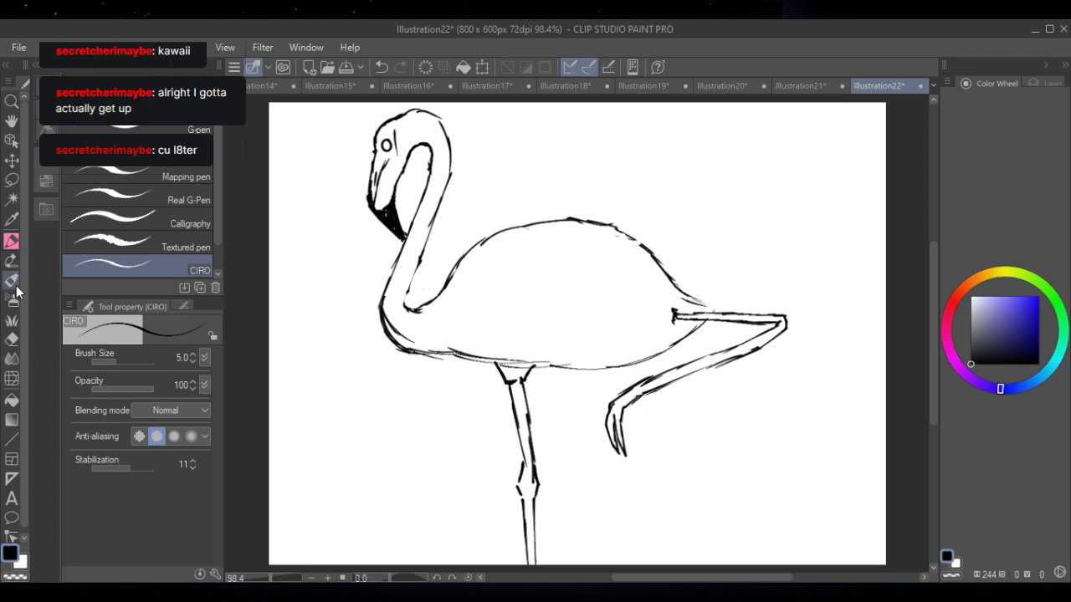
- Lasso the rear body with the raised leg, move it closer to the neck to shorten the body, and deselect
{"action": "left_click", "coordinate": [14, 183]}
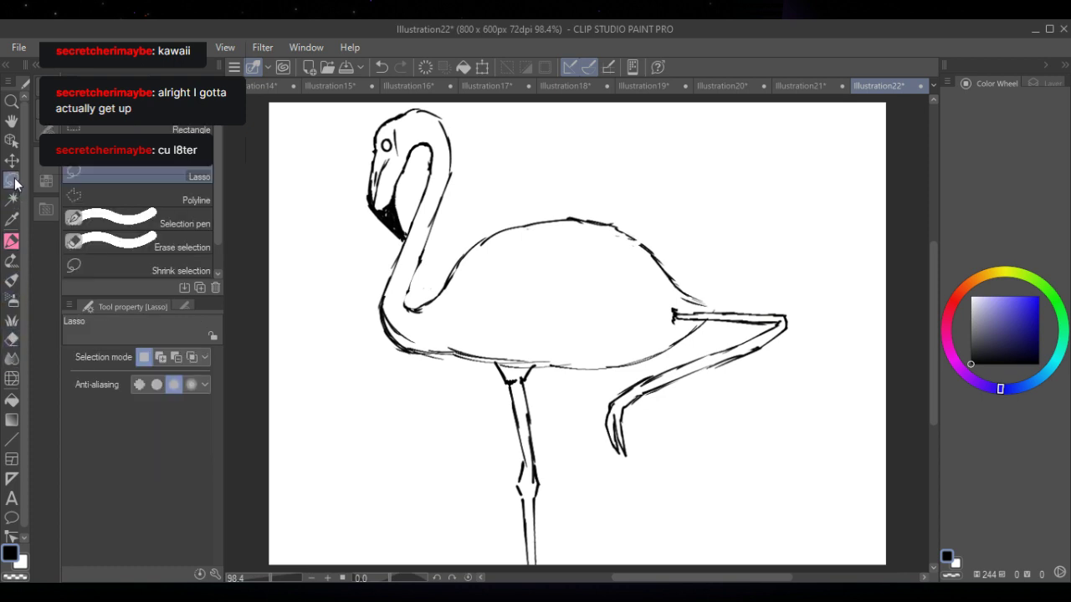
{"action": "mouse_move", "coordinate": [617, 191]}
{"action": "left_mouse_down"}
{"action": "mouse_move", "coordinate": [568, 275]}
{"action": "mouse_move", "coordinate": [710, 486]}
{"action": "mouse_move", "coordinate": [788, 241]}
{"action": "mouse_move", "coordinate": [605, 192]}
{"action": "left_mouse_up"}
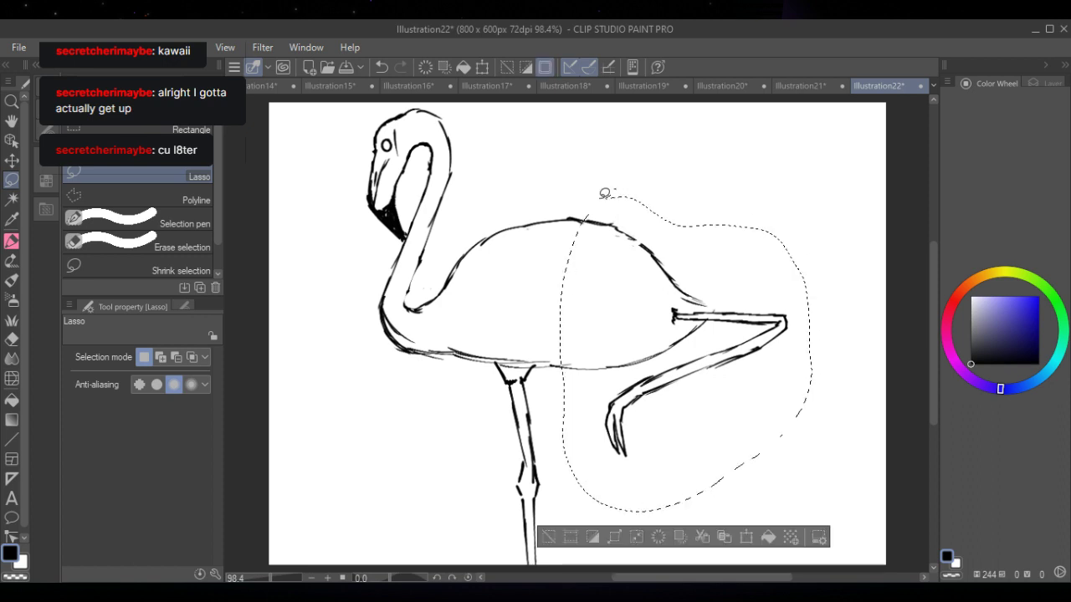
{"action": "left_click", "coordinate": [735, 542]}
{"action": "left_click_drag", "start_coordinate": [721, 393], "coordinate": [684, 385]}
{"action": "left_click", "coordinate": [604, 536]}
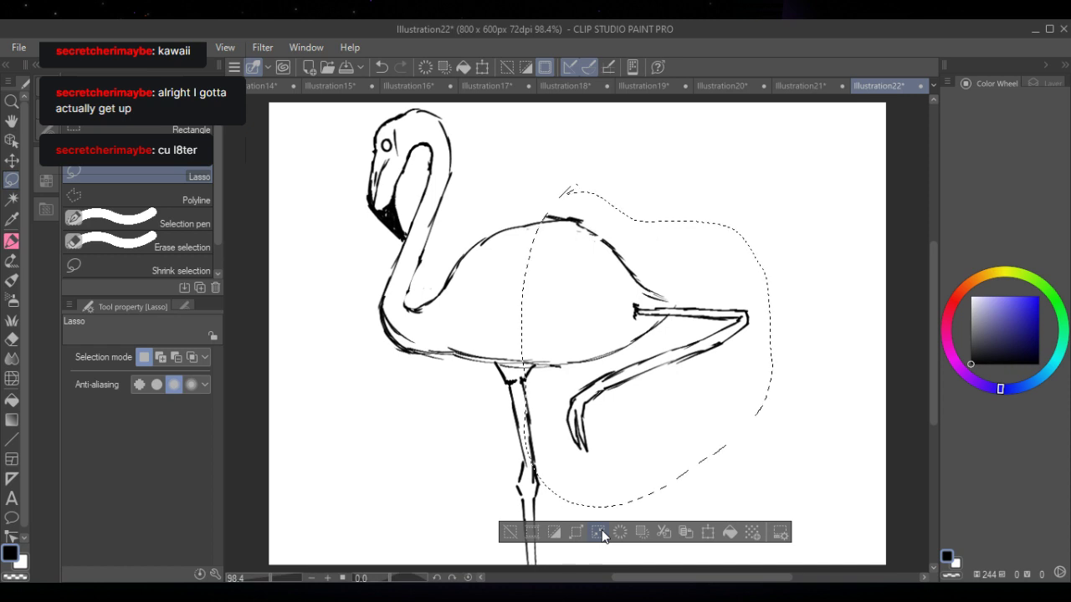
{"action": "left_click", "coordinate": [599, 533]}
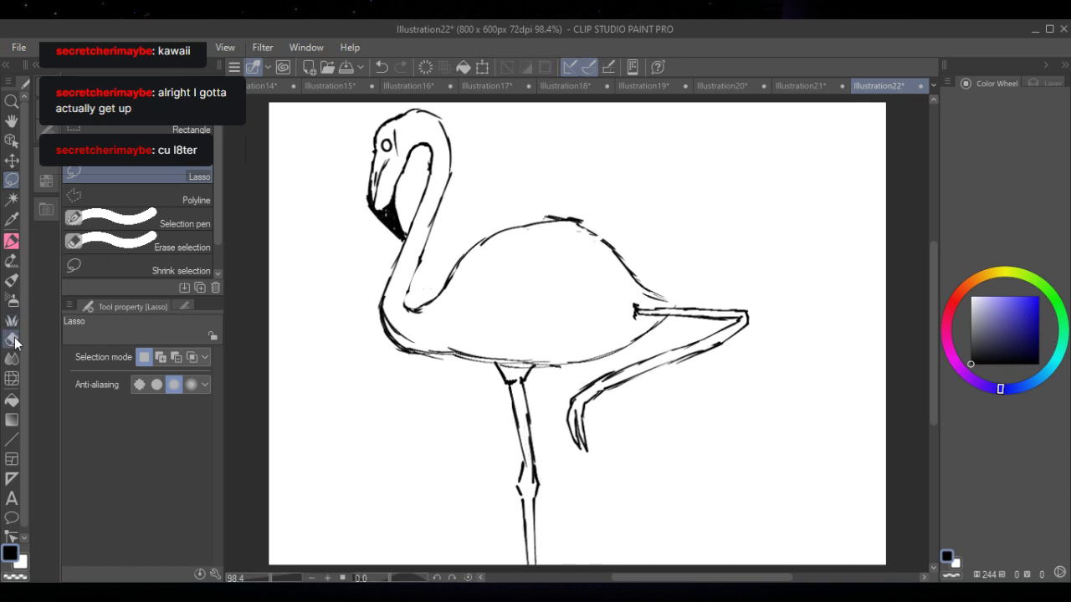
- Draw a lower, flatter back line from the neck base to the tail and erase the old hump above it
{"action": "left_click", "coordinate": [13, 242]}
{"action": "mouse_move", "coordinate": [456, 276]}
{"action": "left_mouse_down"}
{"action": "mouse_move", "coordinate": [522, 253]}
{"action": "mouse_move", "coordinate": [498, 246]}
{"action": "mouse_move", "coordinate": [552, 247]}
{"action": "mouse_move", "coordinate": [658, 291]}
{"action": "left_mouse_up"}
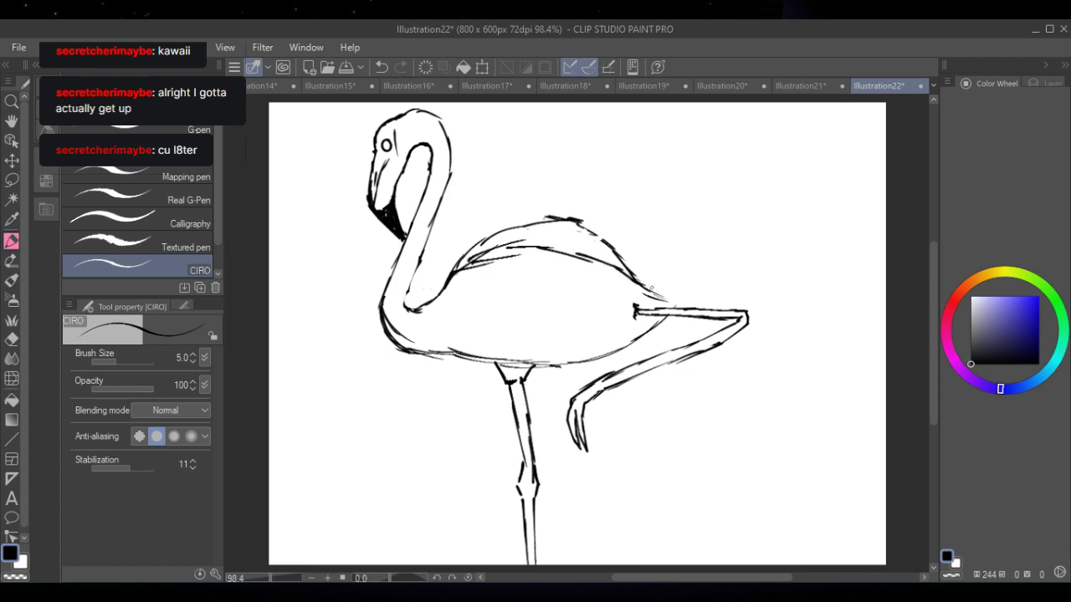
{"action": "left_click", "coordinate": [11, 420]}
{"action": "left_click", "coordinate": [12, 339]}
{"action": "mouse_move", "coordinate": [542, 216]}
{"action": "left_mouse_down"}
{"action": "mouse_move", "coordinate": [610, 247]}
{"action": "mouse_move", "coordinate": [645, 284]}
{"action": "mouse_move", "coordinate": [548, 214]}
{"action": "mouse_move", "coordinate": [452, 264]}
{"action": "mouse_move", "coordinate": [481, 268]}
{"action": "mouse_move", "coordinate": [508, 254]}
{"action": "left_mouse_up"}
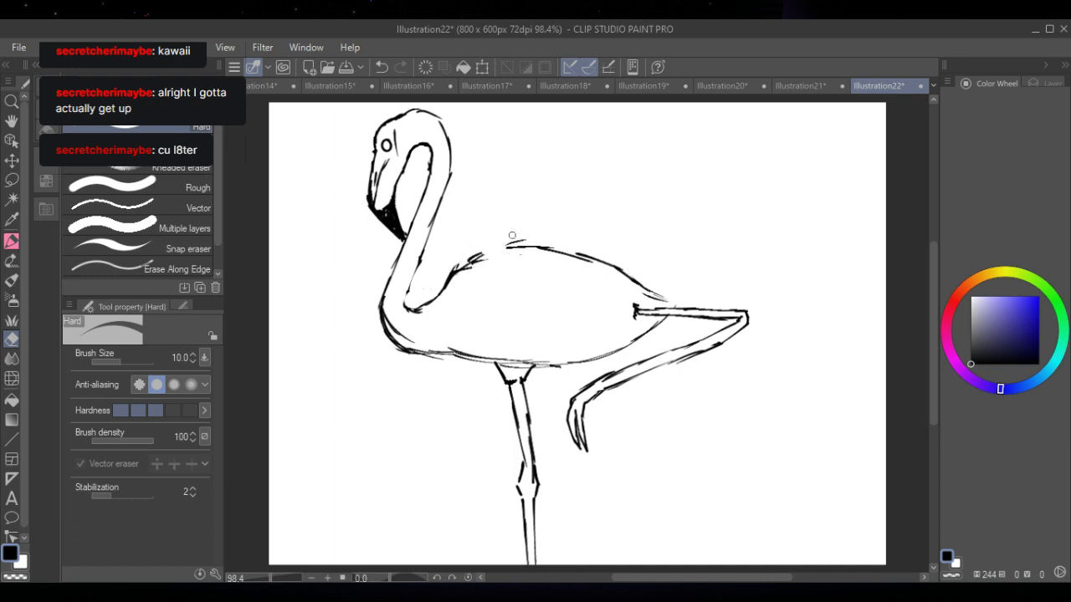
- Close the gap in the back line with the CIRO pen and draw curved feather strokes across the wing
{"action": "left_click", "coordinate": [12, 241]}
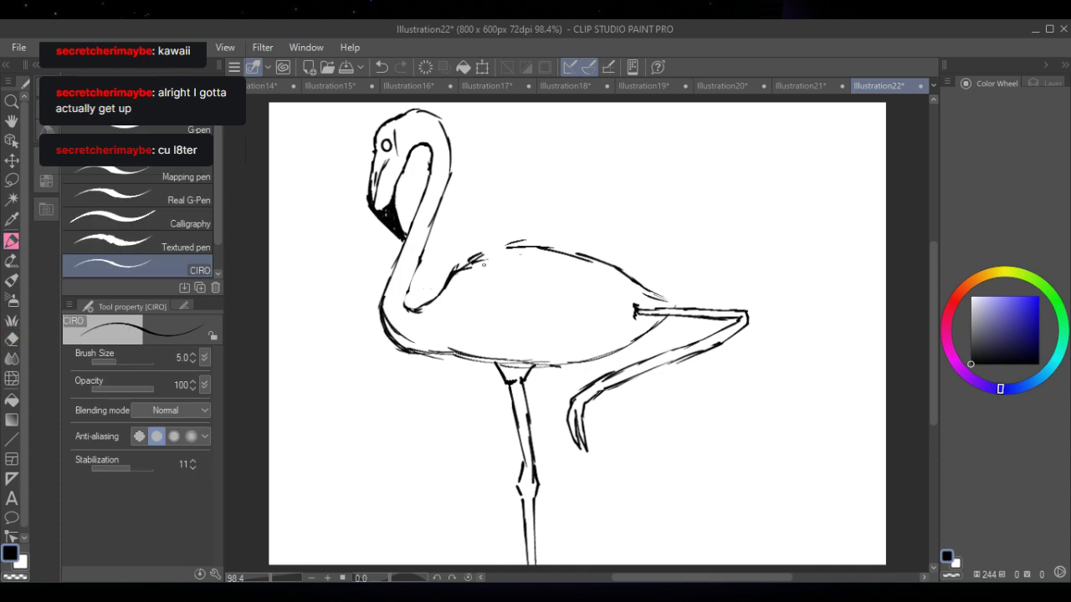
{"action": "left_click_drag", "start_coordinate": [467, 266], "coordinate": [547, 249]}
{"action": "left_click_drag", "start_coordinate": [530, 249], "coordinate": [616, 282]}
{"action": "left_click_drag", "start_coordinate": [513, 276], "coordinate": [595, 289]}
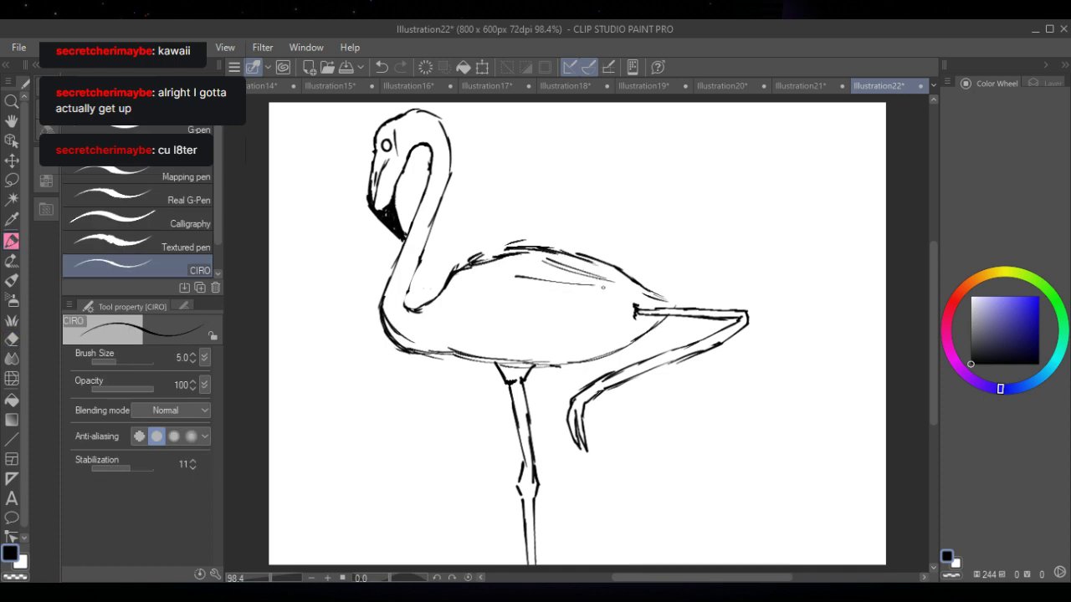
{"action": "left_click_drag", "start_coordinate": [482, 261], "coordinate": [552, 284]}
{"action": "left_click_drag", "start_coordinate": [482, 282], "coordinate": [568, 293]}
{"action": "mouse_move", "coordinate": [509, 290]}
{"action": "left_mouse_down"}
{"action": "mouse_move", "coordinate": [551, 317]}
{"action": "mouse_move", "coordinate": [608, 317]}
{"action": "left_mouse_up"}
{"action": "mouse_move", "coordinate": [528, 323]}
{"action": "left_mouse_down"}
{"action": "mouse_move", "coordinate": [615, 325]}
{"action": "mouse_move", "coordinate": [614, 337]}
{"action": "mouse_move", "coordinate": [542, 341]}
{"action": "left_mouse_up"}
{"action": "left_click_drag", "start_coordinate": [534, 338], "coordinate": [572, 346]}
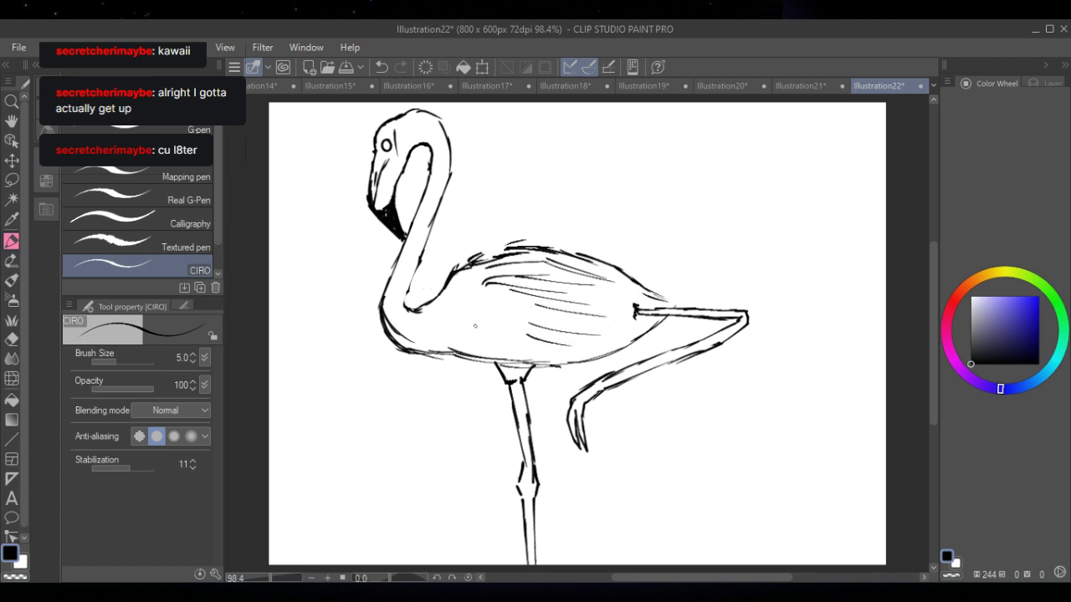
- Add feather strokes on the chest and lower body, and draw the pointed tail tip over the leg joint
{"action": "left_click_drag", "start_coordinate": [448, 337], "coordinate": [533, 354]}
{"action": "left_click_drag", "start_coordinate": [482, 331], "coordinate": [535, 341]}
{"action": "left_click_drag", "start_coordinate": [465, 309], "coordinate": [529, 323]}
{"action": "mouse_move", "coordinate": [471, 289]}
{"action": "left_mouse_down"}
{"action": "mouse_move", "coordinate": [634, 310]}
{"action": "mouse_move", "coordinate": [674, 302]}
{"action": "left_mouse_up"}
{"action": "mouse_move", "coordinate": [629, 282]}
{"action": "left_mouse_down"}
{"action": "mouse_move", "coordinate": [680, 306]}
{"action": "mouse_move", "coordinate": [661, 296]}
{"action": "left_mouse_up"}
{"action": "mouse_move", "coordinate": [611, 271]}
{"action": "left_mouse_down"}
{"action": "mouse_move", "coordinate": [649, 290]}
{"action": "mouse_move", "coordinate": [610, 304]}
{"action": "left_mouse_up"}
{"action": "left_click_drag", "start_coordinate": [629, 310], "coordinate": [562, 321]}
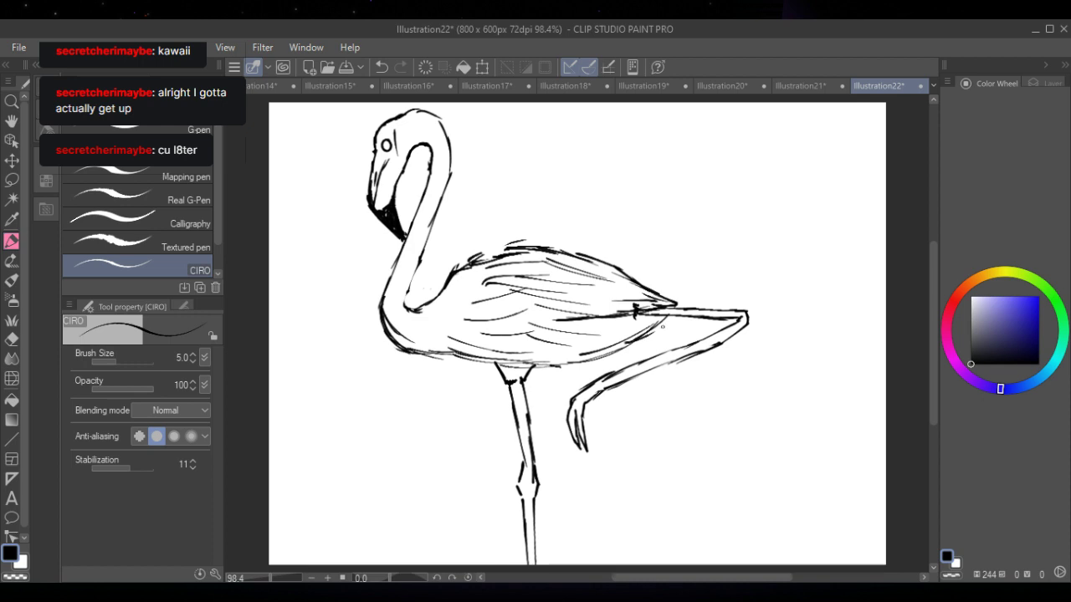
- Color the eye yellow and add a black pupil using the black sampled from the beak
{"action": "left_click", "coordinate": [999, 272]}
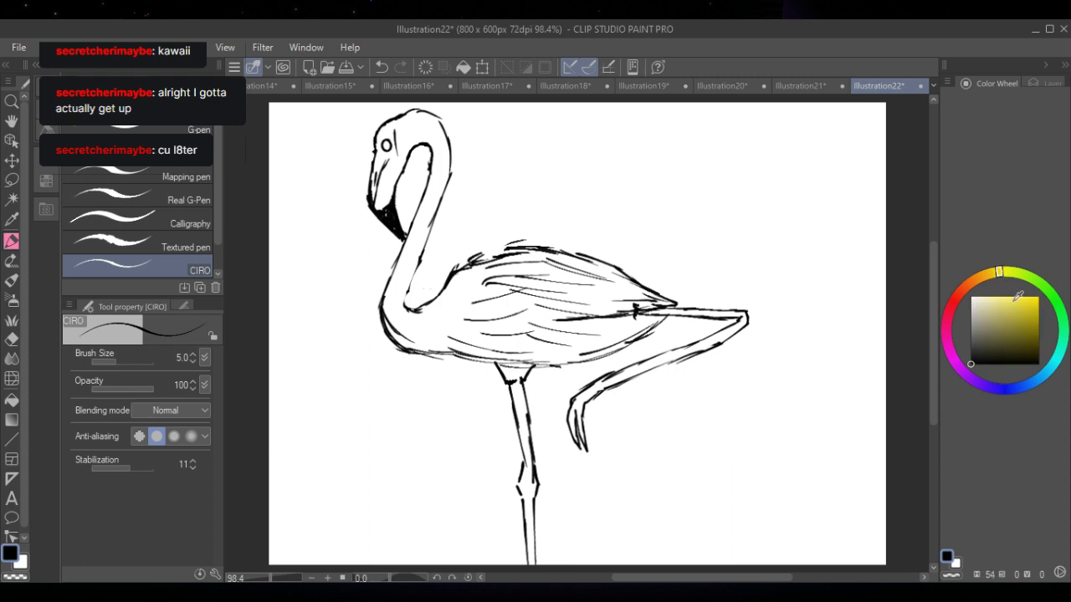
{"action": "left_click", "coordinate": [1024, 298]}
{"action": "left_click", "coordinate": [1025, 298]}
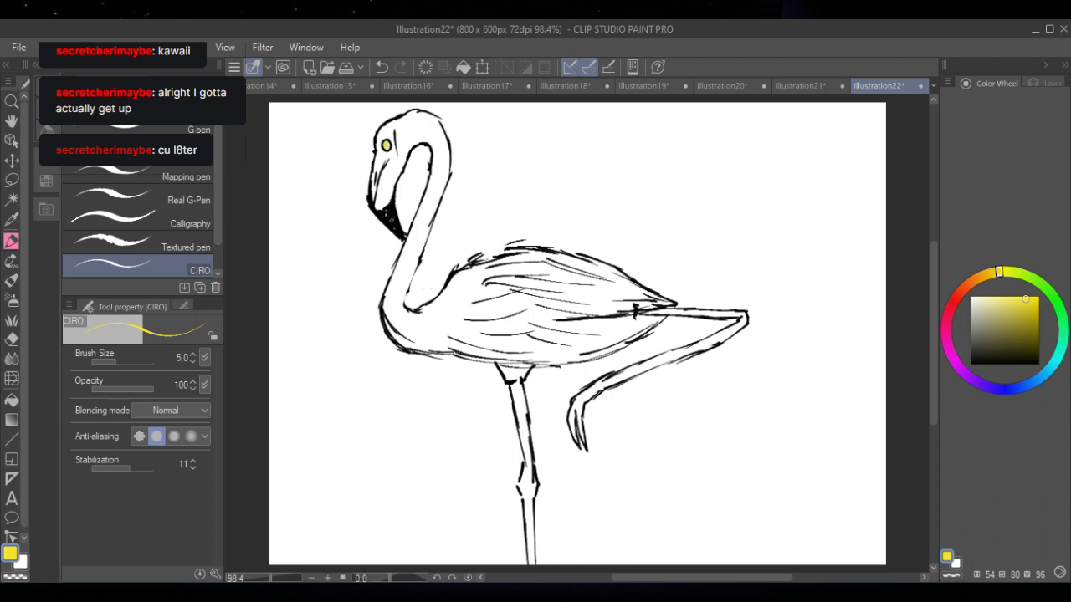
{"action": "left_click", "coordinate": [390, 213], "text": "alt"}
{"action": "left_click_drag", "start_coordinate": [390, 210], "coordinate": [398, 219]}
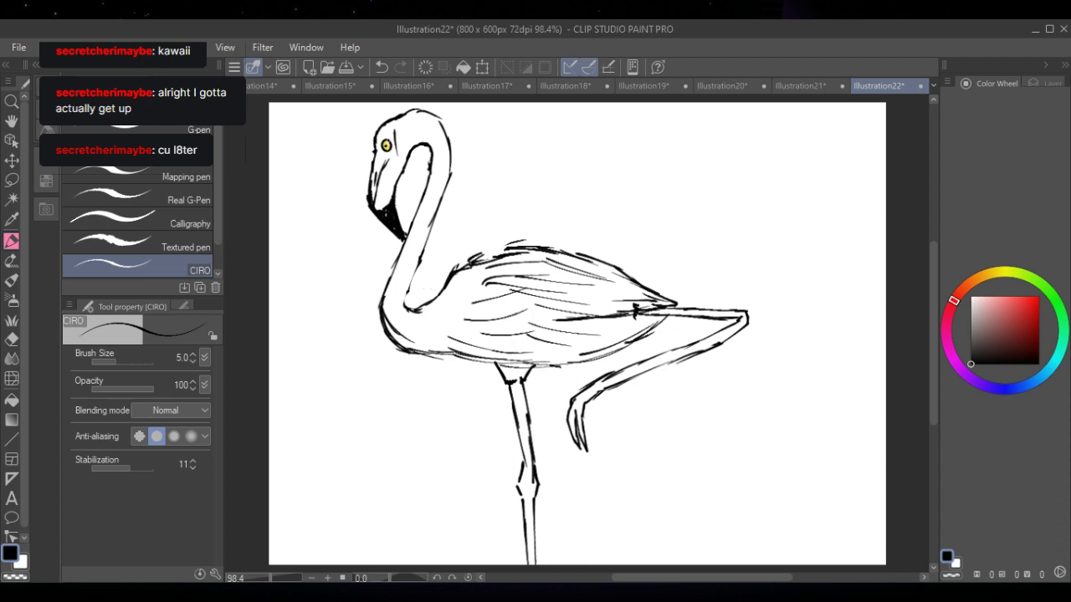
- Add a new layer above the line art and choose the Soft airbrush with a light coral red
{"action": "left_click", "coordinate": [1046, 83]}
{"action": "left_click", "coordinate": [955, 134]}
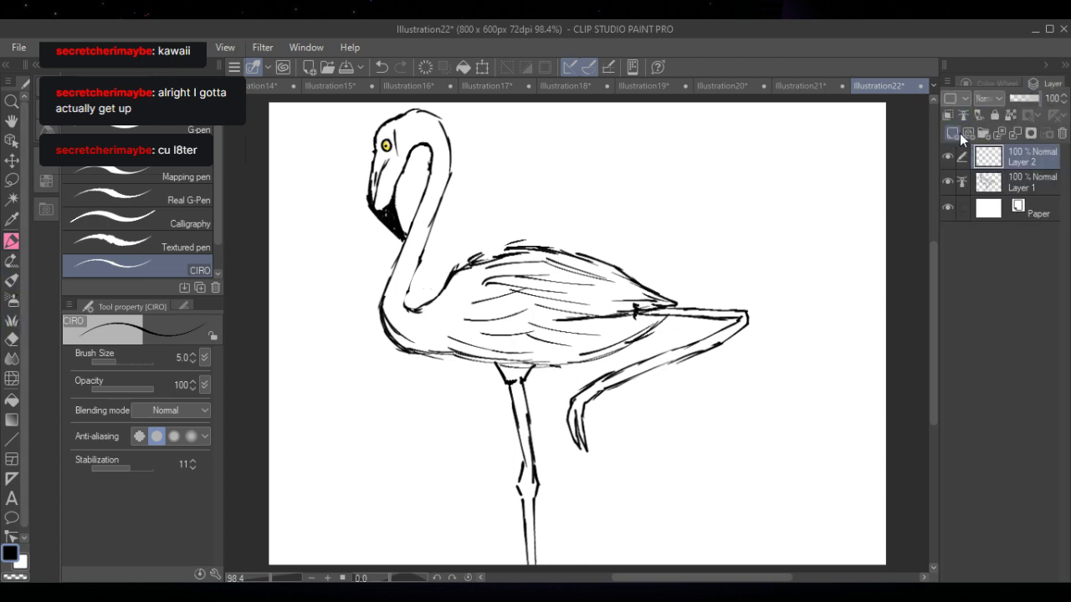
{"action": "left_click", "coordinate": [13, 301]}
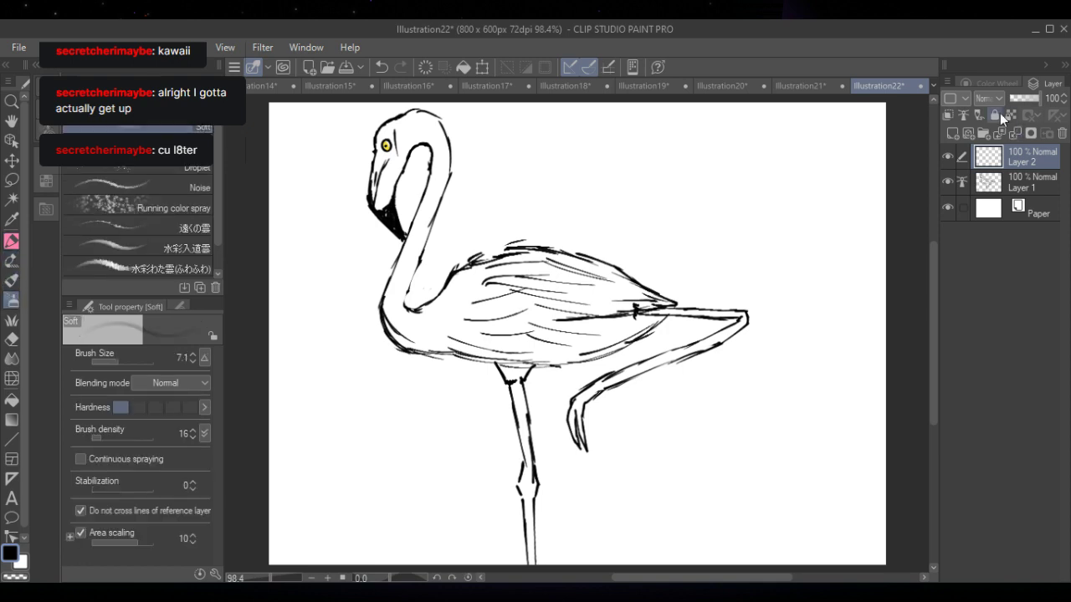
{"action": "left_click", "coordinate": [994, 83]}
{"action": "left_click_drag", "start_coordinate": [1021, 308], "coordinate": [1009, 295]}
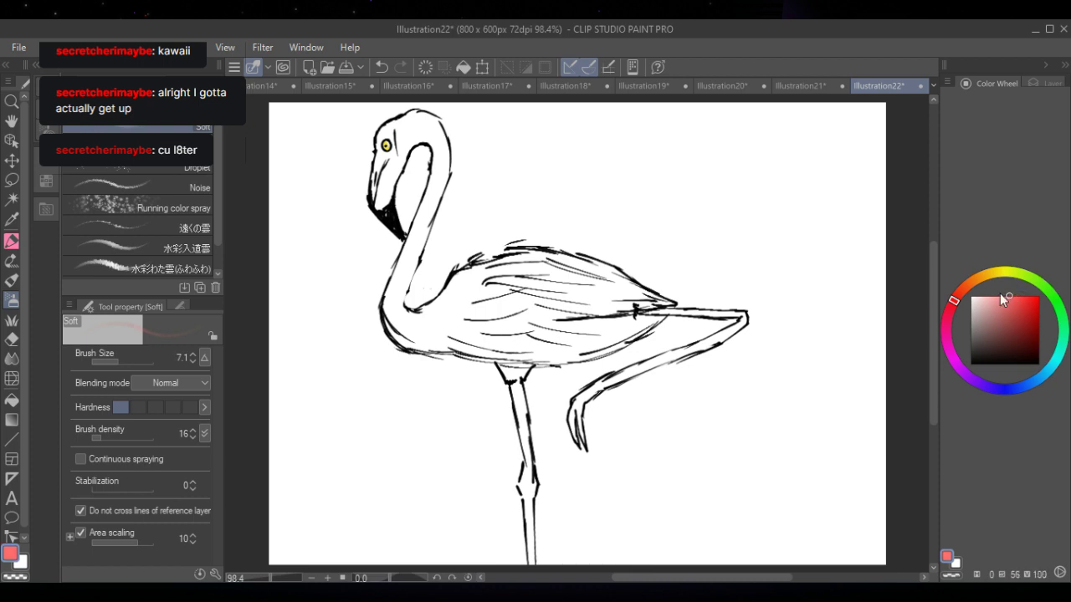
- Undo a test stroke on the body and set the Soft airbrush to size 24.9, density 34 and a higher hardness
{"action": "mouse_move", "coordinate": [499, 302]}
{"action": "left_mouse_down"}
{"action": "mouse_move", "coordinate": [512, 318]}
{"action": "mouse_move", "coordinate": [553, 308]}
{"action": "left_mouse_up"}
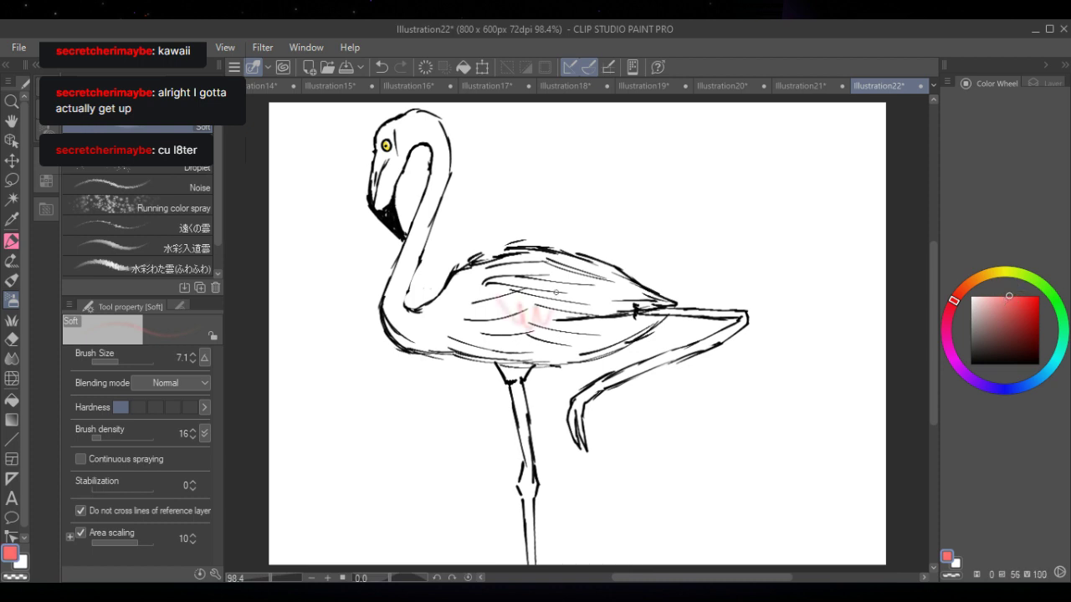
{"action": "left_click", "coordinate": [383, 67]}
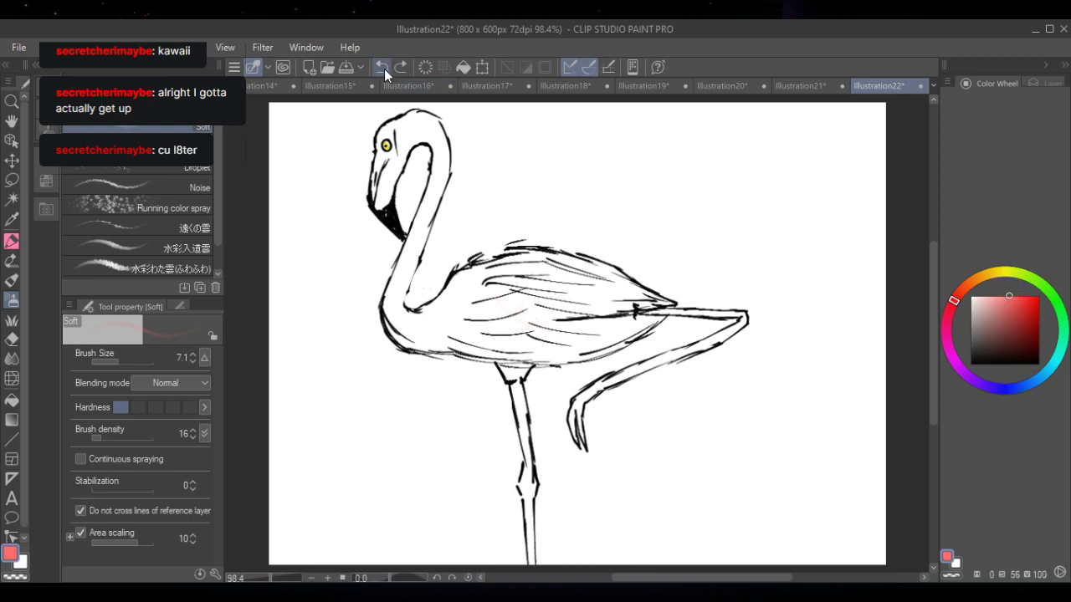
{"action": "left_click", "coordinate": [109, 436]}
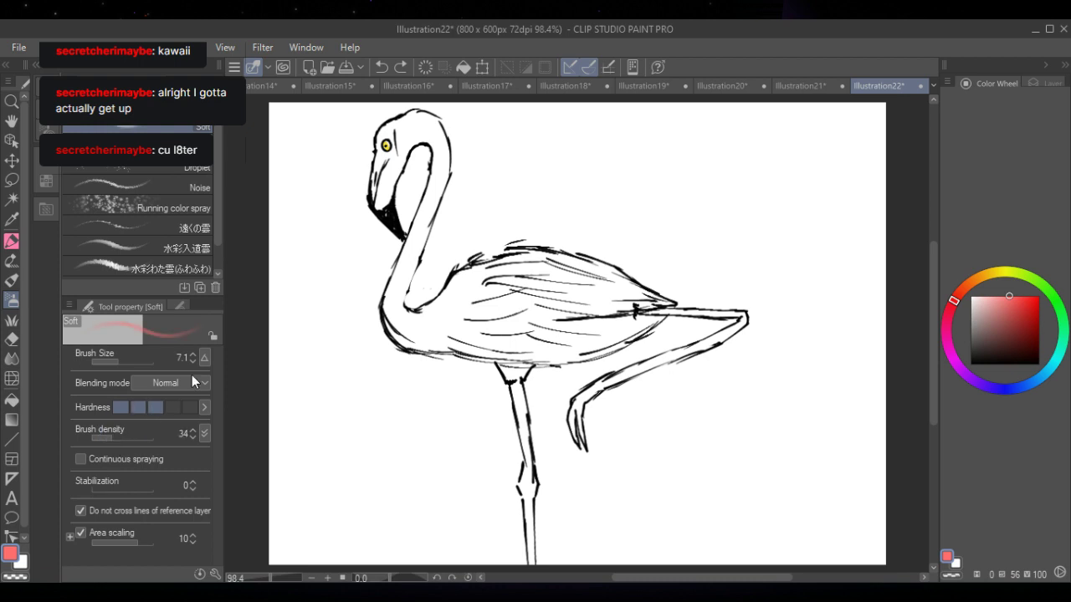
{"action": "left_click", "coordinate": [145, 361]}
{"action": "left_click", "coordinate": [111, 362]}
{"action": "left_click", "coordinate": [118, 361]}
{"action": "left_click_drag", "start_coordinate": [119, 361], "coordinate": [125, 364]}
- Paint the flamingo's body, thigh, neck and head coral red, covering the remaining pale patches up to the tail
{"action": "mouse_move", "coordinate": [540, 297]}
{"action": "left_mouse_down"}
{"action": "mouse_move", "coordinate": [559, 334]}
{"action": "mouse_move", "coordinate": [455, 334]}
{"action": "mouse_move", "coordinate": [461, 348]}
{"action": "mouse_move", "coordinate": [419, 337]}
{"action": "mouse_move", "coordinate": [398, 313]}
{"action": "mouse_move", "coordinate": [416, 328]}
{"action": "mouse_move", "coordinate": [459, 330]}
{"action": "mouse_move", "coordinate": [468, 291]}
{"action": "mouse_move", "coordinate": [492, 278]}
{"action": "mouse_move", "coordinate": [574, 293]}
{"action": "mouse_move", "coordinate": [557, 282]}
{"action": "mouse_move", "coordinate": [588, 271]}
{"action": "mouse_move", "coordinate": [642, 298]}
{"action": "mouse_move", "coordinate": [607, 289]}
{"action": "mouse_move", "coordinate": [627, 319]}
{"action": "mouse_move", "coordinate": [592, 297]}
{"action": "mouse_move", "coordinate": [606, 321]}
{"action": "mouse_move", "coordinate": [644, 321]}
{"action": "mouse_move", "coordinate": [587, 349]}
{"action": "mouse_move", "coordinate": [506, 356]}
{"action": "mouse_move", "coordinate": [519, 372]}
{"action": "mouse_move", "coordinate": [548, 354]}
{"action": "mouse_move", "coordinate": [570, 358]}
{"action": "mouse_move", "coordinate": [575, 342]}
{"action": "mouse_move", "coordinate": [542, 333]}
{"action": "mouse_move", "coordinate": [563, 312]}
{"action": "mouse_move", "coordinate": [588, 322]}
{"action": "mouse_move", "coordinate": [521, 295]}
{"action": "mouse_move", "coordinate": [530, 350]}
{"action": "mouse_move", "coordinate": [440, 336]}
{"action": "left_mouse_up"}
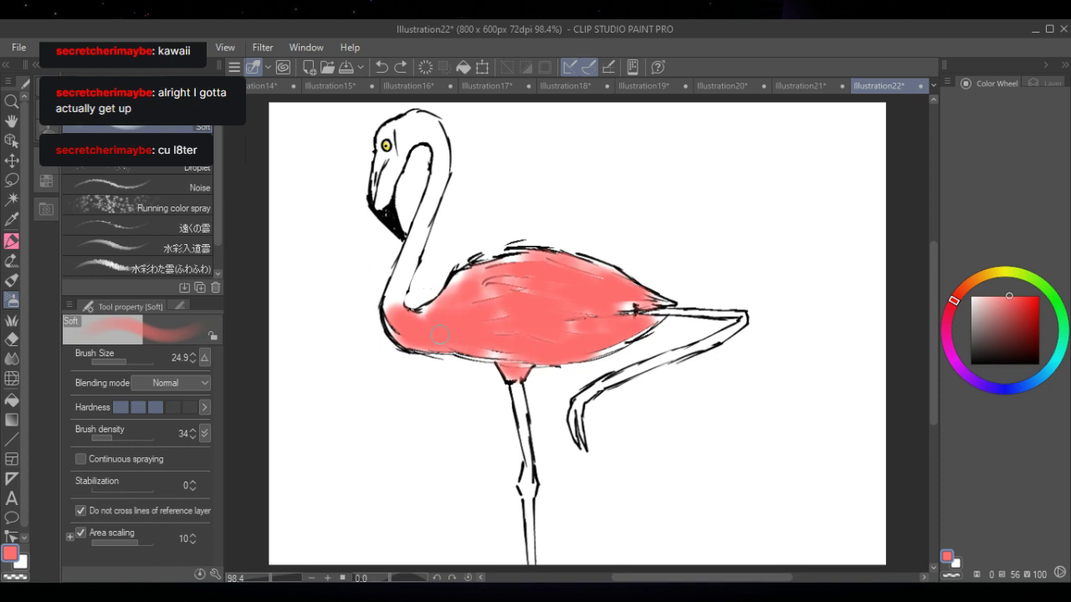
{"action": "mouse_move", "coordinate": [532, 340]}
{"action": "left_mouse_down"}
{"action": "mouse_move", "coordinate": [587, 320]}
{"action": "mouse_move", "coordinate": [597, 293]}
{"action": "left_mouse_up"}
{"action": "mouse_move", "coordinate": [501, 314]}
{"action": "left_mouse_down"}
{"action": "mouse_move", "coordinate": [491, 268]}
{"action": "mouse_move", "coordinate": [419, 328]}
{"action": "mouse_move", "coordinate": [408, 261]}
{"action": "mouse_move", "coordinate": [396, 285]}
{"action": "mouse_move", "coordinate": [439, 176]}
{"action": "mouse_move", "coordinate": [430, 127]}
{"action": "mouse_move", "coordinate": [397, 126]}
{"action": "mouse_move", "coordinate": [416, 124]}
{"action": "mouse_move", "coordinate": [386, 186]}
{"action": "mouse_move", "coordinate": [380, 124]}
{"action": "mouse_move", "coordinate": [394, 132]}
{"action": "mouse_move", "coordinate": [377, 197]}
{"action": "left_mouse_up"}
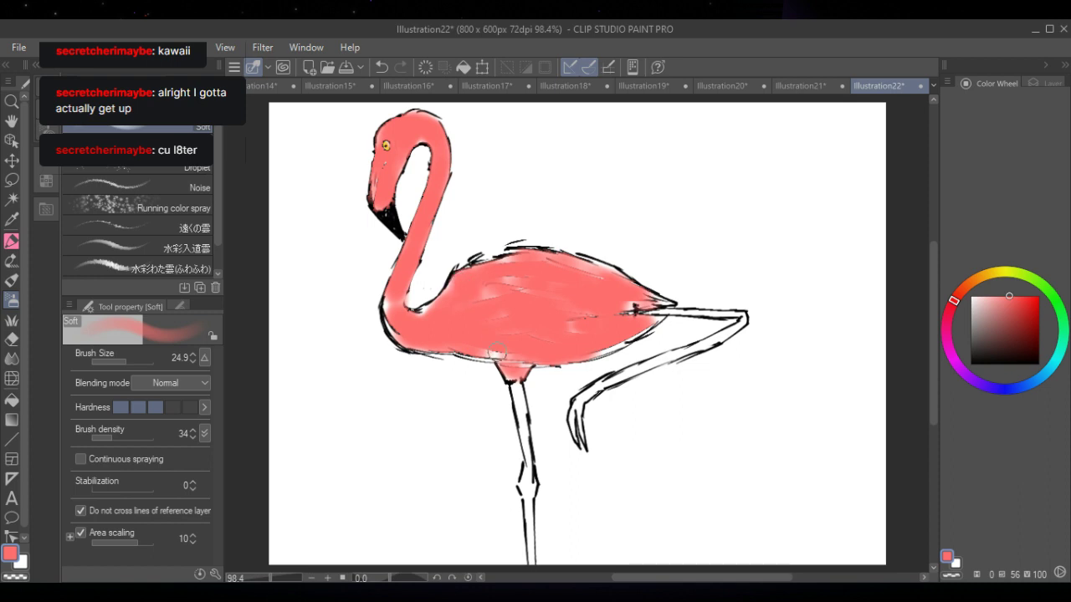
{"action": "mouse_move", "coordinate": [395, 307]}
{"action": "left_mouse_down"}
{"action": "mouse_move", "coordinate": [423, 334]}
{"action": "mouse_move", "coordinate": [436, 309]}
{"action": "left_mouse_up"}
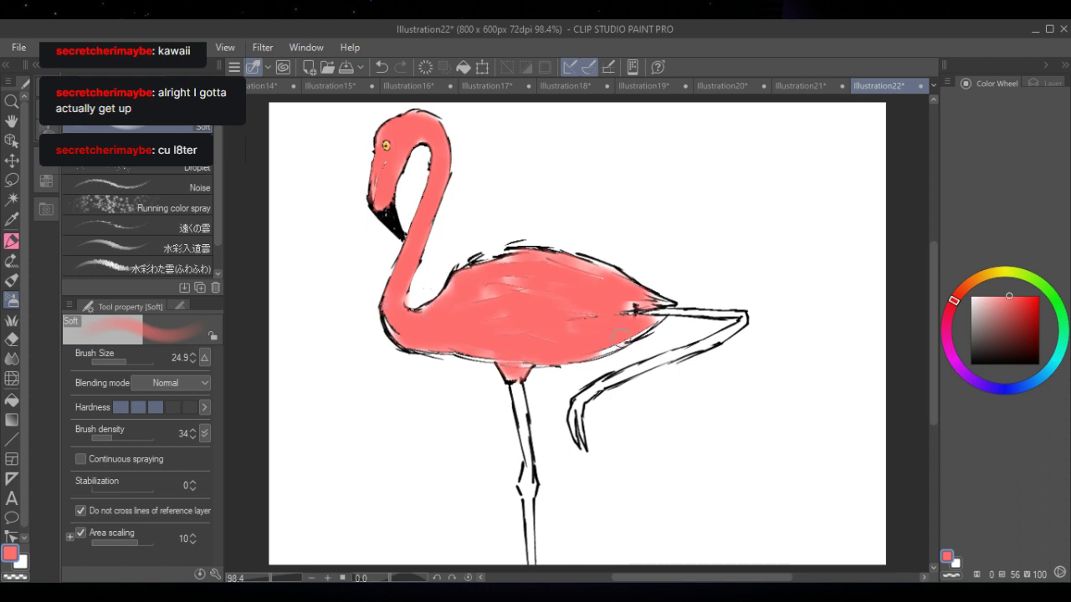
{"action": "mouse_move", "coordinate": [620, 336]}
{"action": "left_mouse_down"}
{"action": "mouse_move", "coordinate": [636, 333]}
{"action": "mouse_move", "coordinate": [644, 301]}
{"action": "left_mouse_up"}
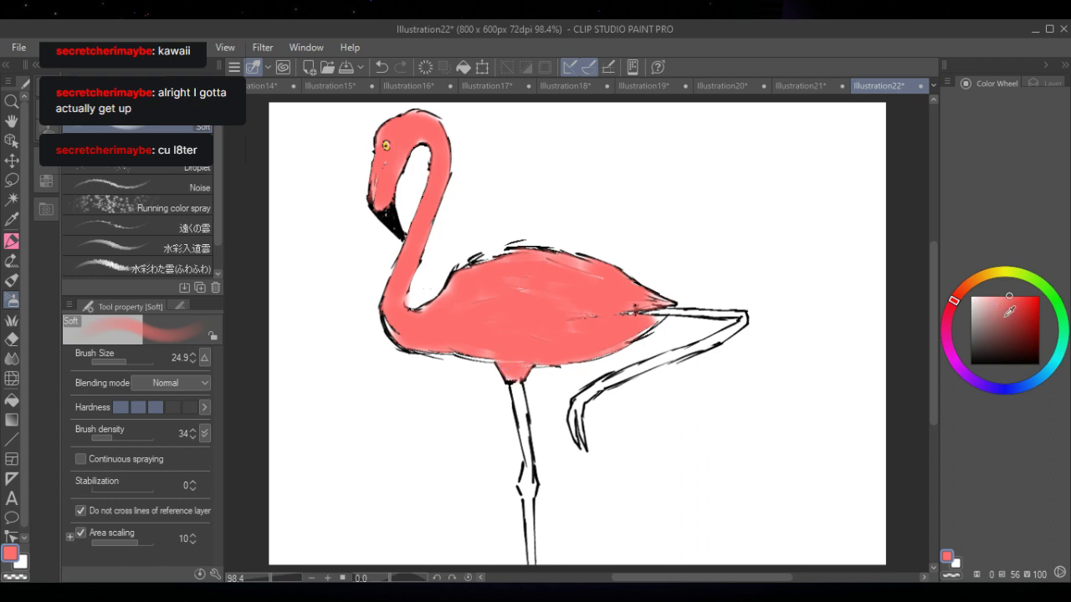
- Paint the standing leg ochre orange from the thigh to the canvas's lower edge
{"action": "left_click", "coordinate": [980, 276]}
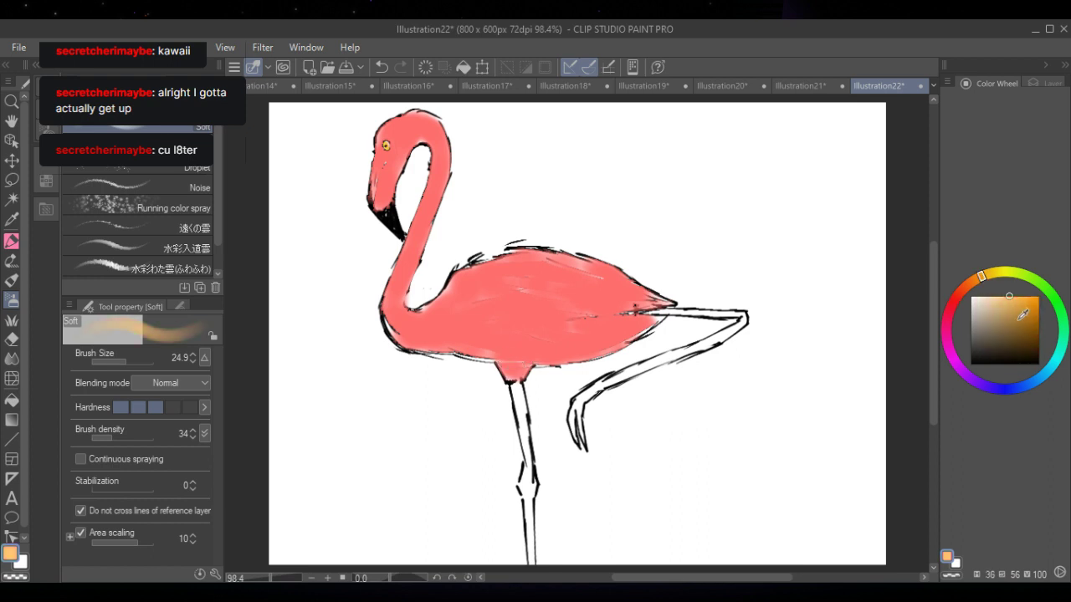
{"action": "left_click", "coordinate": [1019, 309]}
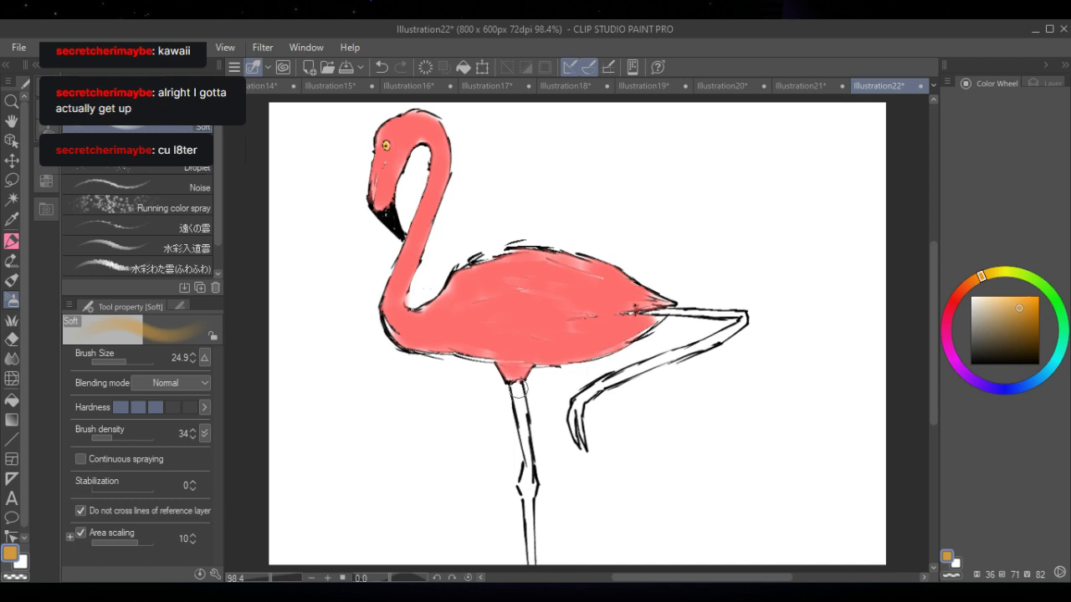
{"action": "left_click_drag", "start_coordinate": [515, 383], "coordinate": [532, 564]}
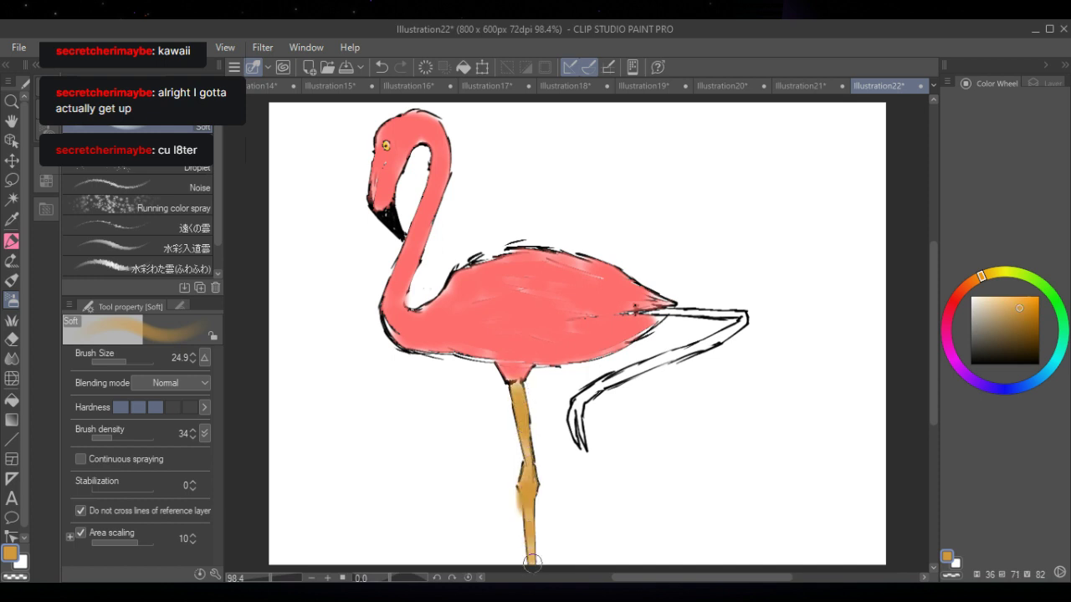
- Paint the raised leg ochre orange and shade both legs with a darker brown at brush size 5.5
{"action": "mouse_move", "coordinate": [657, 312]}
{"action": "left_mouse_down"}
{"action": "mouse_move", "coordinate": [742, 318]}
{"action": "mouse_move", "coordinate": [589, 392]}
{"action": "mouse_move", "coordinate": [573, 432]}
{"action": "mouse_move", "coordinate": [578, 395]}
{"action": "mouse_move", "coordinate": [597, 376]}
{"action": "left_mouse_up"}
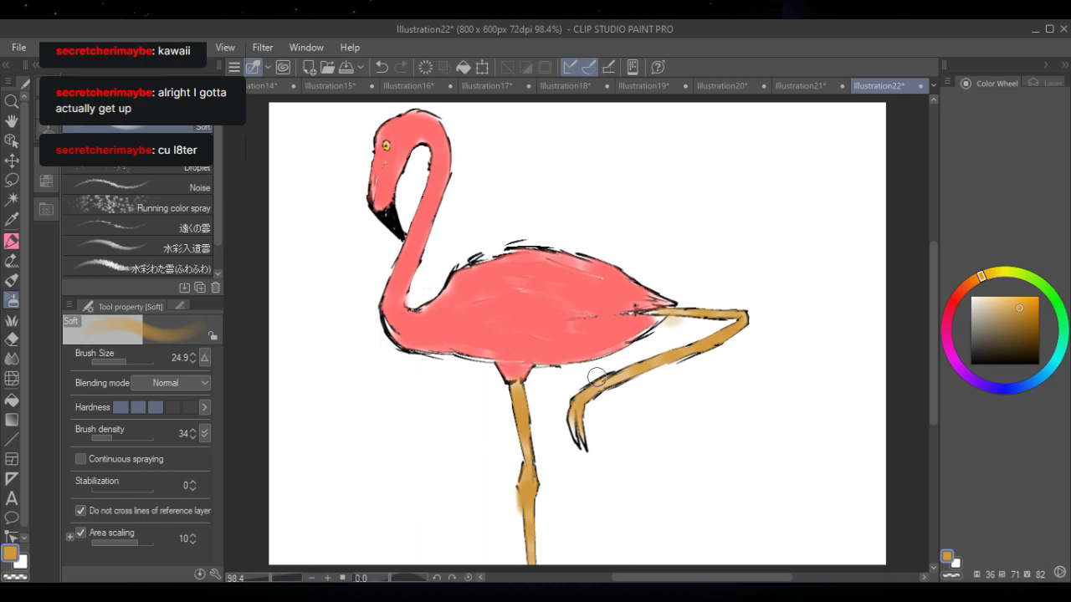
{"action": "left_click", "coordinate": [1021, 324]}
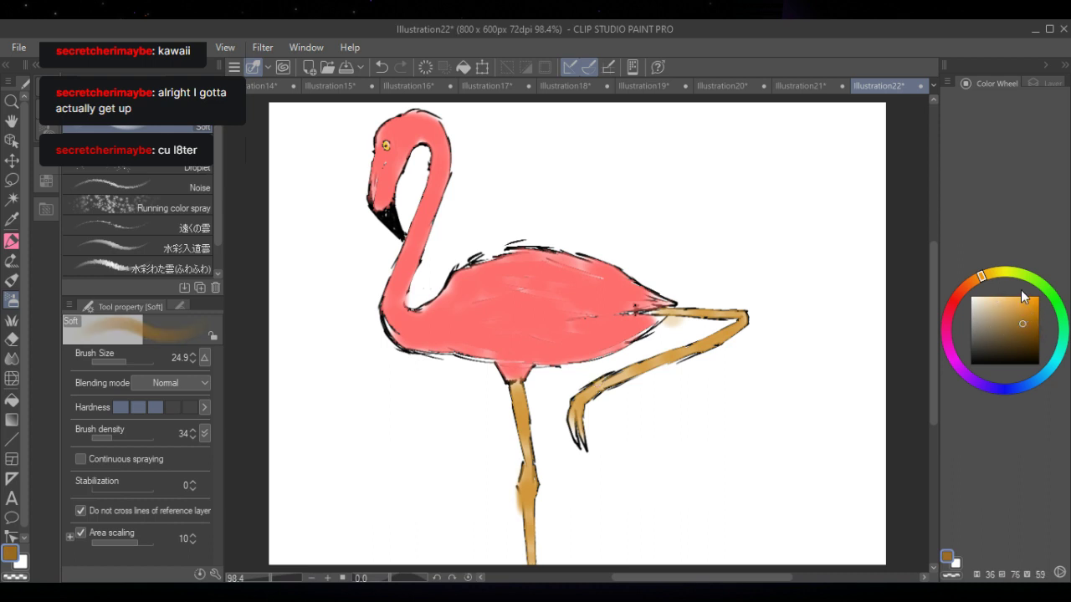
{"action": "left_click", "coordinate": [117, 362]}
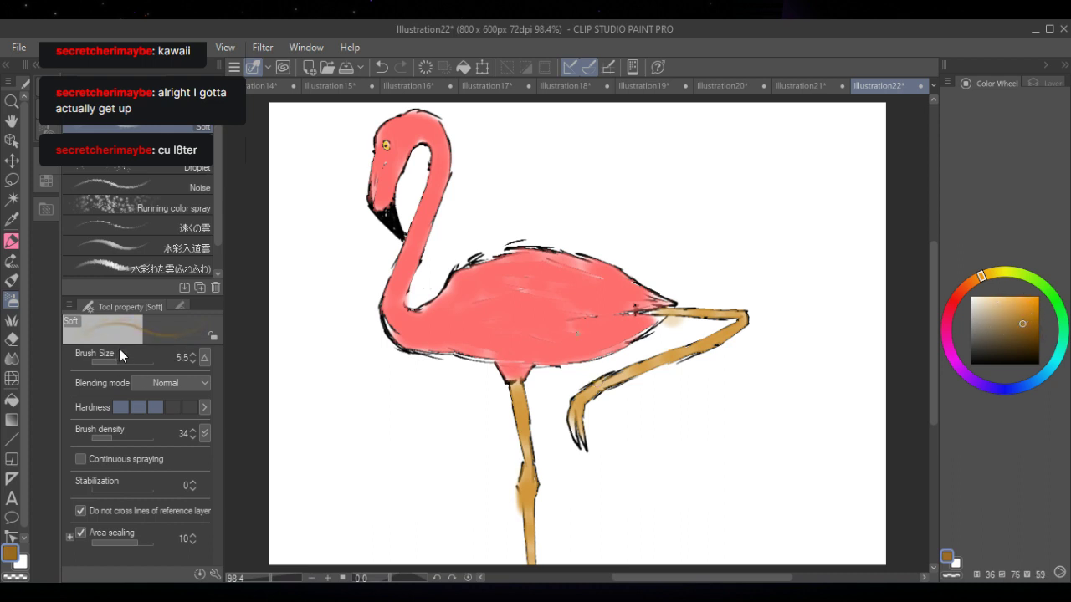
{"action": "left_click_drag", "start_coordinate": [524, 400], "coordinate": [538, 566]}
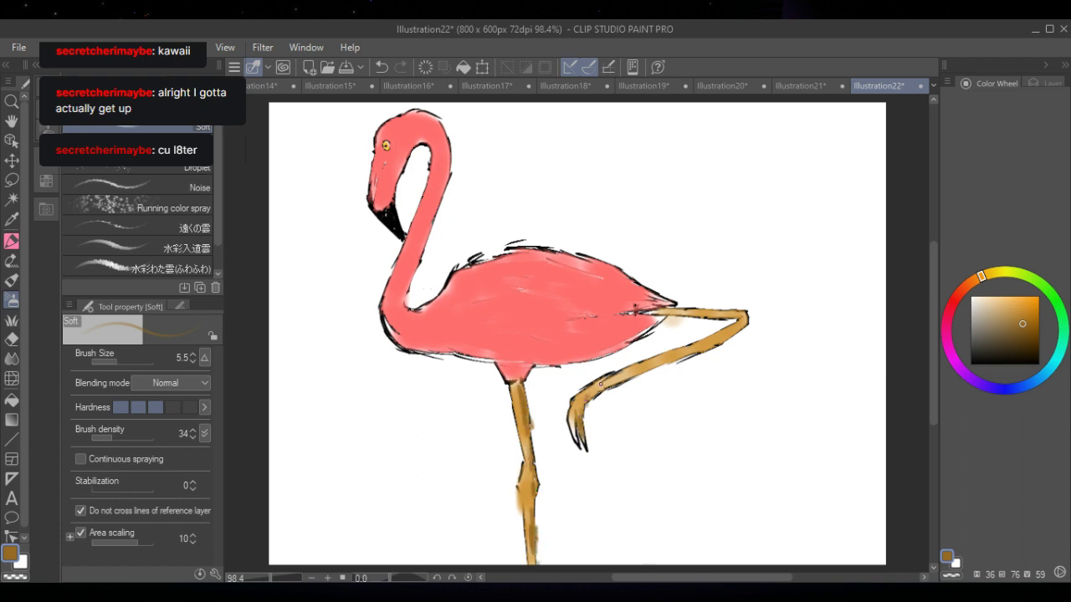
{"action": "left_click_drag", "start_coordinate": [621, 381], "coordinate": [682, 356]}
{"action": "left_click_drag", "start_coordinate": [703, 351], "coordinate": [728, 338]}
- Shade the rear of the body, thigh, neck and back of the head with a darker red, using brush sizes 31.9 and 24.9
{"action": "left_click", "coordinate": [954, 300]}
{"action": "left_click_drag", "start_coordinate": [1013, 336], "coordinate": [1015, 295]}
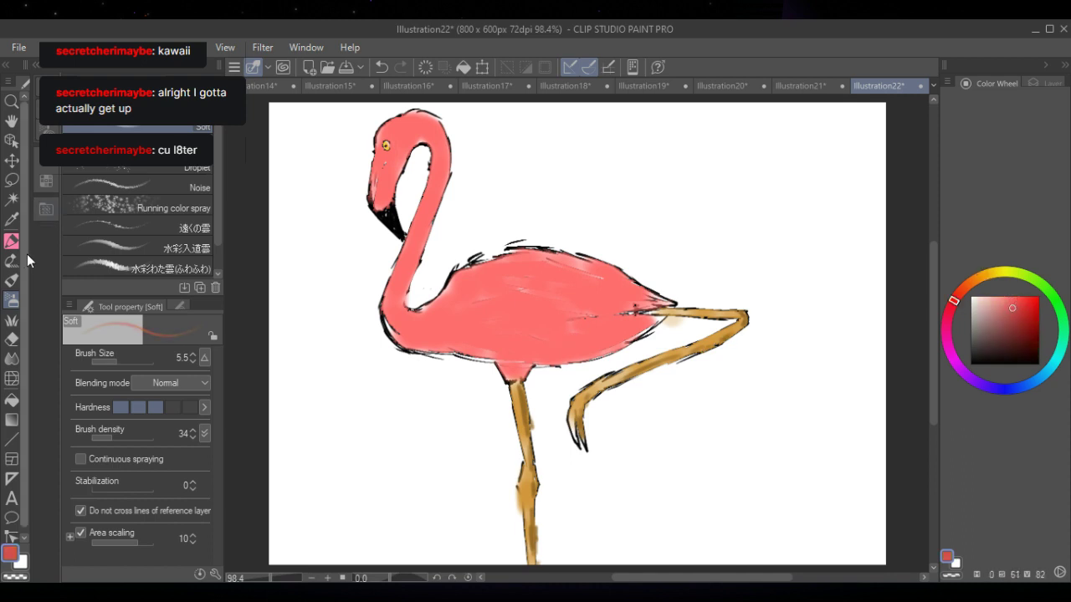
{"action": "left_click_drag", "start_coordinate": [131, 365], "coordinate": [126, 358]}
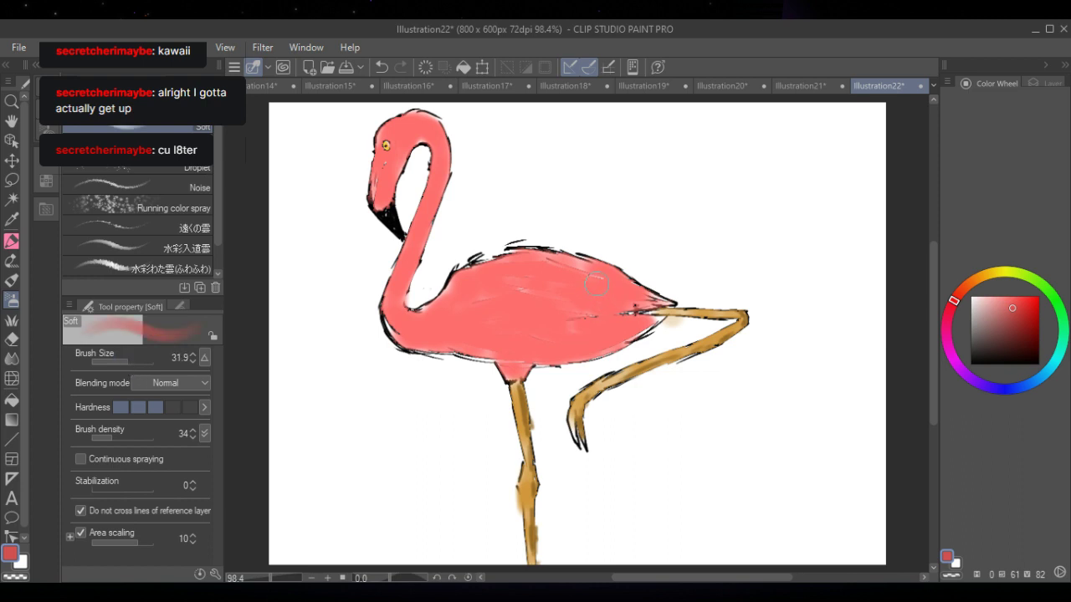
{"action": "mouse_move", "coordinate": [593, 275]}
{"action": "left_mouse_down"}
{"action": "mouse_move", "coordinate": [634, 295]}
{"action": "mouse_move", "coordinate": [622, 295]}
{"action": "mouse_move", "coordinate": [630, 323]}
{"action": "mouse_move", "coordinate": [613, 346]}
{"action": "mouse_move", "coordinate": [574, 352]}
{"action": "mouse_move", "coordinate": [596, 352]}
{"action": "mouse_move", "coordinate": [605, 295]}
{"action": "left_mouse_up"}
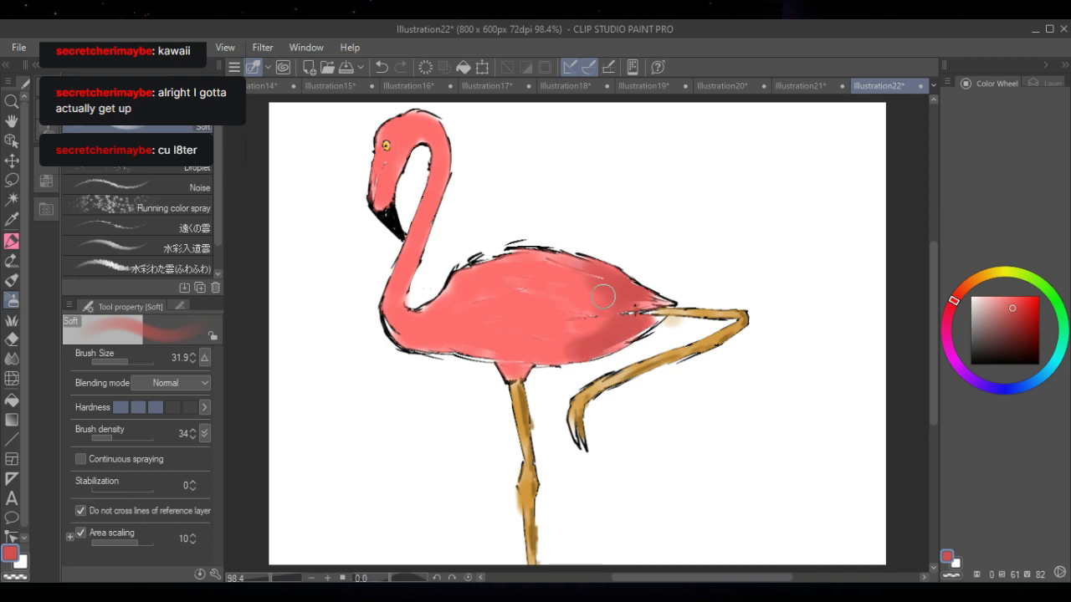
{"action": "left_click_drag", "start_coordinate": [505, 370], "coordinate": [515, 374]}
{"action": "mouse_move", "coordinate": [642, 319]}
{"action": "left_mouse_down"}
{"action": "mouse_move", "coordinate": [579, 266]}
{"action": "mouse_move", "coordinate": [605, 283]}
{"action": "mouse_move", "coordinate": [605, 333]}
{"action": "mouse_move", "coordinate": [585, 353]}
{"action": "mouse_move", "coordinate": [609, 329]}
{"action": "left_mouse_up"}
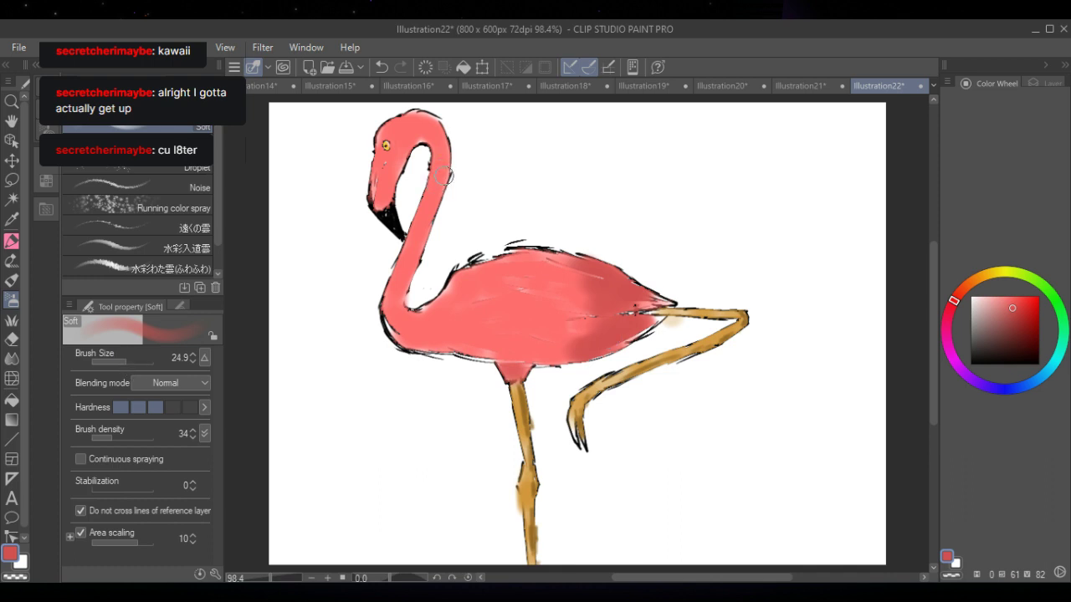
{"action": "left_click_drag", "start_coordinate": [445, 176], "coordinate": [397, 291]}
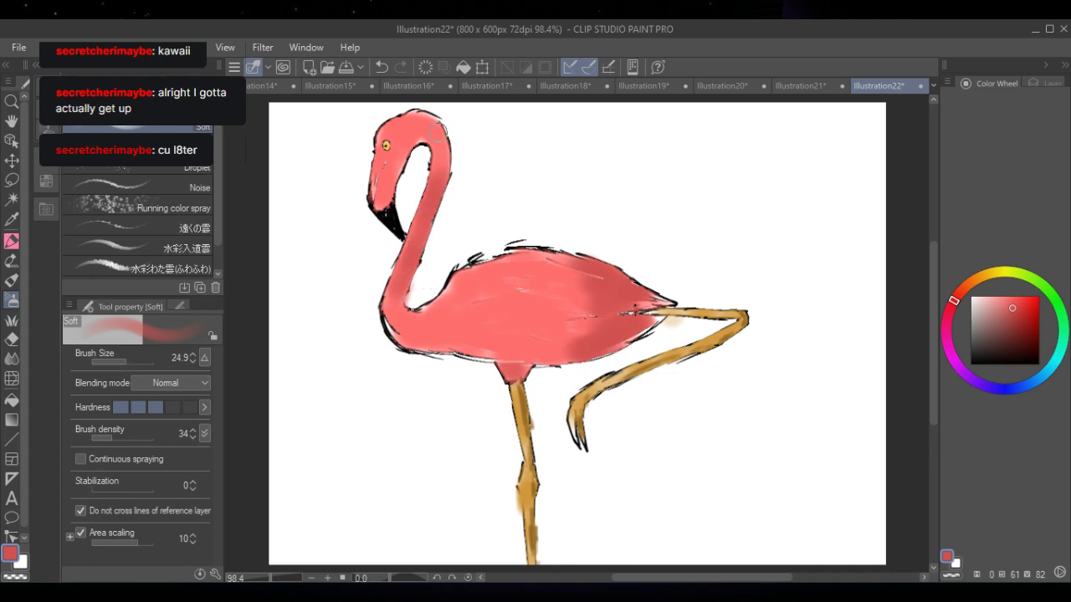
{"action": "mouse_move", "coordinate": [437, 132]}
{"action": "left_mouse_down"}
{"action": "mouse_move", "coordinate": [447, 161]}
{"action": "mouse_move", "coordinate": [417, 114]}
{"action": "mouse_move", "coordinate": [431, 143]}
{"action": "left_mouse_up"}
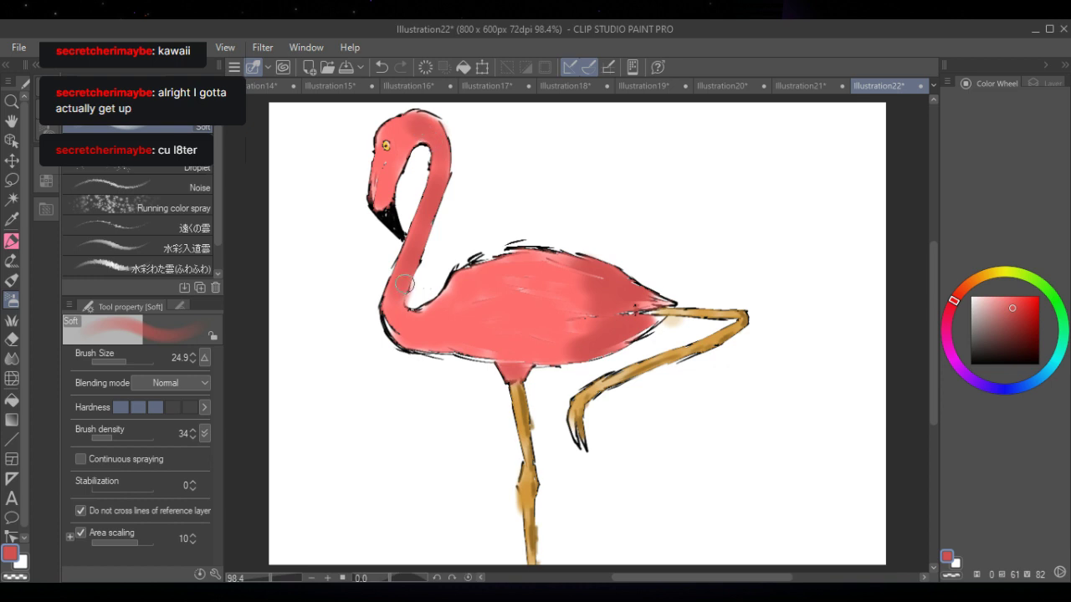
- Move Layer 2 below Layer 1 to check the colors under the line art, and return it to the top
{"action": "left_click", "coordinate": [1044, 84]}
{"action": "left_click_drag", "start_coordinate": [1024, 159], "coordinate": [1018, 194]}
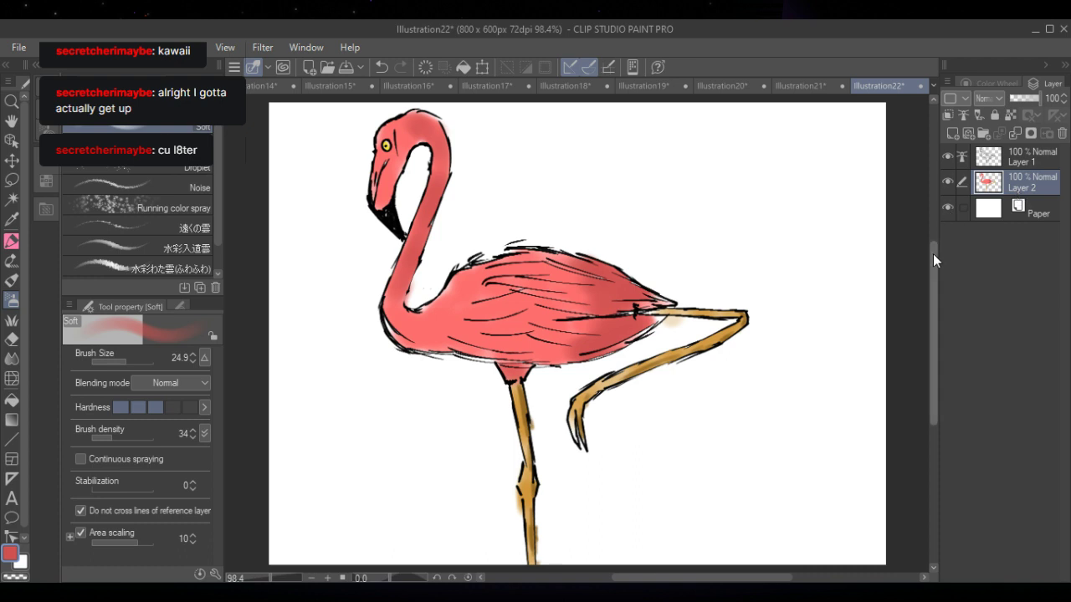
{"action": "left_click_drag", "start_coordinate": [932, 254], "coordinate": [929, 256]}
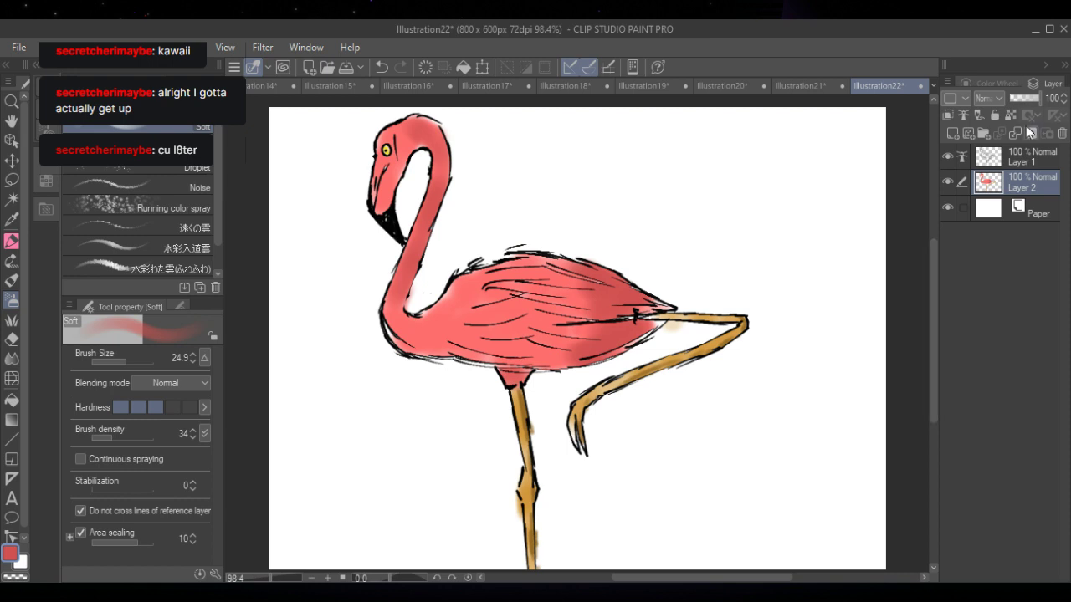
{"action": "left_click_drag", "start_coordinate": [1023, 184], "coordinate": [1014, 158]}
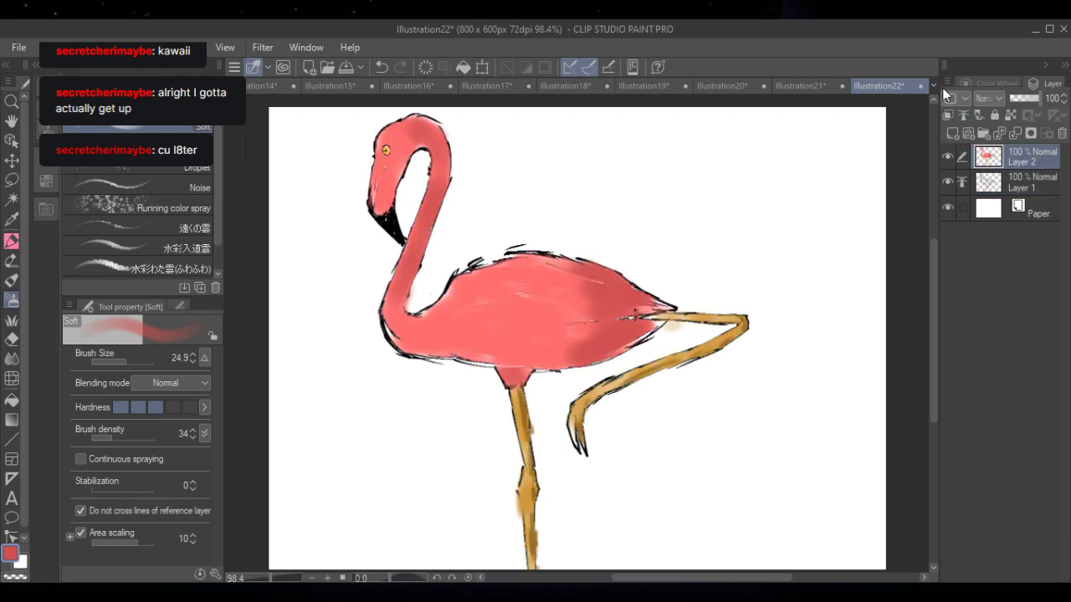
- Sample the body's coral, lighten it to a softer pink and paint highlights across the middle of the body
{"action": "left_click", "coordinate": [516, 323], "text": "alt"}
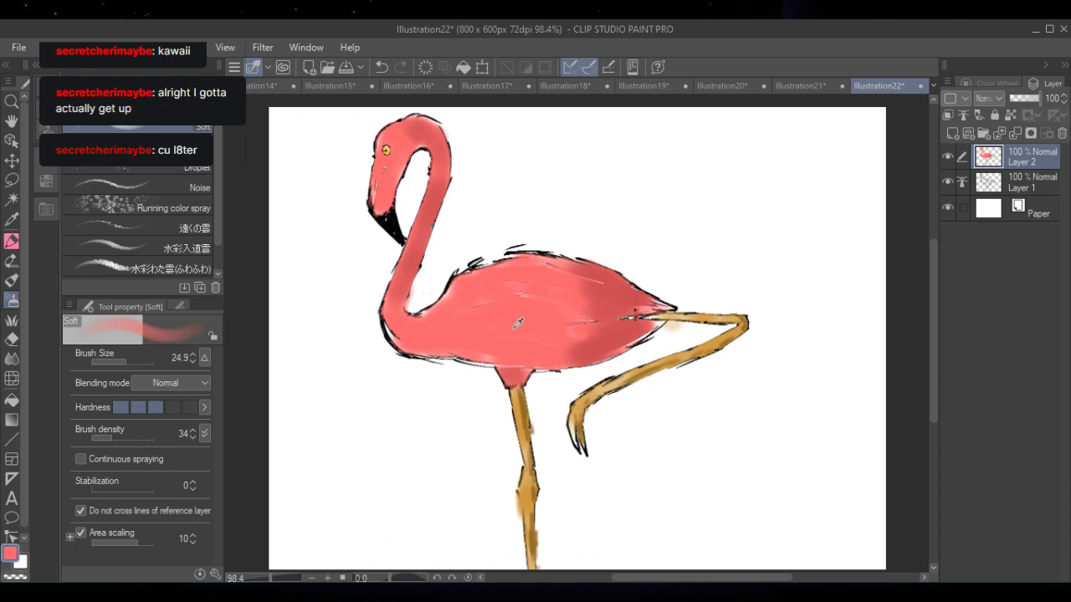
{"action": "left_click", "coordinate": [998, 81]}
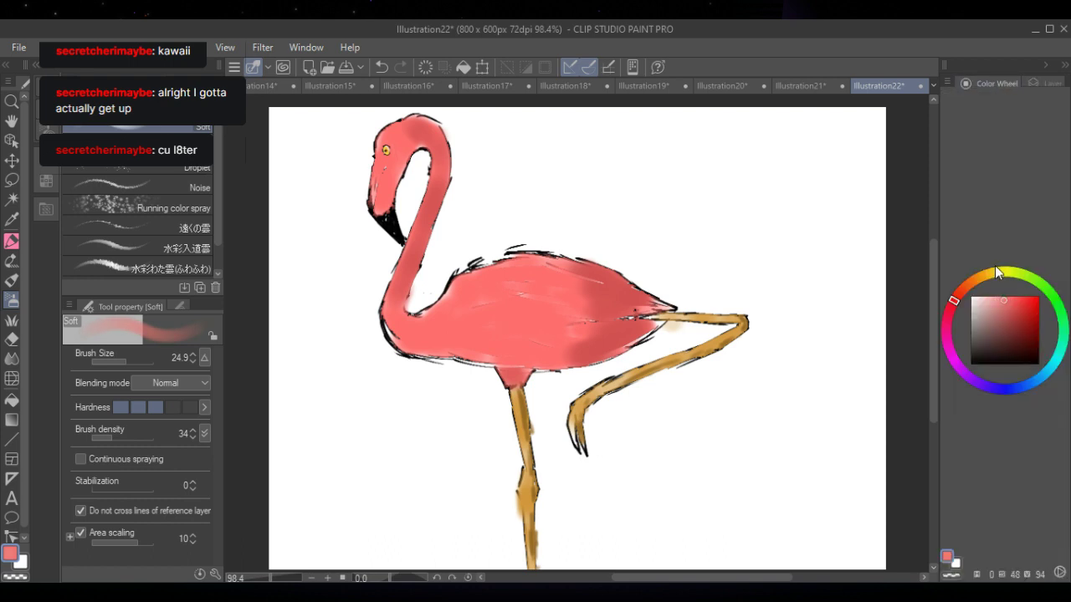
{"action": "left_click", "coordinate": [994, 301]}
{"action": "mouse_move", "coordinate": [519, 274]}
{"action": "left_mouse_down"}
{"action": "mouse_move", "coordinate": [560, 293]}
{"action": "mouse_move", "coordinate": [508, 351]}
{"action": "mouse_move", "coordinate": [542, 357]}
{"action": "mouse_move", "coordinate": [502, 327]}
{"action": "mouse_move", "coordinate": [506, 277]}
{"action": "mouse_move", "coordinate": [485, 290]}
{"action": "mouse_move", "coordinate": [514, 333]}
{"action": "left_mouse_up"}
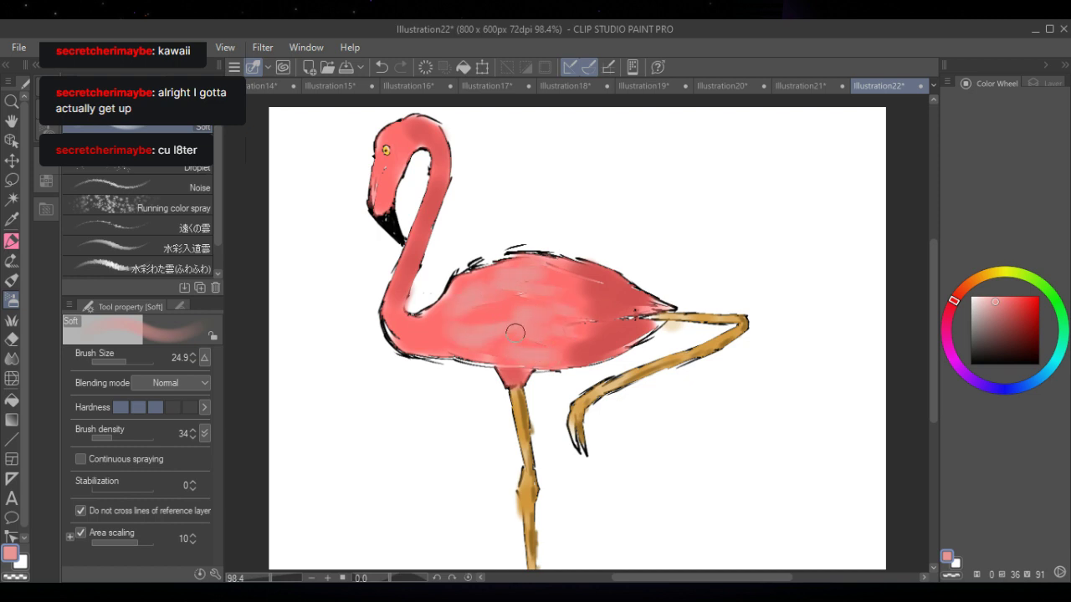
- Lighten the face beside the beak and paint the upper beak a very pale pink
{"action": "mouse_move", "coordinate": [370, 185]}
{"action": "left_mouse_down"}
{"action": "mouse_move", "coordinate": [378, 206]}
{"action": "mouse_move", "coordinate": [380, 191]}
{"action": "left_mouse_up"}
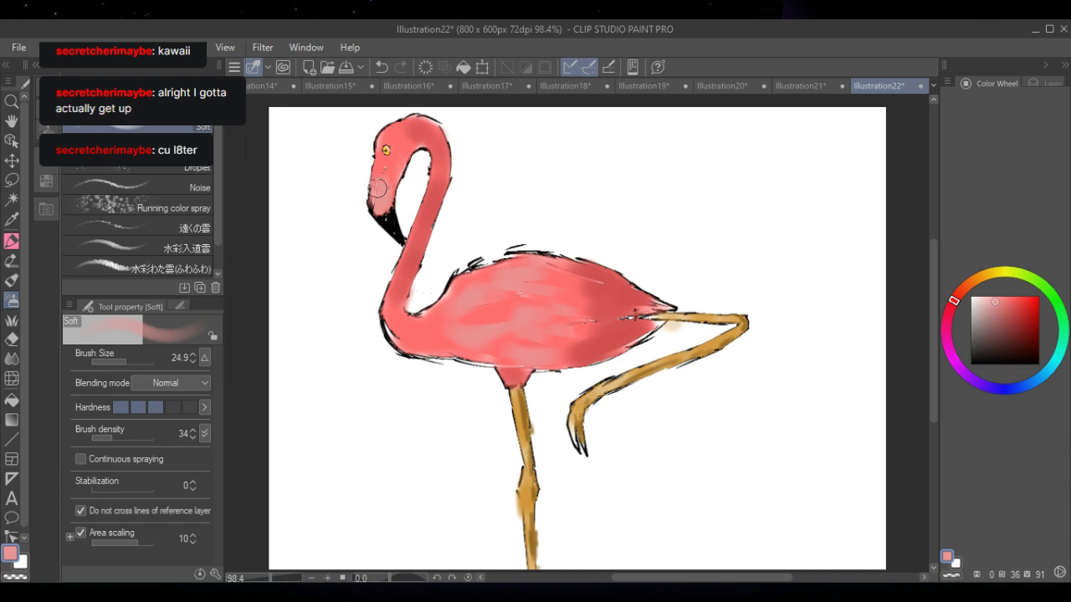
{"action": "left_click", "coordinate": [984, 296]}
{"action": "mouse_move", "coordinate": [377, 199]}
{"action": "left_mouse_down"}
{"action": "mouse_move", "coordinate": [380, 179]}
{"action": "mouse_move", "coordinate": [385, 190]}
{"action": "mouse_move", "coordinate": [375, 177]}
{"action": "mouse_move", "coordinate": [376, 204]}
{"action": "mouse_move", "coordinate": [392, 176]}
{"action": "left_mouse_up"}
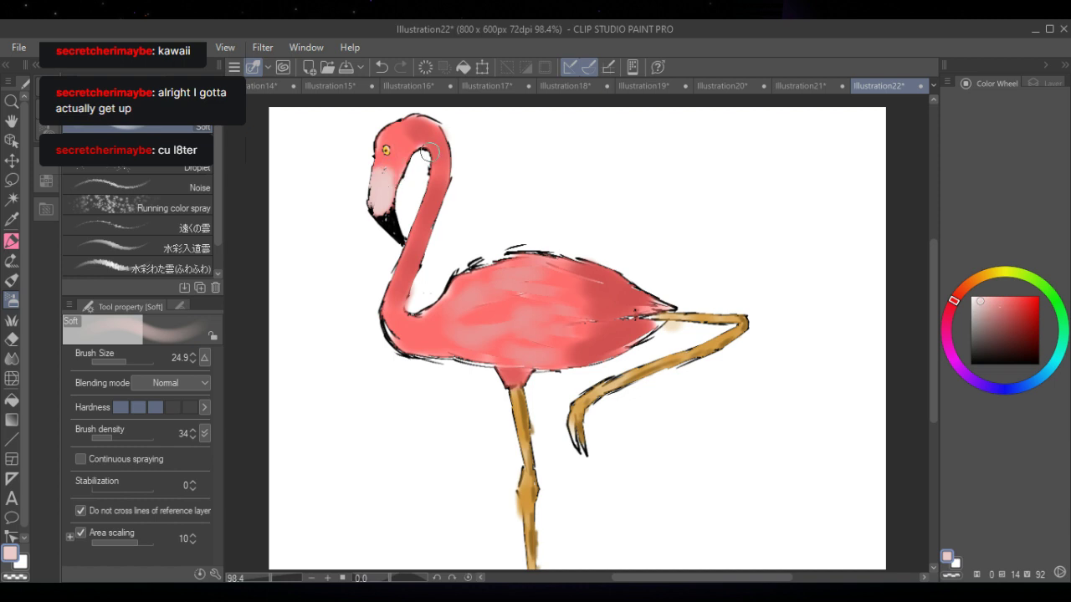
- Sample the light pink from the body to paint highlights along the neck and front of the body, and sample the neck's darker red
{"action": "left_click", "coordinate": [506, 278], "text": "alt"}
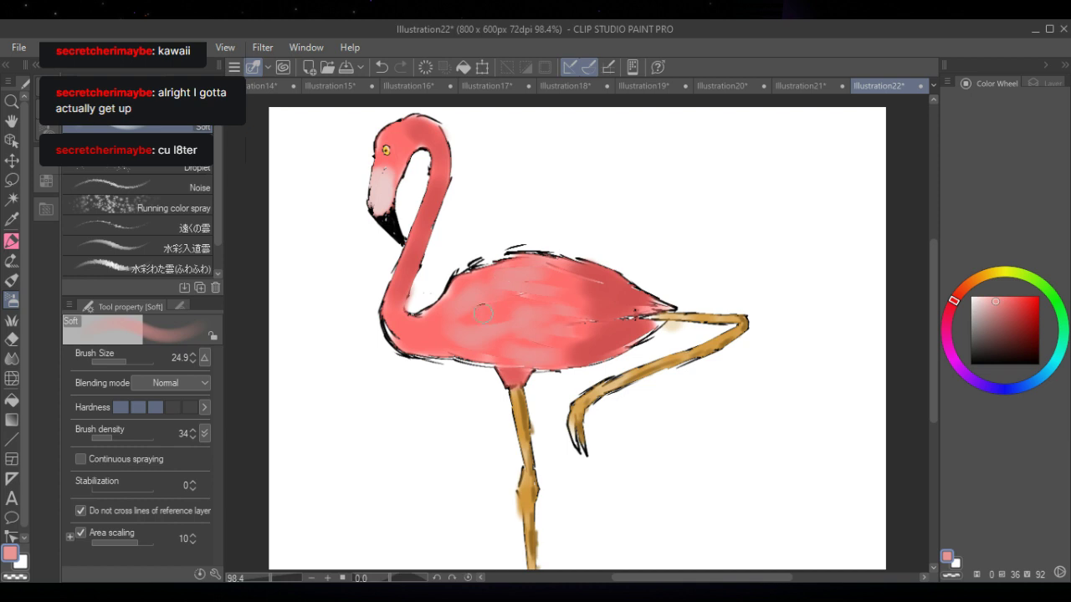
{"action": "mouse_move", "coordinate": [410, 297]}
{"action": "left_mouse_down"}
{"action": "mouse_move", "coordinate": [382, 317]}
{"action": "mouse_move", "coordinate": [426, 197]}
{"action": "mouse_move", "coordinate": [403, 262]}
{"action": "mouse_move", "coordinate": [435, 122]}
{"action": "mouse_move", "coordinate": [420, 122]}
{"action": "mouse_move", "coordinate": [450, 125]}
{"action": "left_mouse_up"}
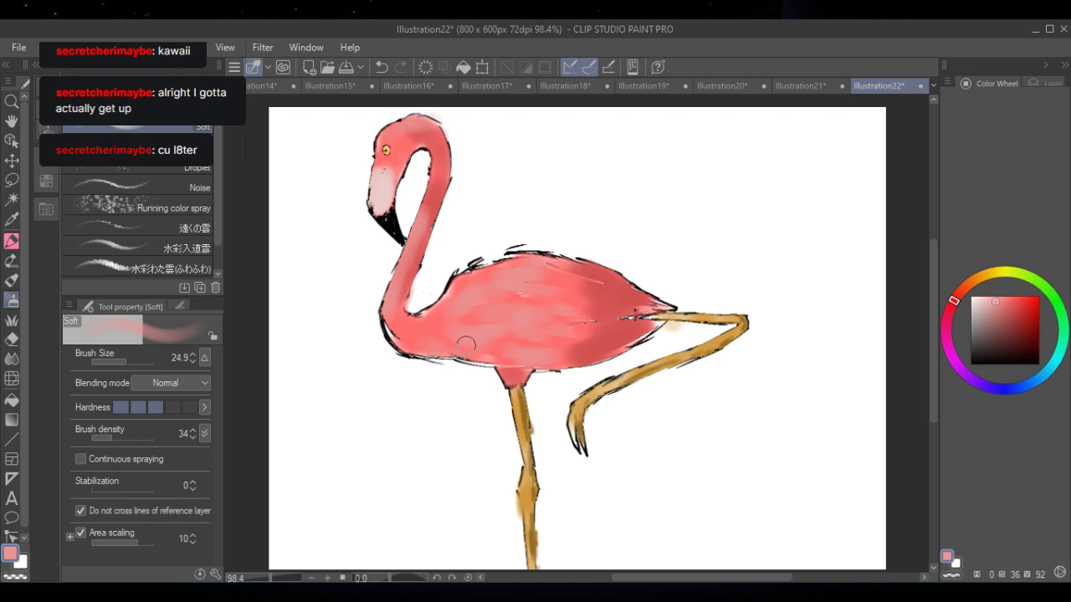
{"action": "left_click", "coordinate": [437, 191], "text": "alt"}
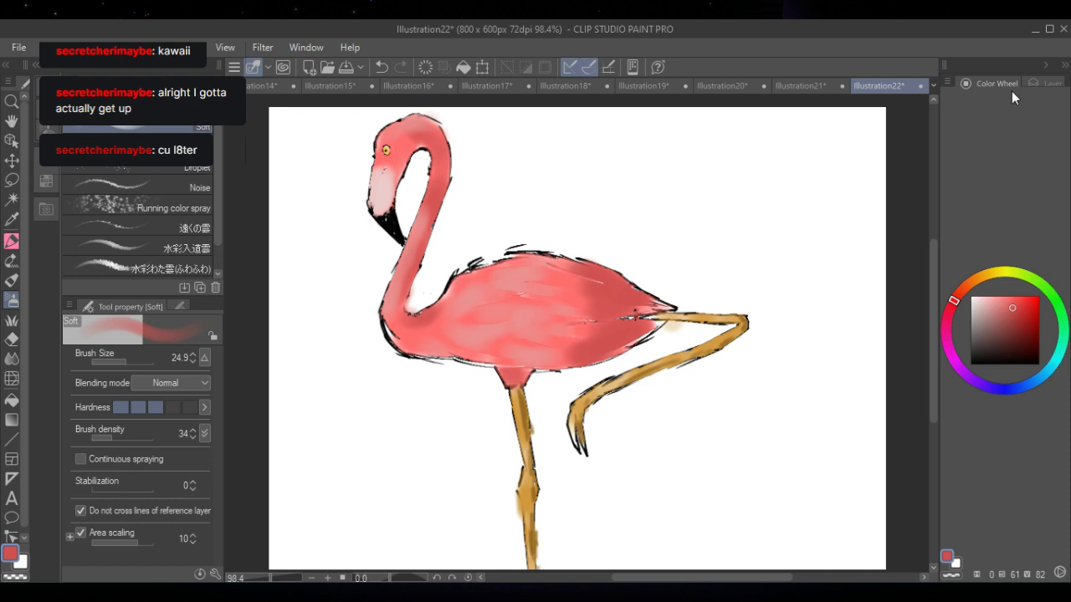
- Move Layer 2 with the colors below the line art on Layer 1
{"action": "left_click", "coordinate": [1047, 84]}
{"action": "left_click", "coordinate": [1018, 184]}
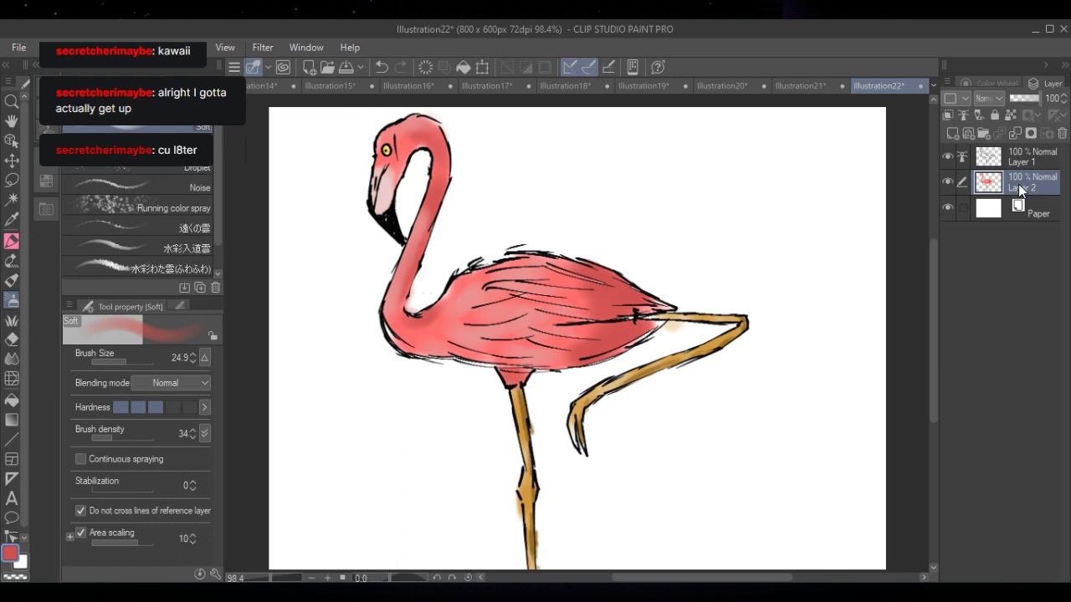
{"action": "left_click", "coordinate": [993, 84]}
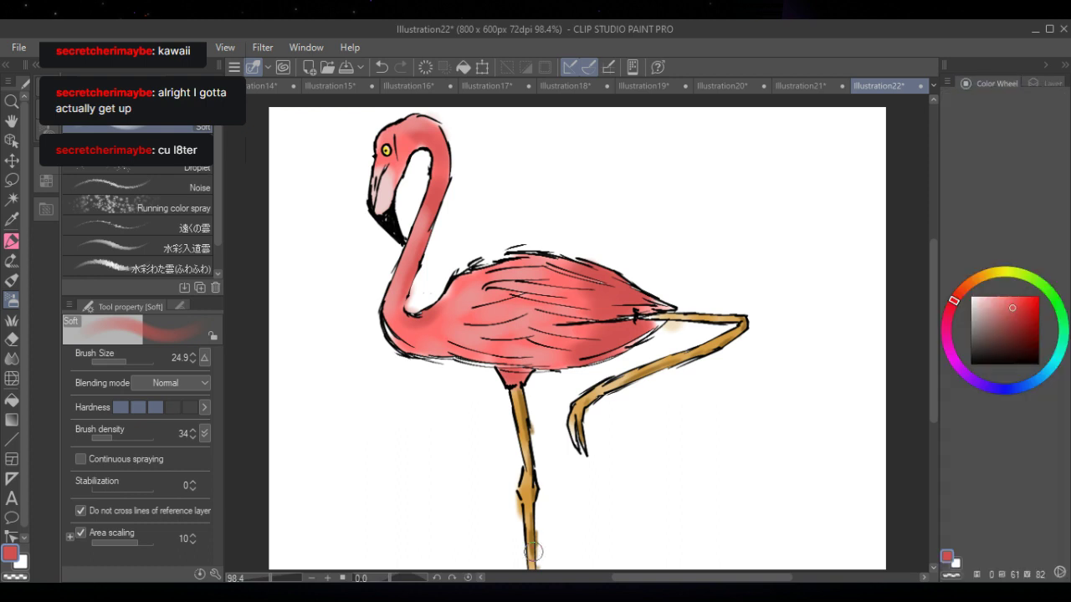
- Add a new layer at the top of the layer stack and stop using Layer 1 as the reference layer
{"action": "left_click", "coordinate": [1050, 84]}
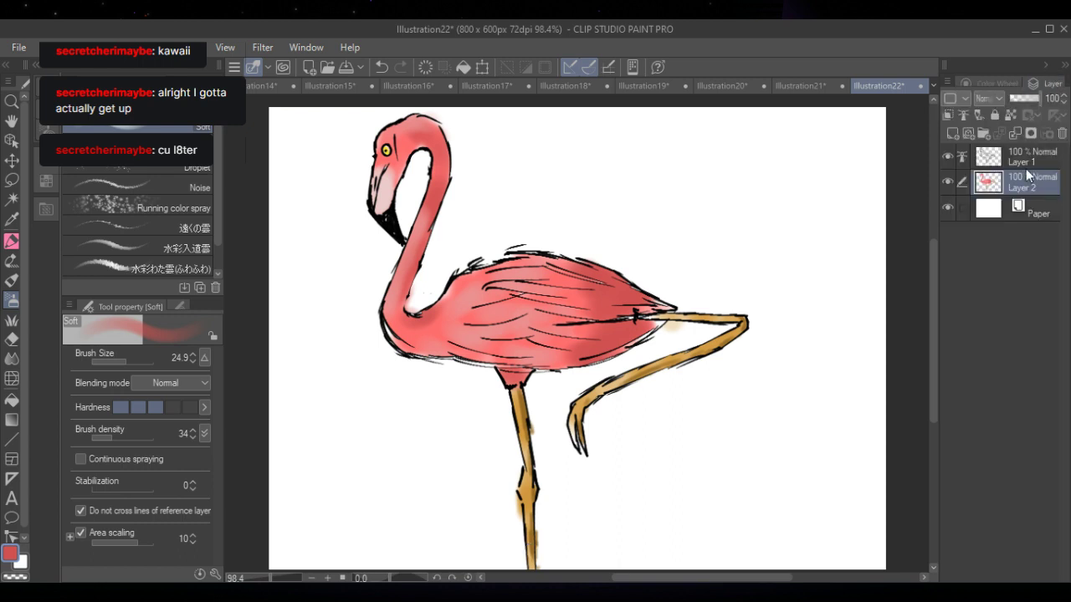
{"action": "left_click", "coordinate": [954, 133]}
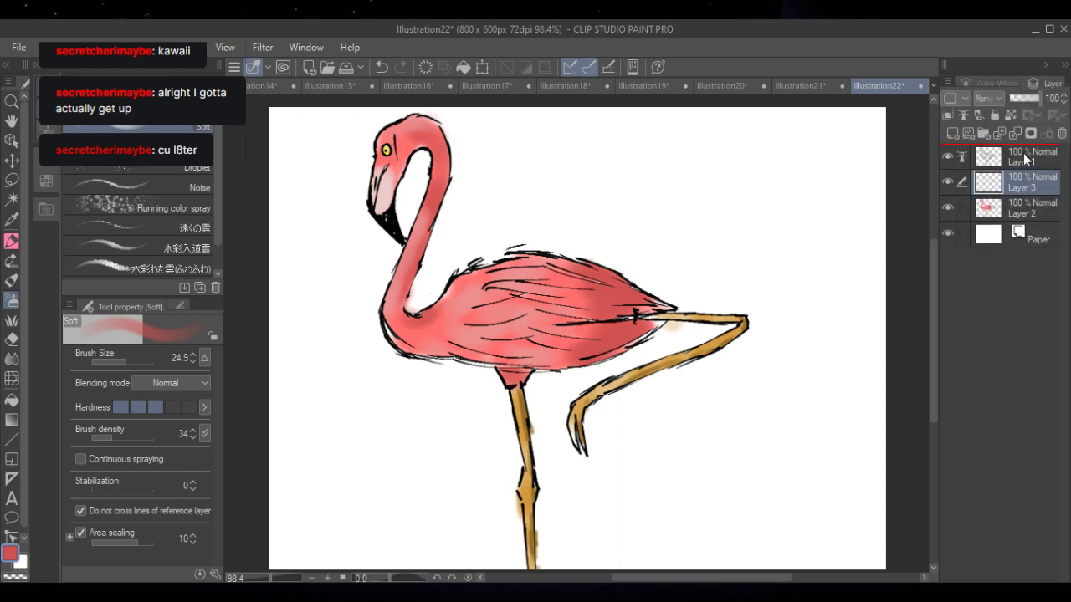
{"action": "left_click_drag", "start_coordinate": [1023, 154], "coordinate": [1021, 152]}
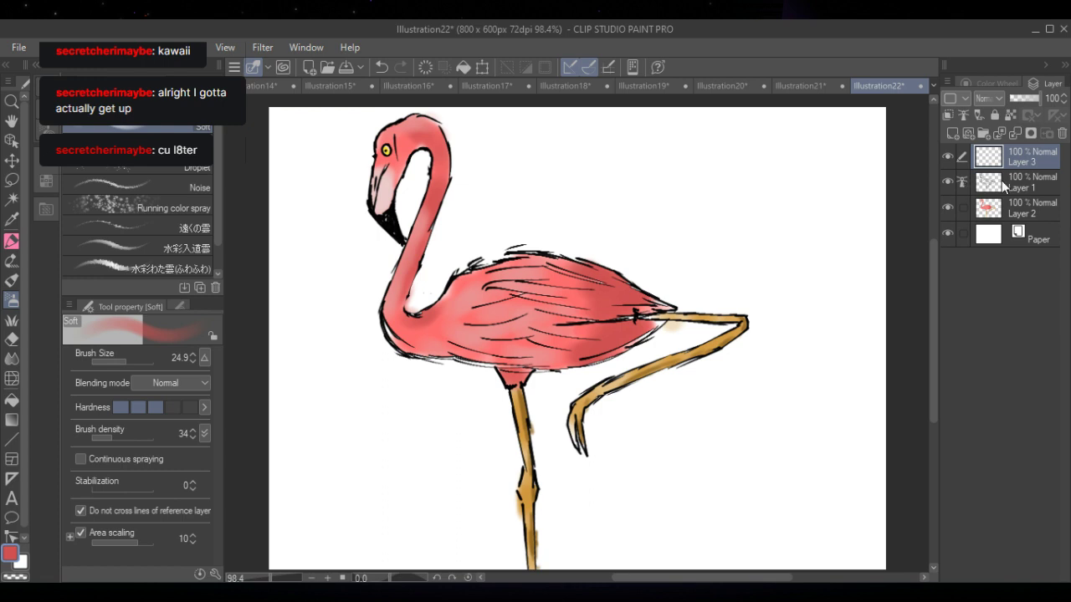
{"action": "left_click", "coordinate": [1001, 179]}
{"action": "left_click", "coordinate": [1028, 159]}
- Choose the Spray airbrush with a blue hue and undo a test spray across the lower canvas
{"action": "left_click", "coordinate": [134, 107]}
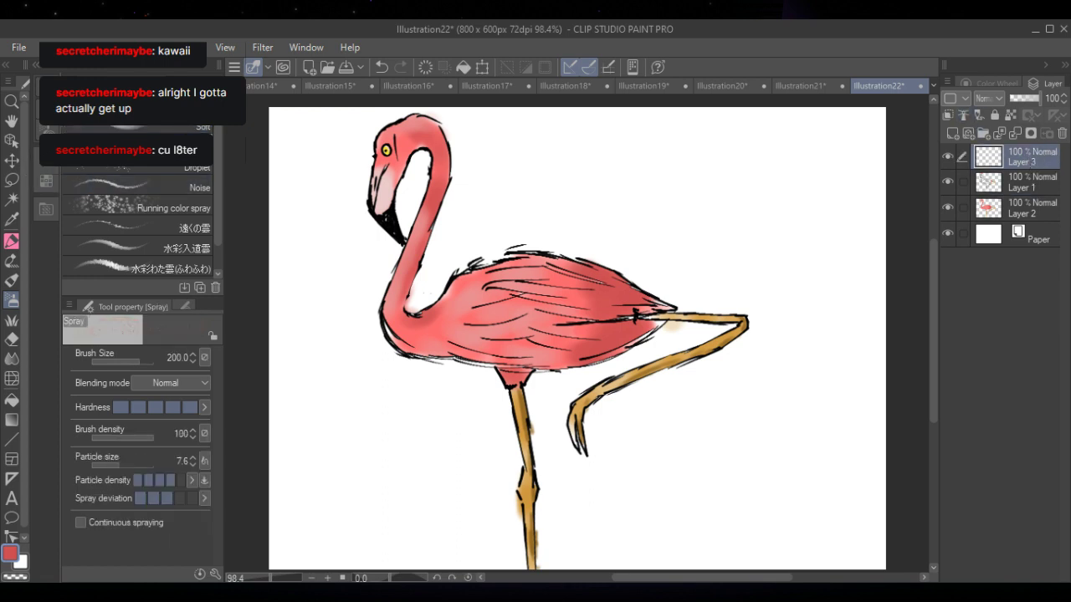
{"action": "left_click", "coordinate": [996, 83]}
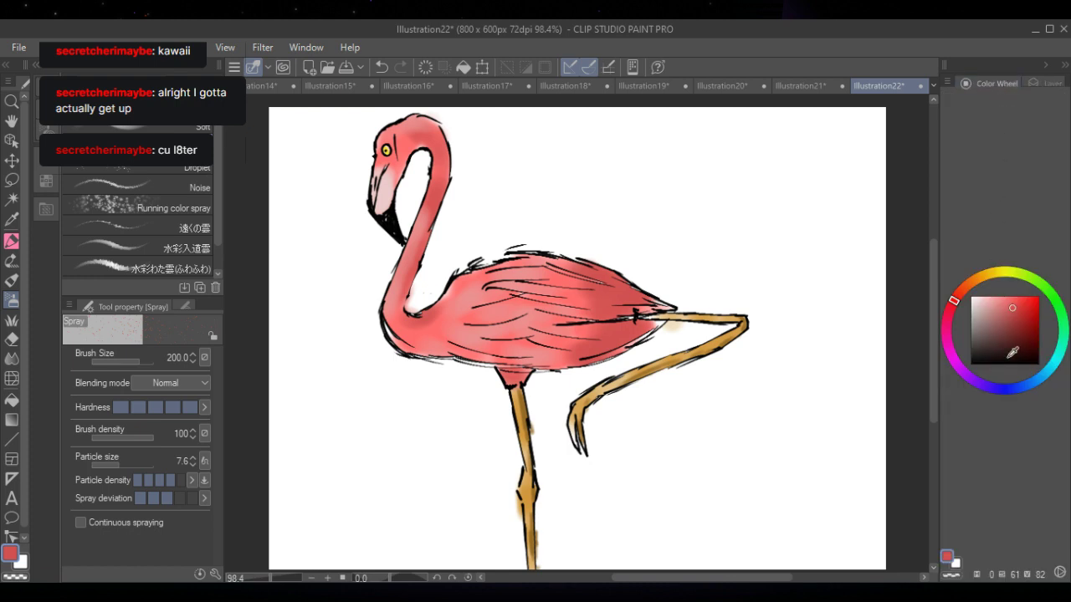
{"action": "left_click", "coordinate": [1003, 385]}
{"action": "mouse_move", "coordinate": [346, 504]}
{"action": "left_mouse_down"}
{"action": "mouse_move", "coordinate": [820, 510]}
{"action": "mouse_move", "coordinate": [469, 518]}
{"action": "mouse_move", "coordinate": [837, 501]}
{"action": "left_mouse_up"}
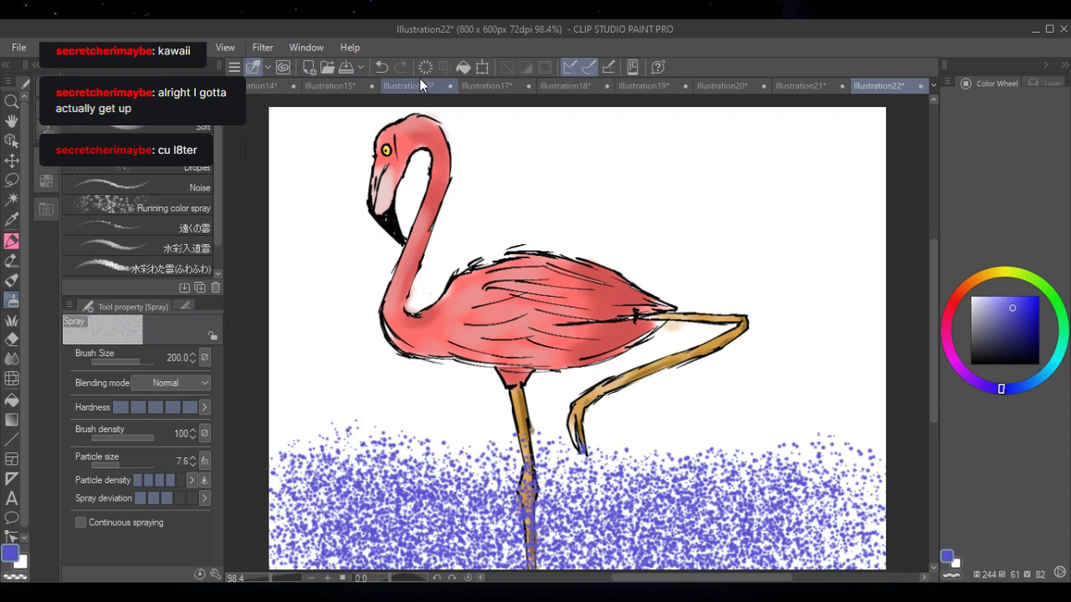
{"action": "left_click", "coordinate": [382, 68]}
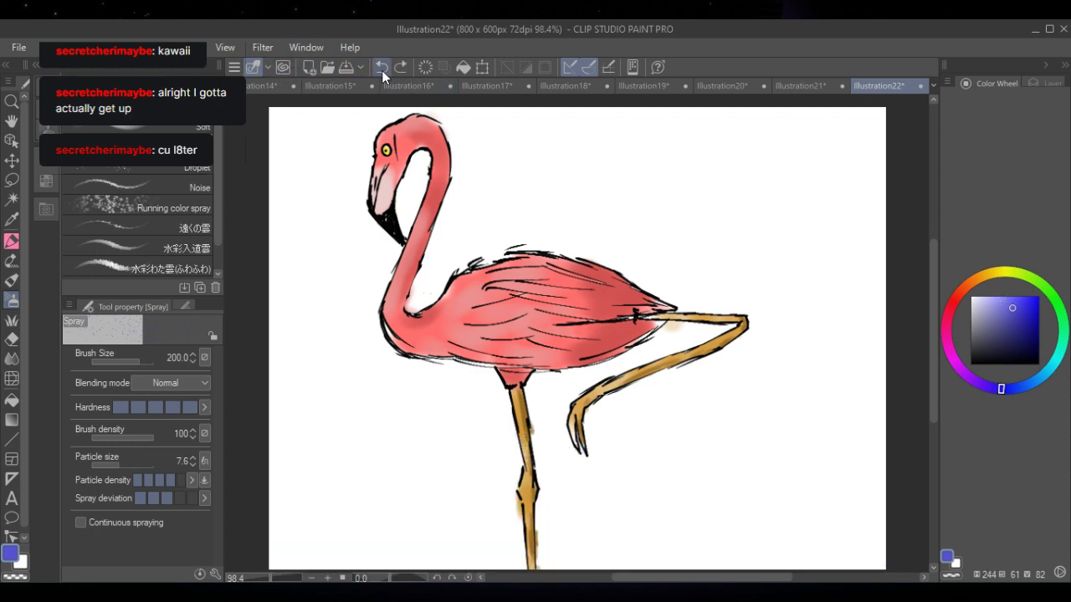
- Spray a more vivid blue densely across the lower part of the canvas over the legs
{"action": "left_click", "coordinate": [1022, 296]}
{"action": "mouse_move", "coordinate": [327, 526]}
{"action": "left_mouse_down"}
{"action": "mouse_move", "coordinate": [572, 538]}
{"action": "mouse_move", "coordinate": [825, 513]}
{"action": "mouse_move", "coordinate": [624, 534]}
{"action": "mouse_move", "coordinate": [301, 535]}
{"action": "mouse_move", "coordinate": [785, 519]}
{"action": "mouse_move", "coordinate": [587, 531]}
{"action": "mouse_move", "coordinate": [336, 518]}
{"action": "mouse_move", "coordinate": [649, 547]}
{"action": "mouse_move", "coordinate": [804, 526]}
{"action": "mouse_move", "coordinate": [335, 510]}
{"action": "mouse_move", "coordinate": [773, 535]}
{"action": "mouse_move", "coordinate": [301, 512]}
{"action": "mouse_move", "coordinate": [803, 546]}
{"action": "mouse_move", "coordinate": [292, 532]}
{"action": "mouse_move", "coordinate": [477, 552]}
{"action": "left_mouse_up"}
{"action": "mouse_move", "coordinate": [862, 527]}
{"action": "left_mouse_down"}
{"action": "mouse_move", "coordinate": [764, 477]}
{"action": "mouse_move", "coordinate": [442, 454]}
{"action": "mouse_move", "coordinate": [812, 387]}
{"action": "left_mouse_up"}
- Spray a lighter blue across the middle of the canvas over the legs and body
{"action": "left_click", "coordinate": [1019, 310]}
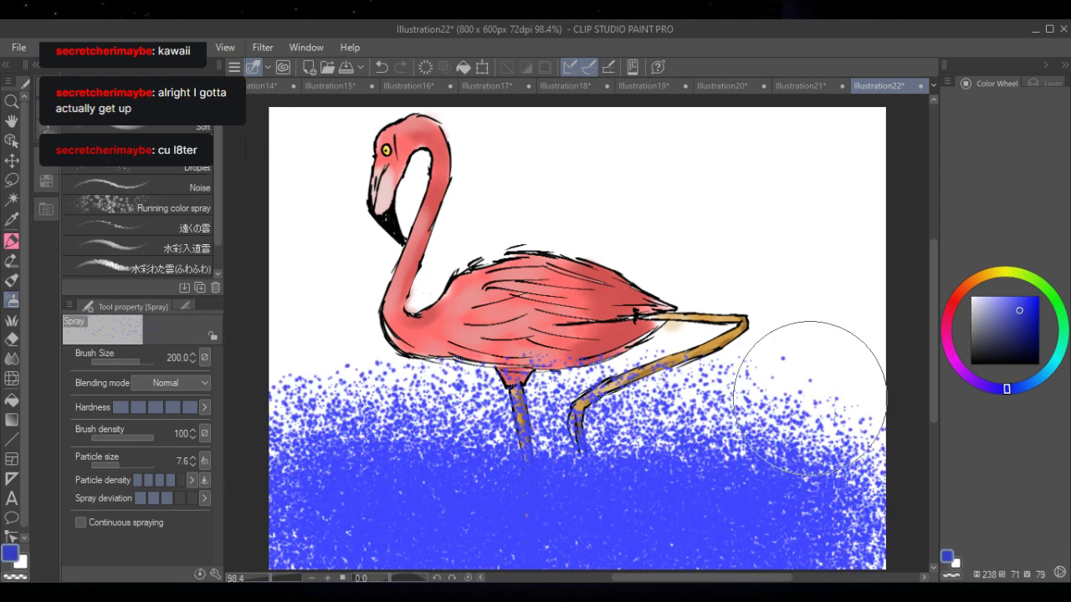
{"action": "left_click", "coordinate": [1012, 300]}
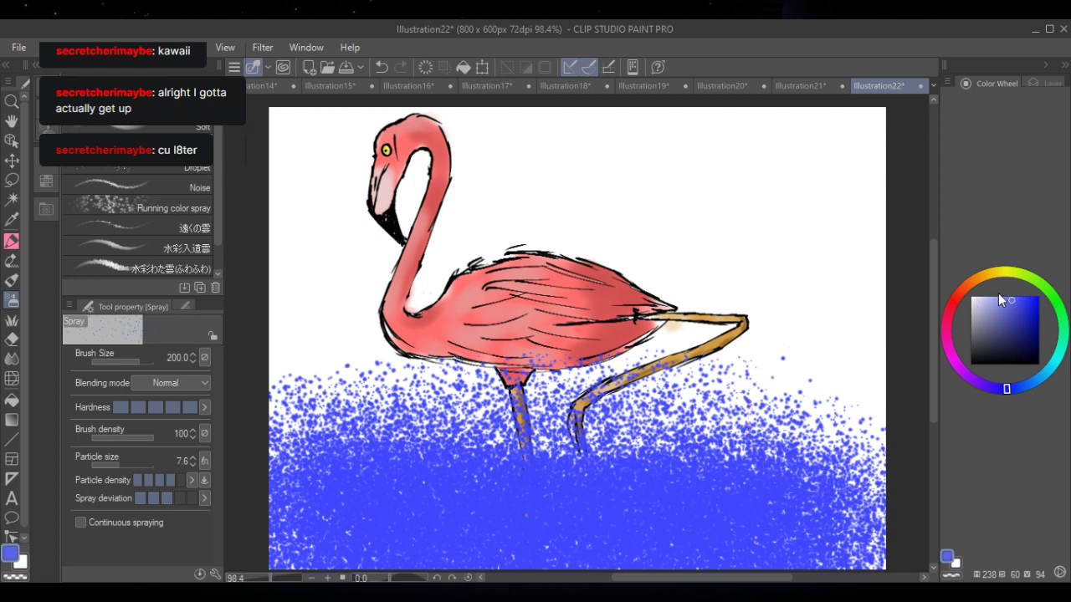
{"action": "mouse_move", "coordinate": [703, 377]}
{"action": "left_mouse_down"}
{"action": "mouse_move", "coordinate": [633, 454]}
{"action": "mouse_move", "coordinate": [800, 394]}
{"action": "mouse_move", "coordinate": [351, 351]}
{"action": "mouse_move", "coordinate": [669, 284]}
{"action": "mouse_move", "coordinate": [692, 304]}
{"action": "left_mouse_up"}
- Shift the blue toward sky blue and spray it across the upper canvas and down over the middle
{"action": "left_click", "coordinate": [1021, 386]}
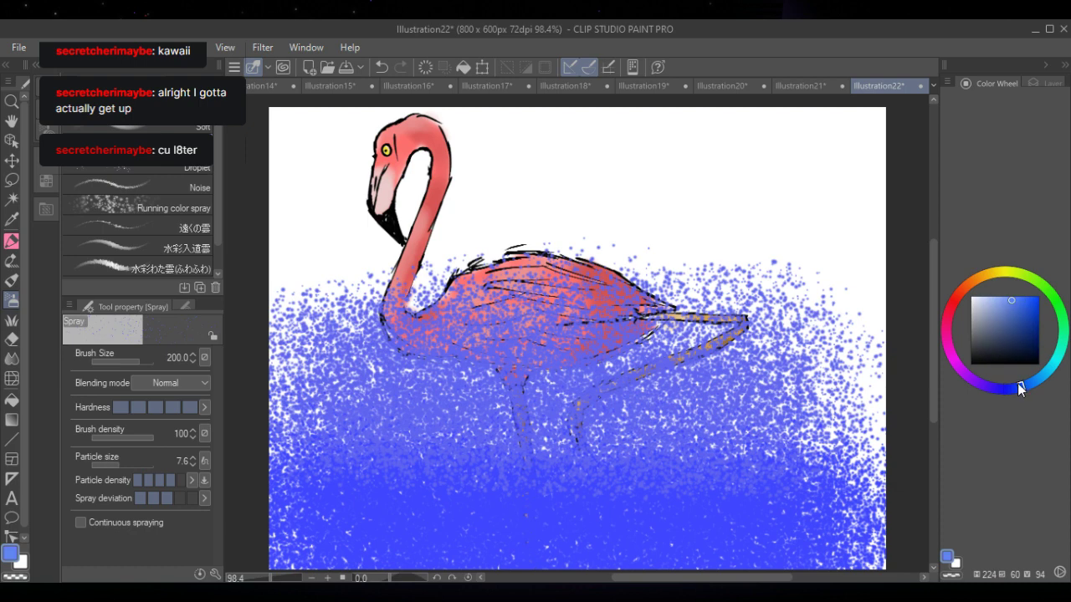
{"action": "mouse_move", "coordinate": [753, 268]}
{"action": "left_mouse_down"}
{"action": "mouse_move", "coordinate": [346, 227]}
{"action": "mouse_move", "coordinate": [820, 251]}
{"action": "mouse_move", "coordinate": [809, 255]}
{"action": "mouse_move", "coordinate": [693, 95]}
{"action": "mouse_move", "coordinate": [795, 209]}
{"action": "mouse_move", "coordinate": [344, 169]}
{"action": "mouse_move", "coordinate": [322, 151]}
{"action": "mouse_move", "coordinate": [309, 183]}
{"action": "mouse_move", "coordinate": [759, 194]}
{"action": "left_mouse_up"}
{"action": "left_click", "coordinate": [1035, 382]}
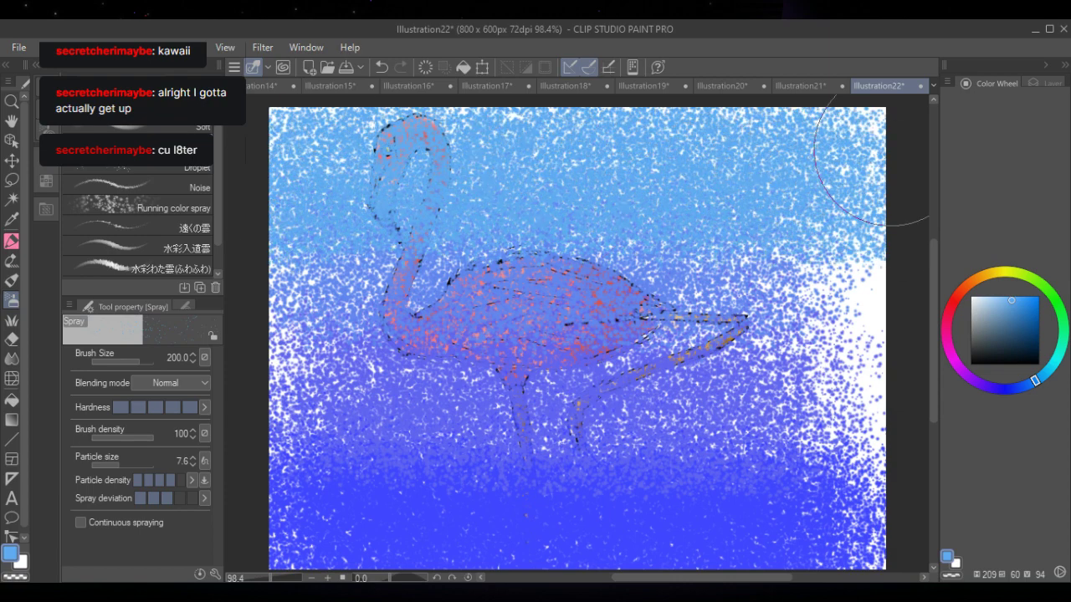
{"action": "left_click", "coordinate": [1033, 383]}
{"action": "mouse_move", "coordinate": [858, 310]}
{"action": "left_mouse_down"}
{"action": "mouse_move", "coordinate": [469, 334]}
{"action": "mouse_move", "coordinate": [314, 315]}
{"action": "mouse_move", "coordinate": [430, 442]}
{"action": "mouse_move", "coordinate": [644, 444]}
{"action": "left_mouse_up"}
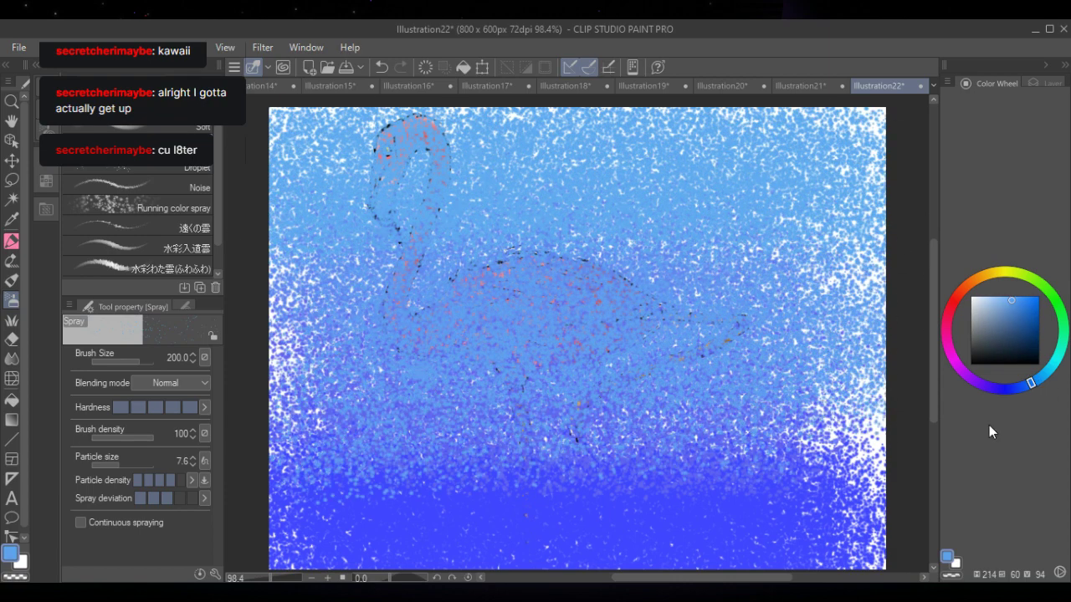
- Shift the blue toward indigo and spray it across the lower middle and the bottom of the canvas
{"action": "left_click", "coordinate": [1020, 386]}
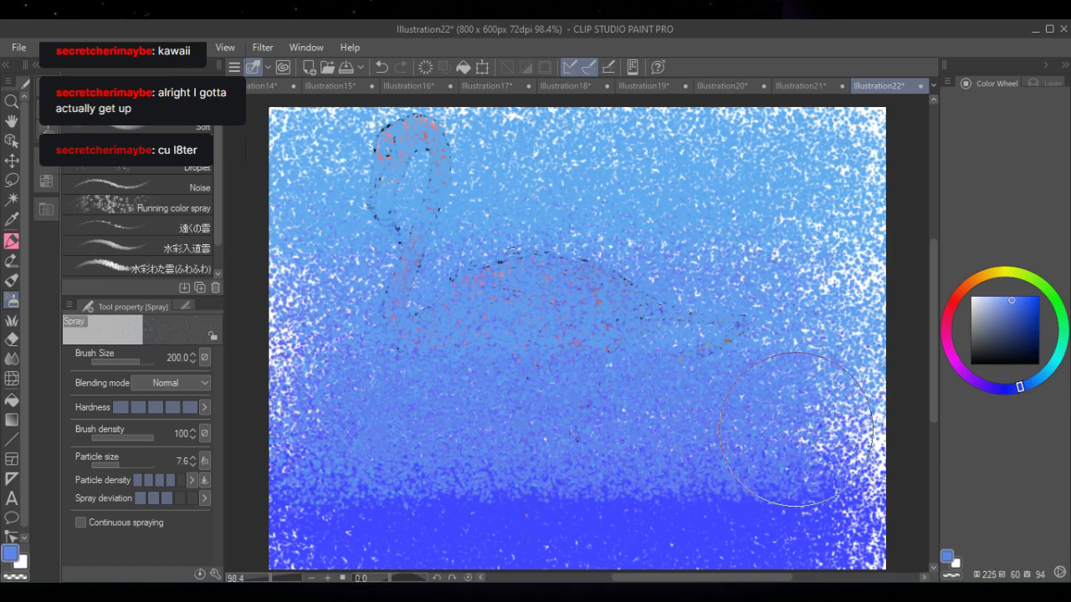
{"action": "left_click", "coordinate": [1002, 388]}
{"action": "mouse_move", "coordinate": [711, 527]}
{"action": "left_mouse_down"}
{"action": "mouse_move", "coordinate": [394, 538]}
{"action": "mouse_move", "coordinate": [358, 559]}
{"action": "mouse_move", "coordinate": [887, 535]}
{"action": "left_mouse_up"}
- Move the sprayed background Layer 3 below Layer 1 and Layer 2, just above the Paper layer
{"action": "left_click", "coordinate": [1028, 80]}
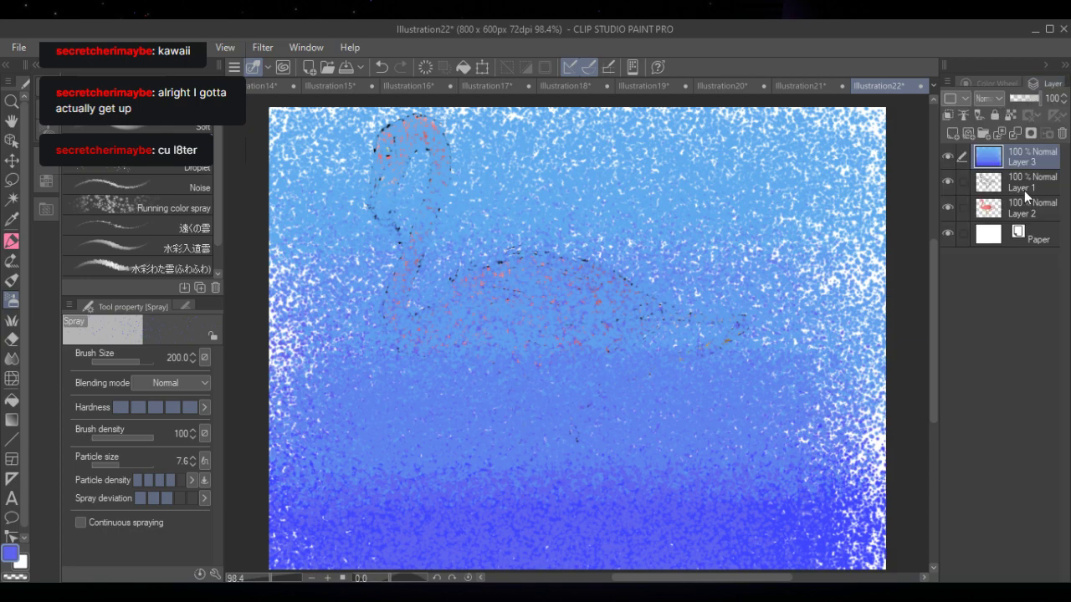
{"action": "left_click_drag", "start_coordinate": [1024, 191], "coordinate": [1019, 219]}
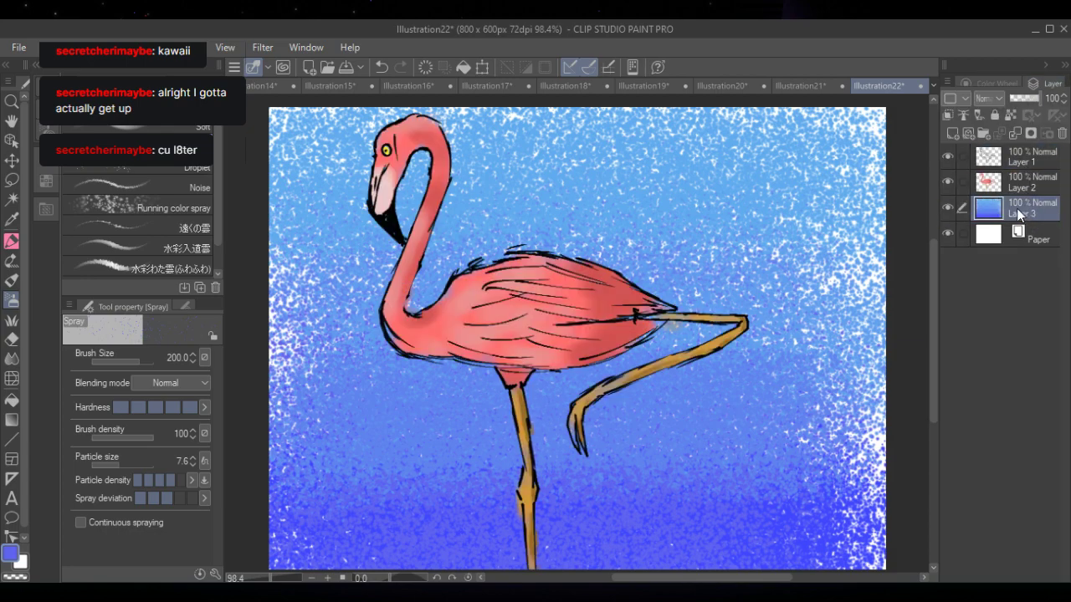
{"action": "mouse_move", "coordinate": [1016, 209]}
{"action": "left_mouse_down"}
{"action": "mouse_move", "coordinate": [1023, 185]}
{"action": "mouse_move", "coordinate": [1022, 219]}
{"action": "mouse_move", "coordinate": [1008, 224]}
{"action": "left_mouse_up"}
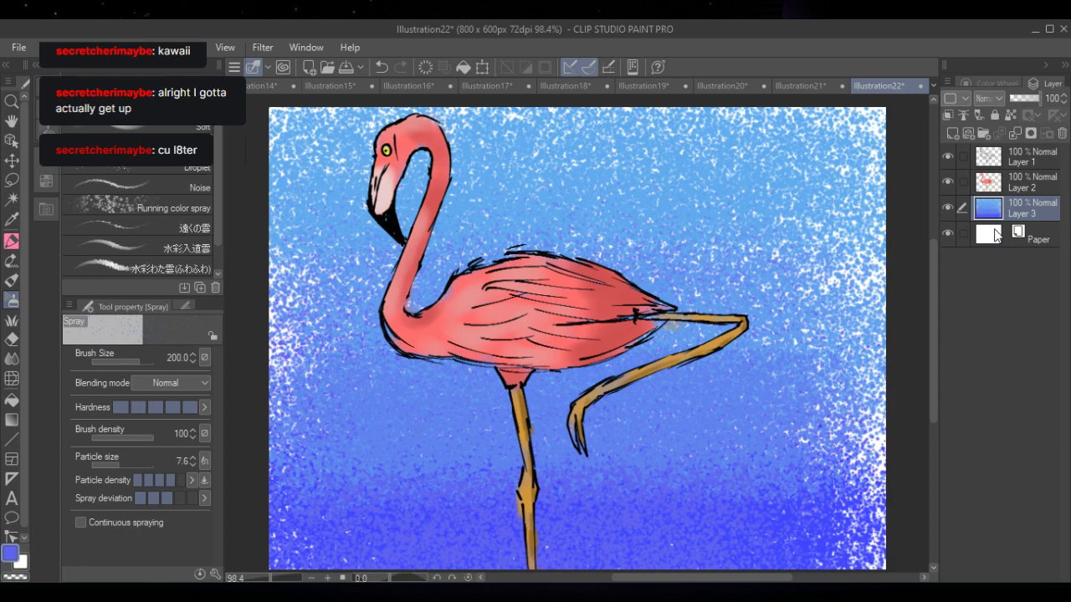
{"action": "mouse_move", "coordinate": [631, 577]}
{"action": "left_mouse_down"}
{"action": "mouse_move", "coordinate": [585, 577]}
{"action": "mouse_move", "coordinate": [633, 581]}
{"action": "mouse_move", "coordinate": [624, 581]}
{"action": "left_mouse_up"}
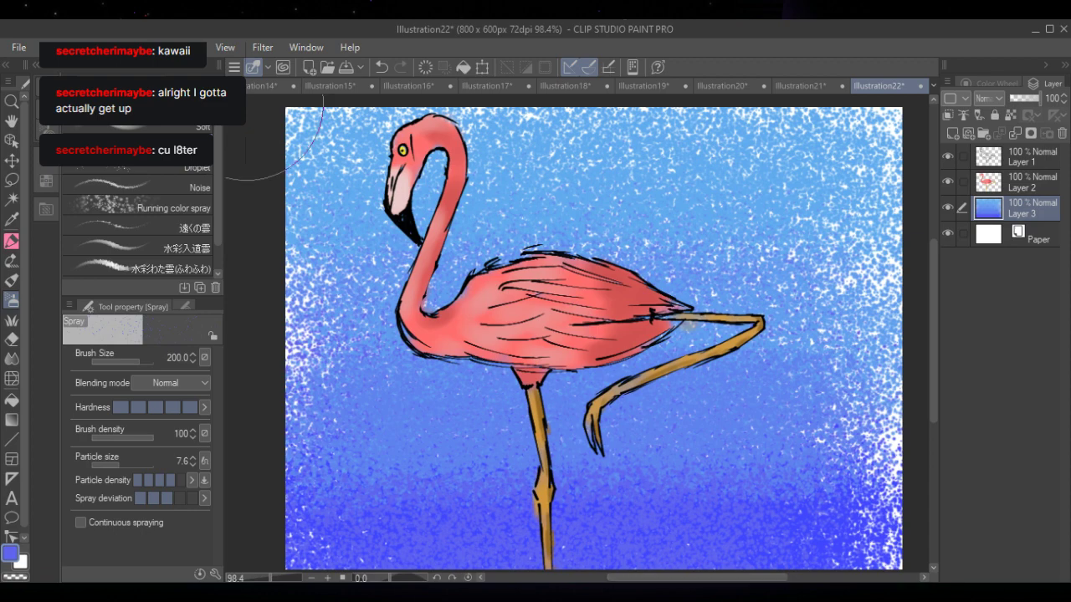
- Switch to Illustration14 and move it to the end of the open documents, after Illustration22
{"action": "left_click", "coordinate": [276, 86]}
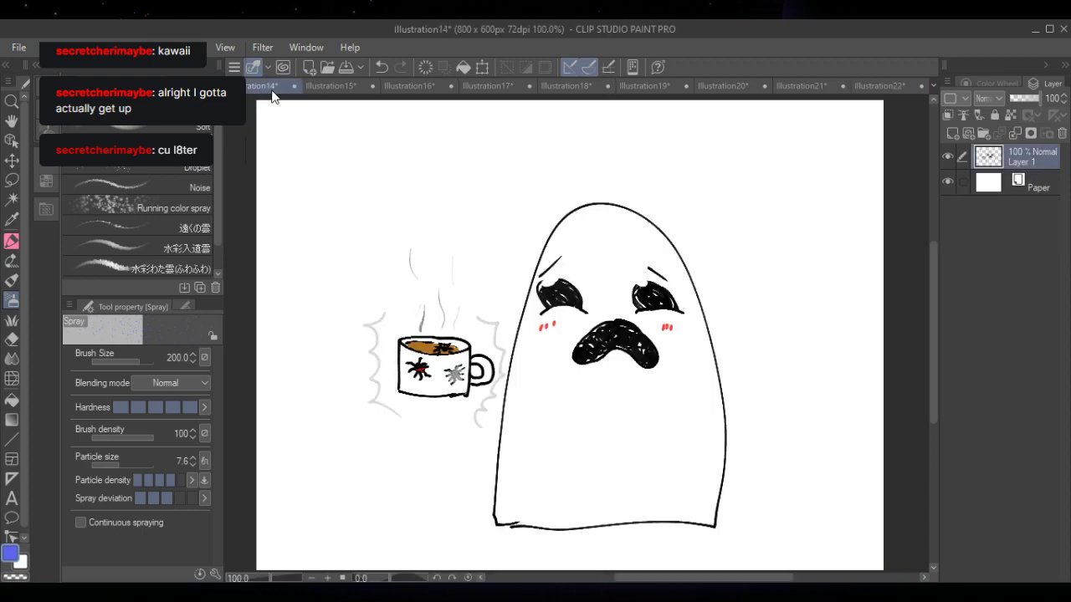
{"action": "left_click_drag", "start_coordinate": [275, 92], "coordinate": [809, 95]}
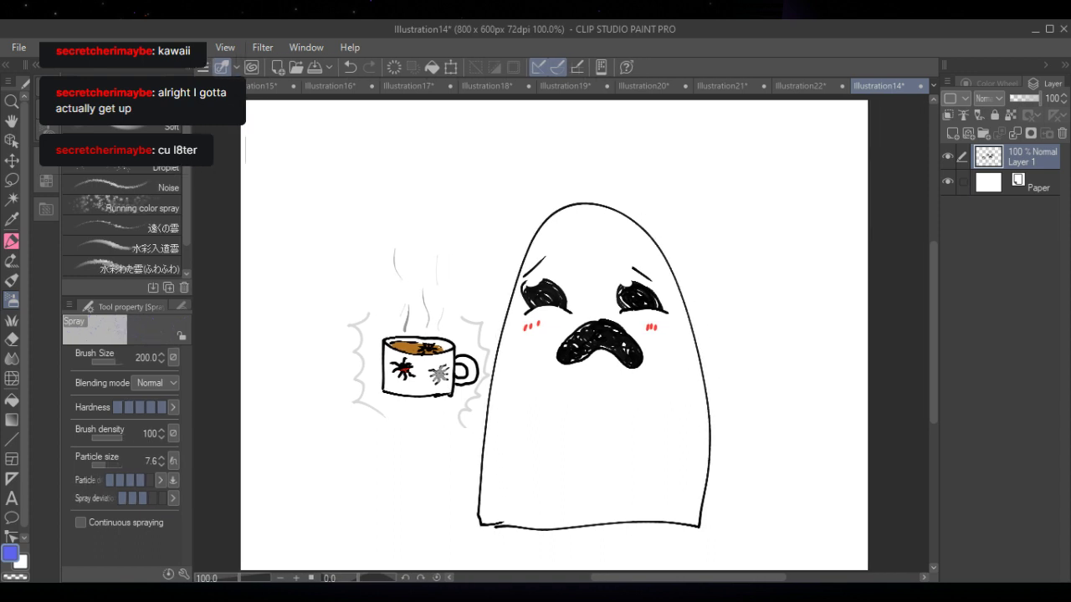
- Look through the other open drawings, including Illustration9, Illustration15, Illustration16, Illustration18 and Illustration19
{"action": "key", "text": "ctrl+Tab"}
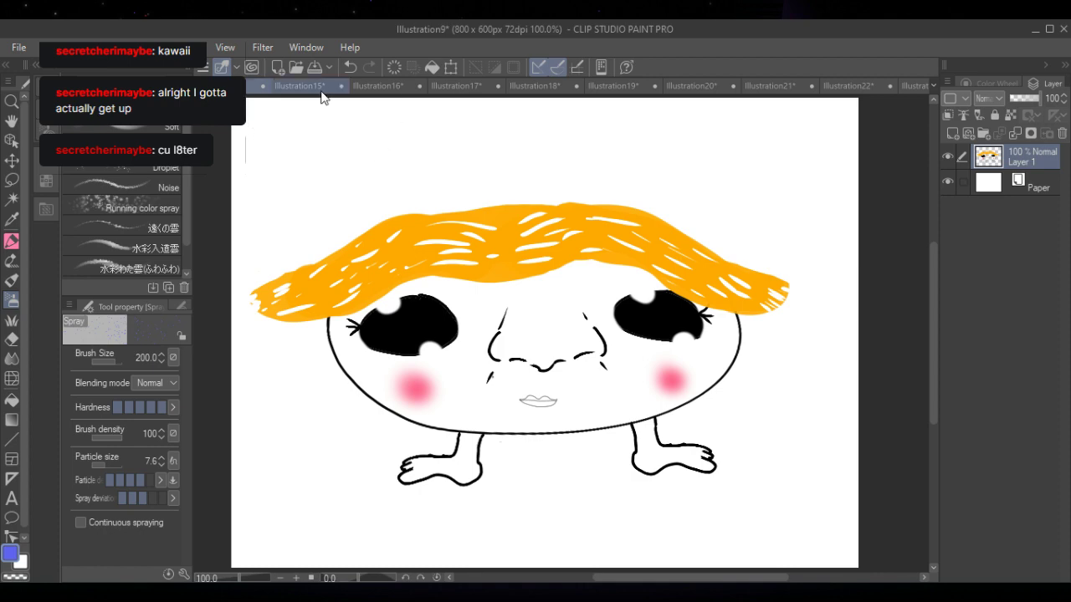
{"action": "key", "text": "ctrl+Tab"}
{"action": "key", "text": "ctrl+shift+Tab"}
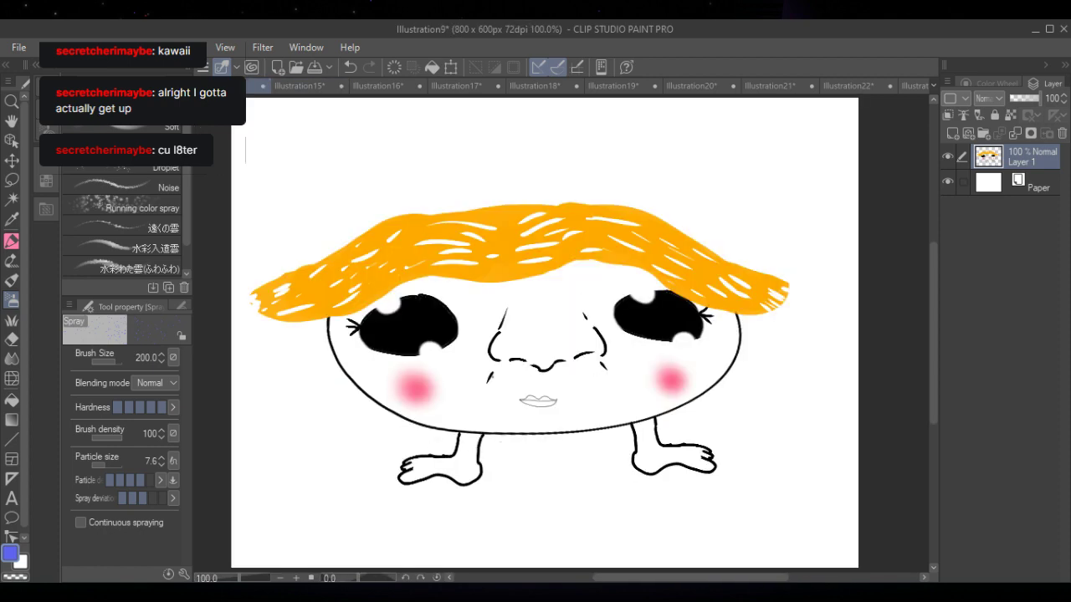
{"action": "left_click", "coordinate": [301, 89]}
{"action": "left_click", "coordinate": [384, 88]}
{"action": "left_click", "coordinate": [305, 90]}
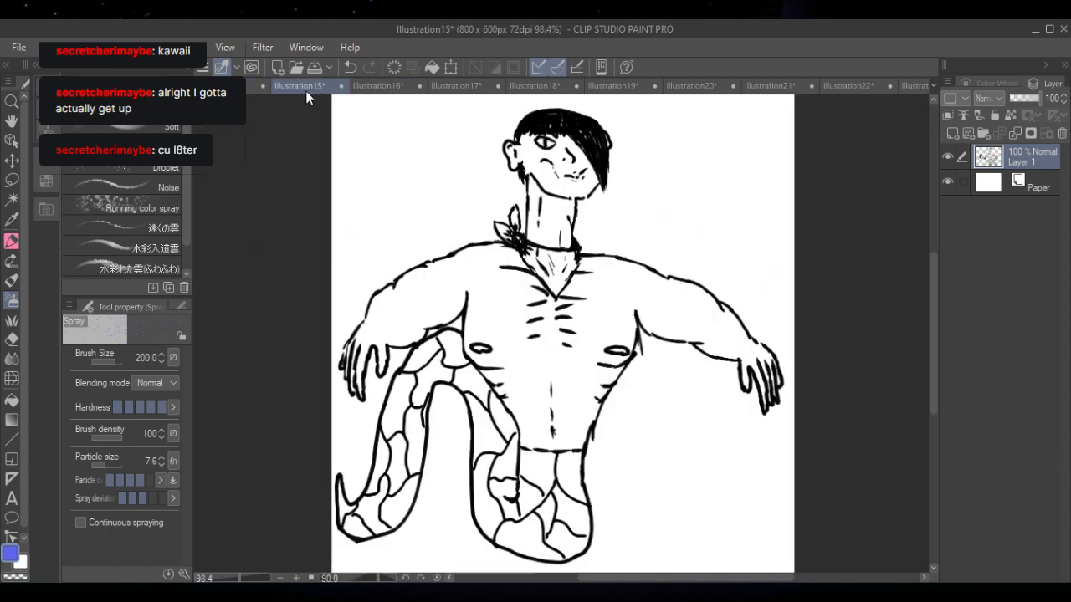
{"action": "left_click", "coordinate": [251, 84]}
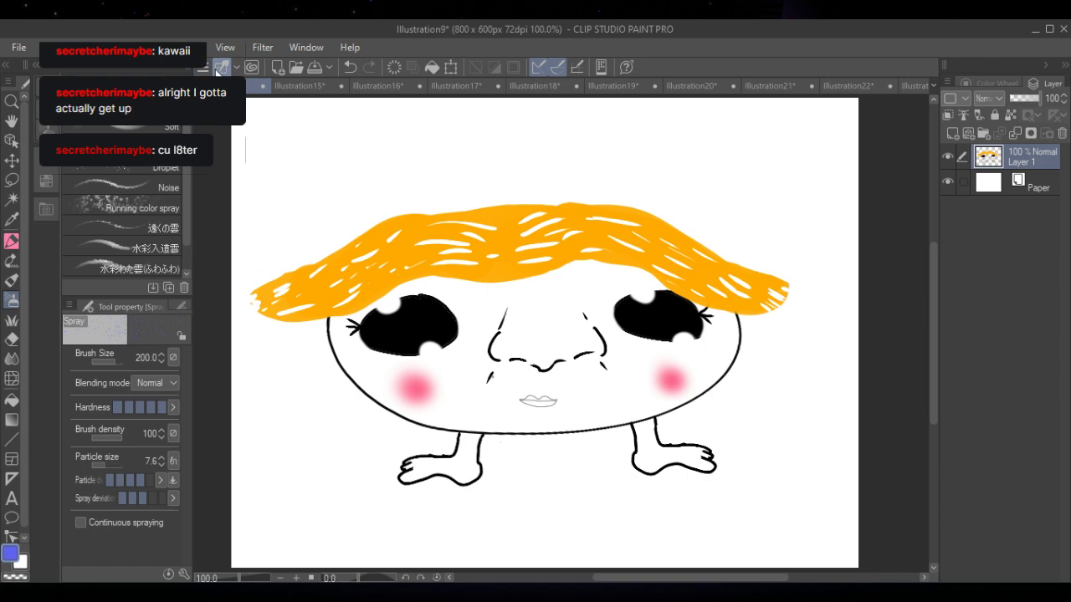
{"action": "left_click", "coordinate": [535, 87]}
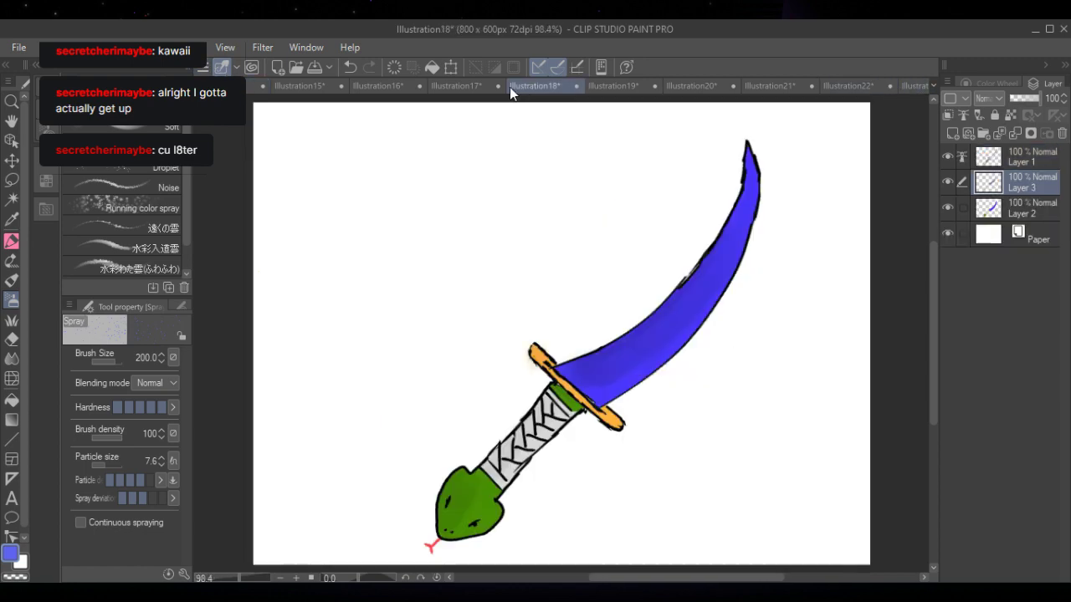
{"action": "left_click", "coordinate": [463, 88]}
{"action": "left_click", "coordinate": [377, 86]}
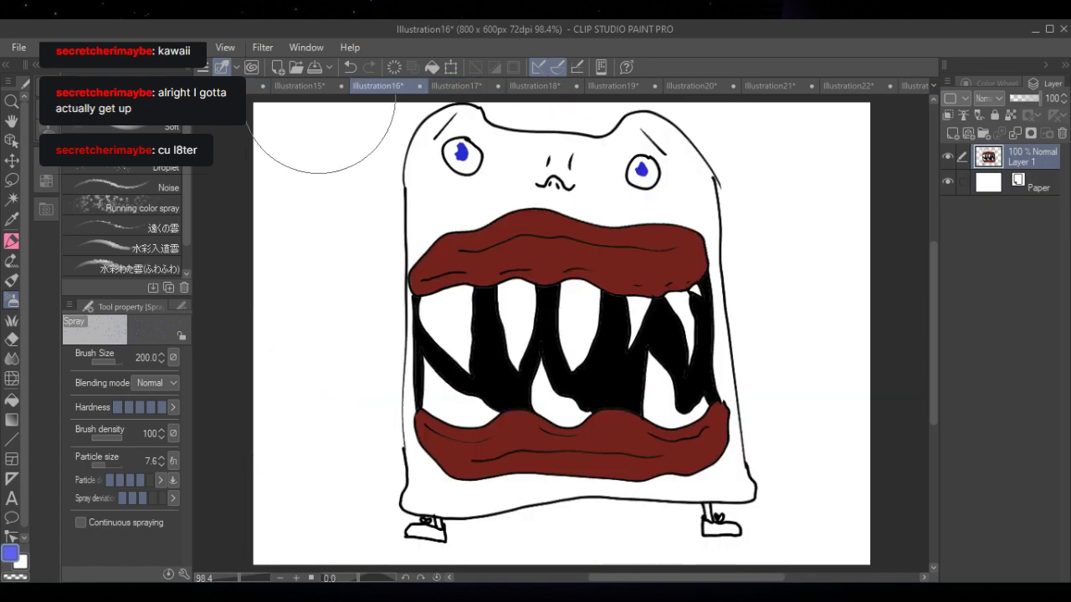
{"action": "left_click", "coordinate": [322, 88]}
{"action": "left_click", "coordinate": [539, 89]}
{"action": "left_click", "coordinate": [616, 87]}
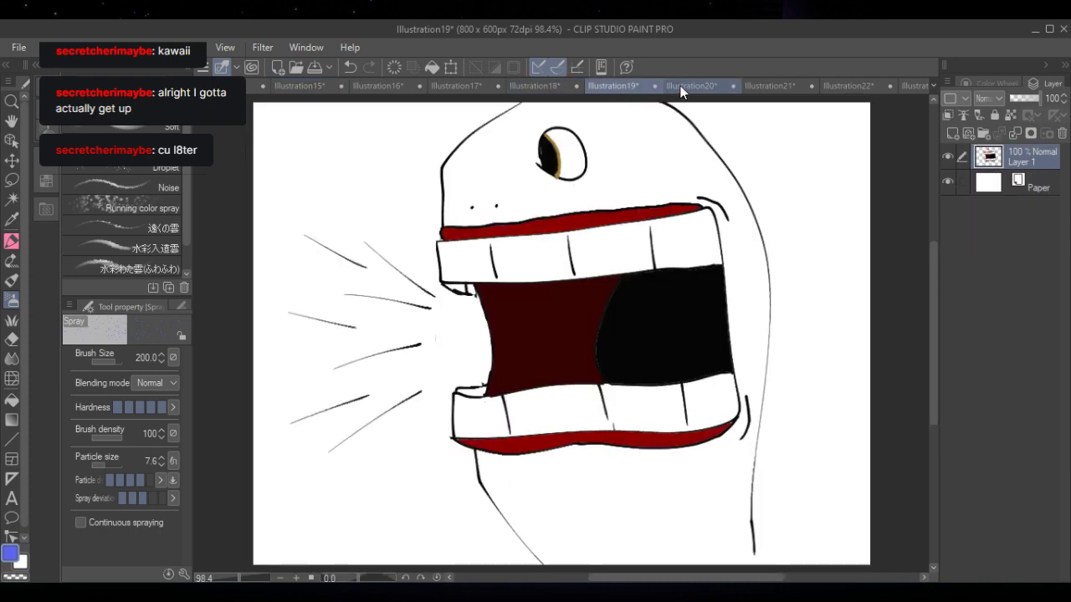
{"action": "left_click", "coordinate": [686, 87]}
{"action": "left_click", "coordinate": [762, 88]}
{"action": "left_click", "coordinate": [837, 85]}
- Reorder the open documents so that Illustration14 sits between Illustration12 and Illustration13
{"action": "left_click", "coordinate": [911, 86]}
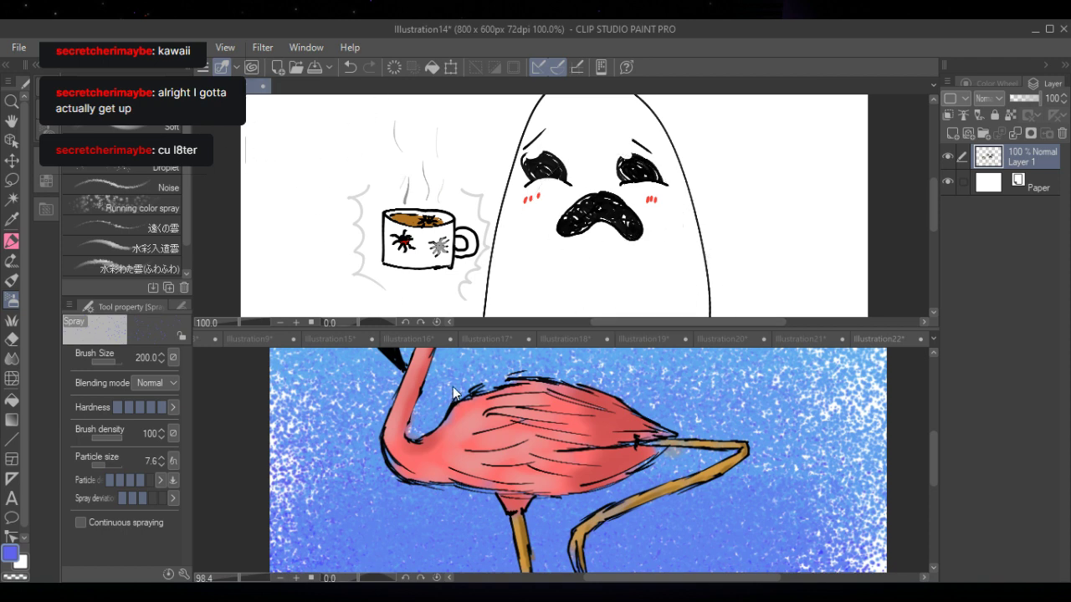
{"action": "key", "text": "ctrl+w"}
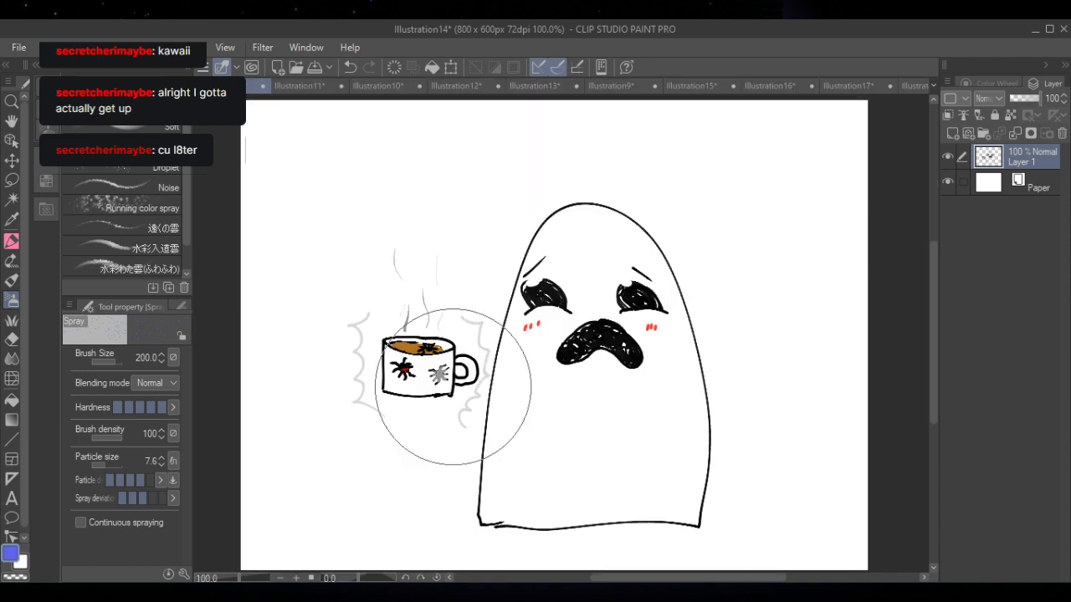
{"action": "left_click", "coordinate": [294, 85]}
{"action": "left_click", "coordinate": [238, 86]}
{"action": "left_click", "coordinate": [425, 87]}
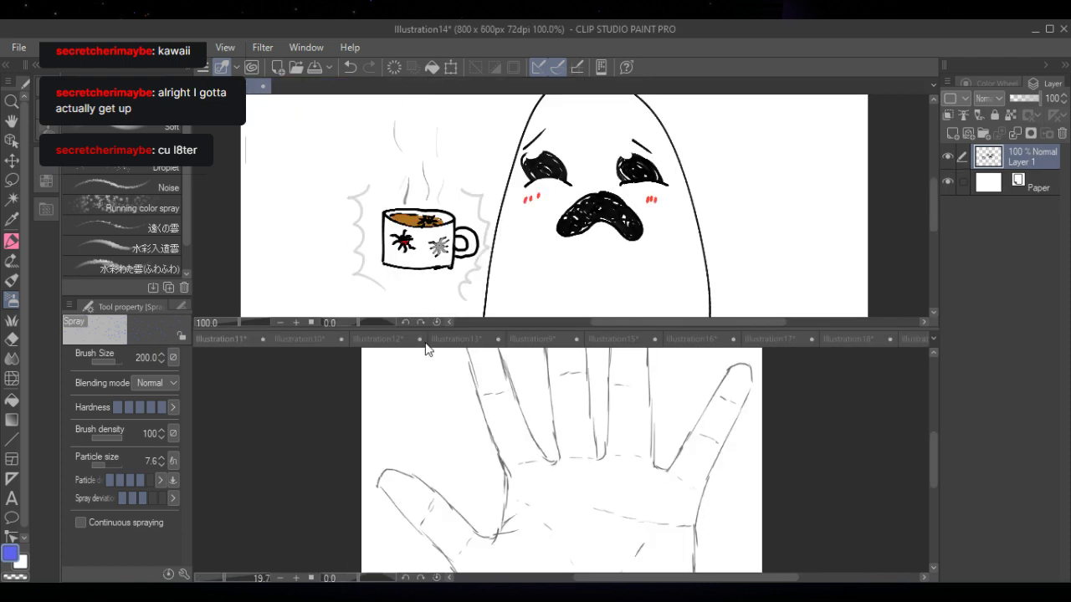
{"action": "left_click_drag", "start_coordinate": [421, 348], "coordinate": [421, 348]}
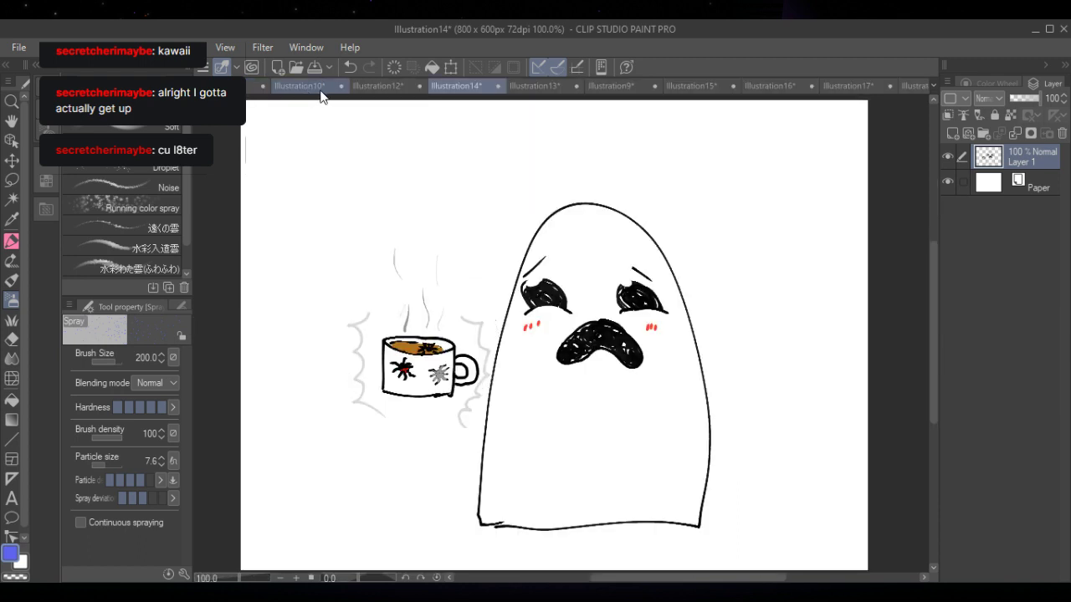
- Examine the earlier drawings Illustration12, Illustration13, Illustration14, Illustration9 and Illustration15, going back and forth between them
{"action": "left_click", "coordinate": [387, 87]}
{"action": "left_click", "coordinate": [532, 86]}
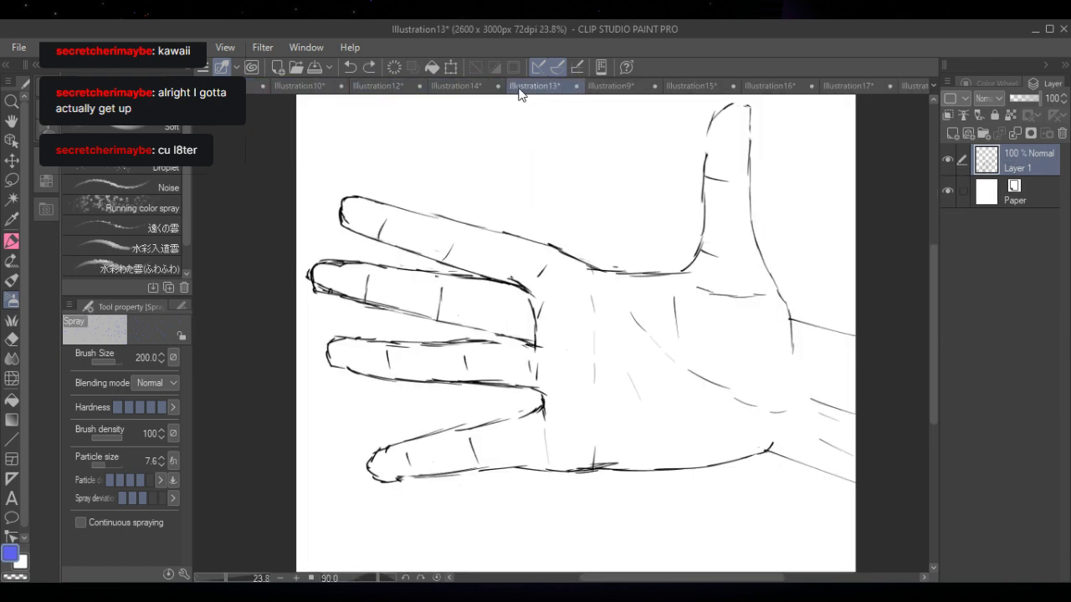
{"action": "left_click", "coordinate": [476, 93]}
{"action": "left_click", "coordinate": [611, 86]}
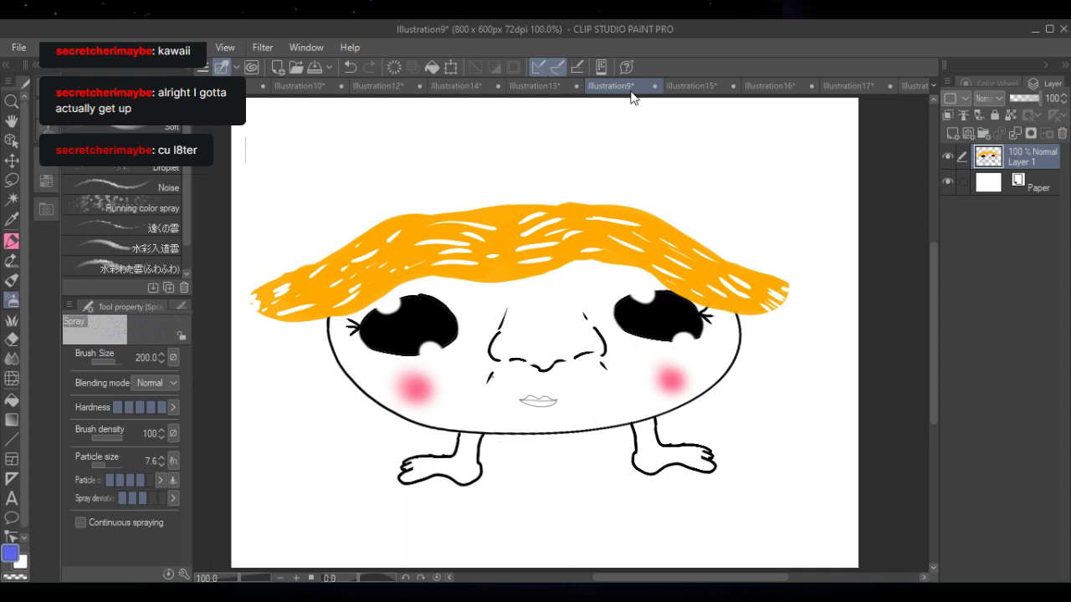
{"action": "left_click", "coordinate": [477, 92]}
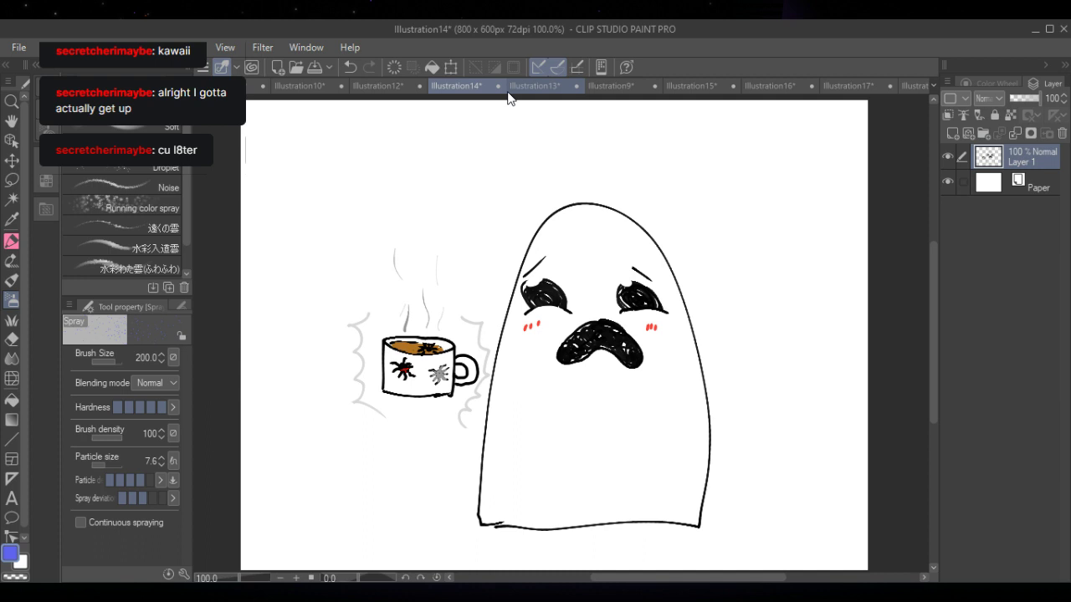
{"action": "left_click", "coordinate": [611, 86]}
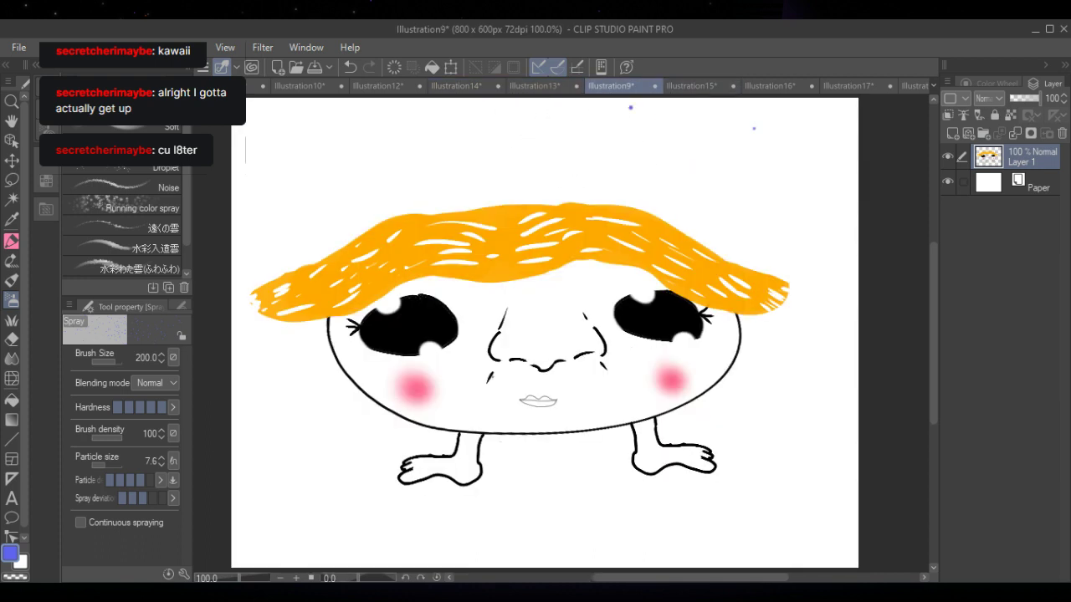
{"action": "left_click", "coordinate": [703, 87]}
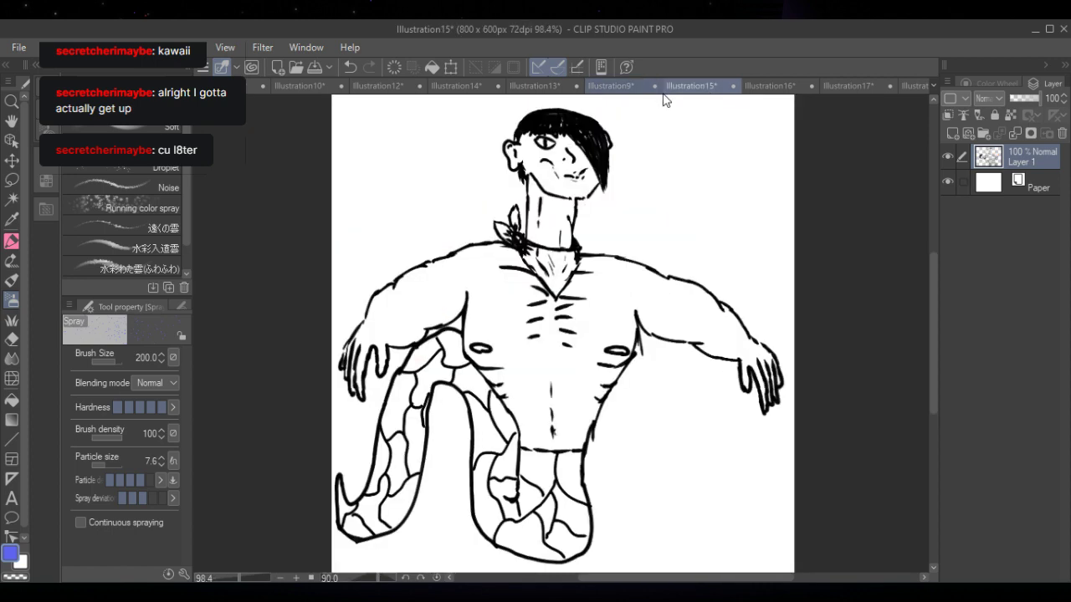
{"action": "left_click", "coordinate": [628, 88]}
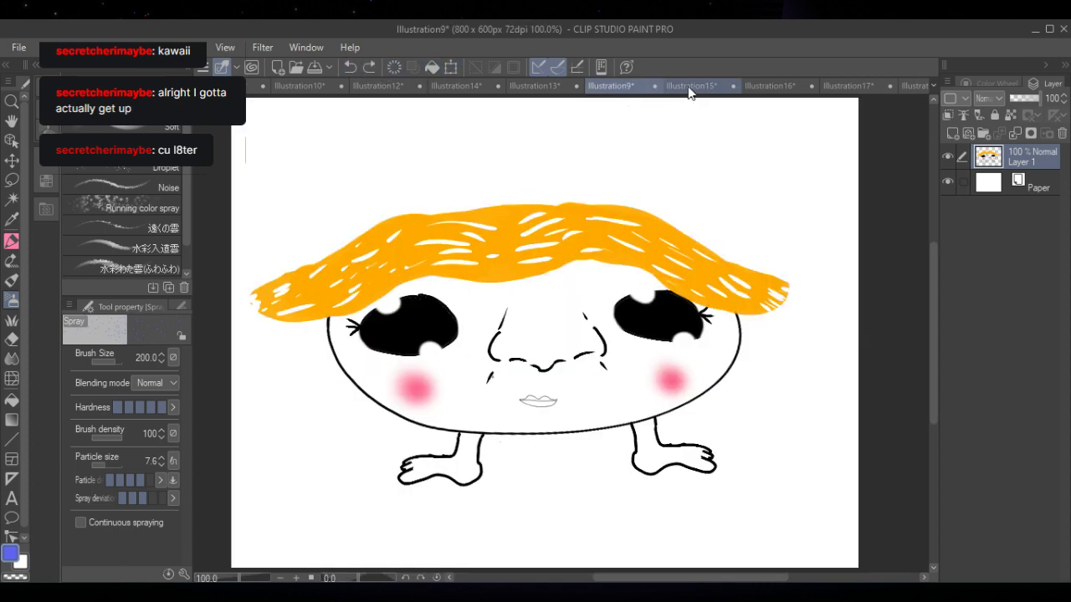
- View the drawings from Illustration15 through Illustration19 one after another
{"action": "left_click", "coordinate": [694, 87]}
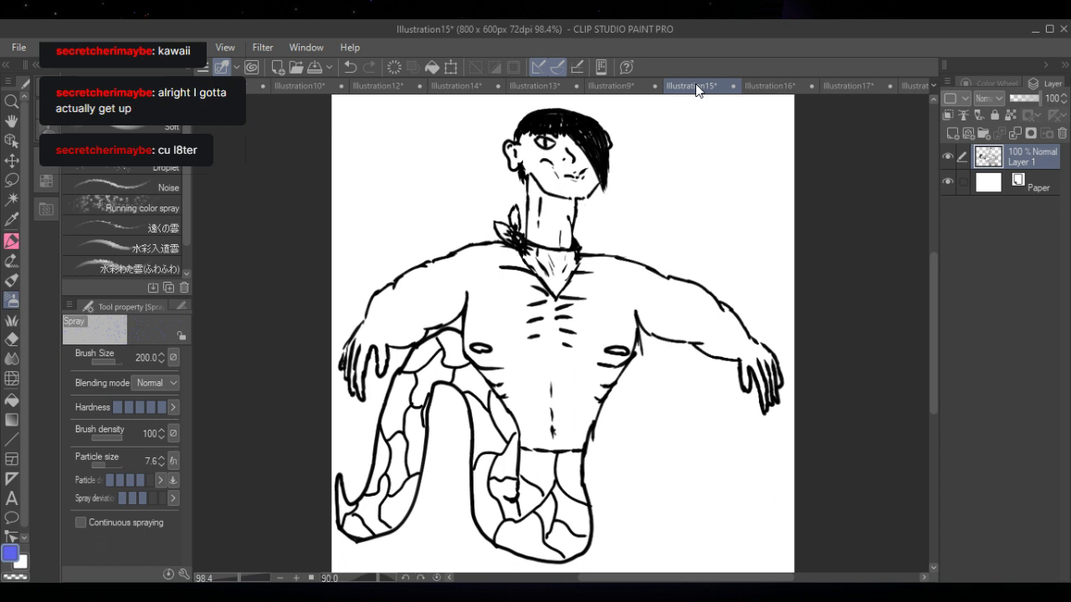
{"action": "left_click", "coordinate": [769, 86]}
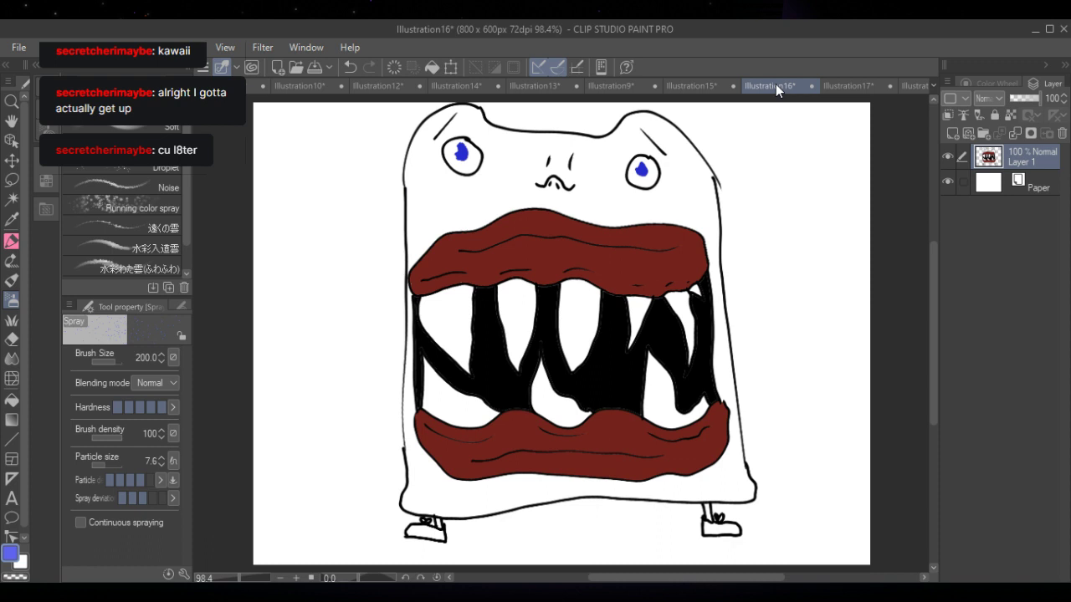
{"action": "left_click", "coordinate": [849, 87]}
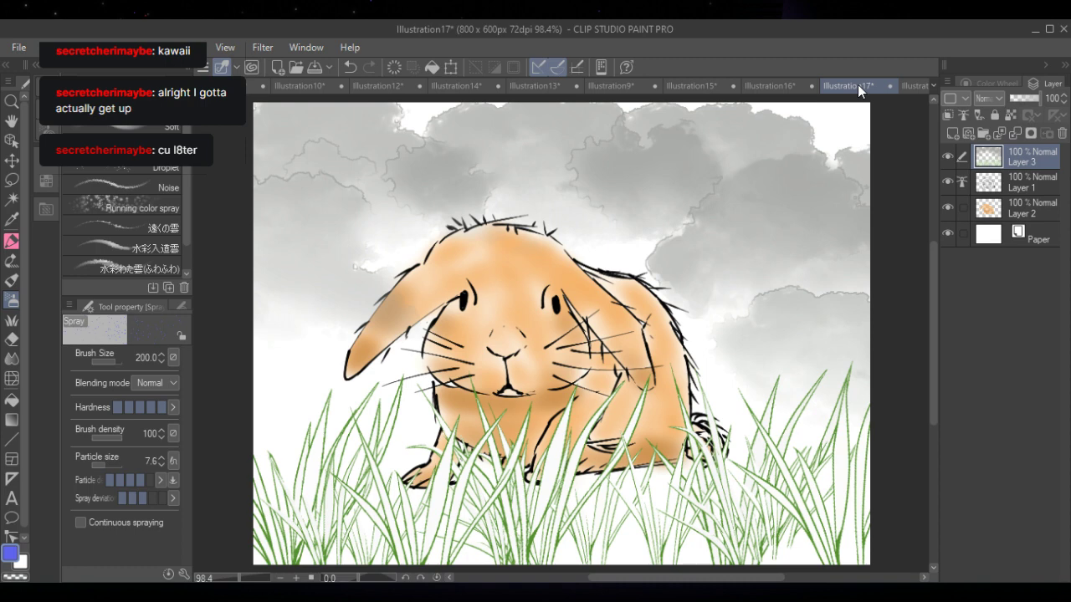
{"action": "left_click", "coordinate": [914, 86]}
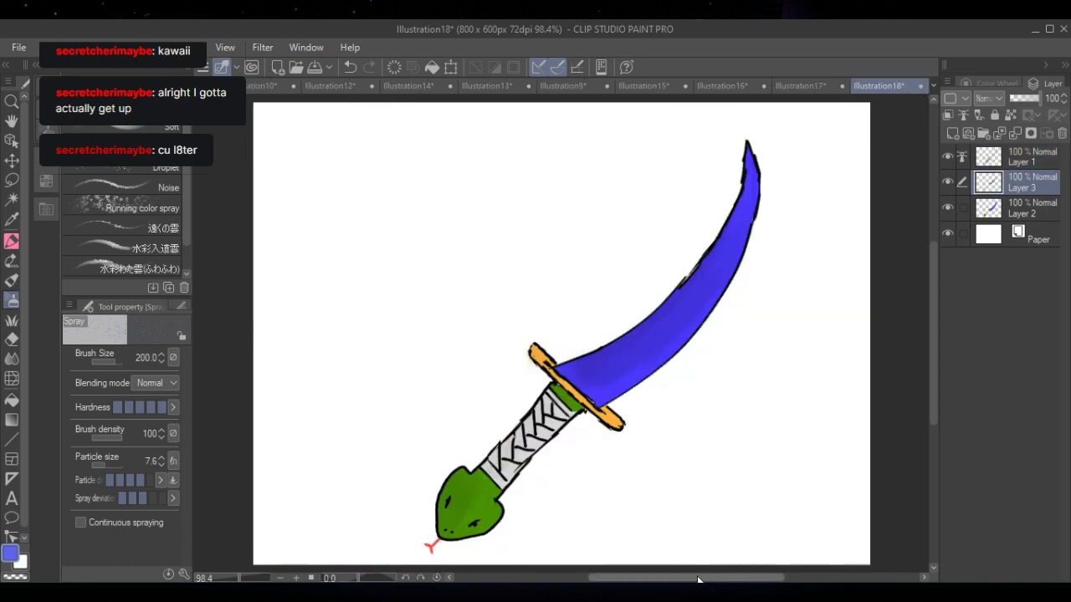
{"action": "mouse_move", "coordinate": [697, 577]}
{"action": "left_mouse_down"}
{"action": "mouse_move", "coordinate": [716, 577]}
{"action": "mouse_move", "coordinate": [702, 576]}
{"action": "left_mouse_up"}
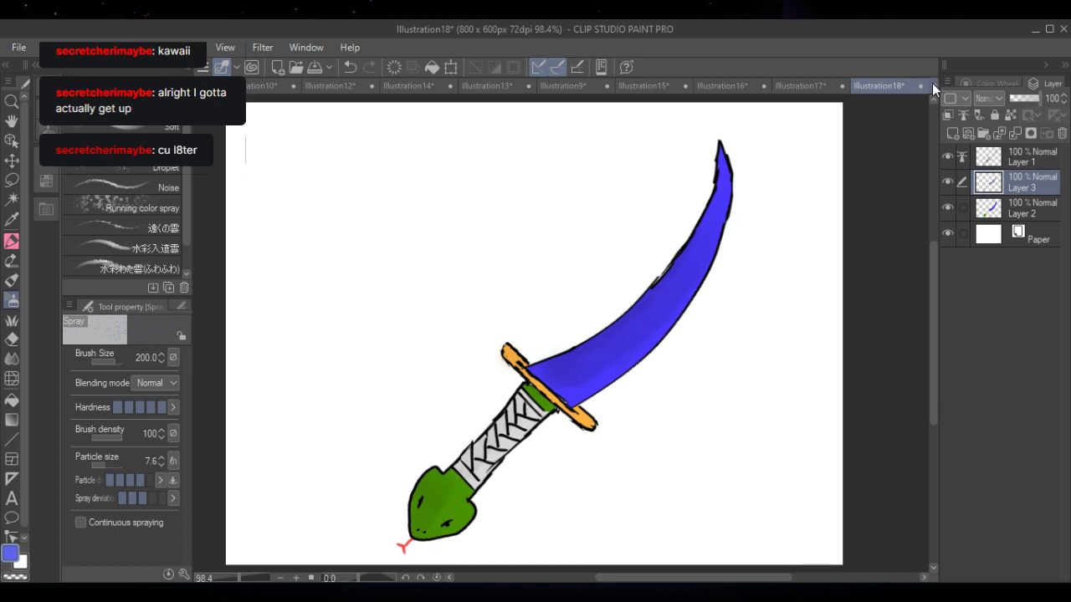
{"action": "key", "text": "ctrl+Tab"}
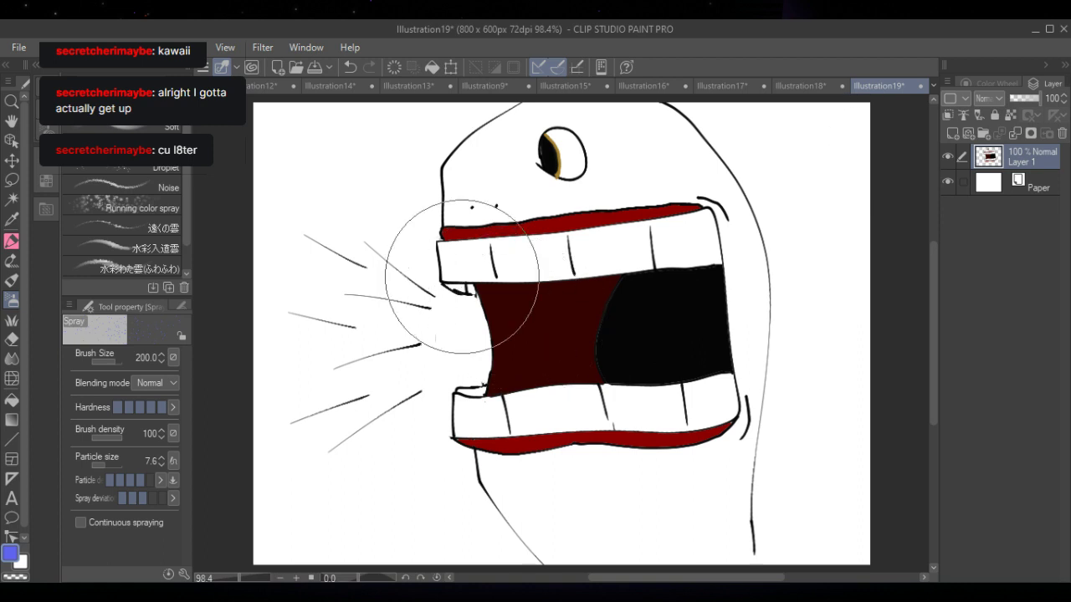
- Draw a black ellipse around the open mouth in Illustration19 with the CIRO pen and undo it
{"action": "left_click", "coordinate": [999, 82]}
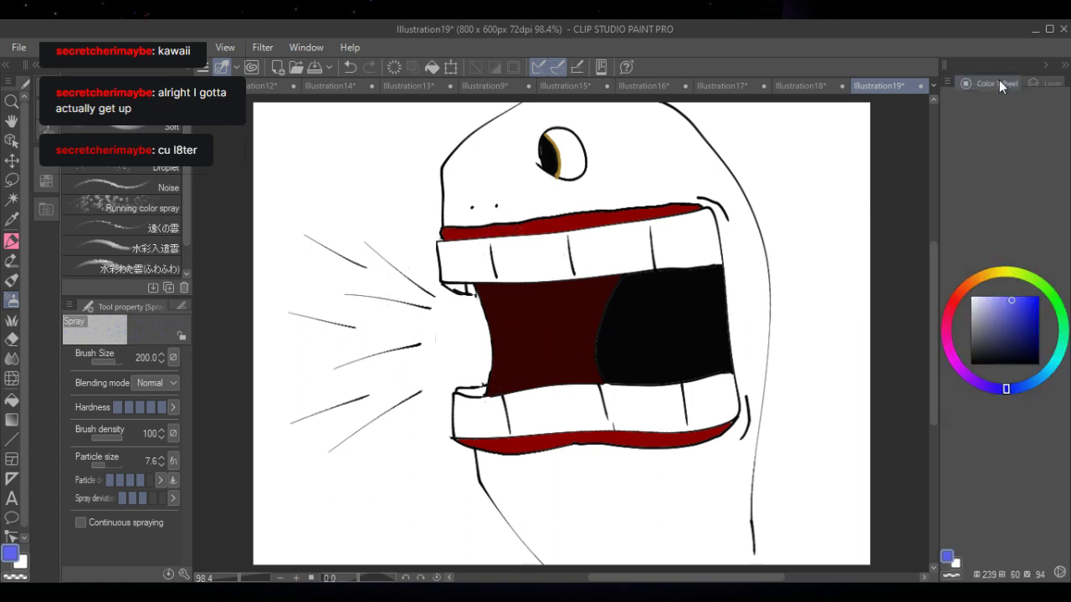
{"action": "left_click", "coordinate": [10, 241]}
{"action": "left_click", "coordinate": [975, 361]}
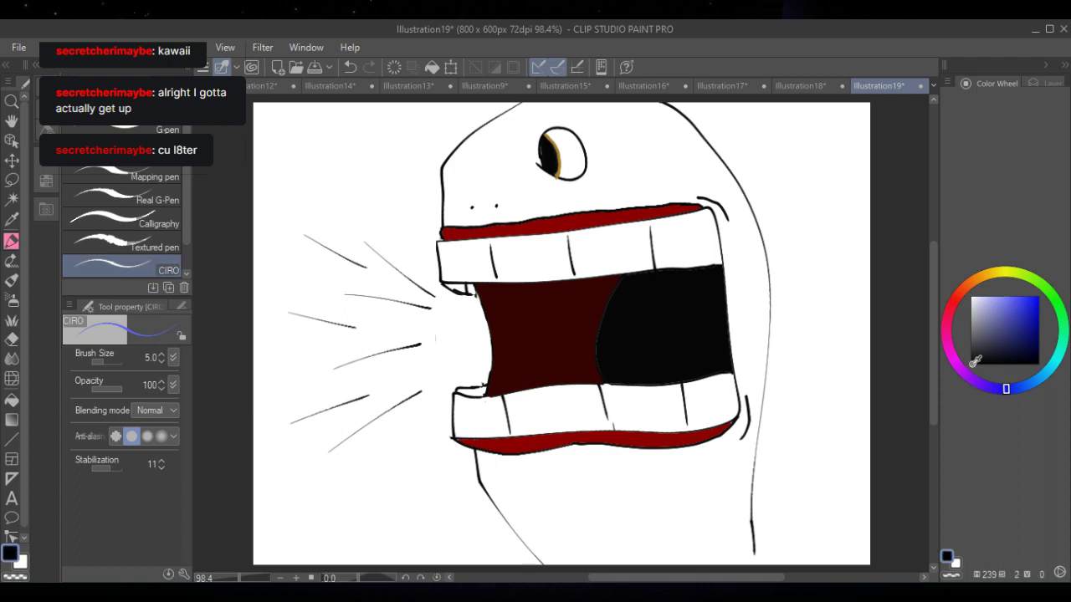
{"action": "mouse_move", "coordinate": [648, 193]}
{"action": "left_mouse_down"}
{"action": "mouse_move", "coordinate": [531, 193]}
{"action": "mouse_move", "coordinate": [363, 288]}
{"action": "mouse_move", "coordinate": [435, 441]}
{"action": "mouse_move", "coordinate": [619, 476]}
{"action": "mouse_move", "coordinate": [758, 412]}
{"action": "mouse_move", "coordinate": [770, 266]}
{"action": "mouse_move", "coordinate": [675, 192]}
{"action": "mouse_move", "coordinate": [638, 189]}
{"action": "left_mouse_up"}
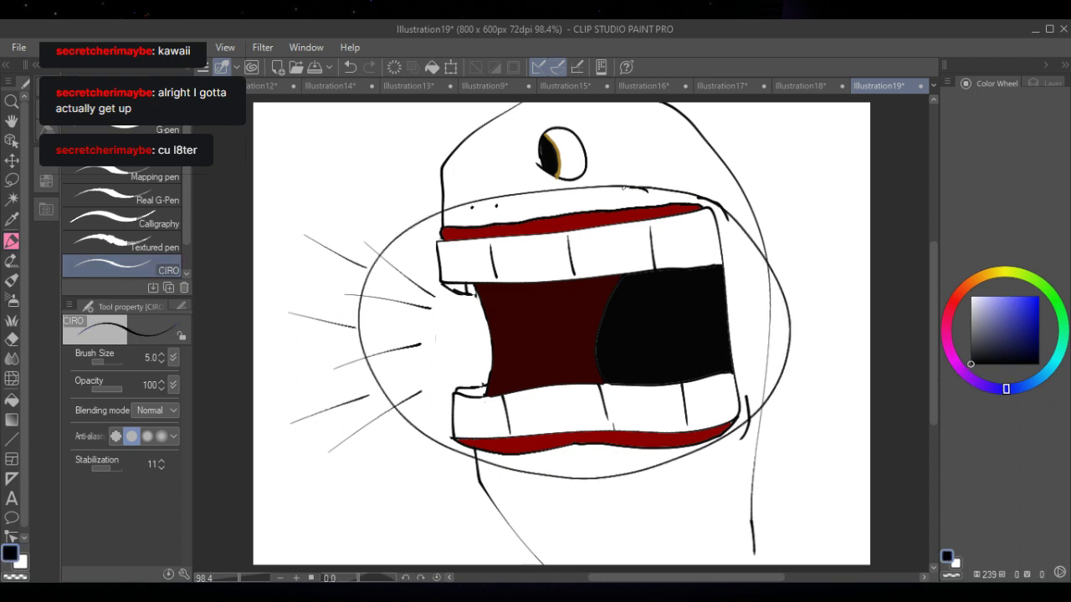
{"action": "left_click", "coordinate": [351, 67]}
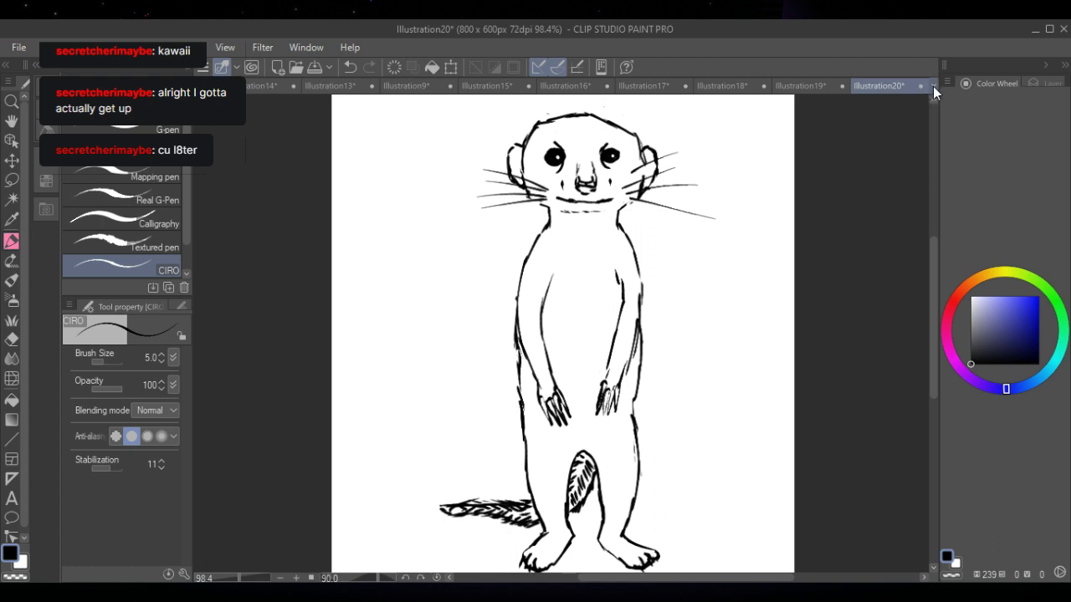
- Continue the review by switching from Illustration20 to Illustration21
{"action": "key", "text": "ctrl+Tab"}
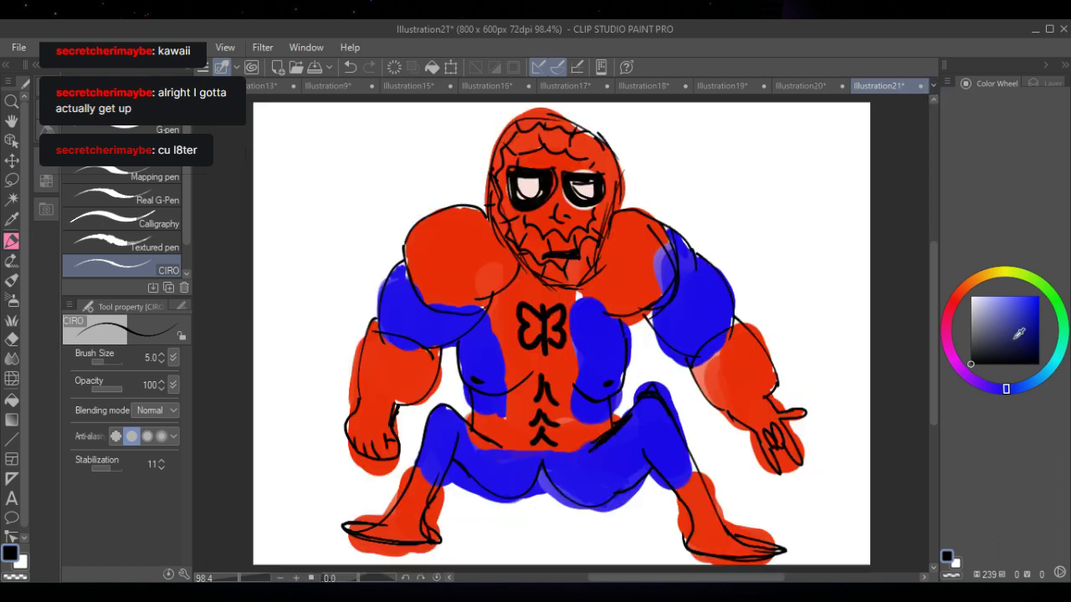